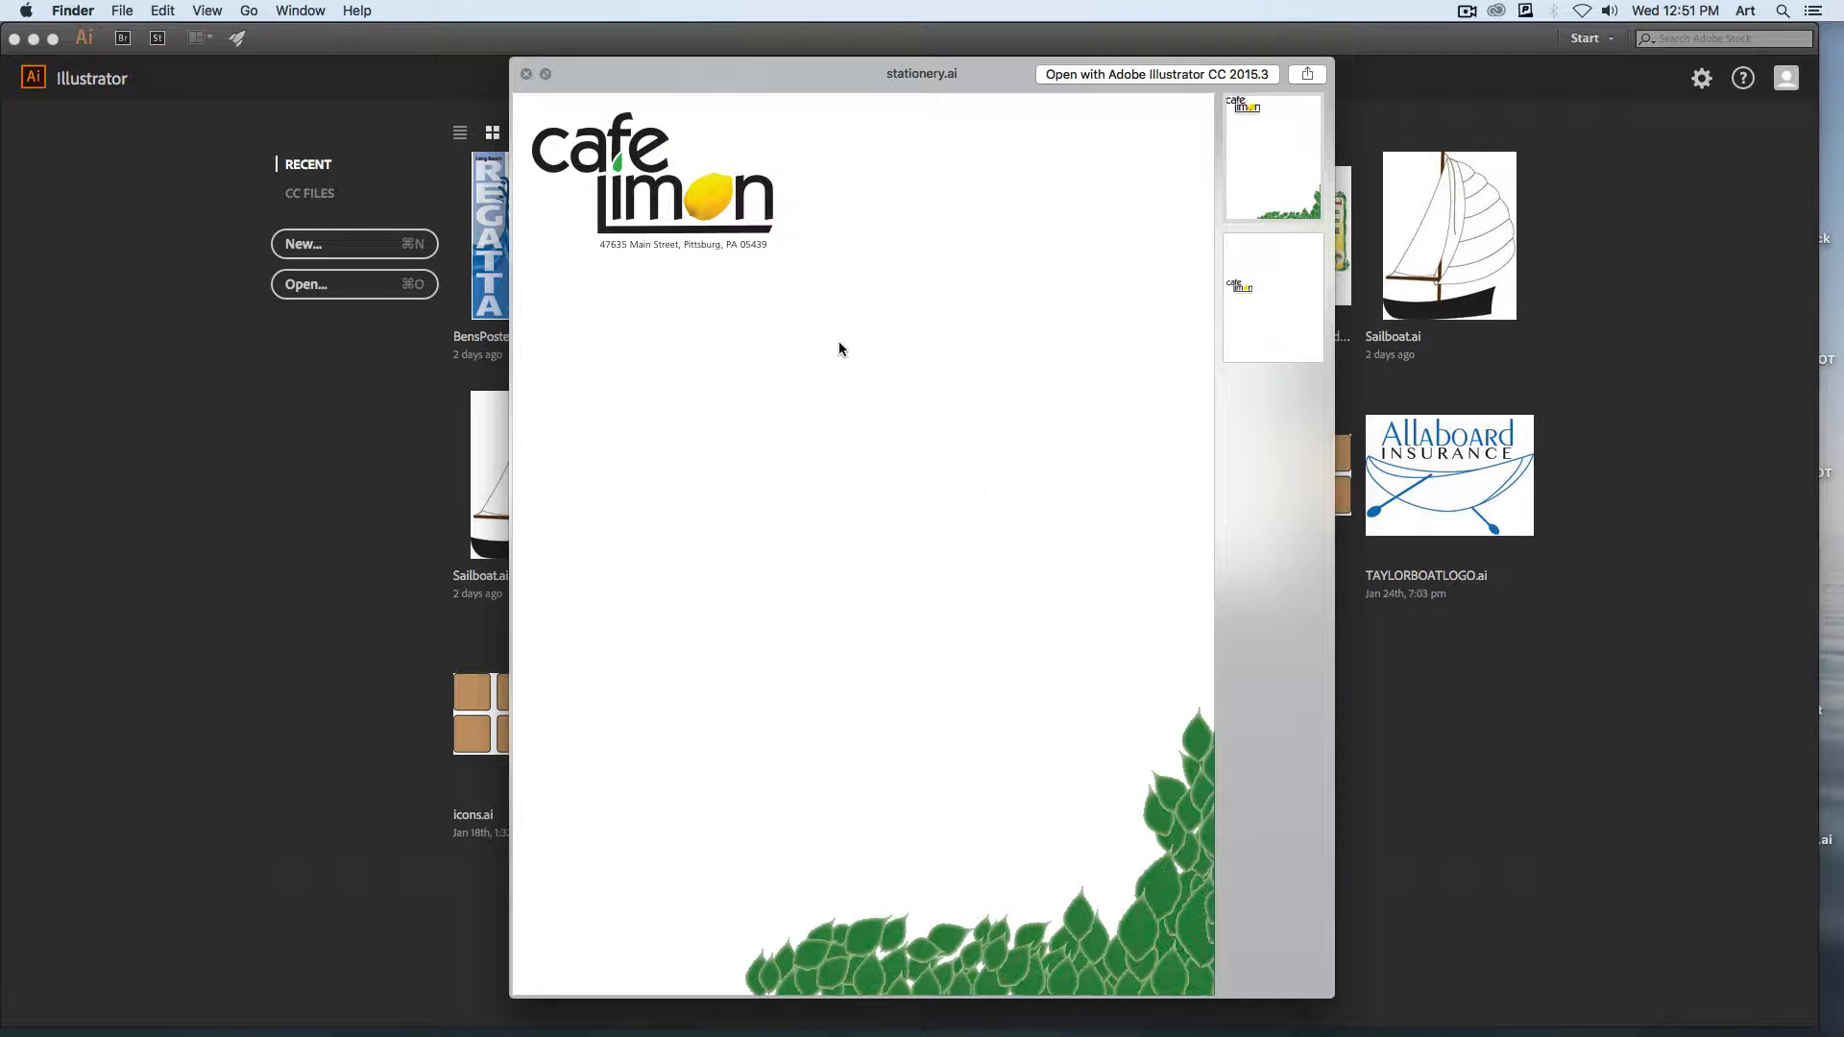
Preview the second page of stationery.ai and each logo version in cafe-logo.ai.
left_click(1262, 343)
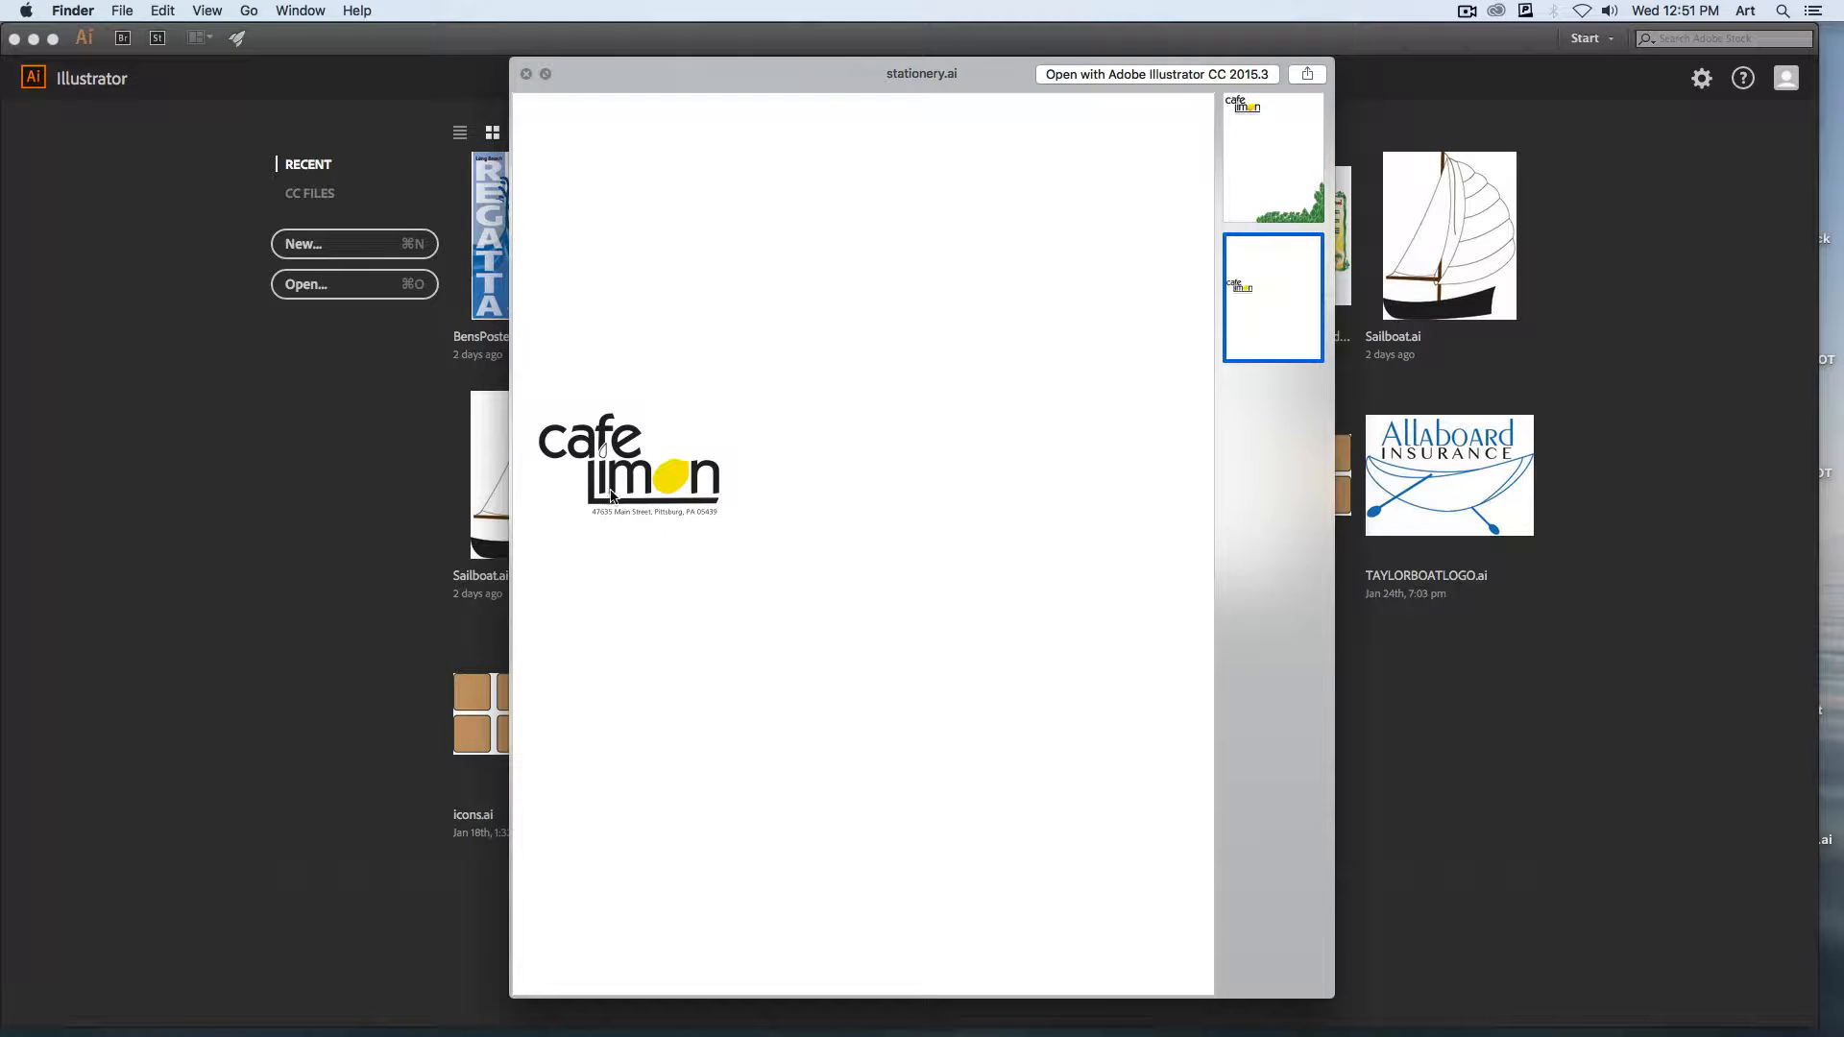
key("space")
left_click(925, 274)
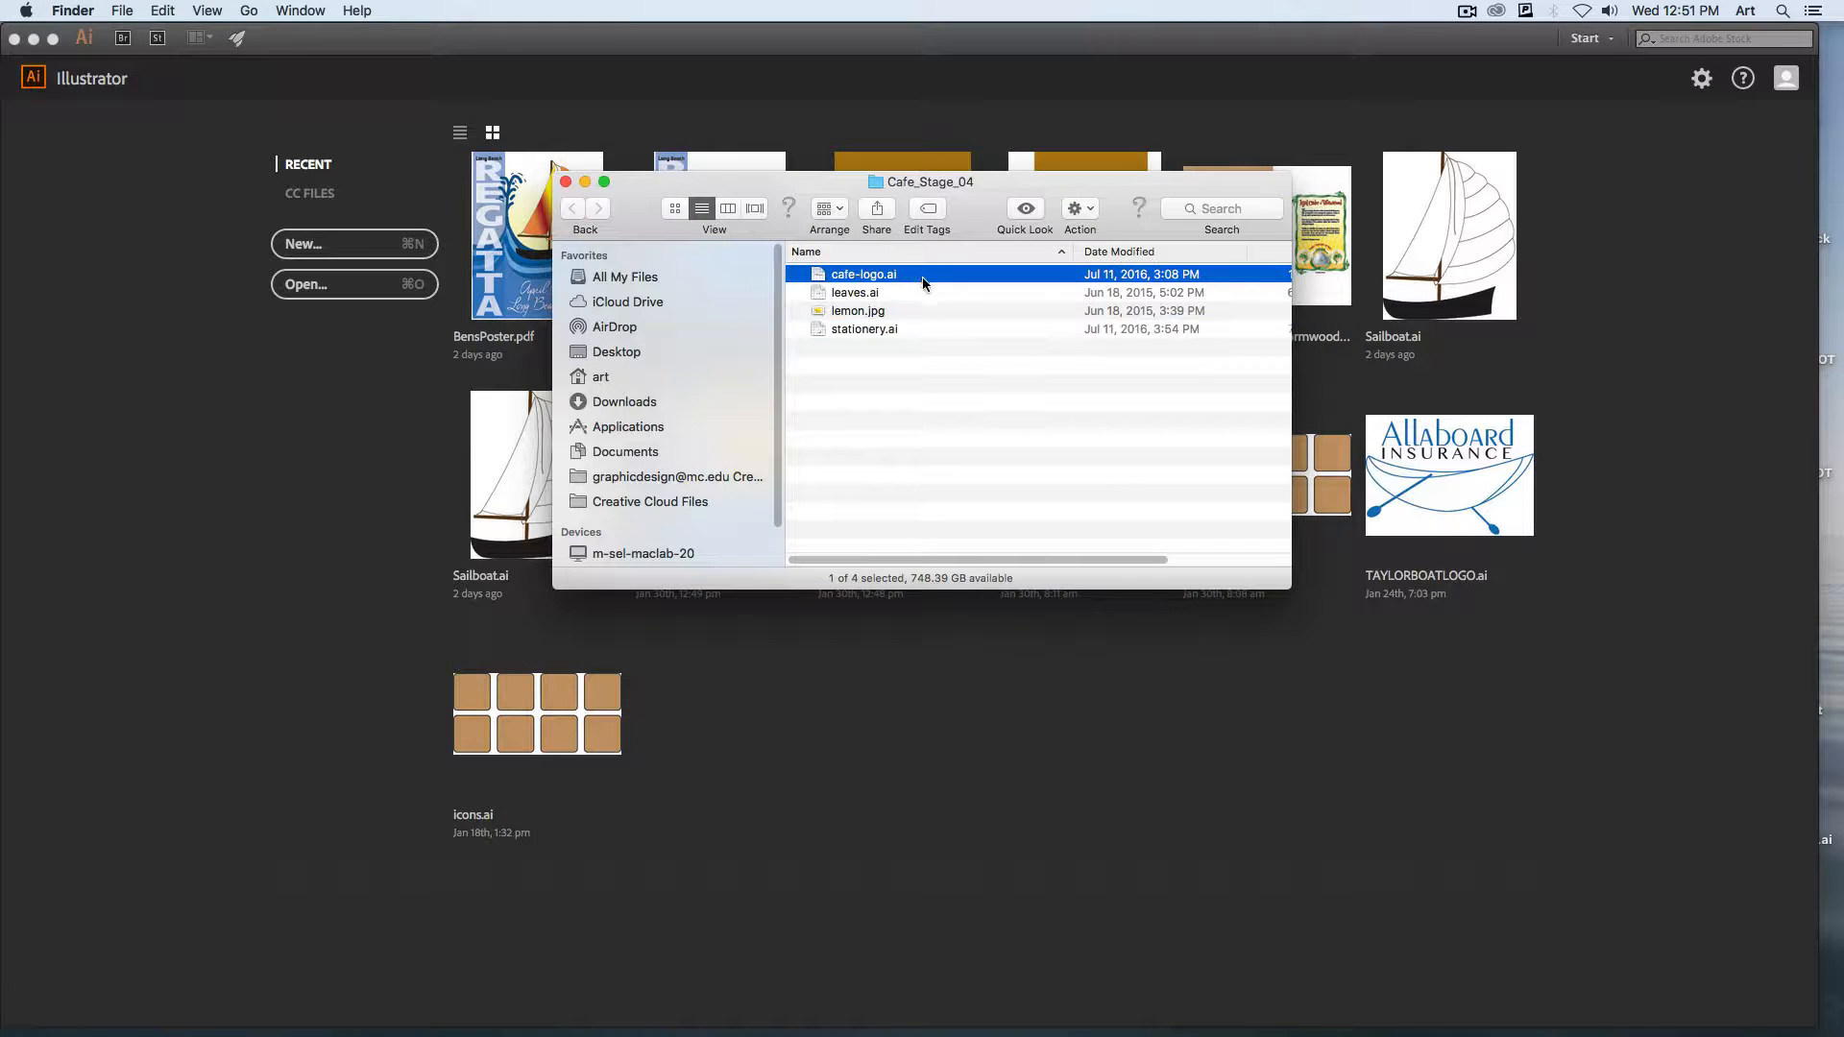
key("space")
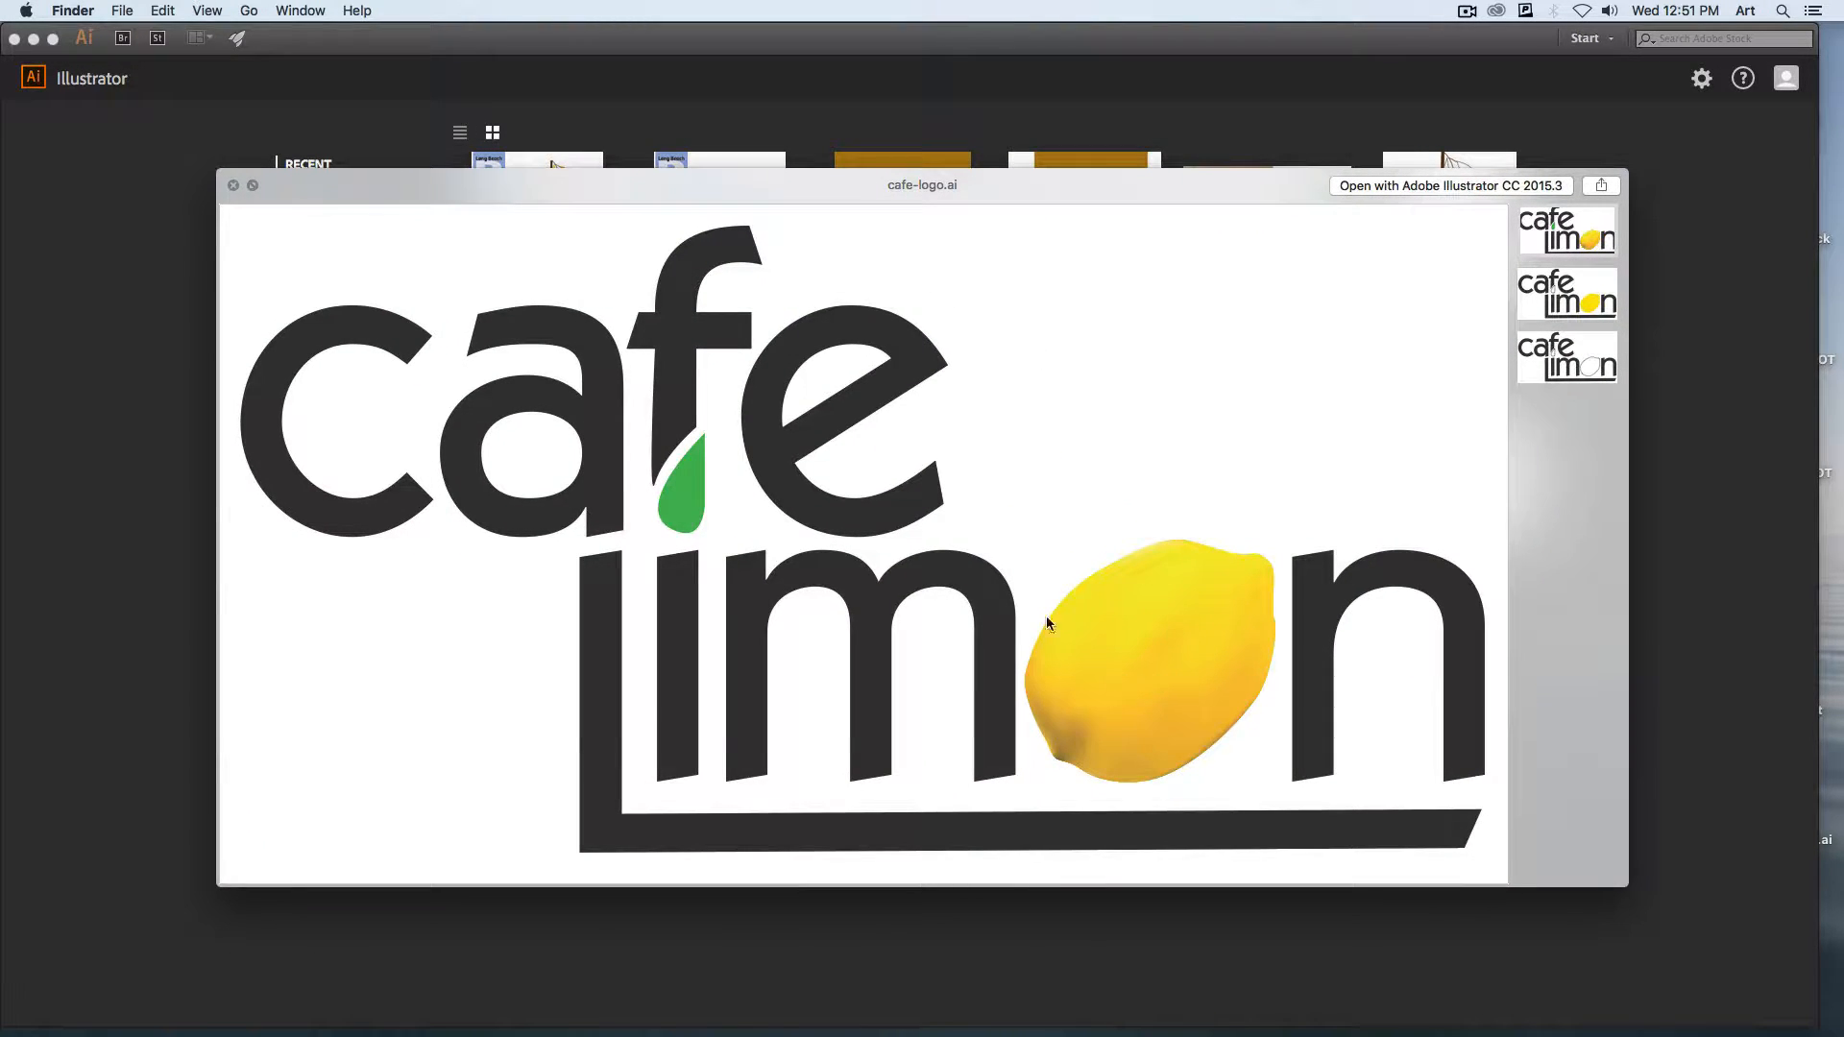
left_click(1596, 297)
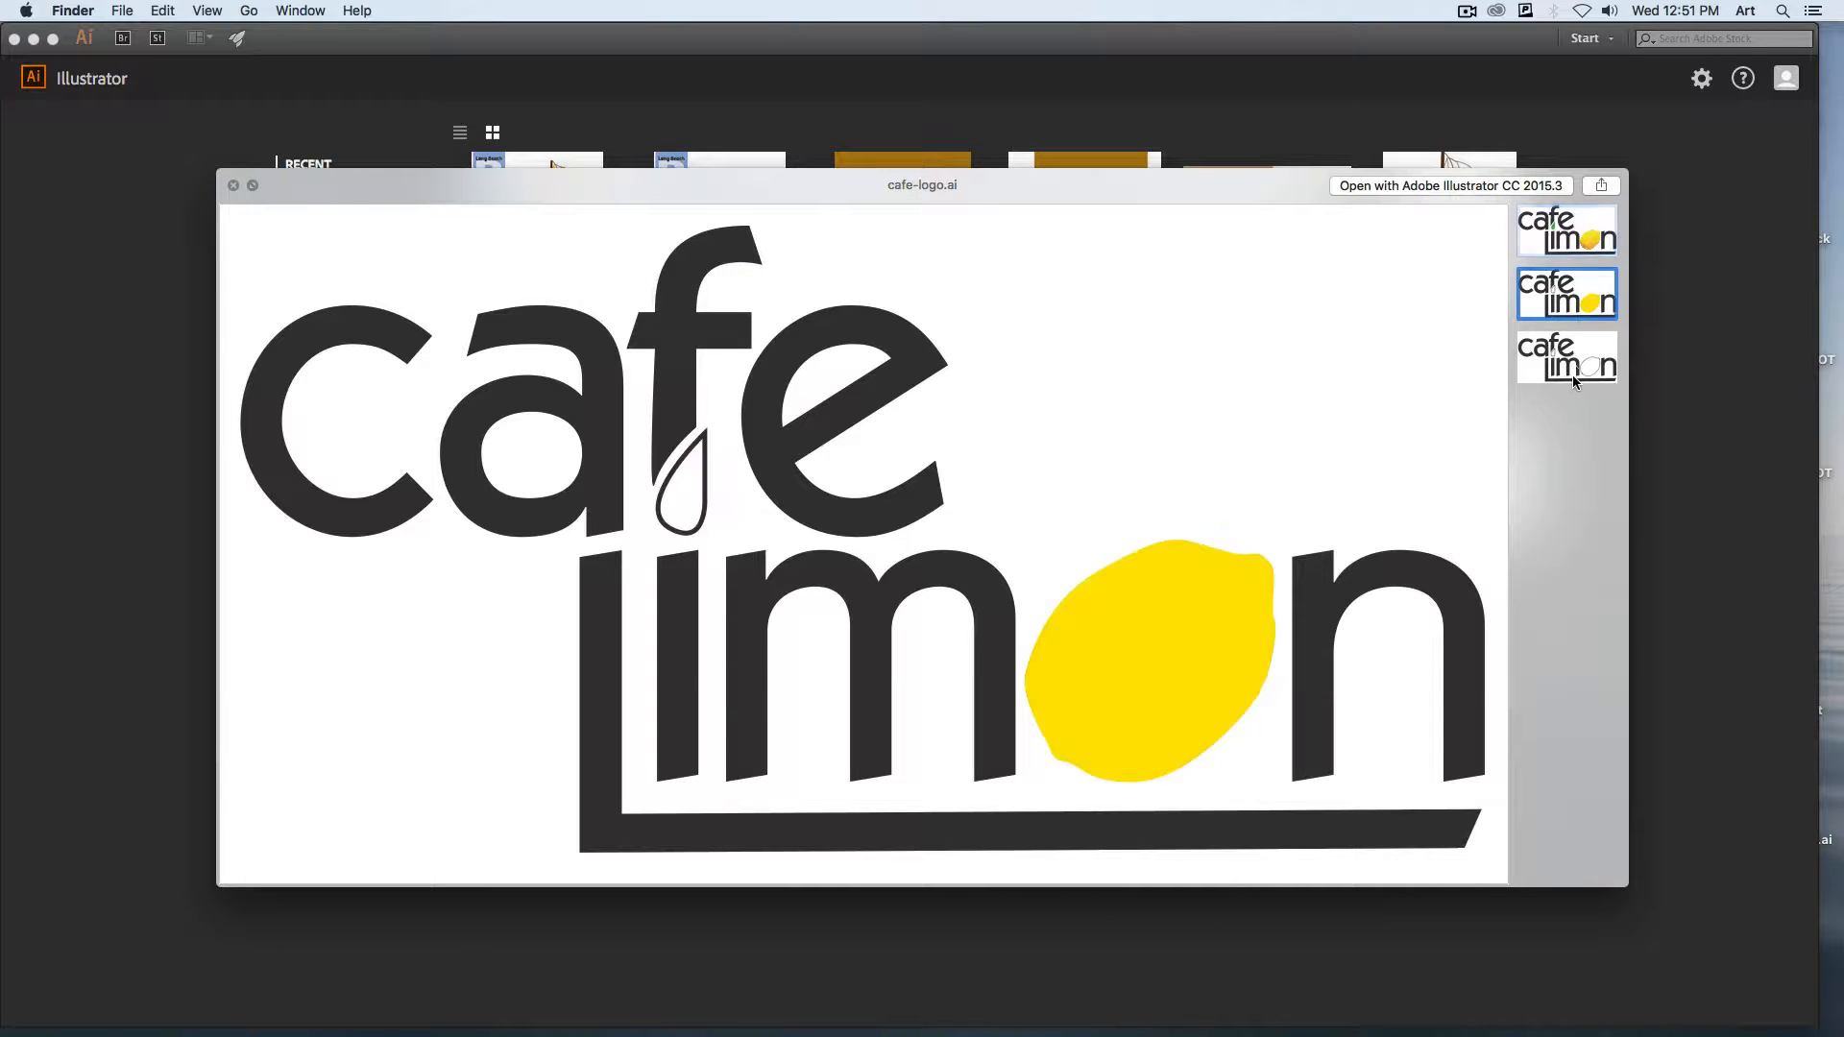
left_click(1580, 367)
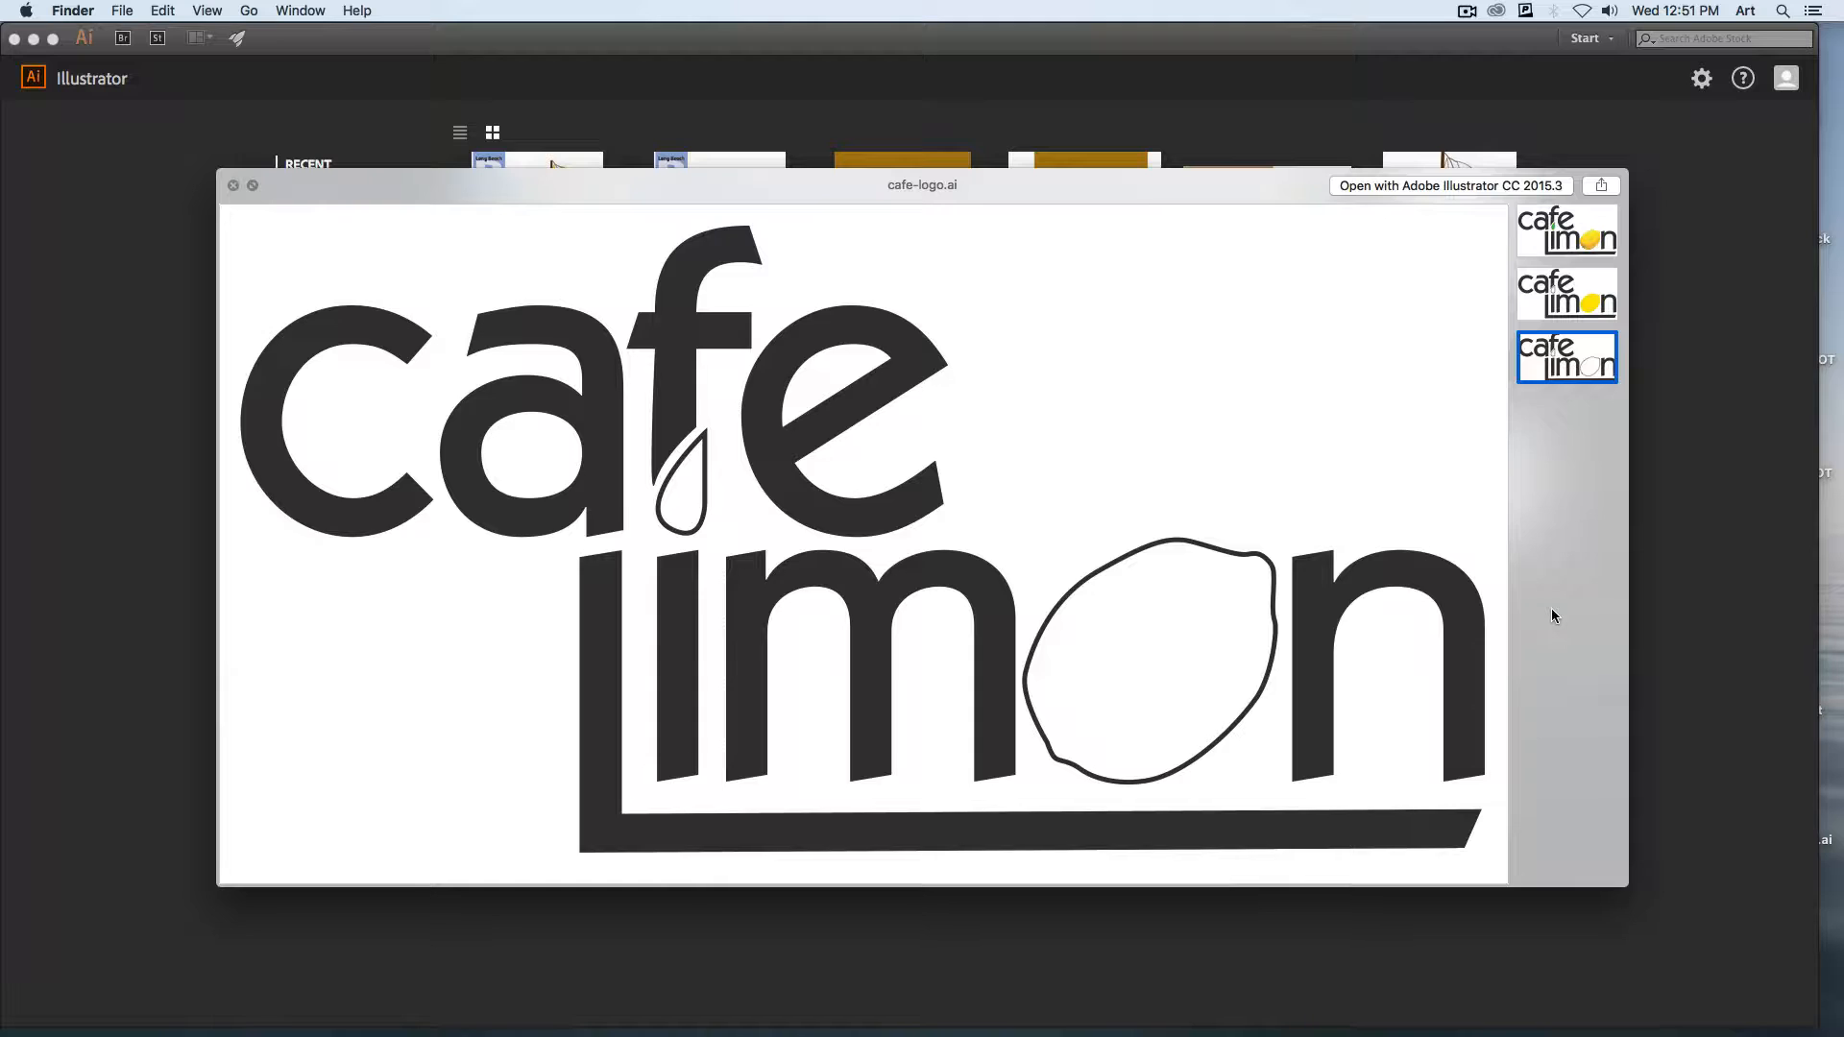
key("space")
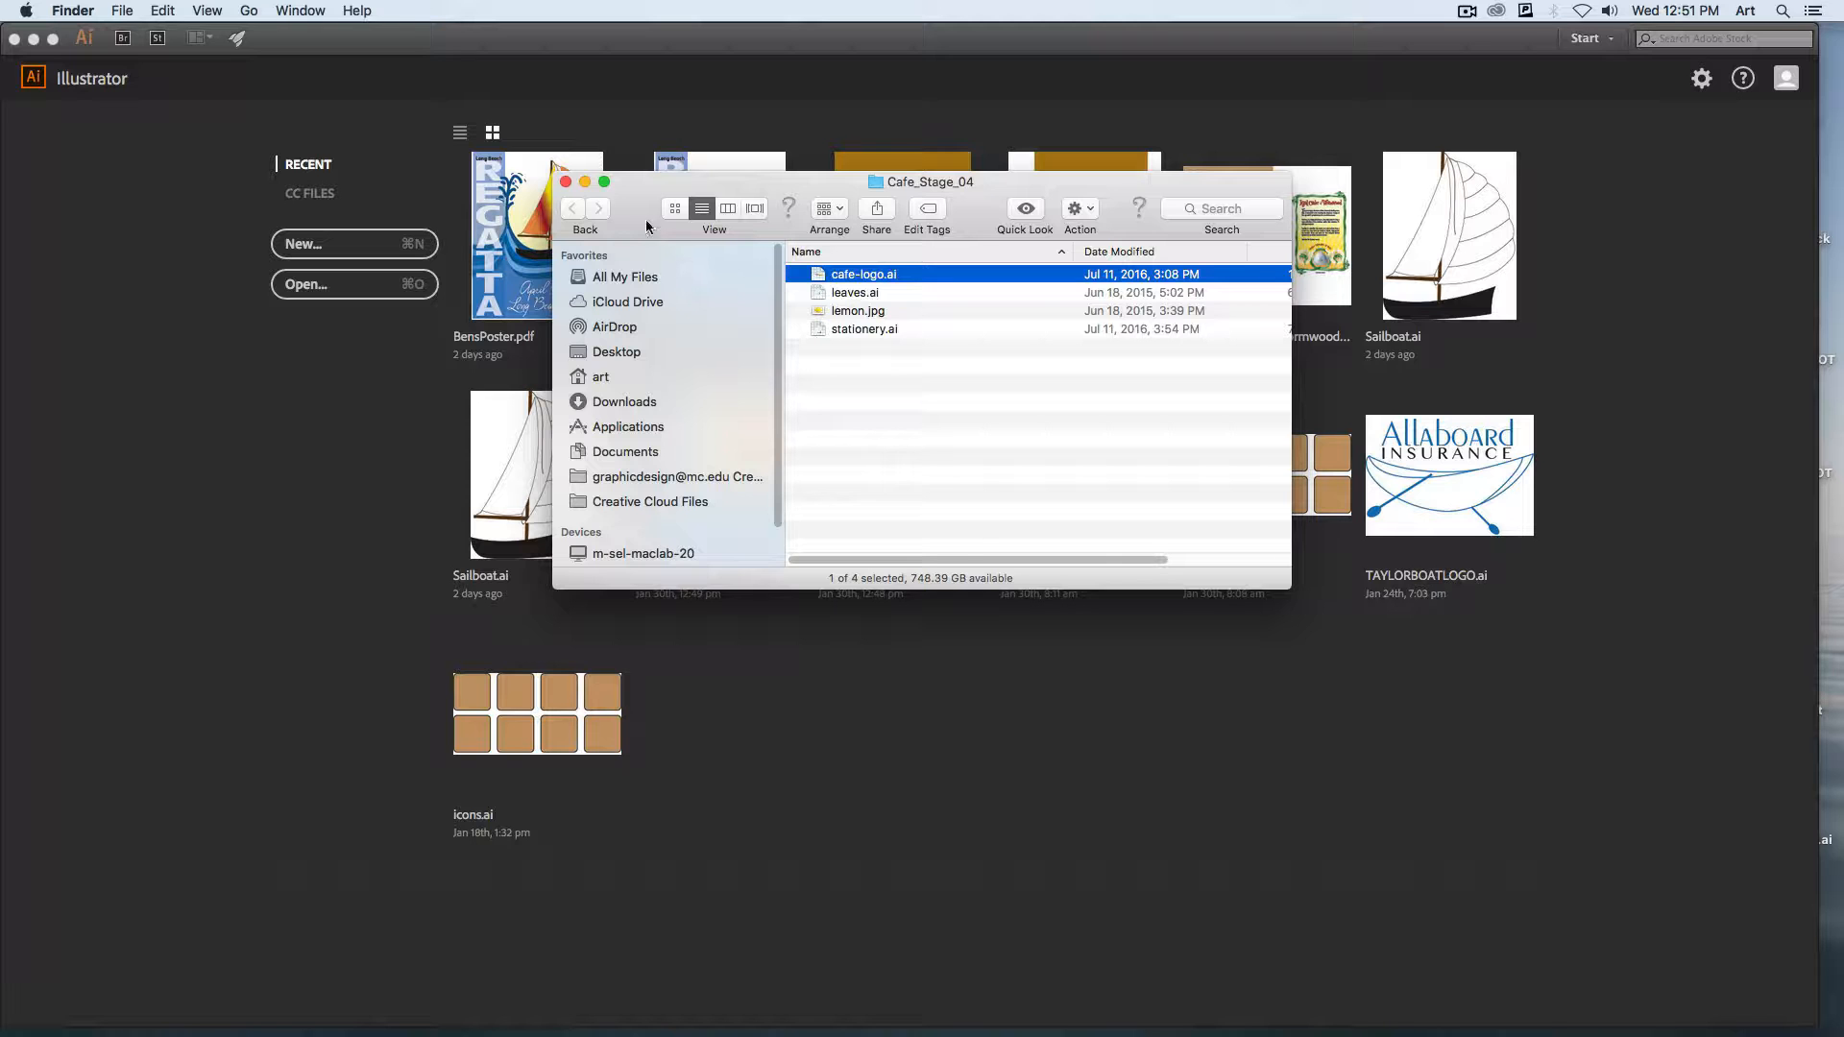
Close the Cafe_Stage_04 folder window and open the Cafe_Stage_01 folder from the desktop.
left_click(567, 182)
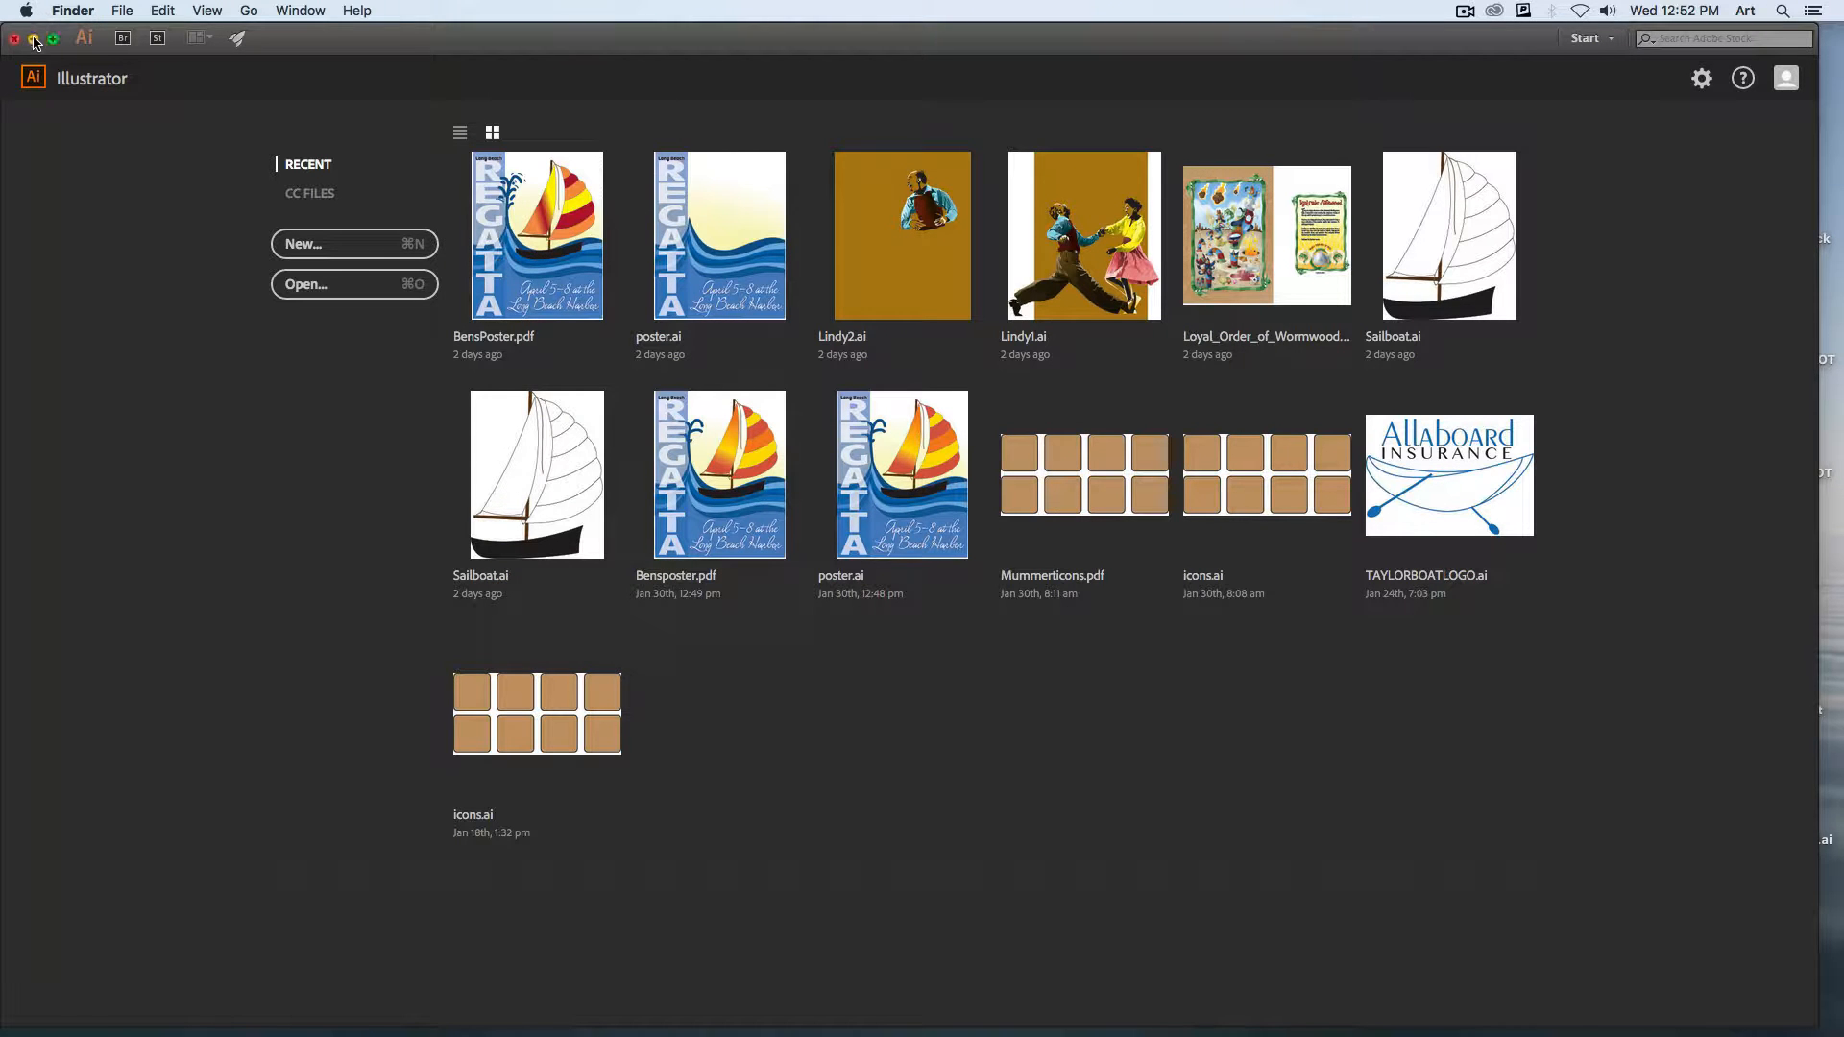
left_click(34, 39)
left_click_drag(626, 634, 576, 388)
key("super+o")
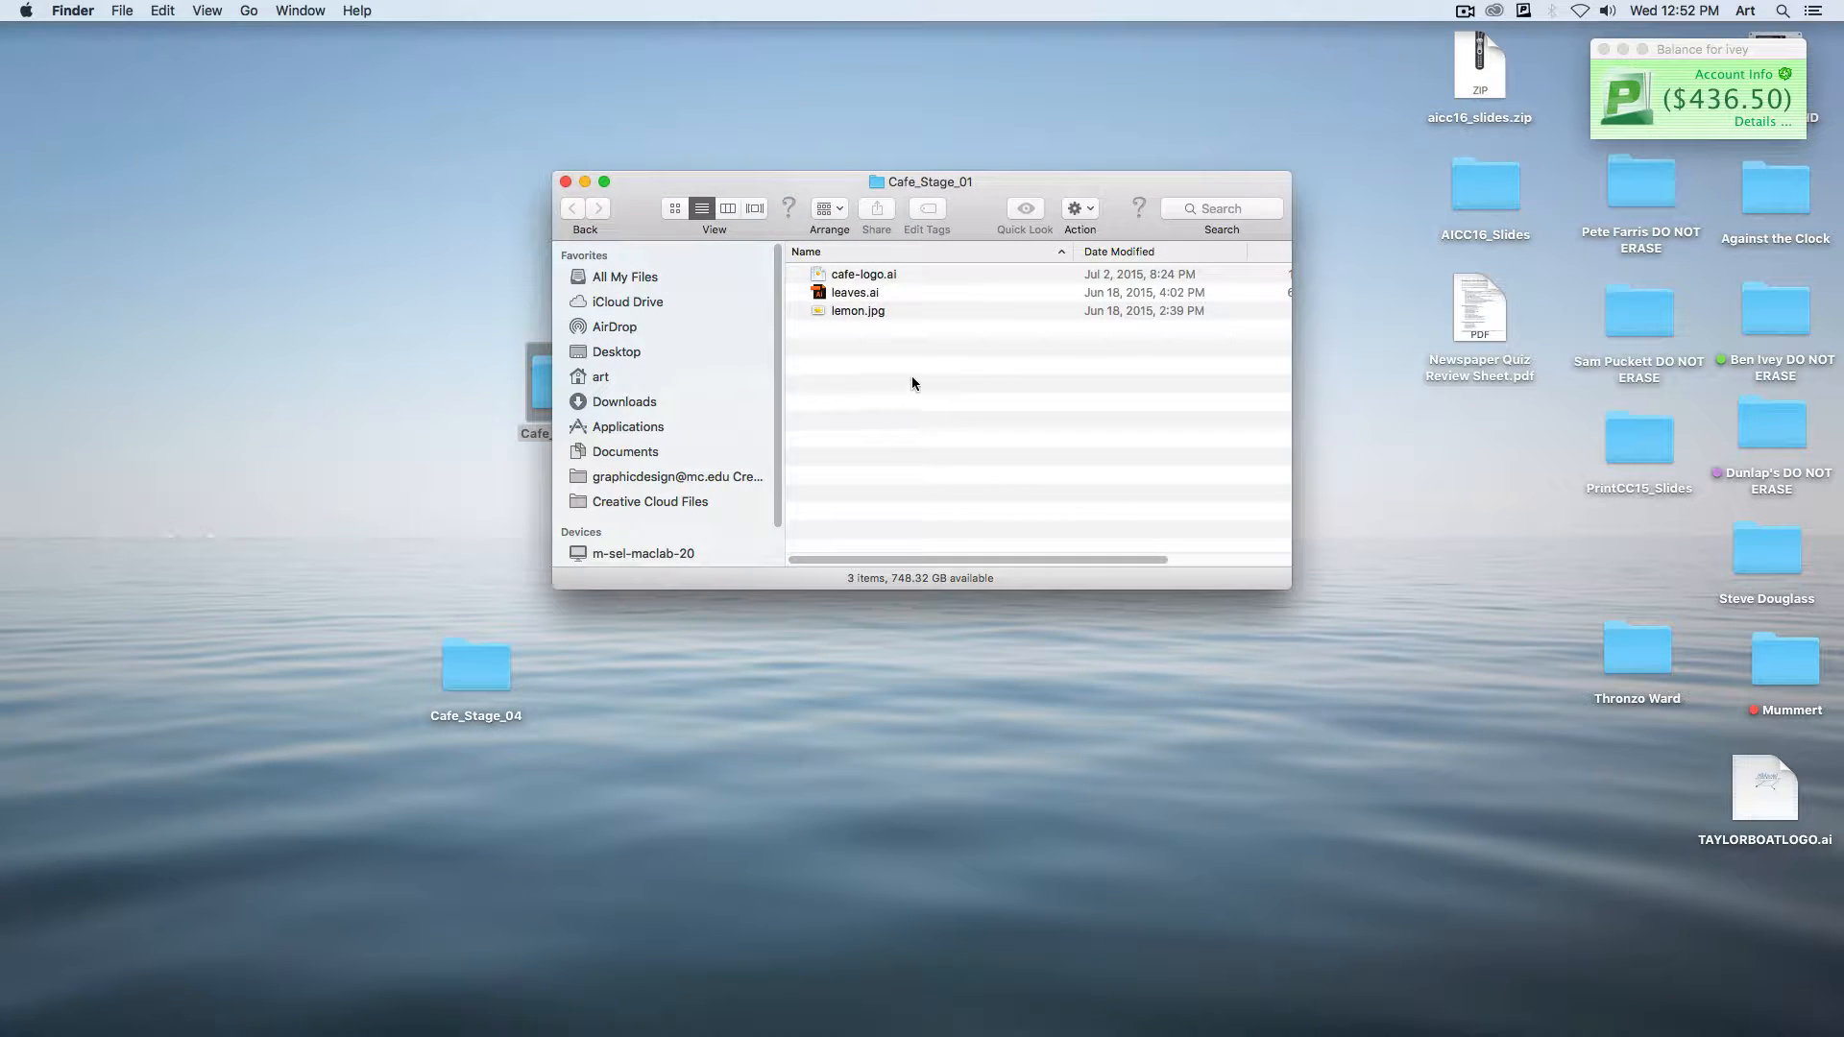
Preview the lemon.jpg image in the Cafe_Stage_01 folder.
left_click(838, 311)
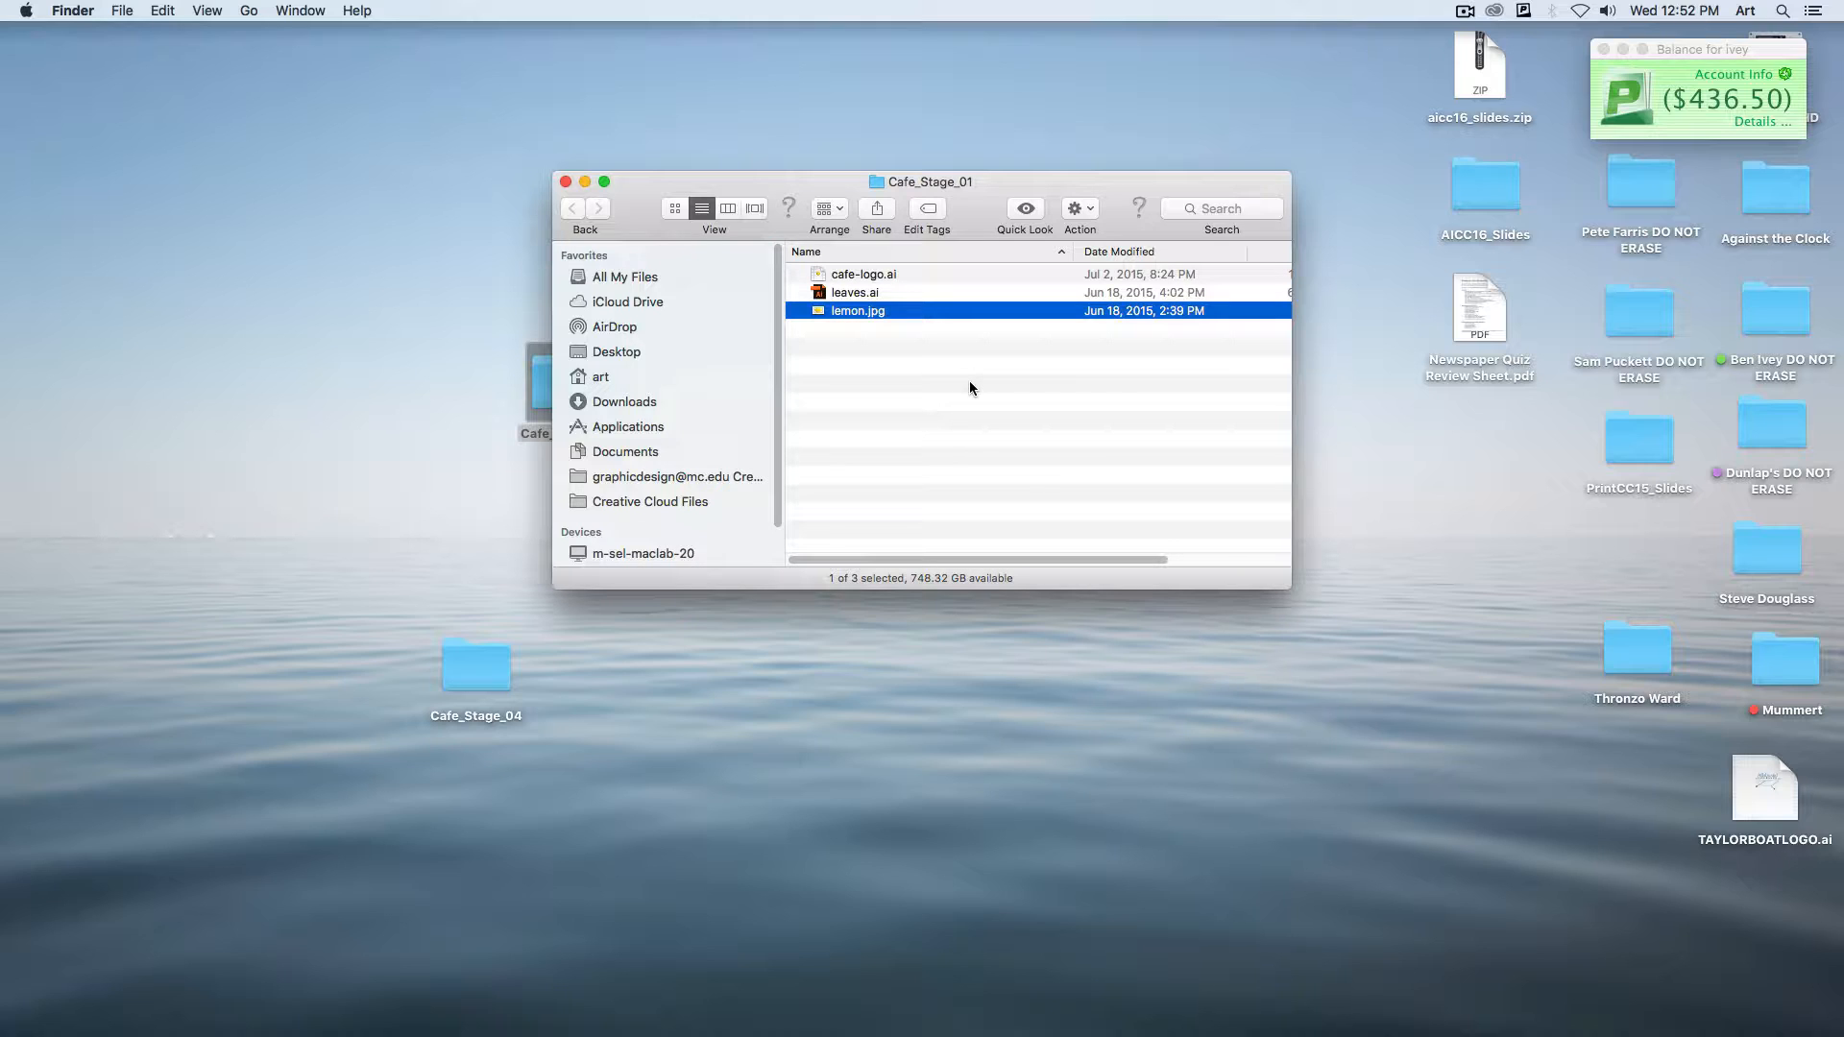
key("space")
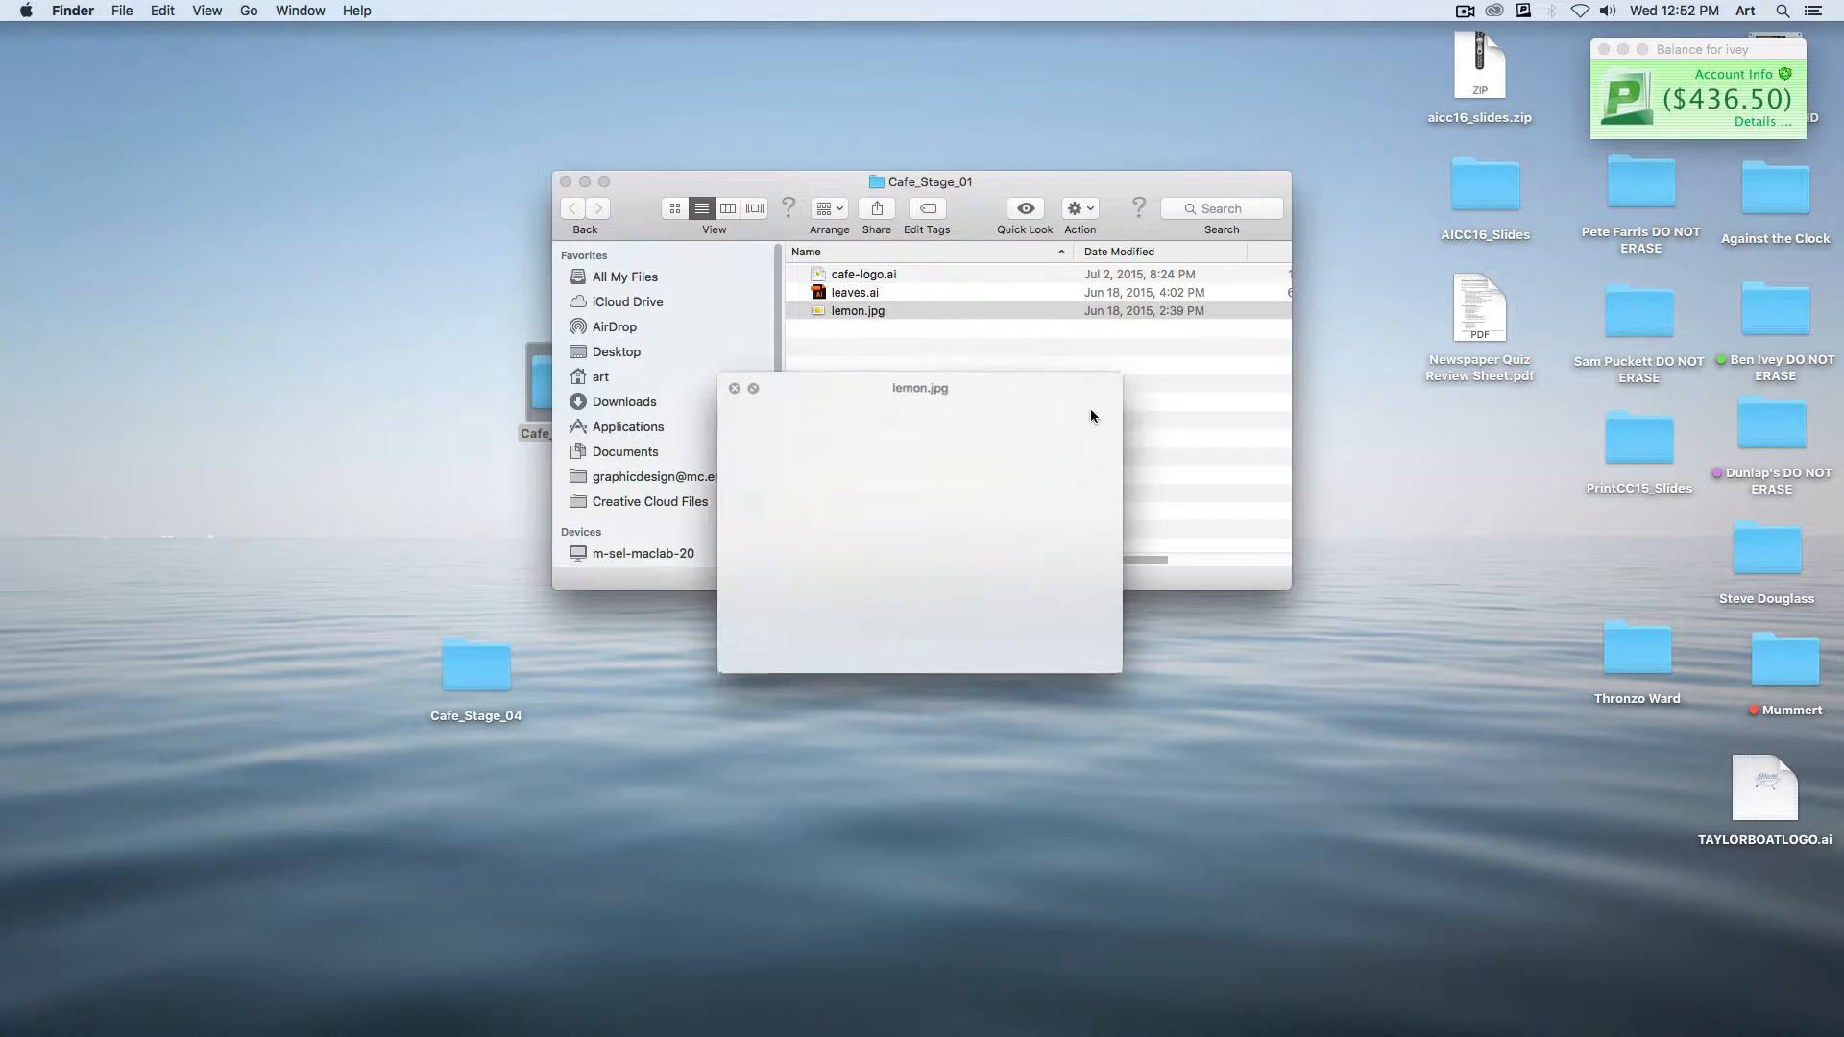
key("space")
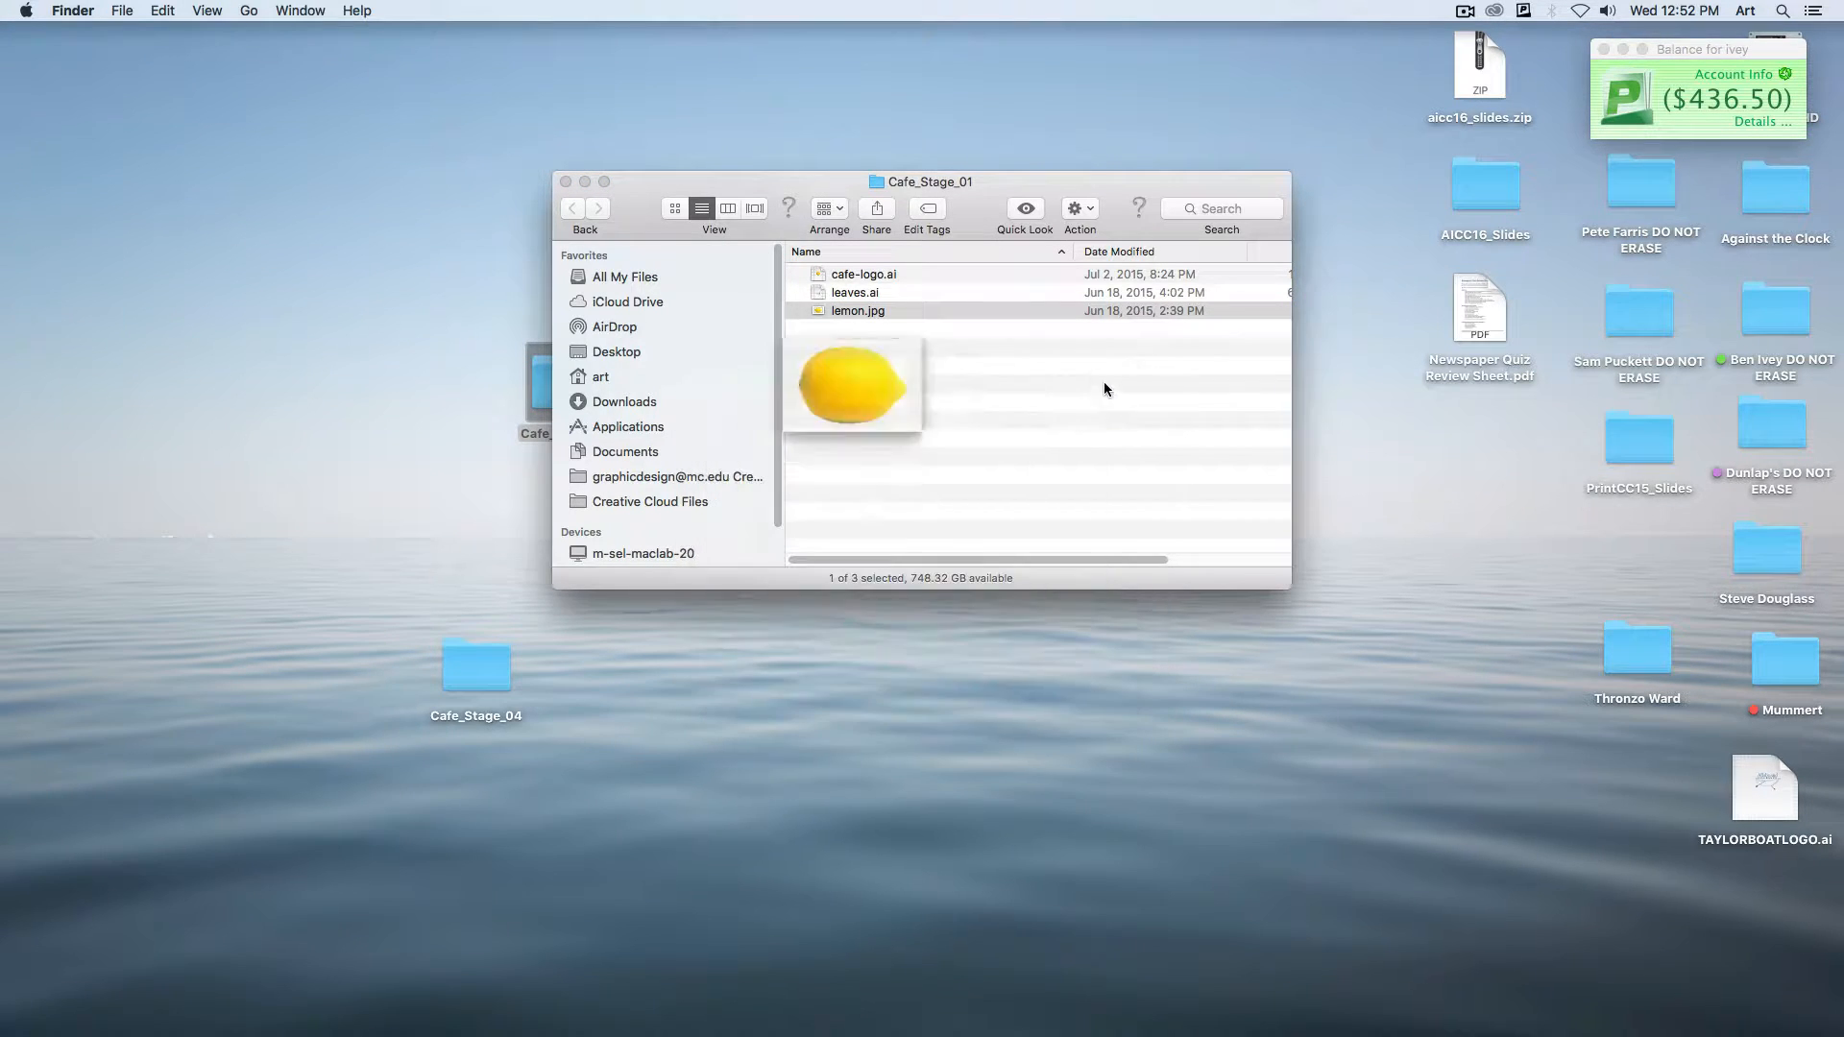
Switch to Illustrator and create a Letter-size CMYK document named Cafe-Logo.
left_click(720, 1013)
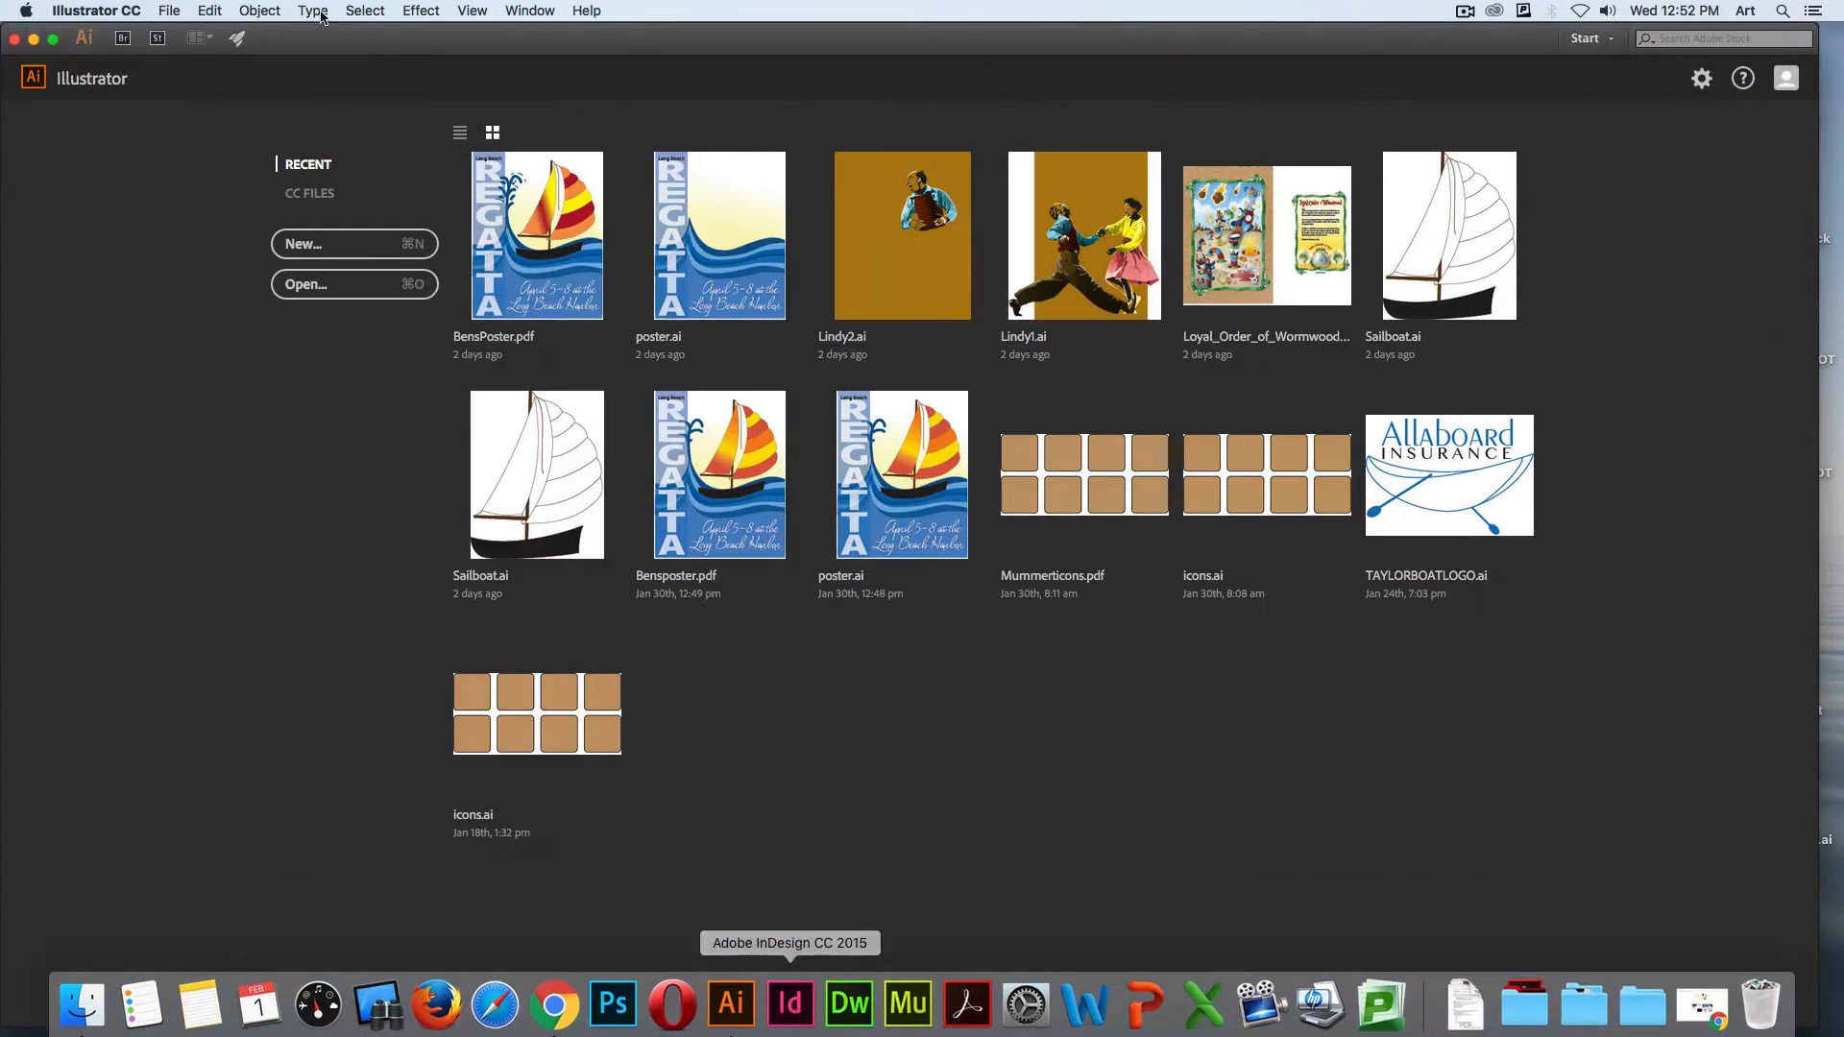
left_click(169, 10)
left_click(199, 35)
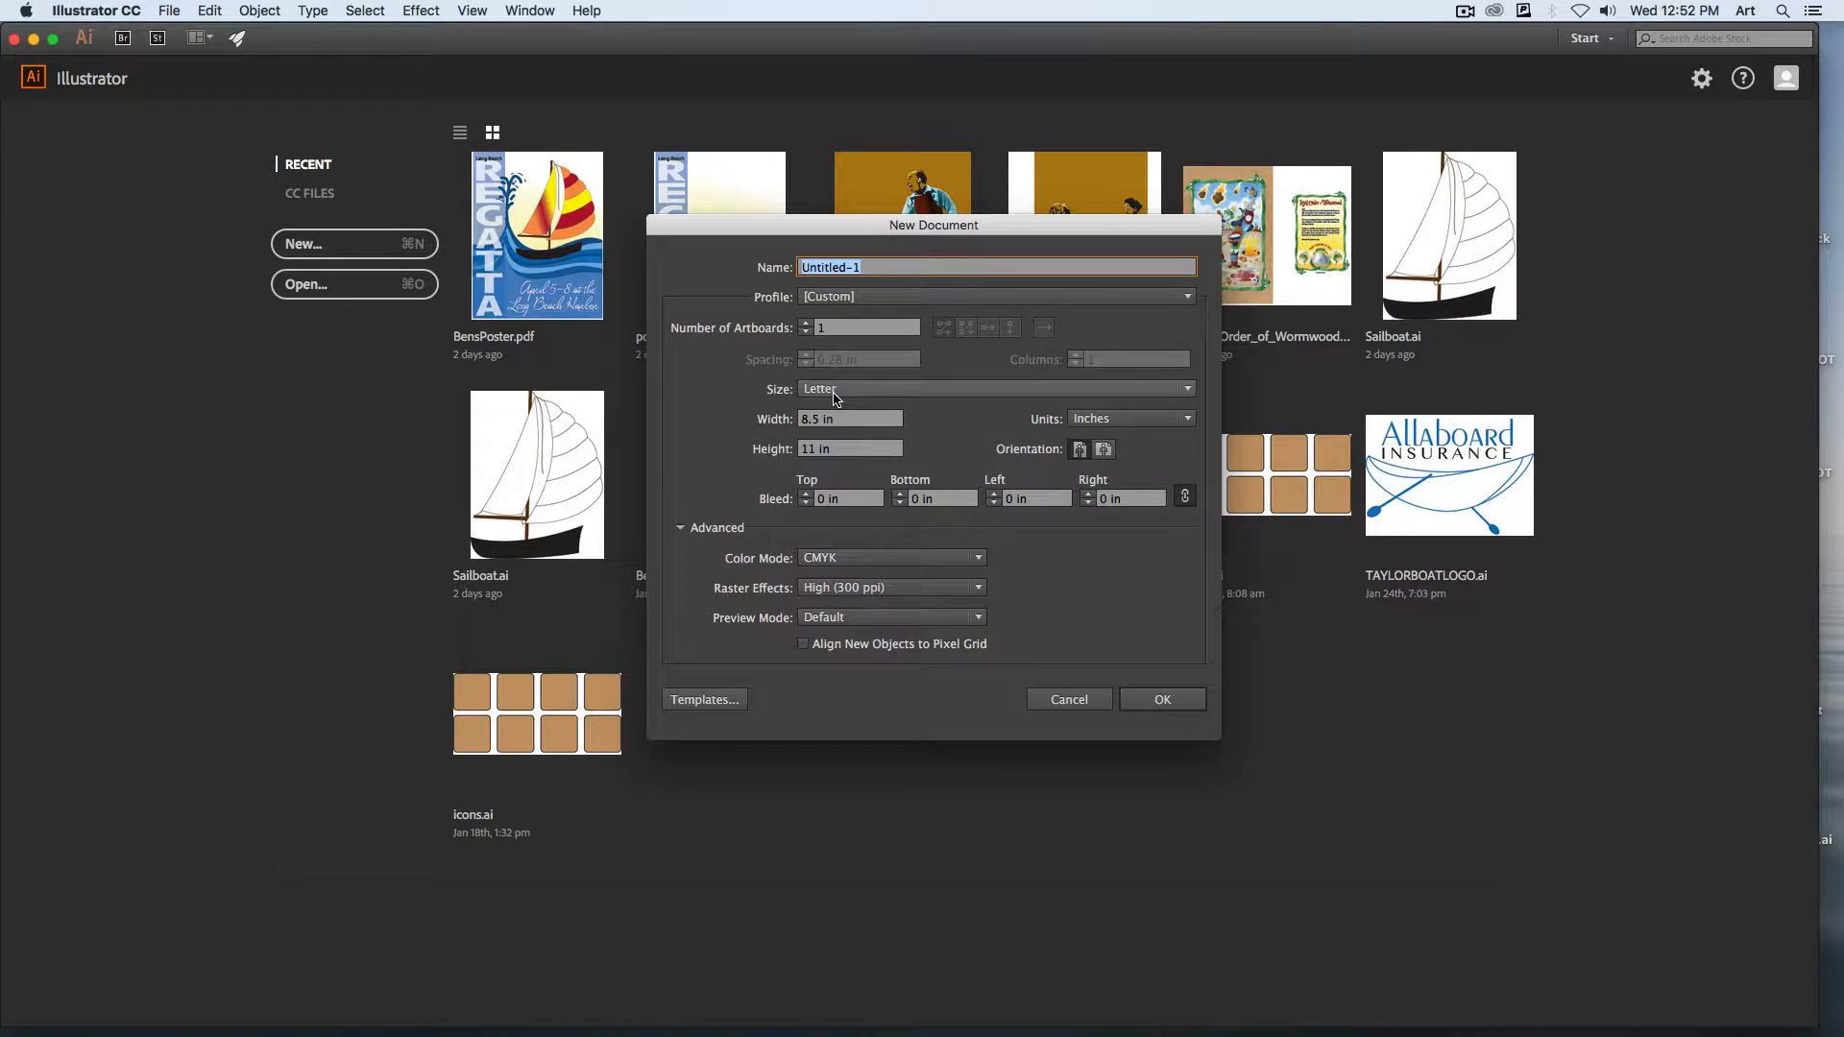
type("Cafe-Logo")
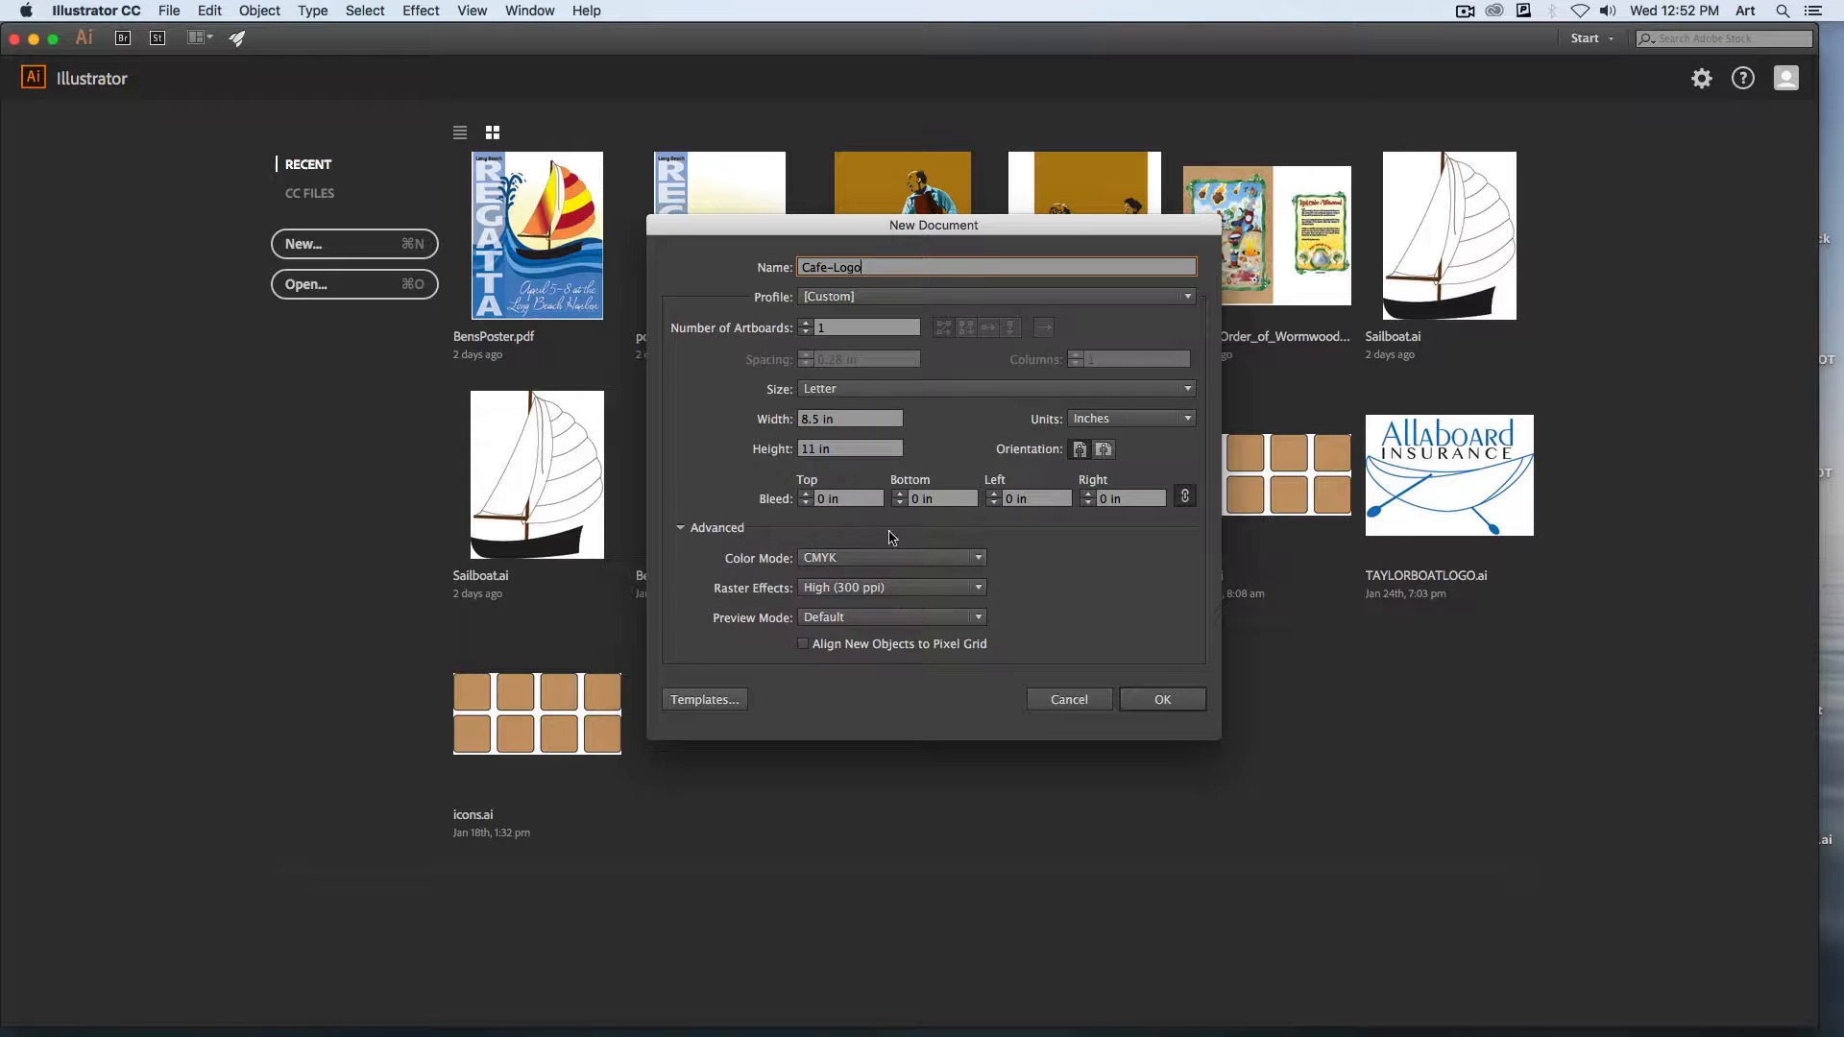
left_click(1162, 699)
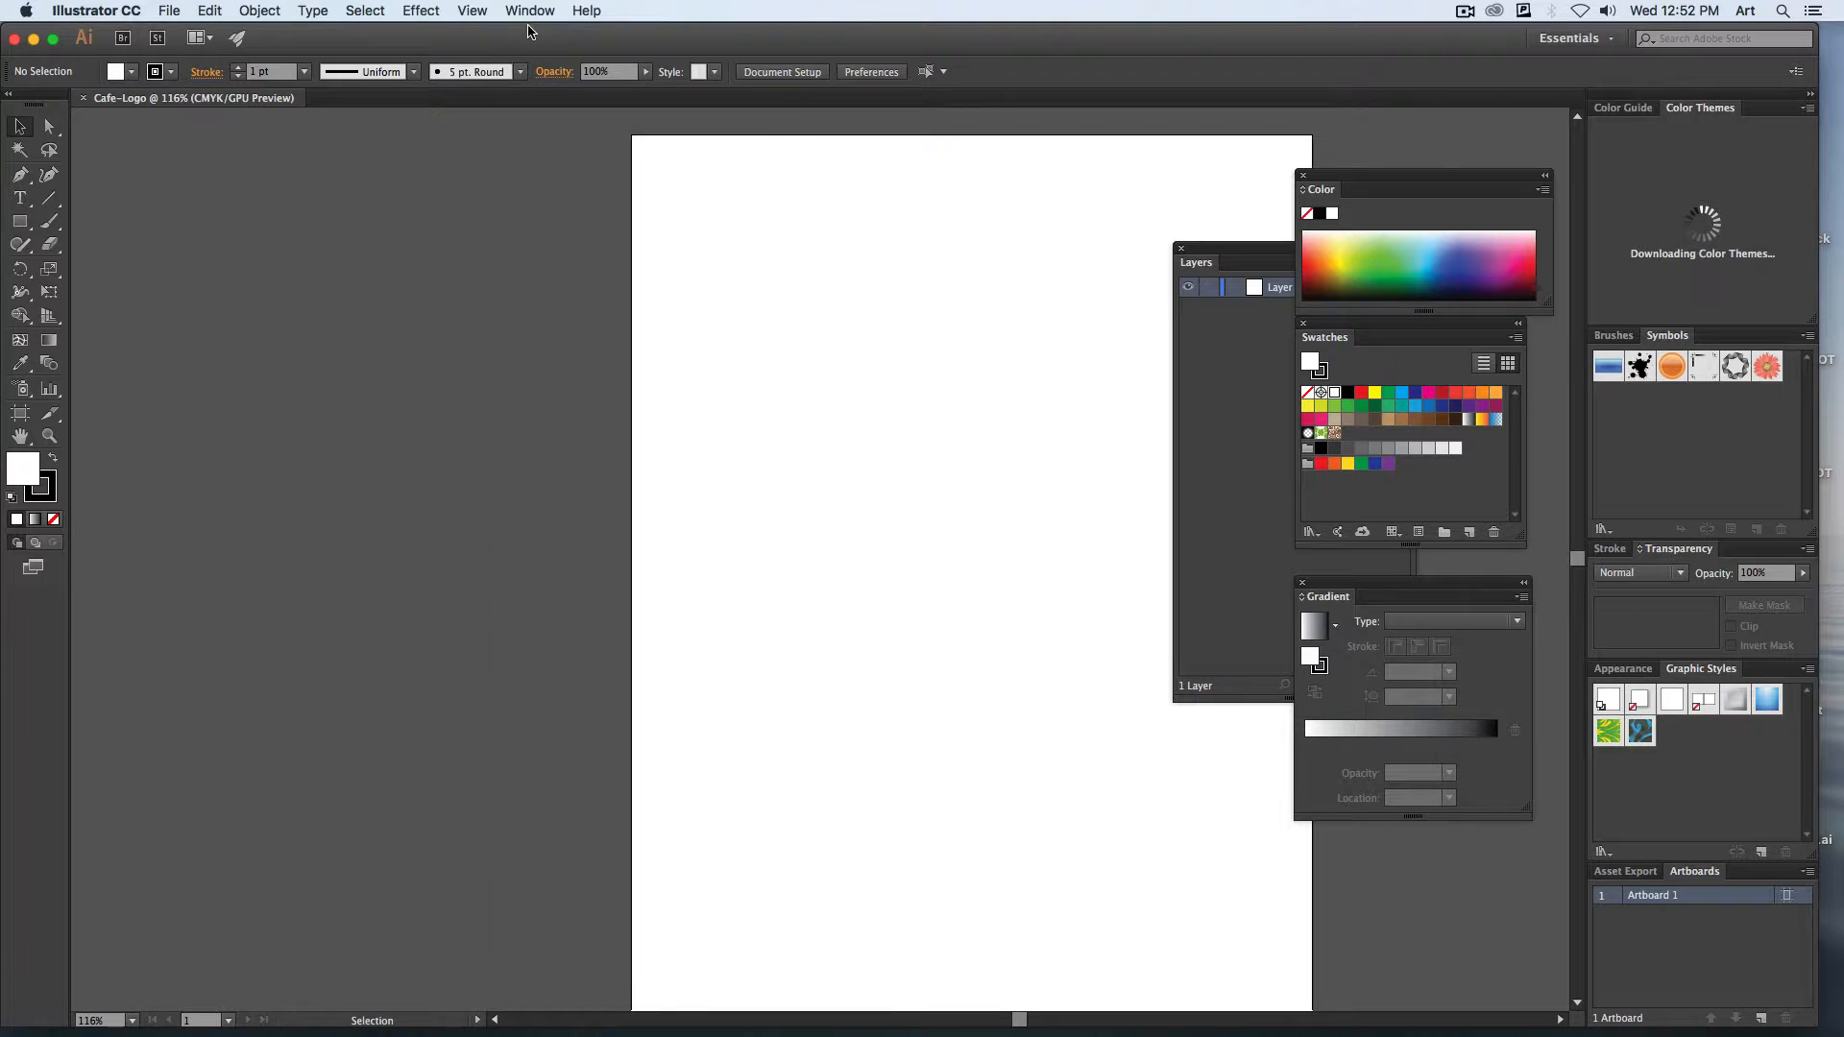
Reset the Essentials workspace to its default panel layout.
left_click(529, 12)
mouse_move(557, 82)
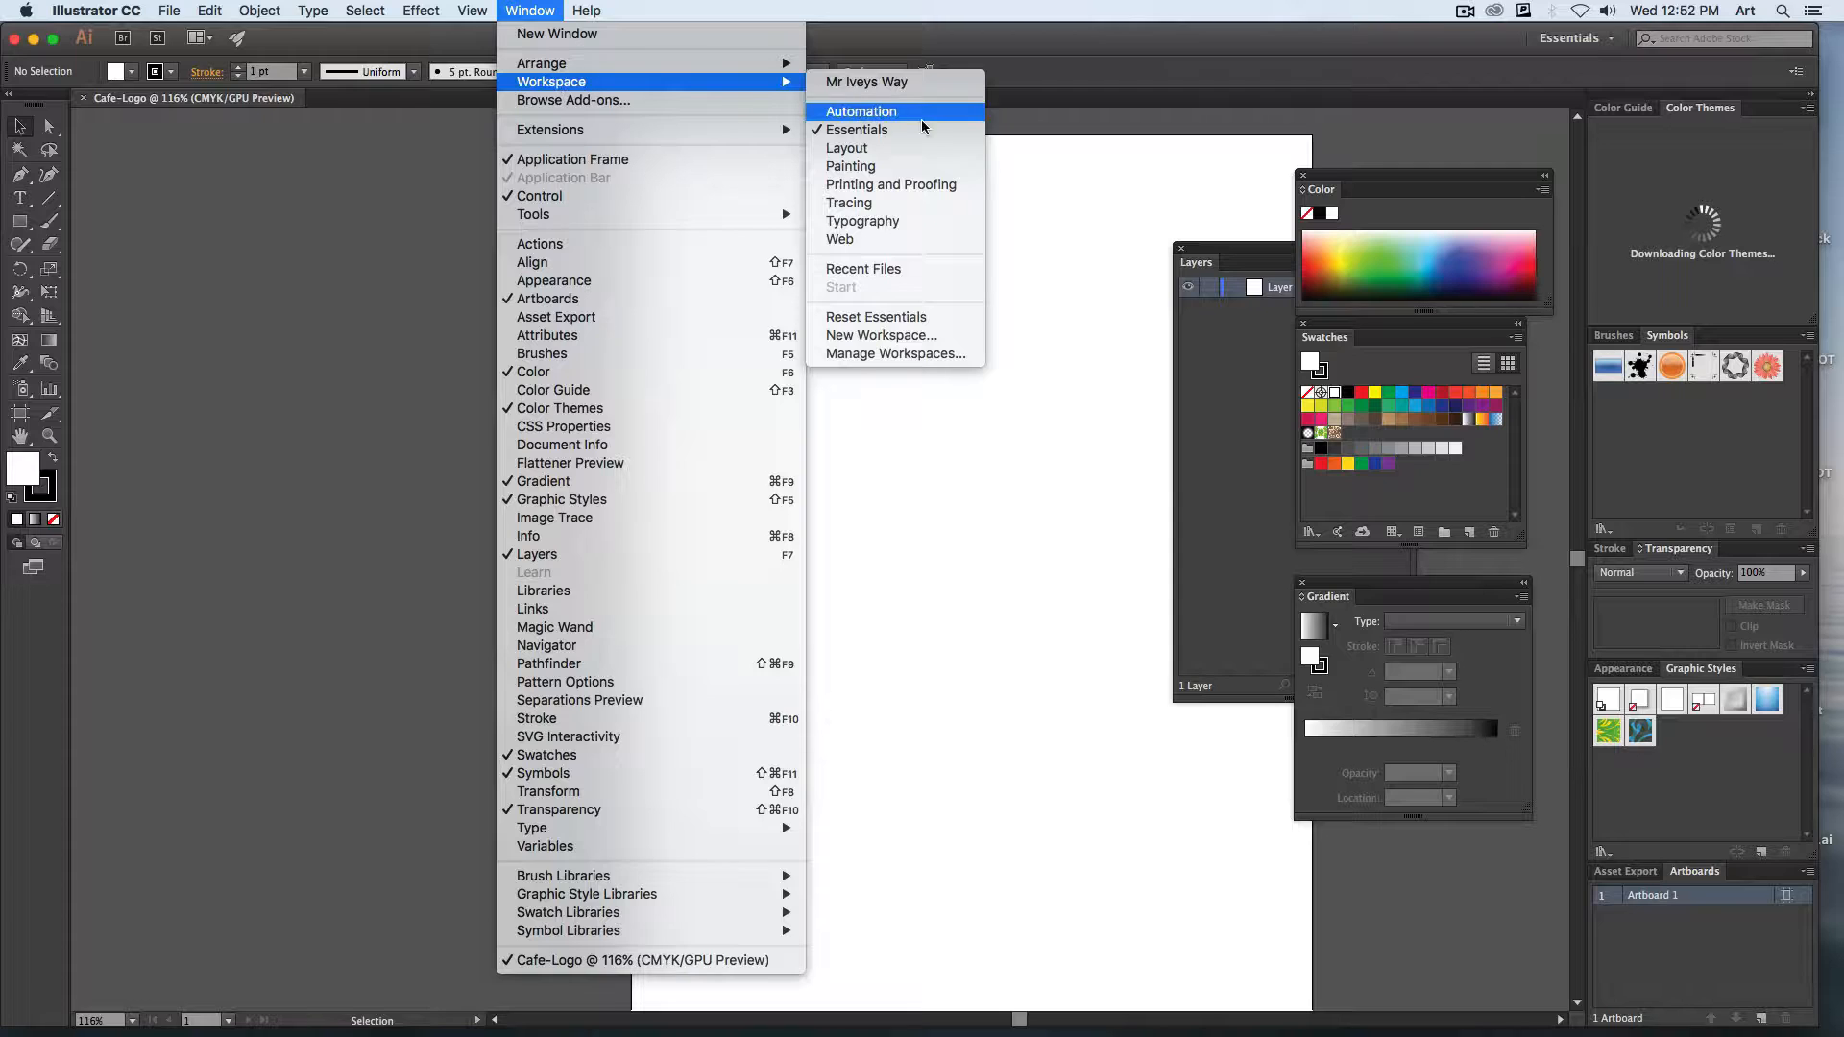
left_click(876, 318)
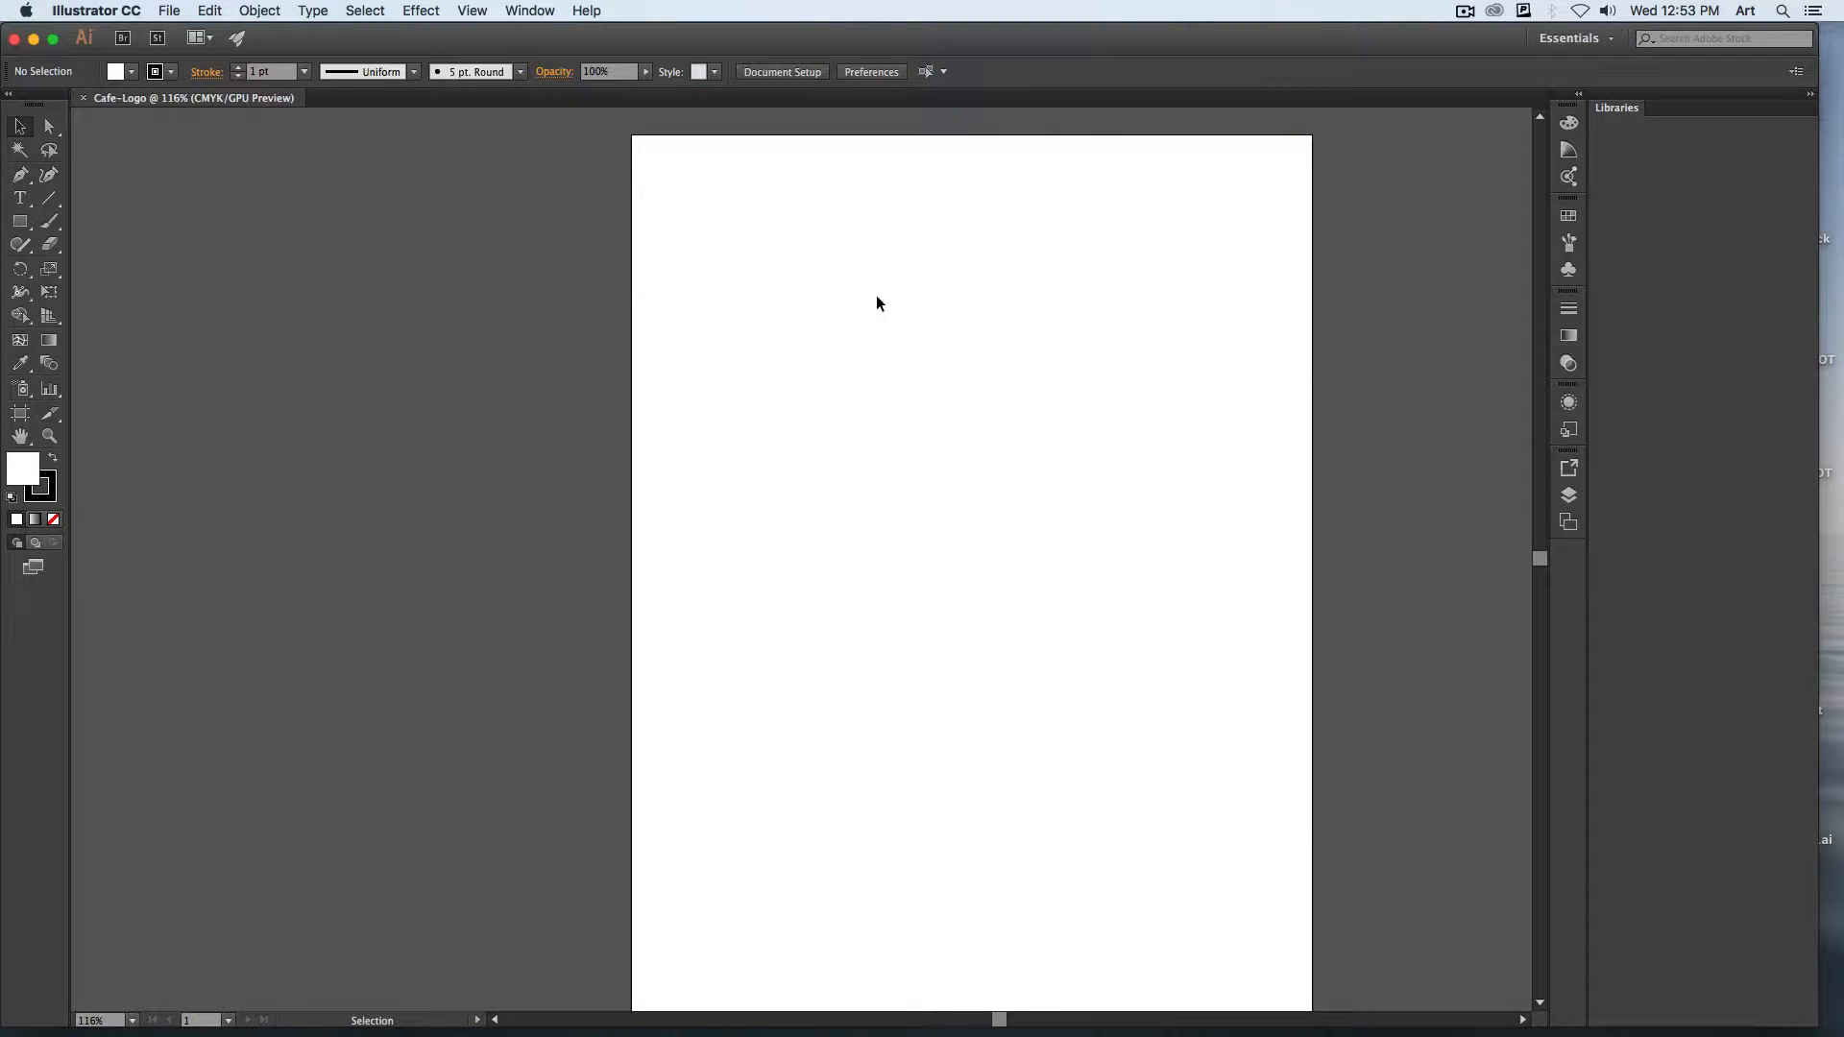
Expand the collapsed panel dock and remove the Libraries panel from the workspace.
left_click(1578, 93)
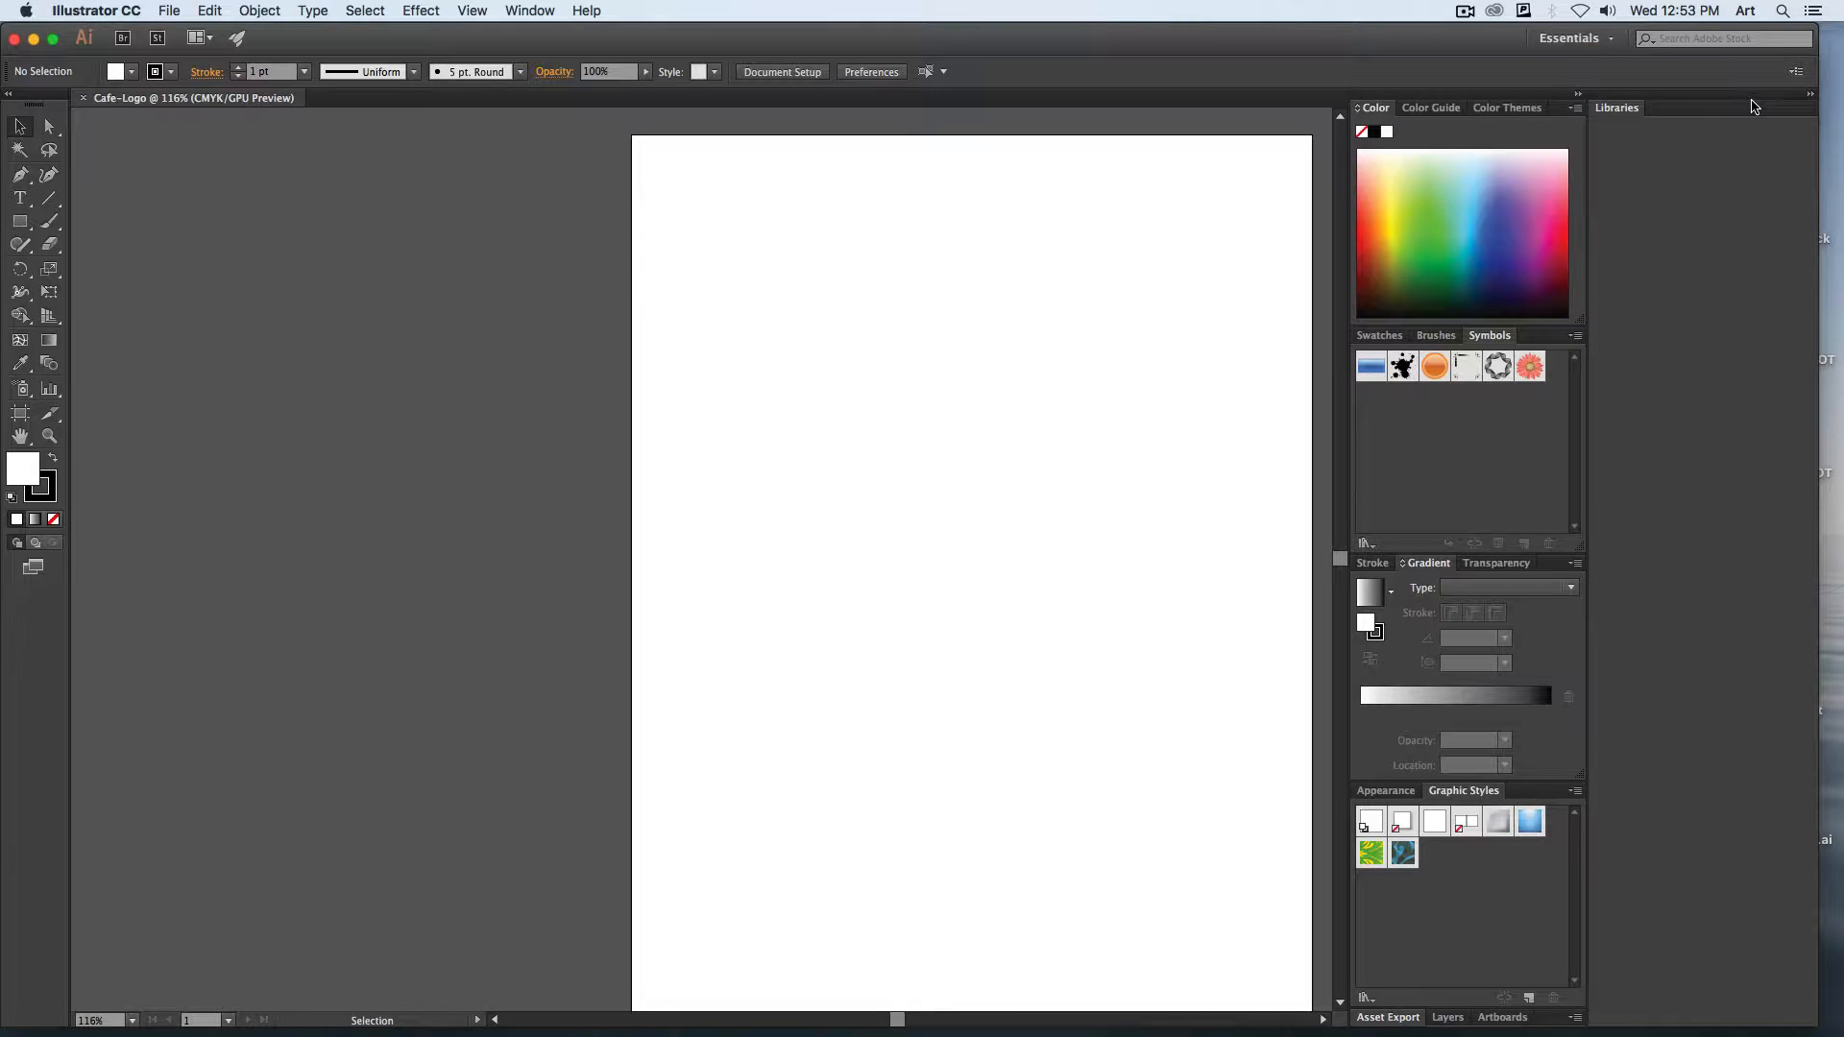
left_click_drag(1754, 105, 1006, 322)
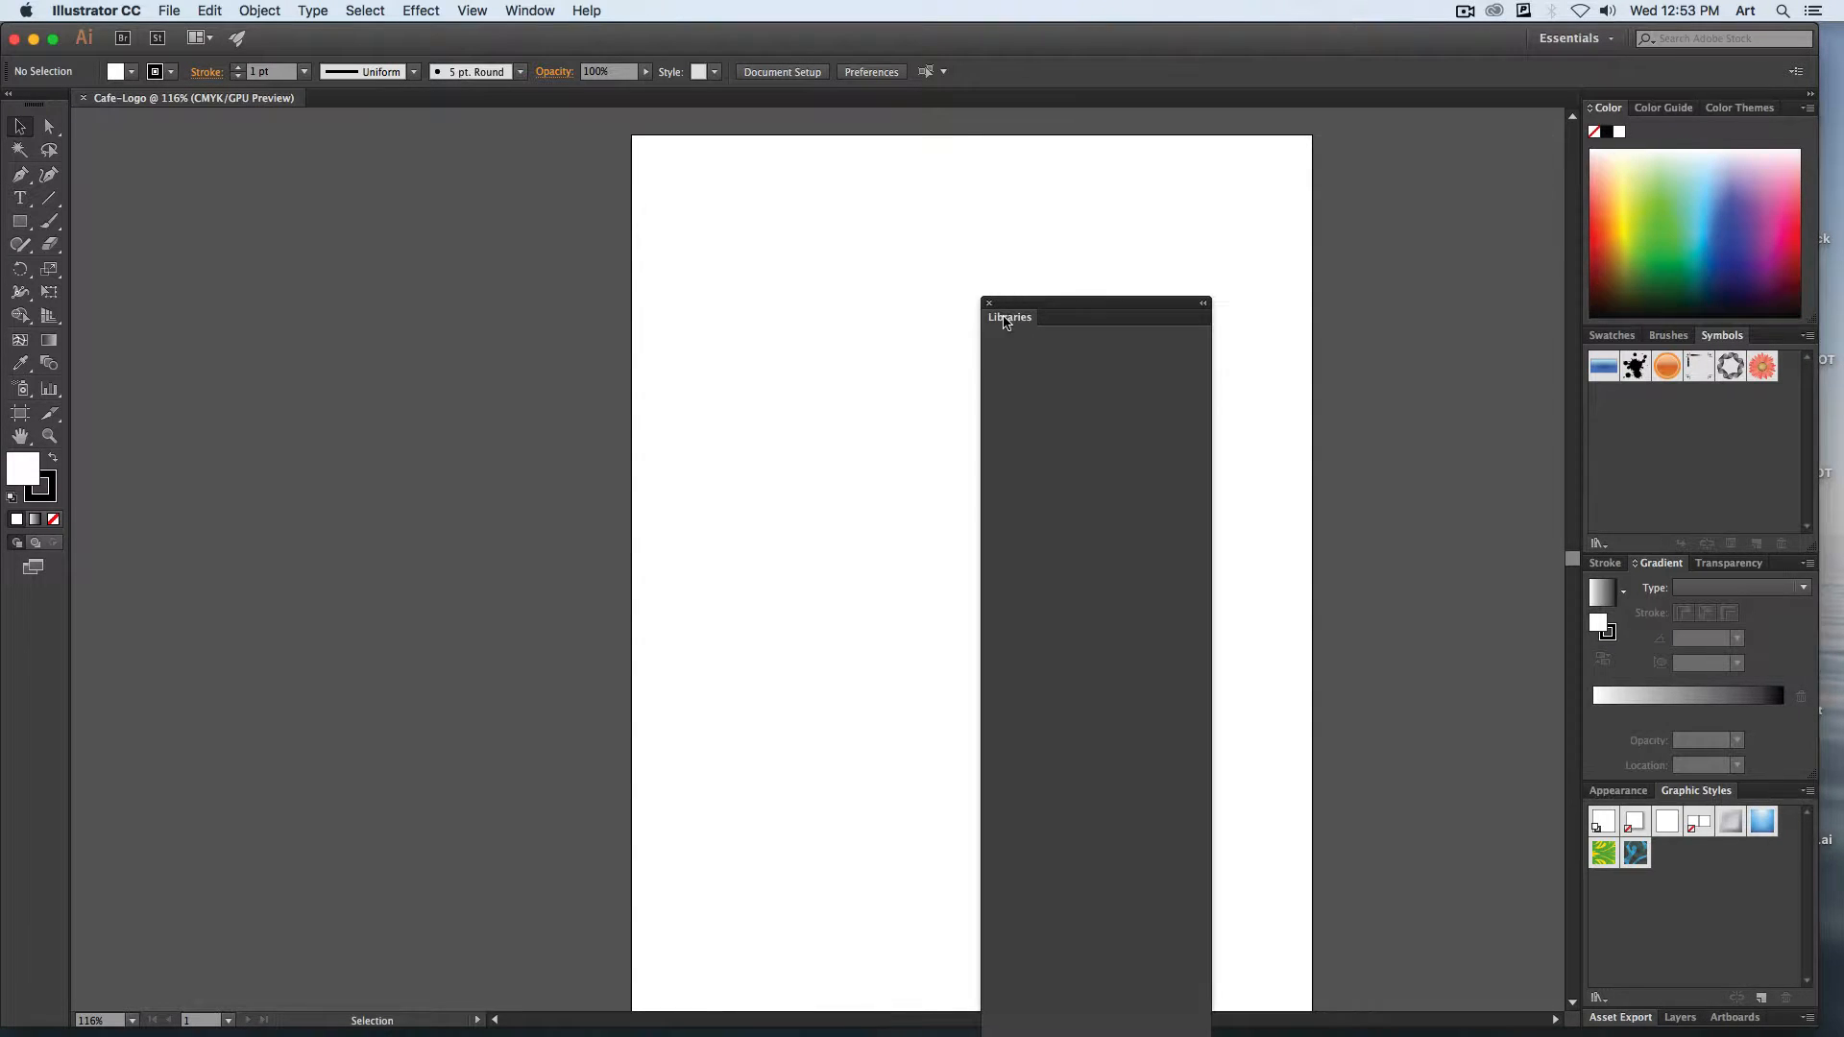
left_click(989, 302)
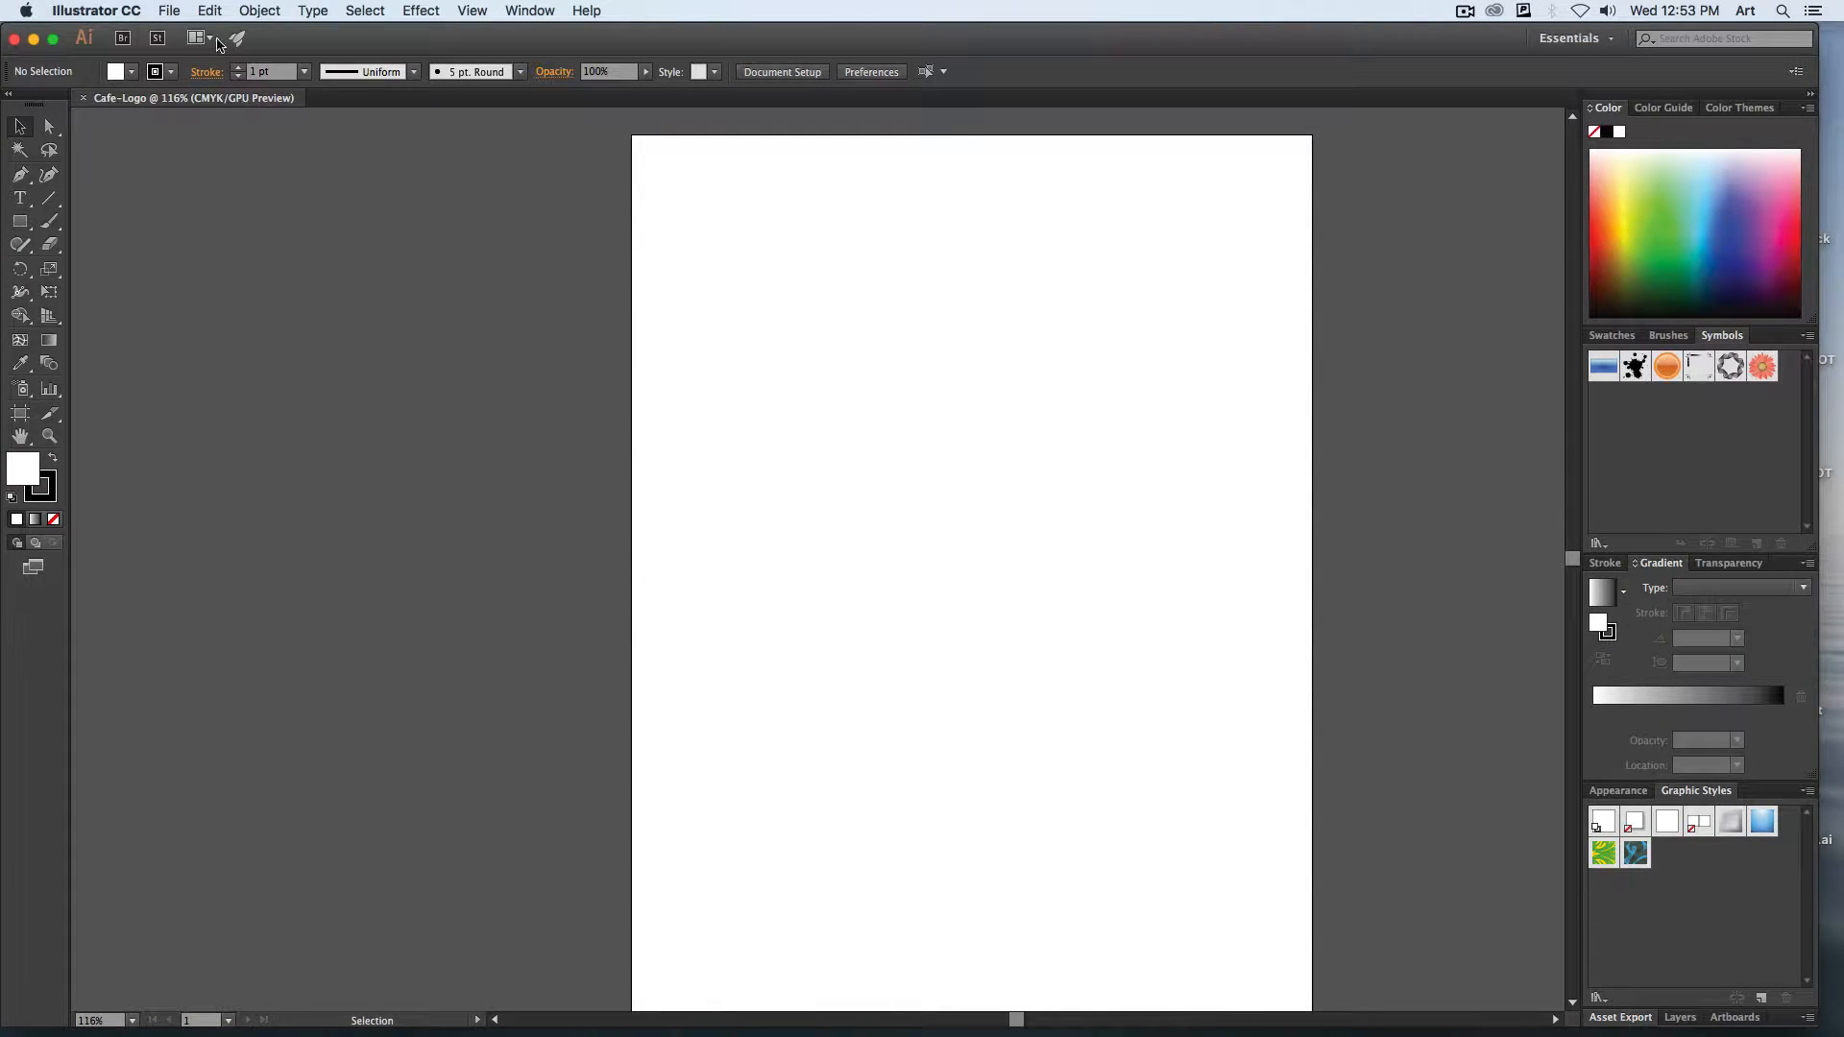
Place lemon.jpg from the desktop's Cafe_Stage_01 folder into the document as a template.
left_click(171, 10)
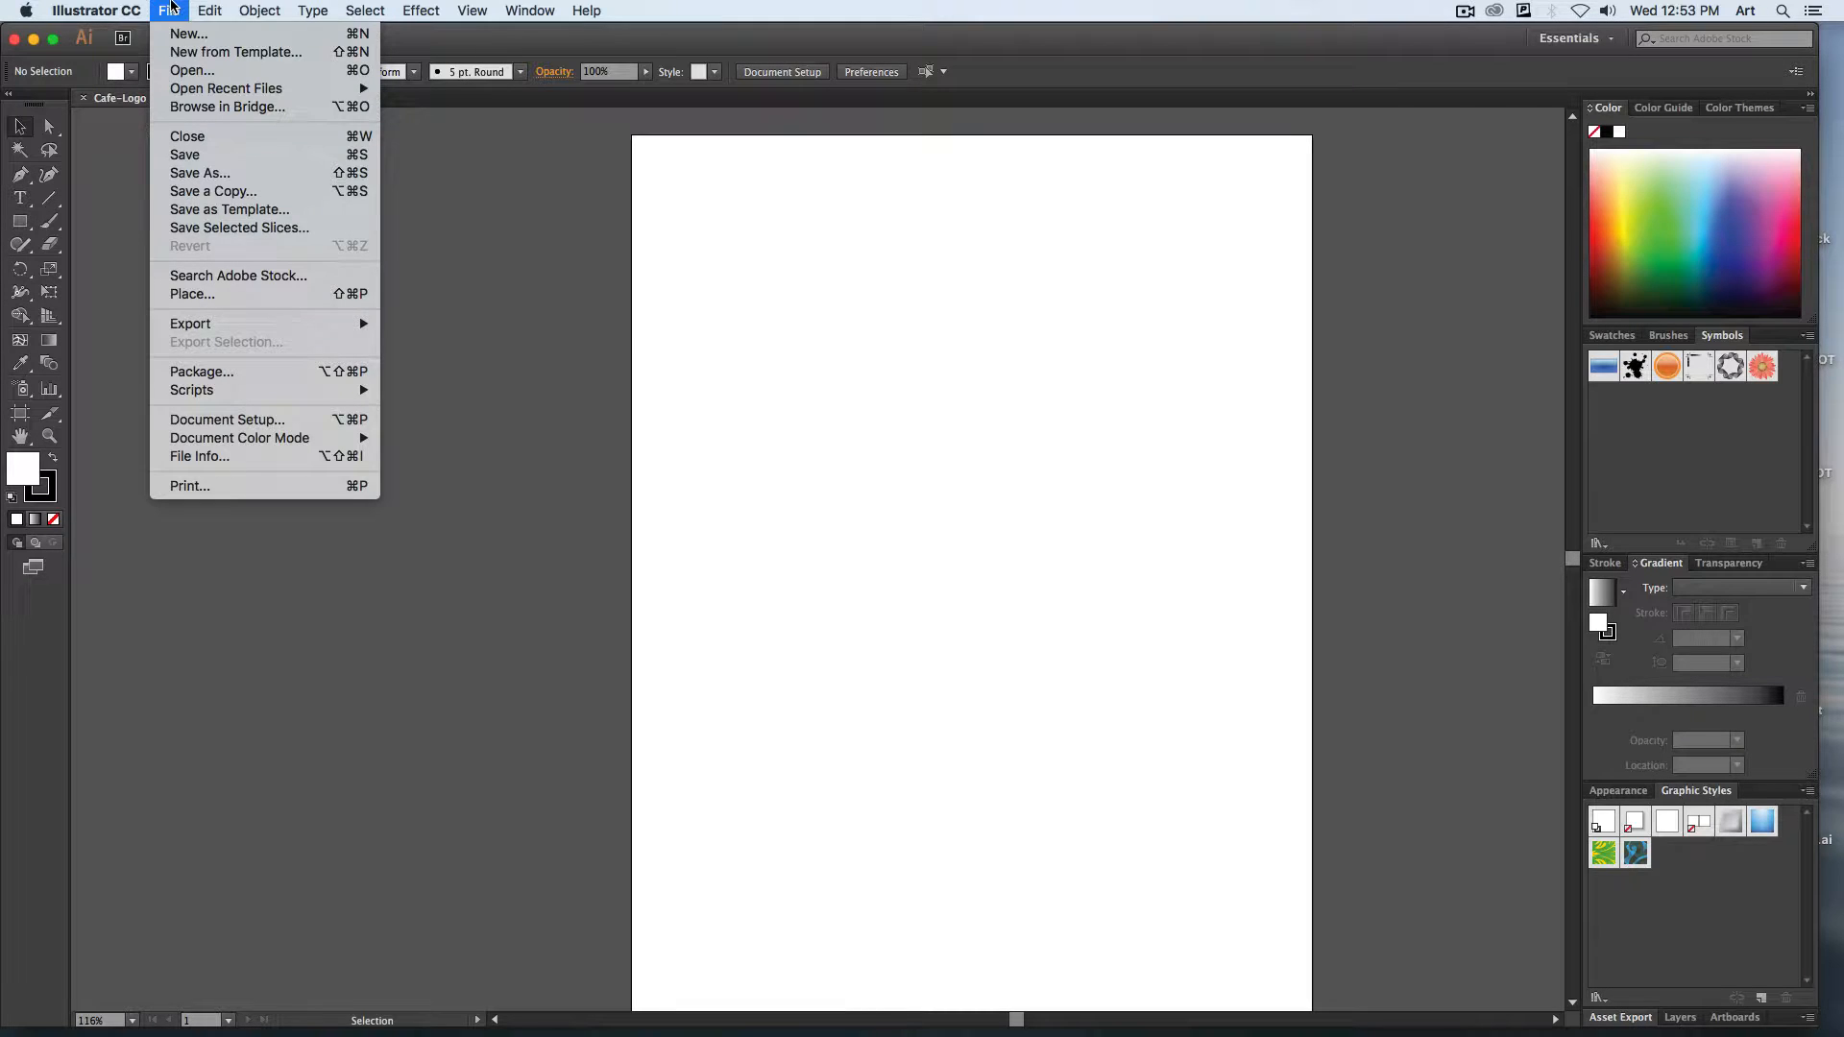
left_click(248, 298)
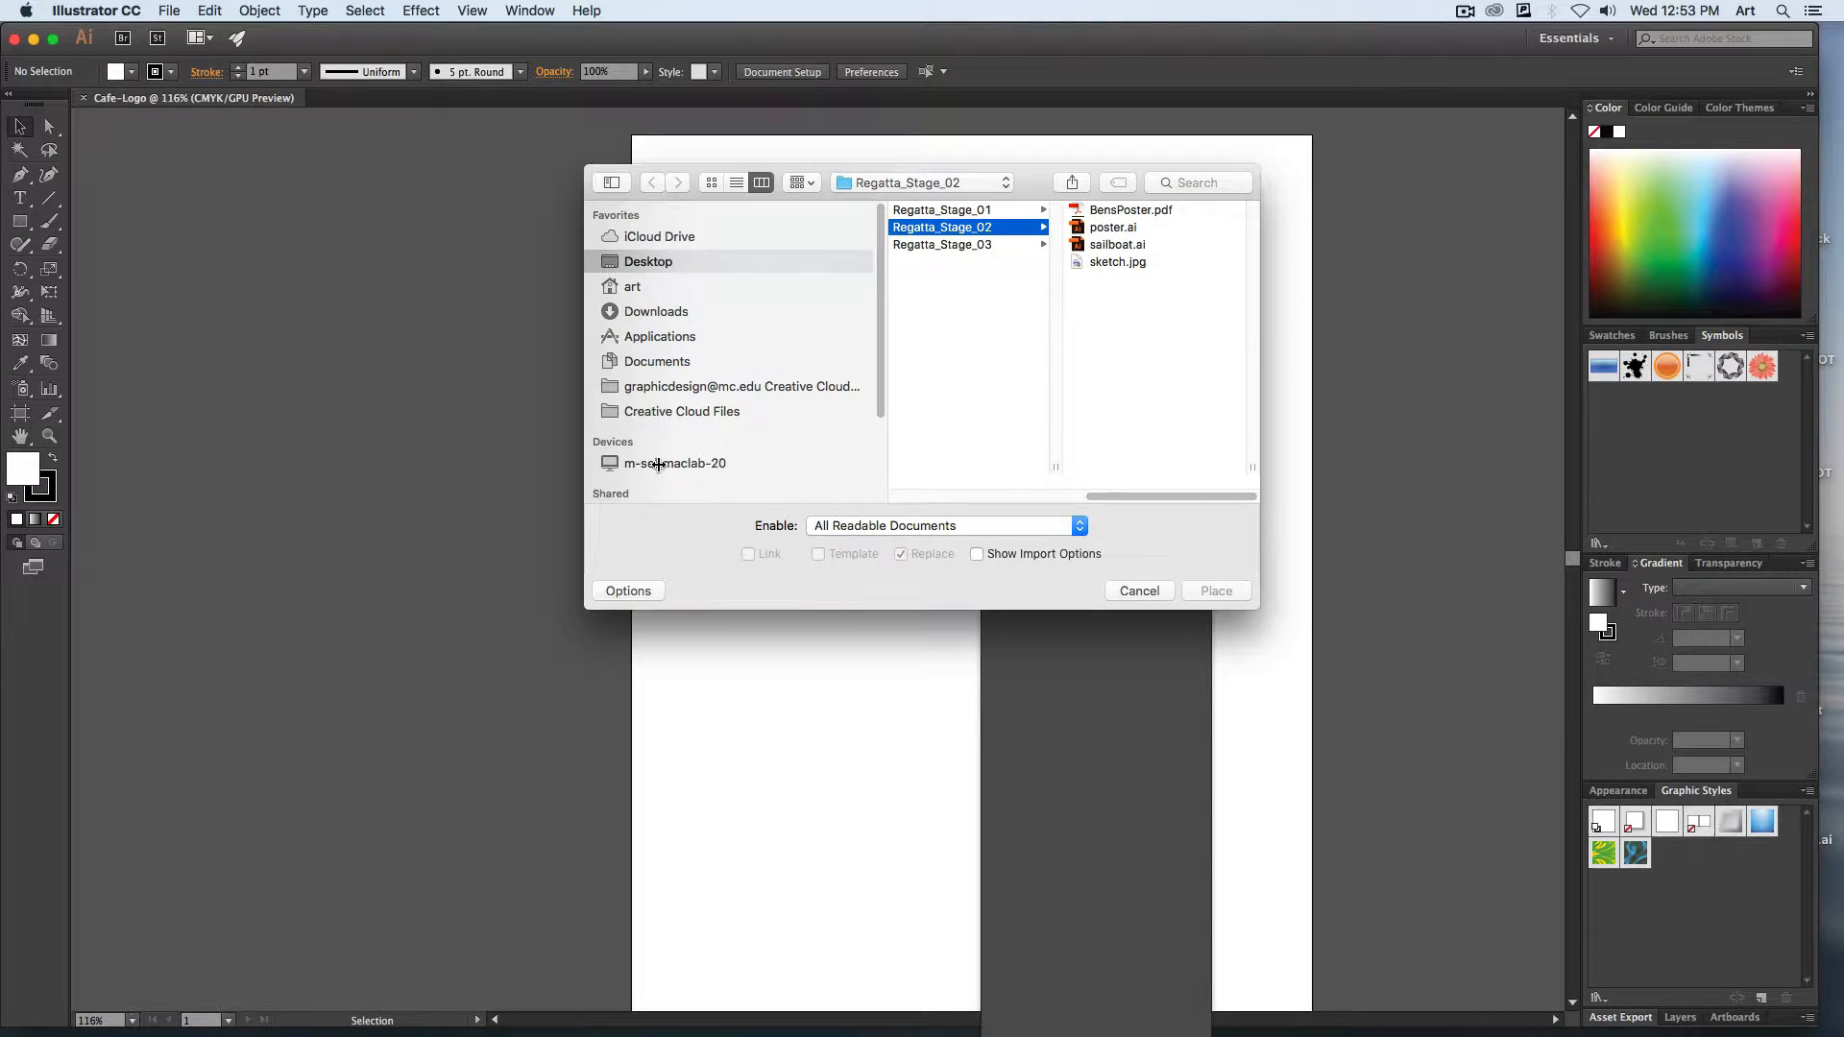
left_click(630, 268)
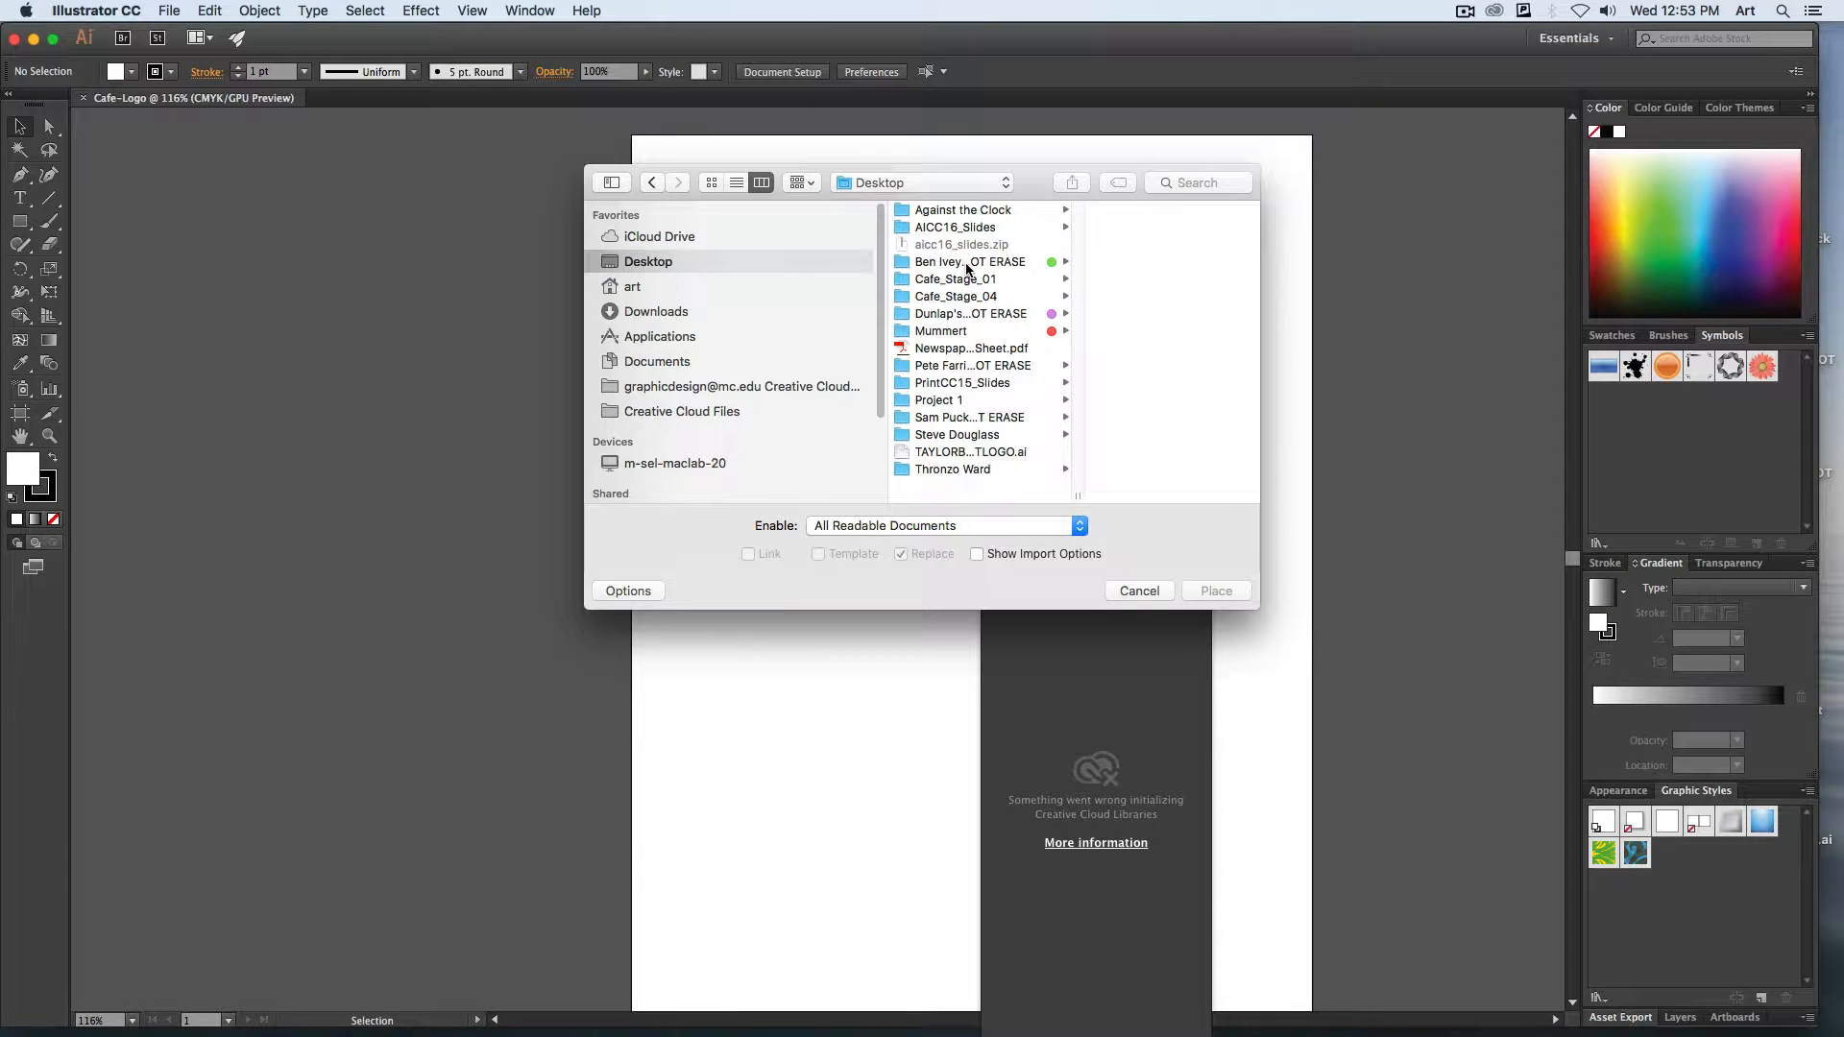
left_click(961, 279)
left_click(1119, 245)
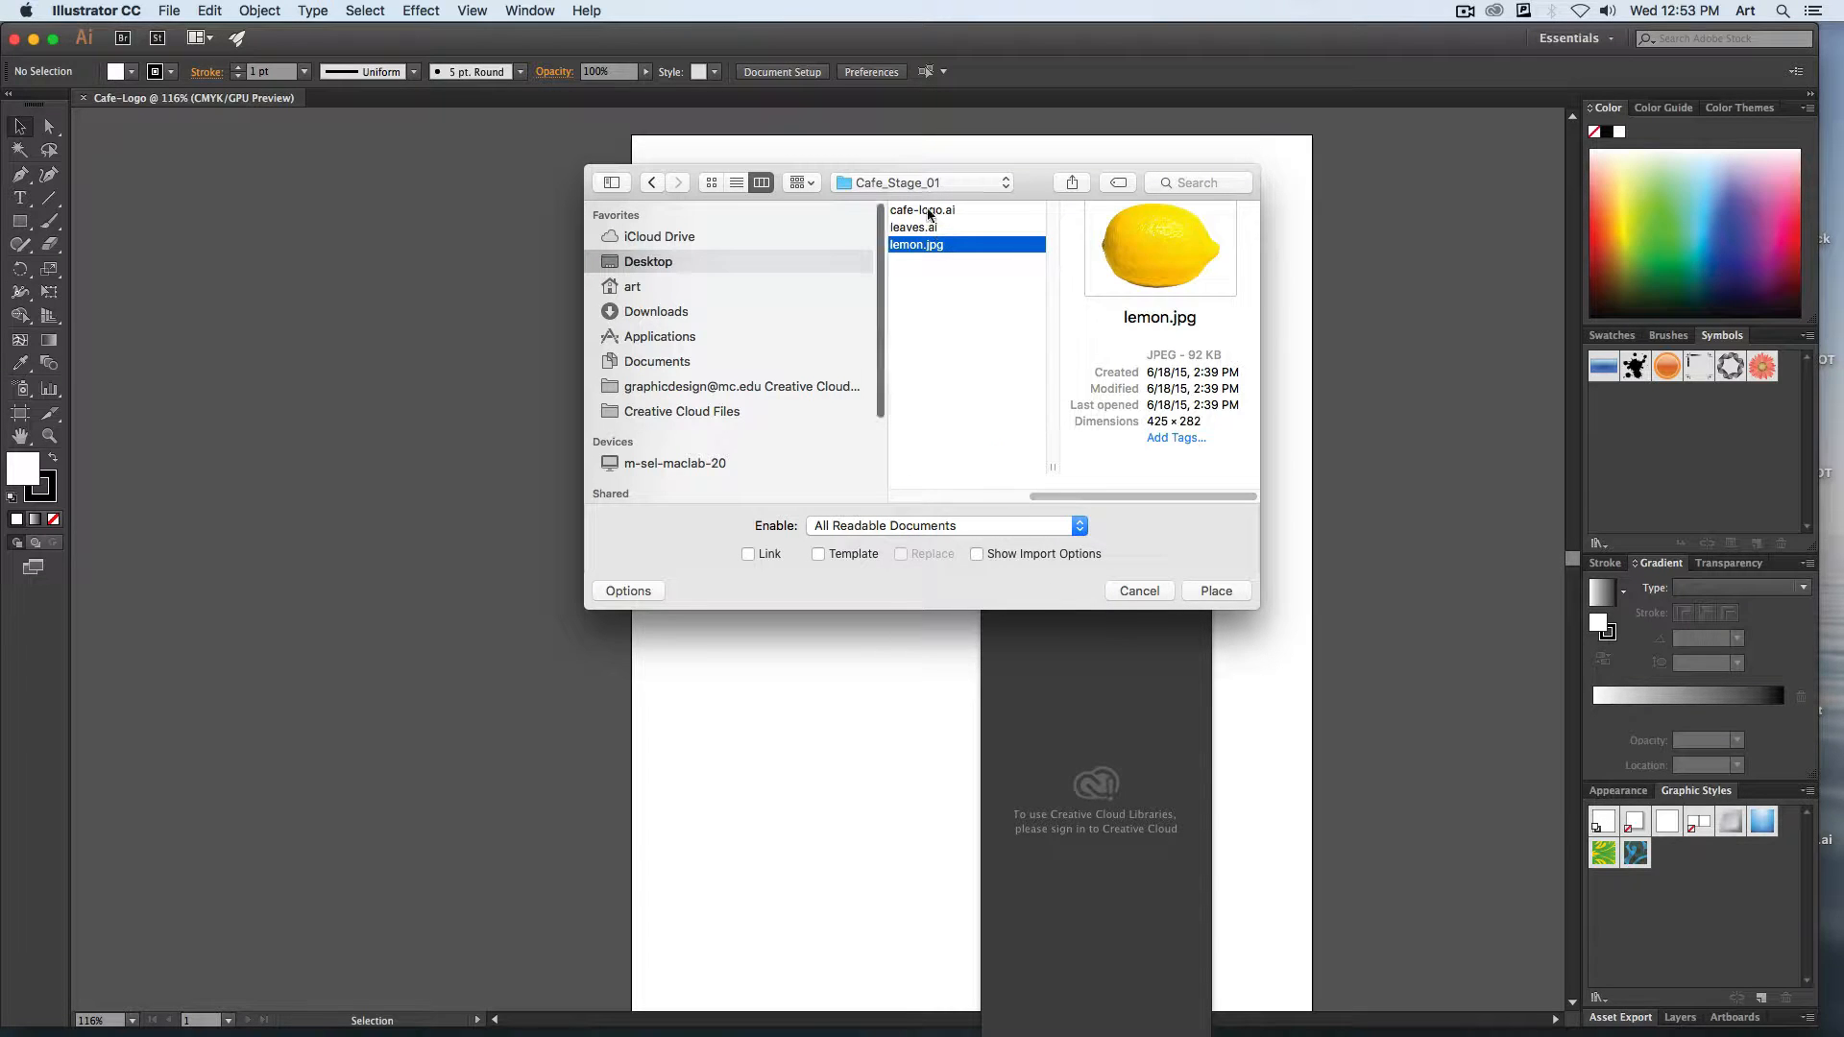
left_click(817, 557)
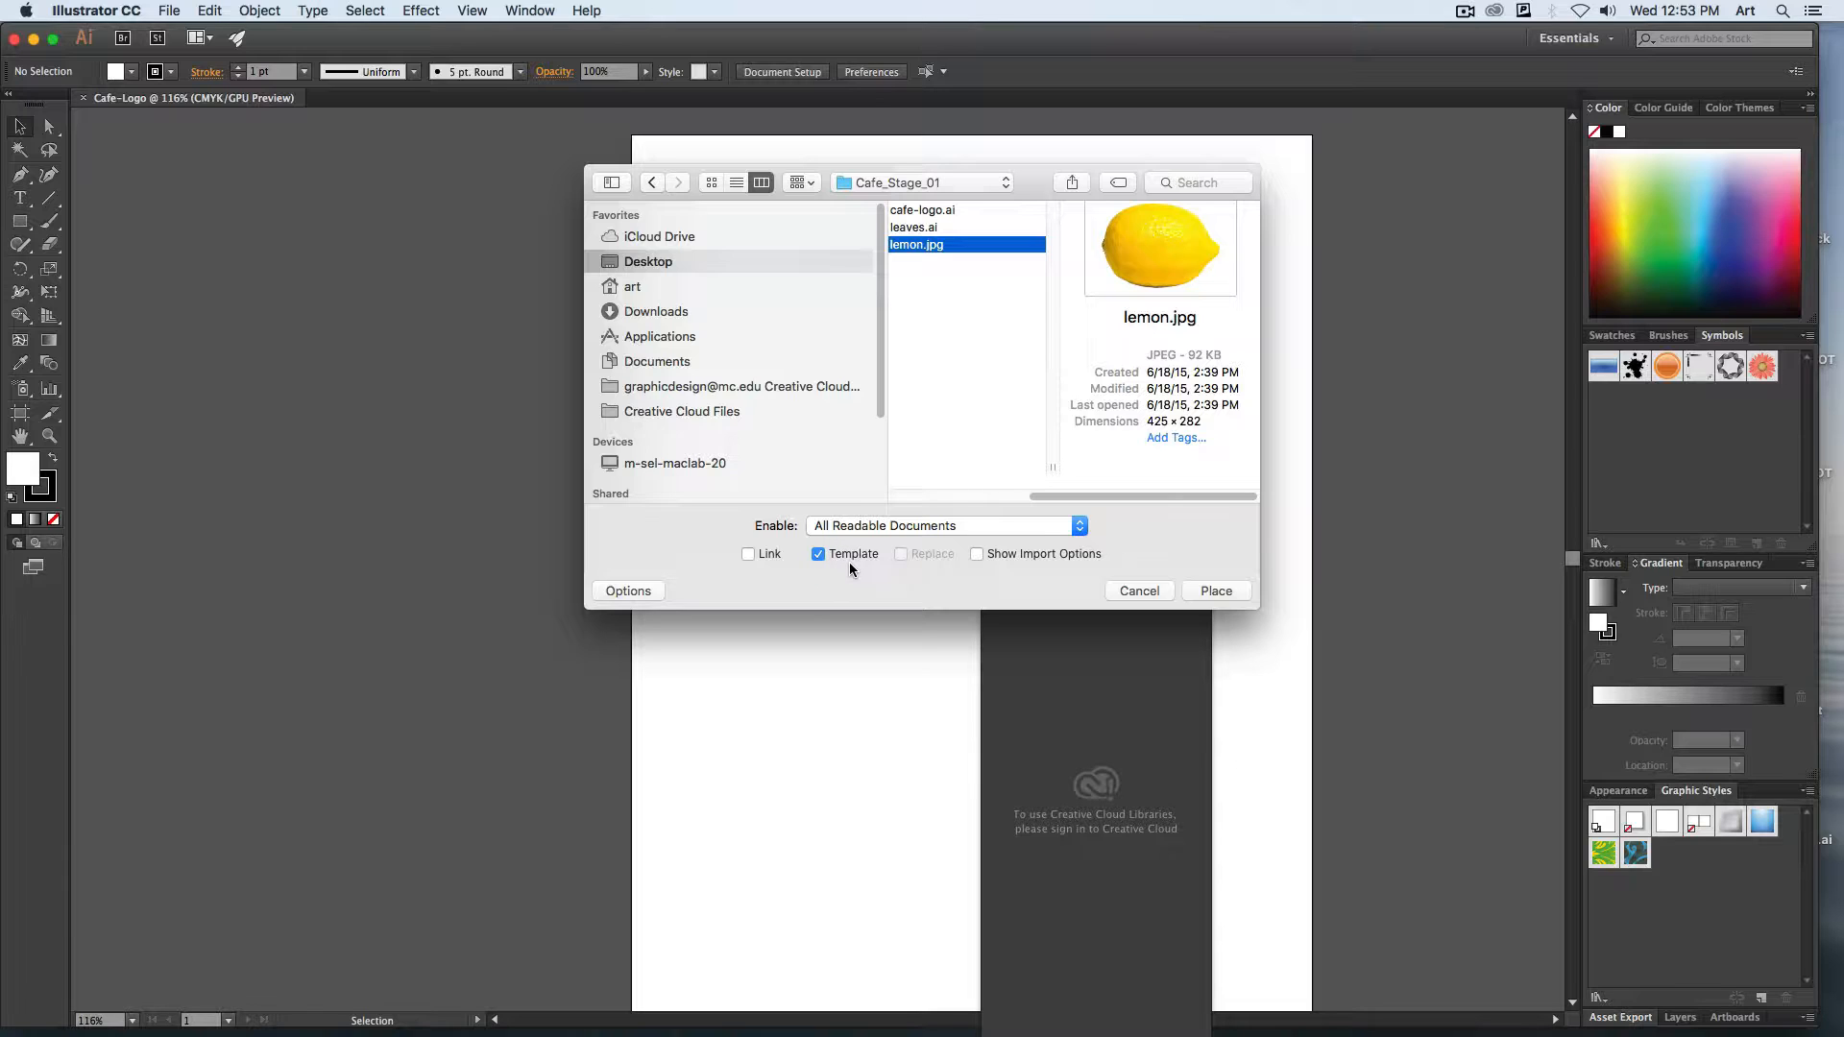
left_click(1235, 595)
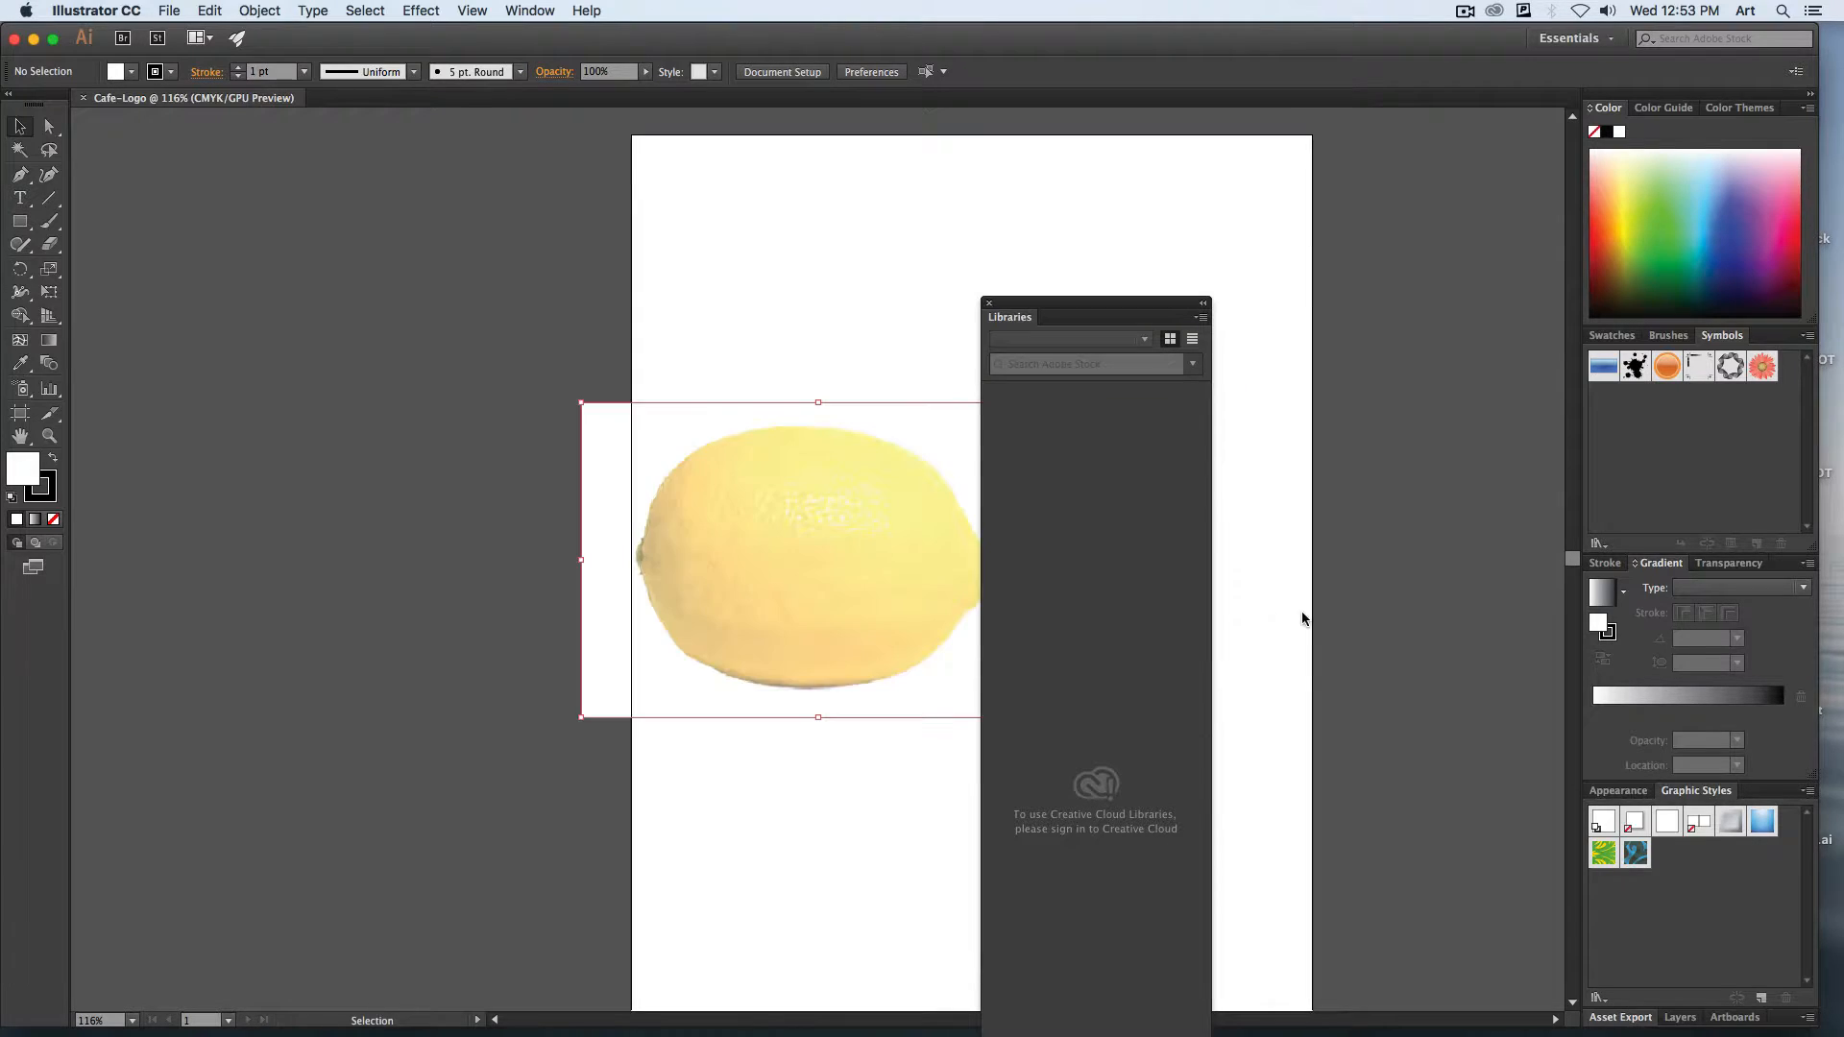
Close the leftover Libraries panel, deselect the lemon, and detach the Layers panel as a floating panel beside it.
left_click(989, 303)
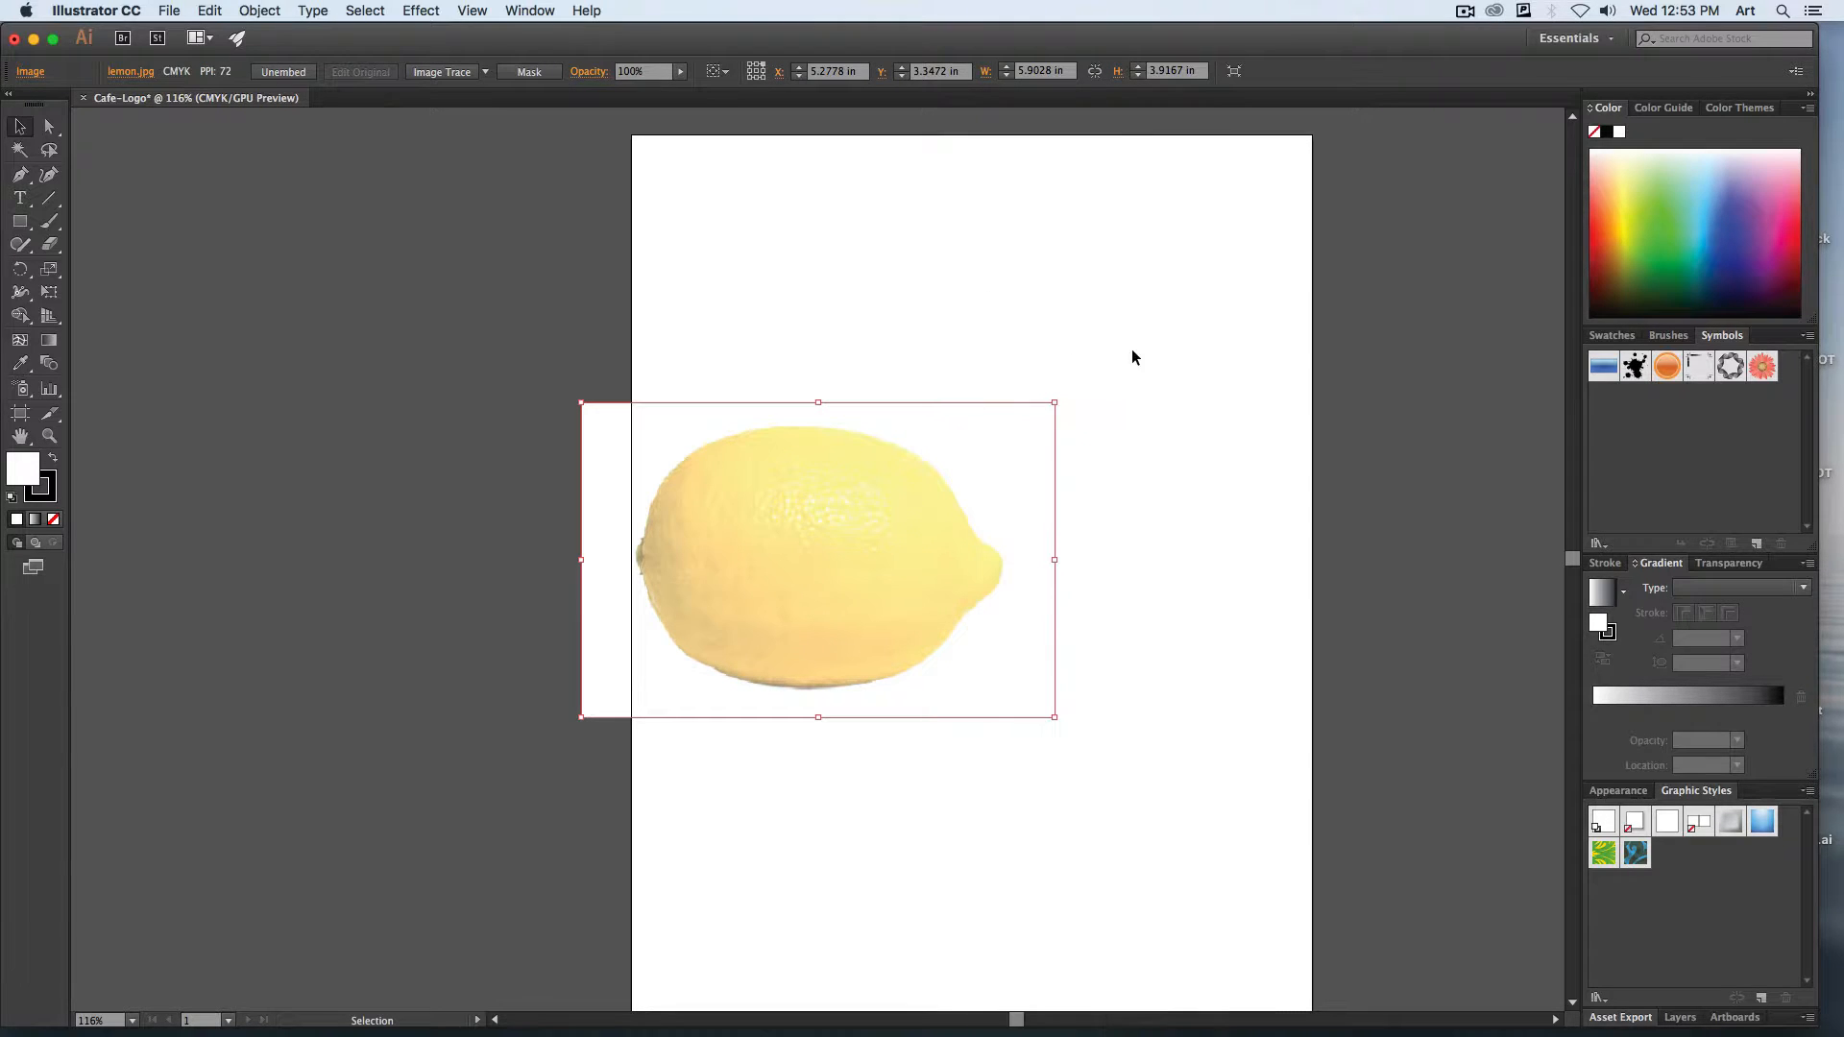
left_click(1137, 663)
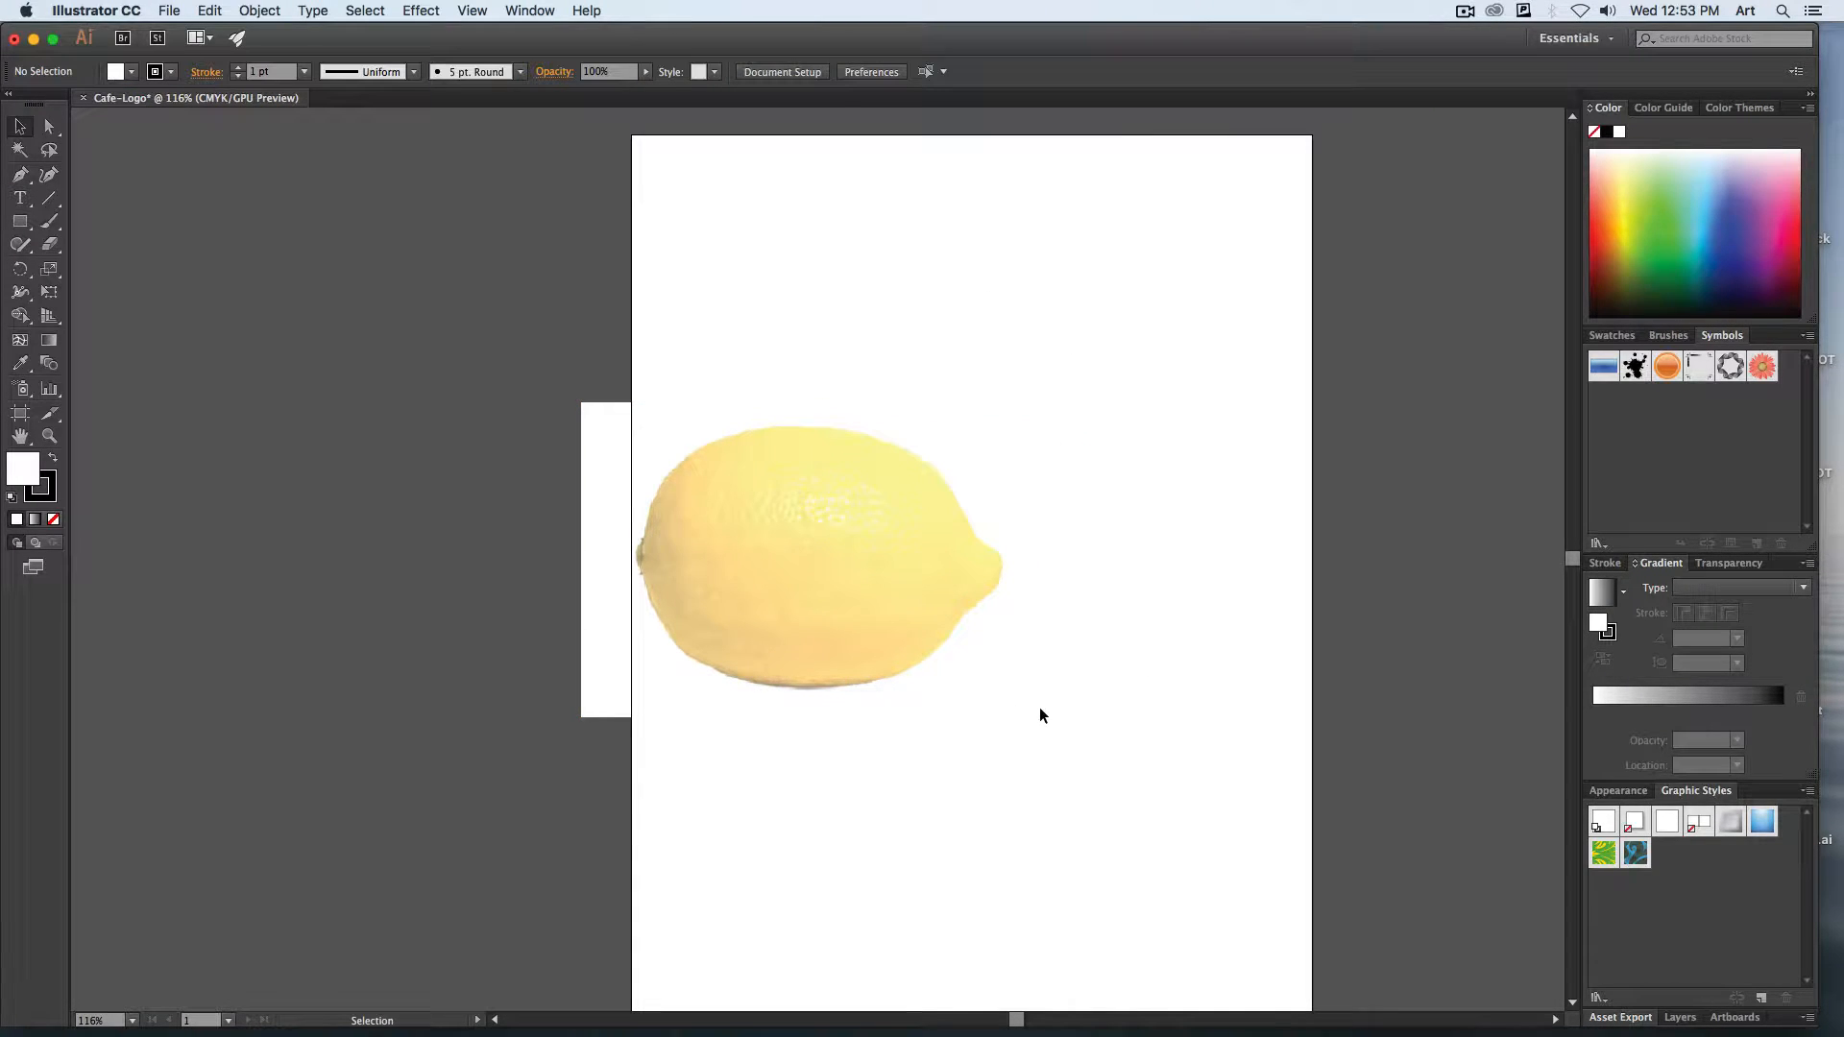
left_click(1680, 1017)
left_click_drag(1681, 872, 1312, 457)
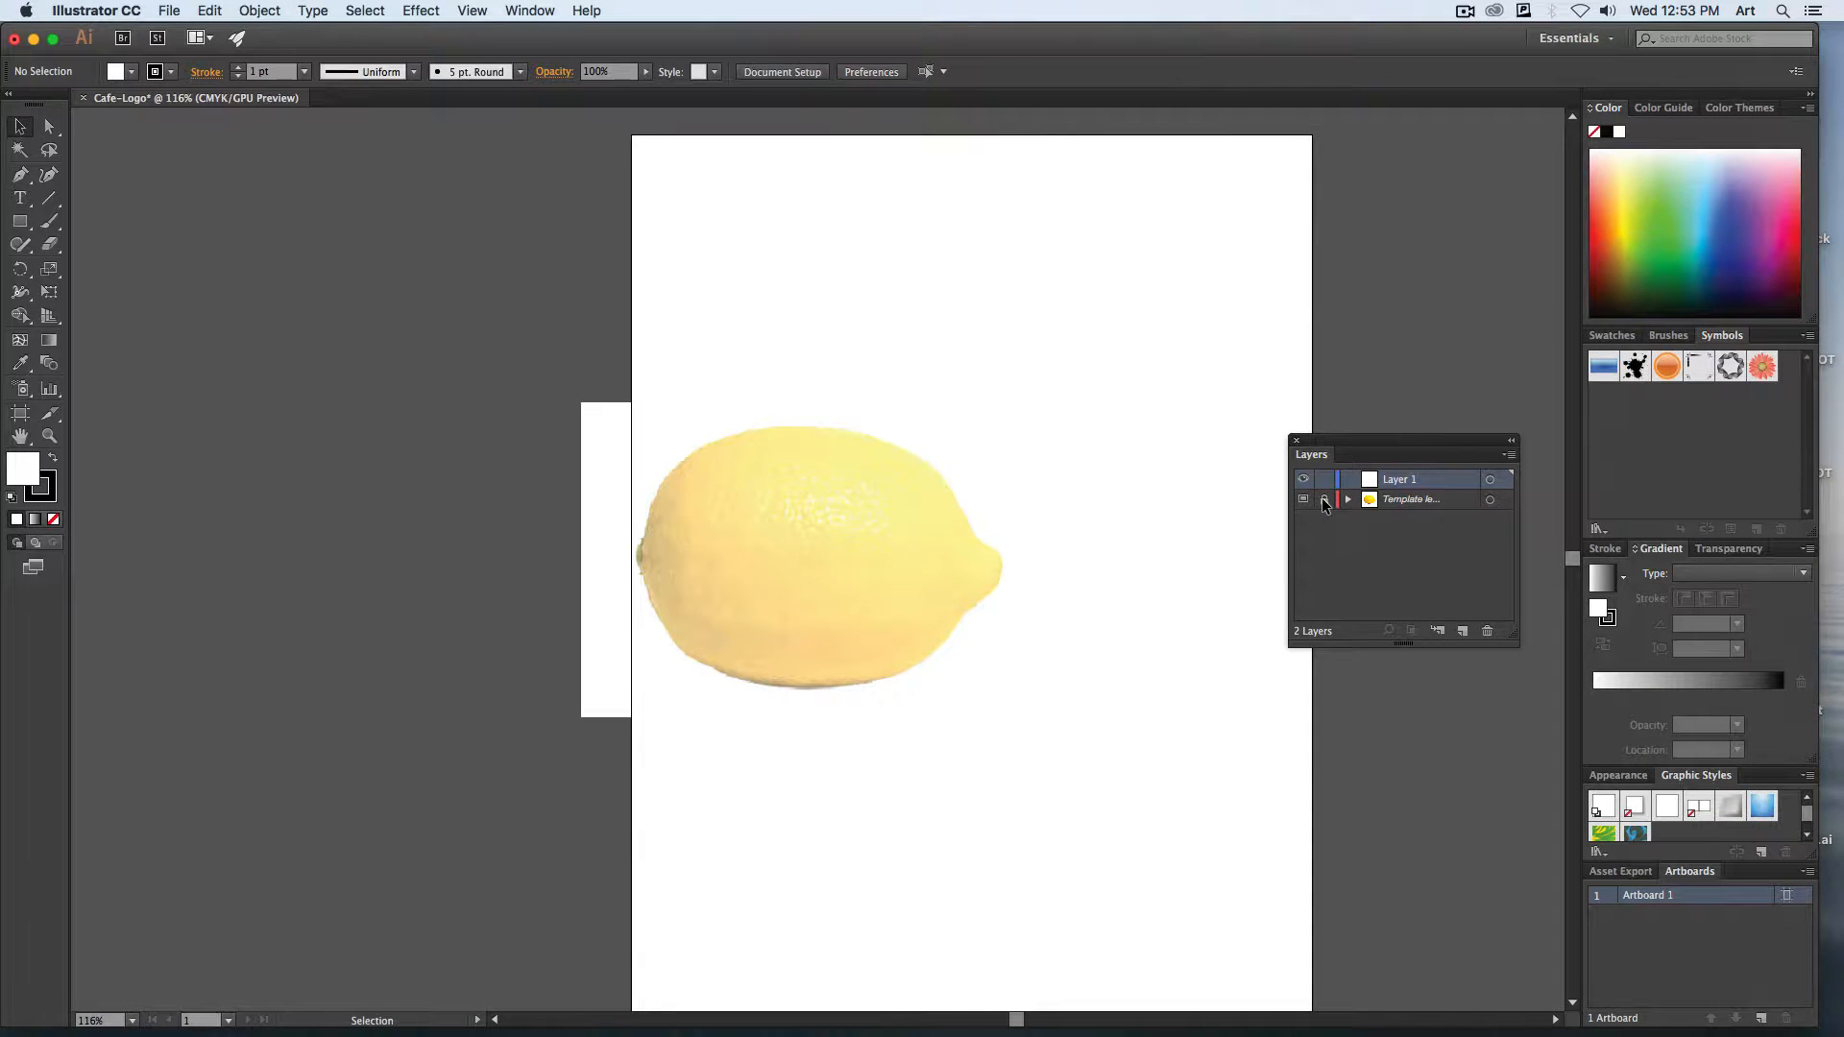
Unlock the template layer and move the lemon image to the horizontal middle of the artboard.
left_click(1326, 500)
left_click_drag(801, 506, 957, 486)
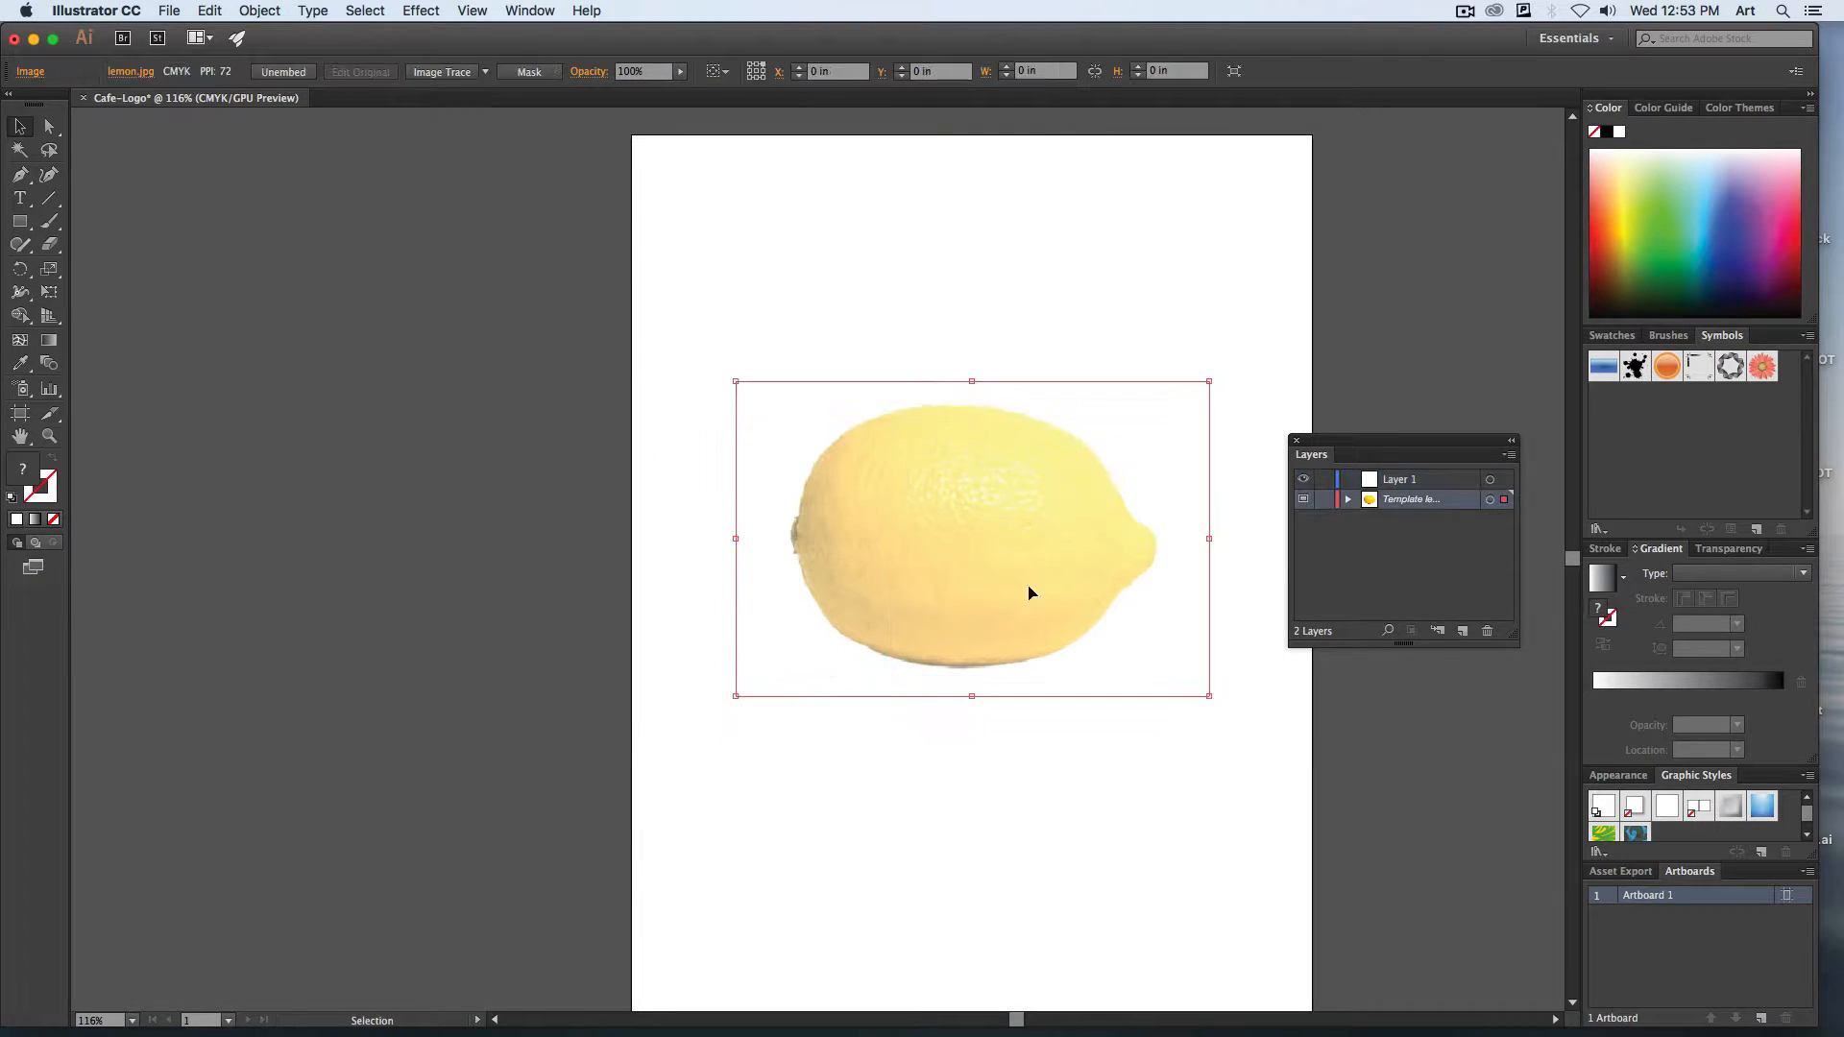
scroll(942, 577, "right", 3)
scroll(942, 576, "down", 1)
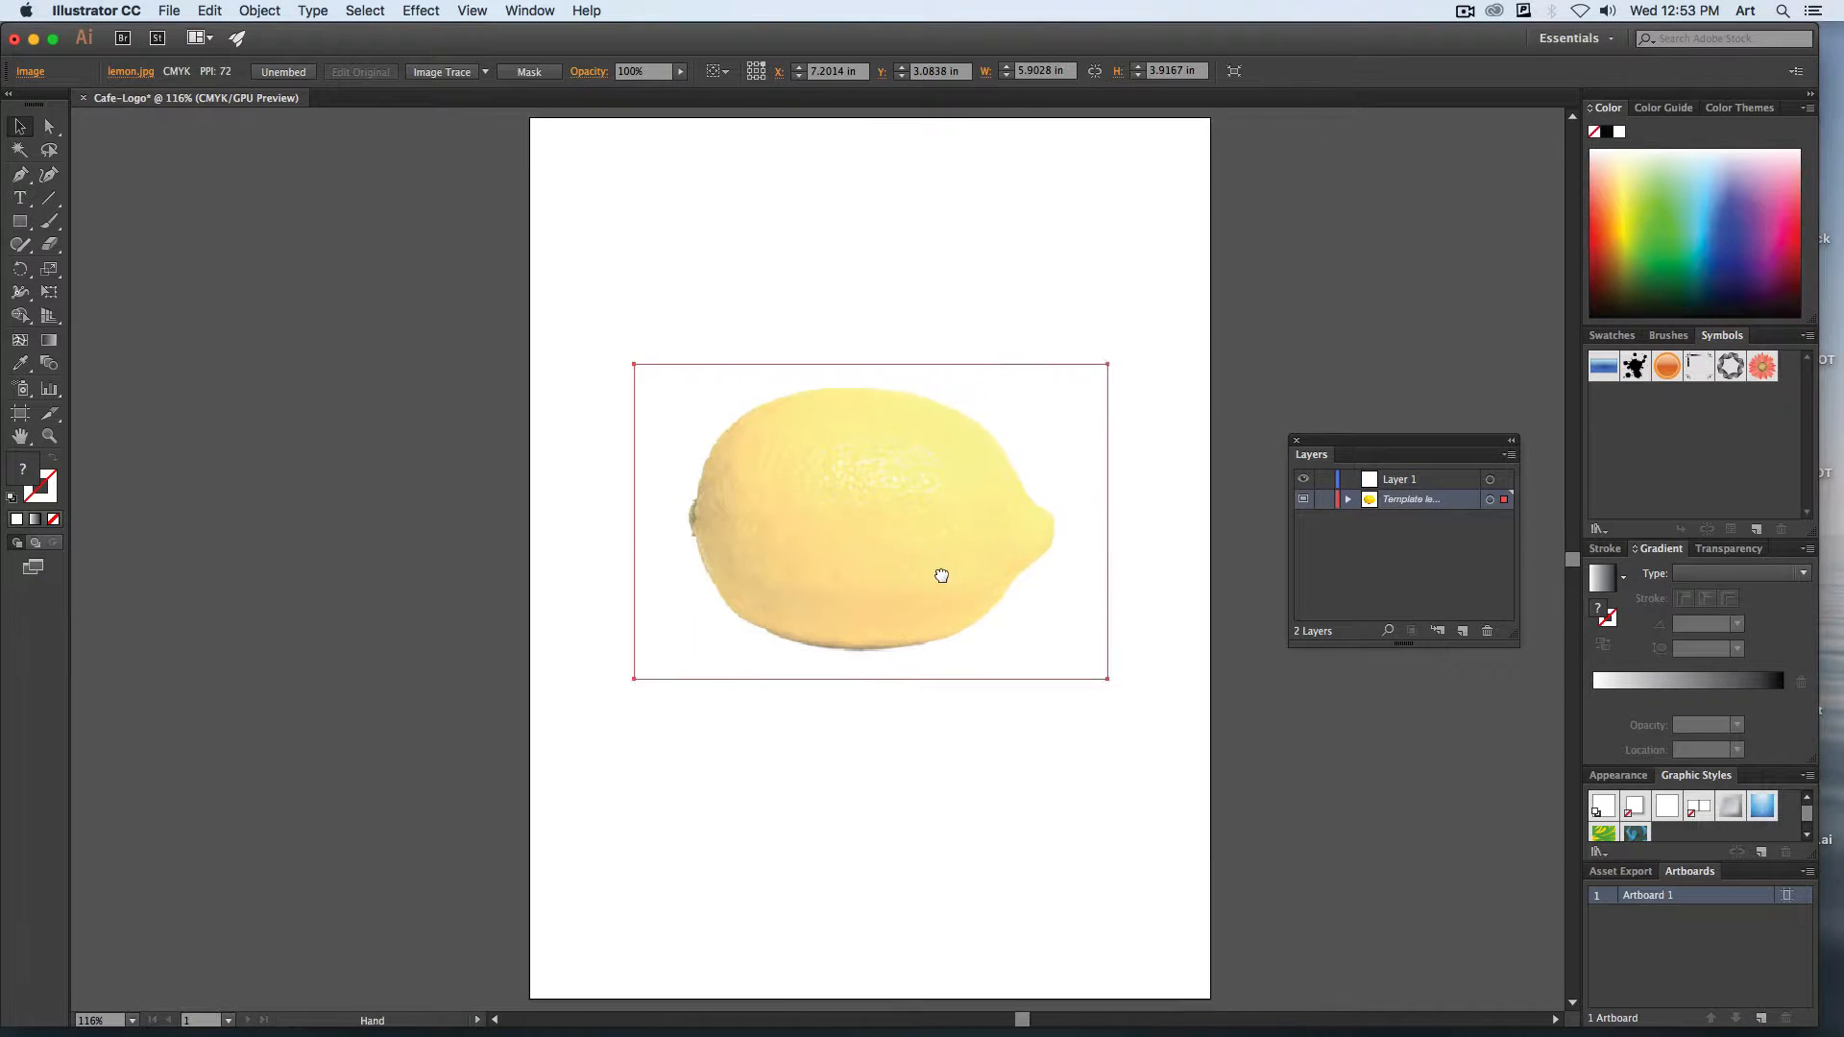
Turn off image dimming for the template layer containing the lemon.
double_click(1457, 504)
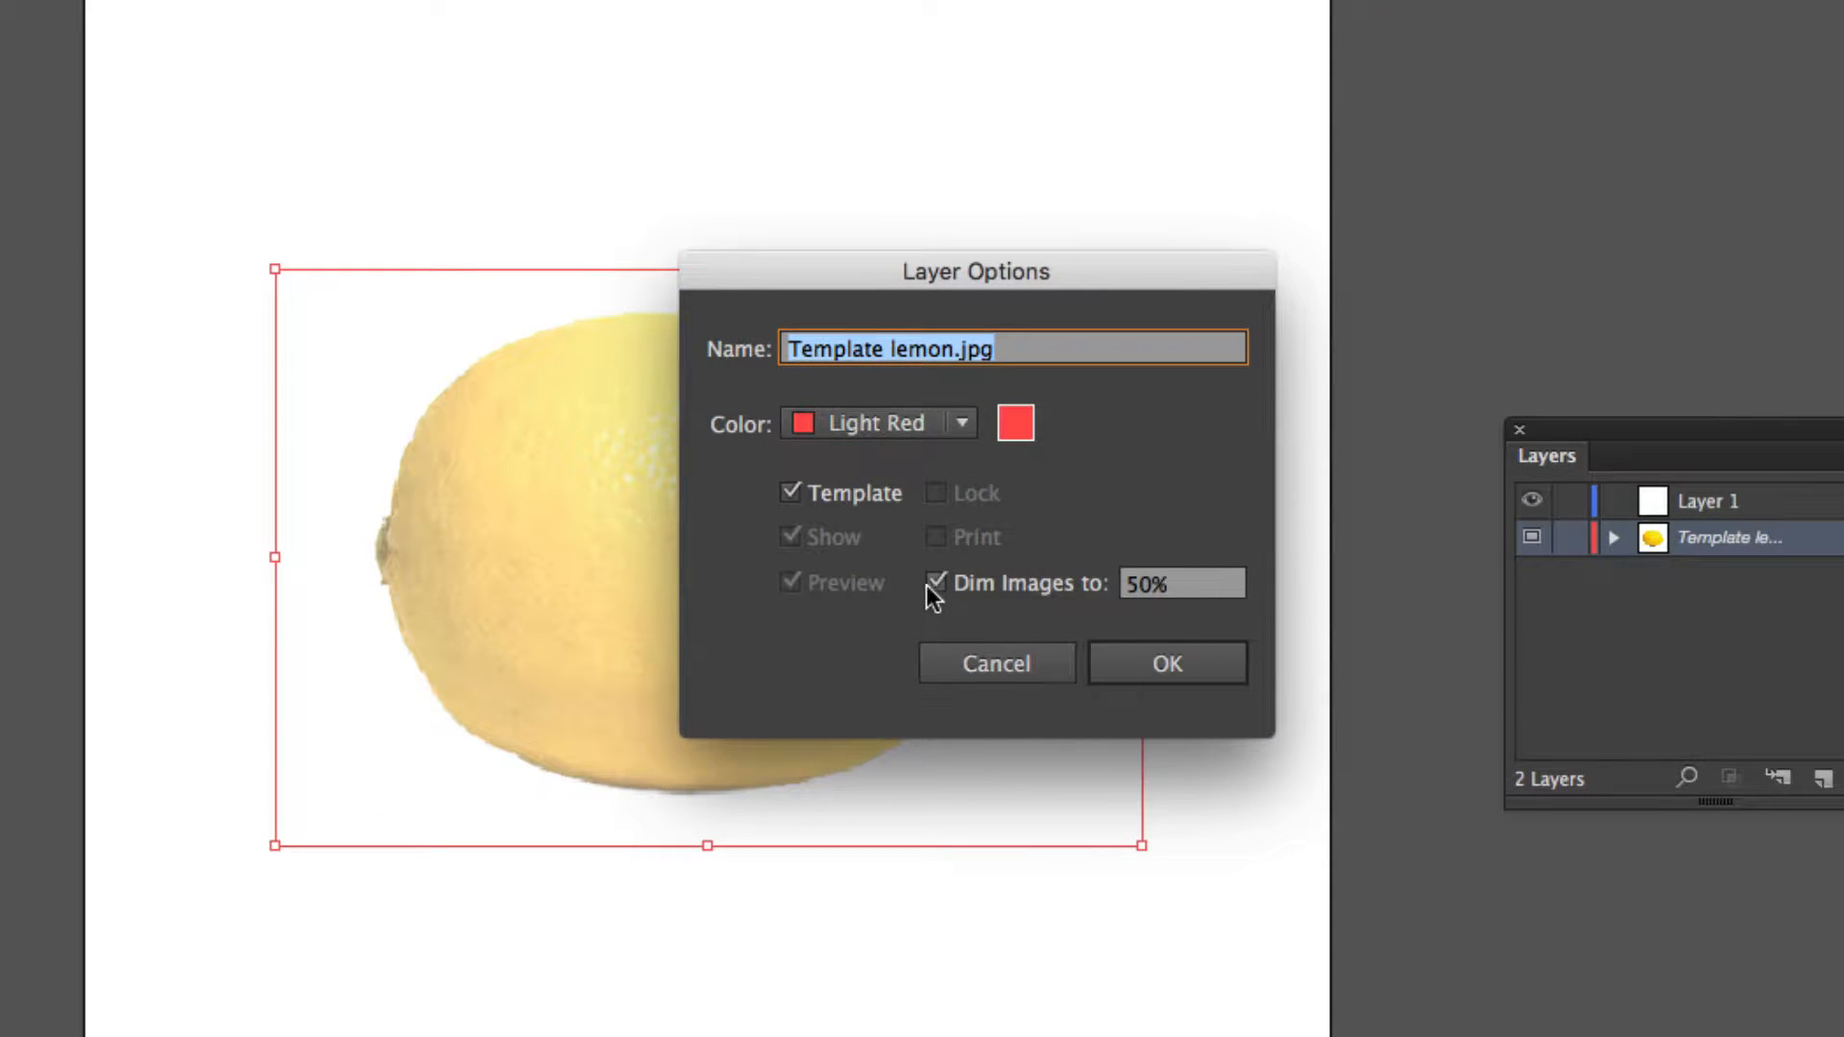
left_click(937, 583)
left_click(1162, 675)
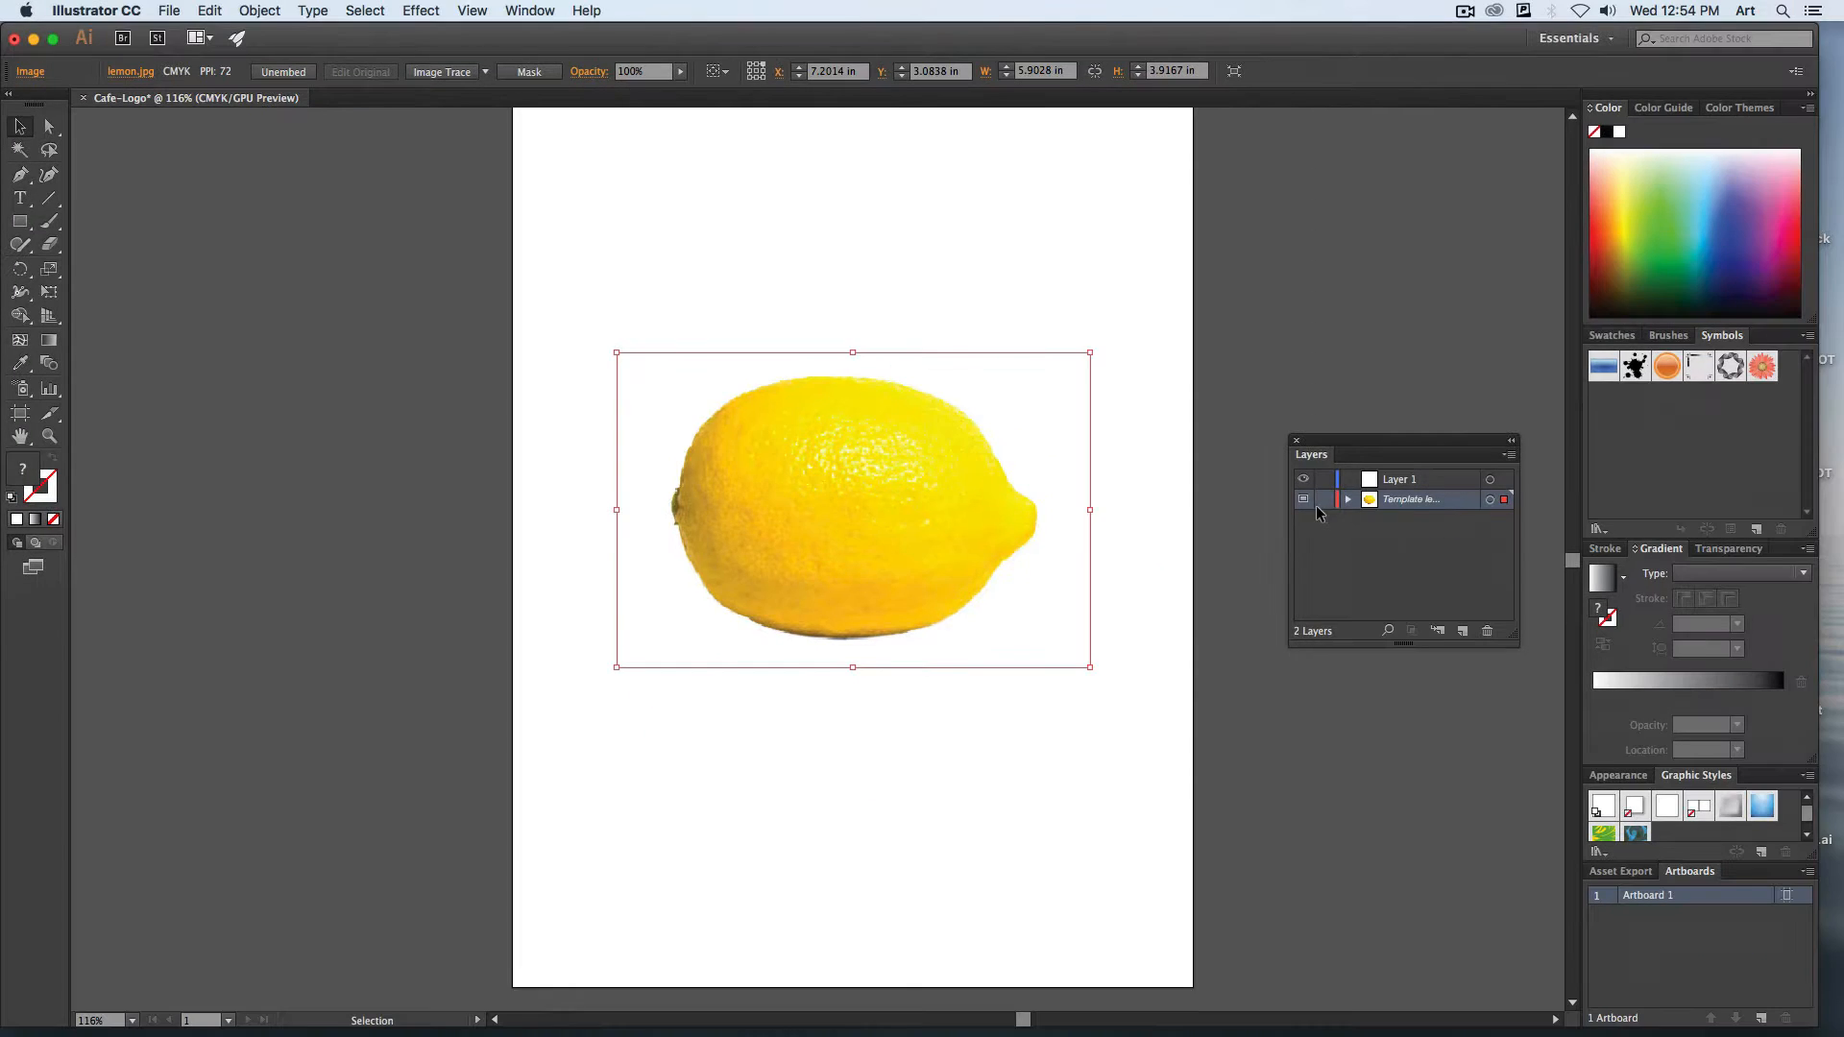
Lock the lemon template layer and make Layer 1 the active layer.
left_click(1323, 499)
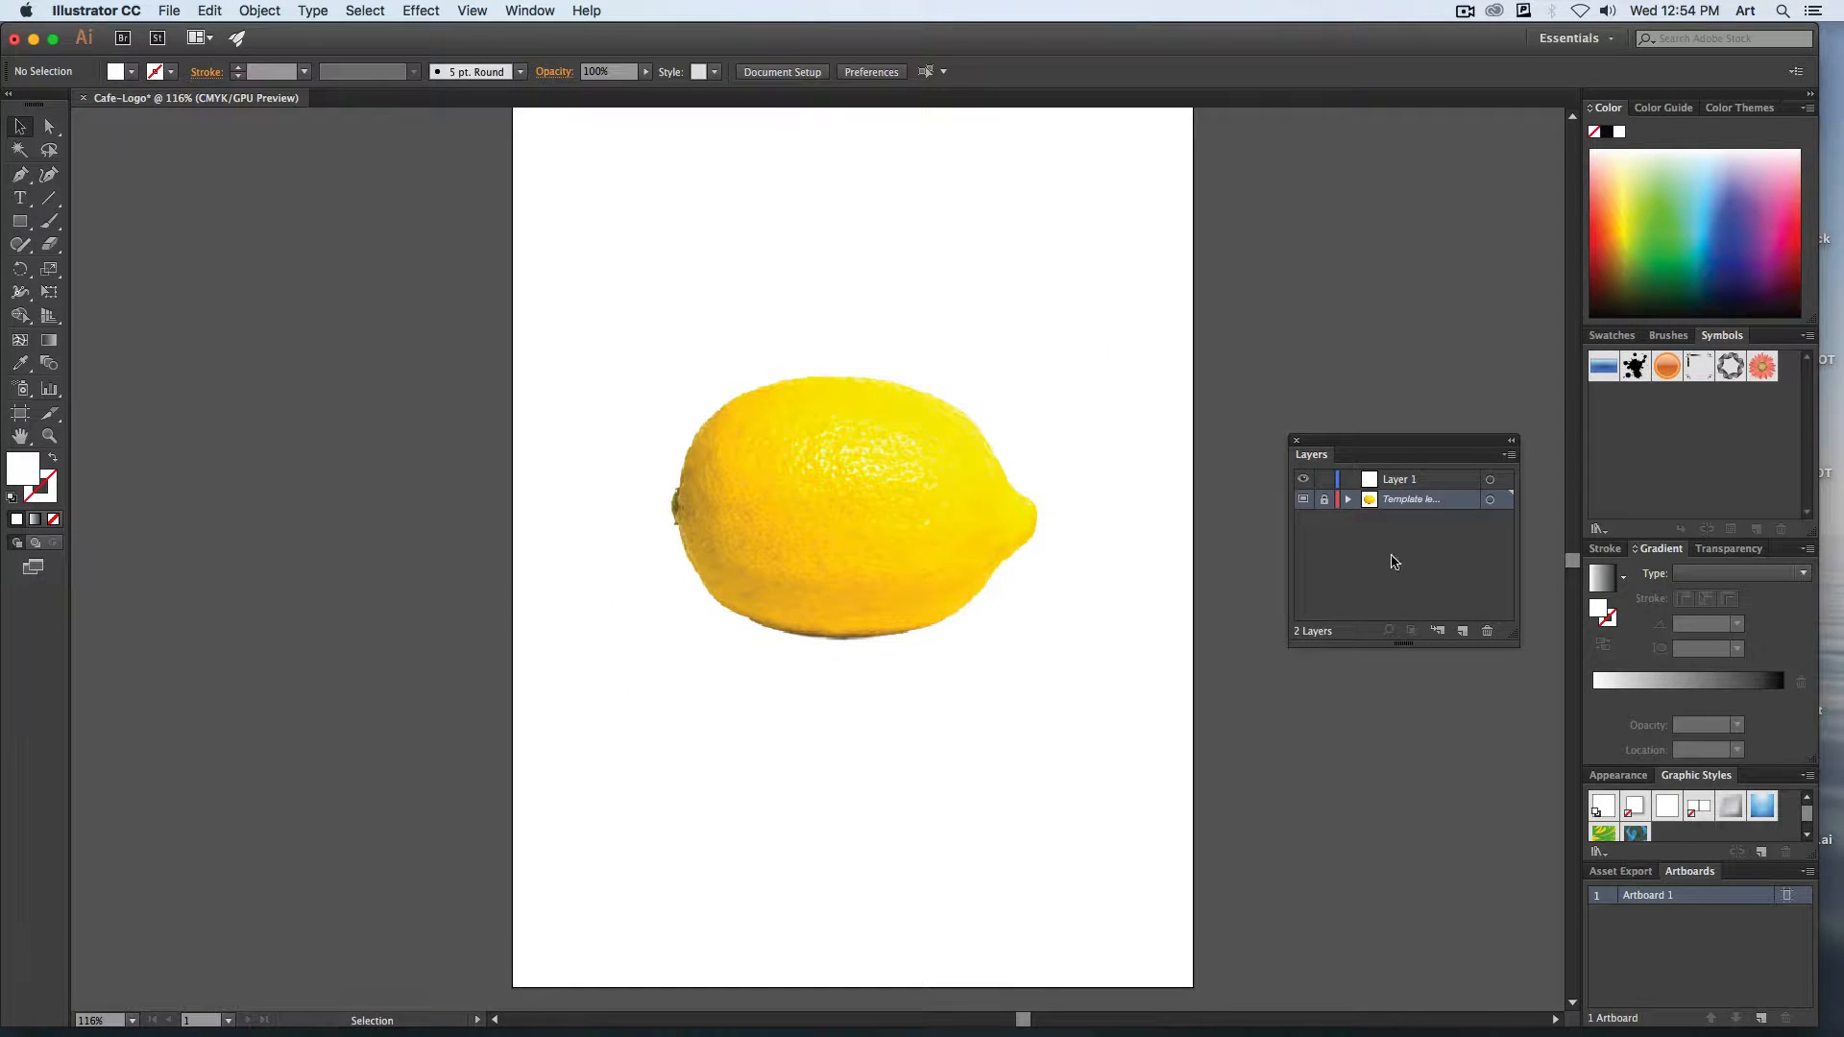
left_click(1438, 483)
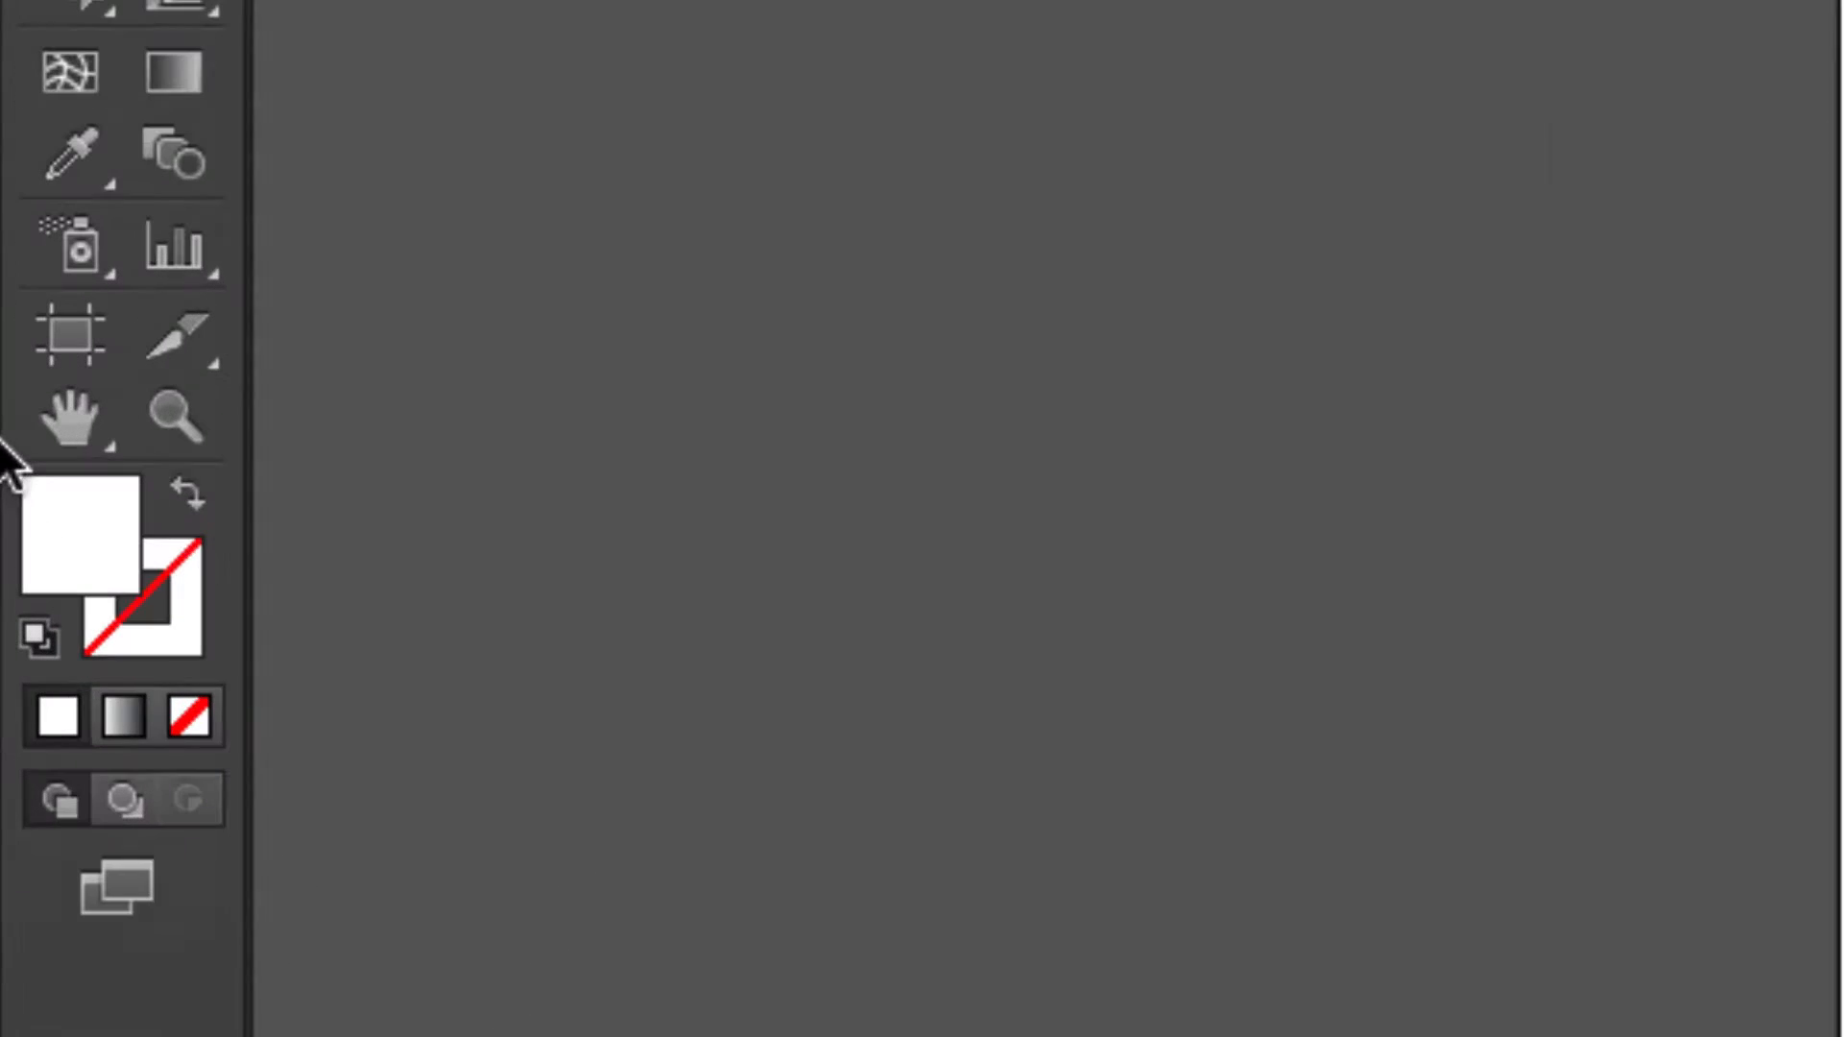
Set the drawing defaults to no fill and a black 1 pt stroke.
left_click(187, 711)
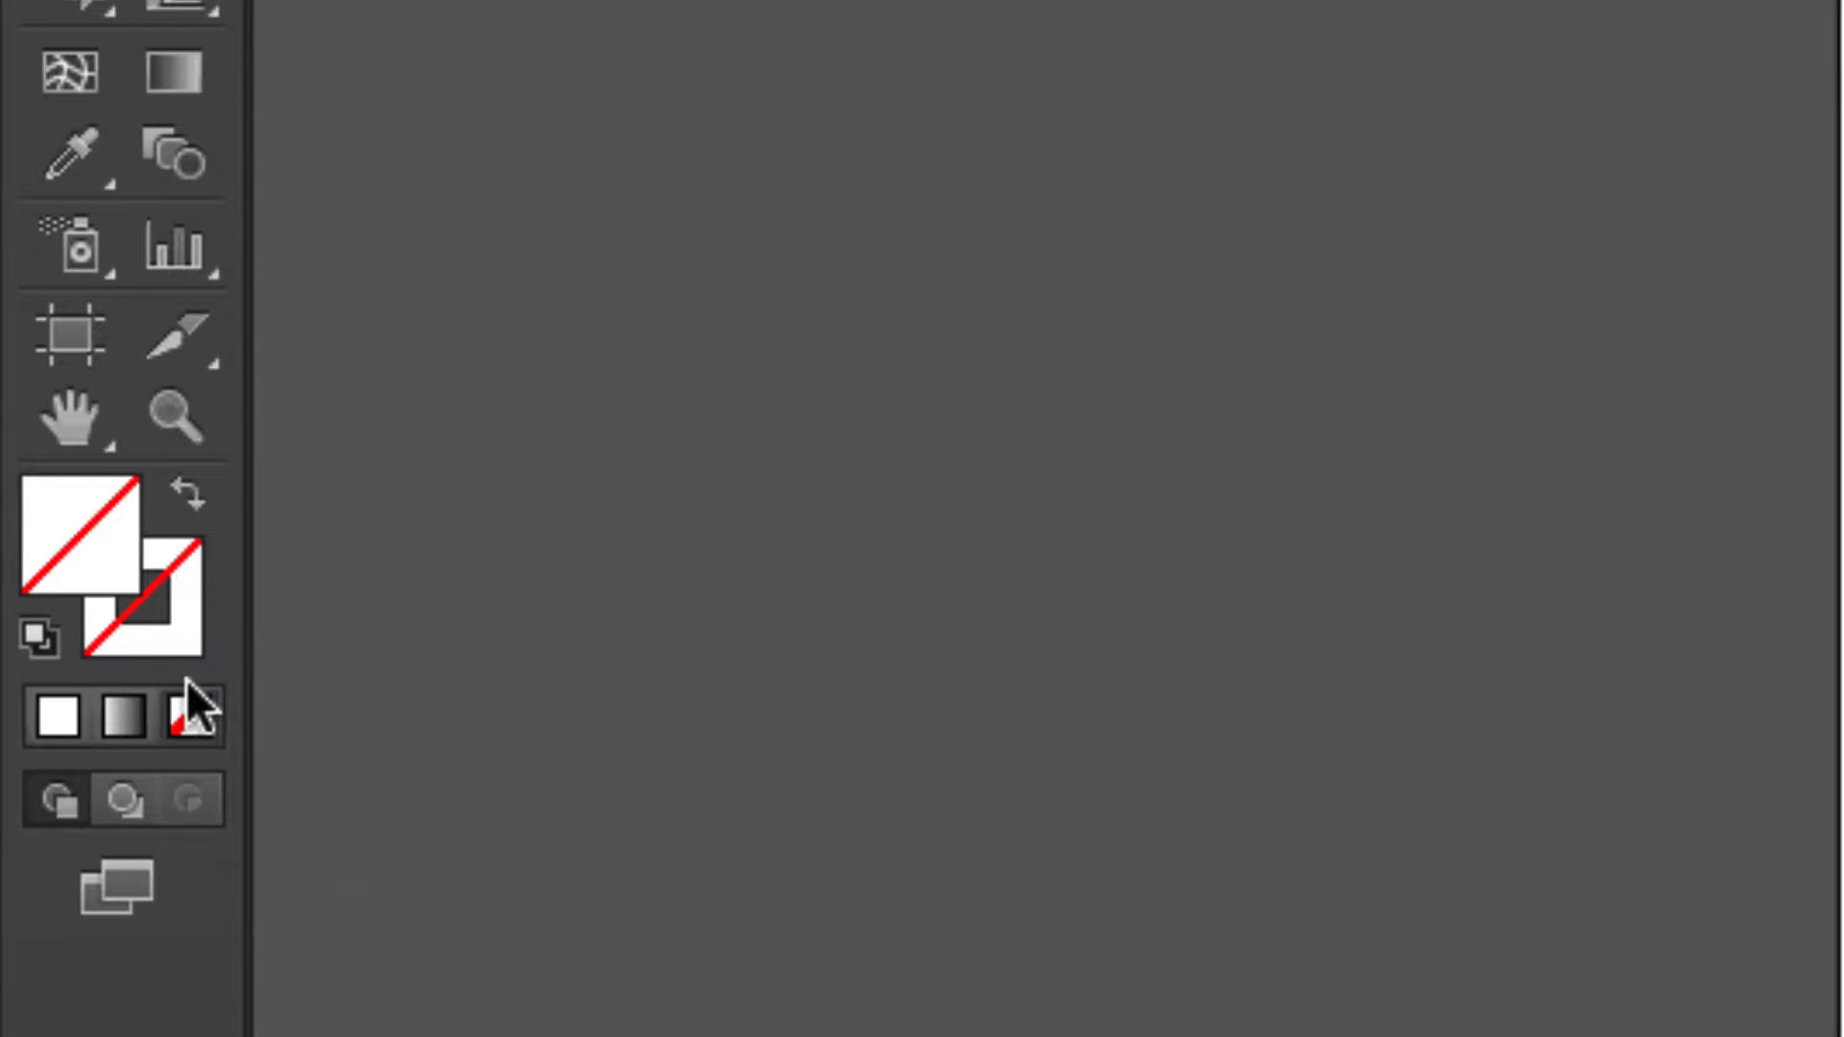
left_click(185, 615)
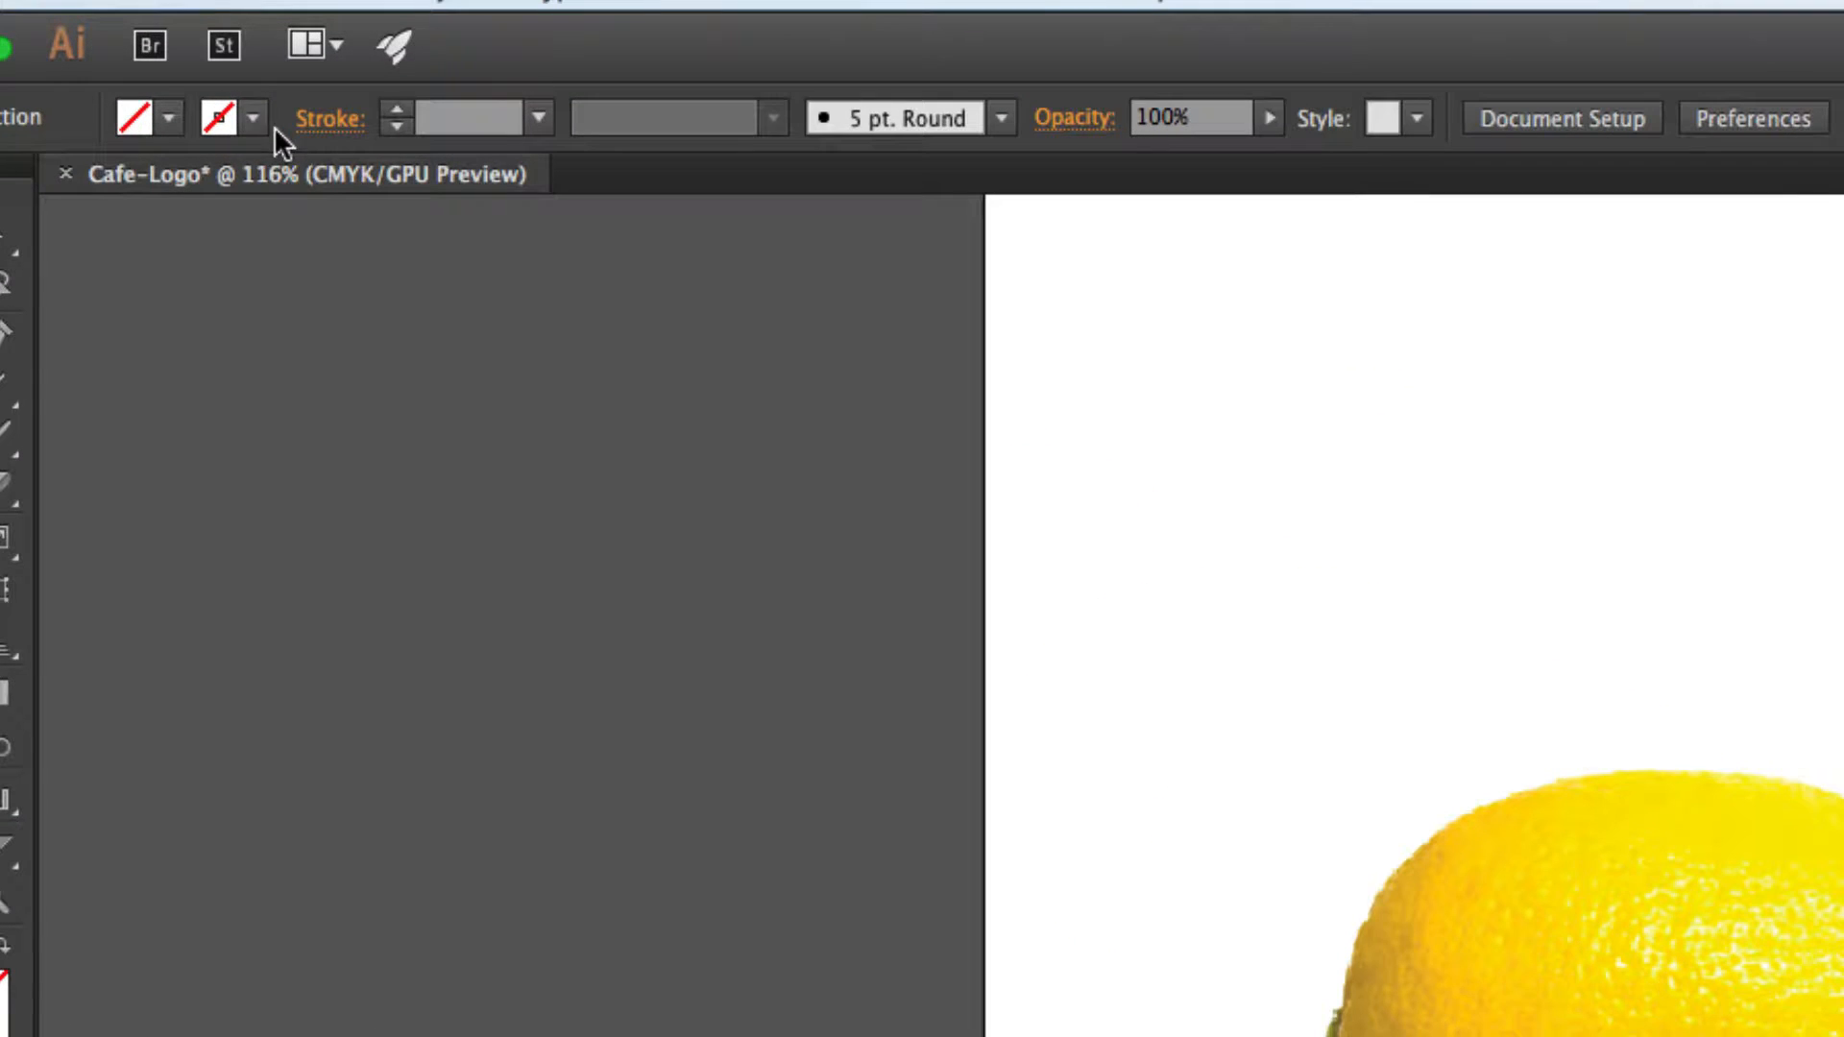
left_click(171, 72)
left_click(2, 187)
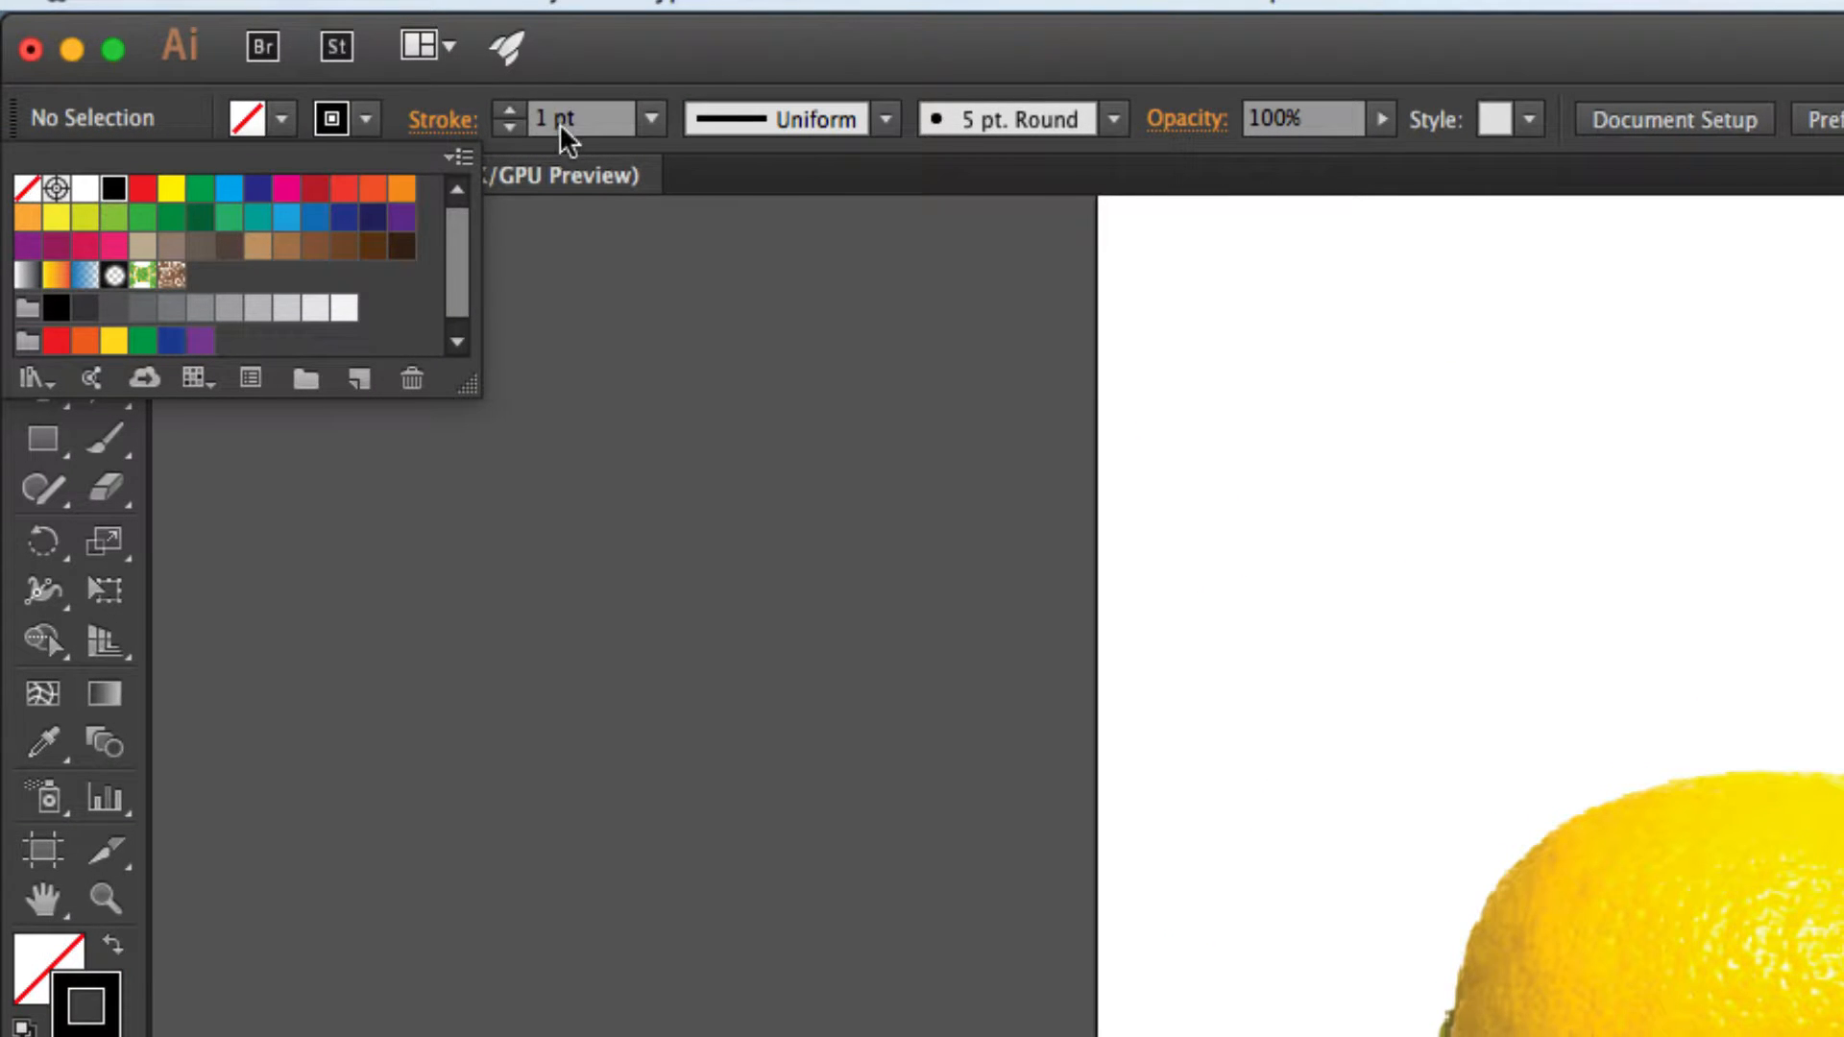
left_click(575, 66)
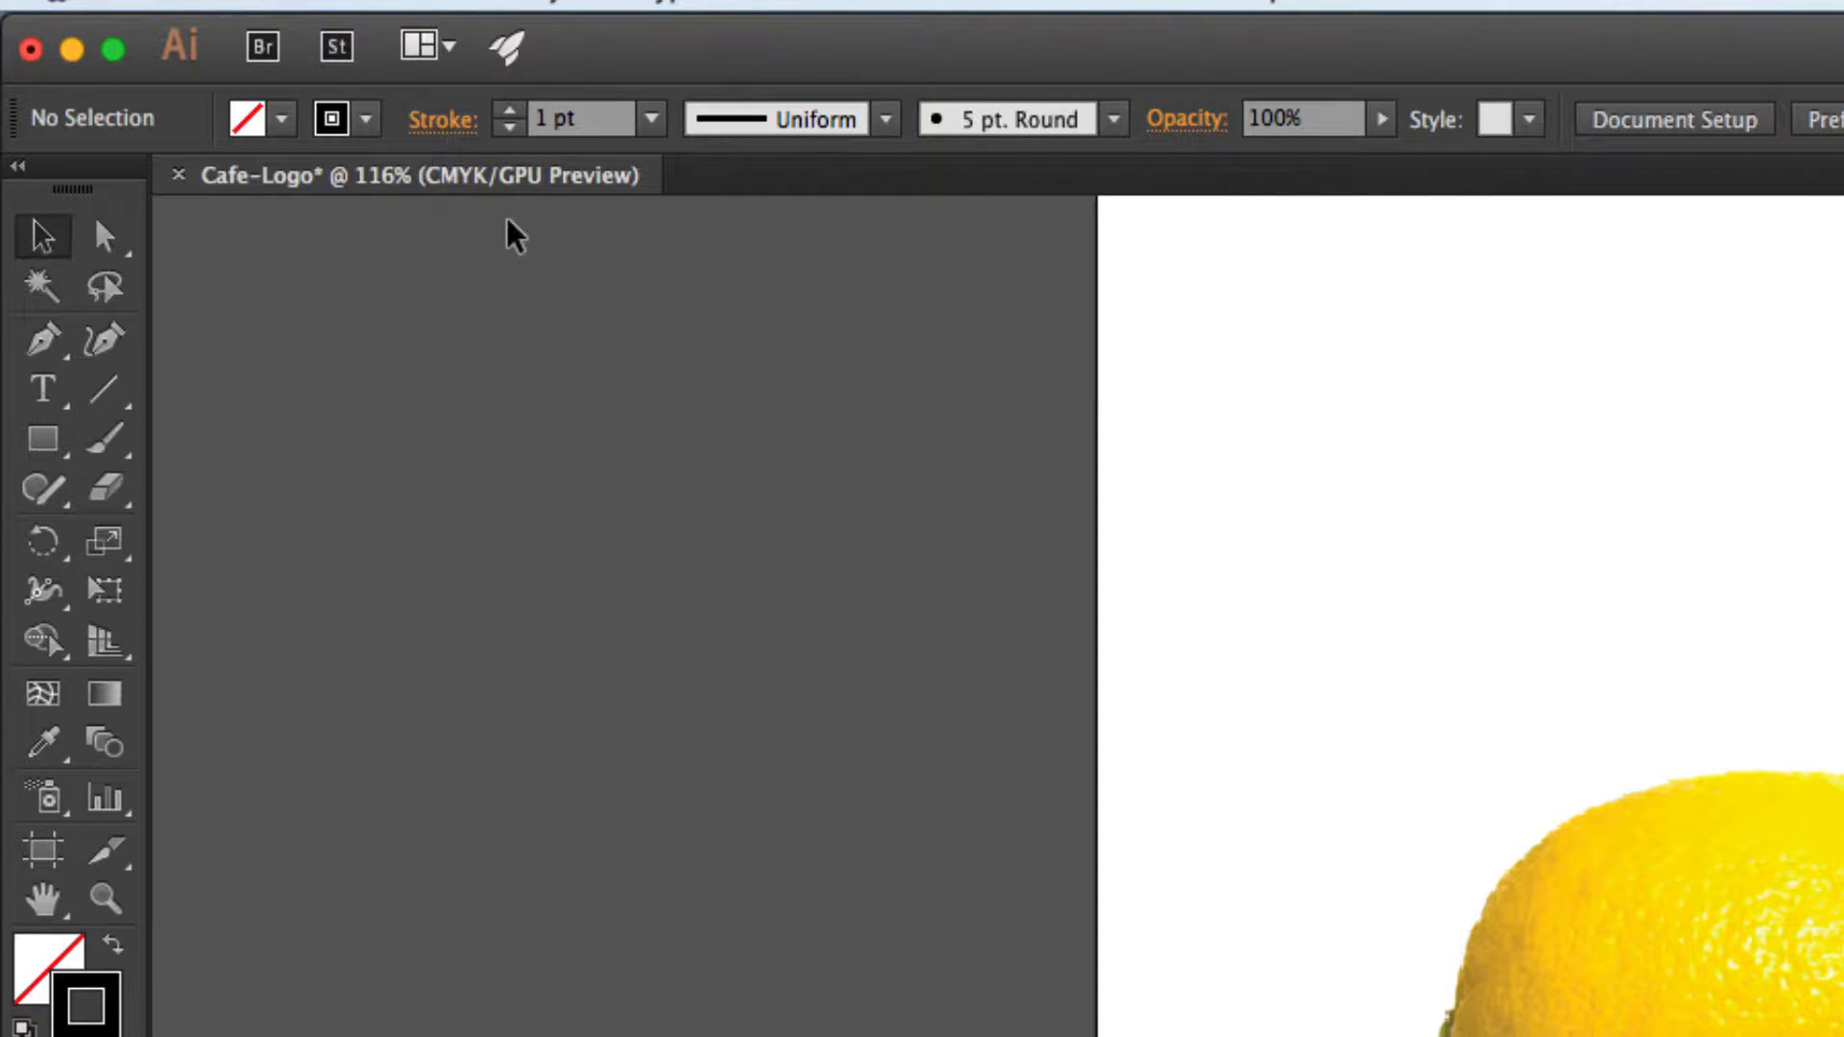
Start a Pen path at the lemon's top centre and trace a curved segment along its upper-left edge.
left_click(43, 338)
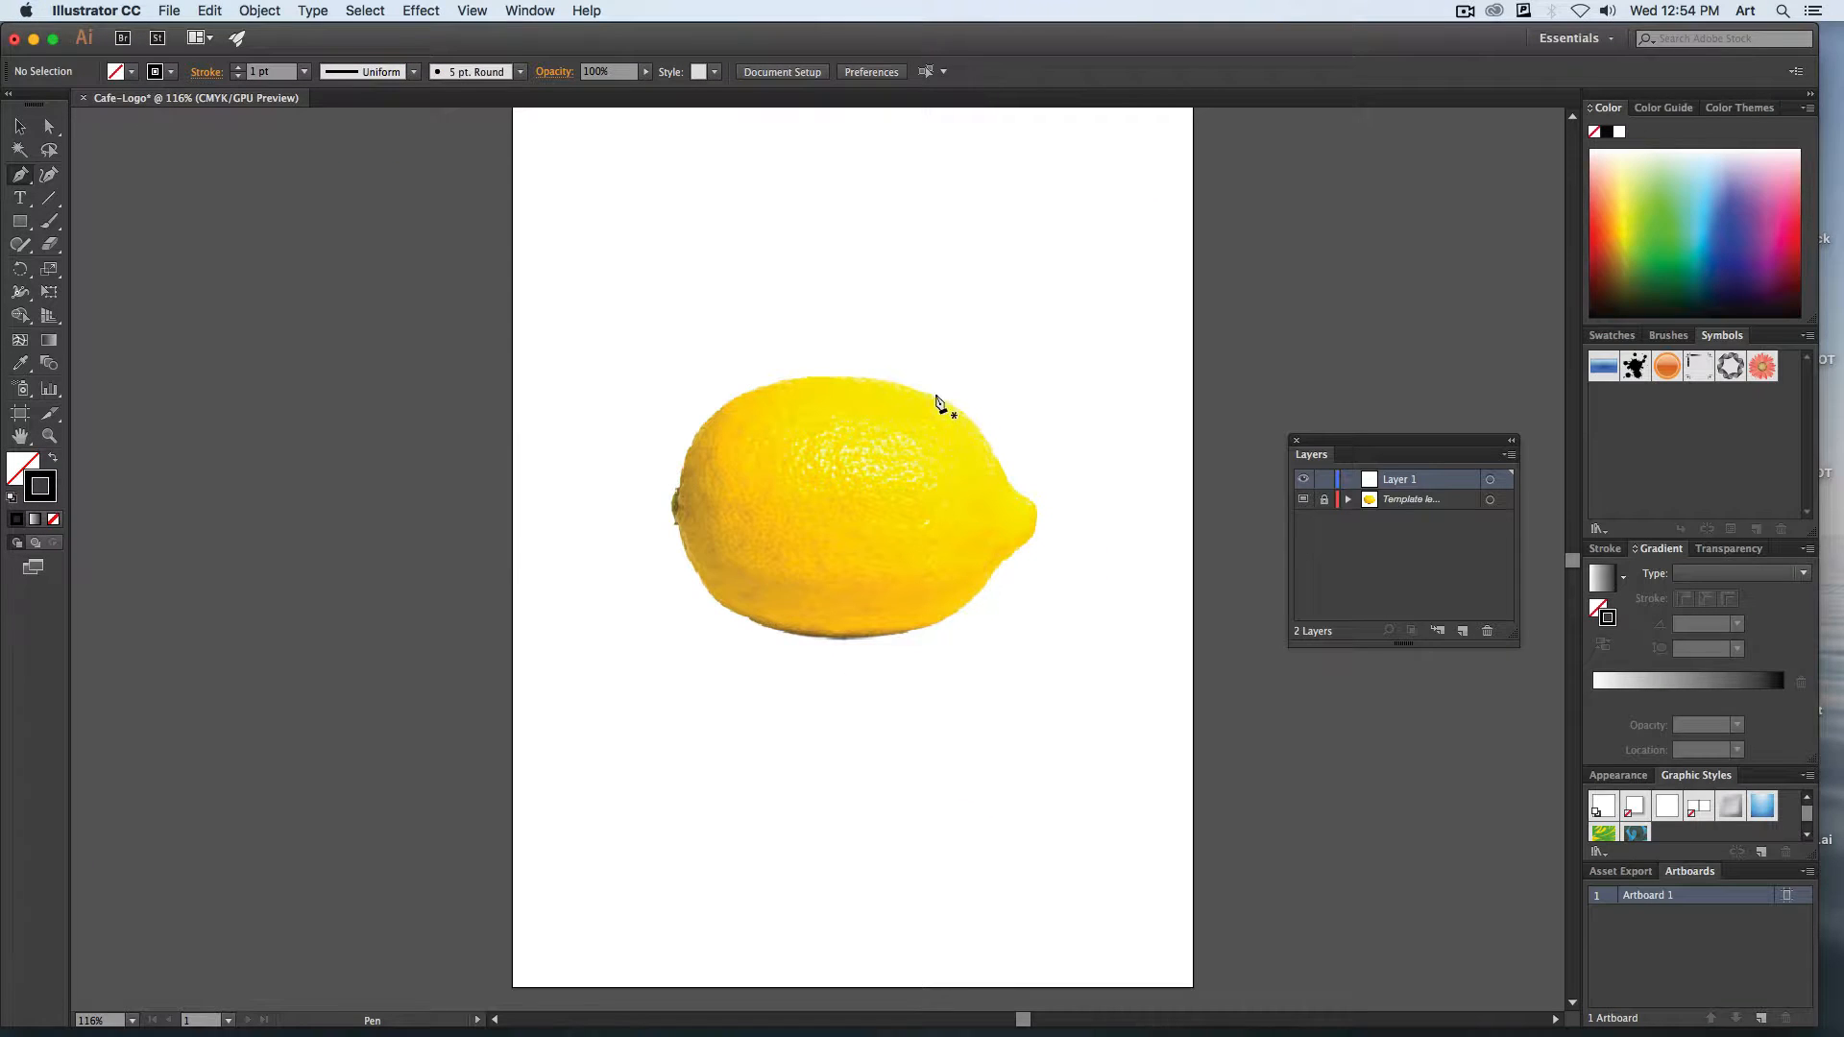
key("super+equal")
key("super+equal")
key("super+equal")
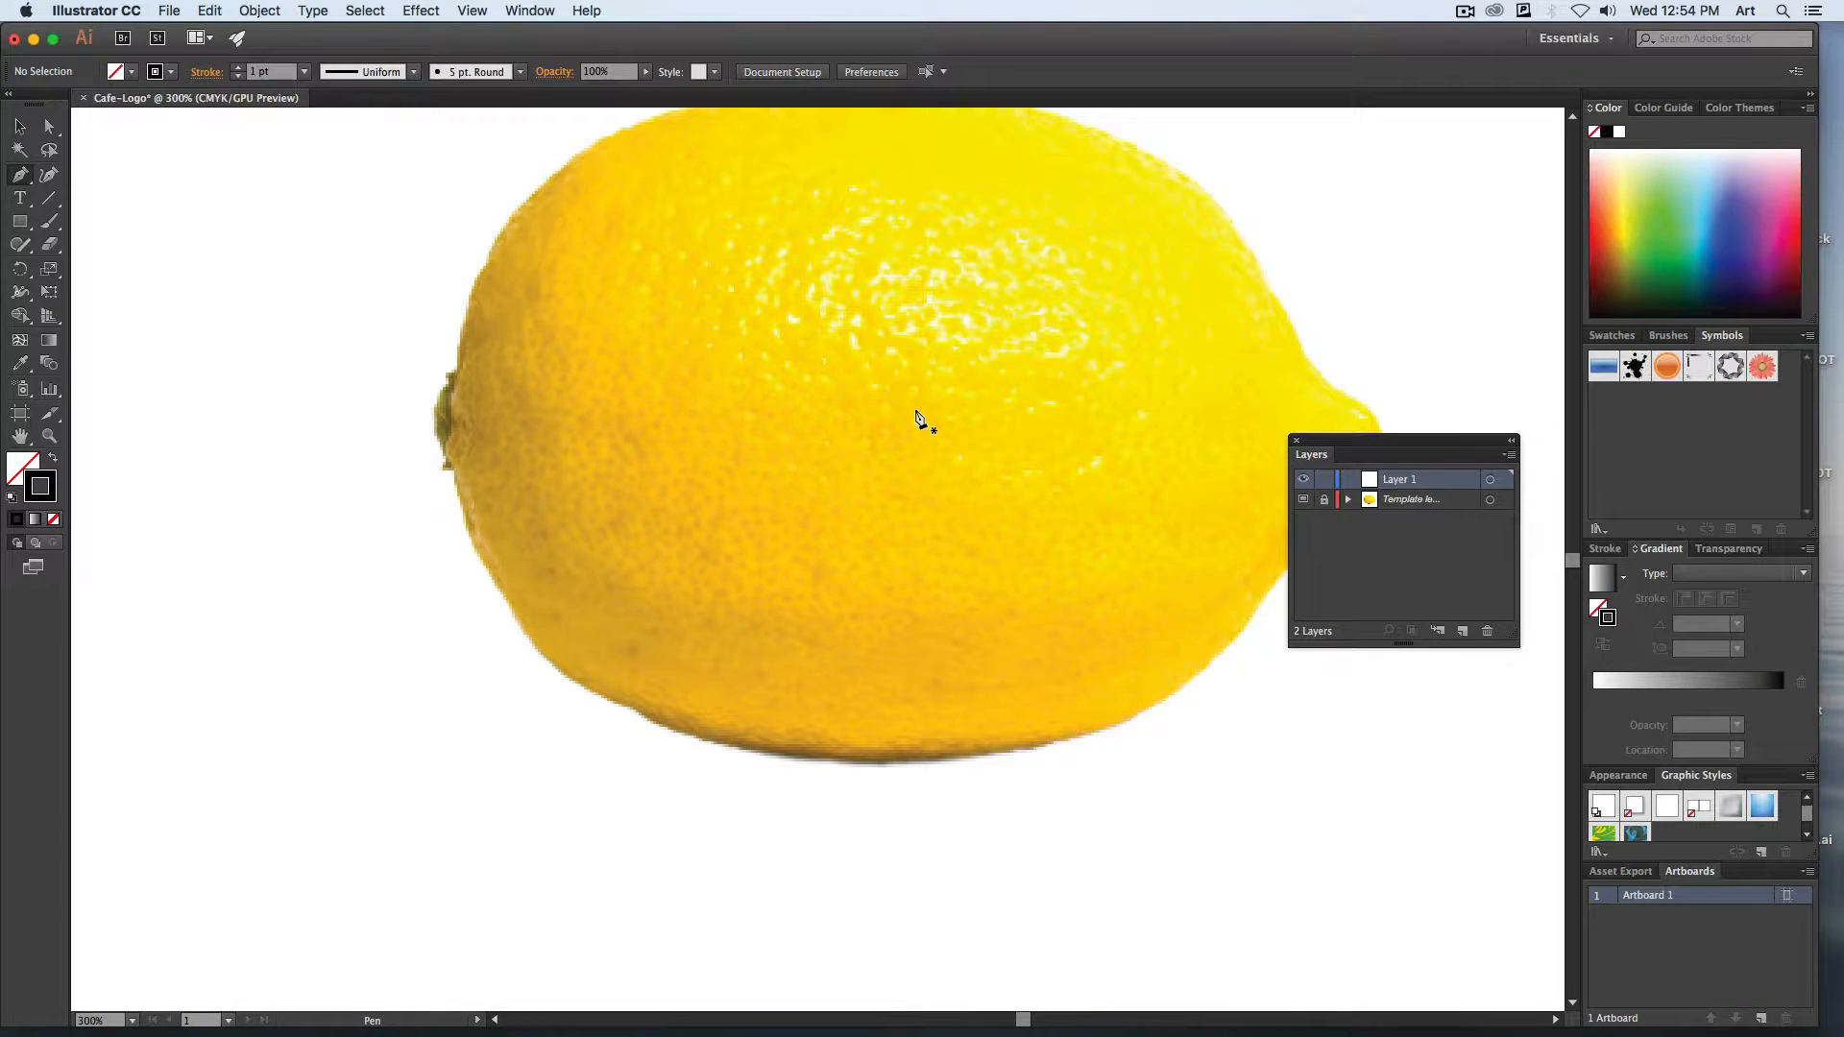
left_click_drag(920, 419, 712, 535)
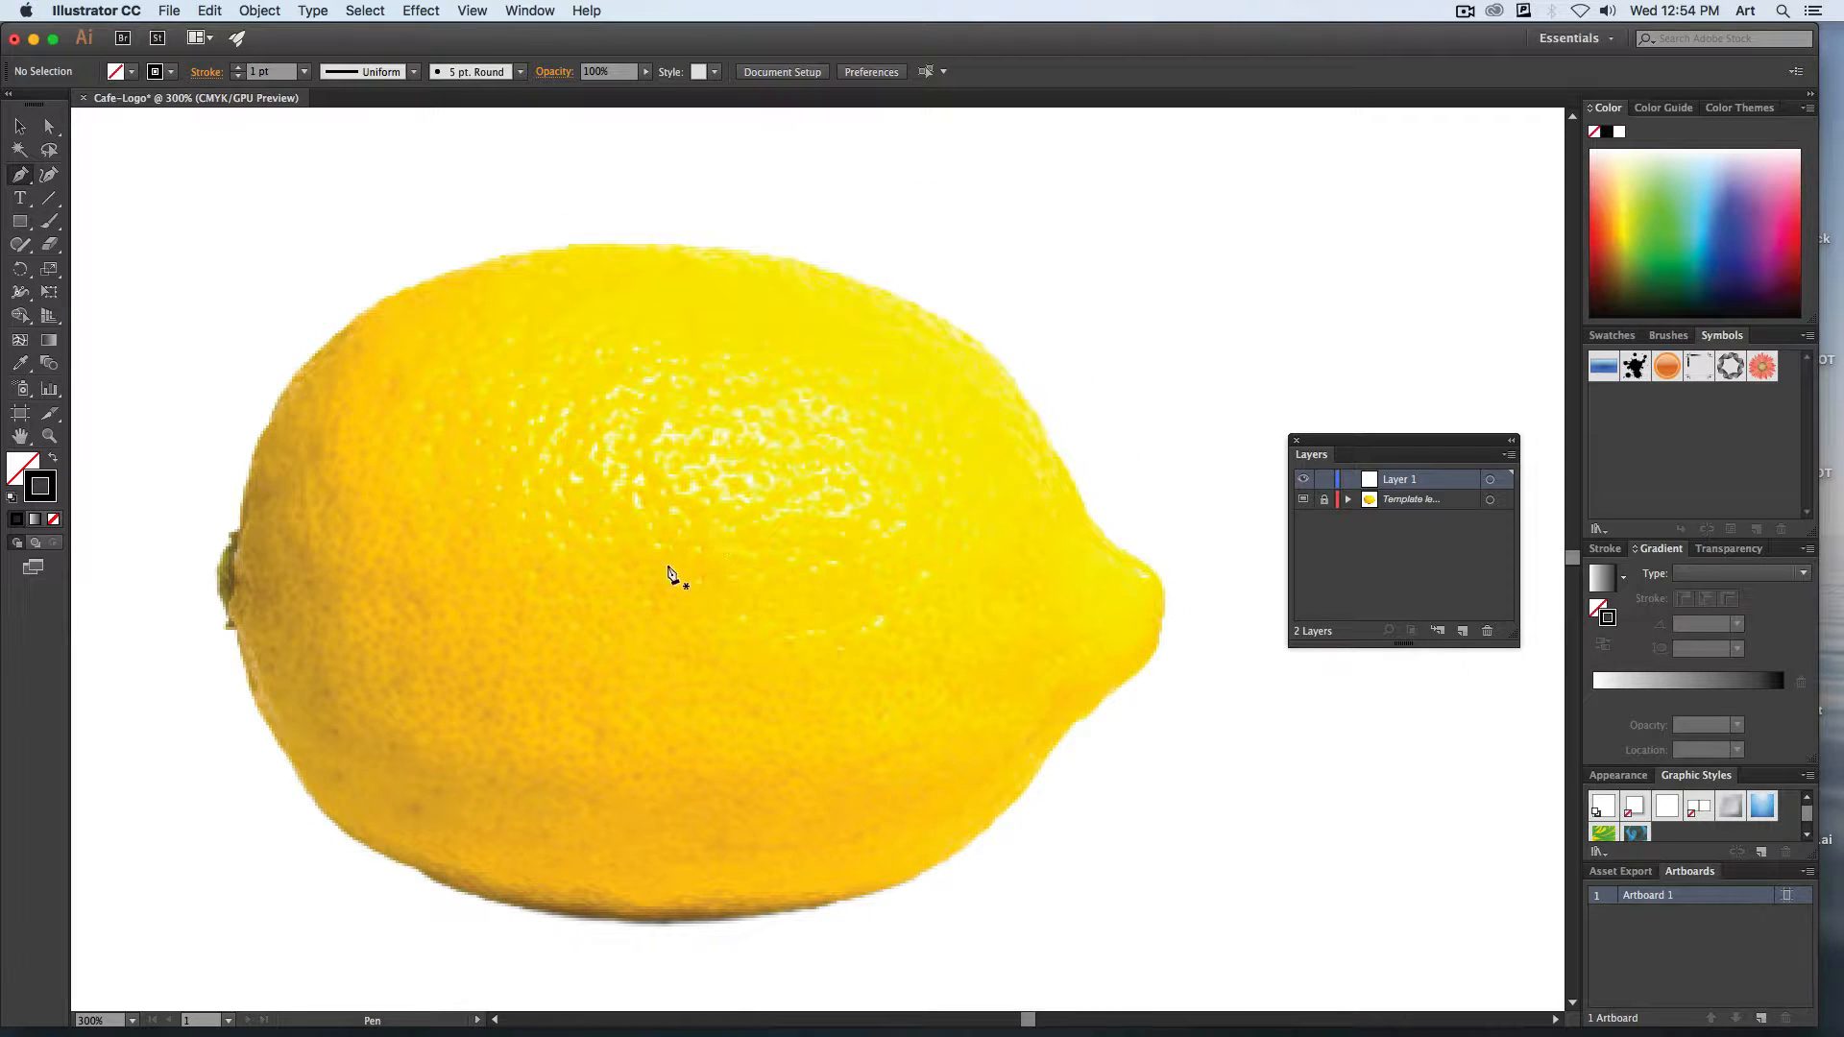
left_click(659, 244)
left_click(252, 459)
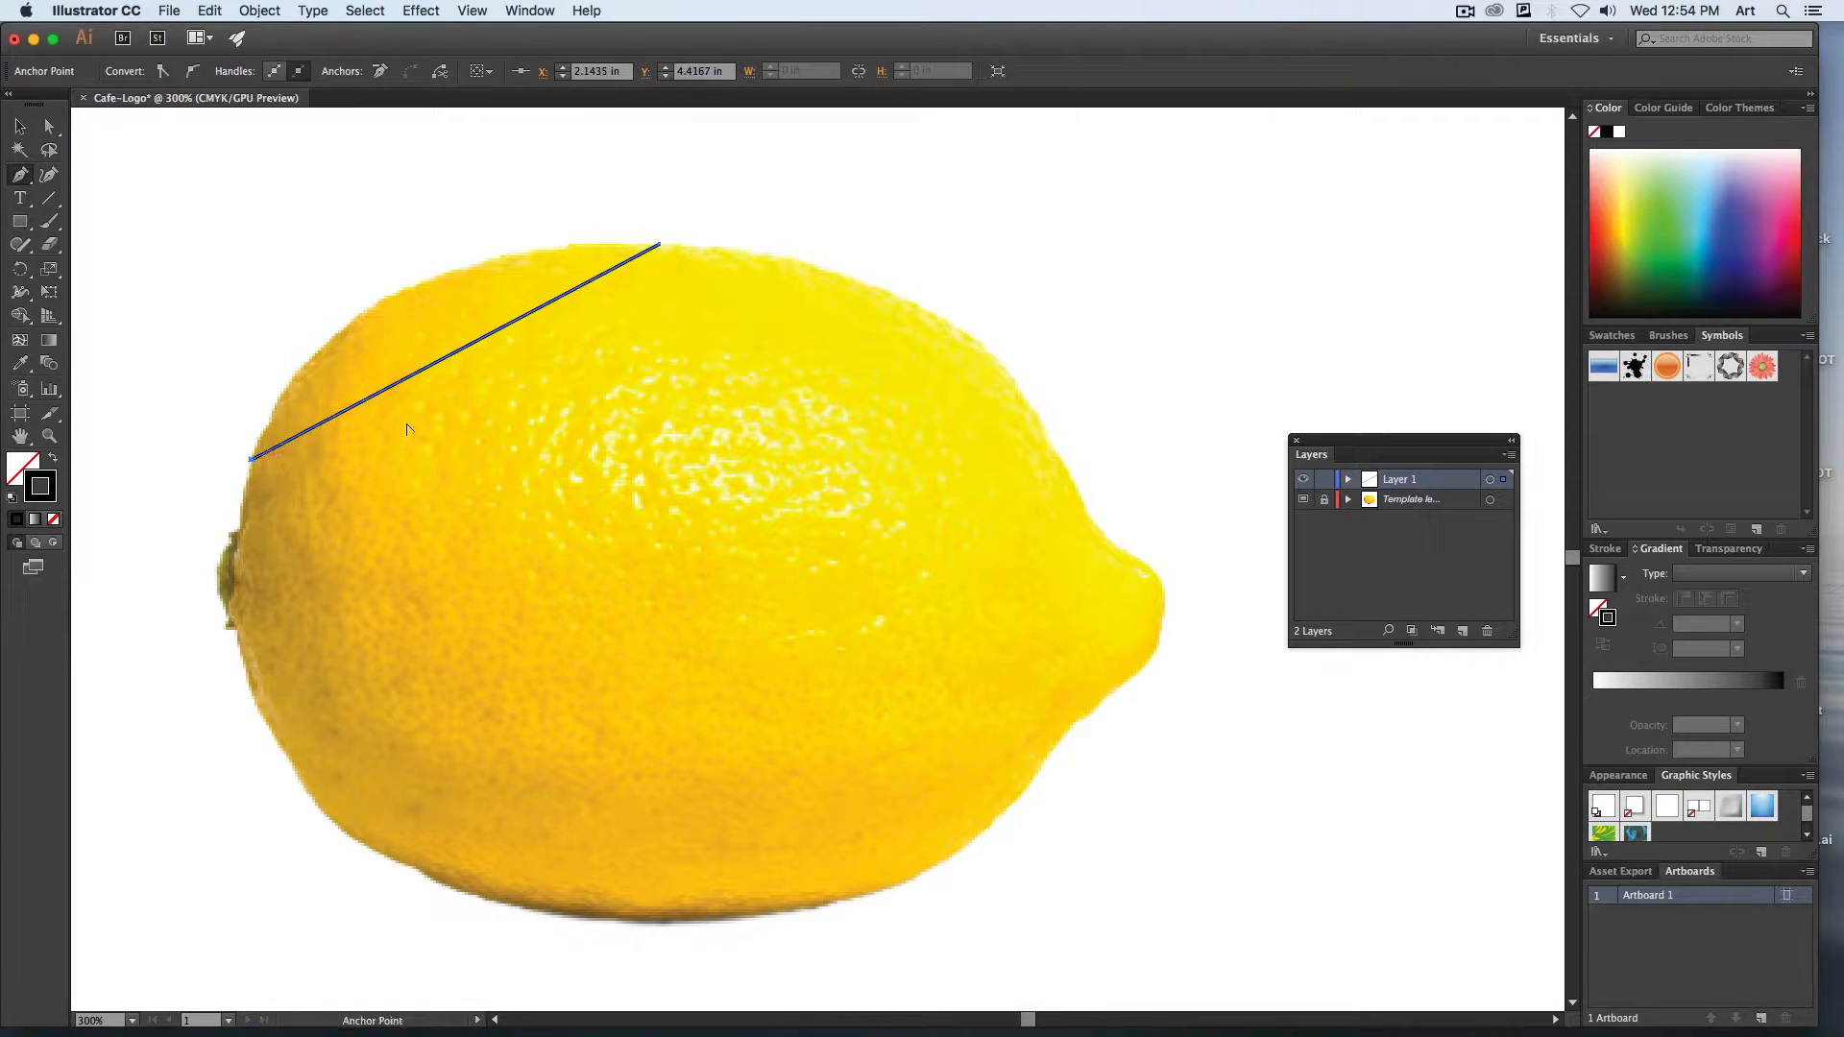
left_click_drag(407, 379, 370, 308)
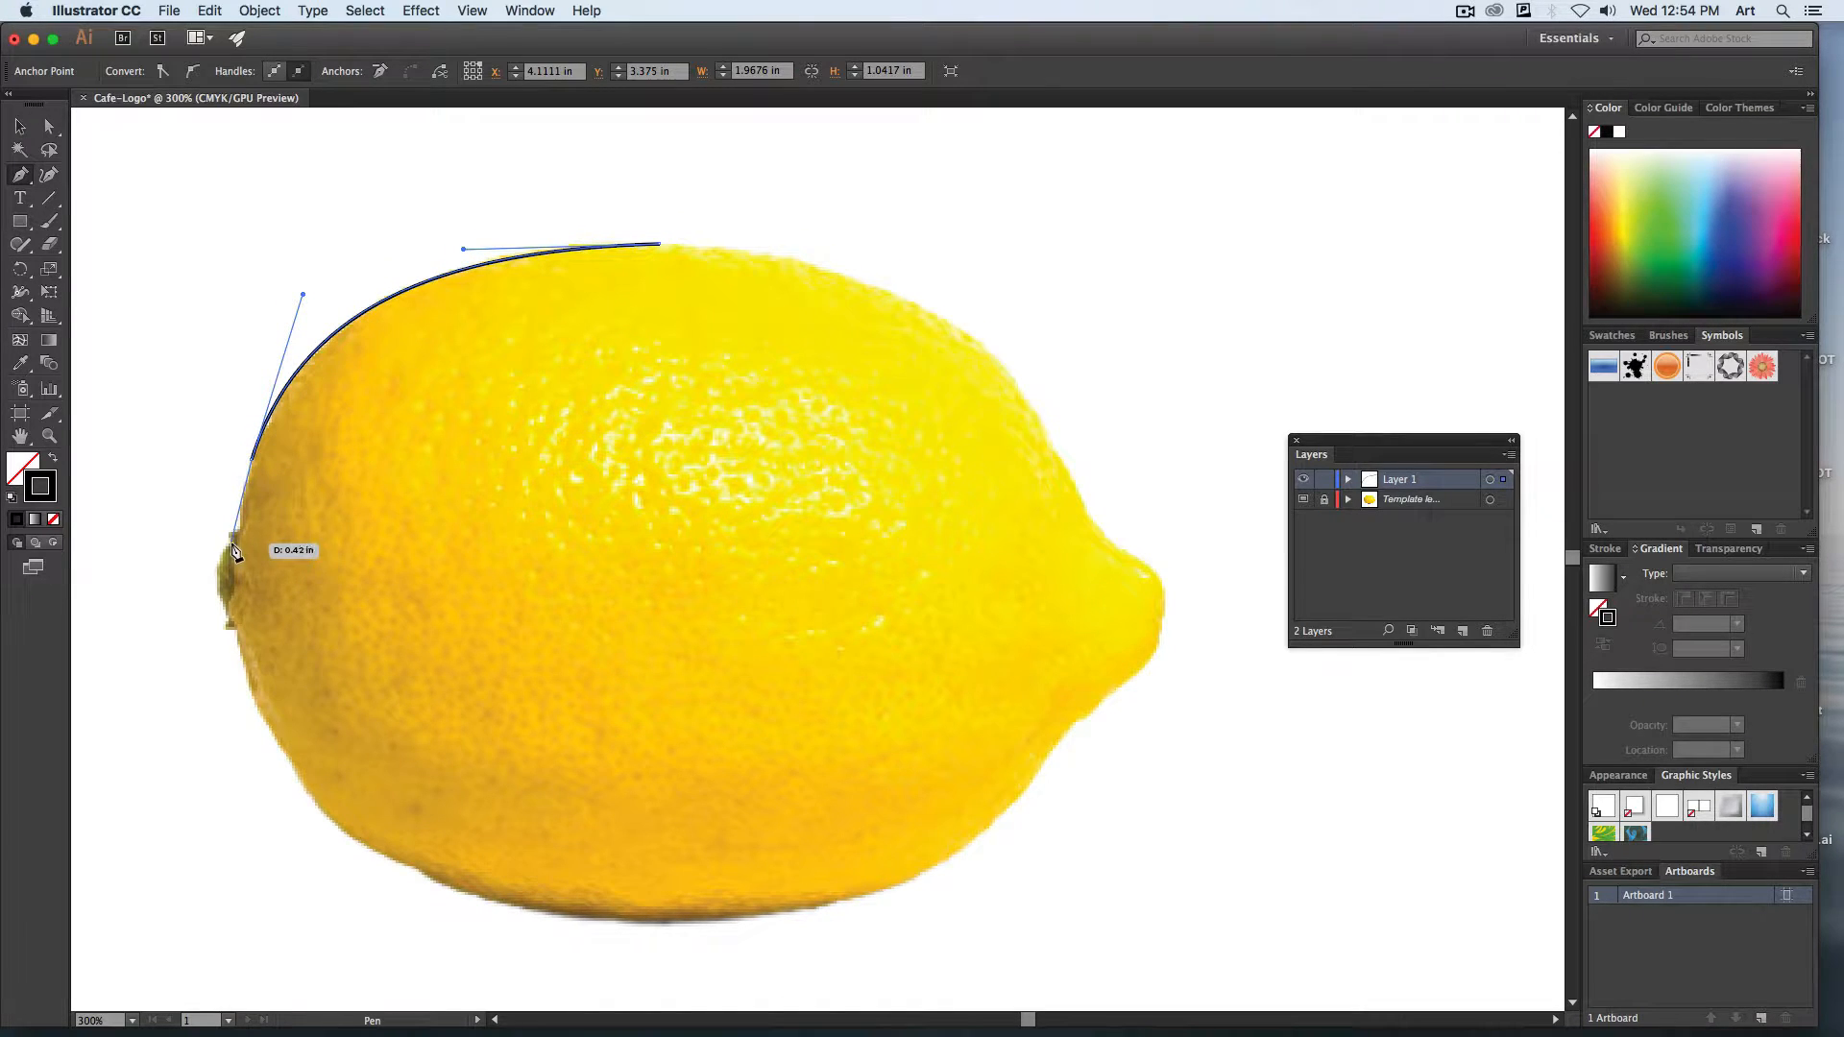
Continue the path down the lemon's left side and curve it around the small green stem end.
left_click(238, 509)
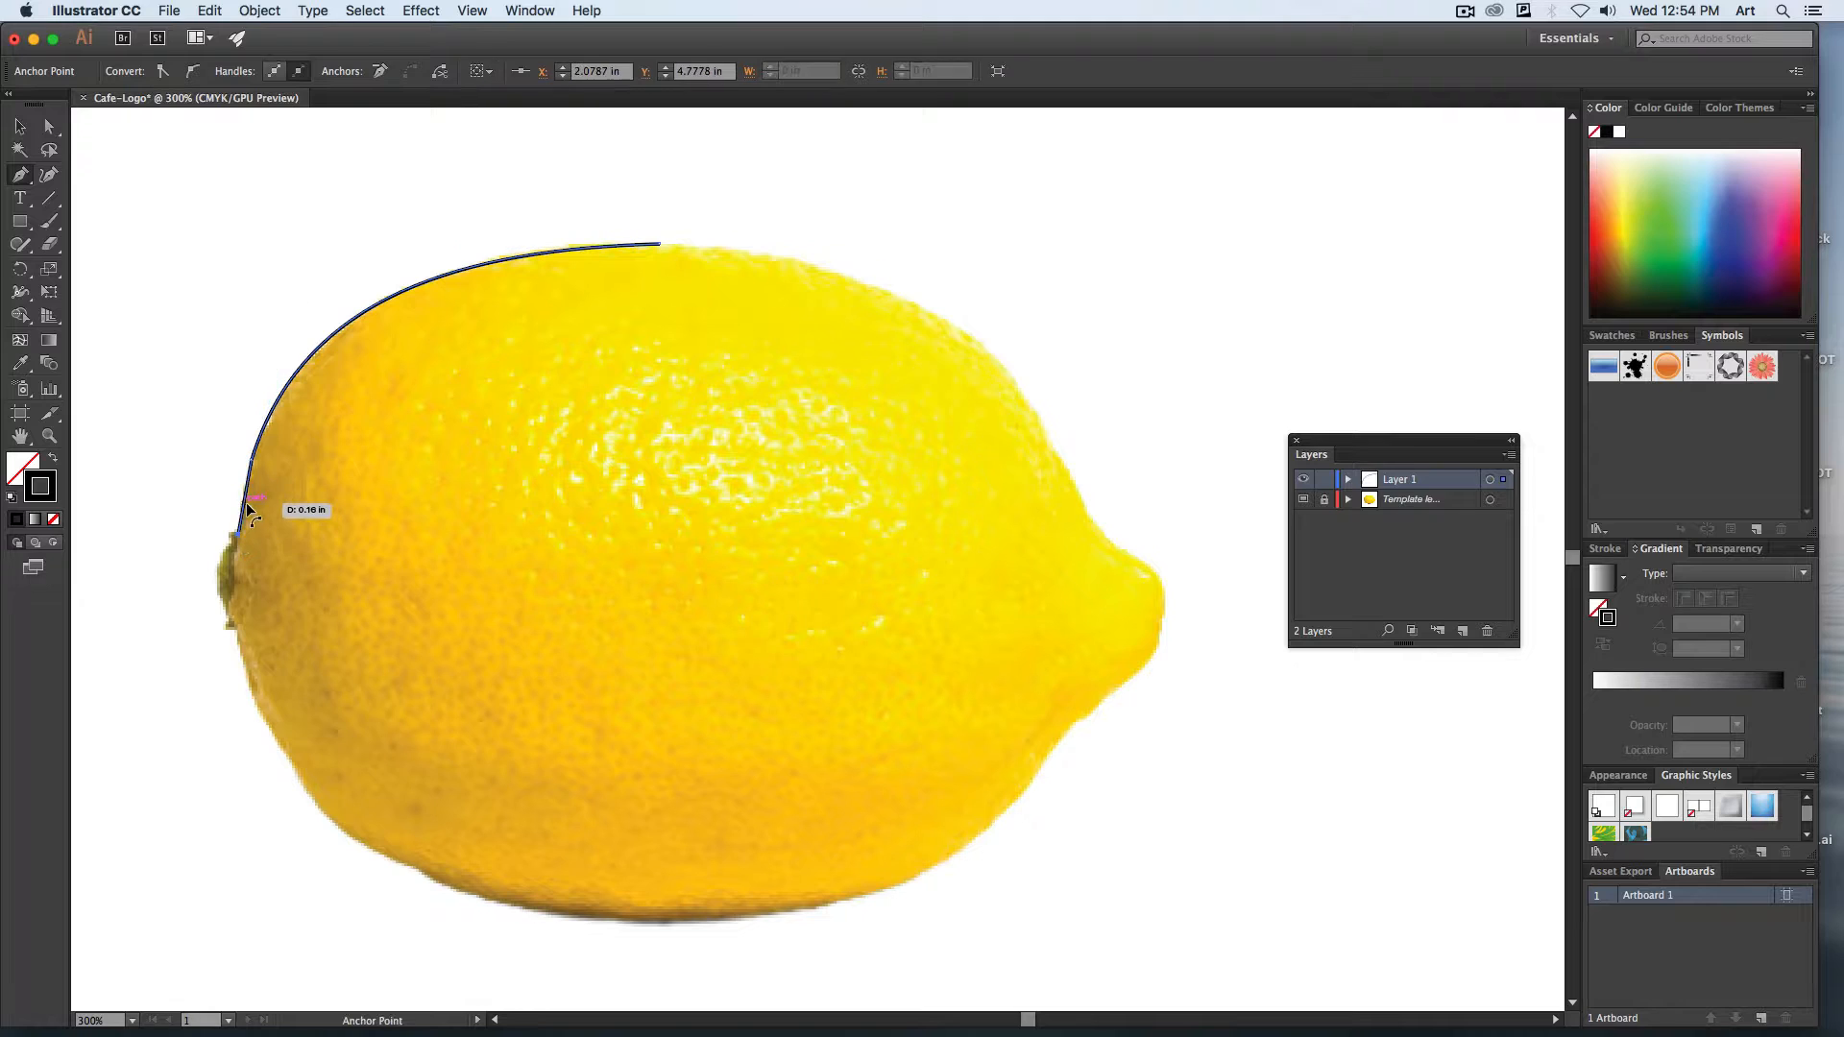
left_click_drag(238, 500, 240, 488)
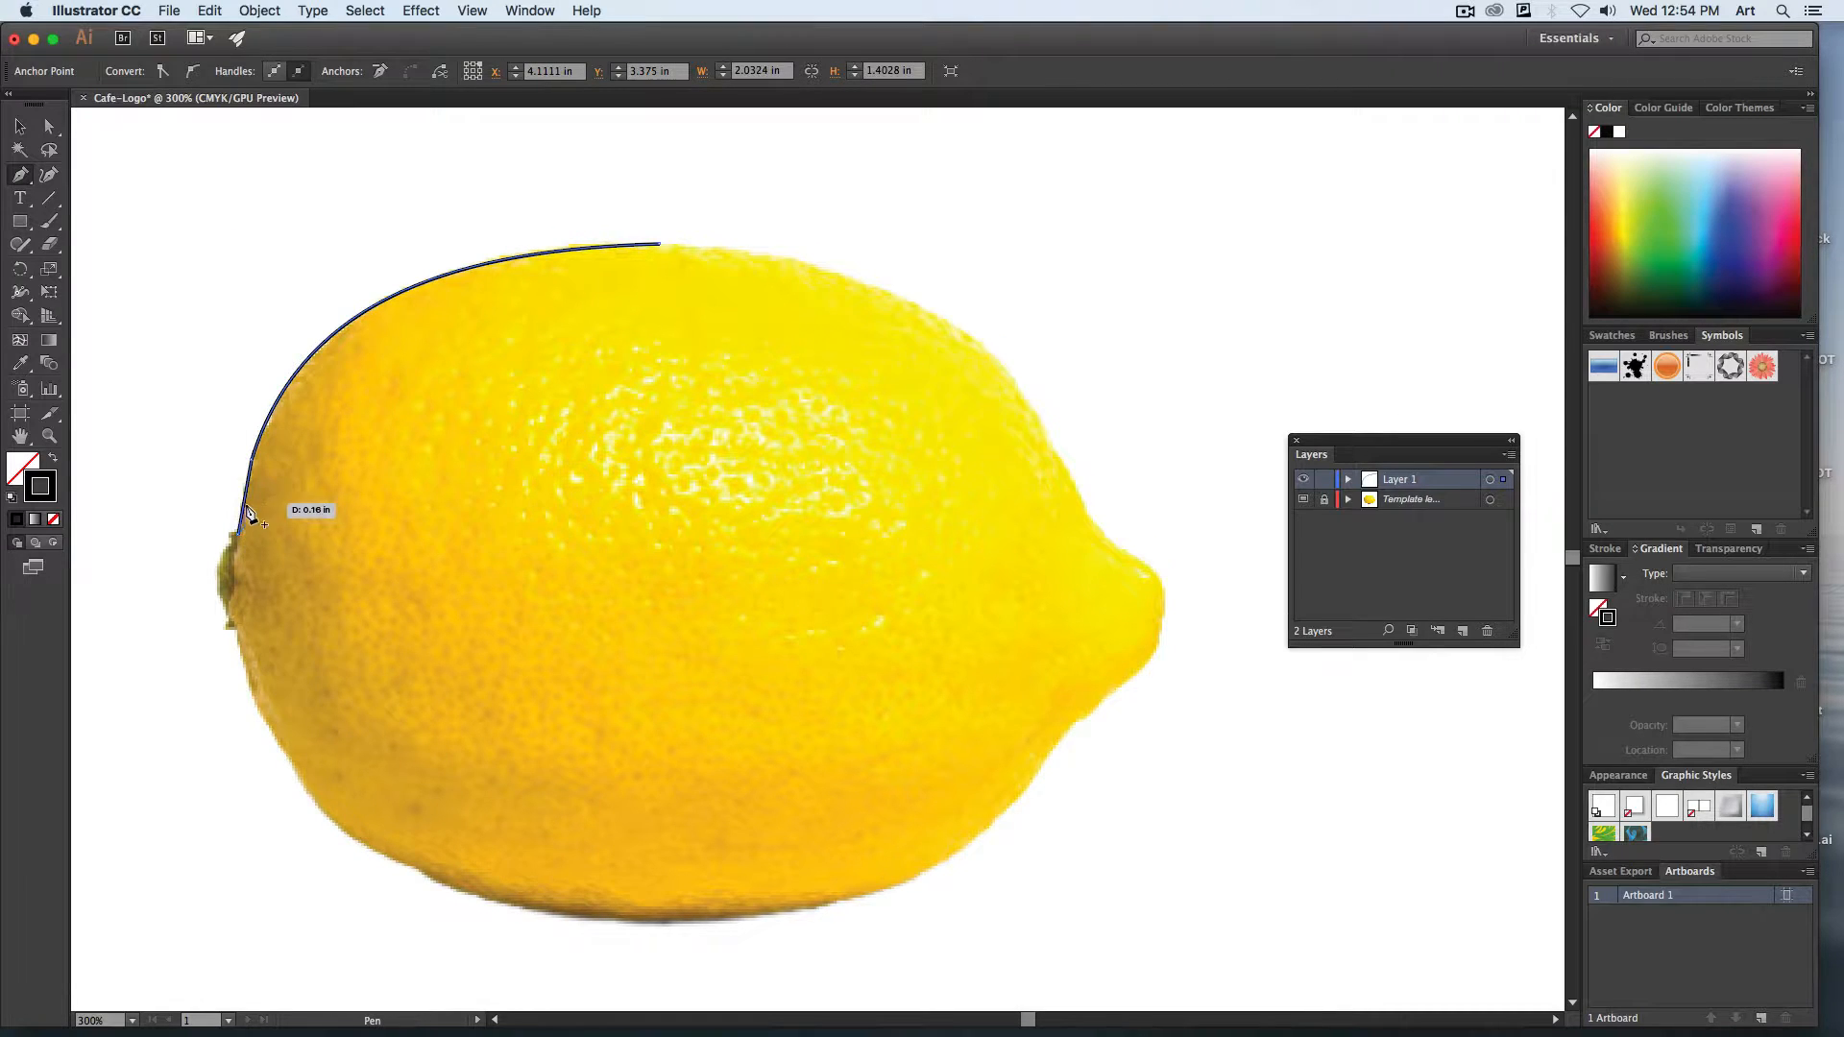
left_click_drag(213, 580, 236, 637)
left_click_drag(237, 636, 240, 640)
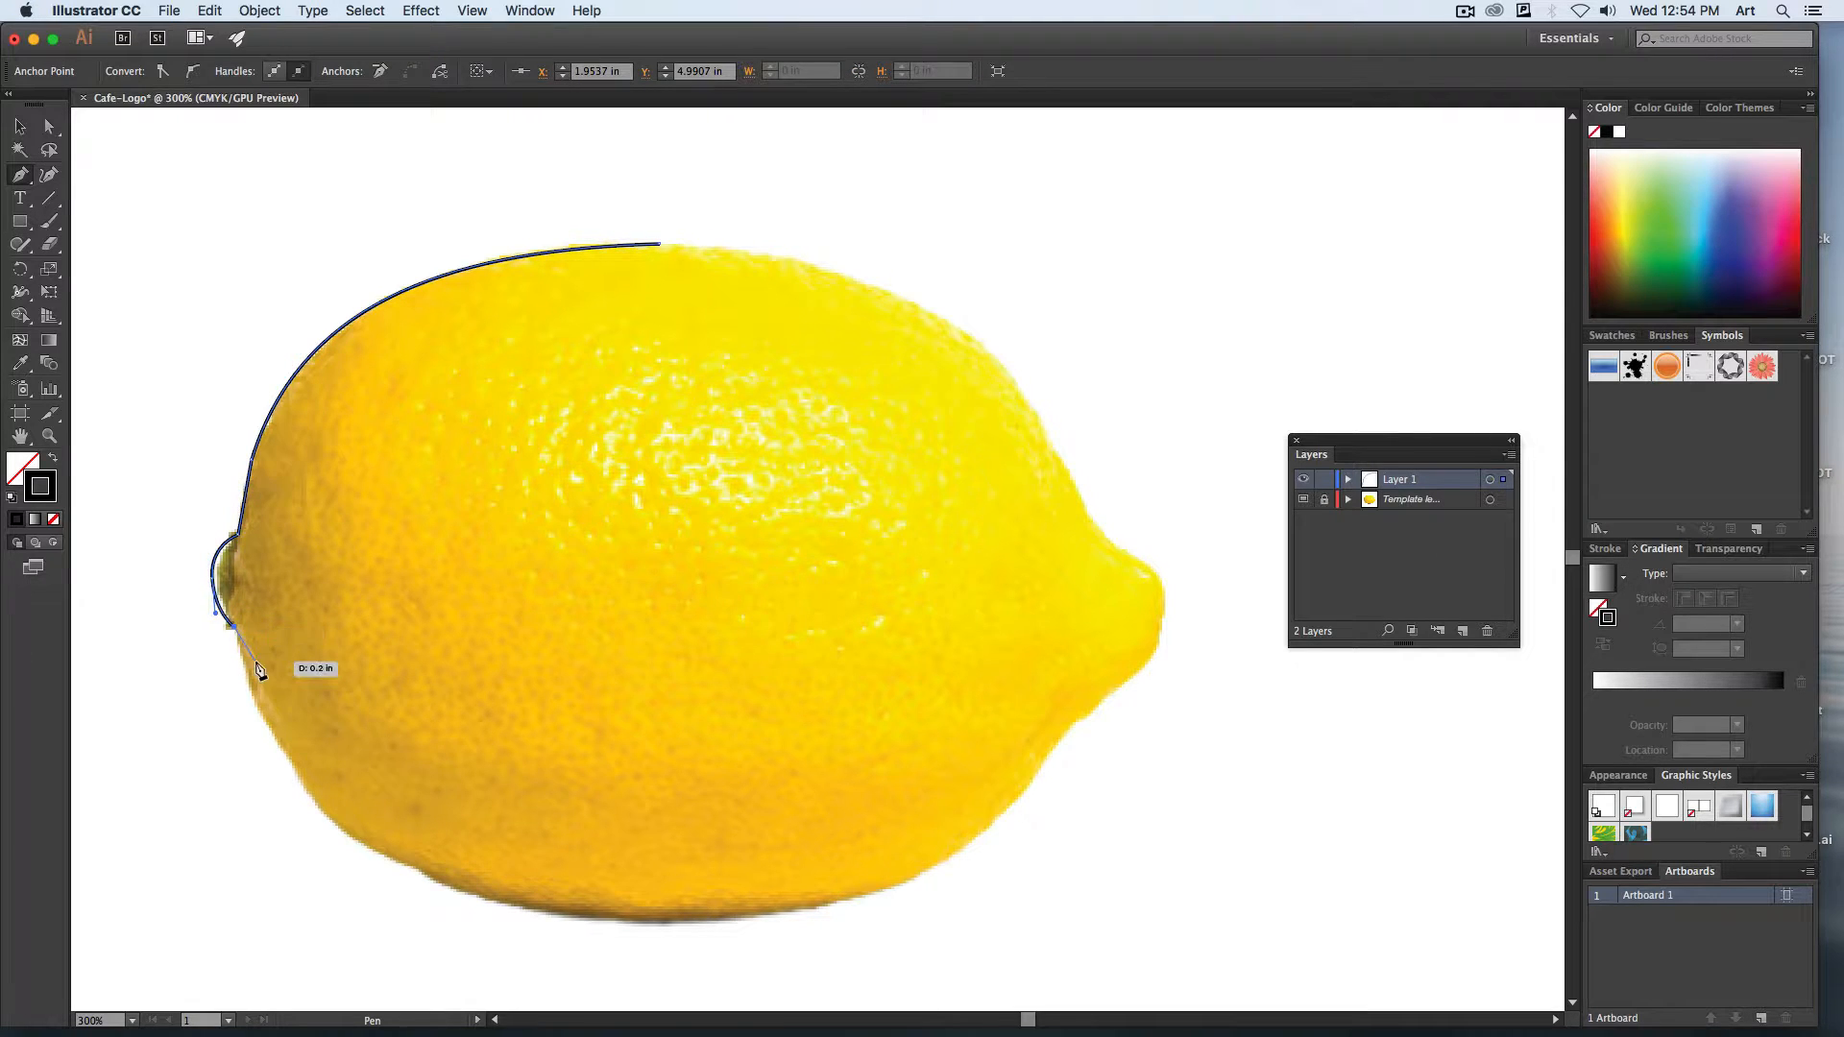
Trace the lemon's underside with two curved segments, from the stem through the bottom centre to the lower-right edge.
left_click(678, 925)
key("alt")
left_click_drag(553, 845, 413, 882)
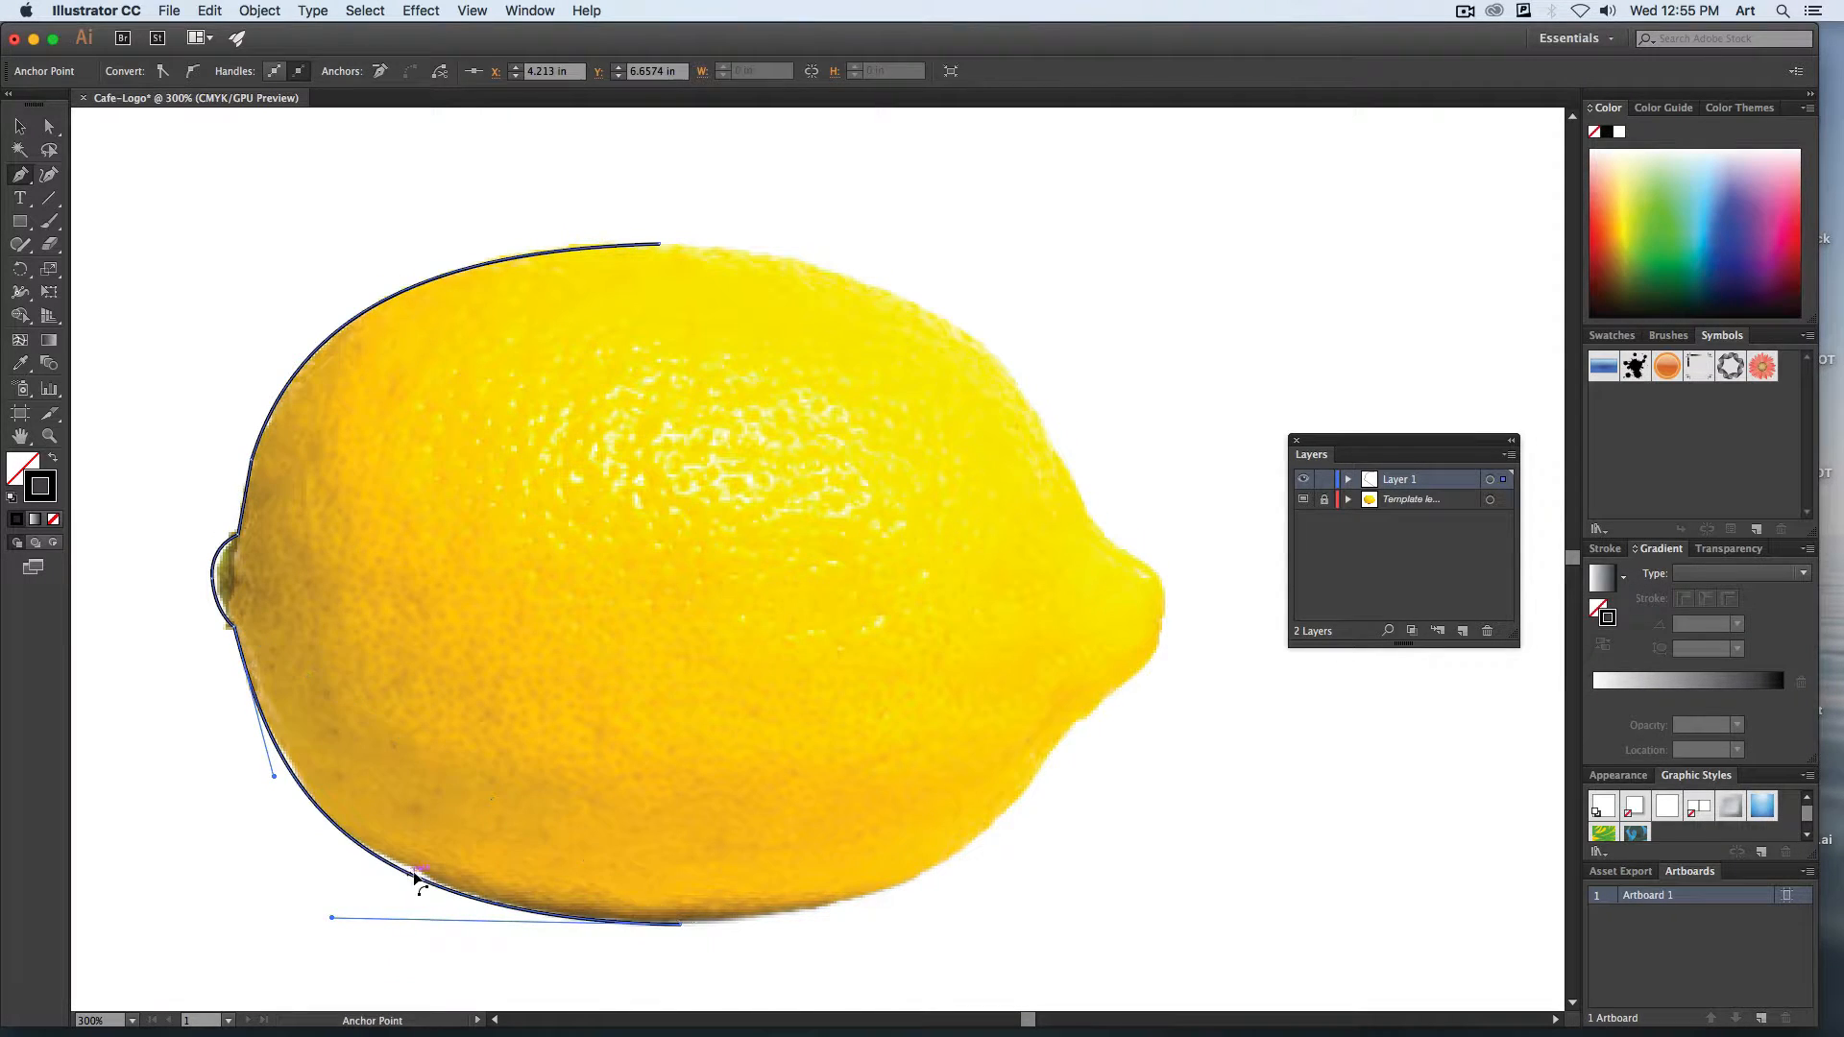
left_click(1015, 799)
key("alt")
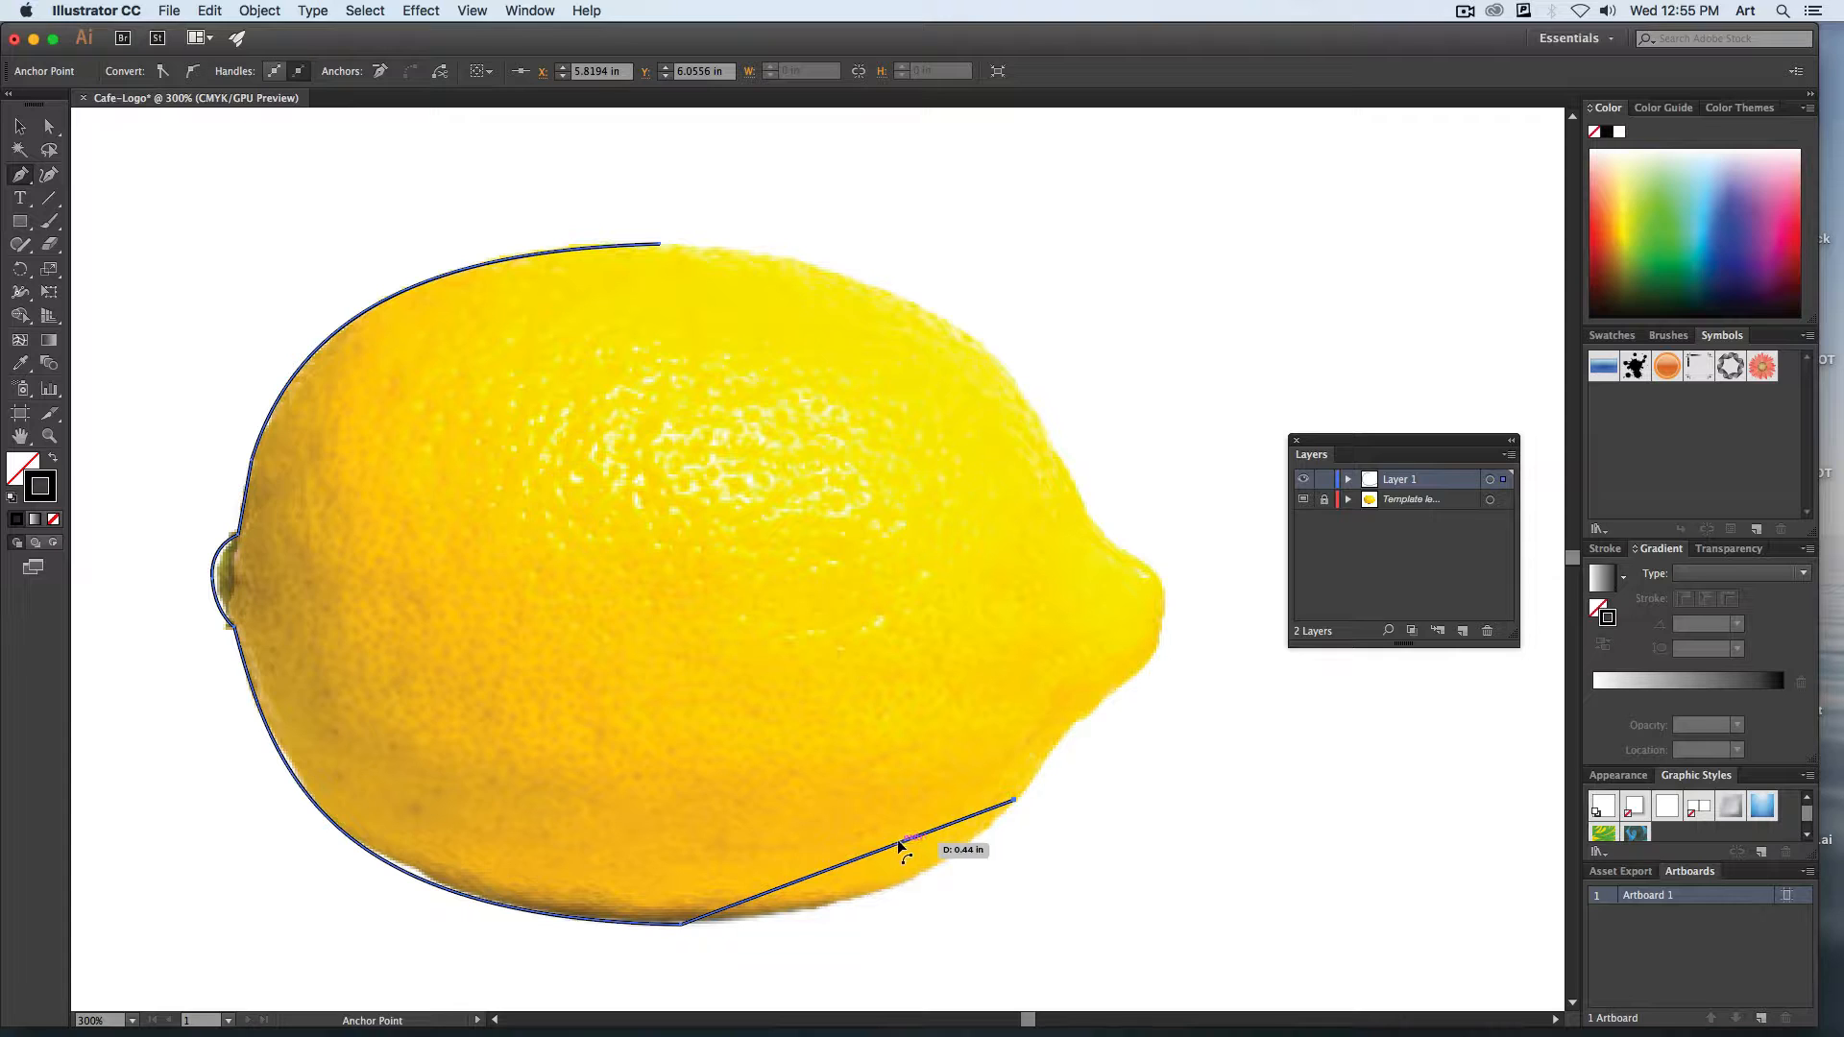
left_click_drag(902, 843, 960, 887)
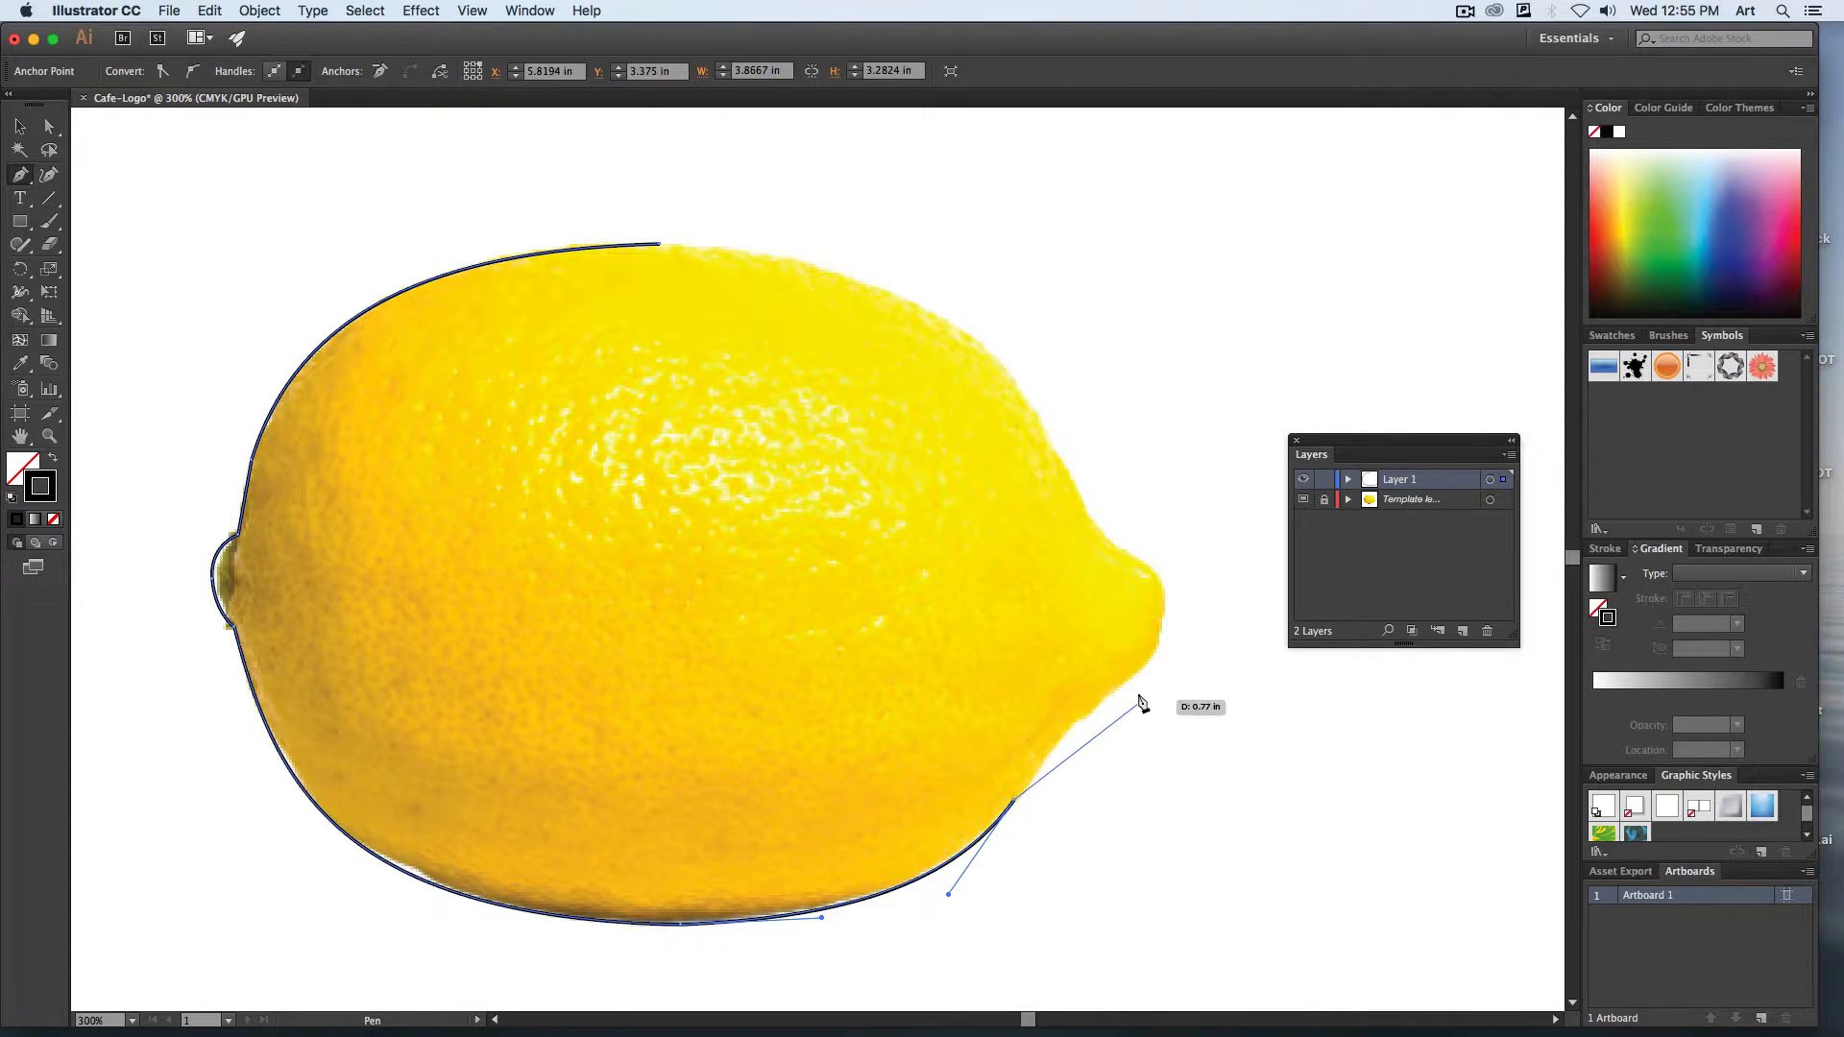
Trace the inward curve leading to the lemon's pointed tip and the rounded end of the tip.
left_click(1143, 665)
key("alt")
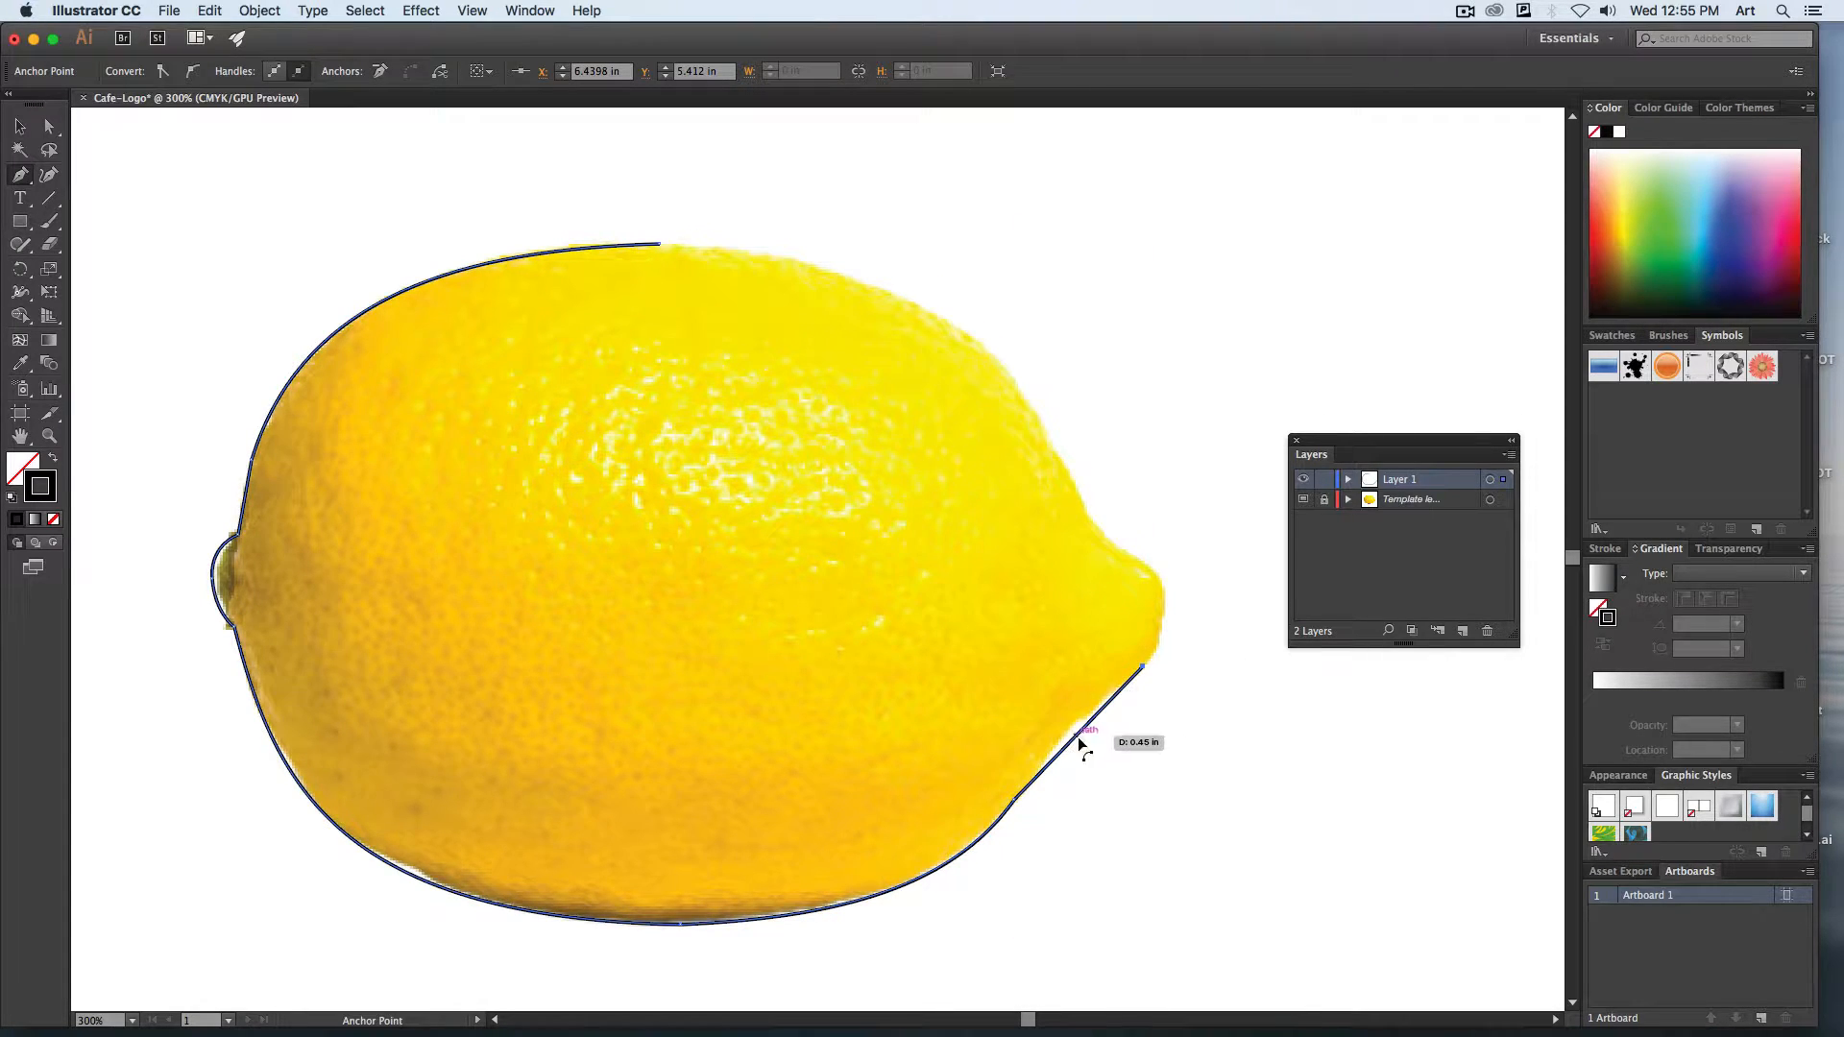
left_click_drag(1078, 741, 1078, 729)
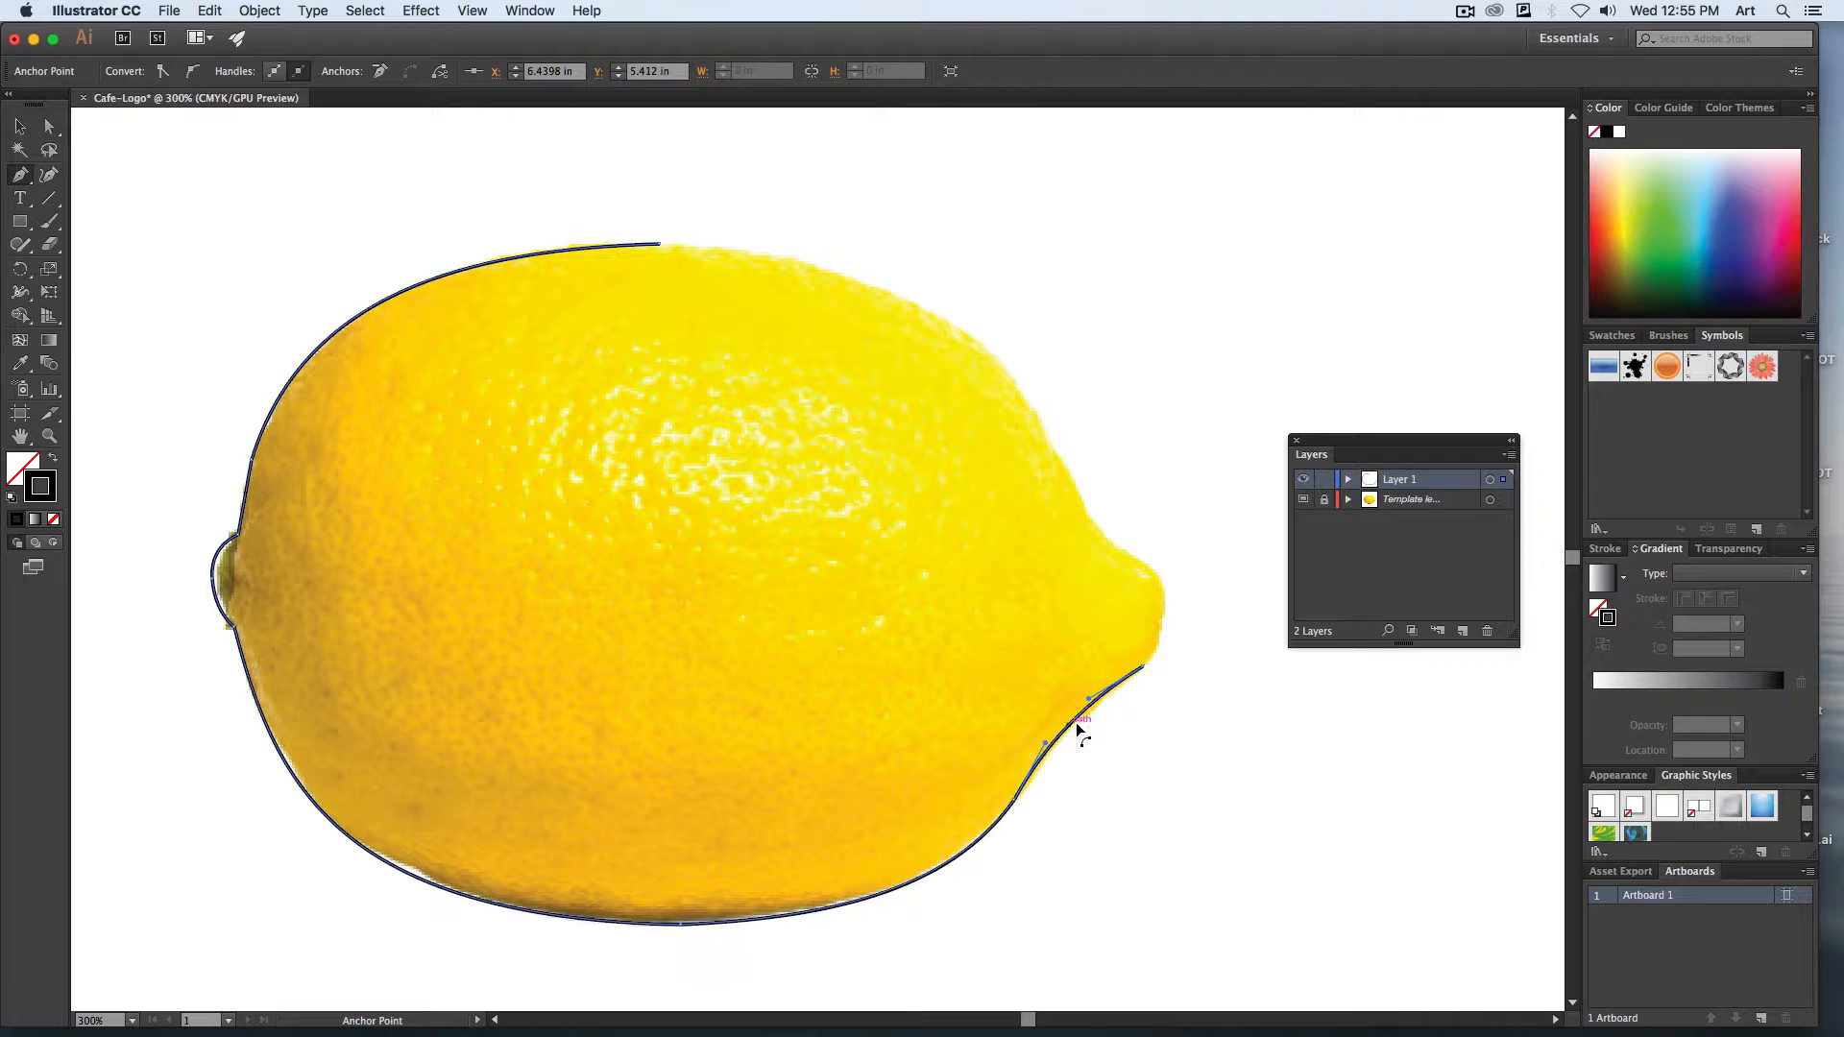
left_click(1148, 567)
key("alt")
left_click_drag(1149, 619, 1171, 626)
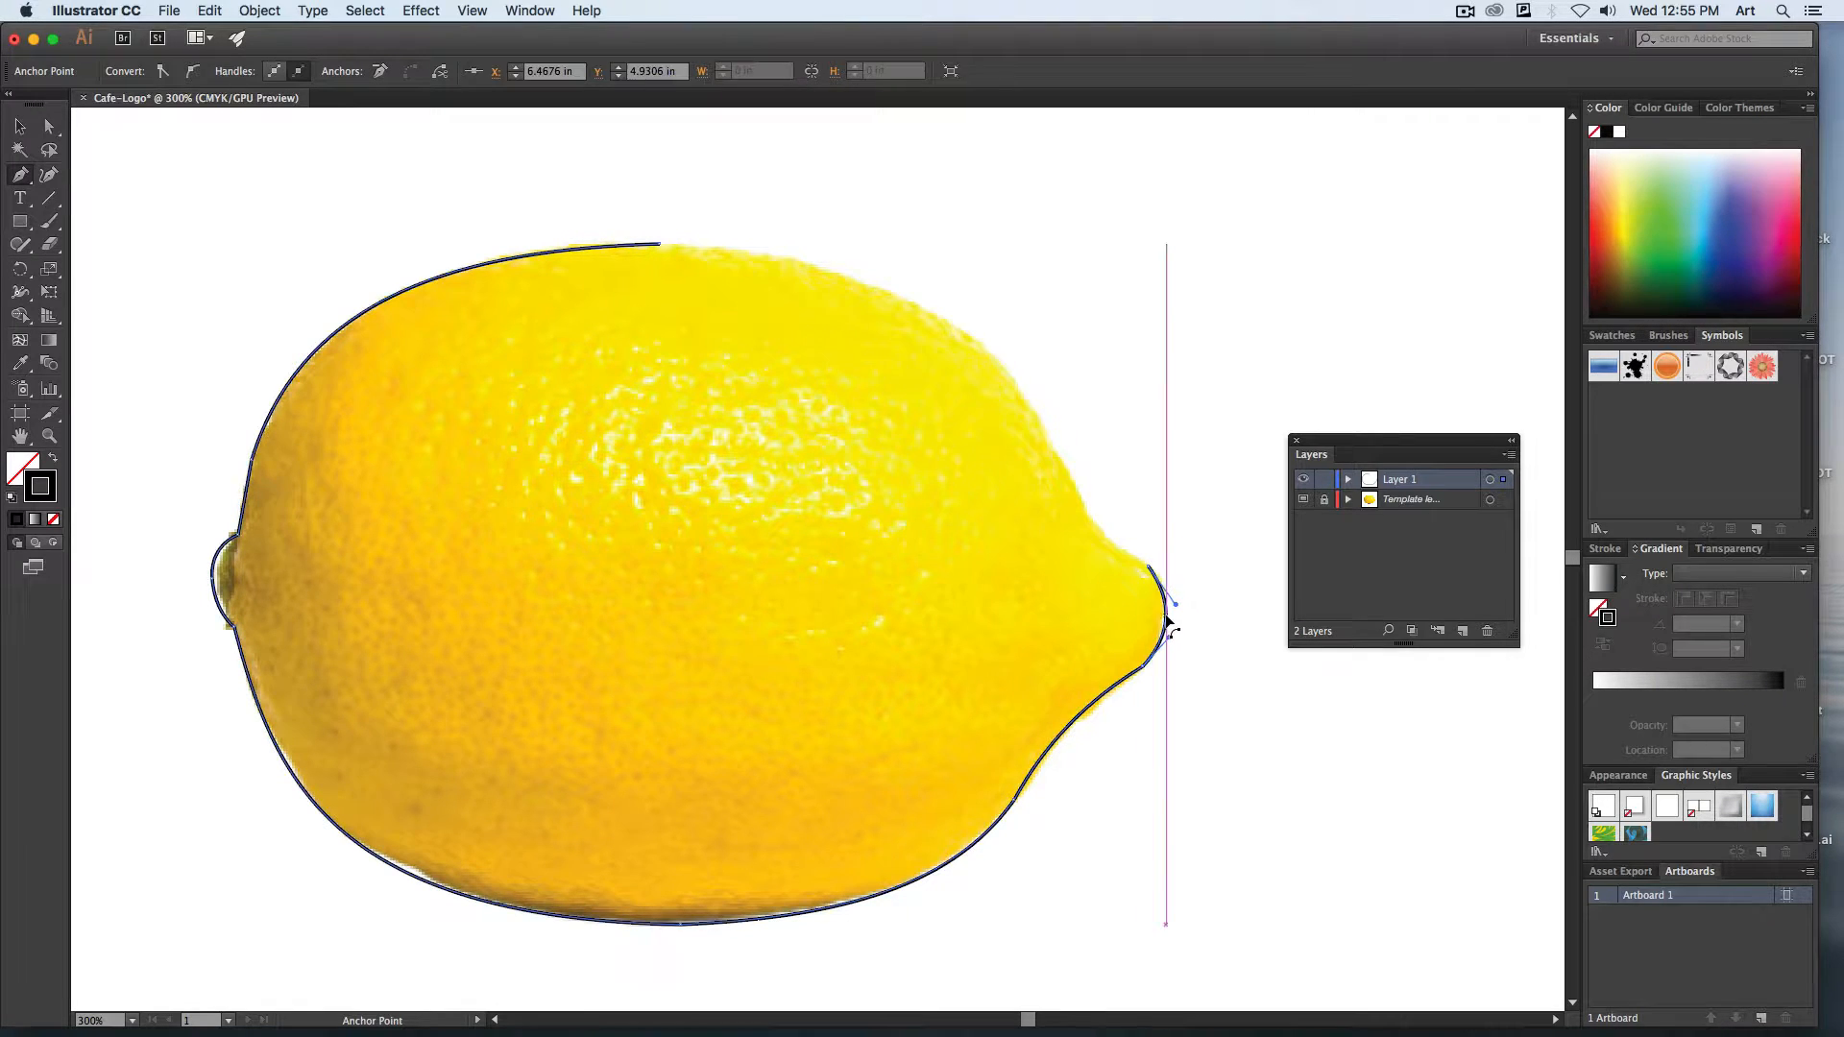
Trace the upper side of the tip, close the path at its starting point, and bend the closing segment along the upper-right edge.
left_click(1049, 436)
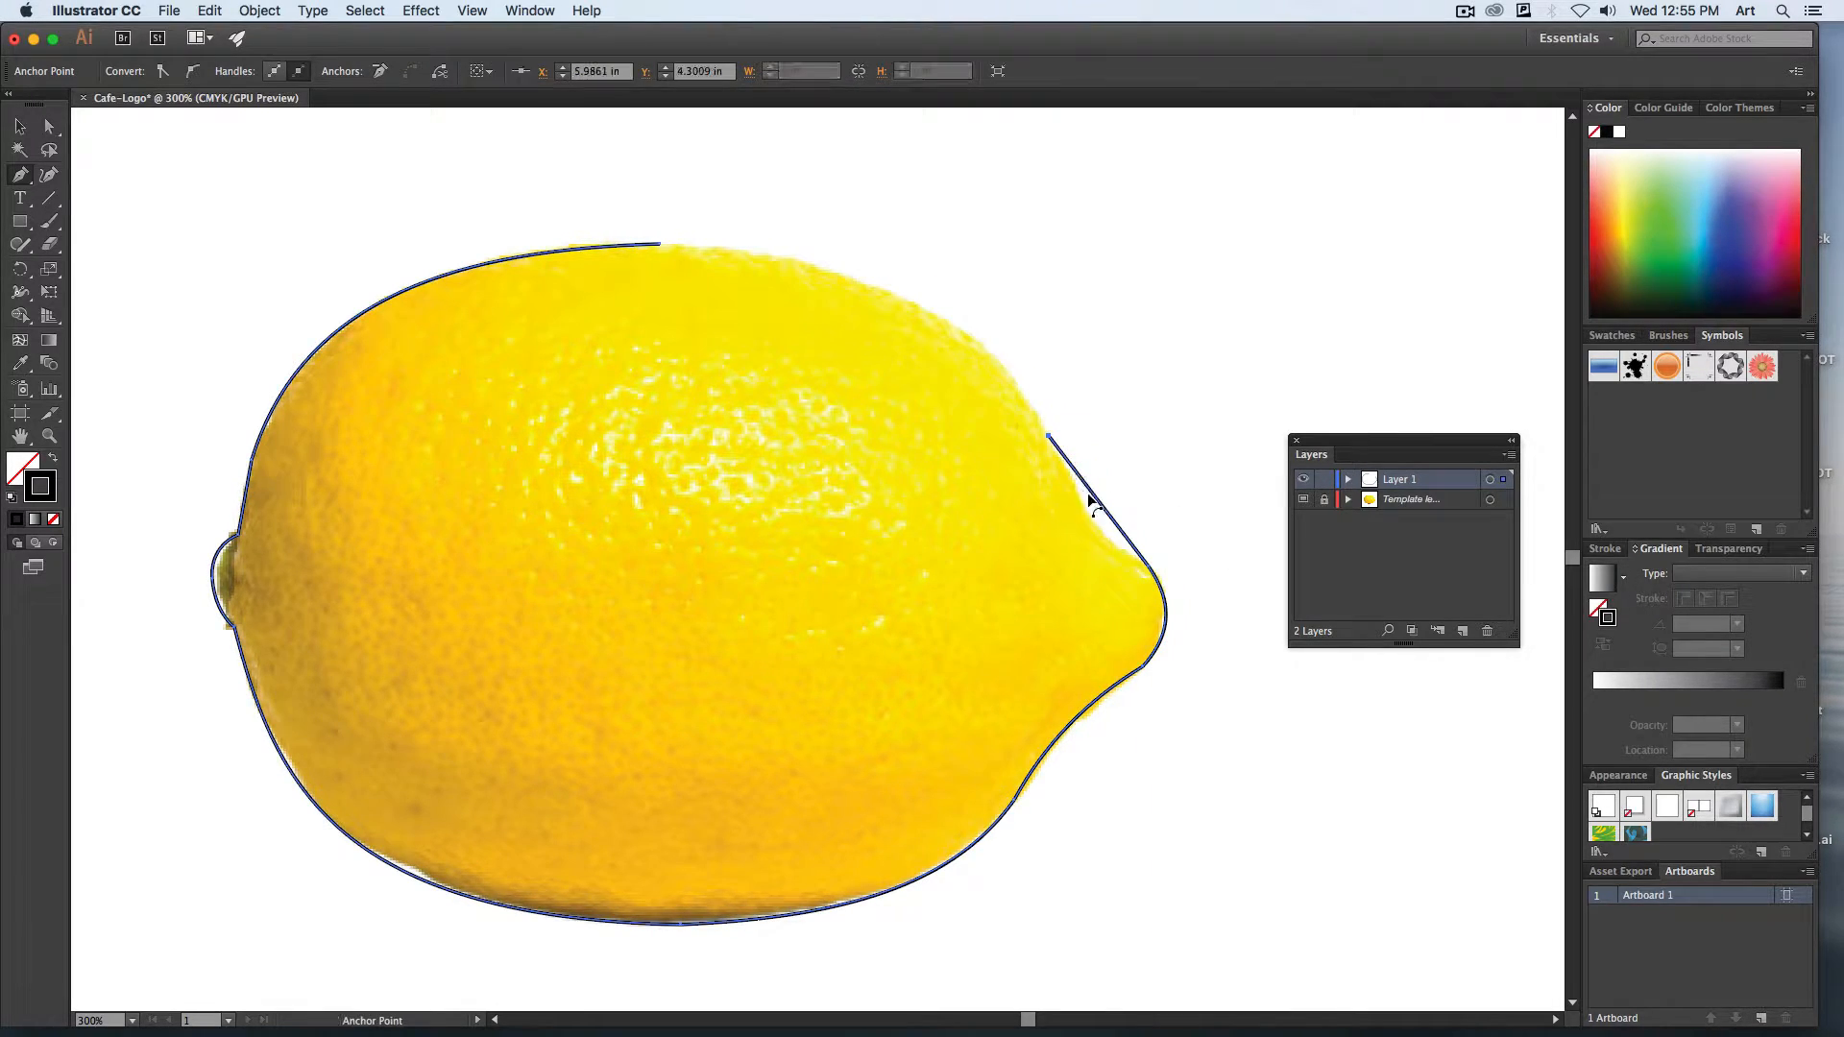
key("alt")
left_click_drag(1099, 502, 1093, 523)
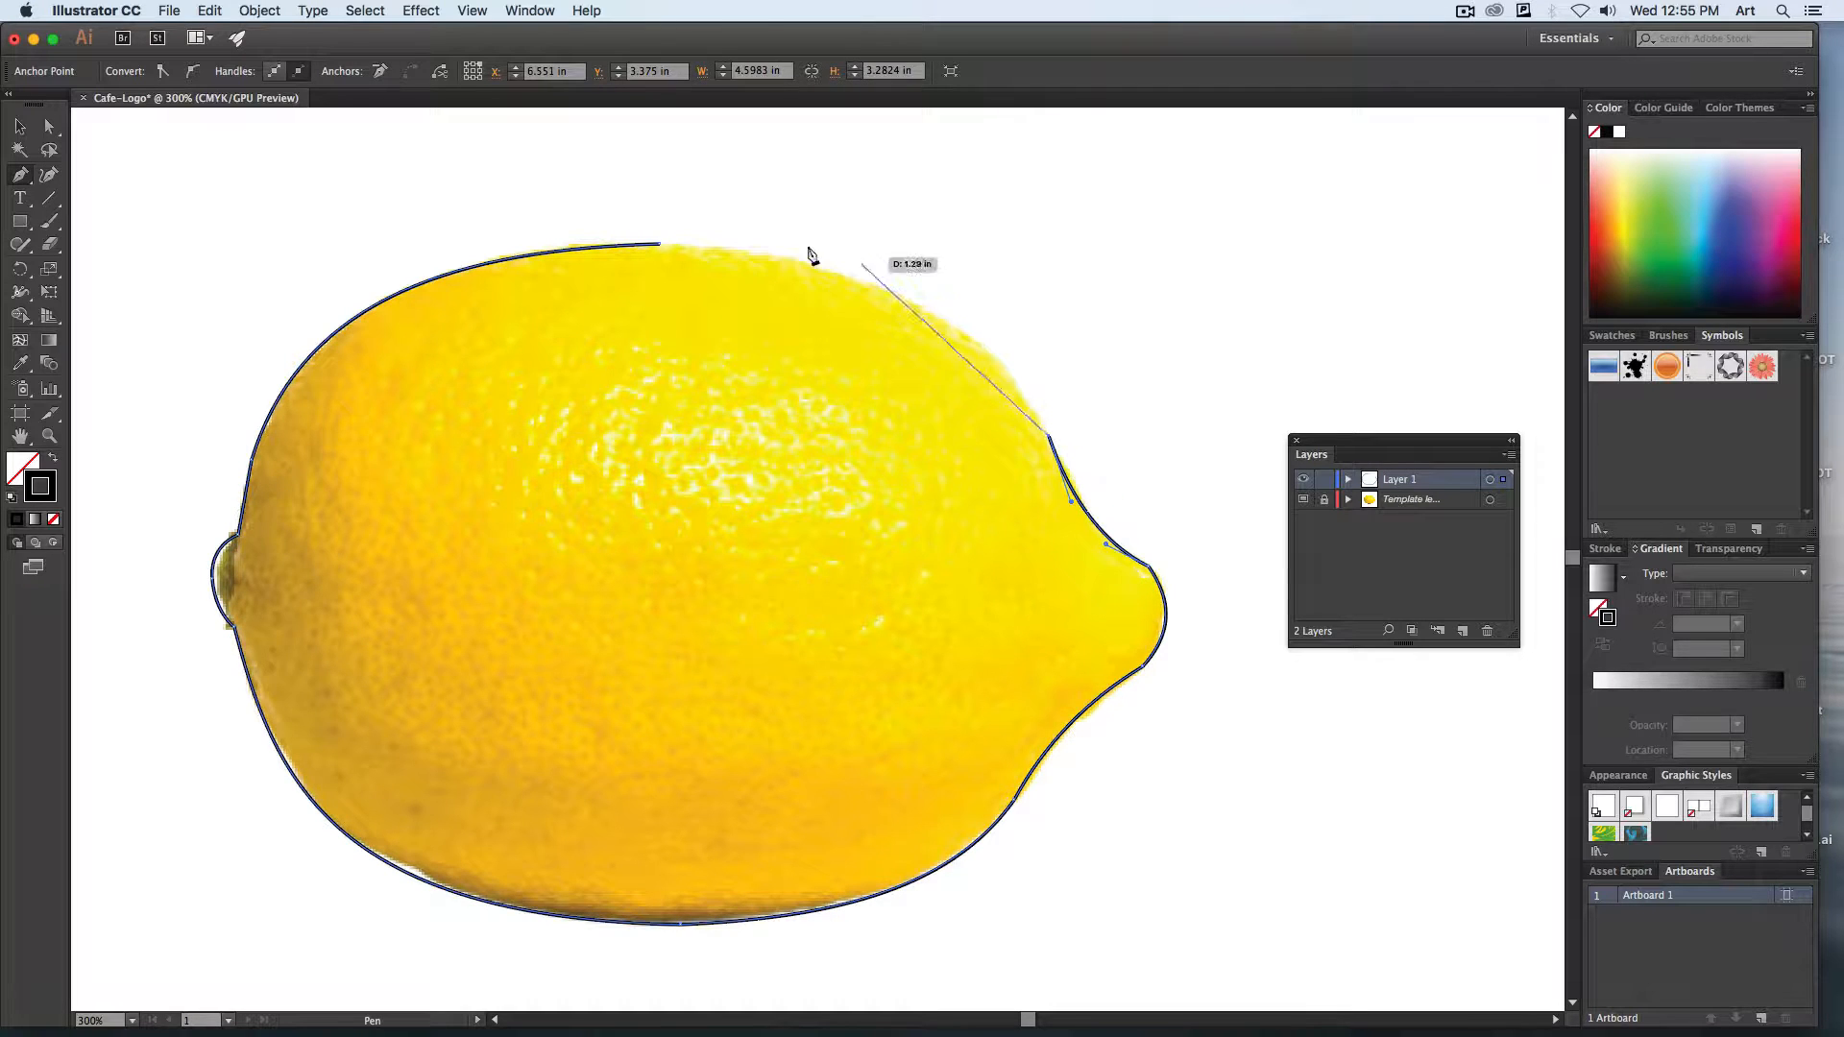
left_click(659, 244)
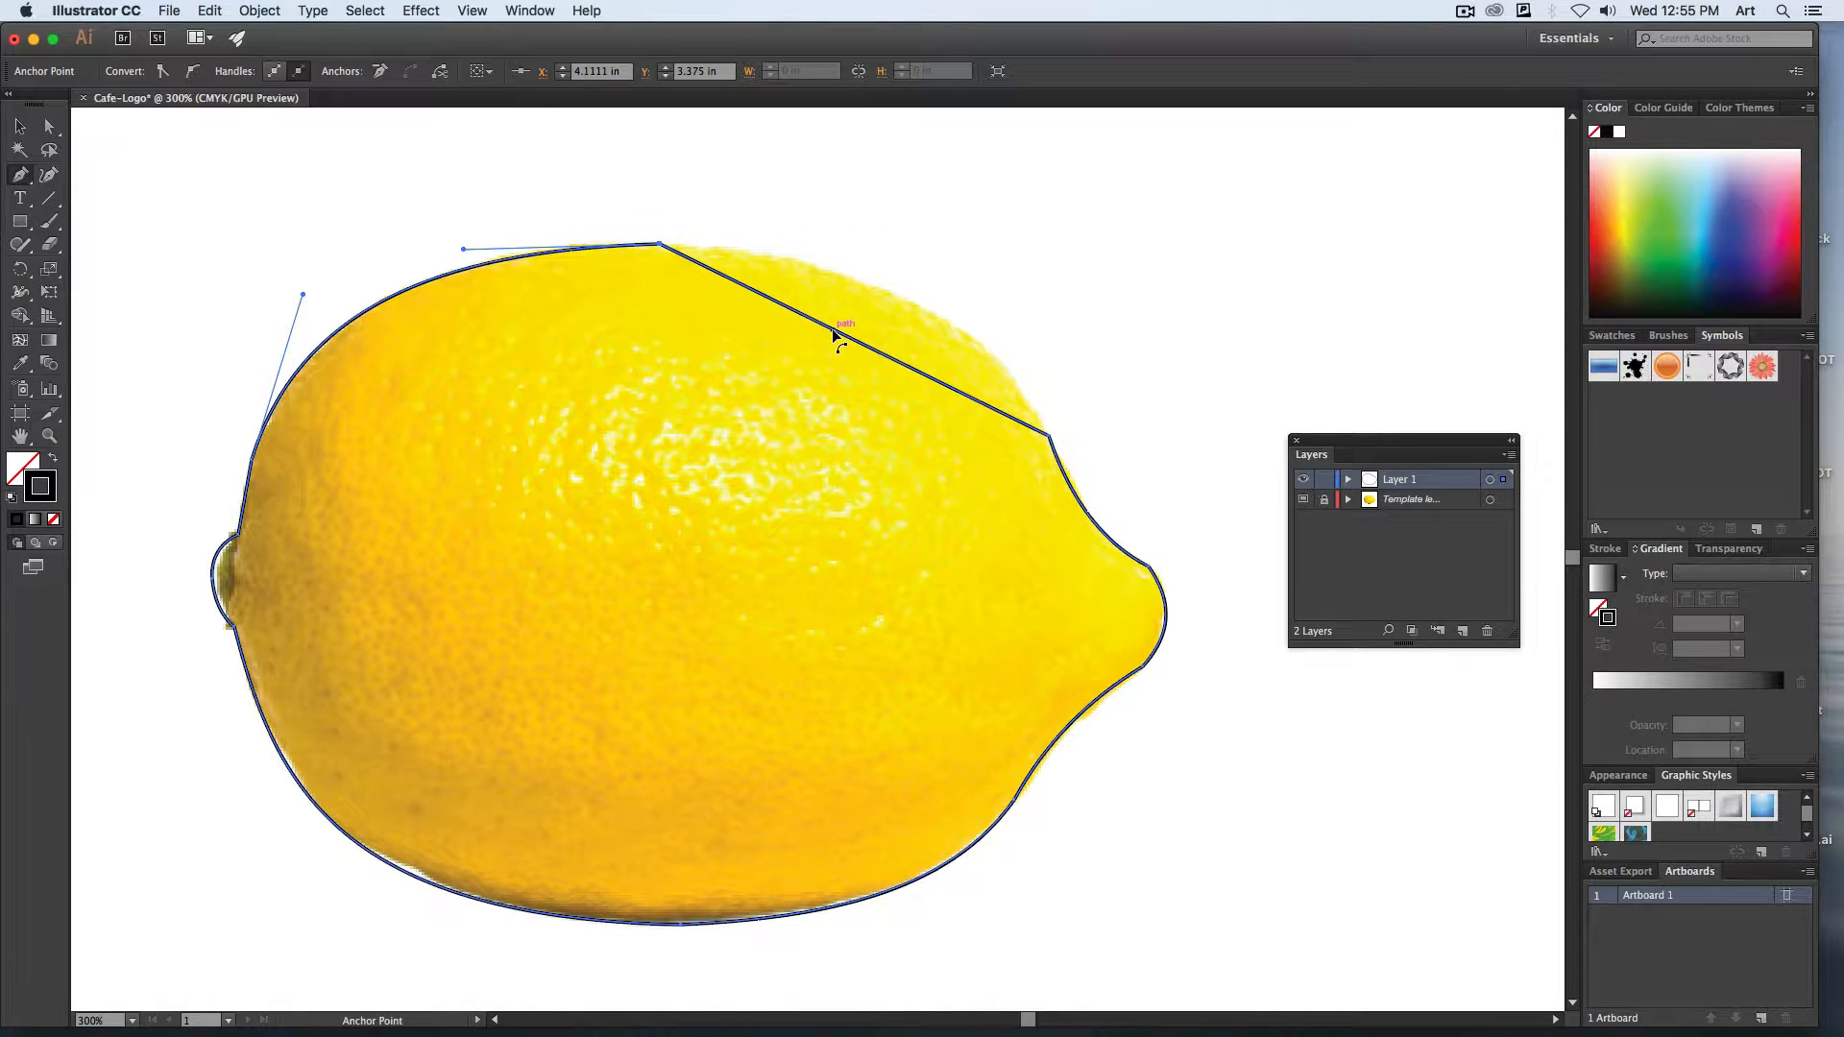
left_click_drag(836, 330, 880, 286)
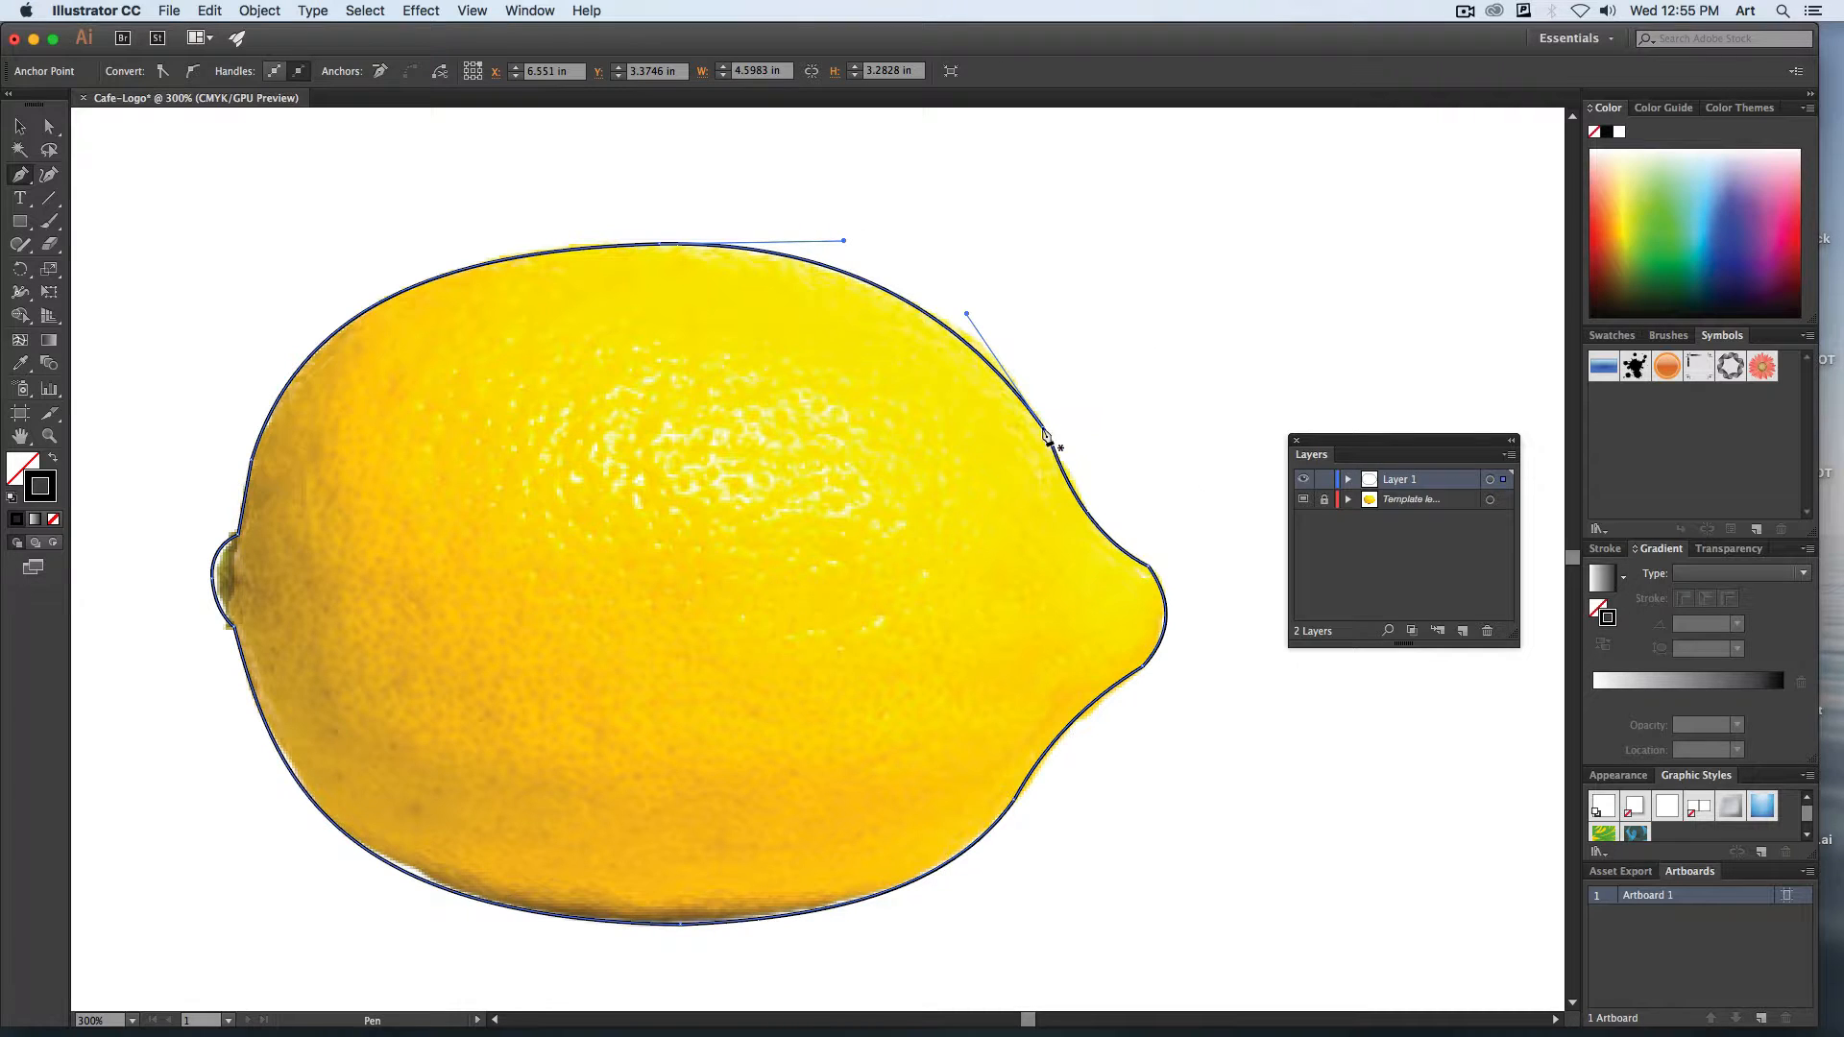
Smooth the outline's corners above and around the lemon's right tip with the Smooth tool, and deselect the path.
left_click(51, 248)
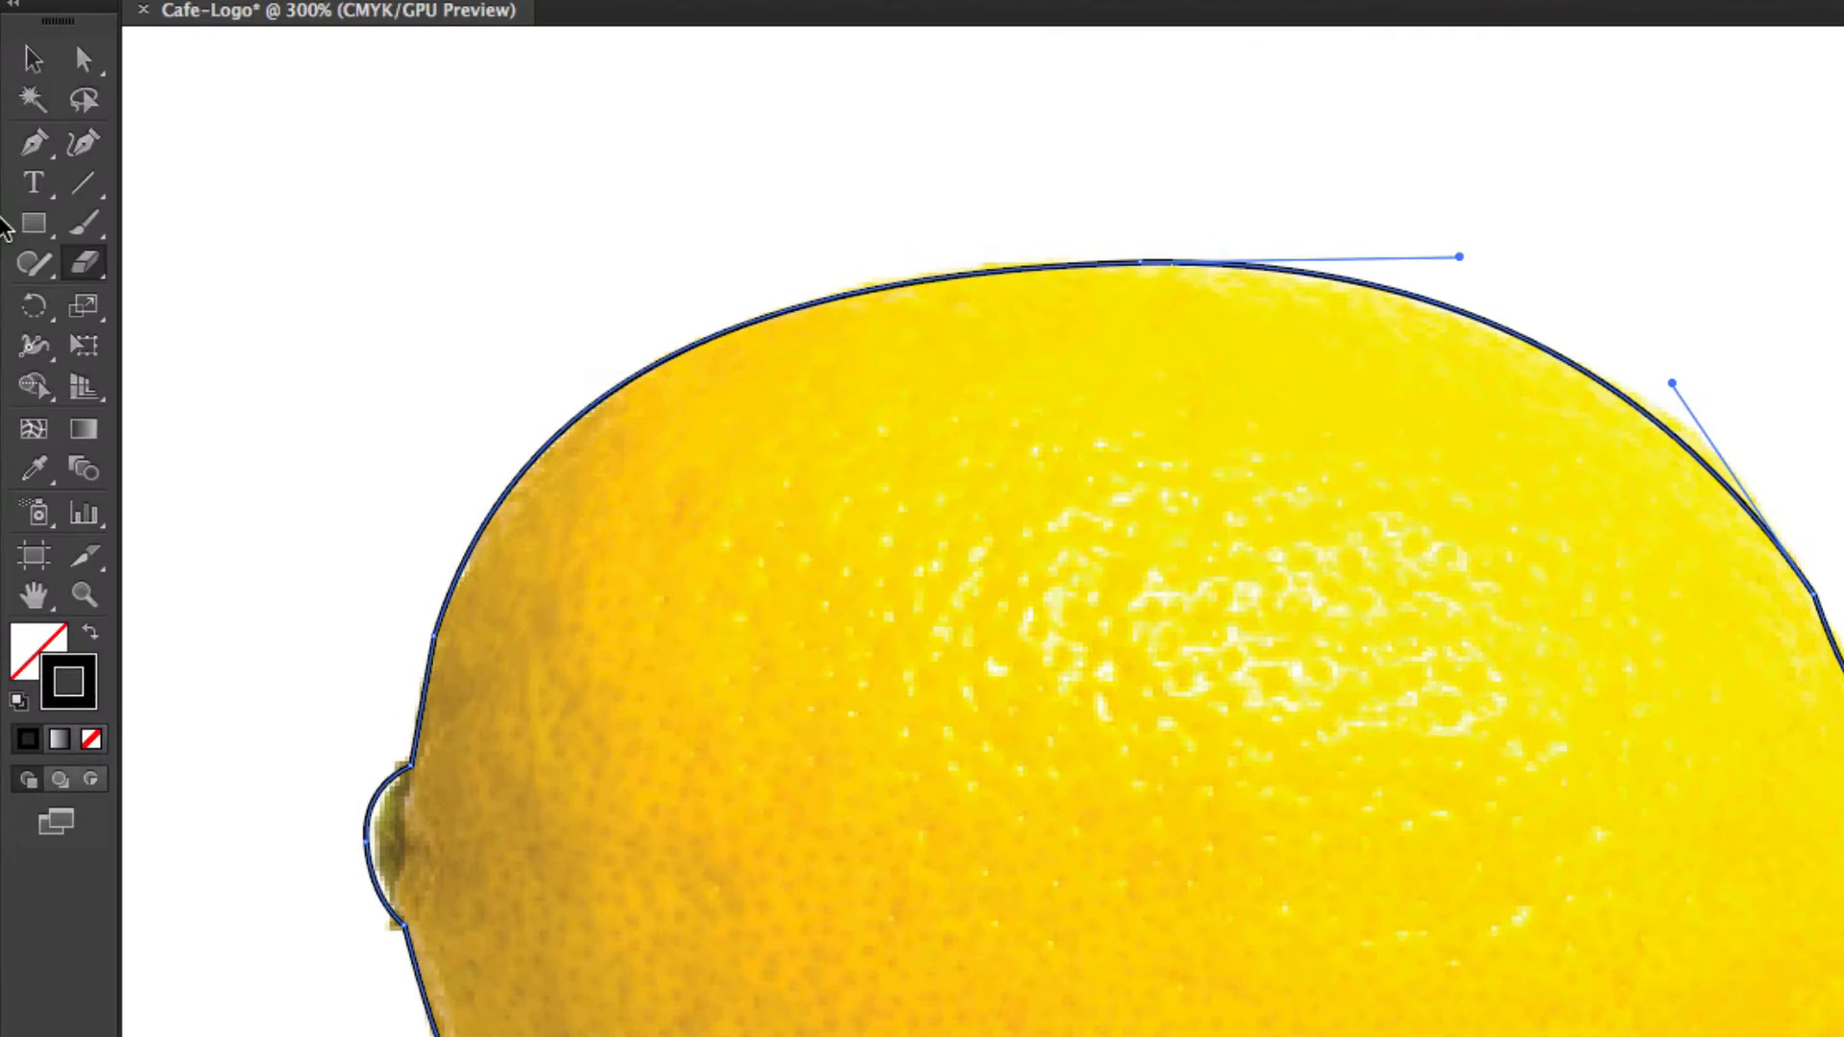
left_click_drag(40, 263, 215, 344)
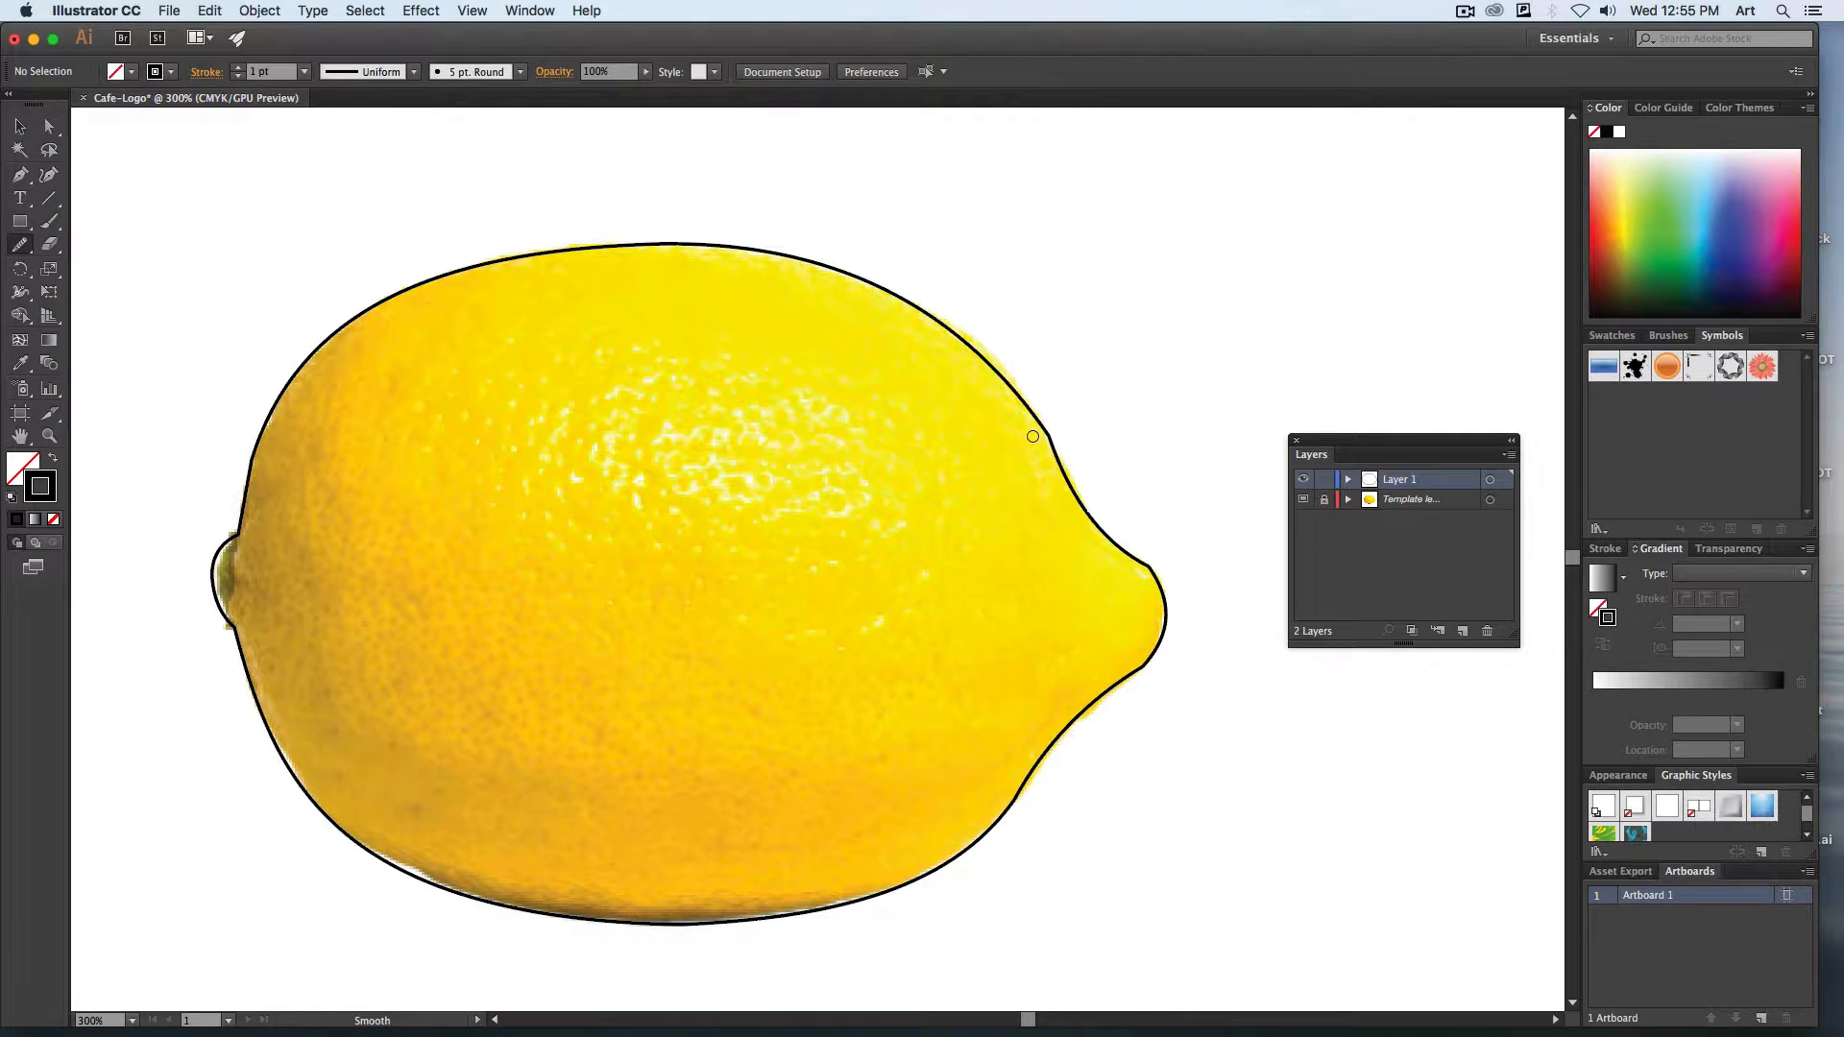
left_click(1053, 456, "super")
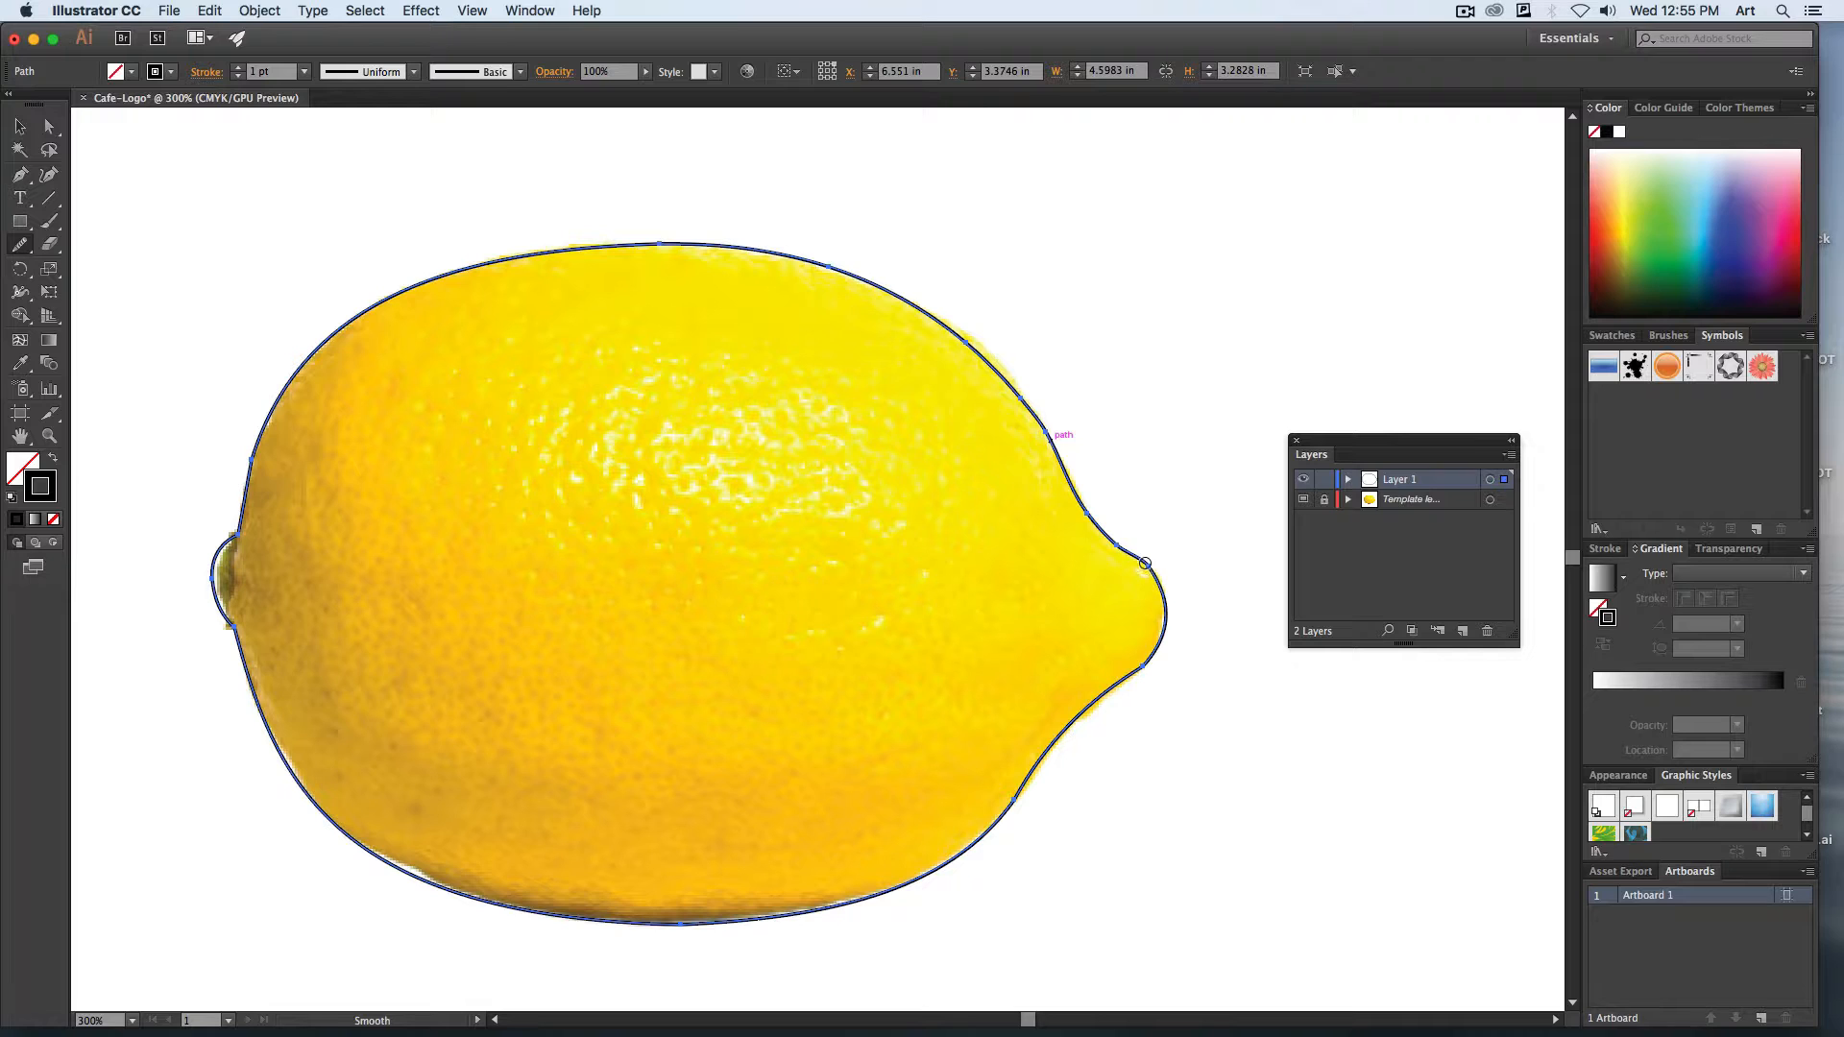
left_click_drag(1145, 563, 1164, 615)
left_click(995, 606, "super")
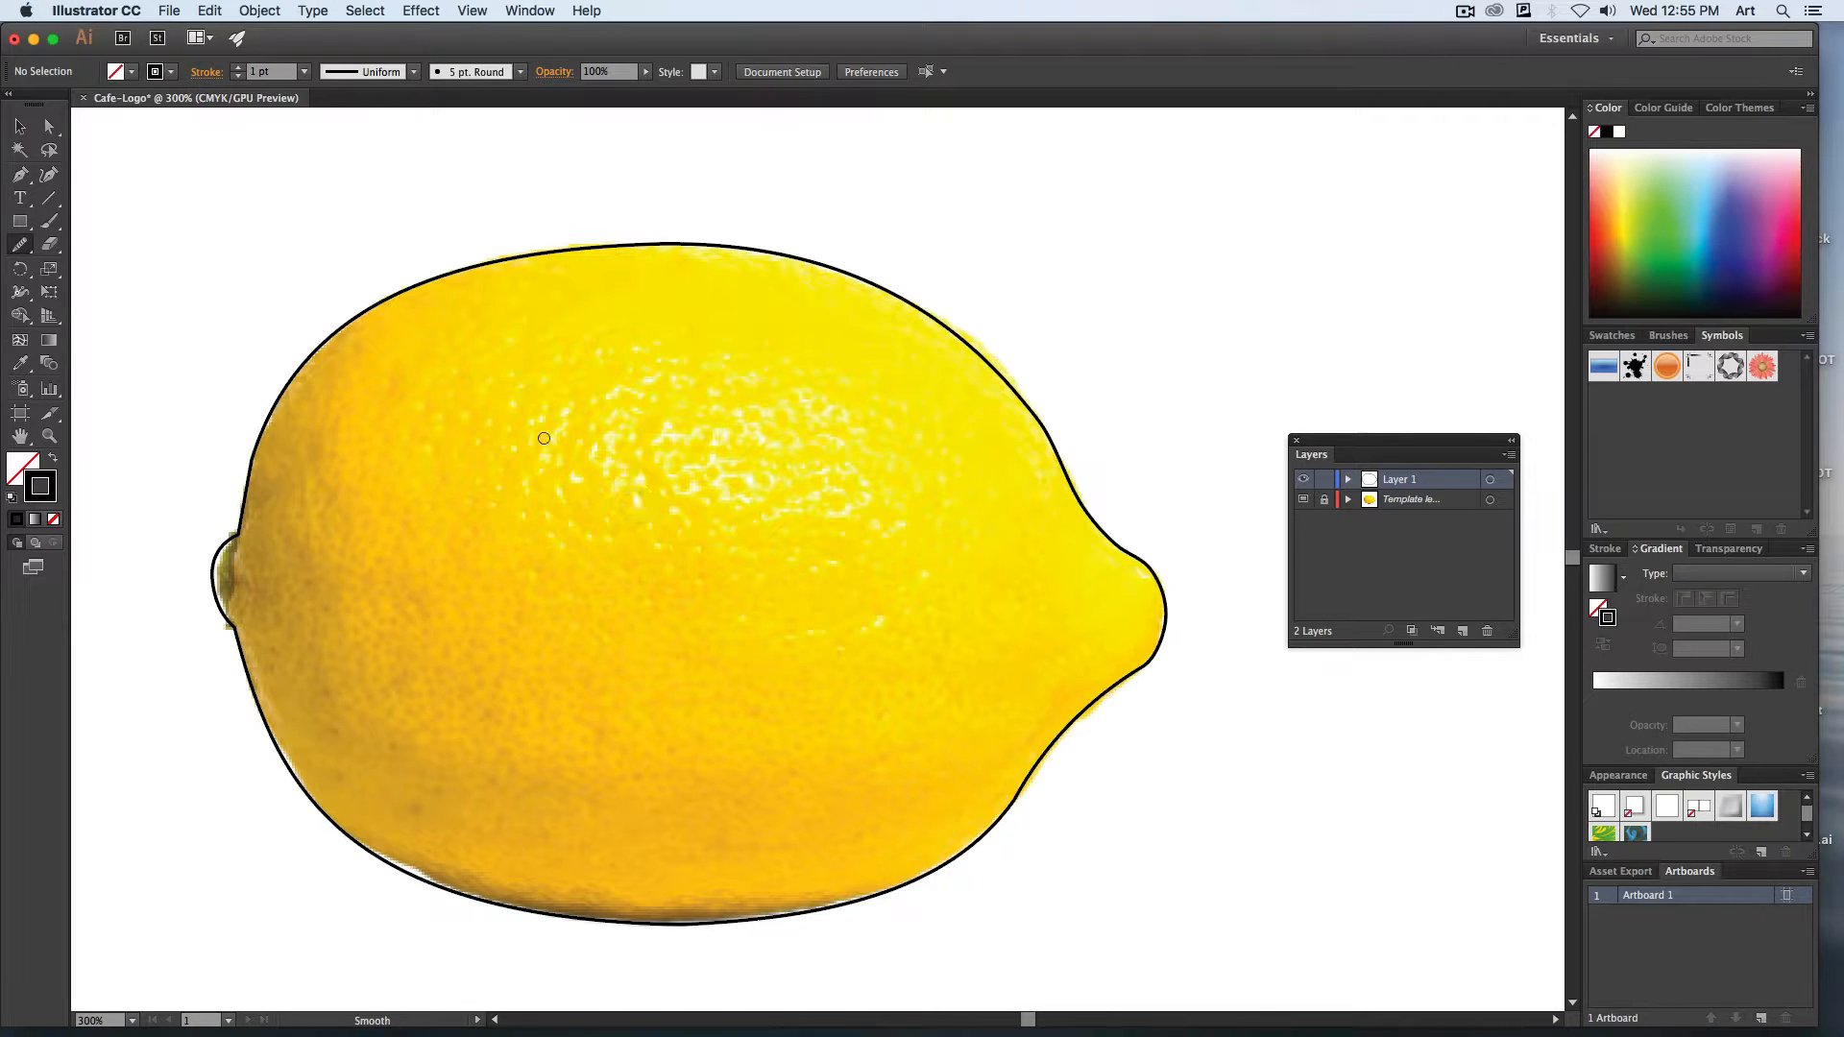
Select the lemon outline and fill it with a yellow sampled from the middle of the lemon photo using the Eyedropper.
left_click(23, 119)
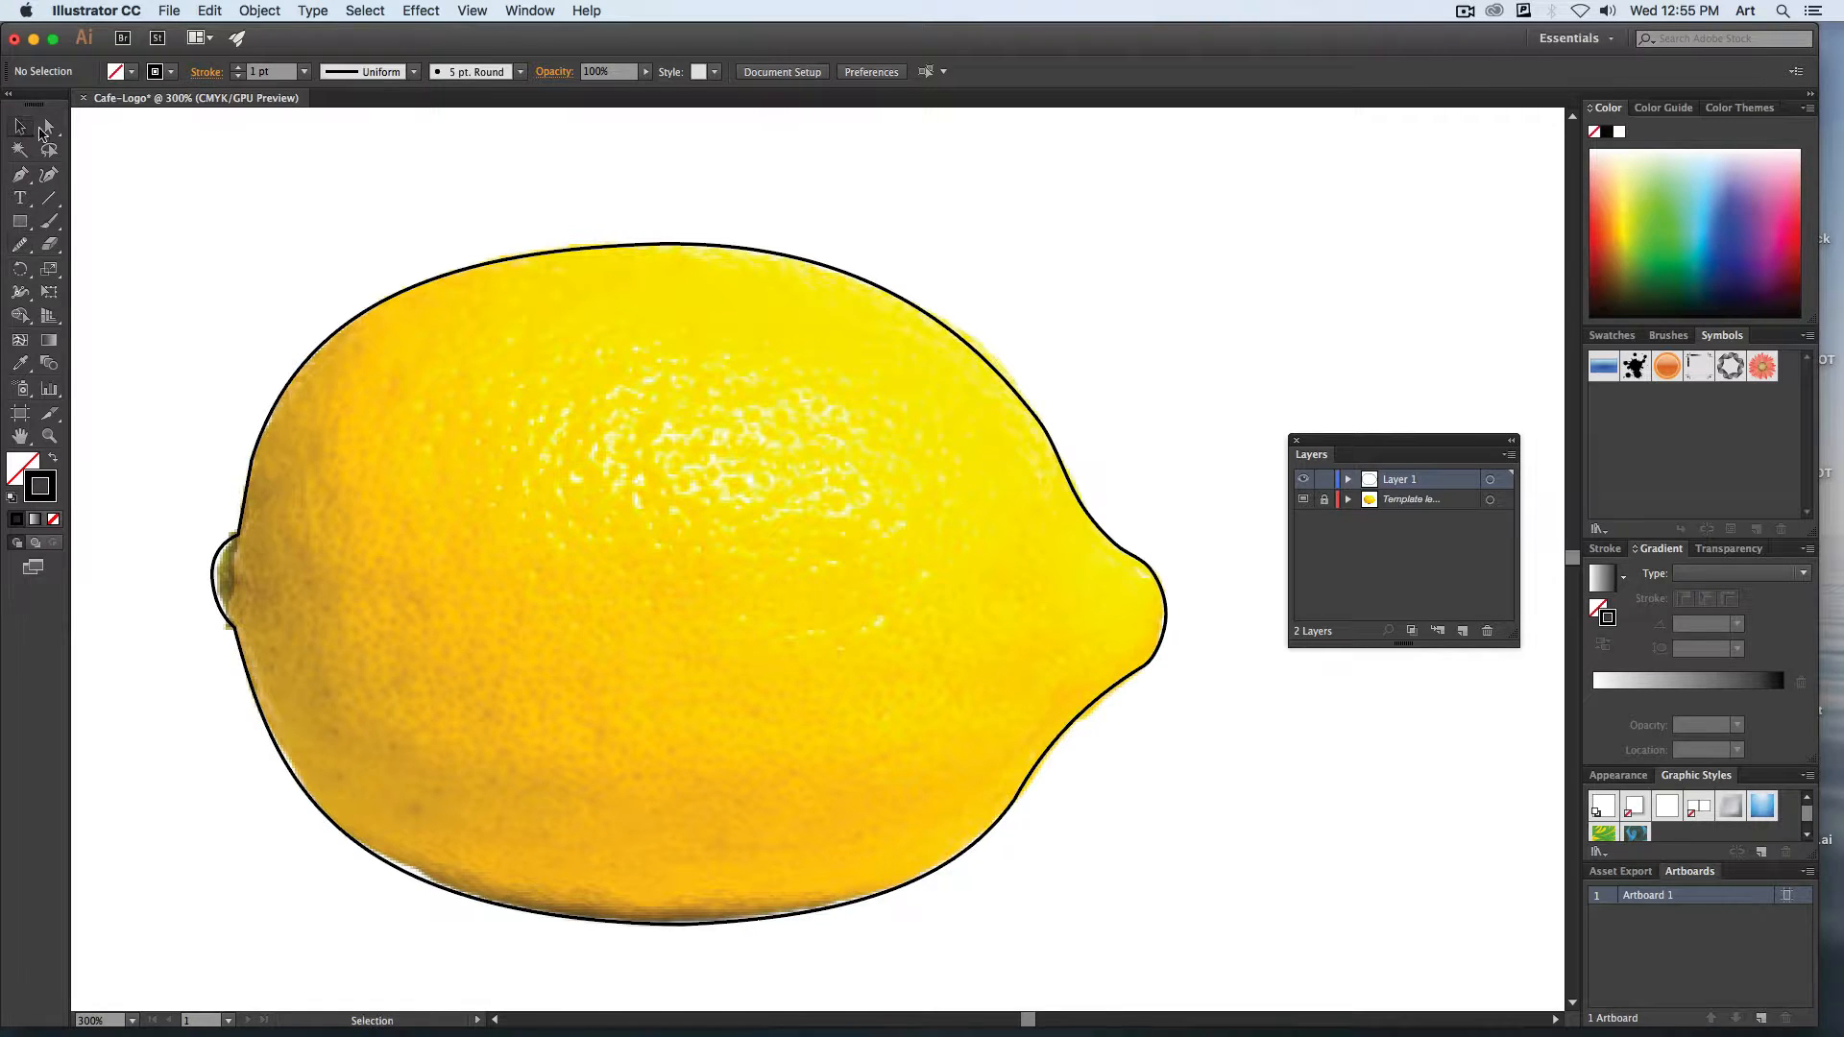
left_click(363, 315)
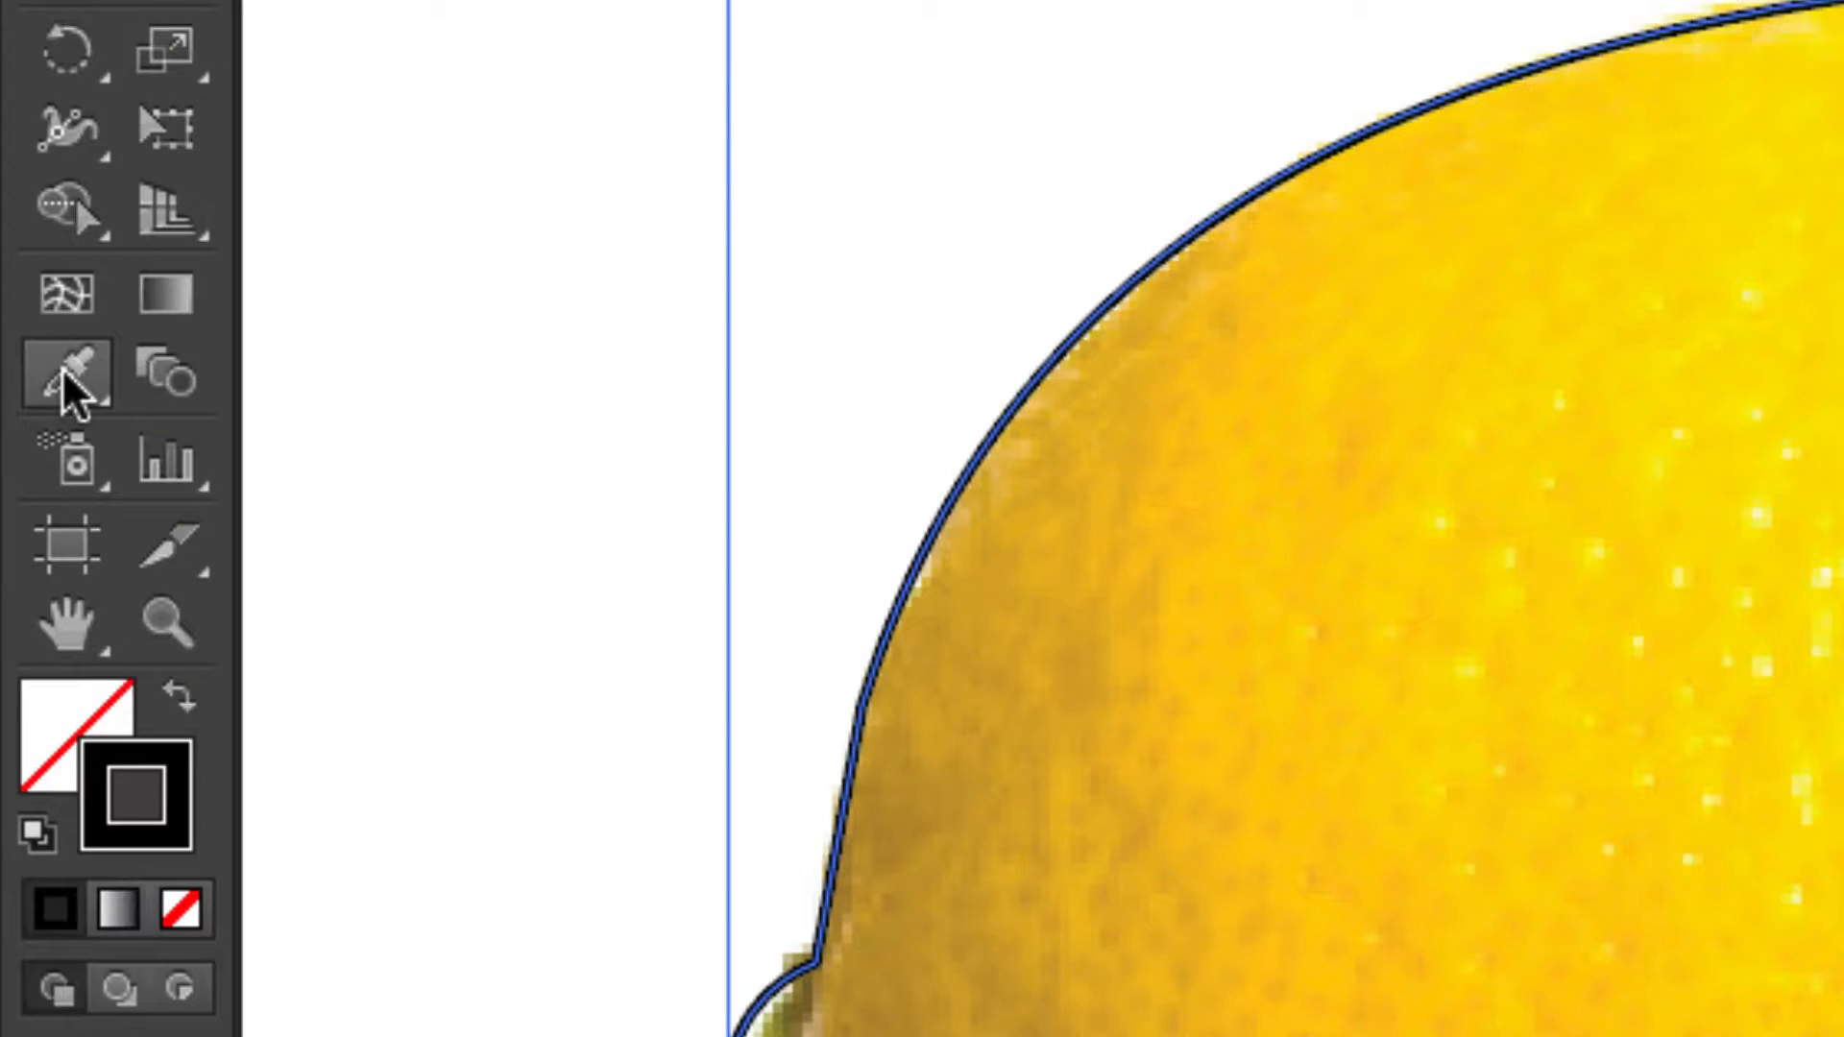
left_click(66, 376)
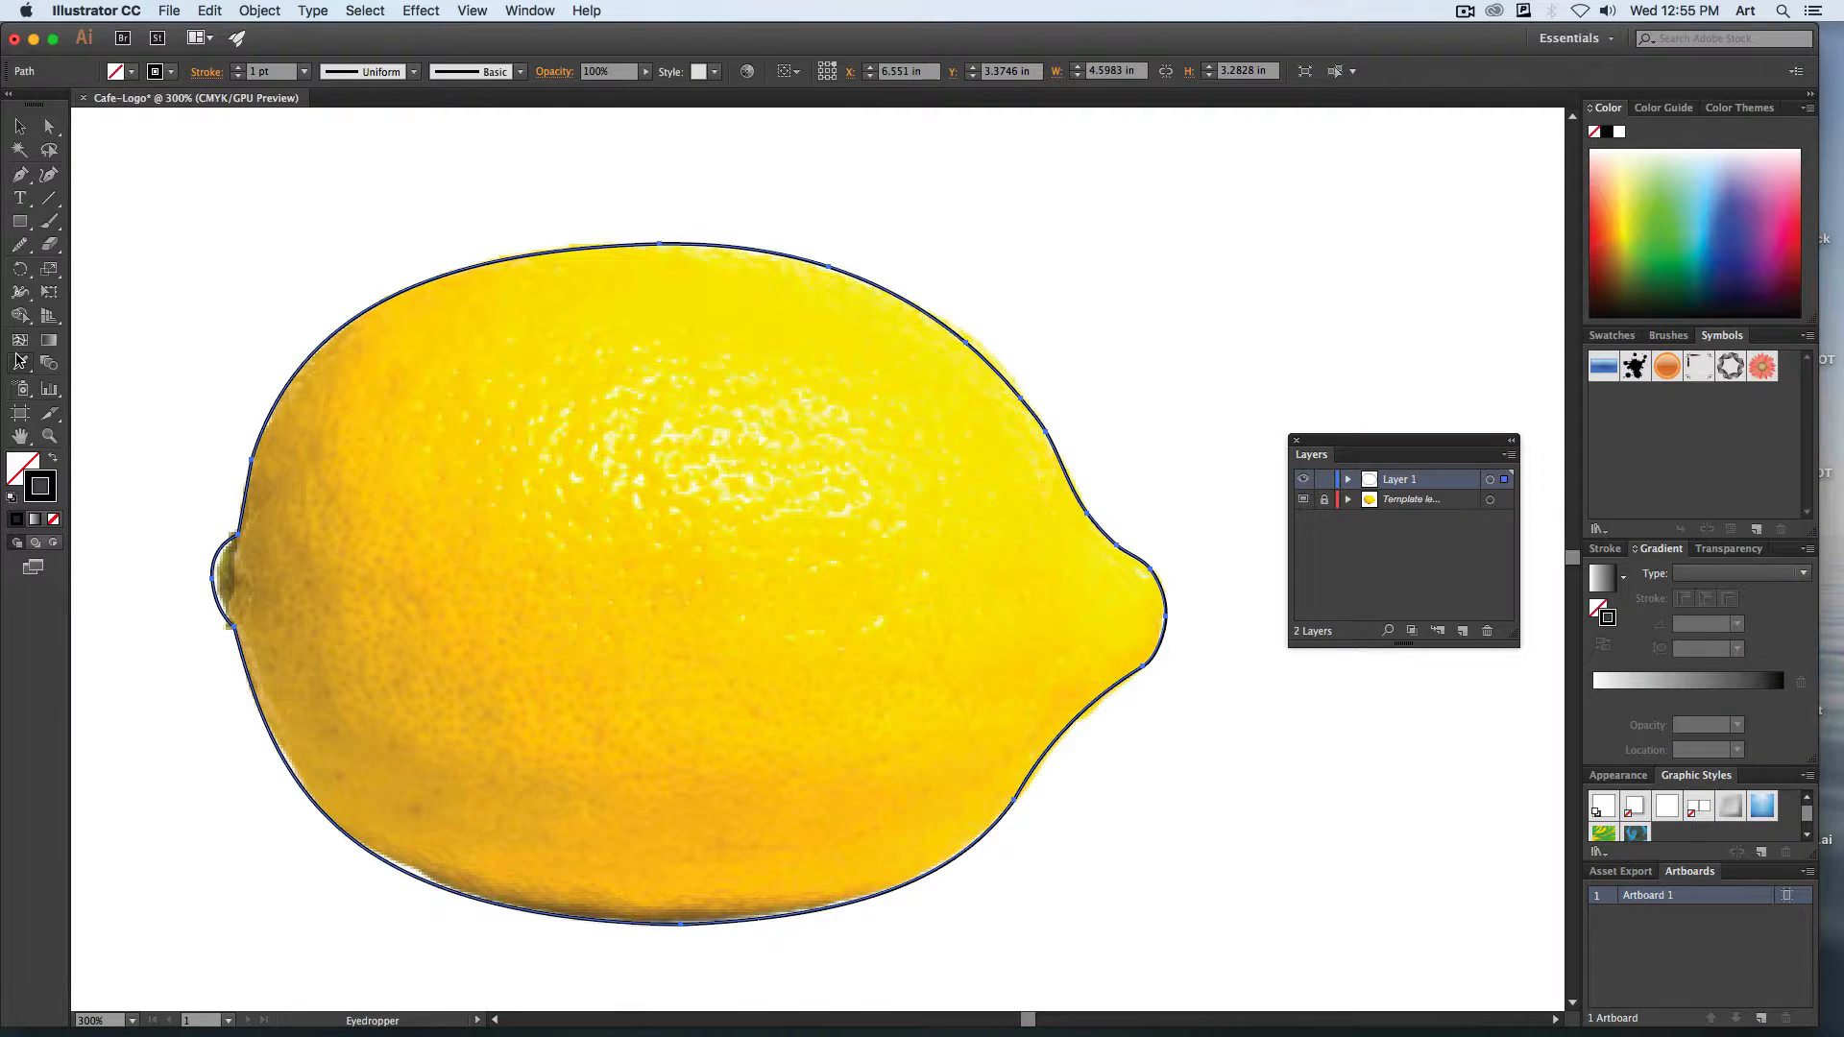
left_click(631, 575)
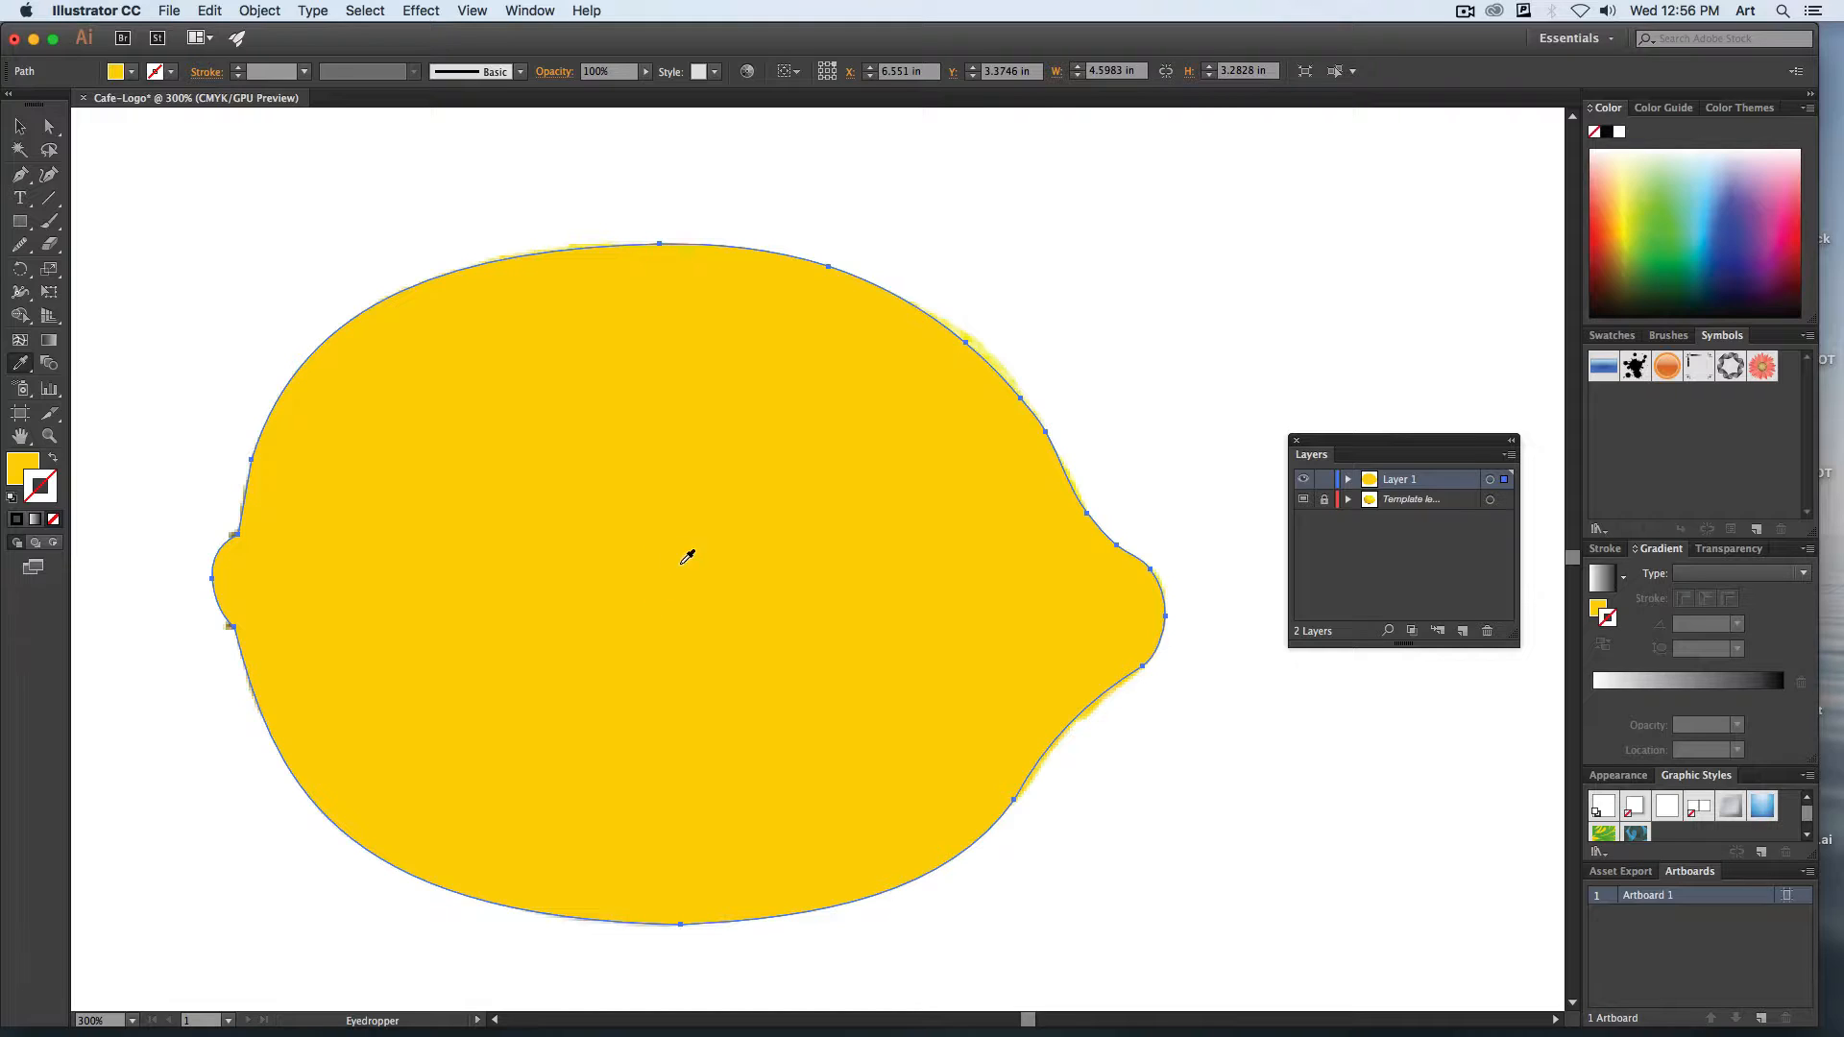
Convert the lemon shape to a gradient mesh with 8 rows, 7 columns and Flat appearance, and activate the Direct Selection tool.
left_click(261, 12)
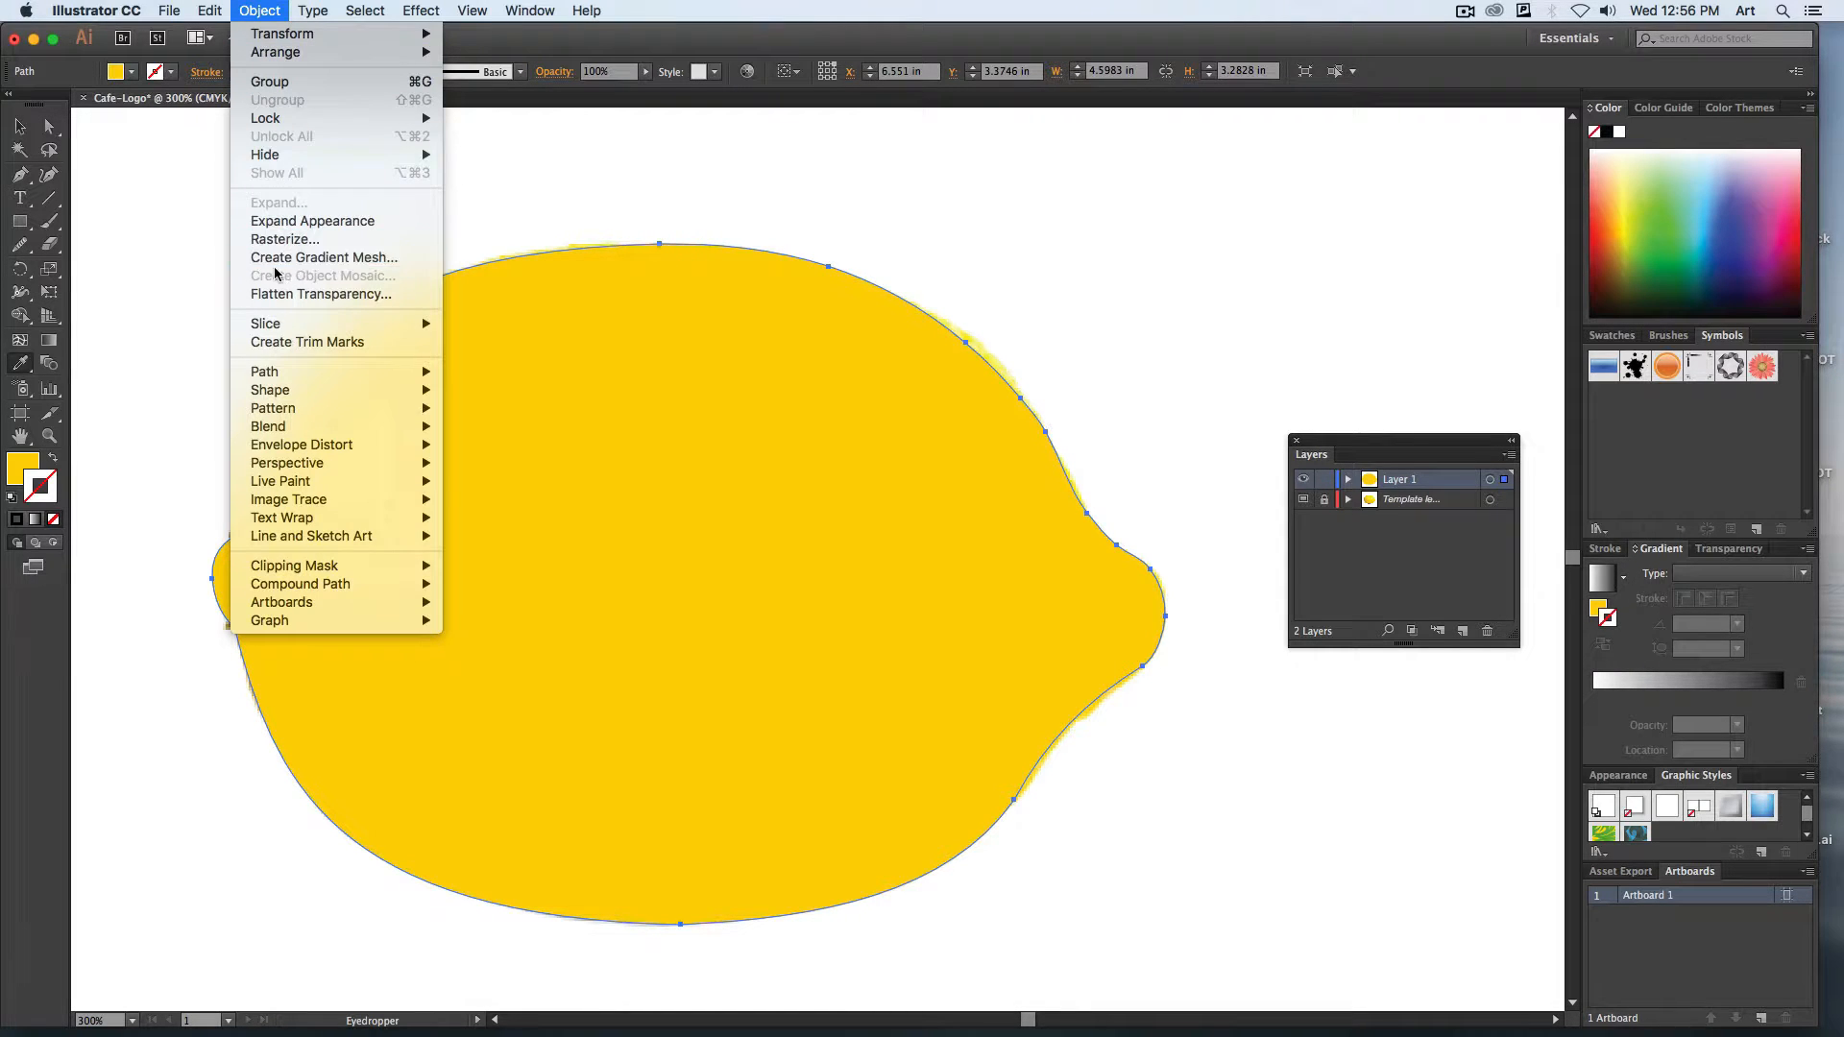
left_click(314, 266)
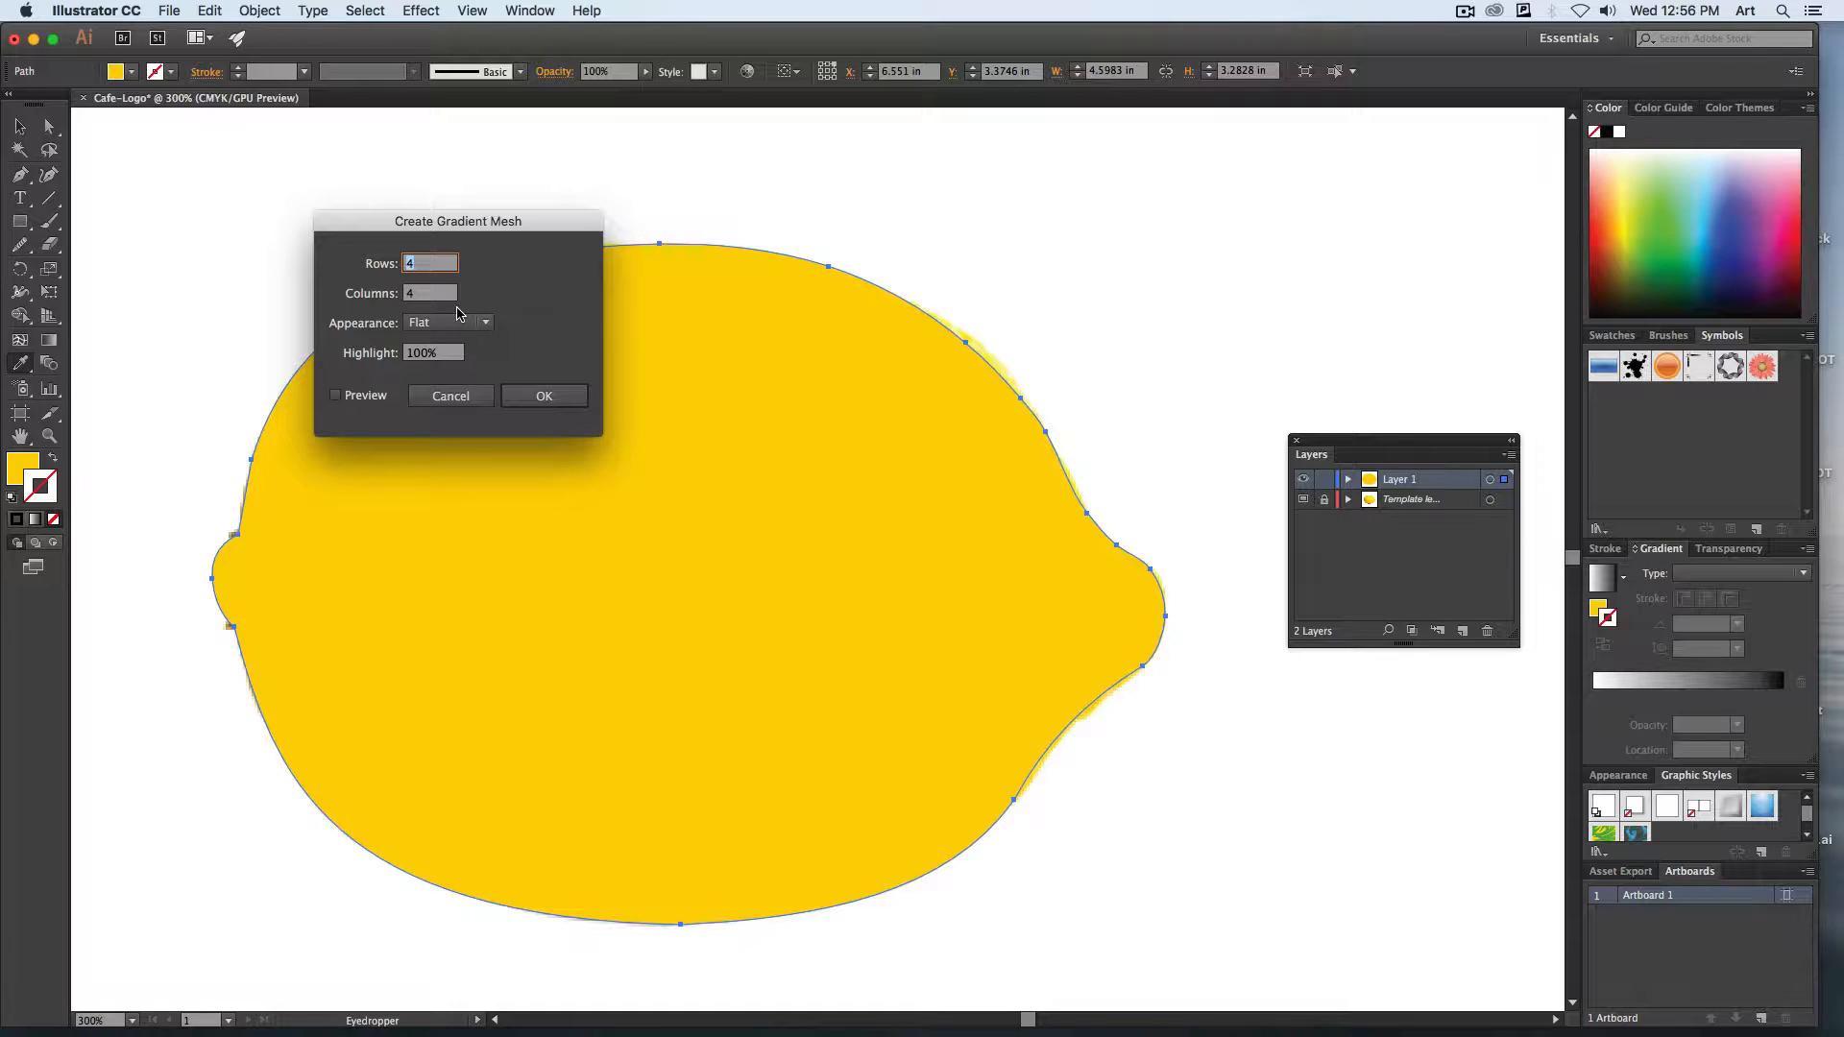
type("8")
key("Tab")
type("7")
left_click(373, 396)
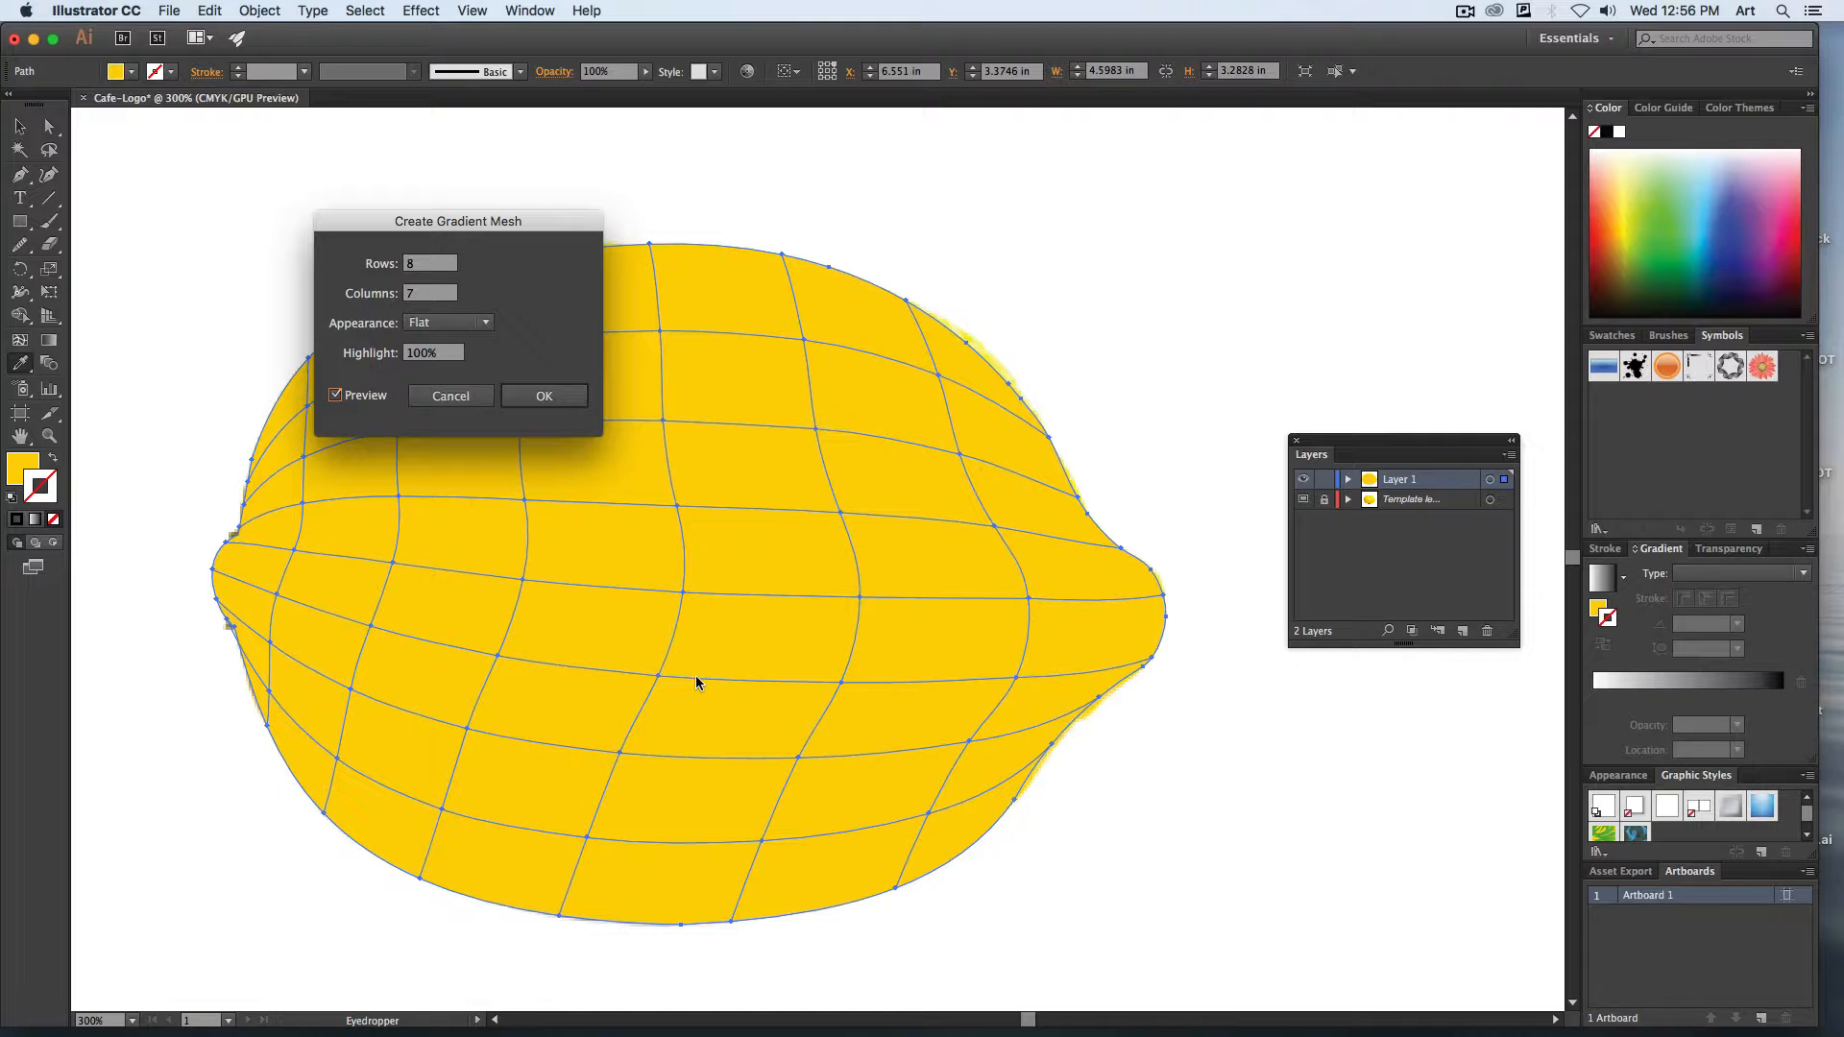
left_click(543, 396)
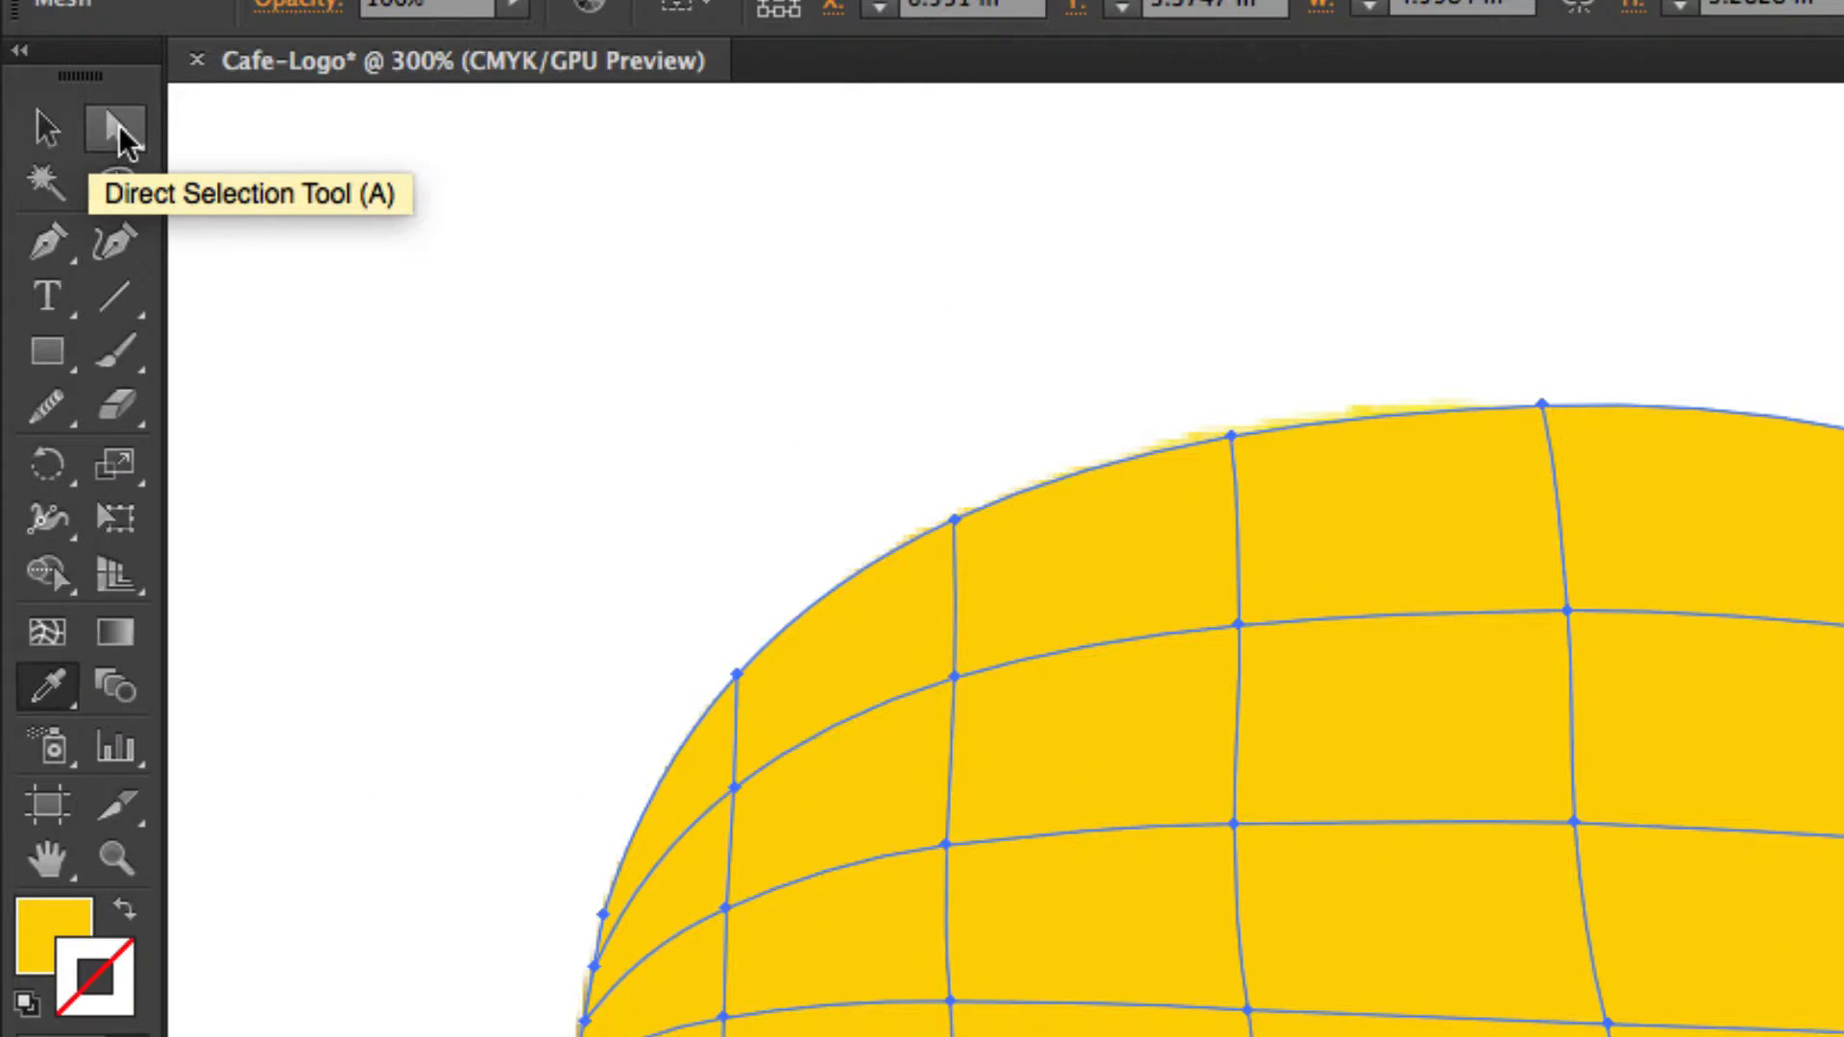
left_click(119, 124)
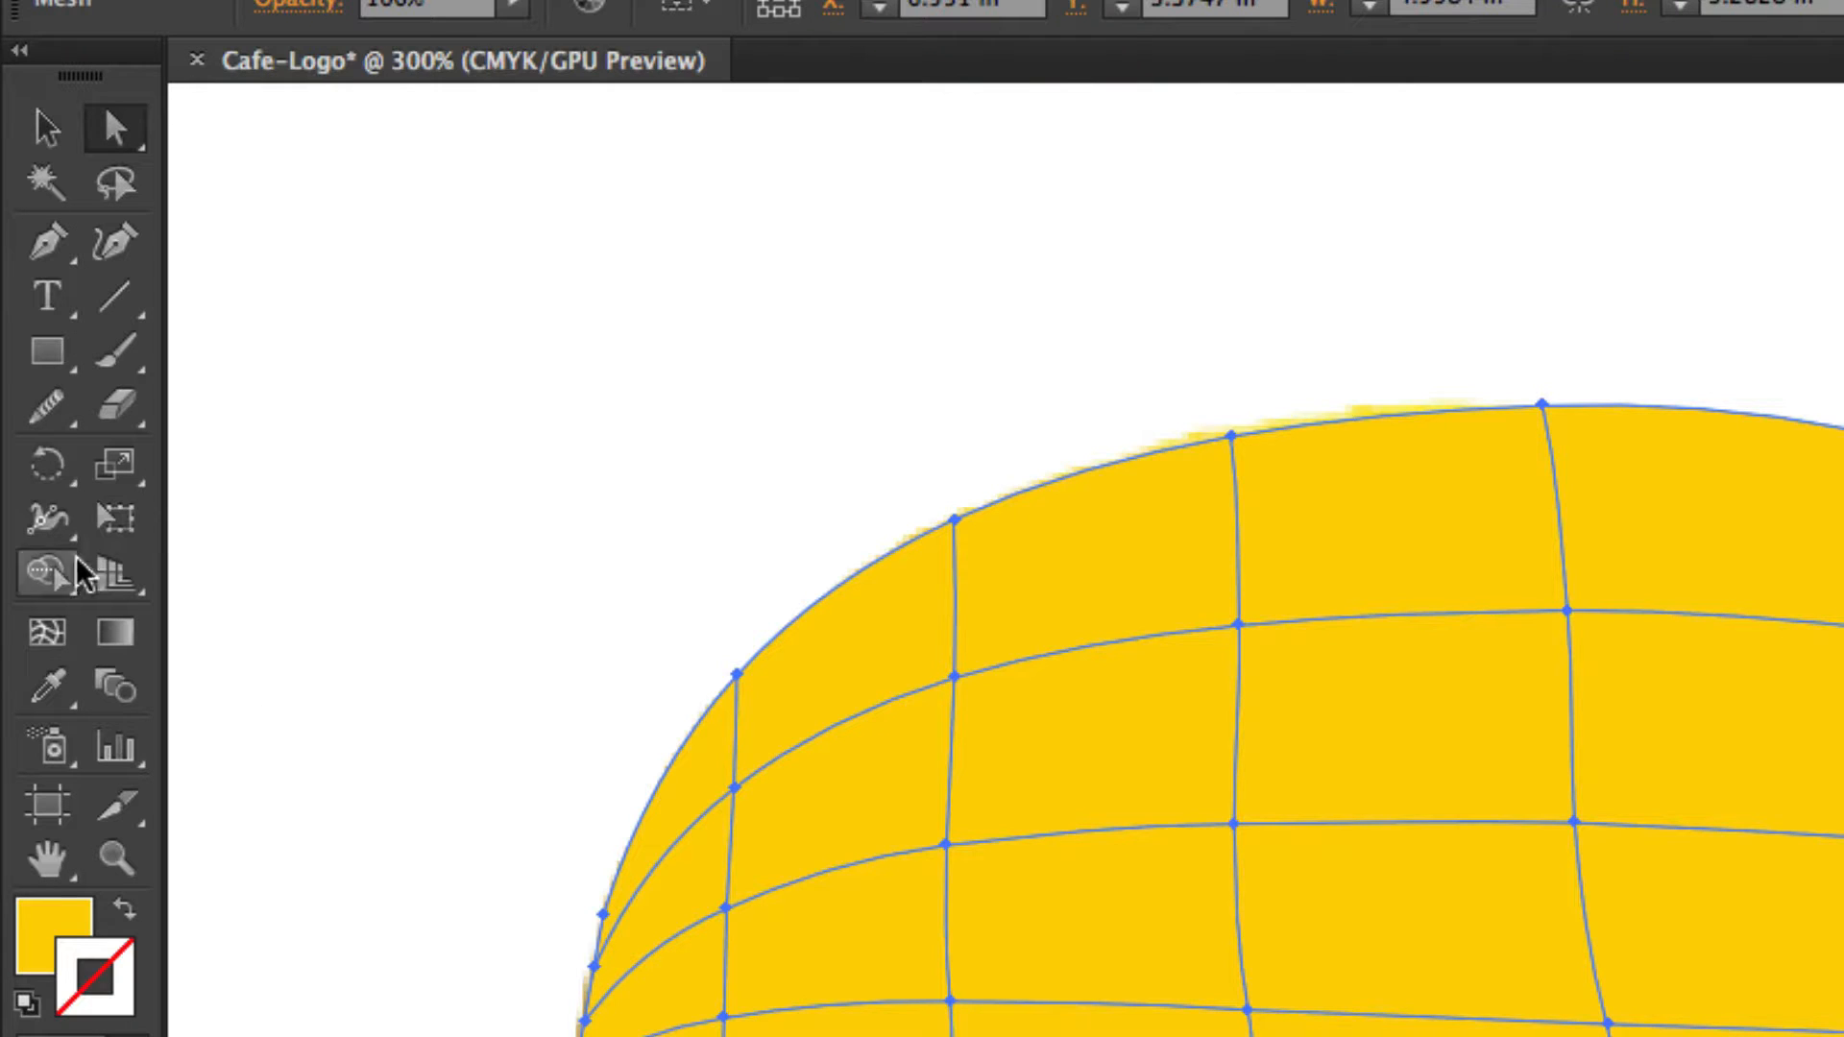
Activate the Eyedropper, select a mesh point on the lemon's upper-left edge, and switch Layer 1 to outline view to expose the photo.
left_click(48, 692)
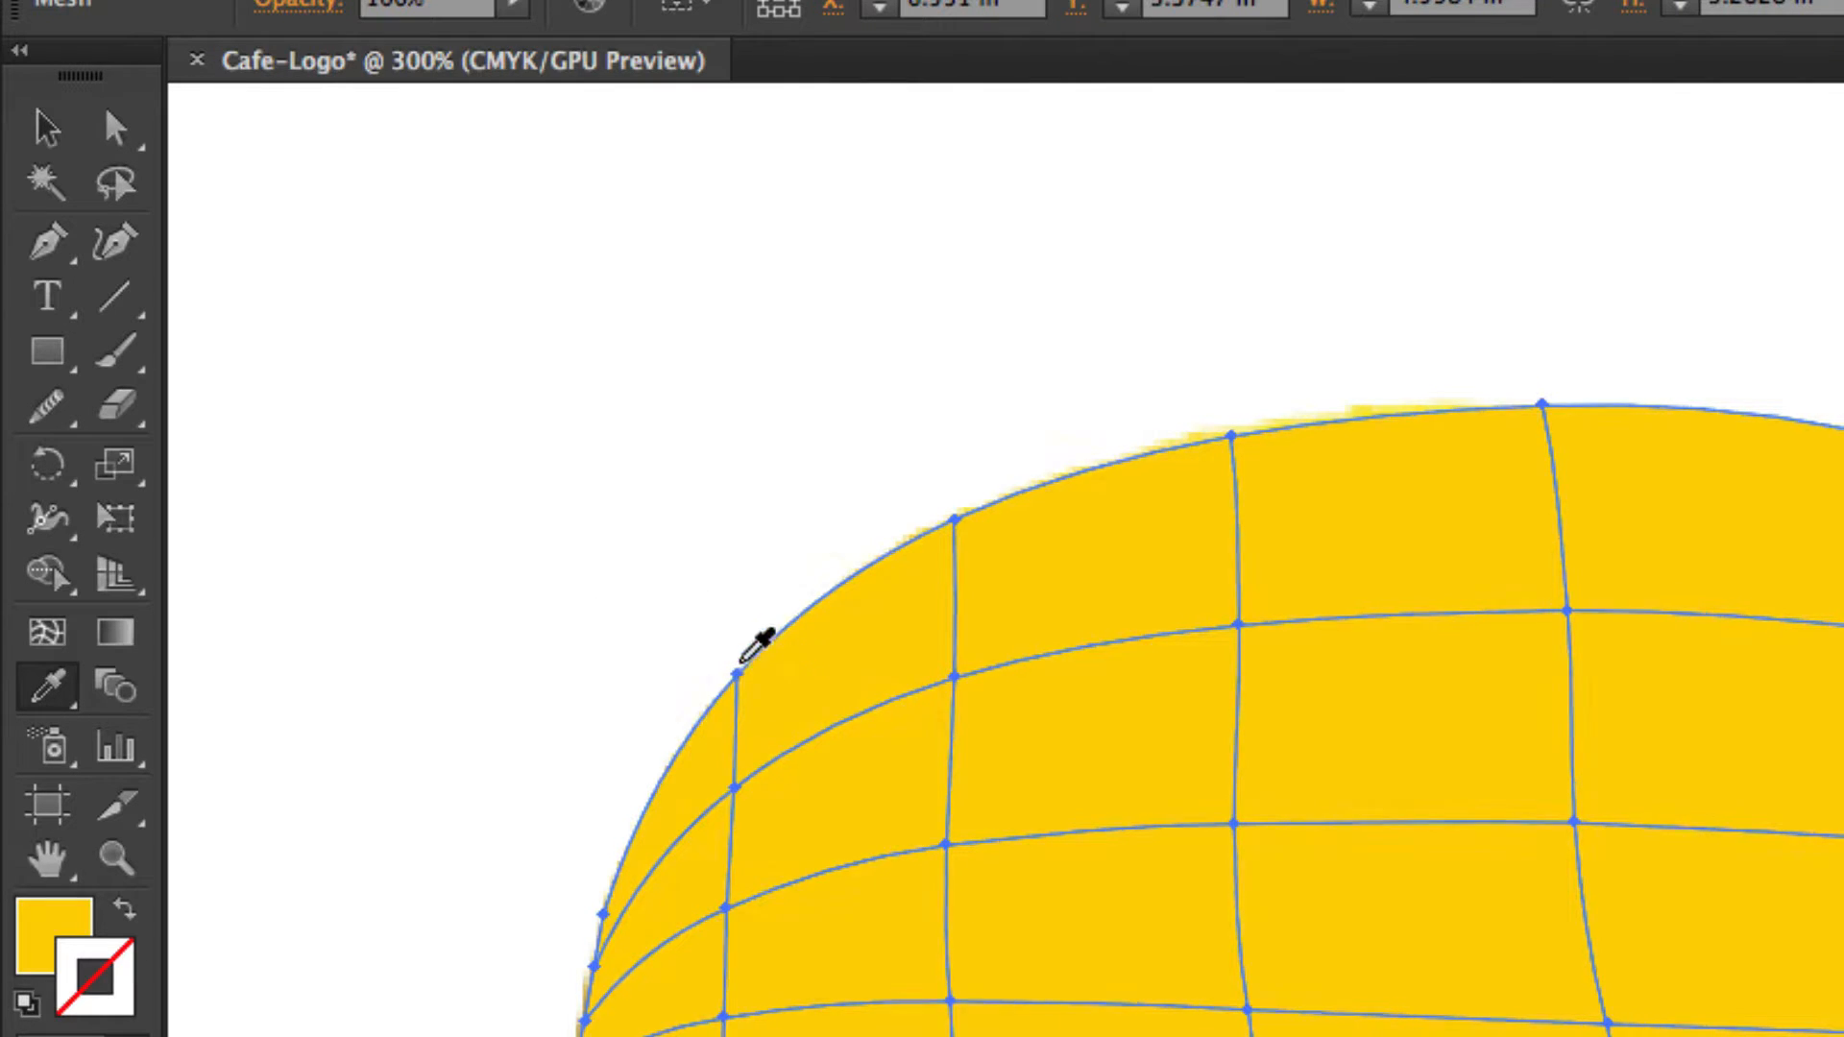
left_click(735, 676)
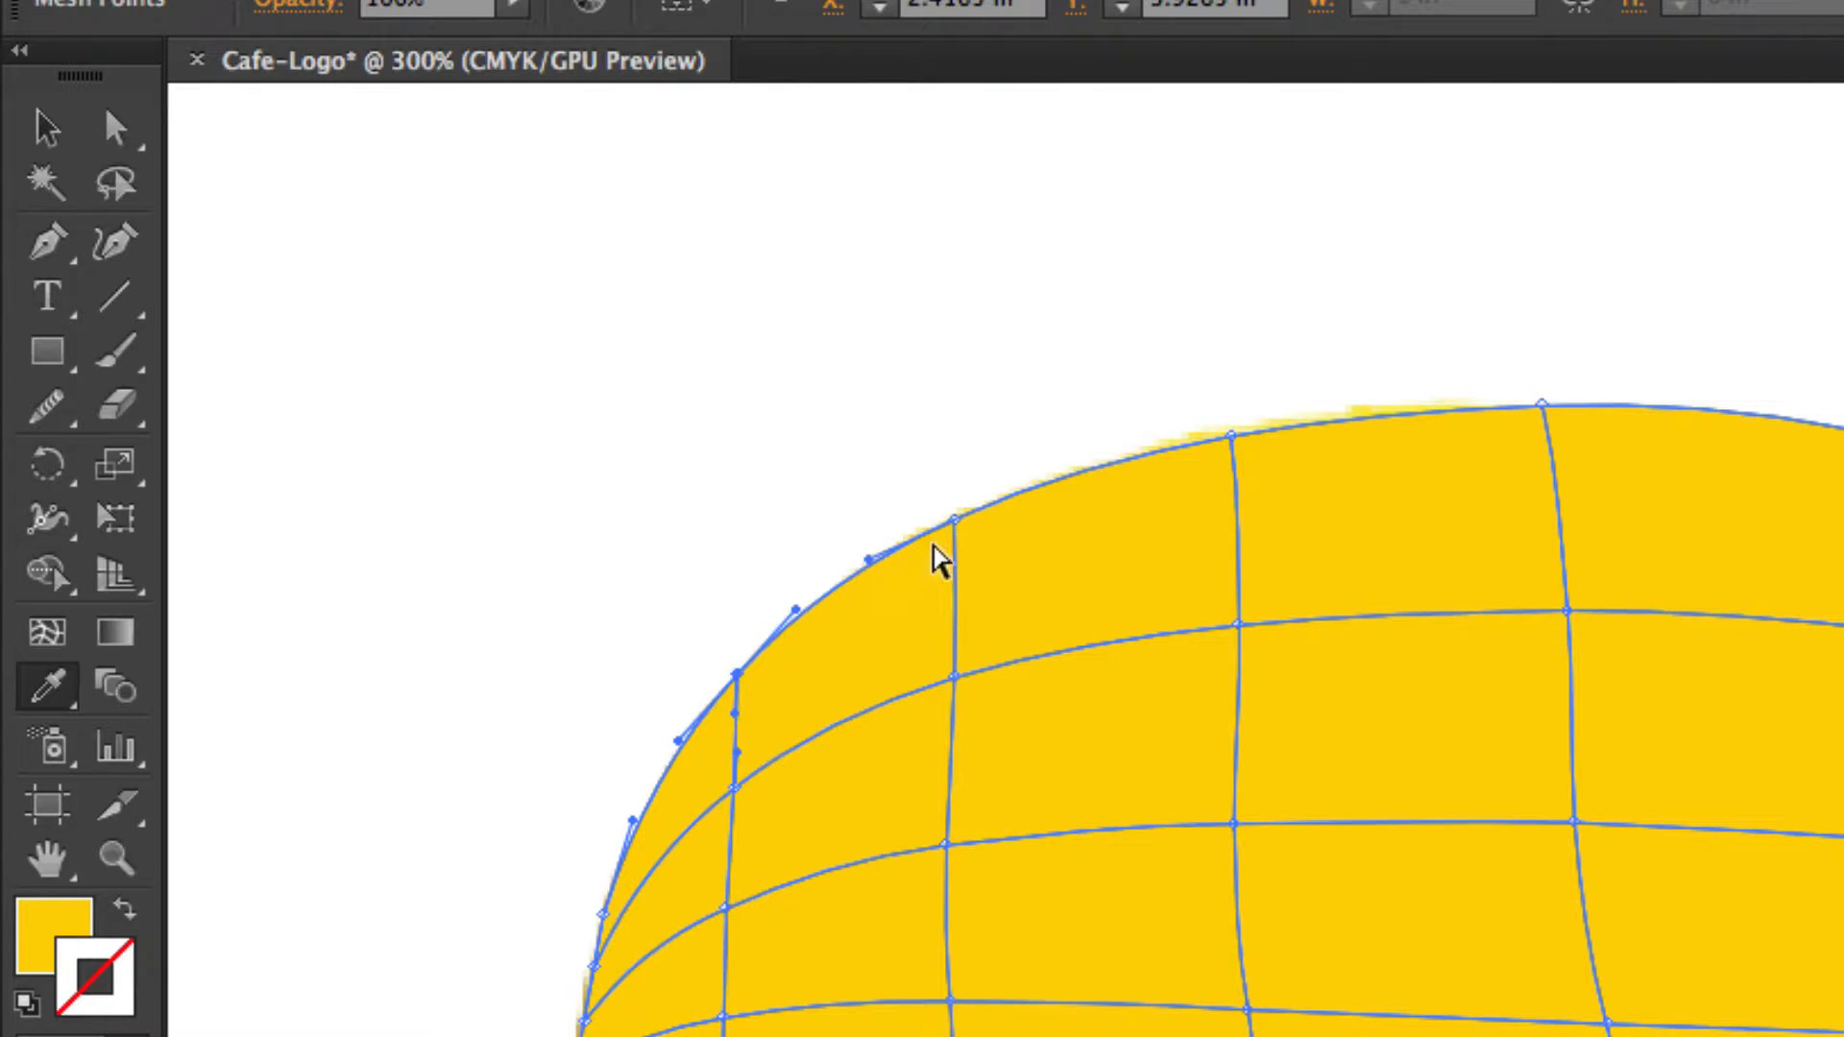
left_click(954, 520)
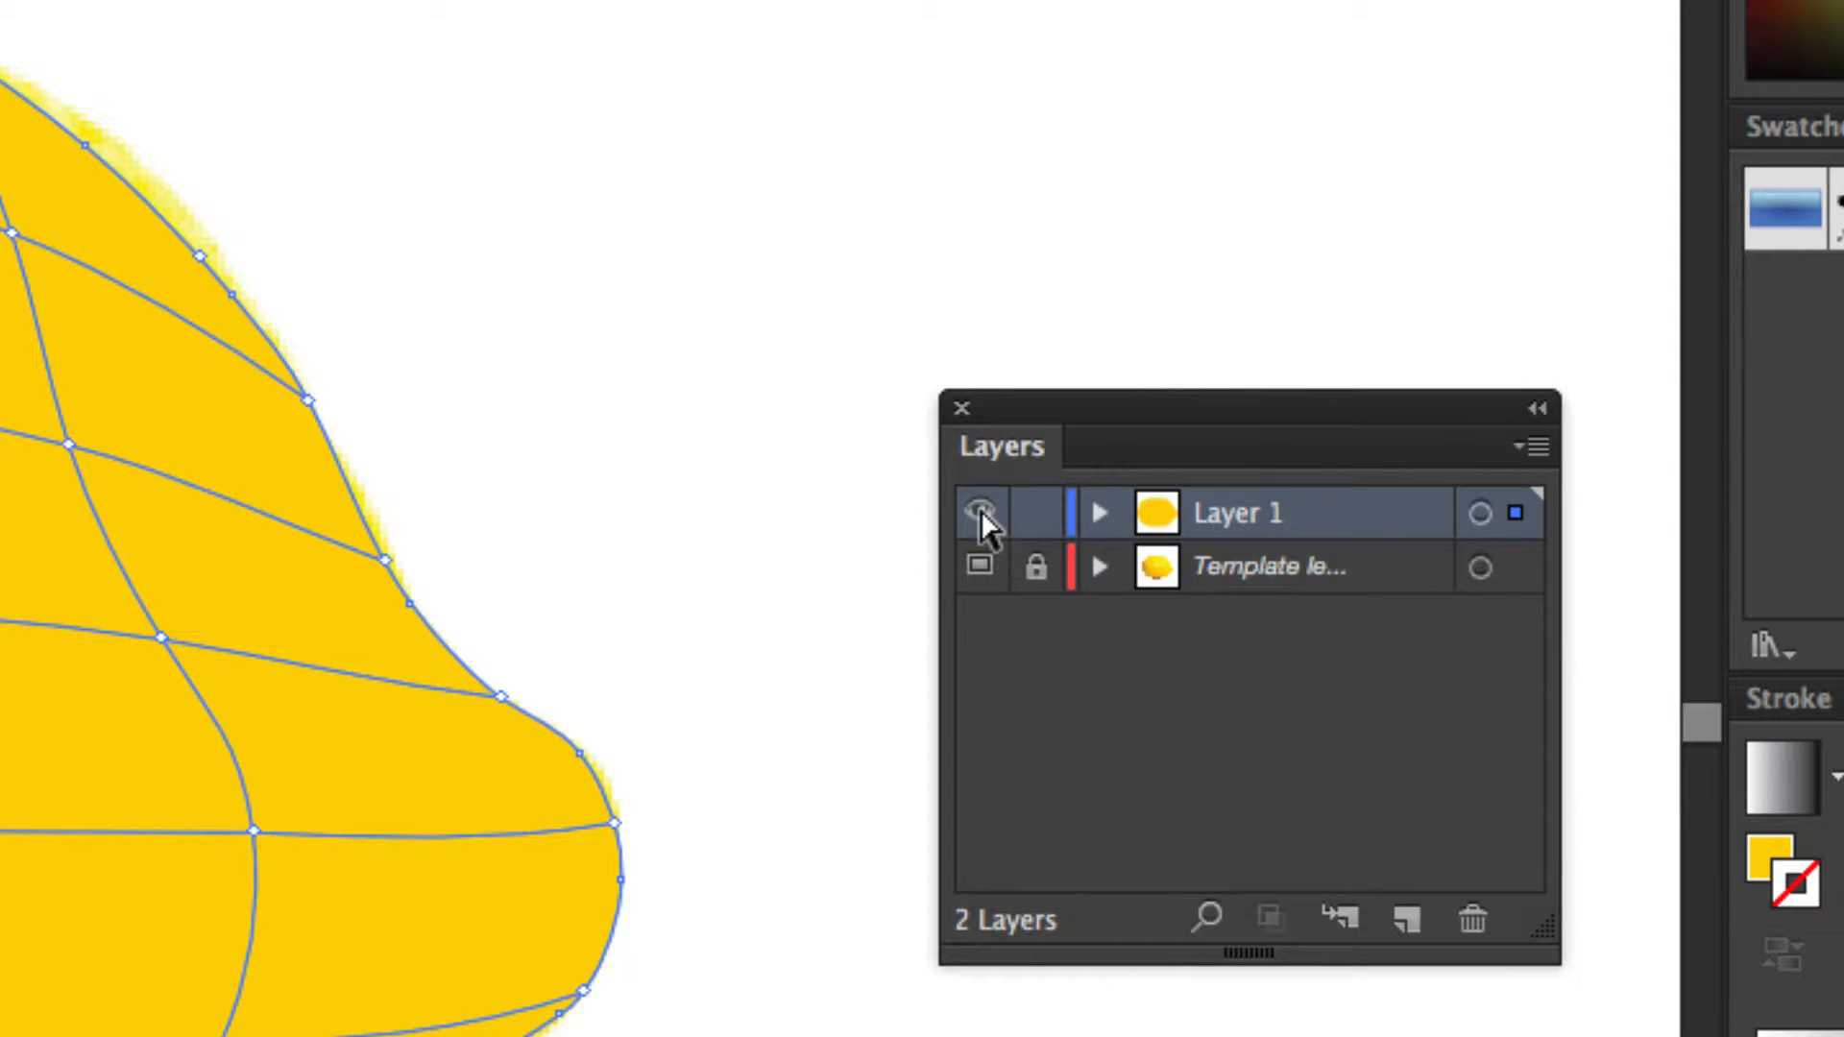
left_click(977, 515, "super")
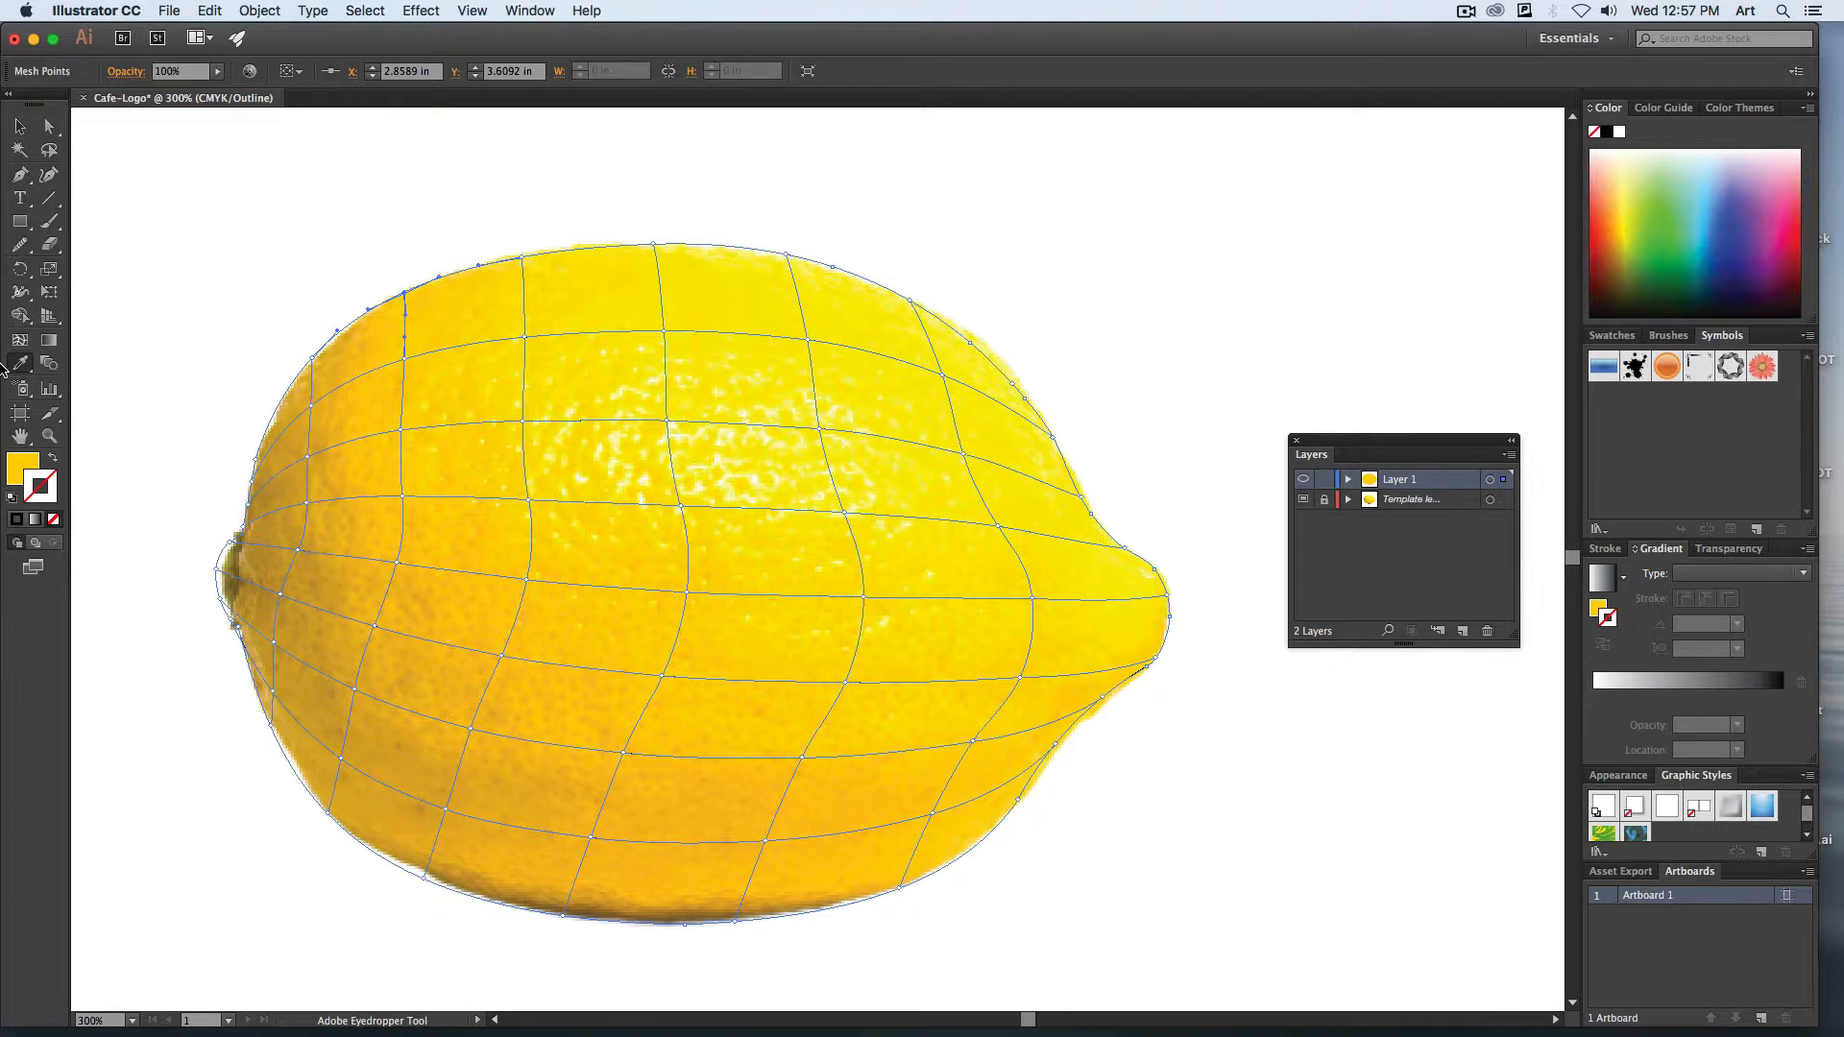
Color the top three mesh points of the leftmost interior mesh line with tones sampled from the lemon photo beneath them.
key("super+equal")
key("super+equal")
key("space")
left_click_drag(180, 371, 854, 603)
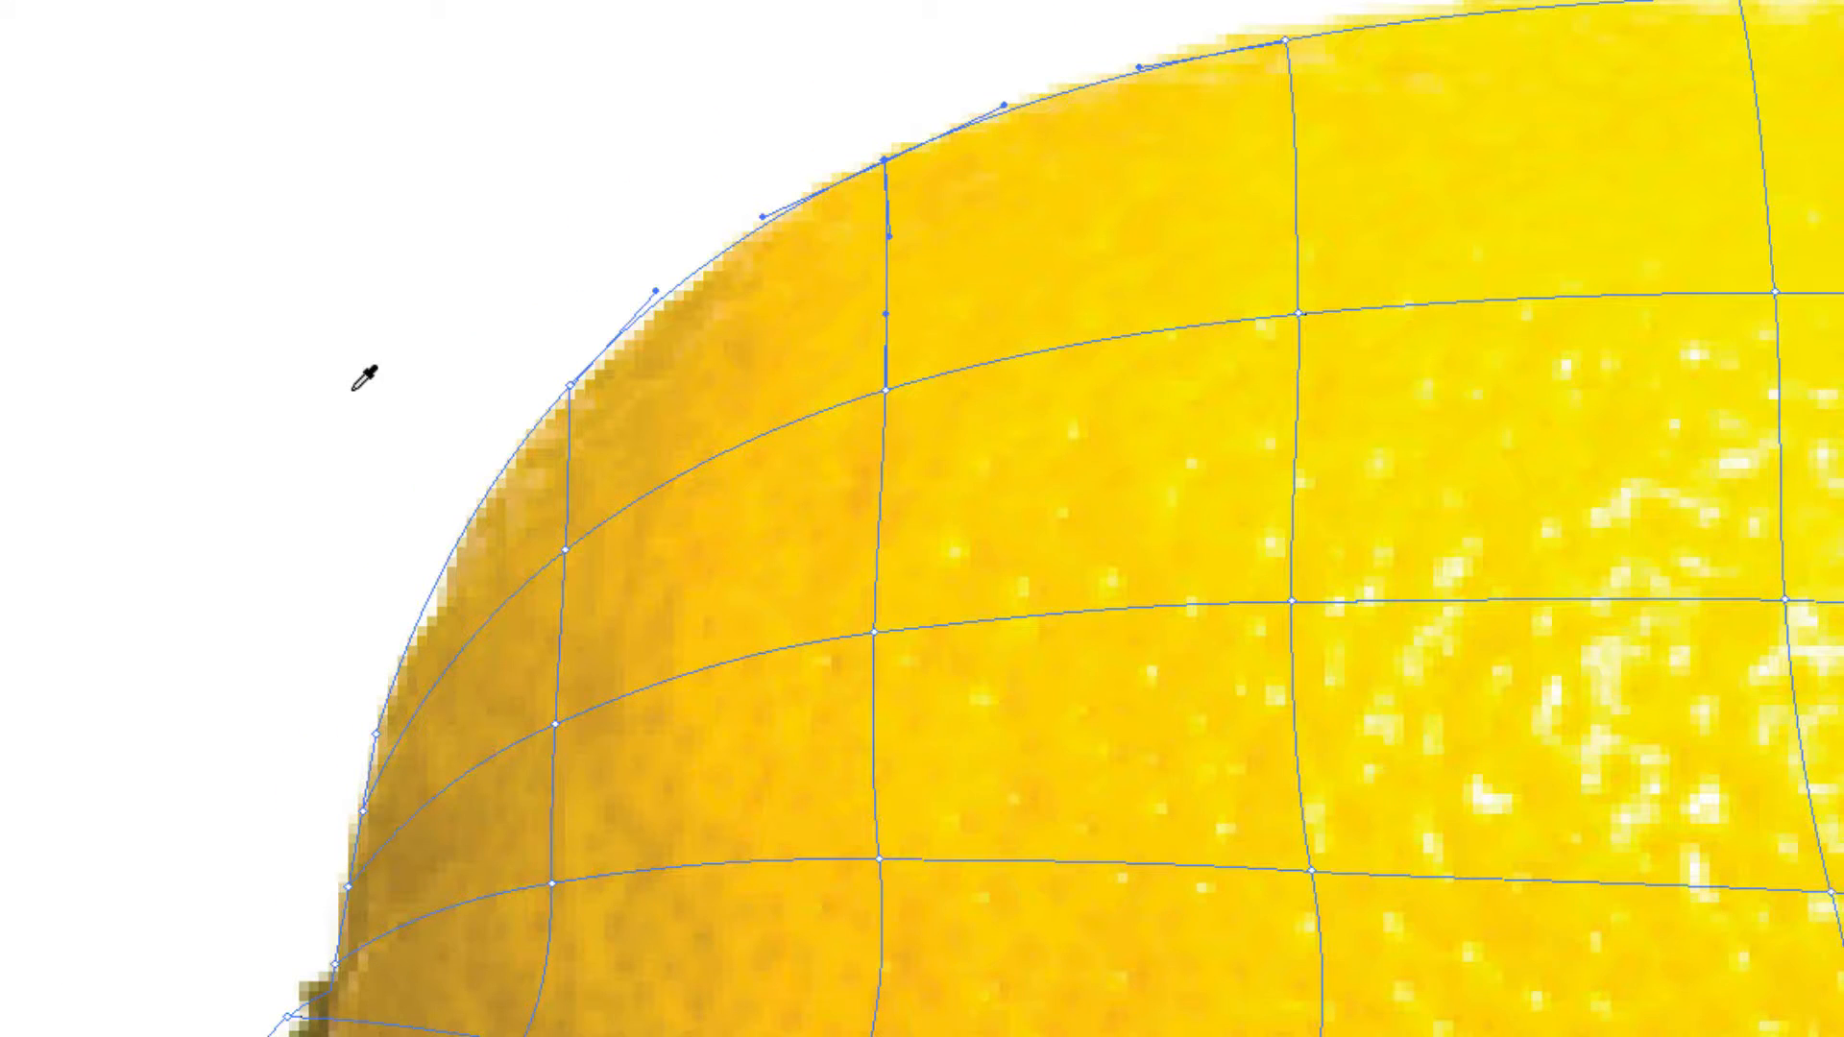
key("a")
left_click(570, 385, "ctrl")
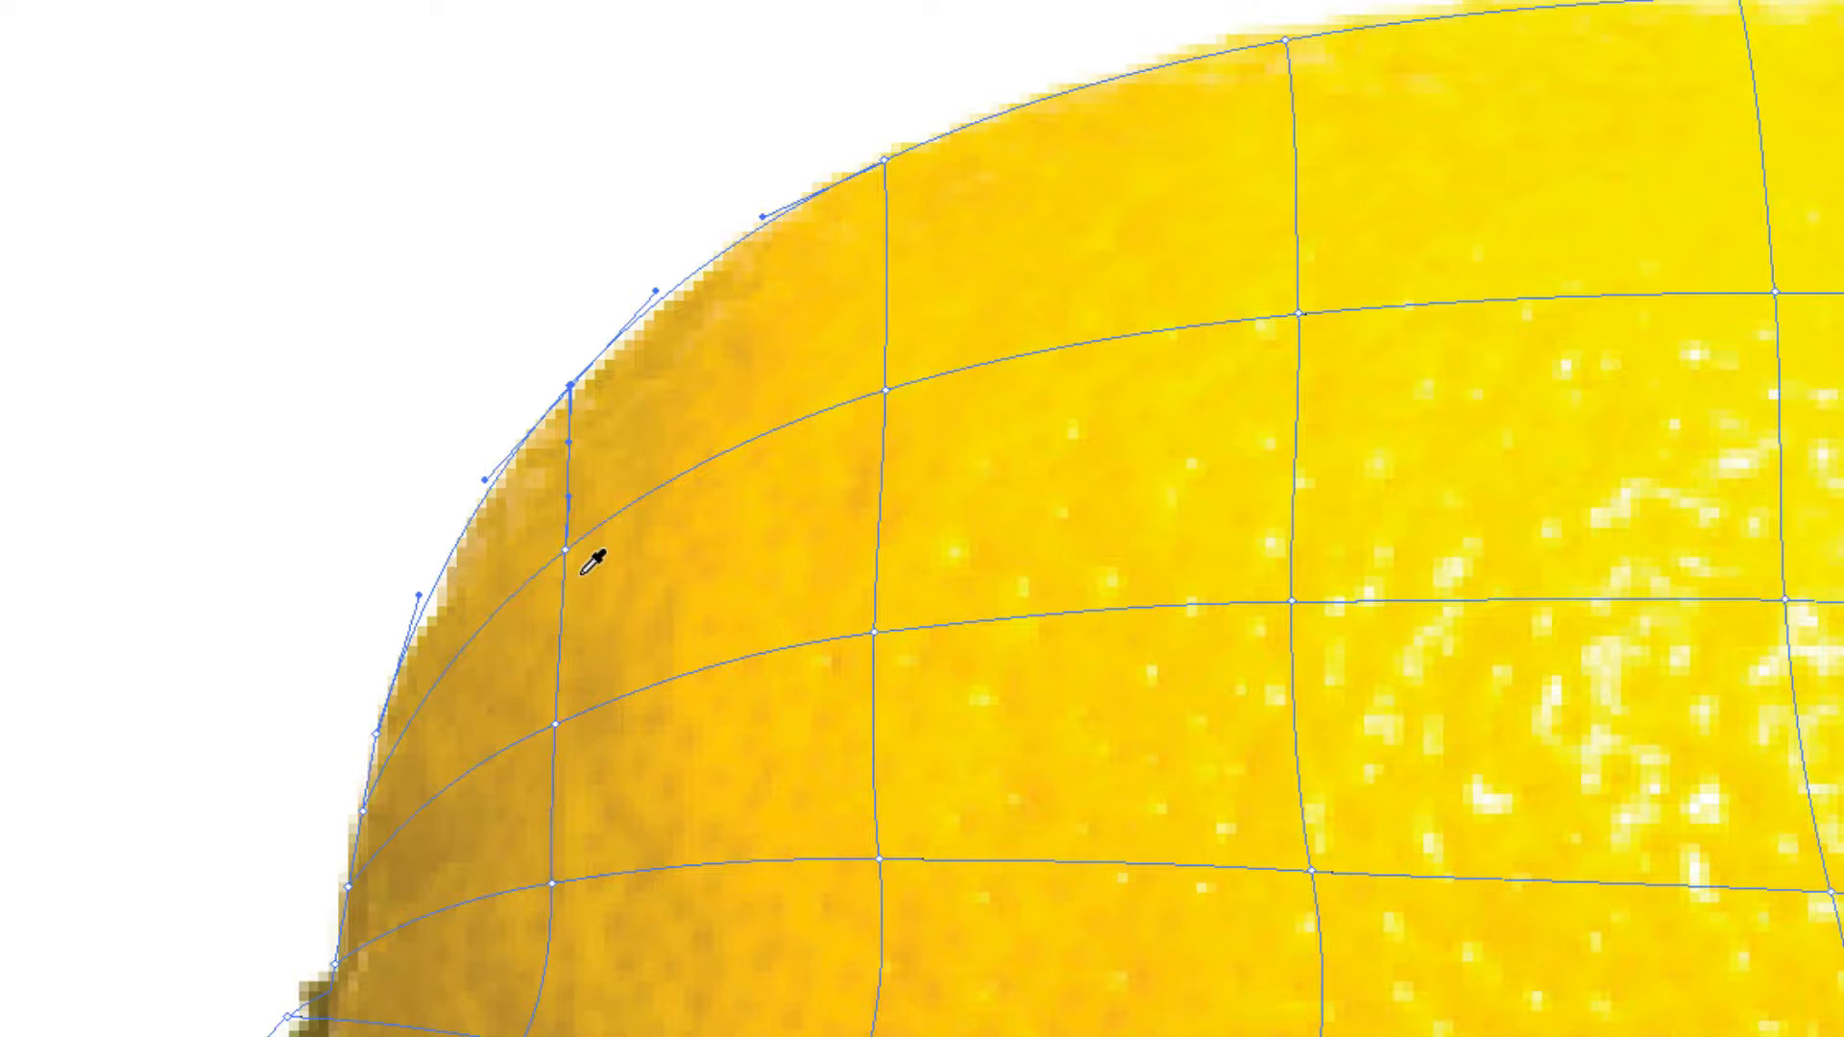
key("a")
left_click(564, 552)
key("i")
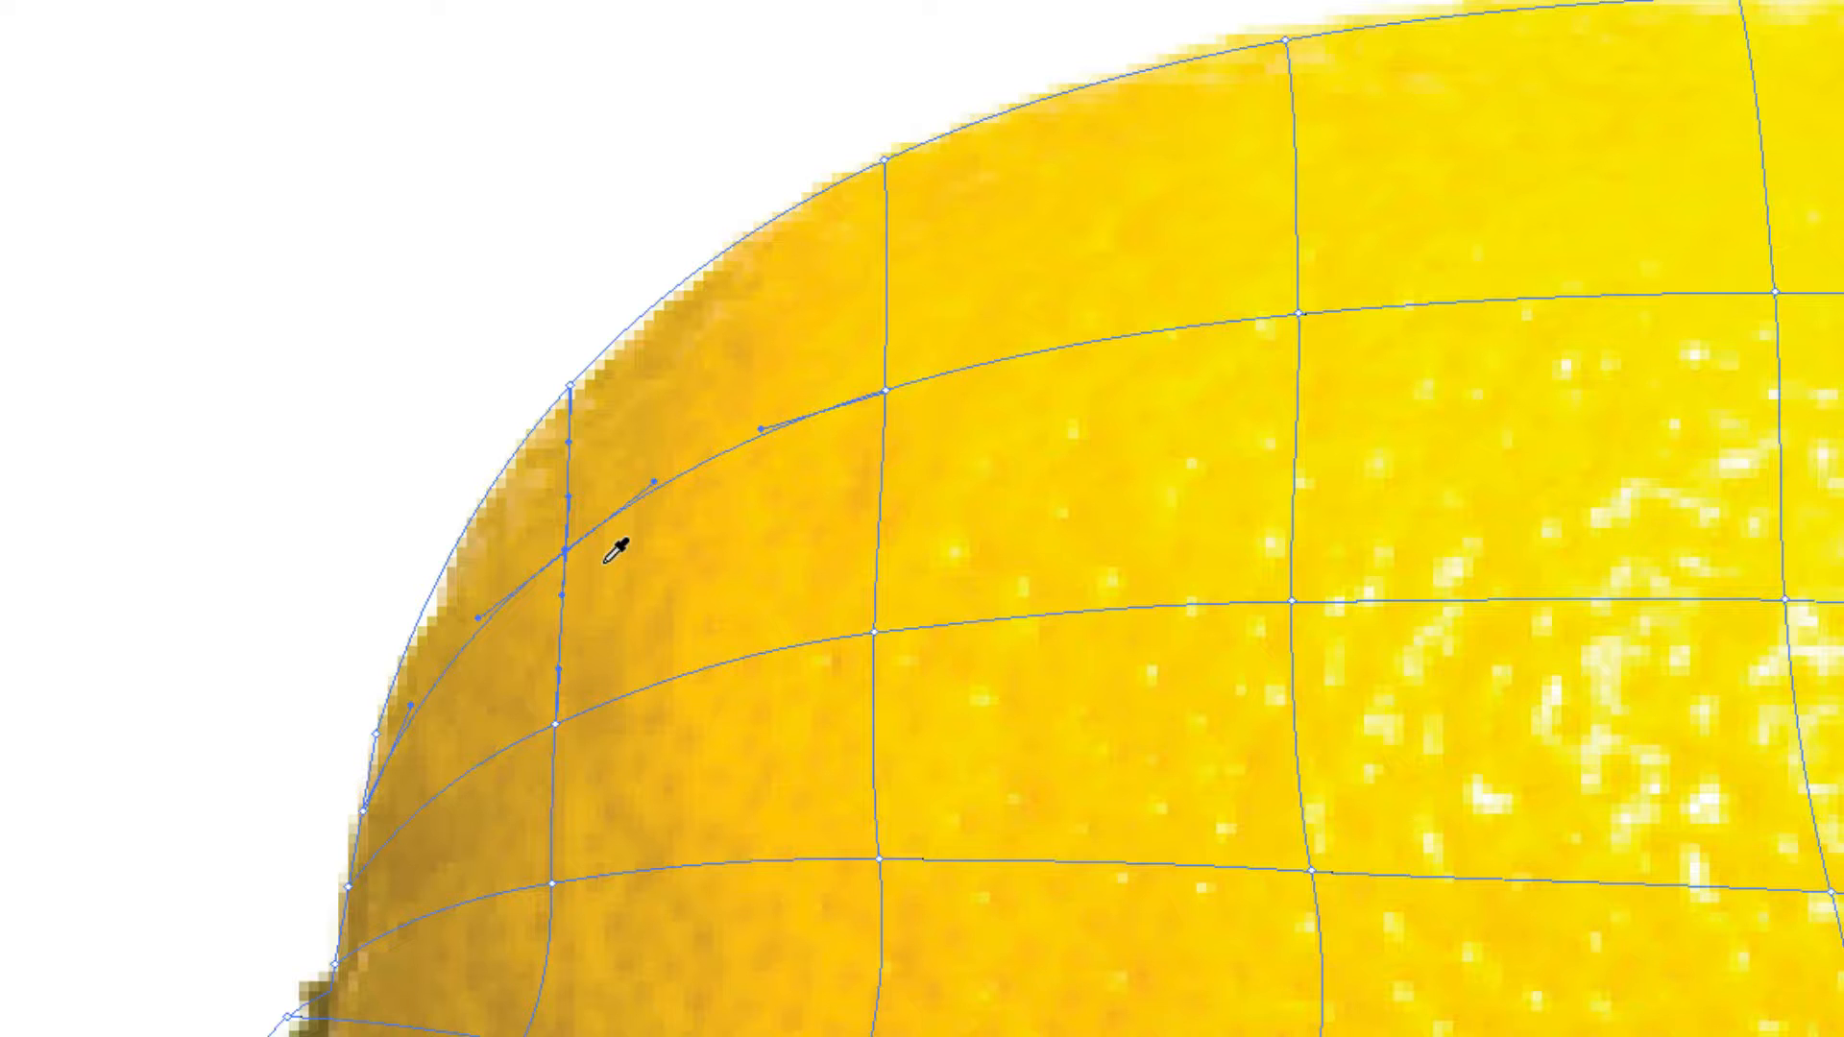
key("a")
left_click(555, 727)
key("i")
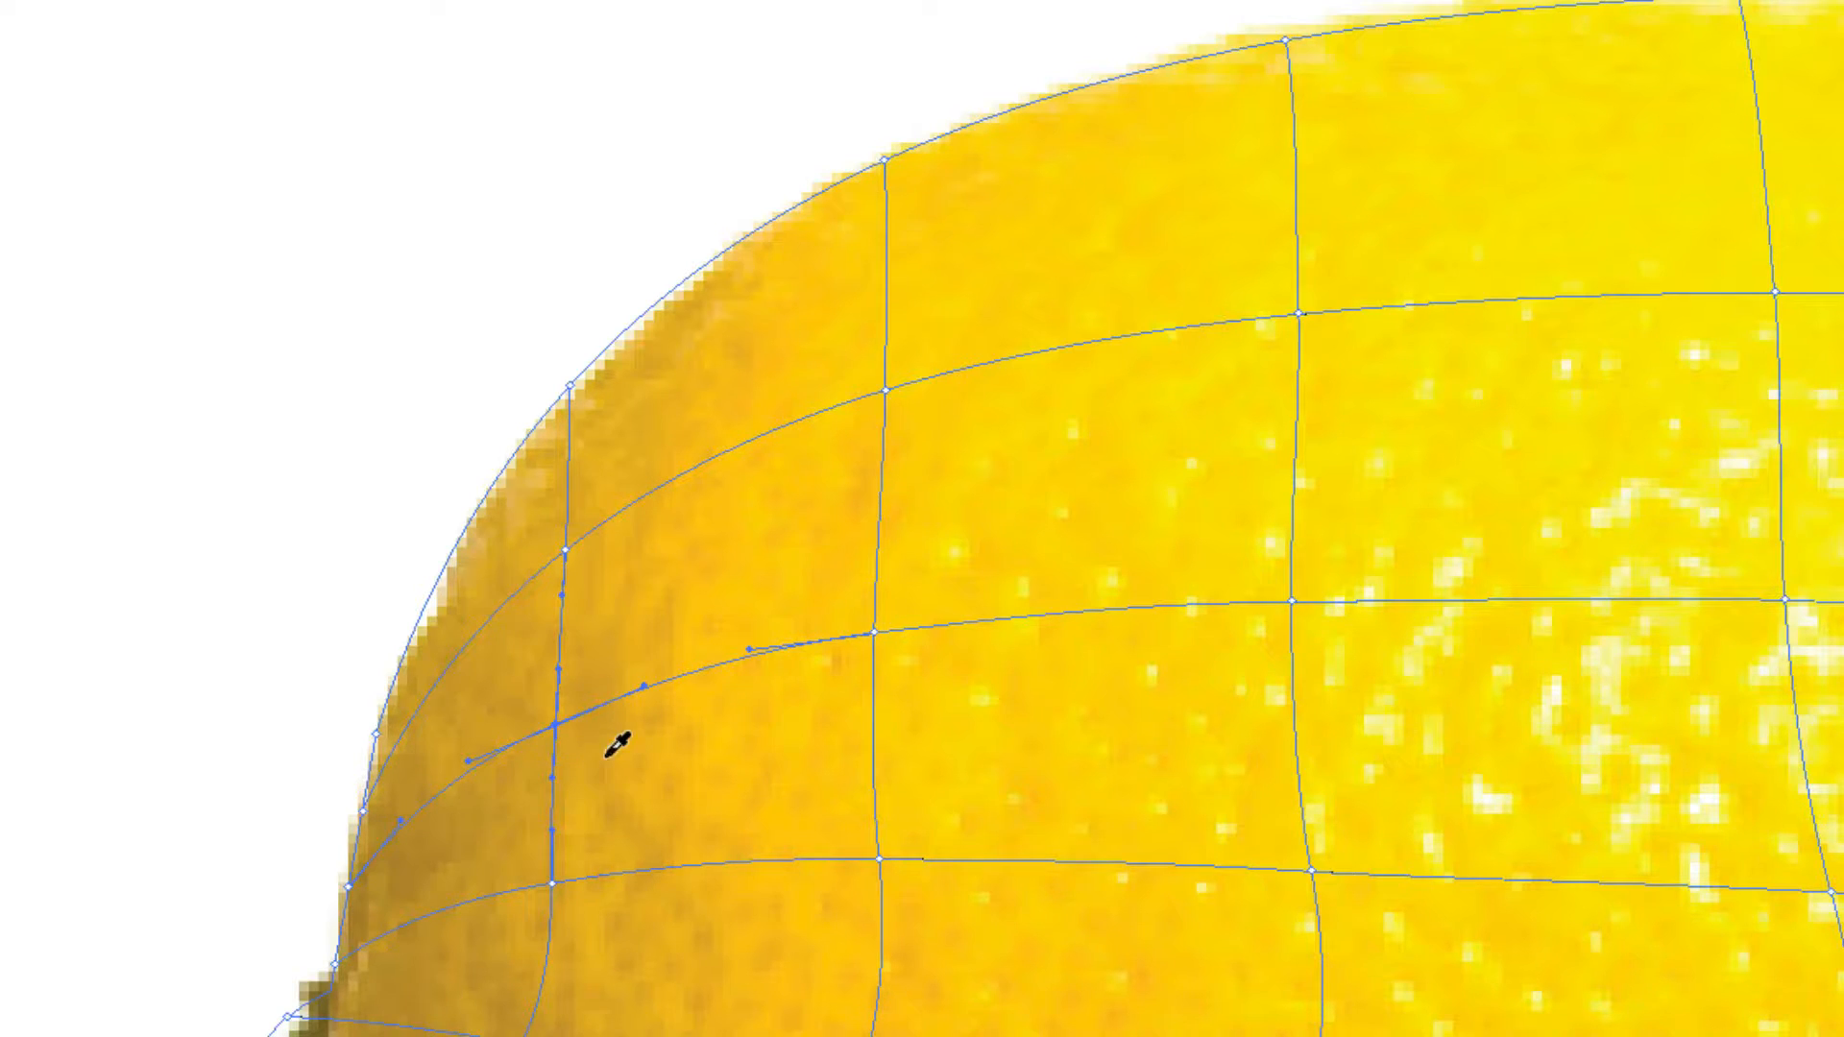
Color the middle three mesh points of the leftmost interior mesh line with the photo's darker yellows beside the stem.
key("a")
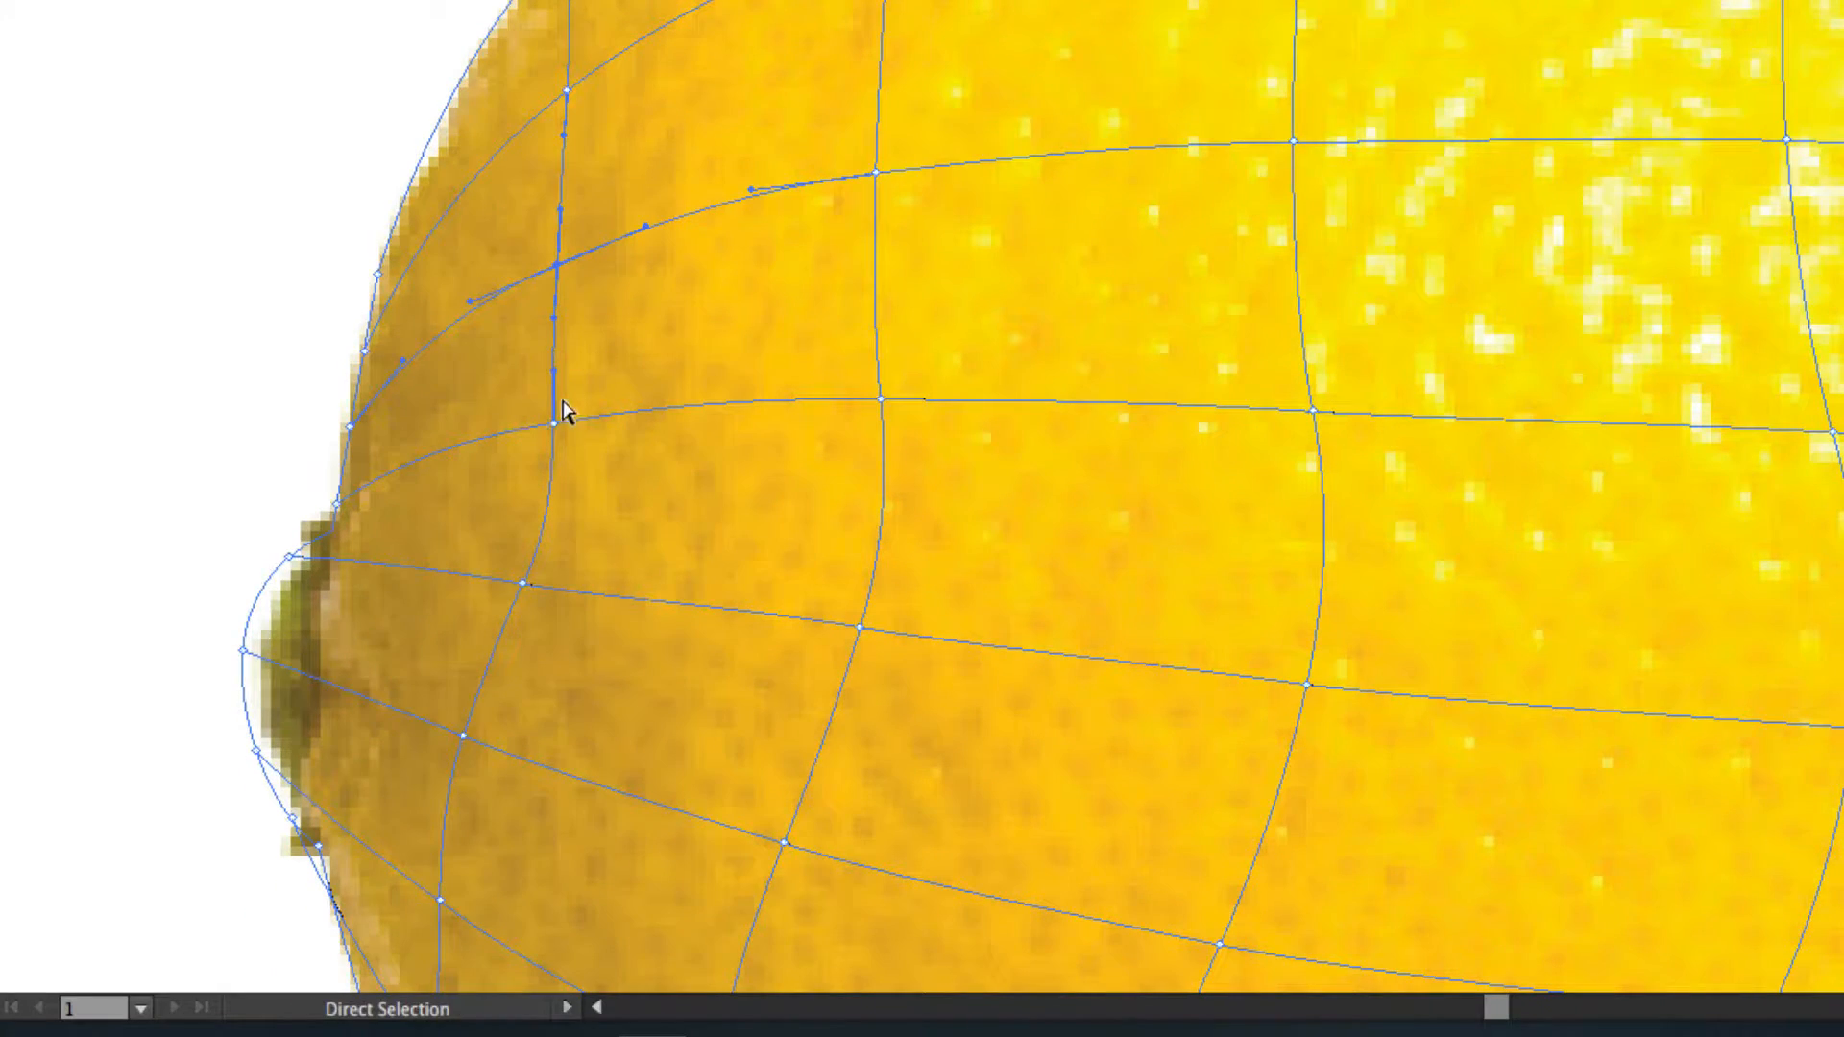
left_click(554, 422)
key("i")
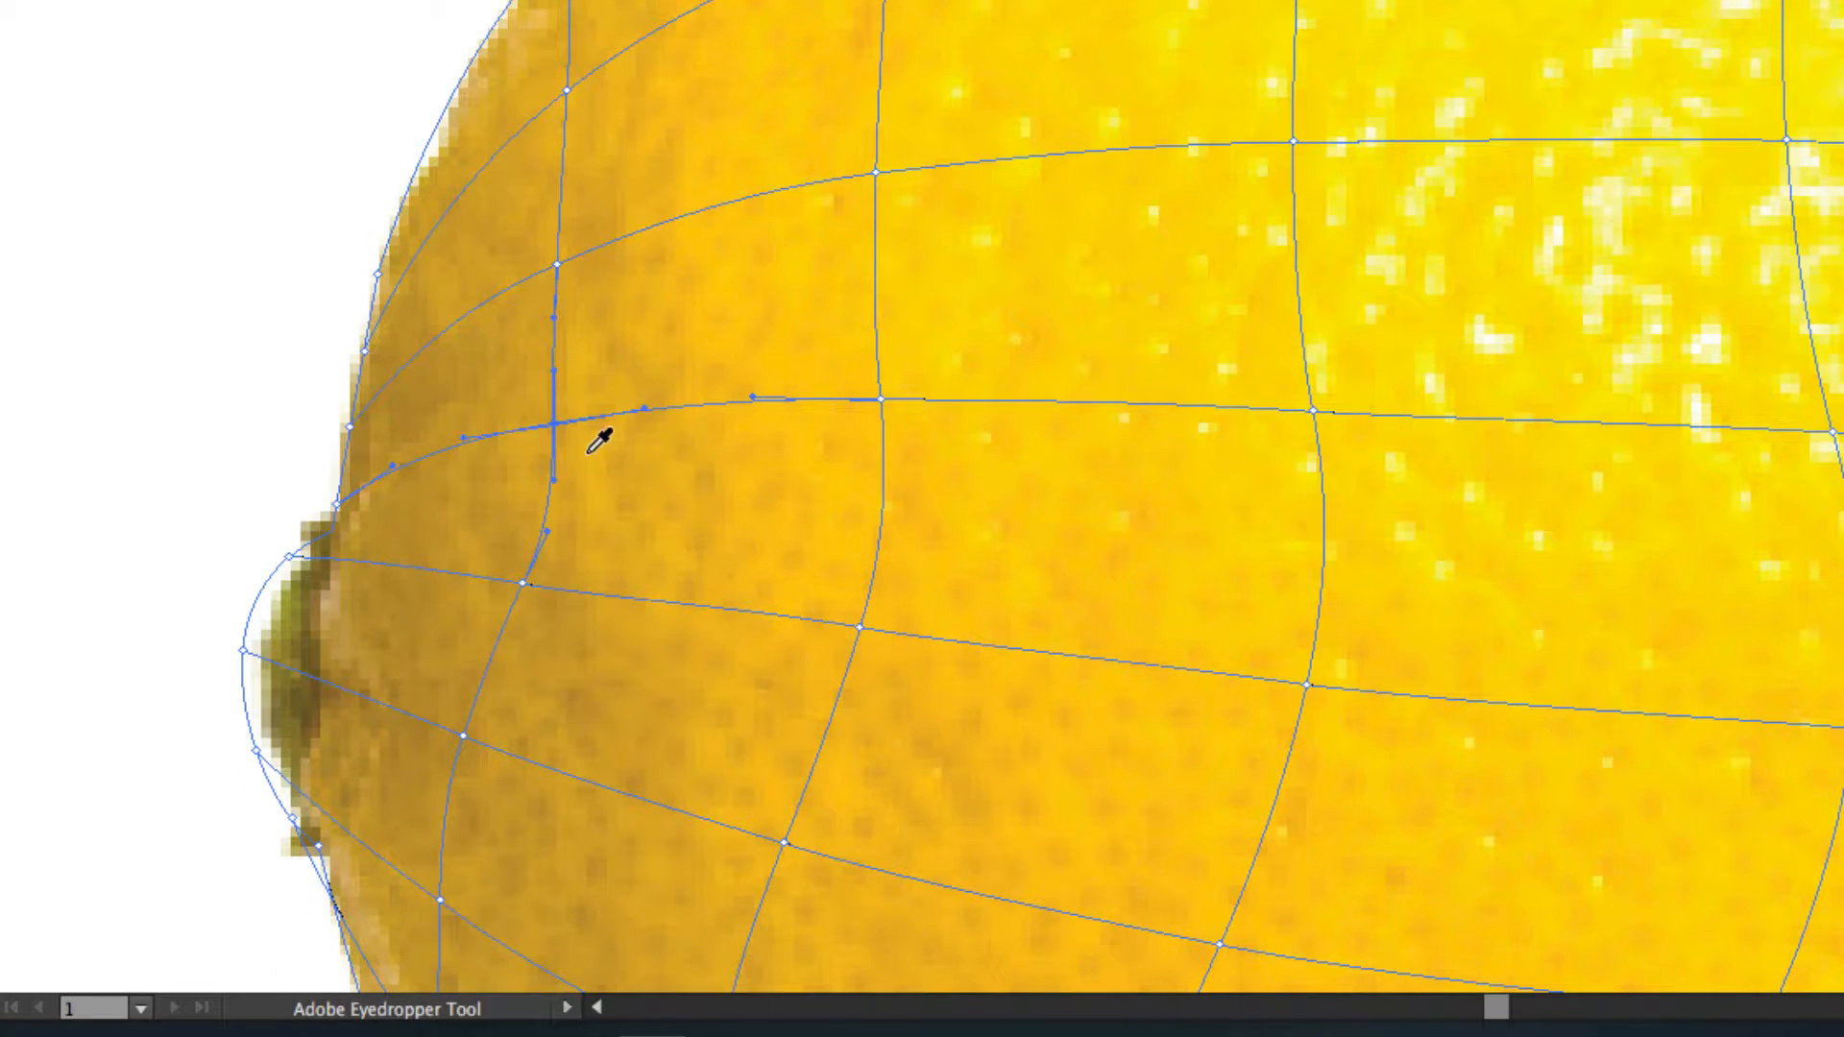
key("a")
left_click(522, 583)
key("i")
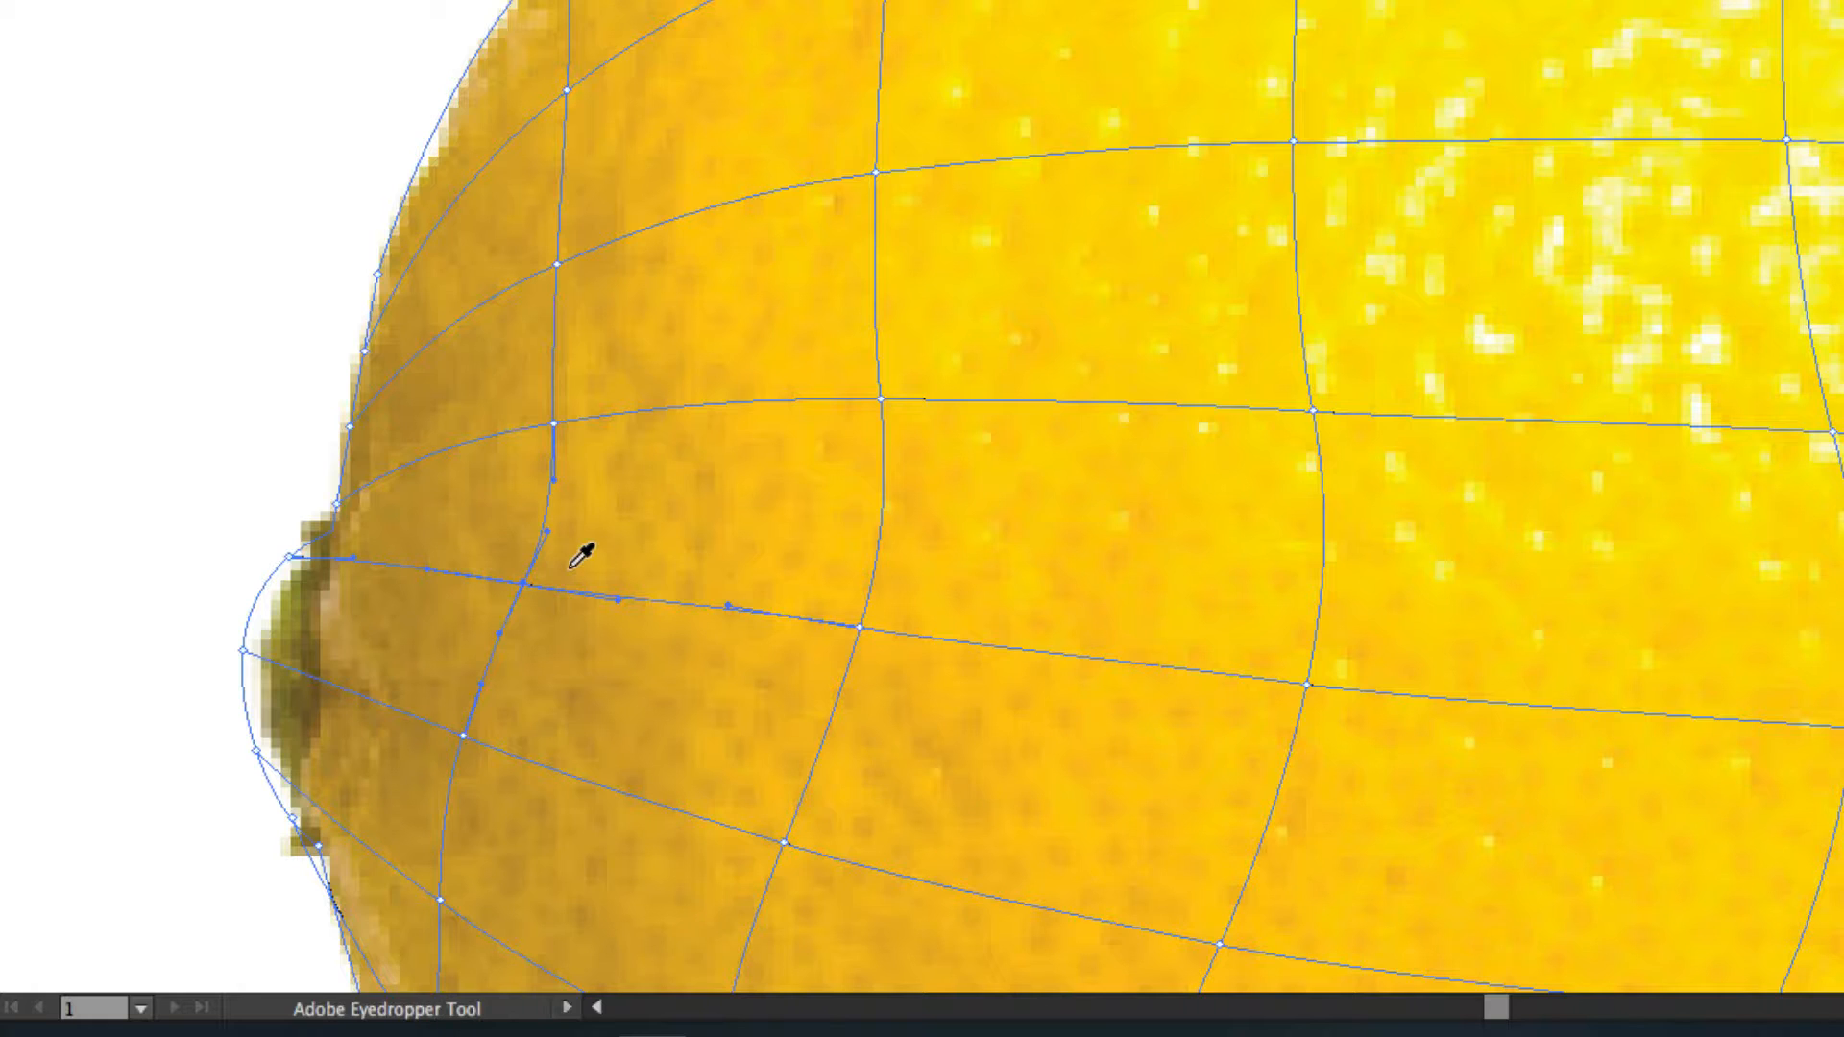
key("a")
left_click(464, 735)
key("i")
Color the bottom three mesh points of the leftmost interior mesh line, ending at the lower-left edge, with colors sampled from the photo.
scroll(533, 721, "down", 5)
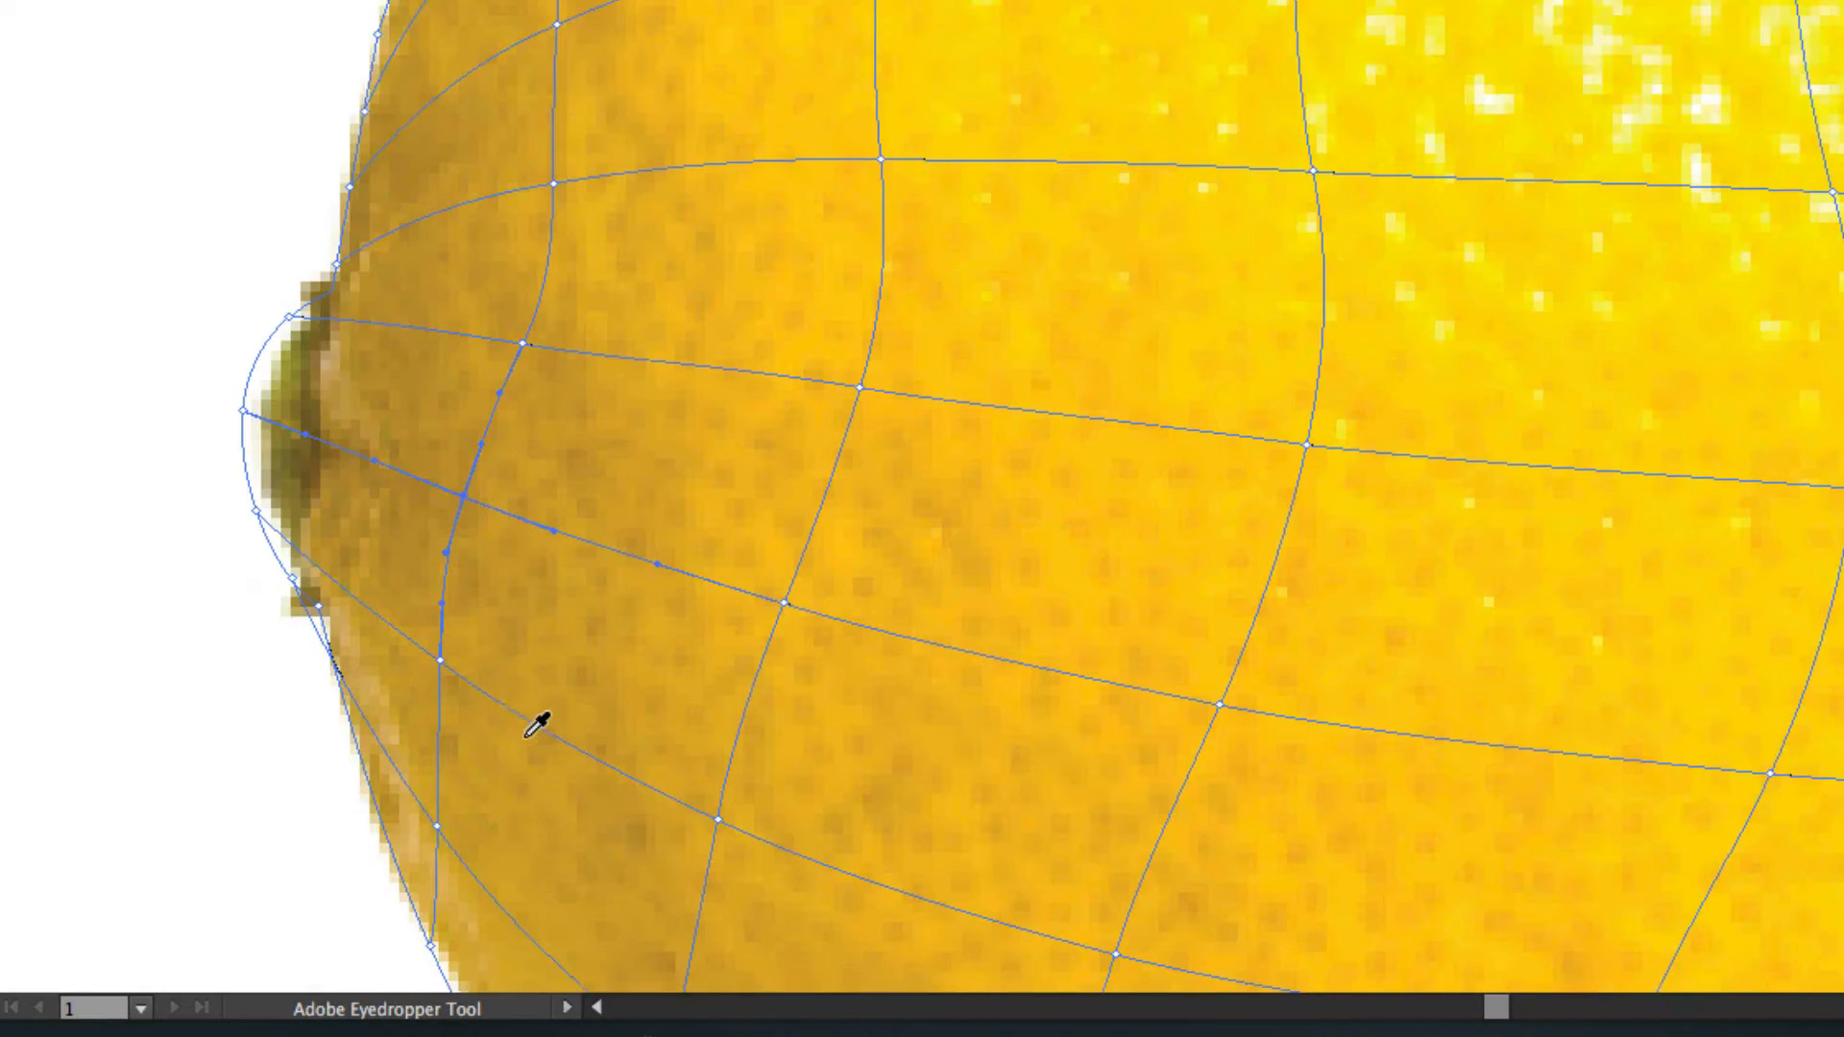
scroll(536, 723, "down", 3)
key("a")
left_click(439, 504)
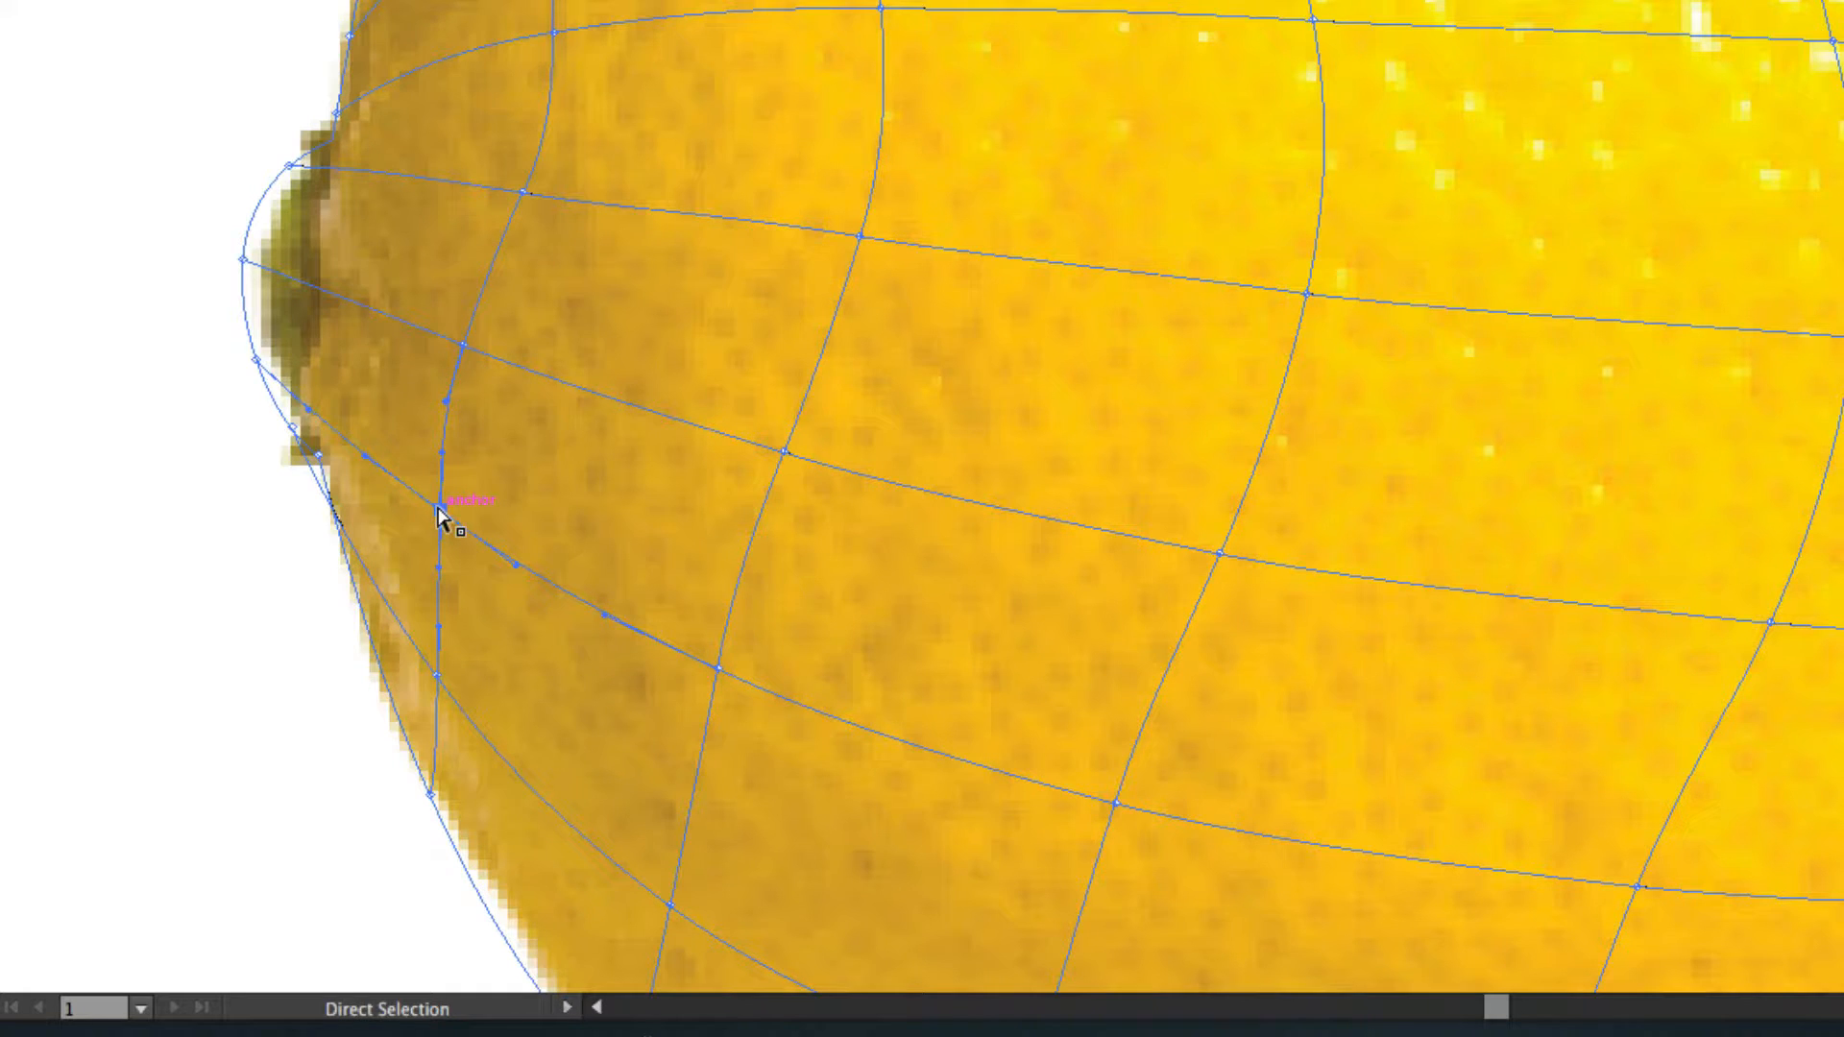
key("i")
key("a")
left_click(437, 675)
key("i")
key("a")
left_click(431, 795)
key("i")
Color the second mesh line's lower five points, working upward from the bottom edge, with matching tones from the lemon photo.
scroll(706, 811, "down", 5)
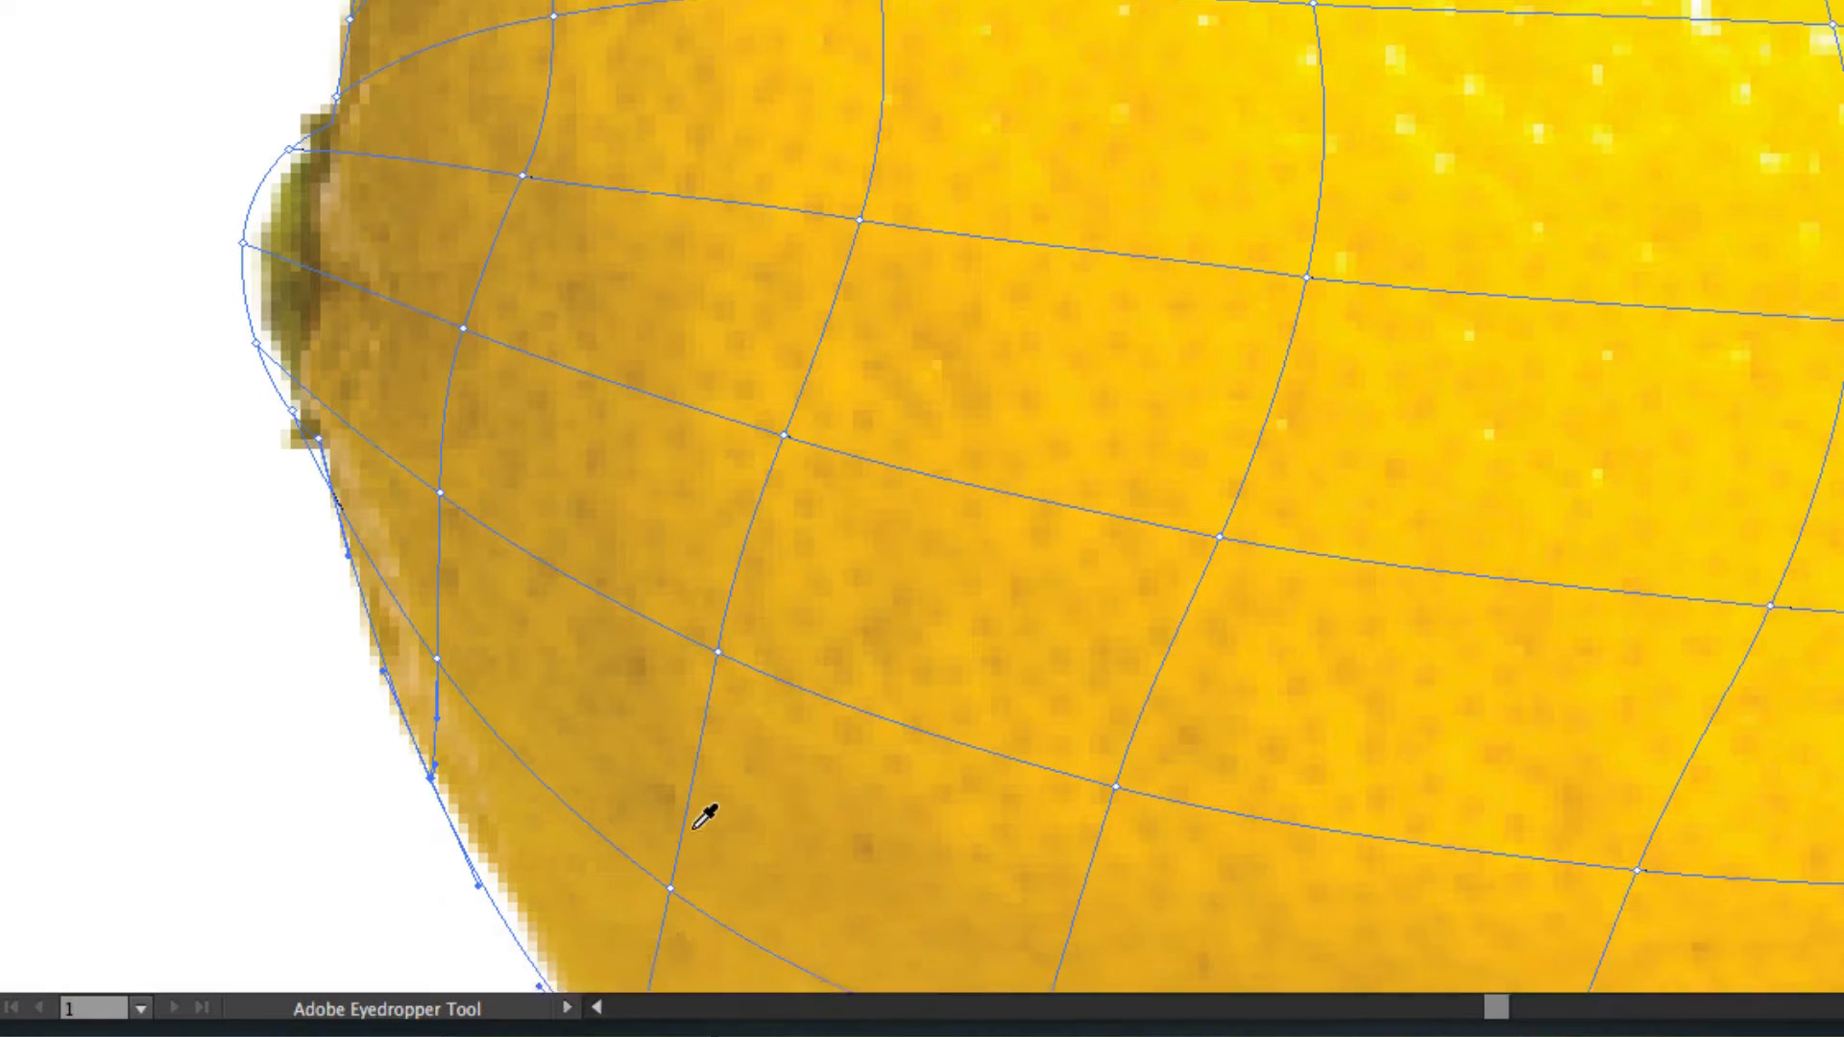
key("a")
left_click(638, 692)
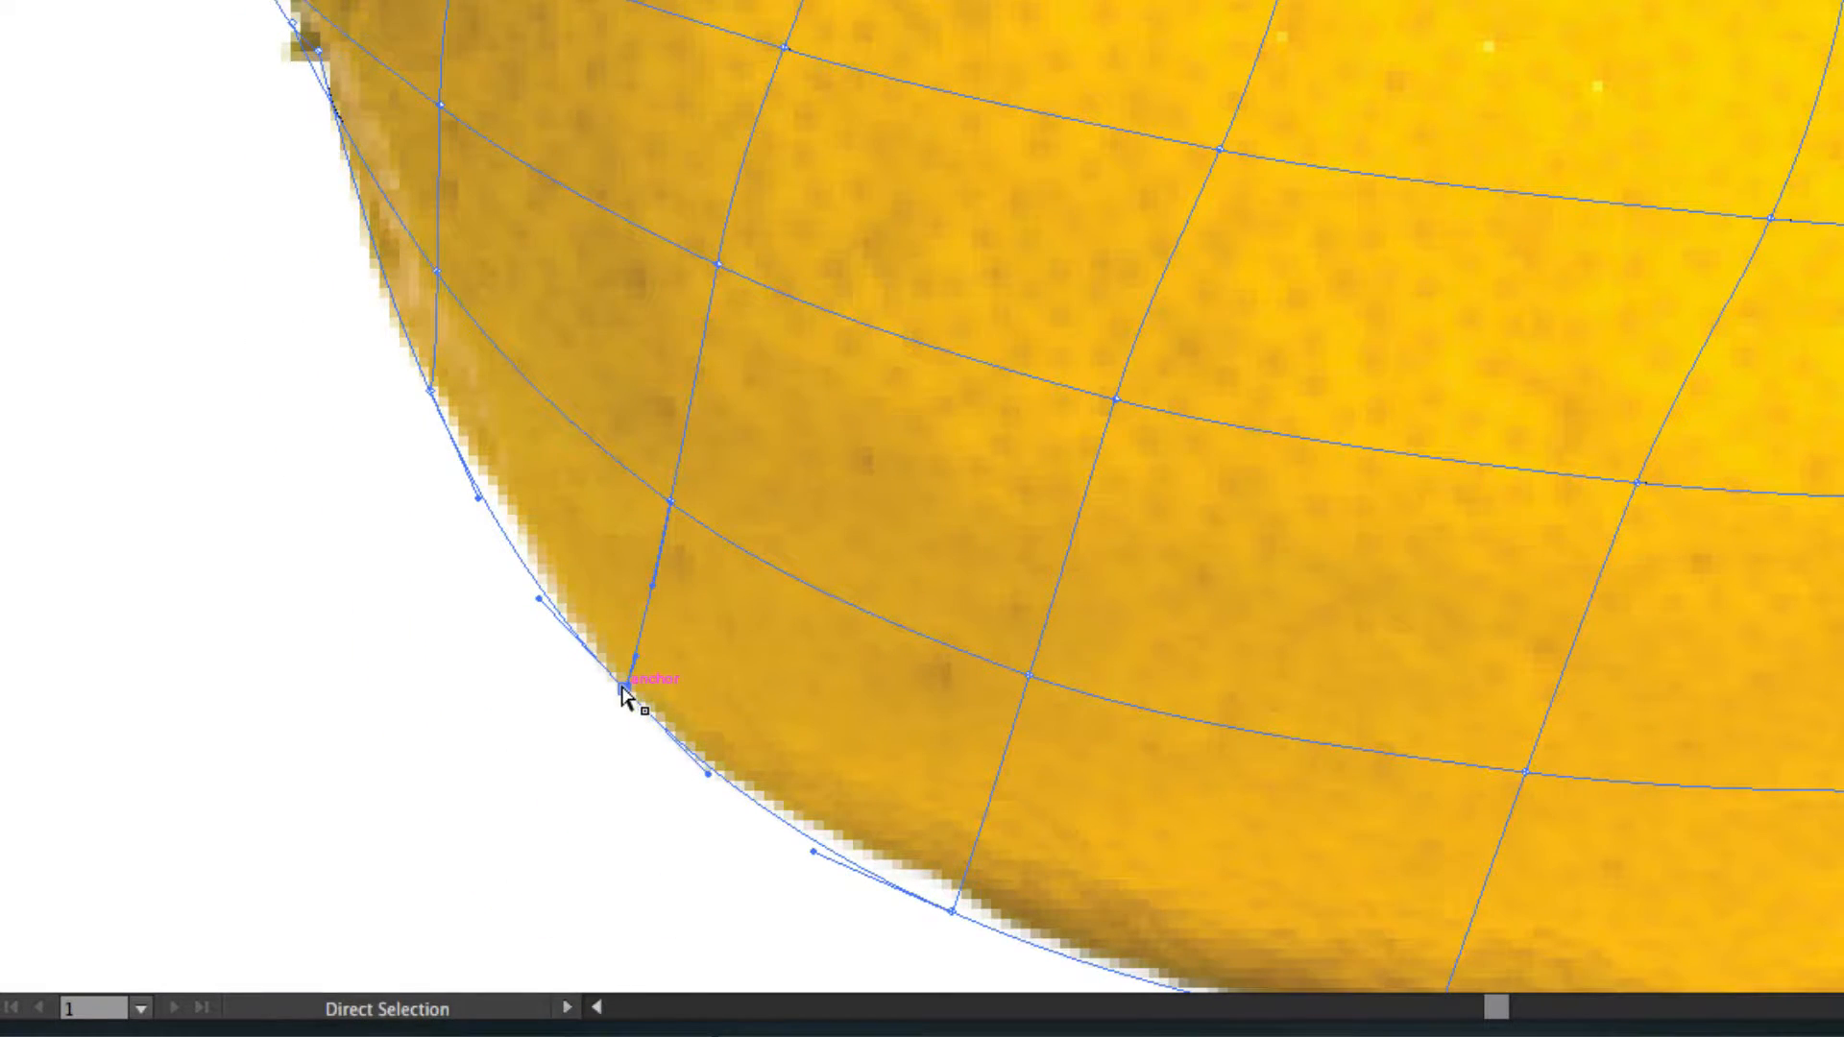
key("i")
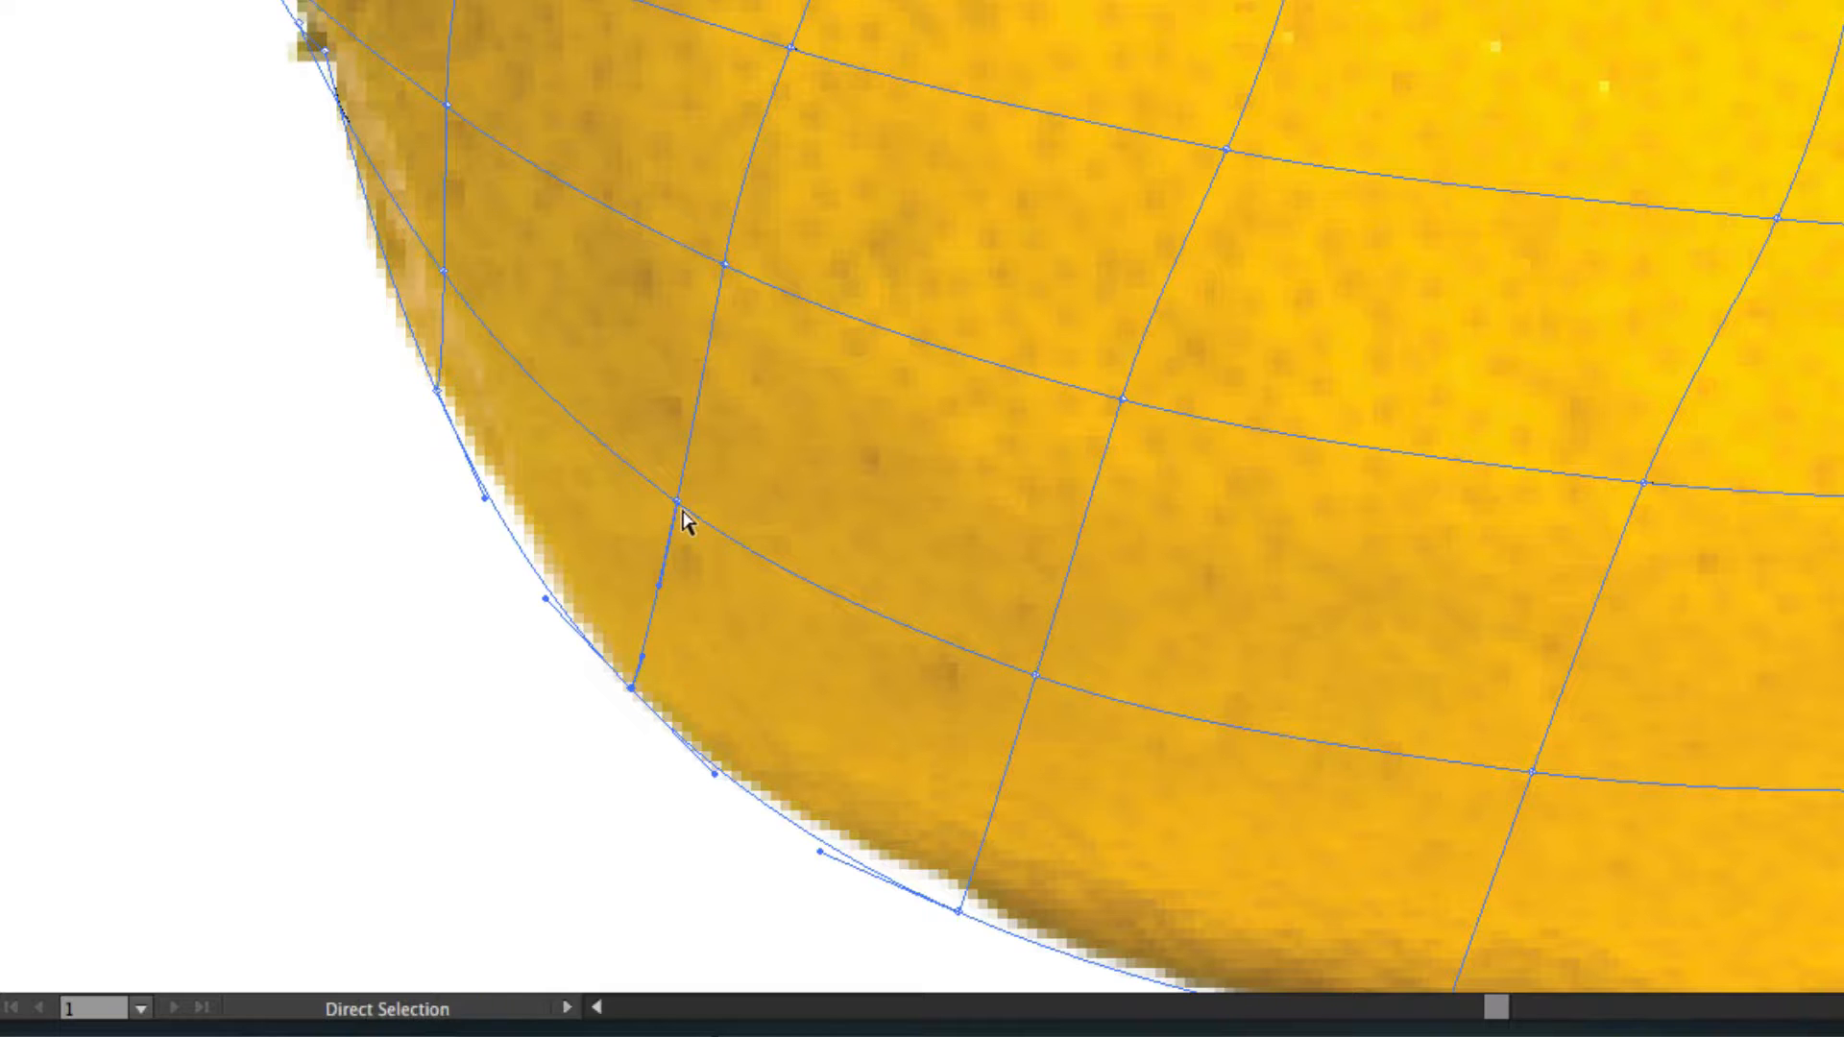
left_click(677, 501, "ctrl")
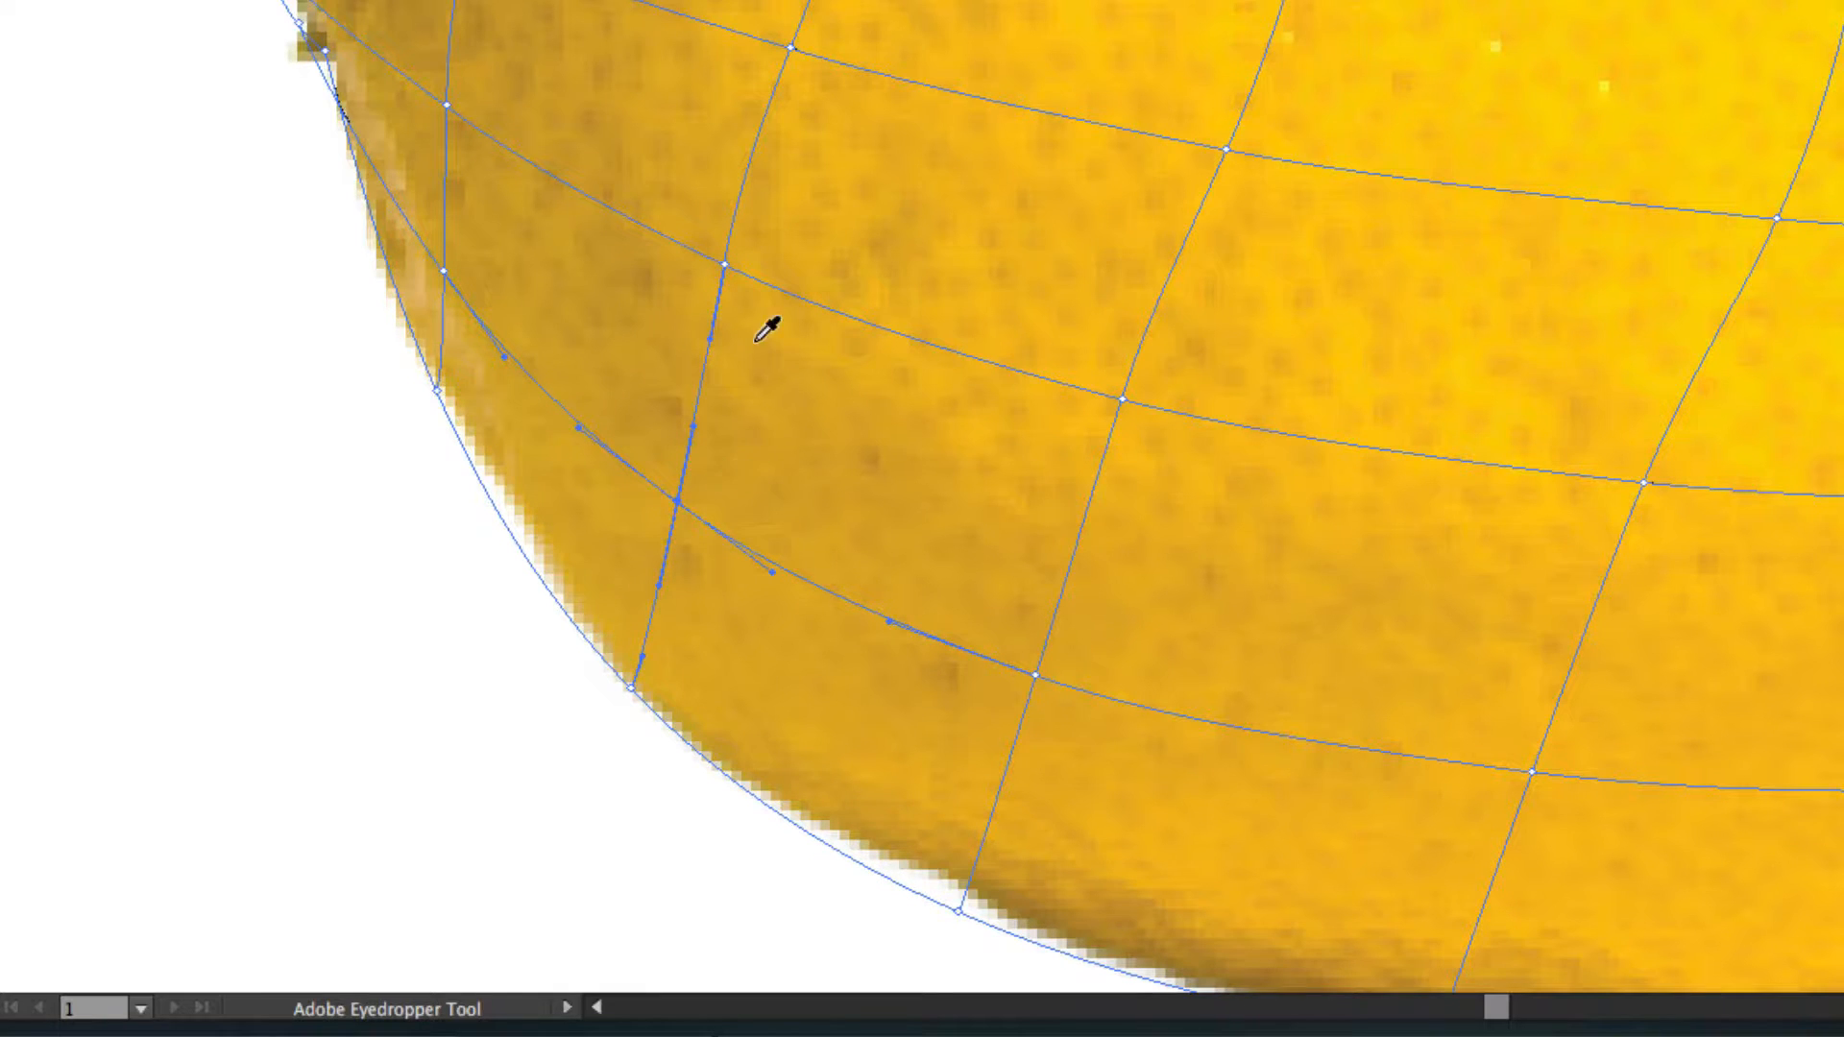
left_click(724, 263, "ctrl")
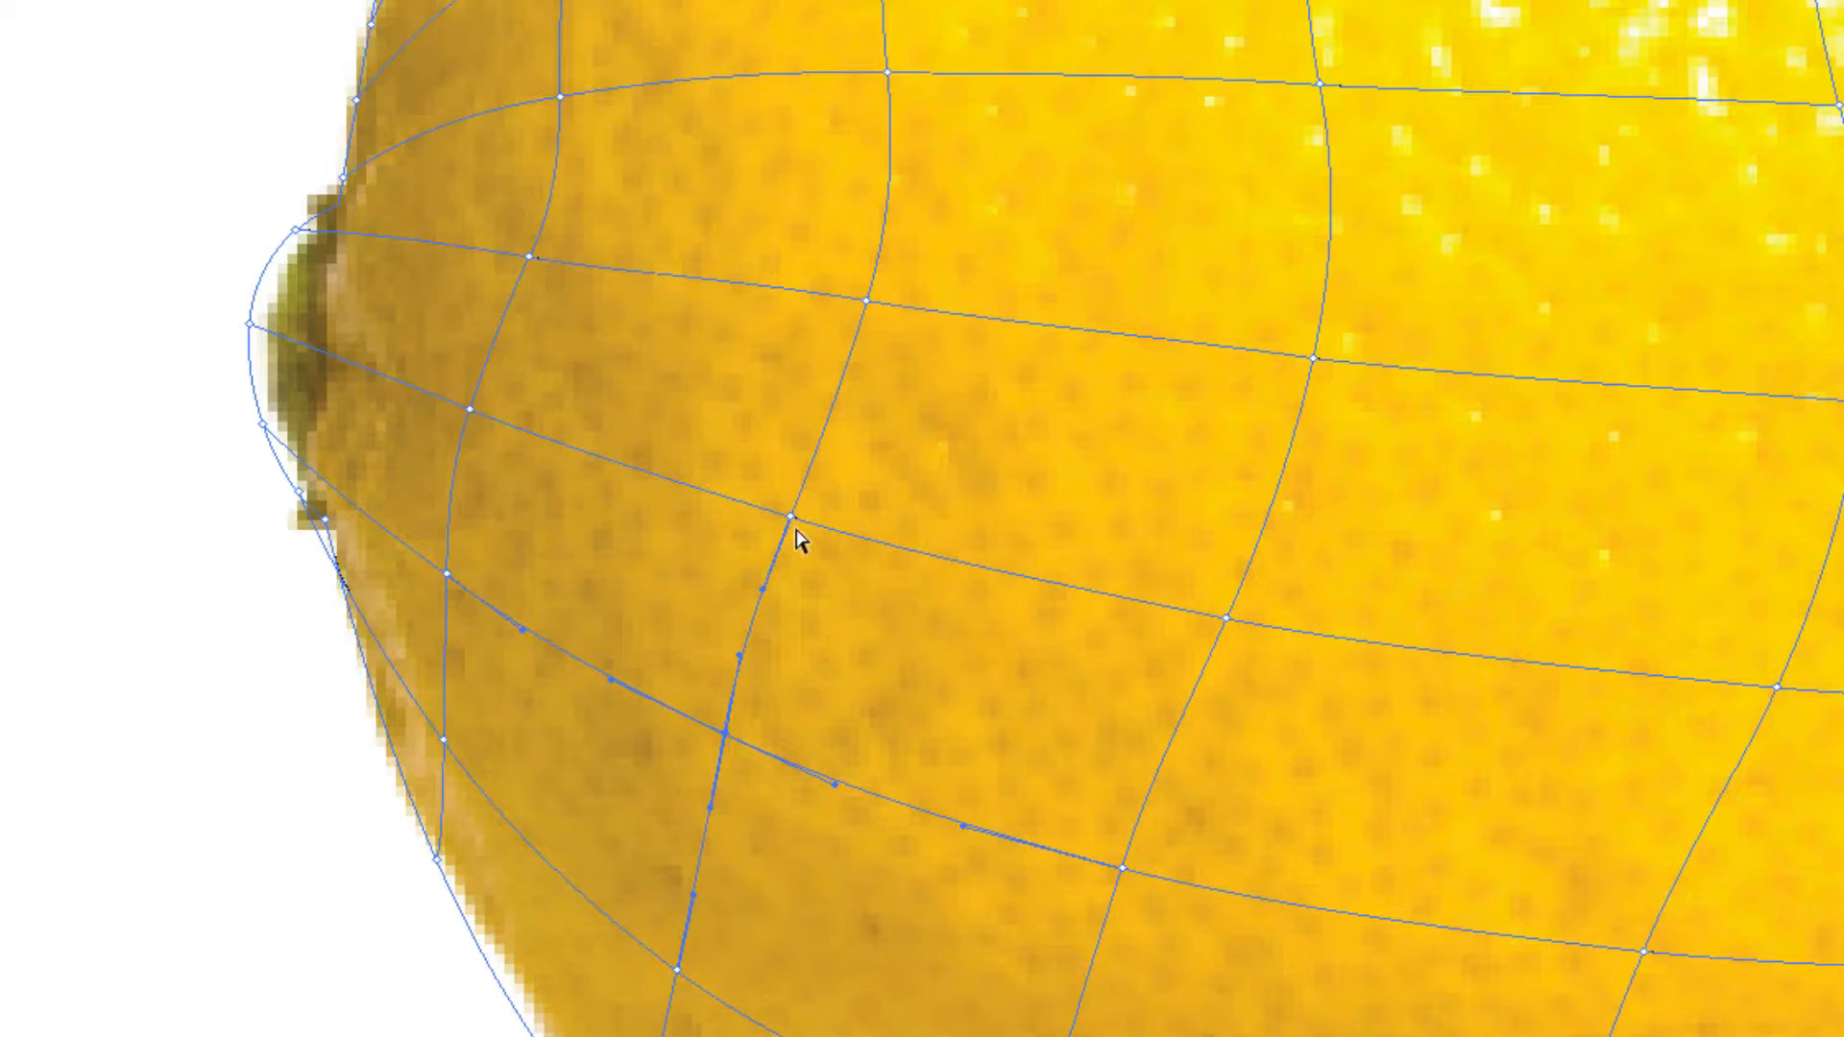
left_click(791, 518, "ctrl")
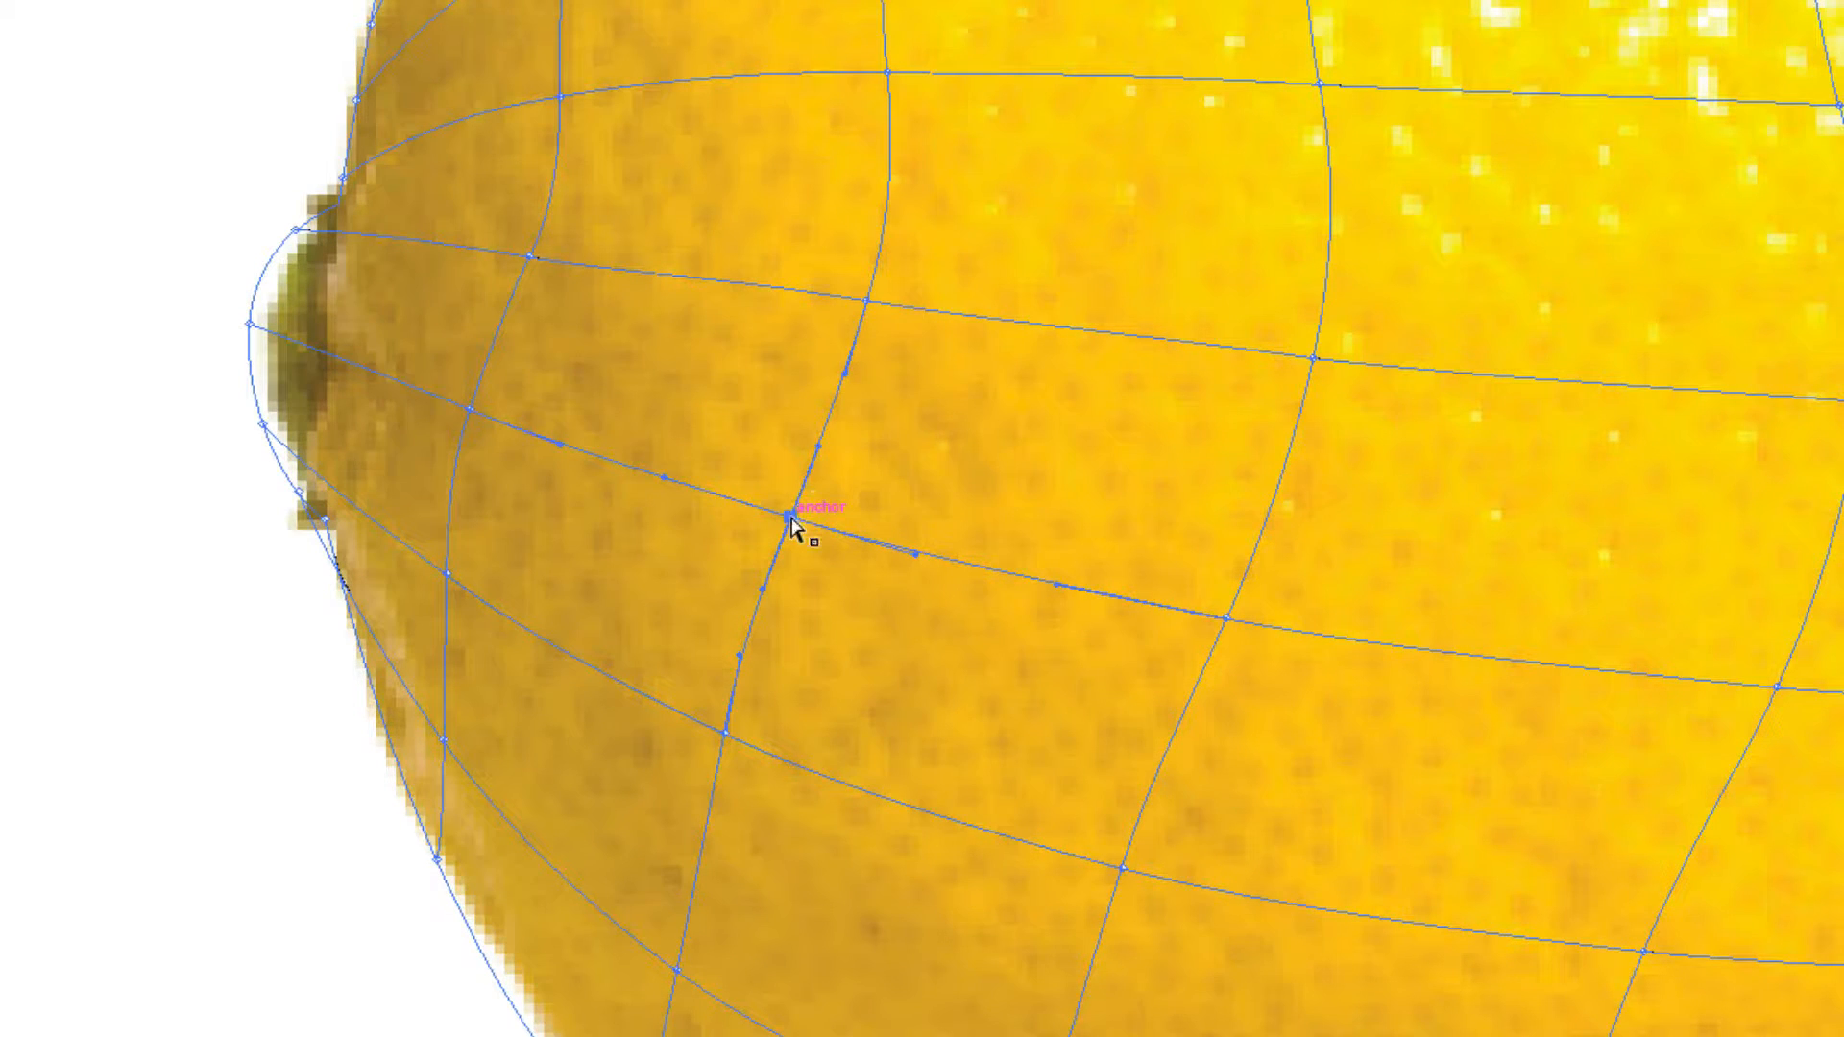
left_click(866, 301, "ctrl")
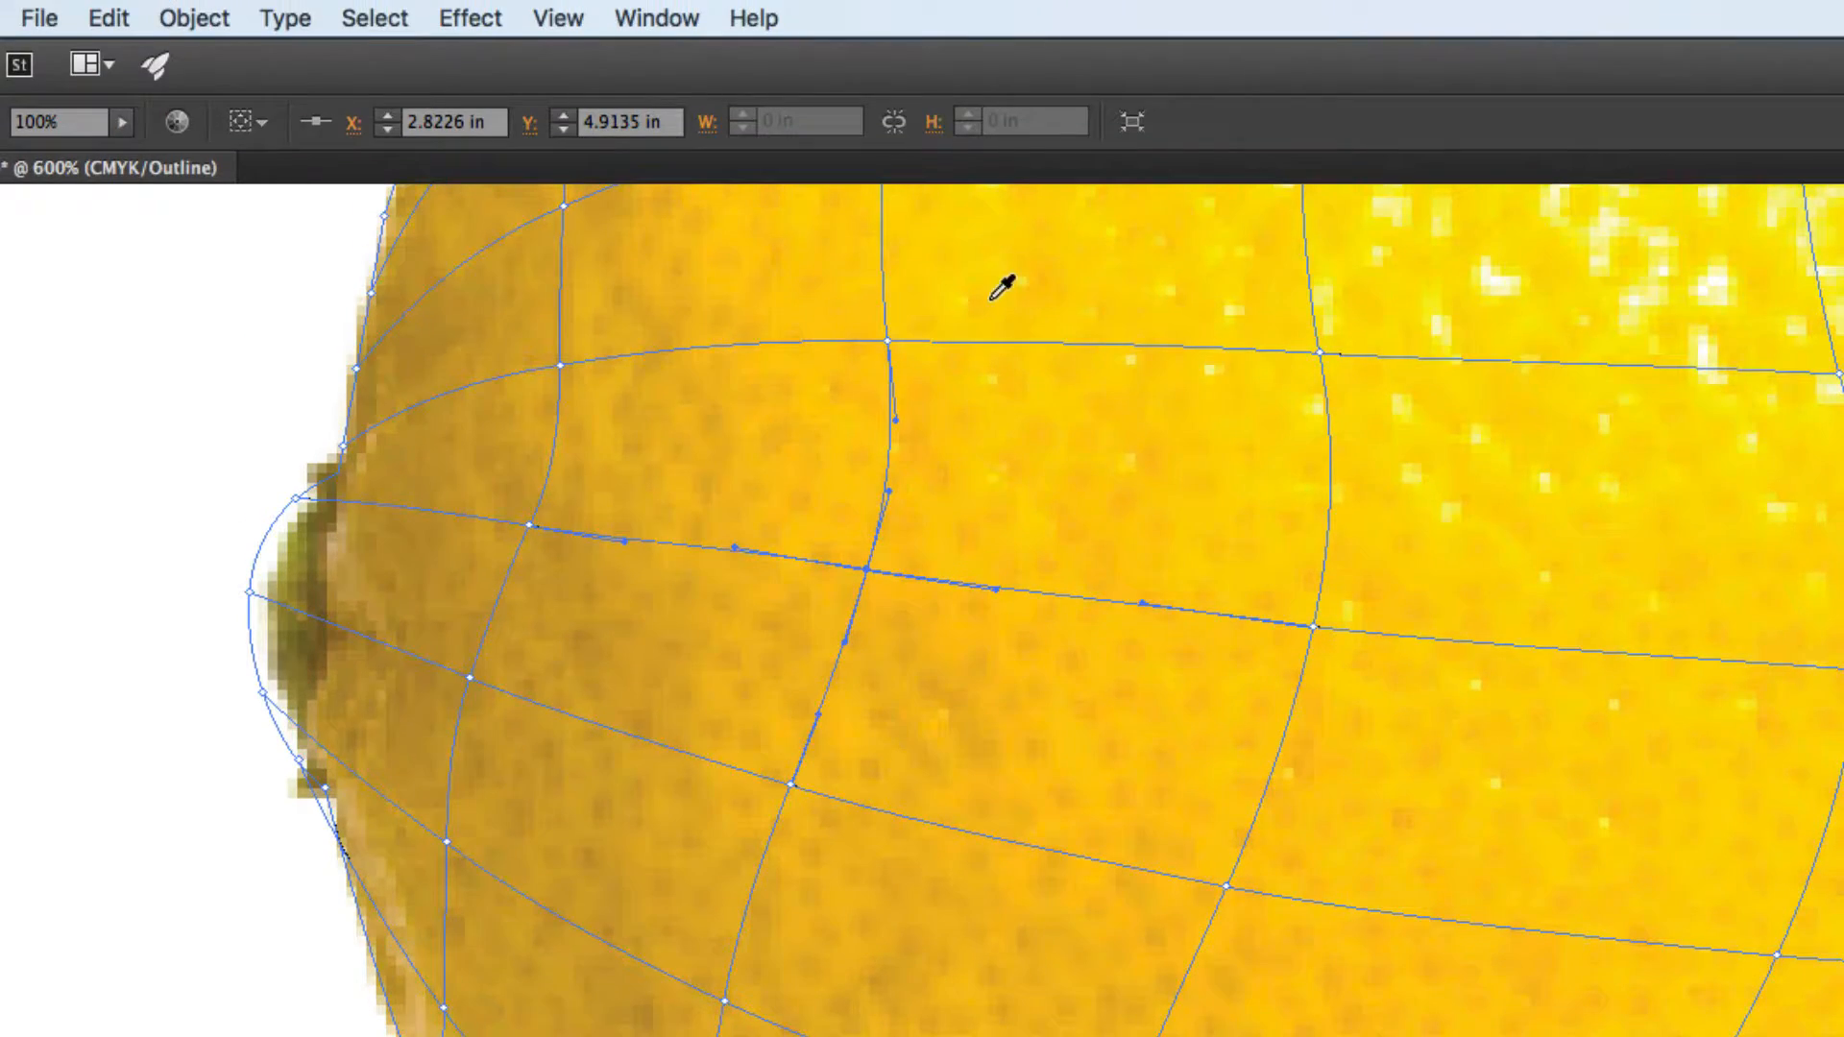
Color the second mesh line's remaining four points up to the top edge with yellows sampled from the photo.
scroll(1000, 221, "up", 3)
left_click(885, 622, "ctrl")
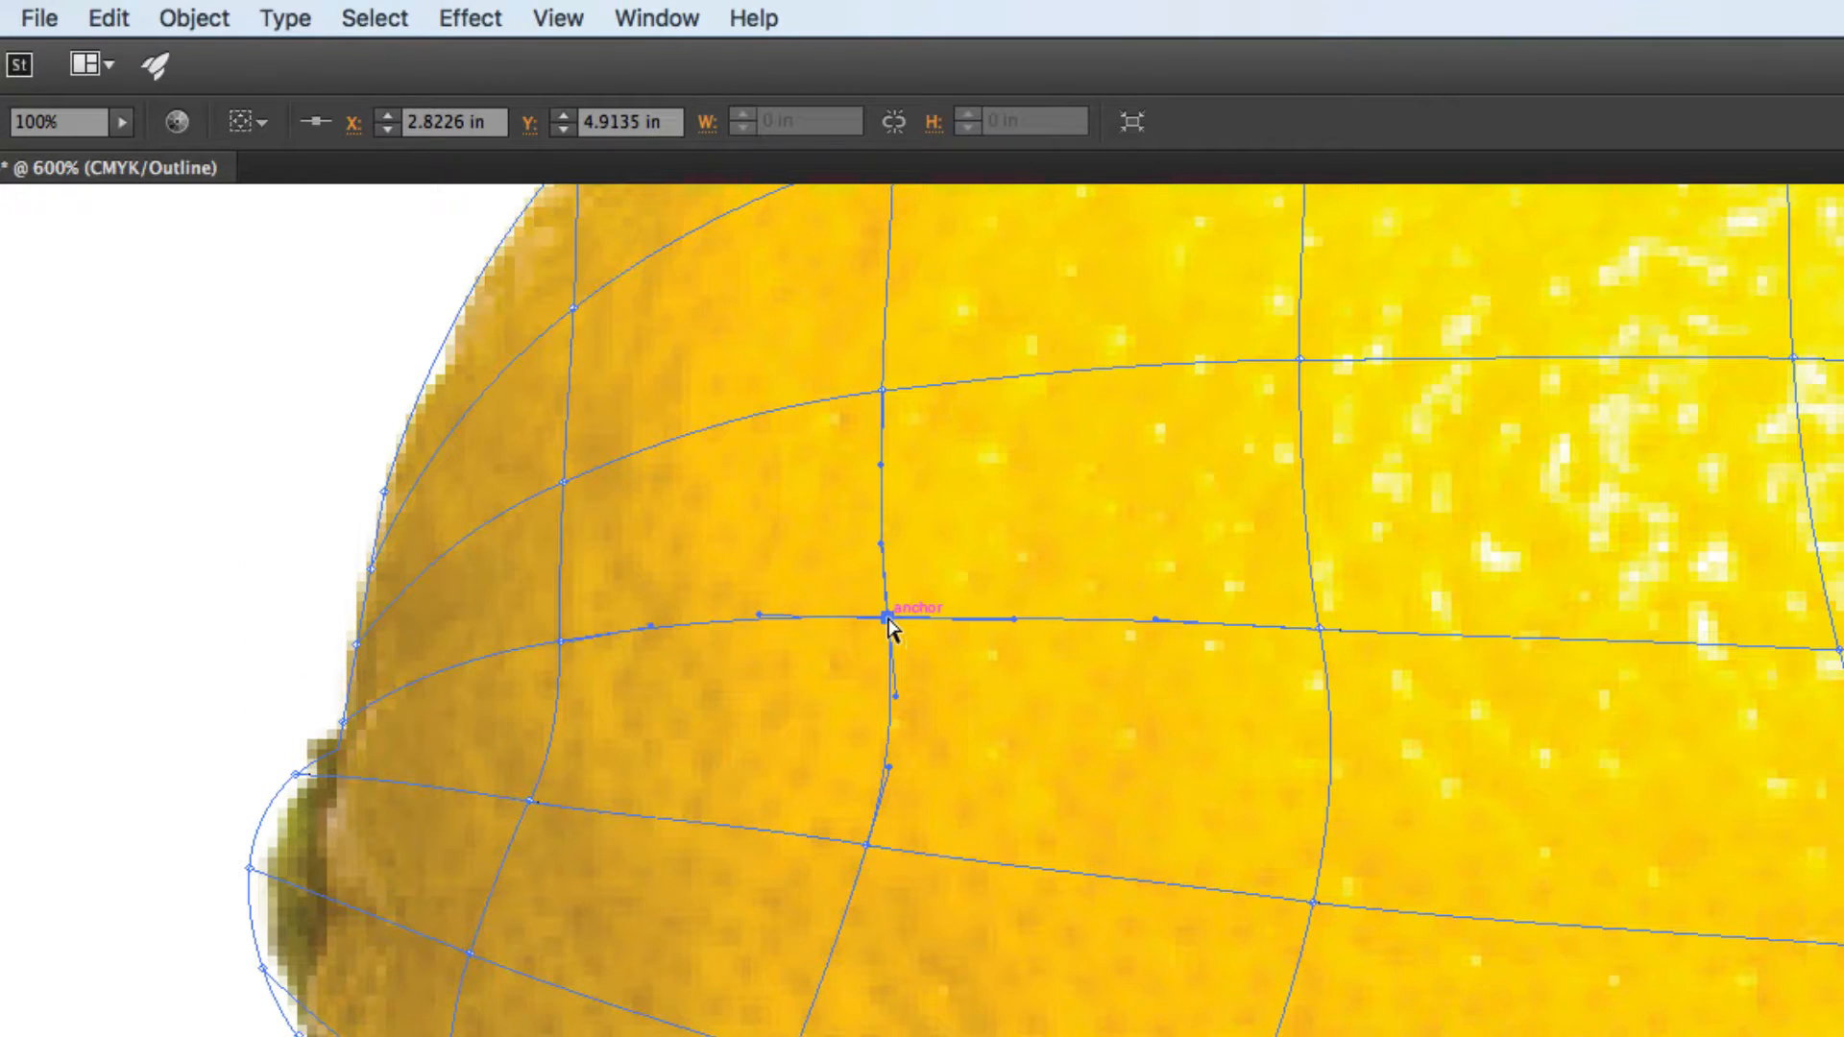
left_click(883, 392, "ctrl")
scroll(1013, 392, "up", 3)
scroll(1013, 392, "up", 3)
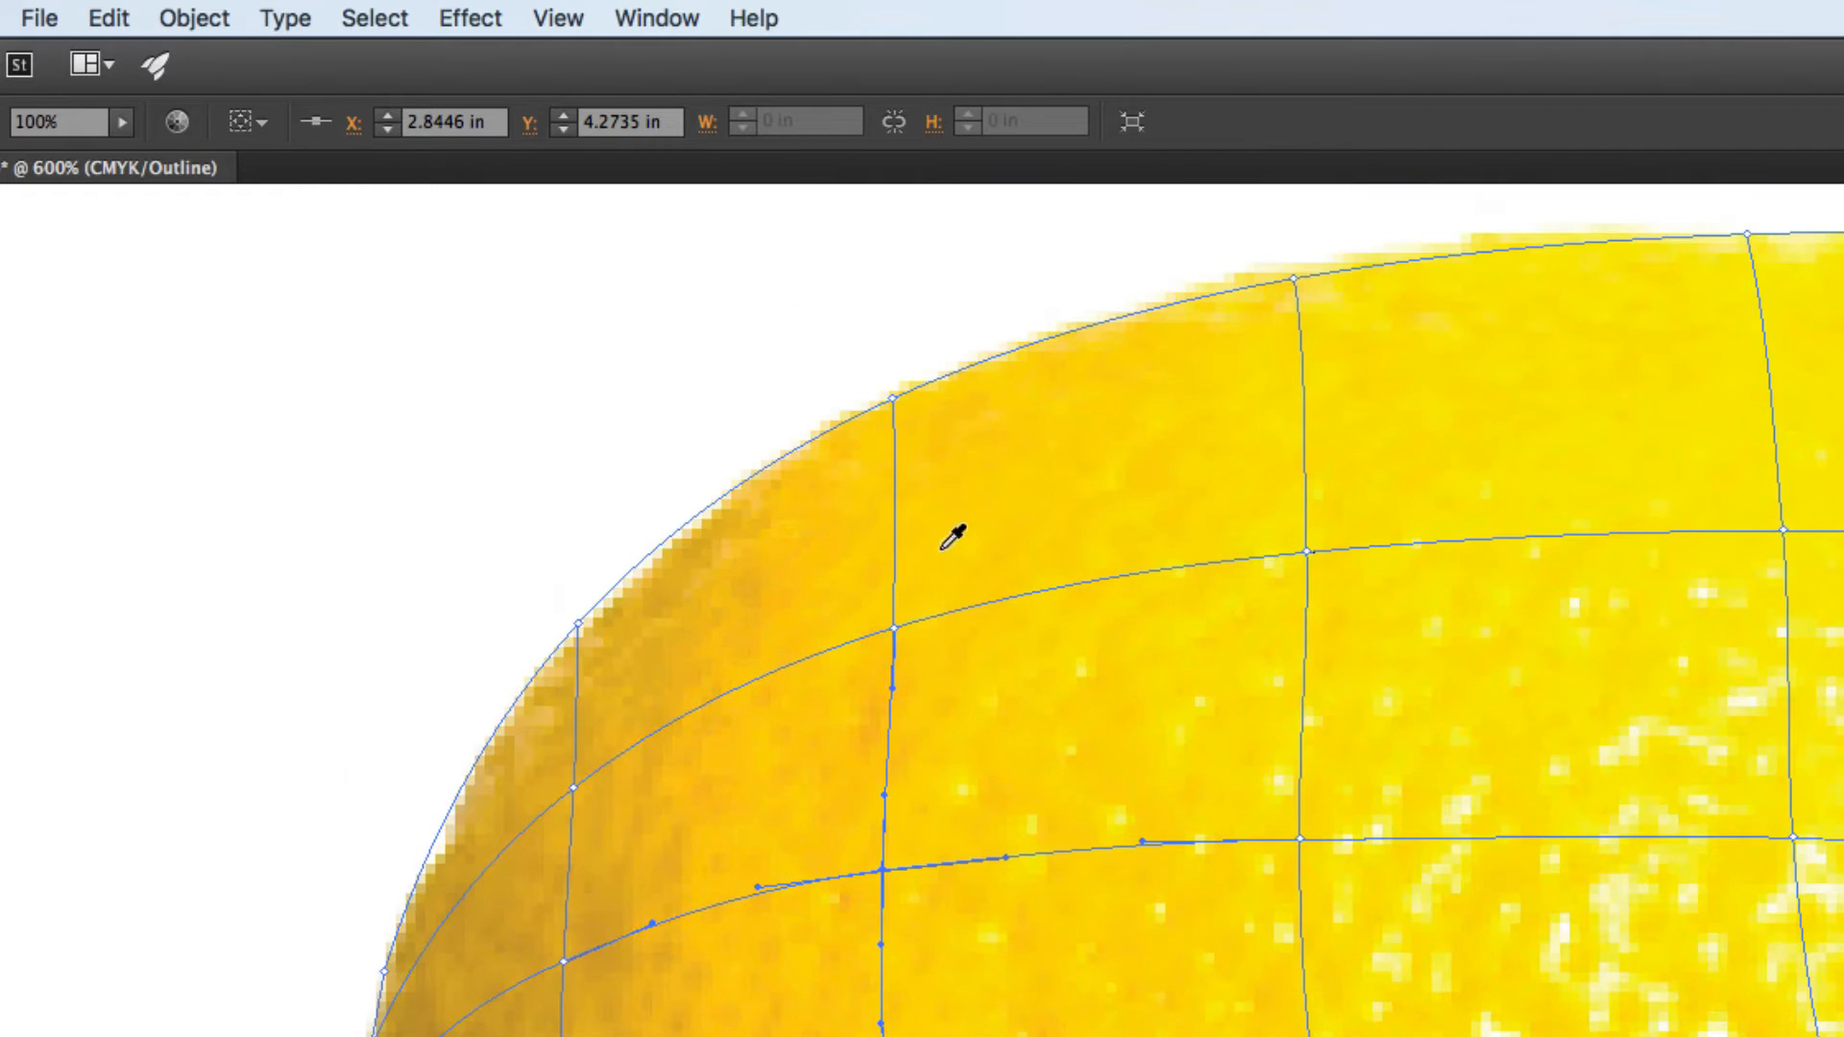
left_click(894, 629, "ctrl")
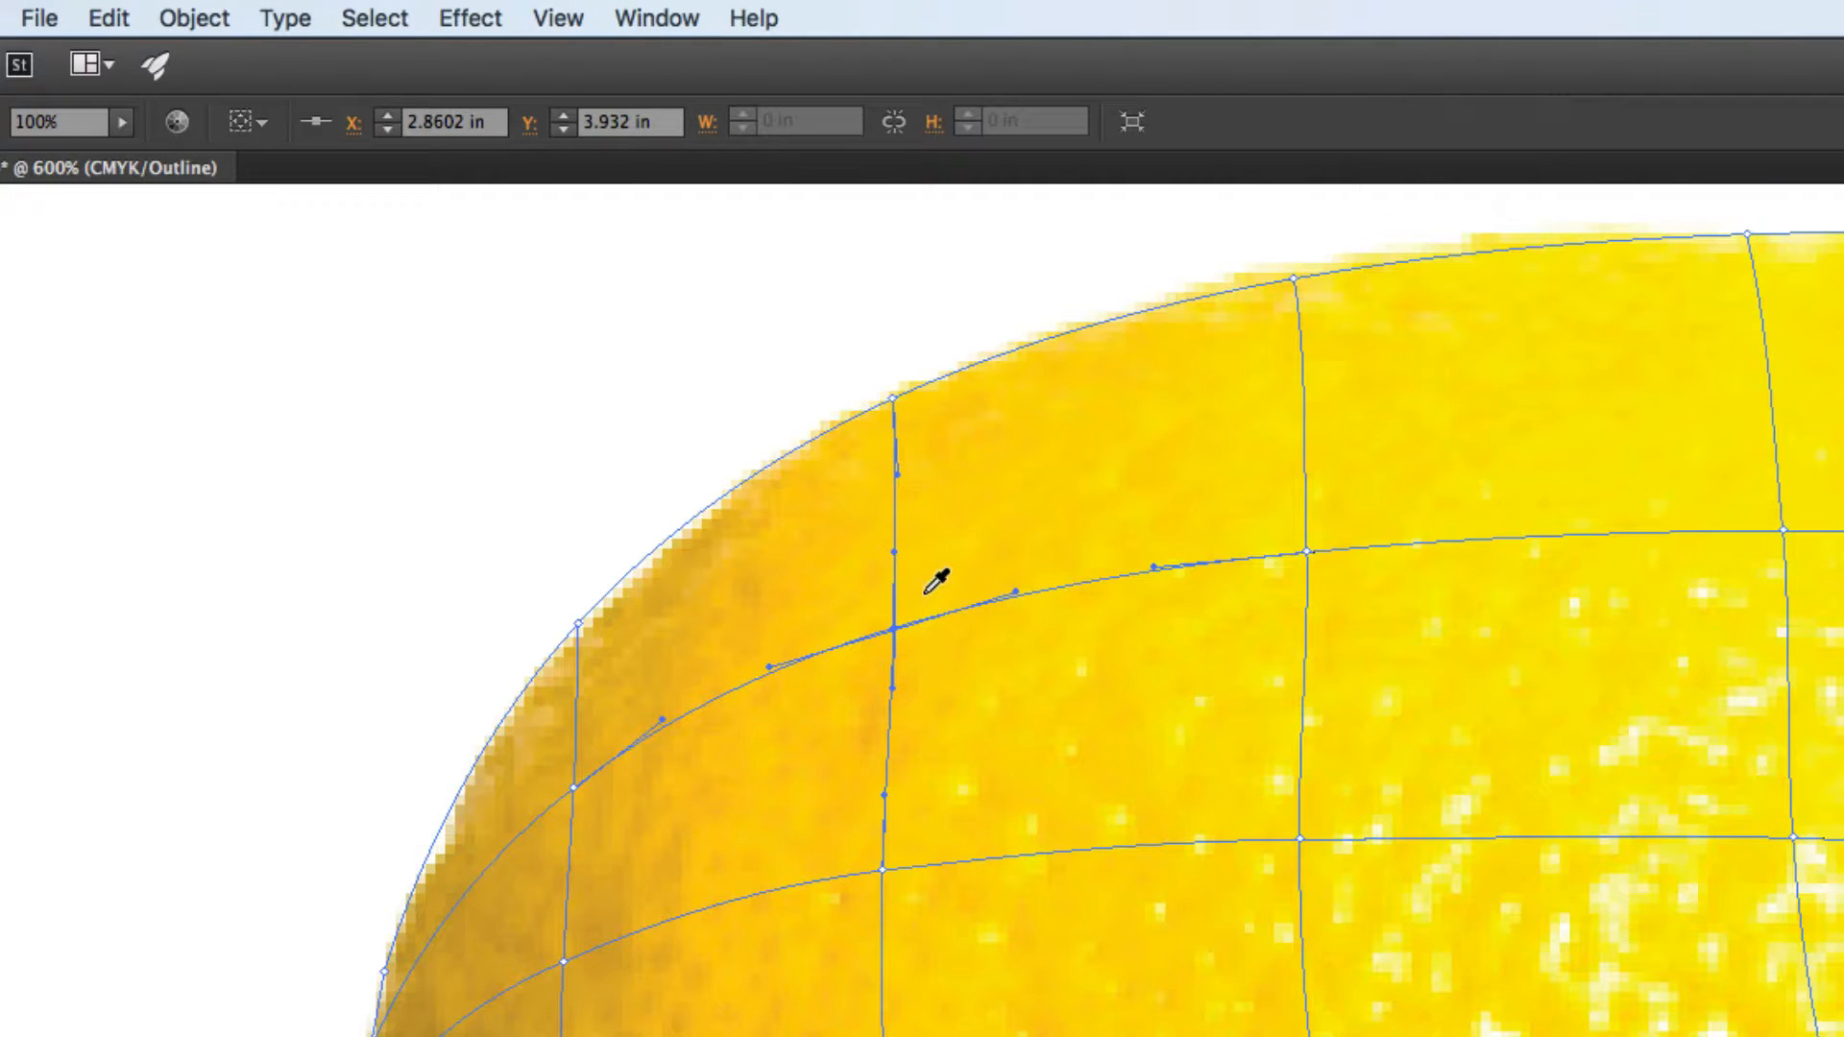
left_click(894, 397, "ctrl")
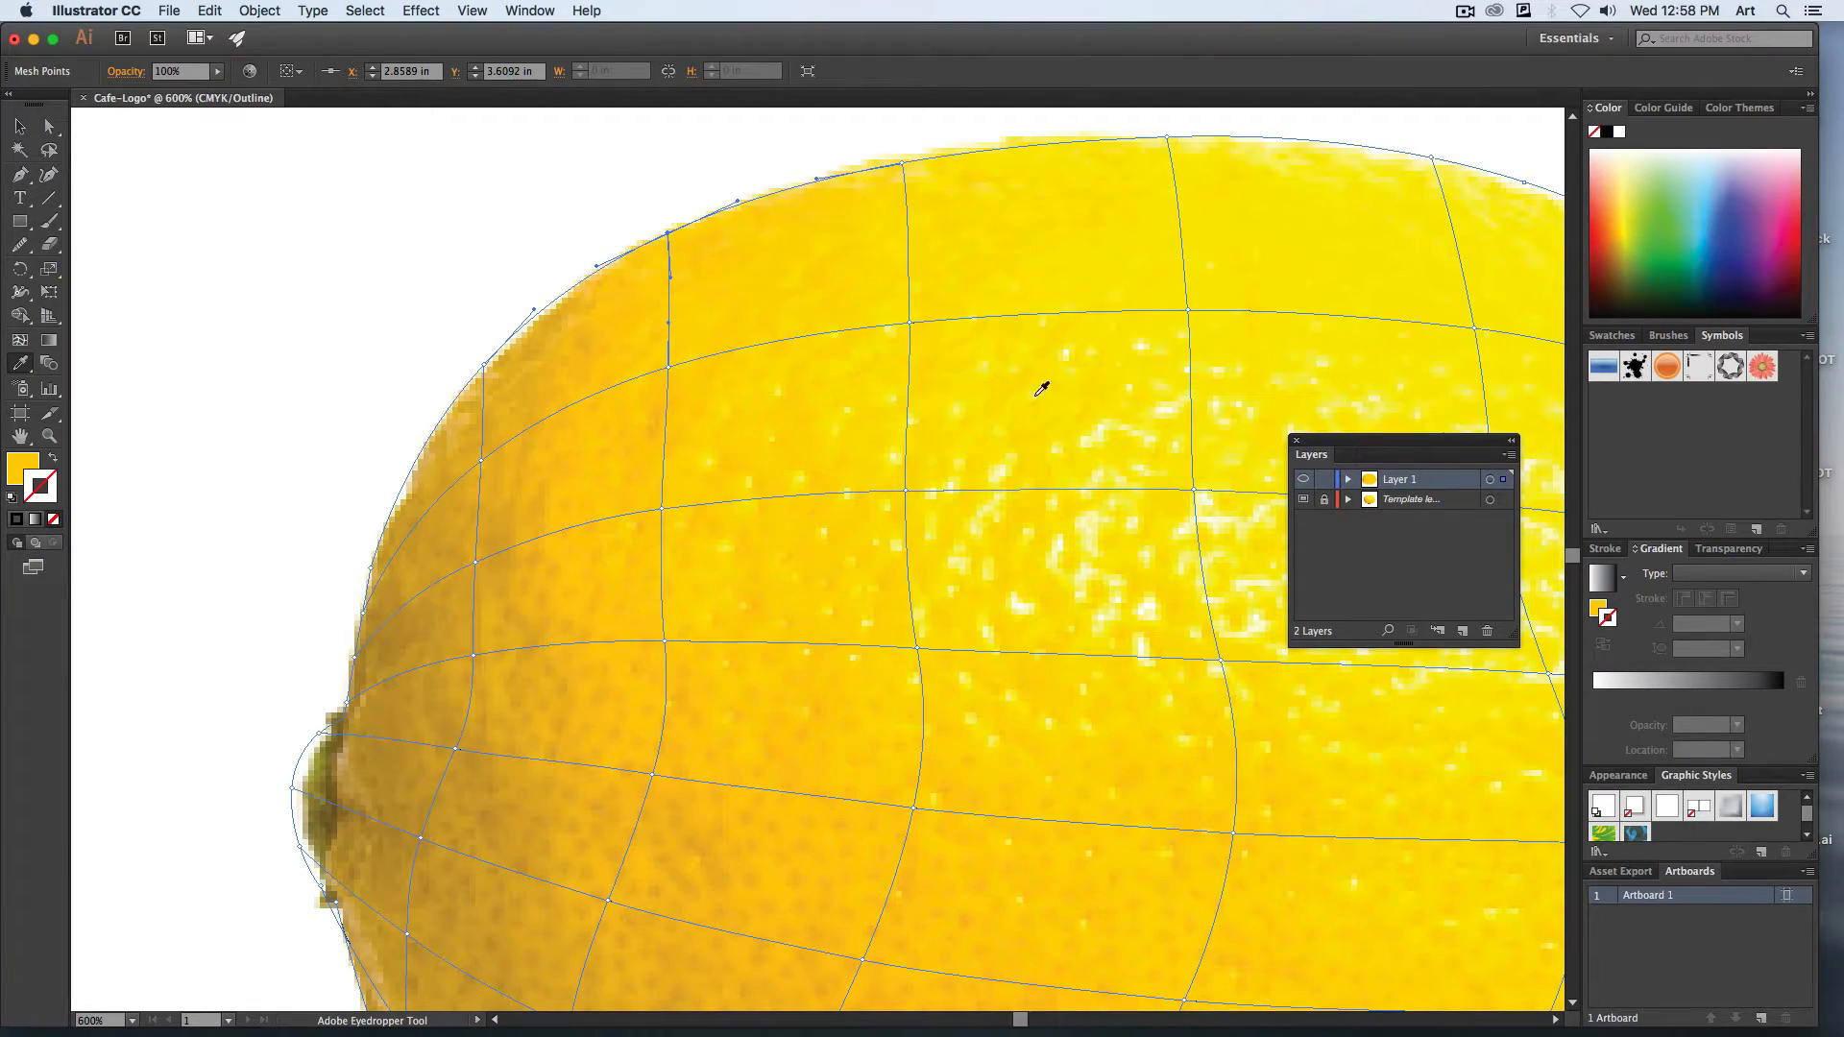
Switch Layer 1 back to preview, fit the artboard in view, and deselect the mesh to check the shading.
scroll(990, 548, "down", 3)
scroll(989, 548, "right", 2)
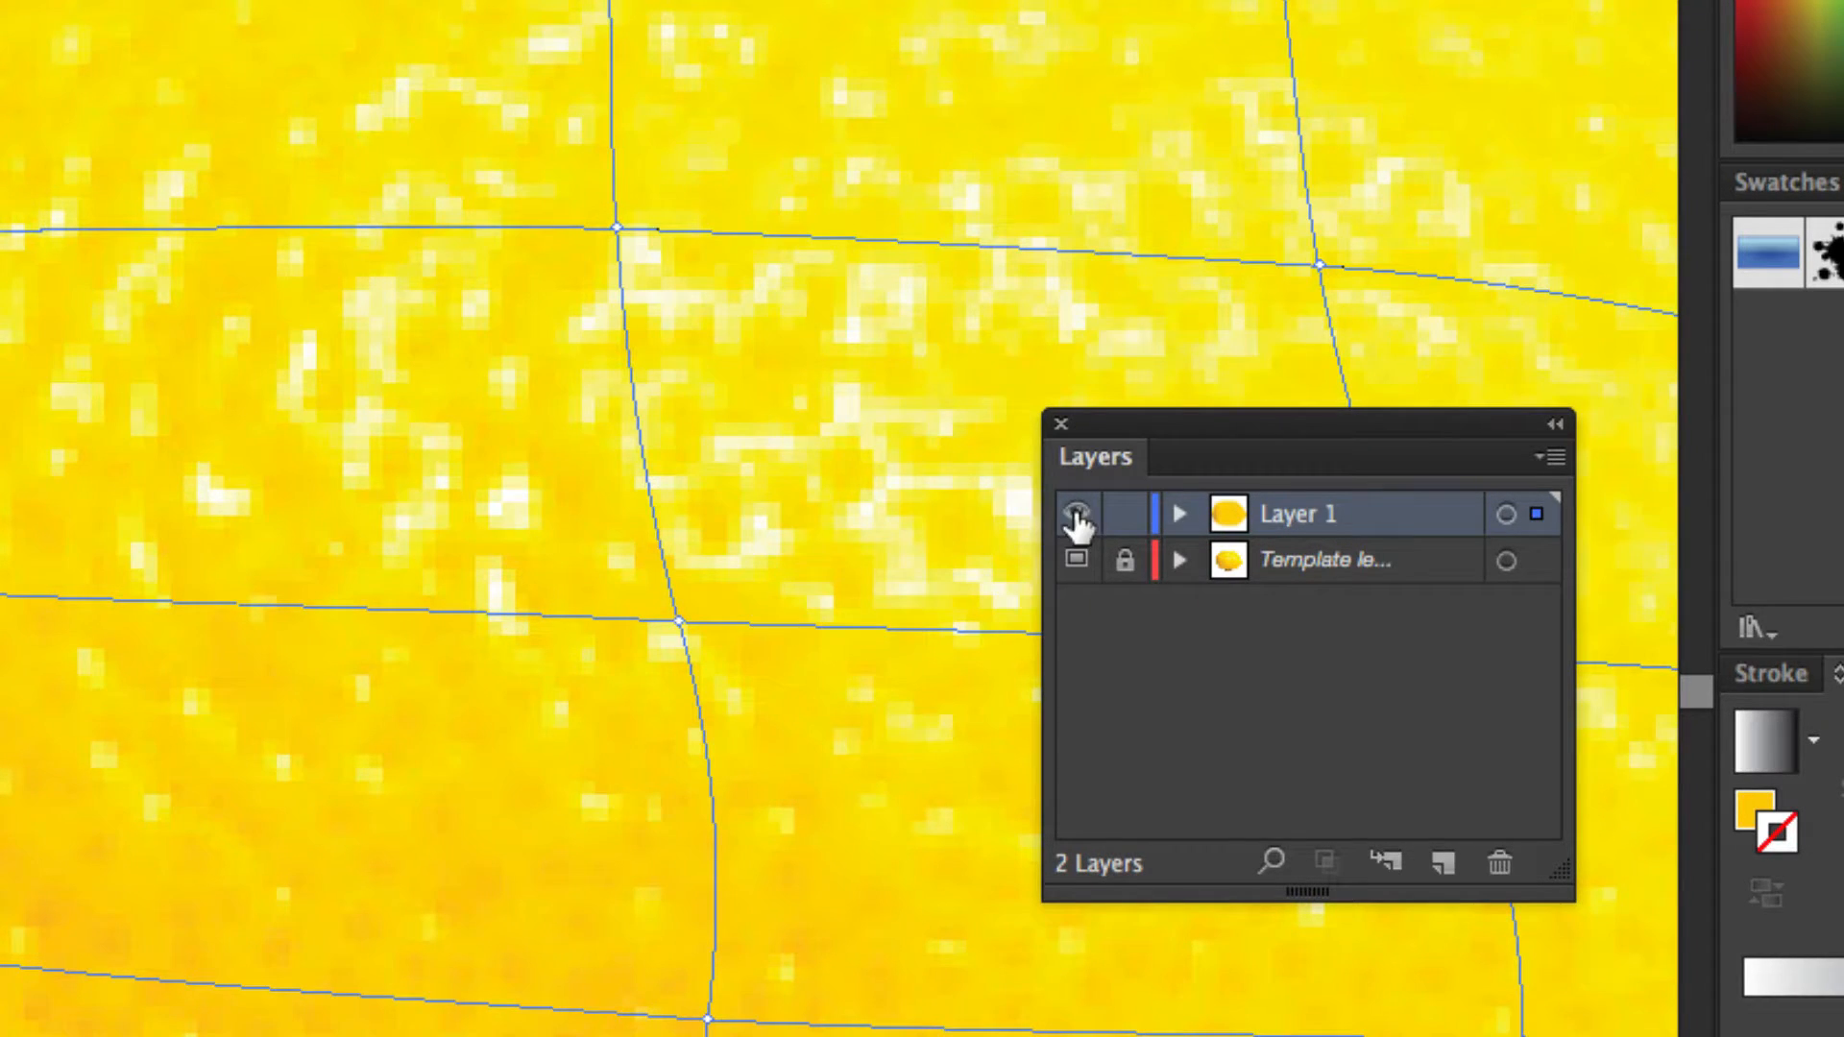
left_click(1077, 516)
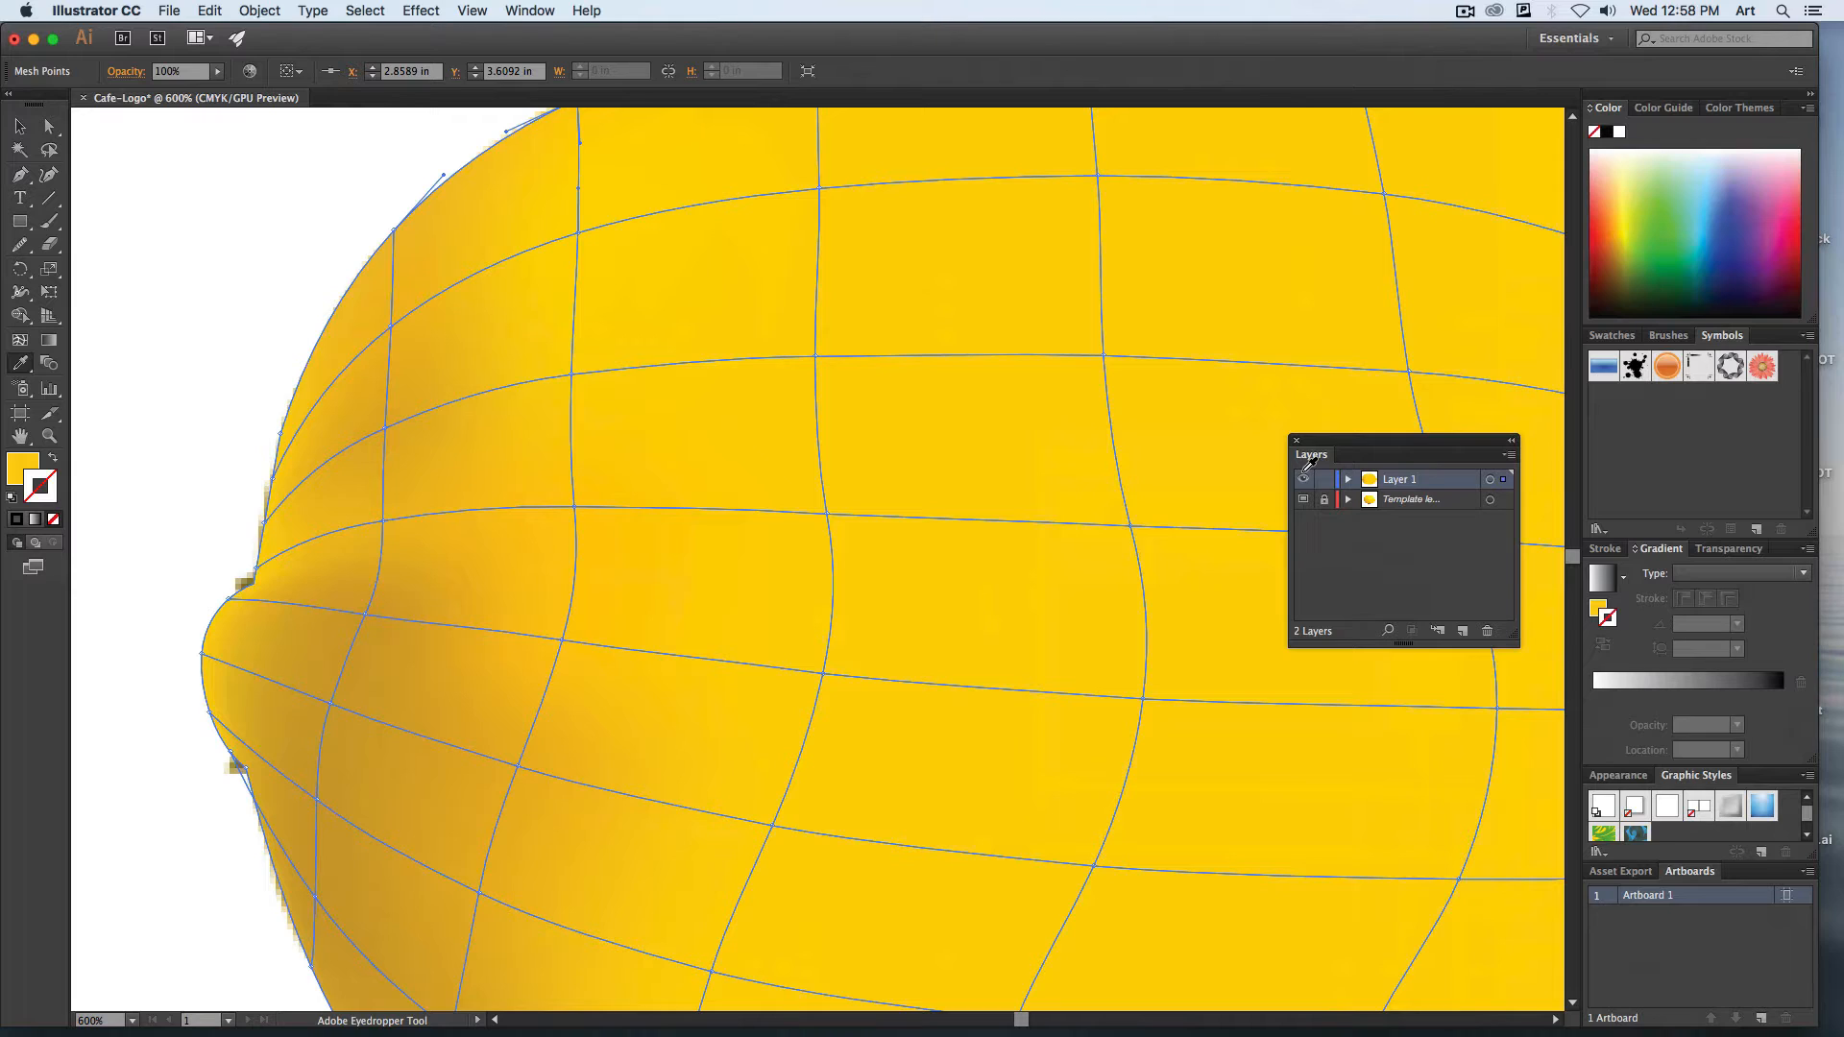
key("super+0")
left_click(1236, 498, "super")
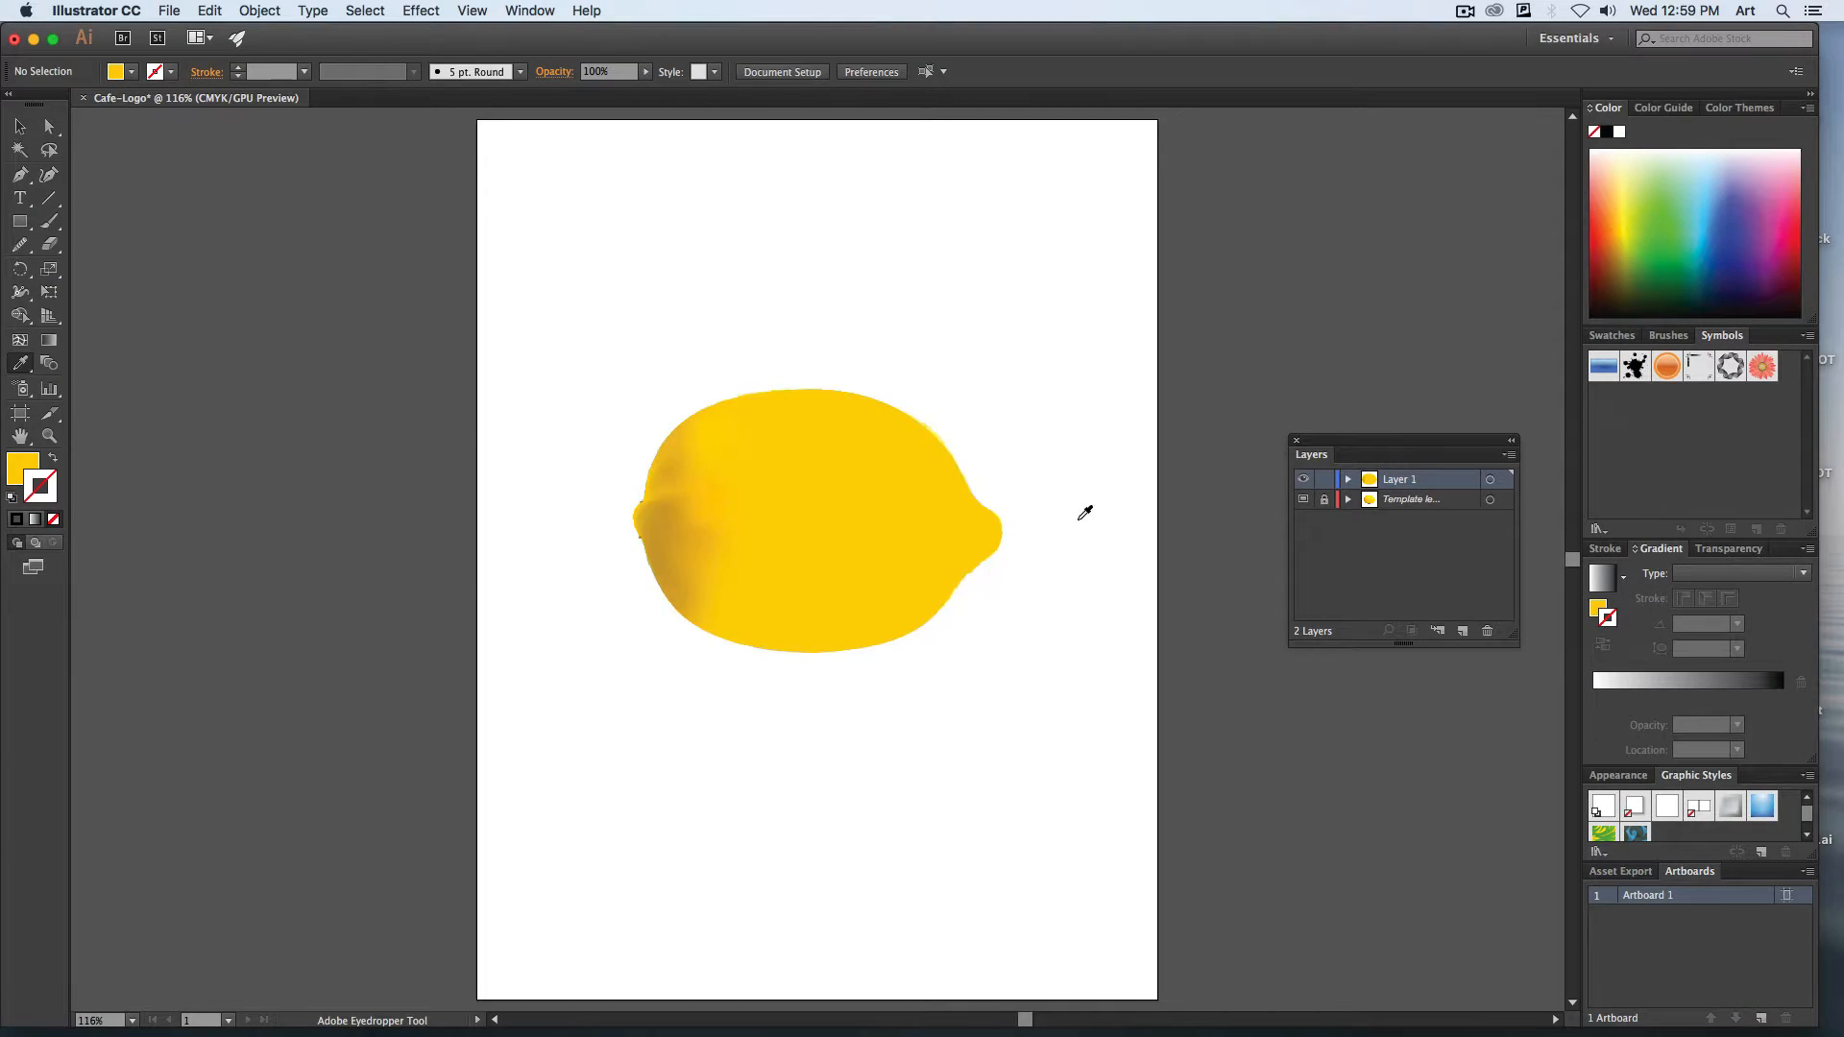
Return Layer 1 to outline view and color the third mesh line's top four points with yellows sampled from the photo.
left_click(1303, 479, "super")
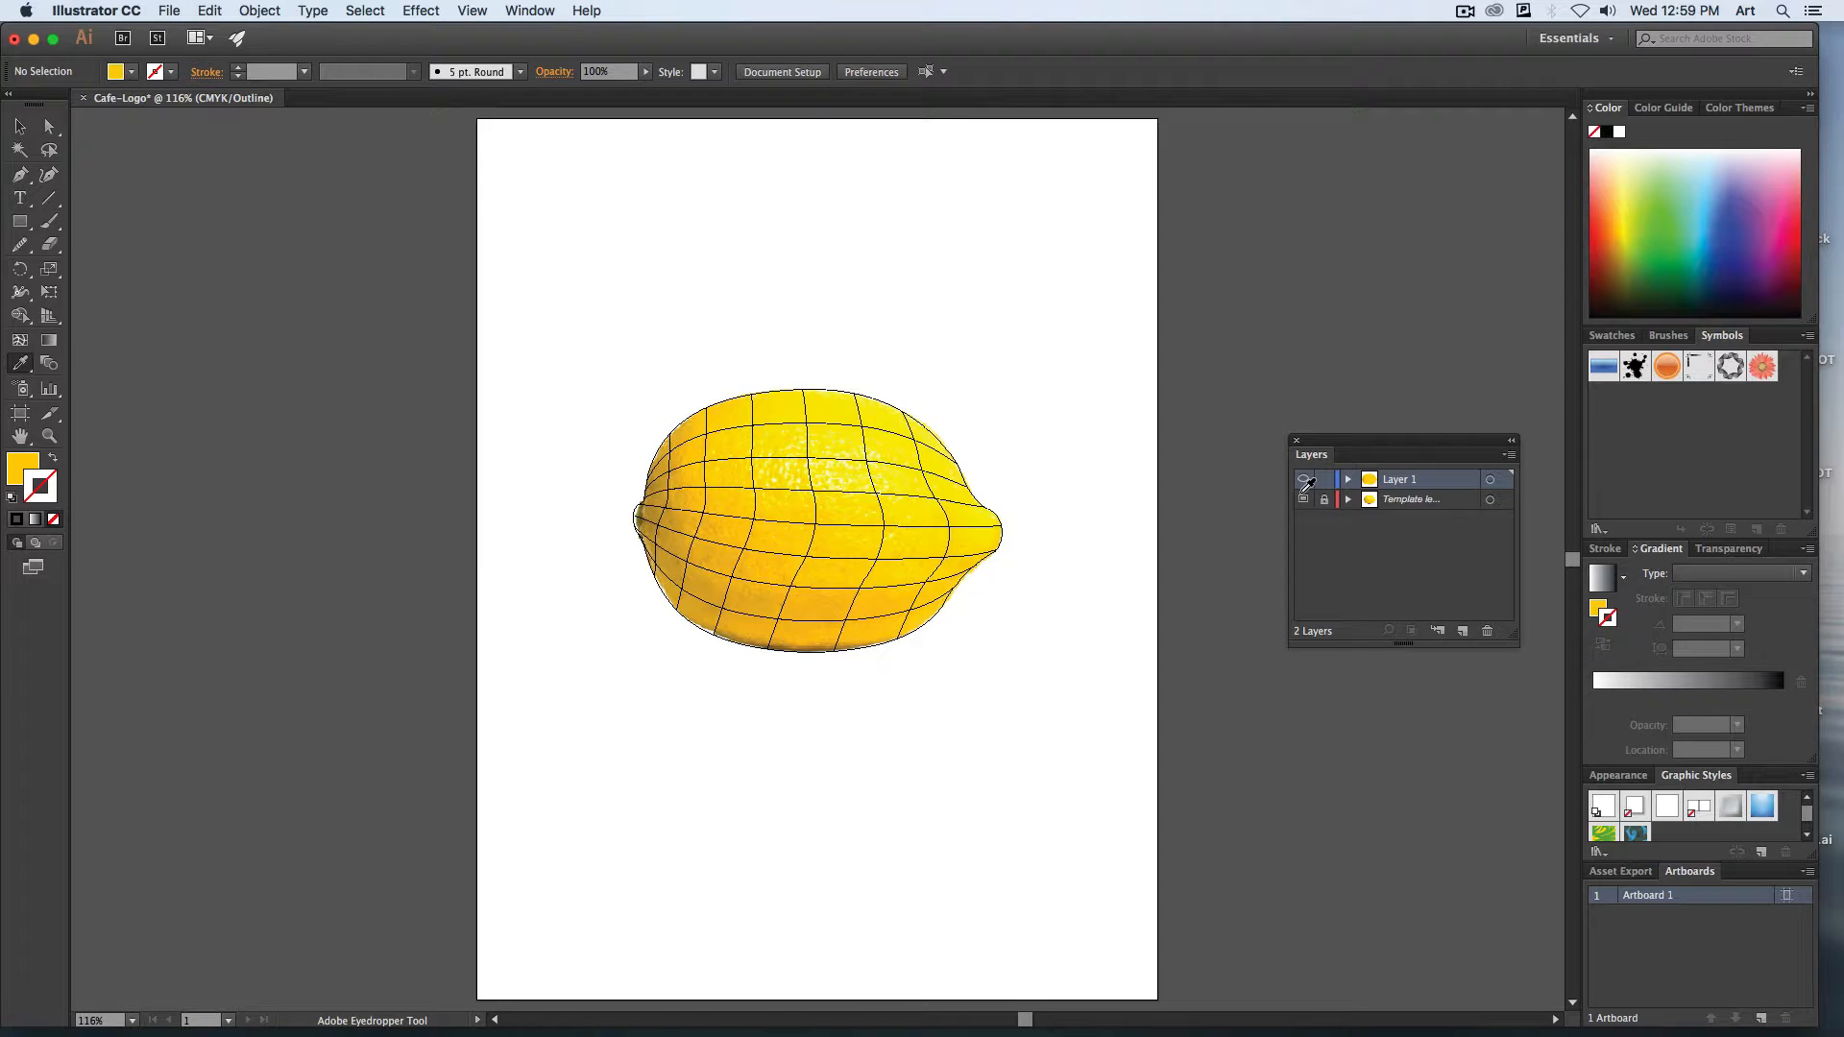
key("super+equal")
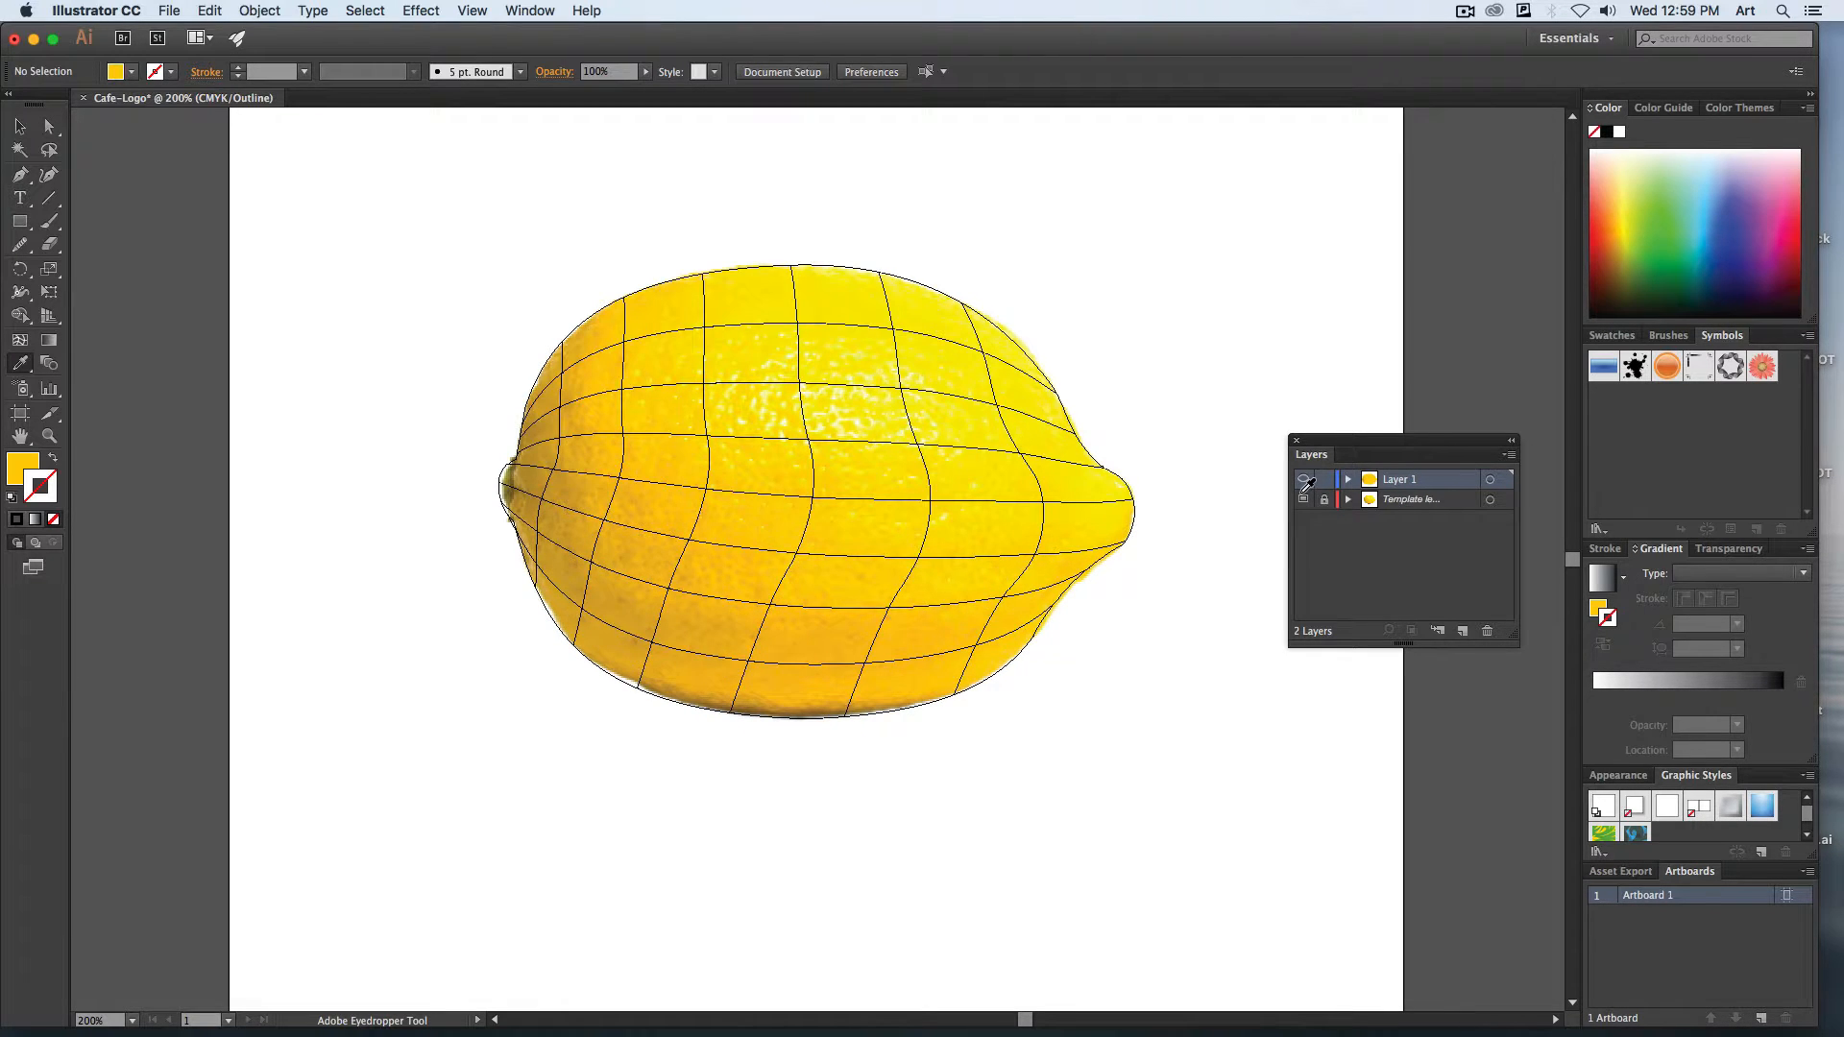
key("super+equal")
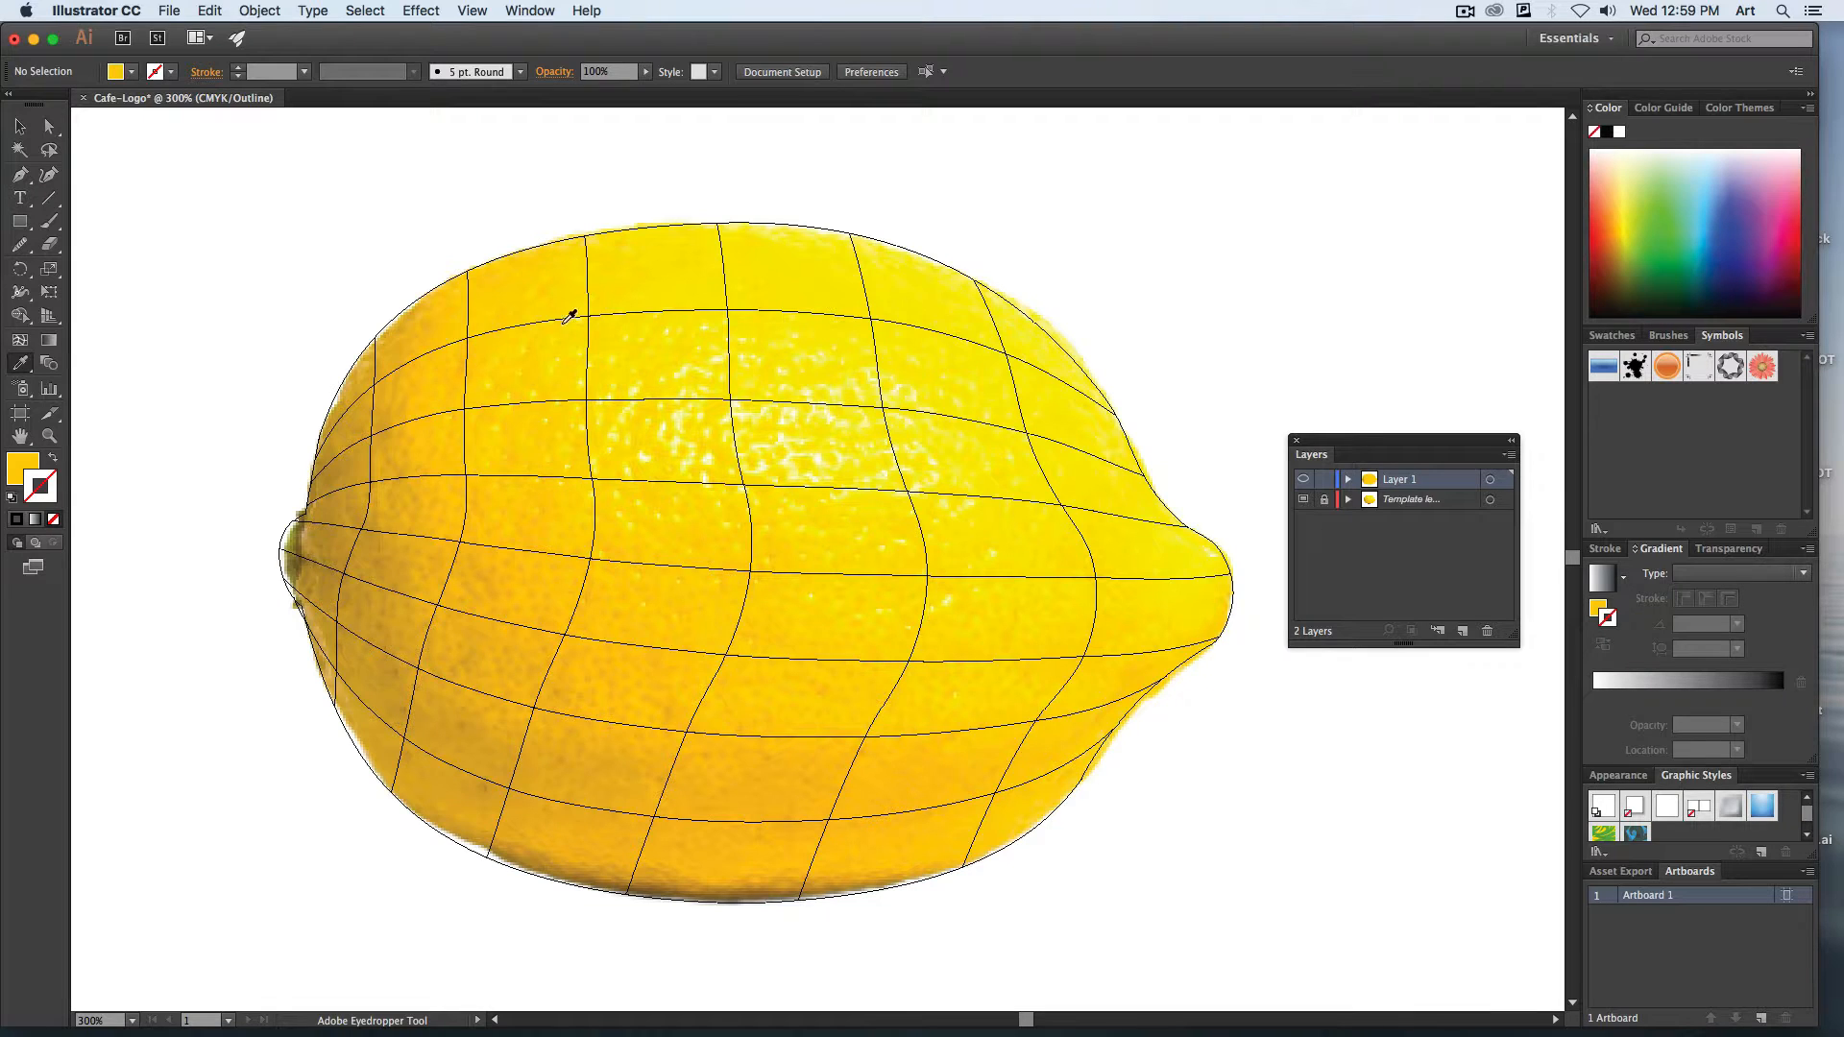
left_click(586, 236, "super")
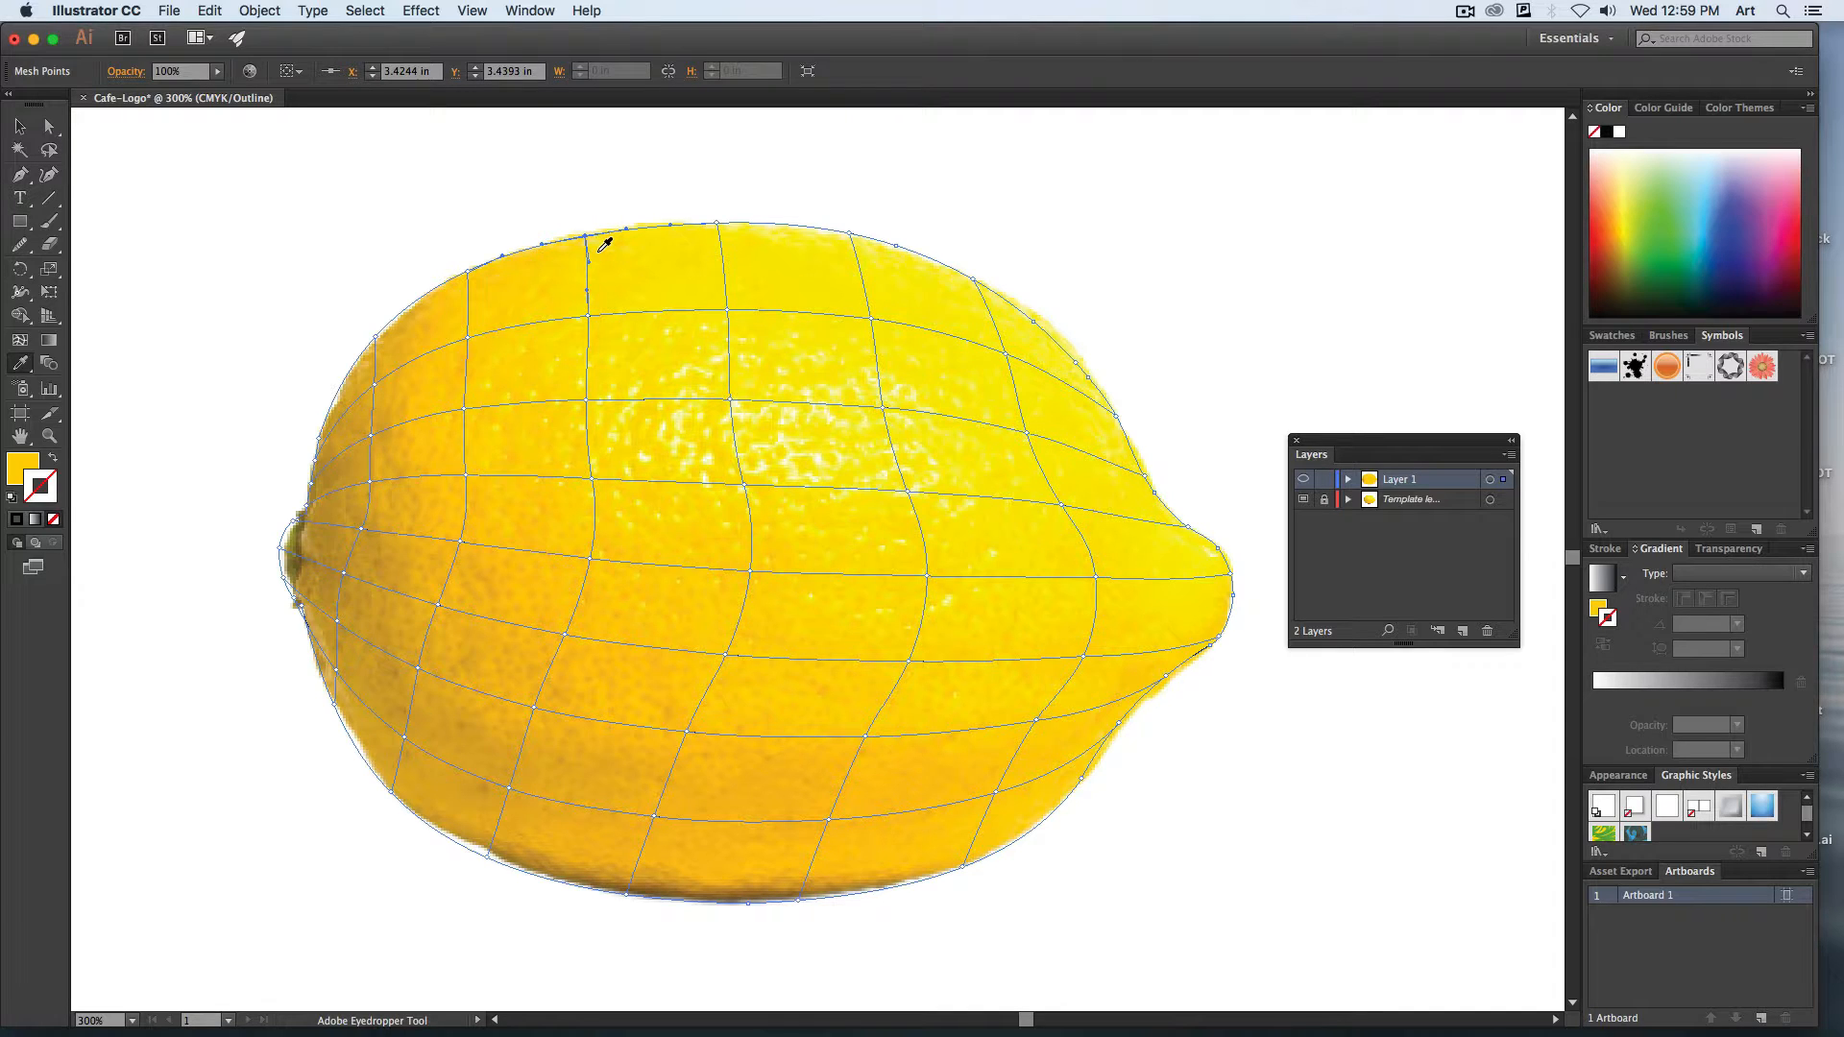
left_click(604, 245)
left_click(588, 316, "super")
left_click(588, 399, "super")
left_click(591, 479, "super")
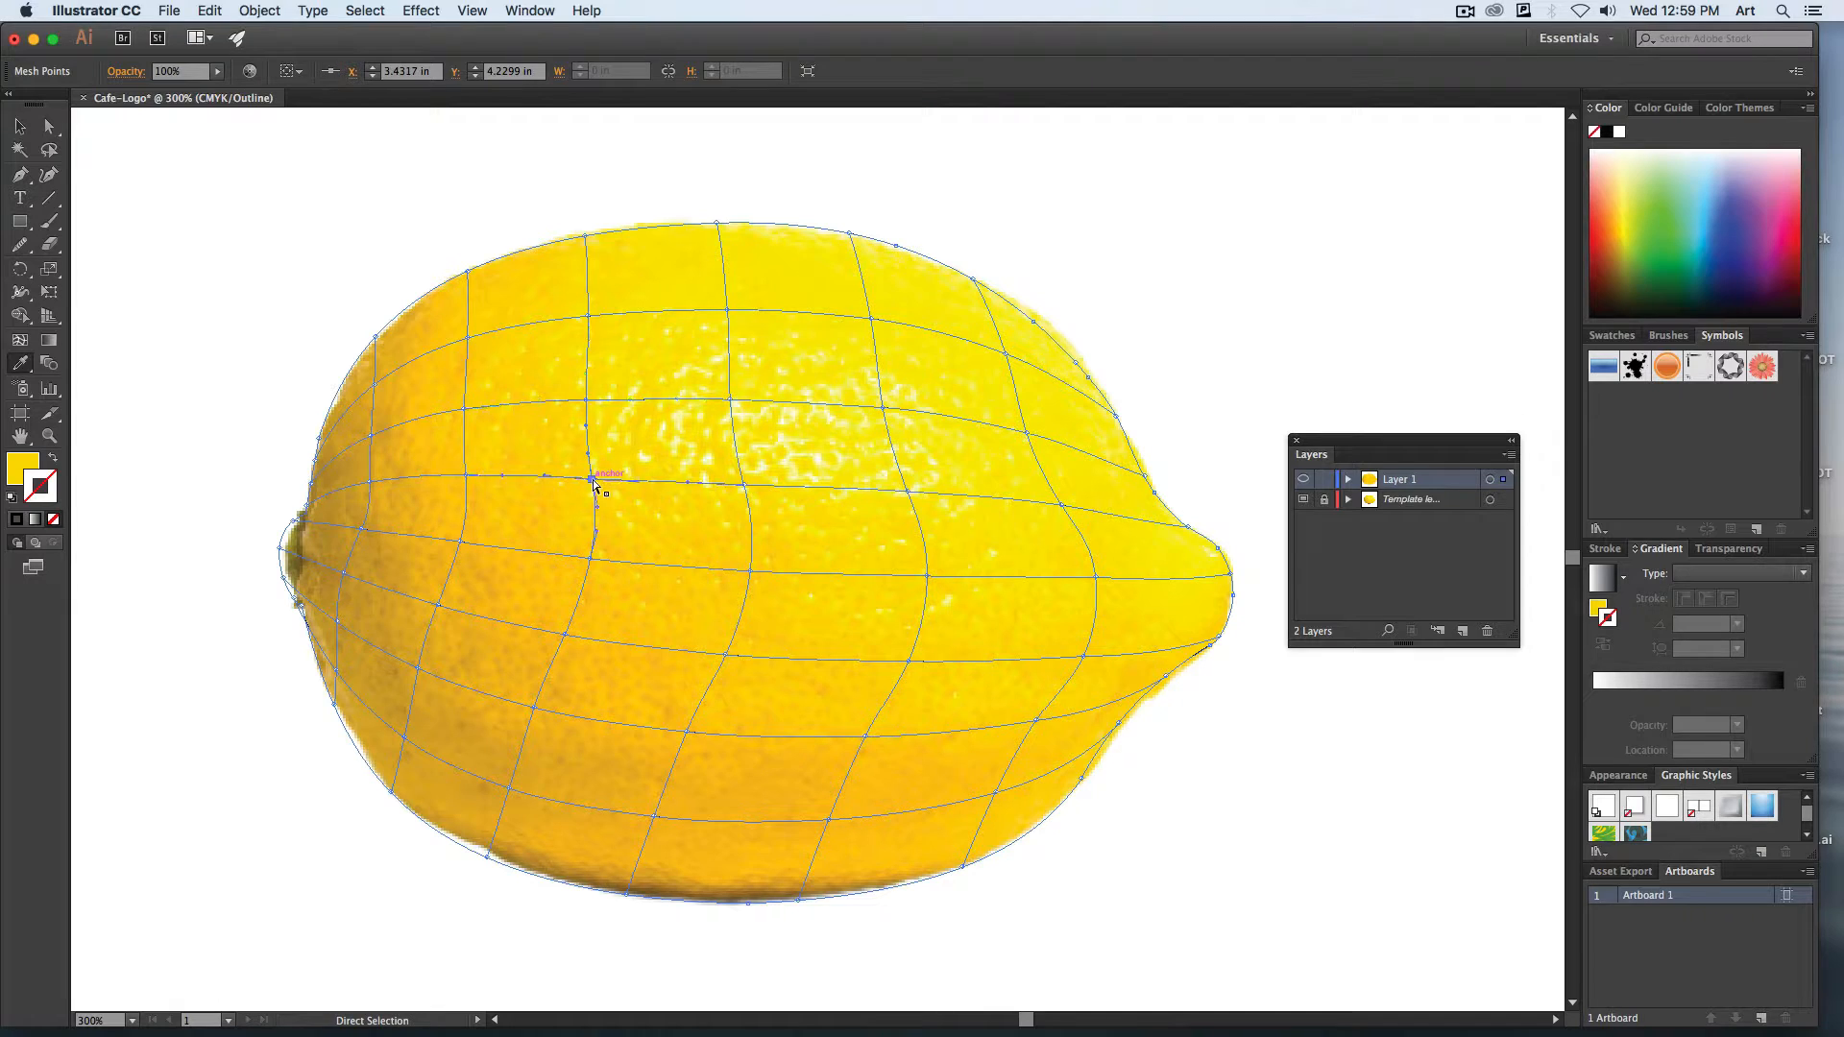
Color the third mesh line's lower five points from the photo, and toggle Layer 1 to preview and back to check the shading.
left_click(590, 559, "super")
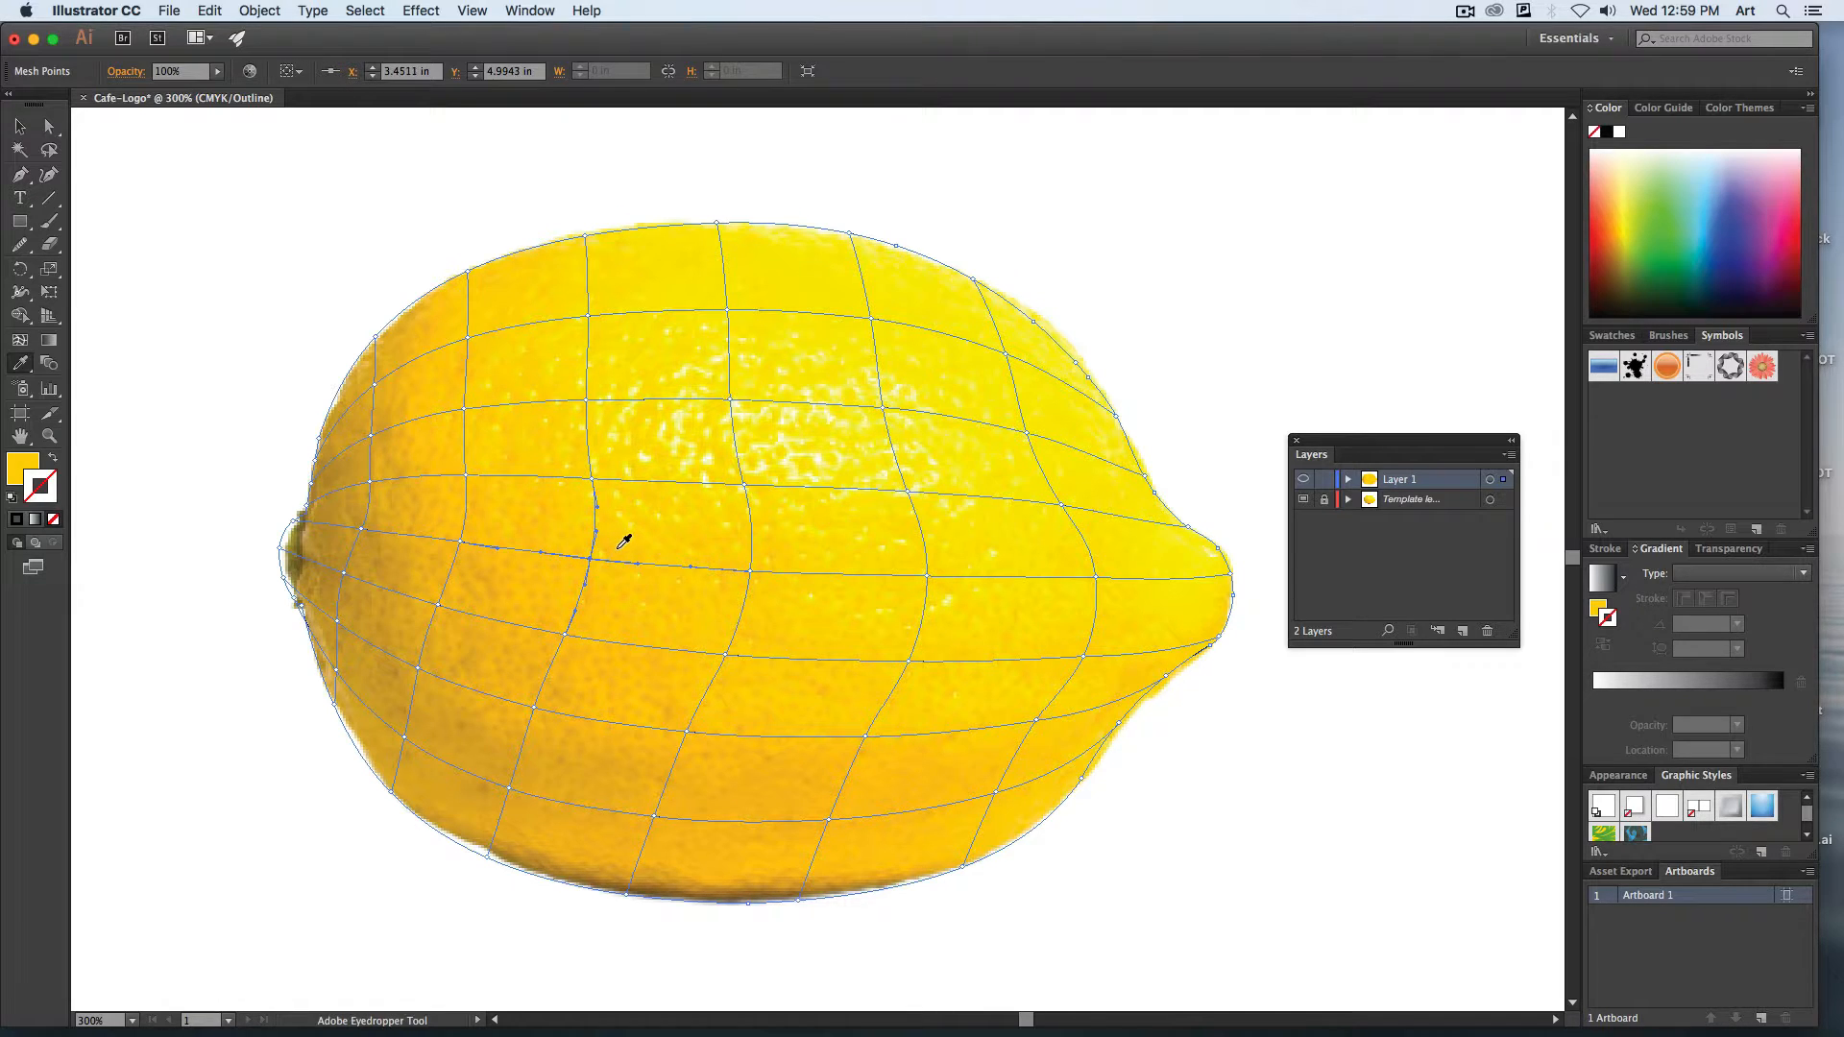
left_click(567, 632, "super")
left_click(534, 708, "super")
left_click(508, 789, "super")
left_click(488, 854, "super")
key("i")
left_click(514, 838)
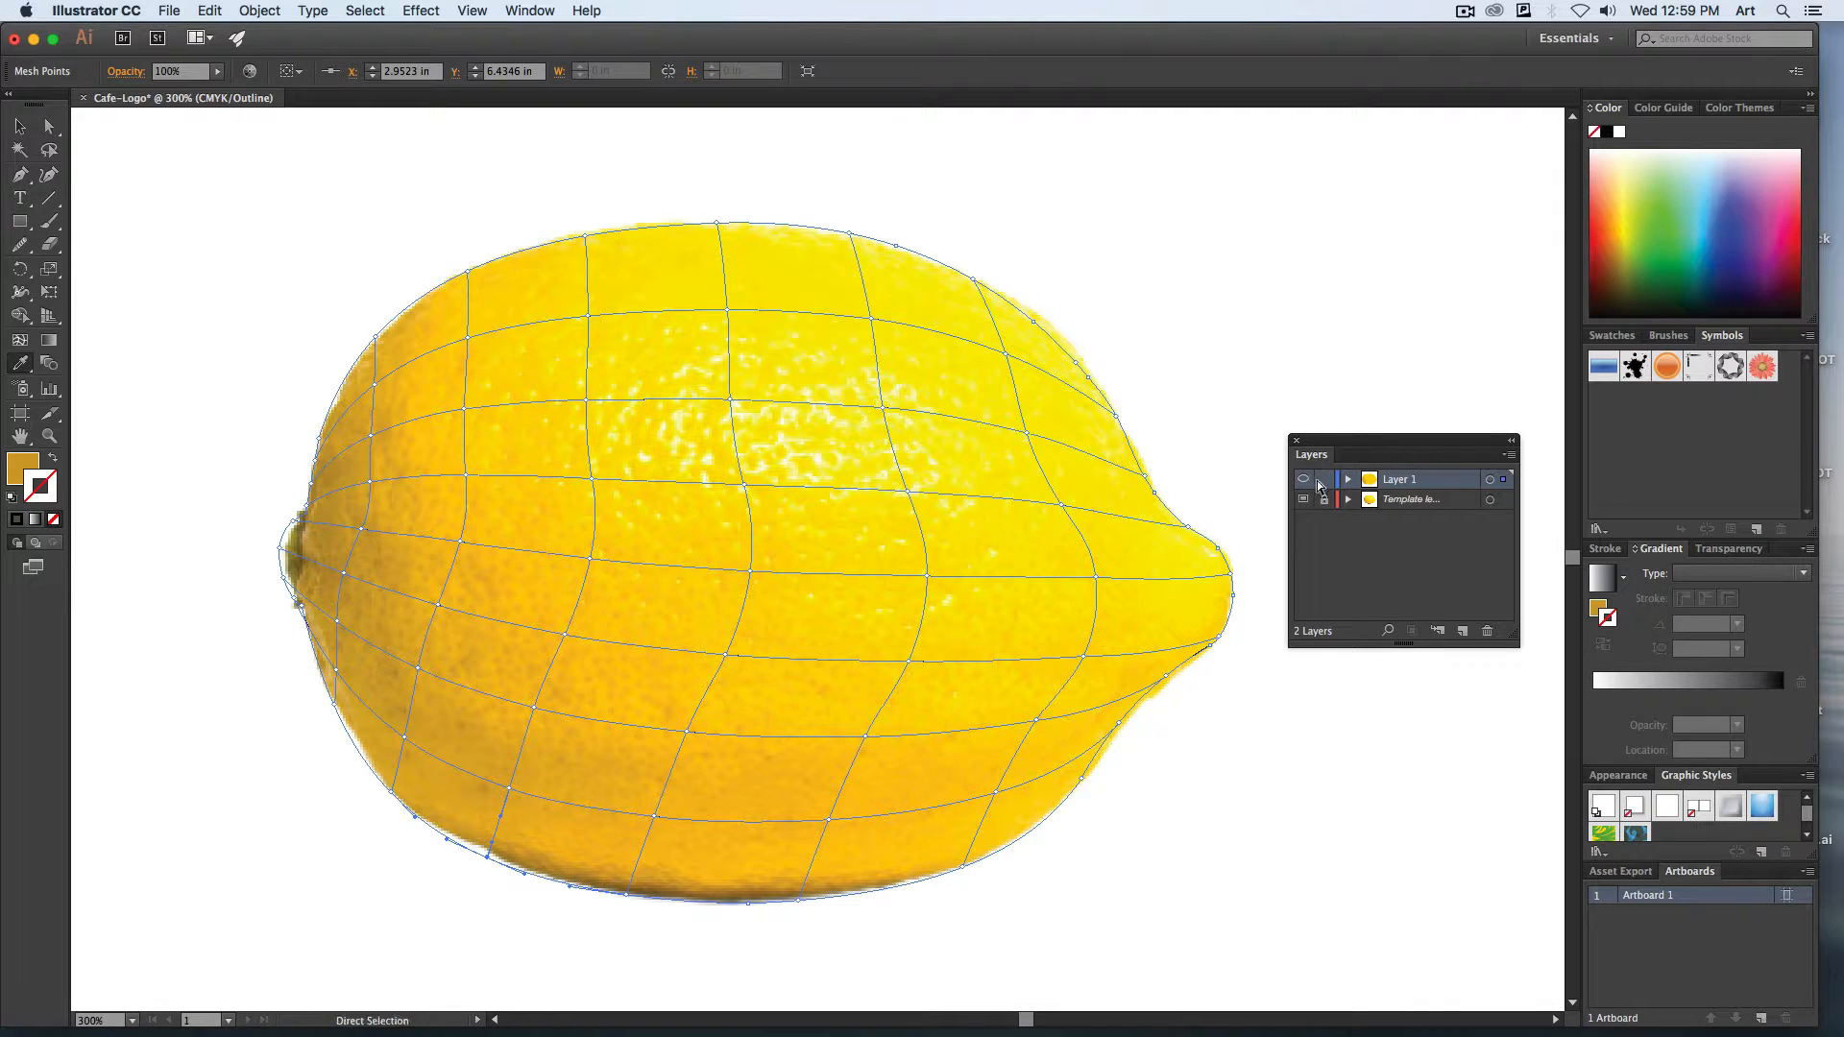
left_click(1303, 480, "super")
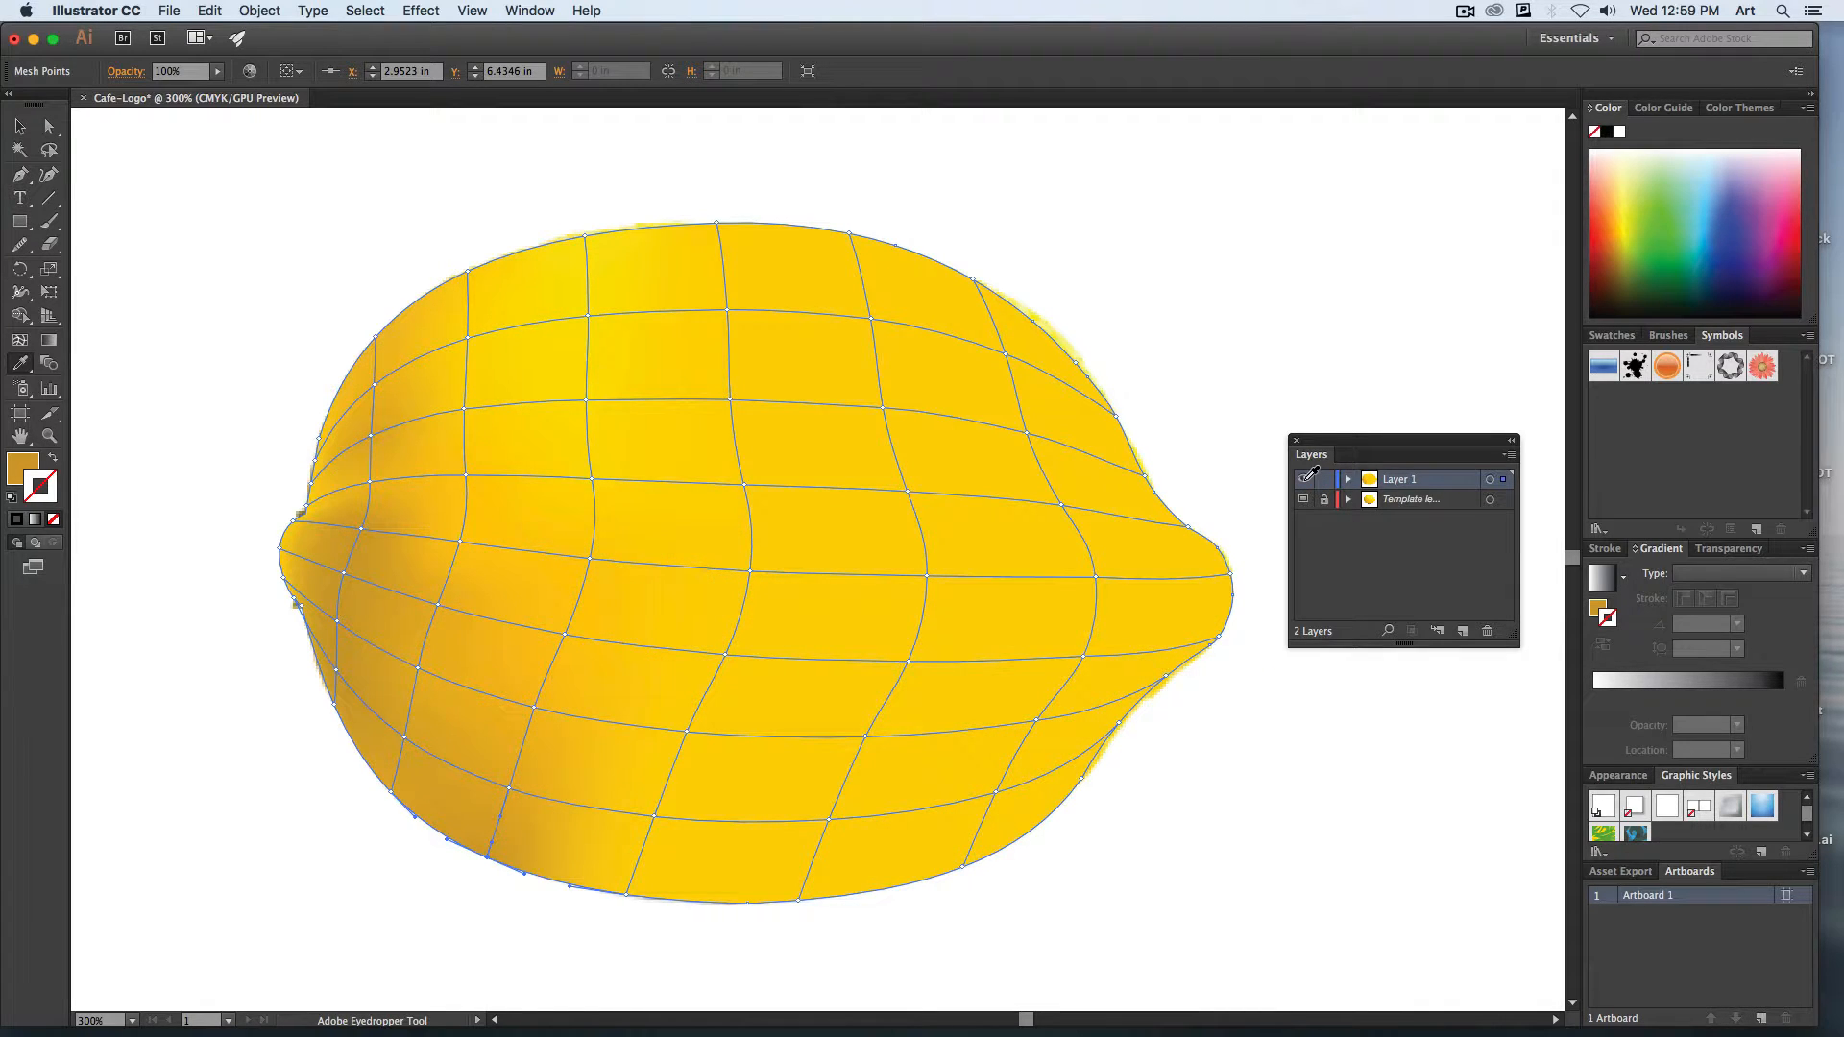
left_click(1305, 480, "super")
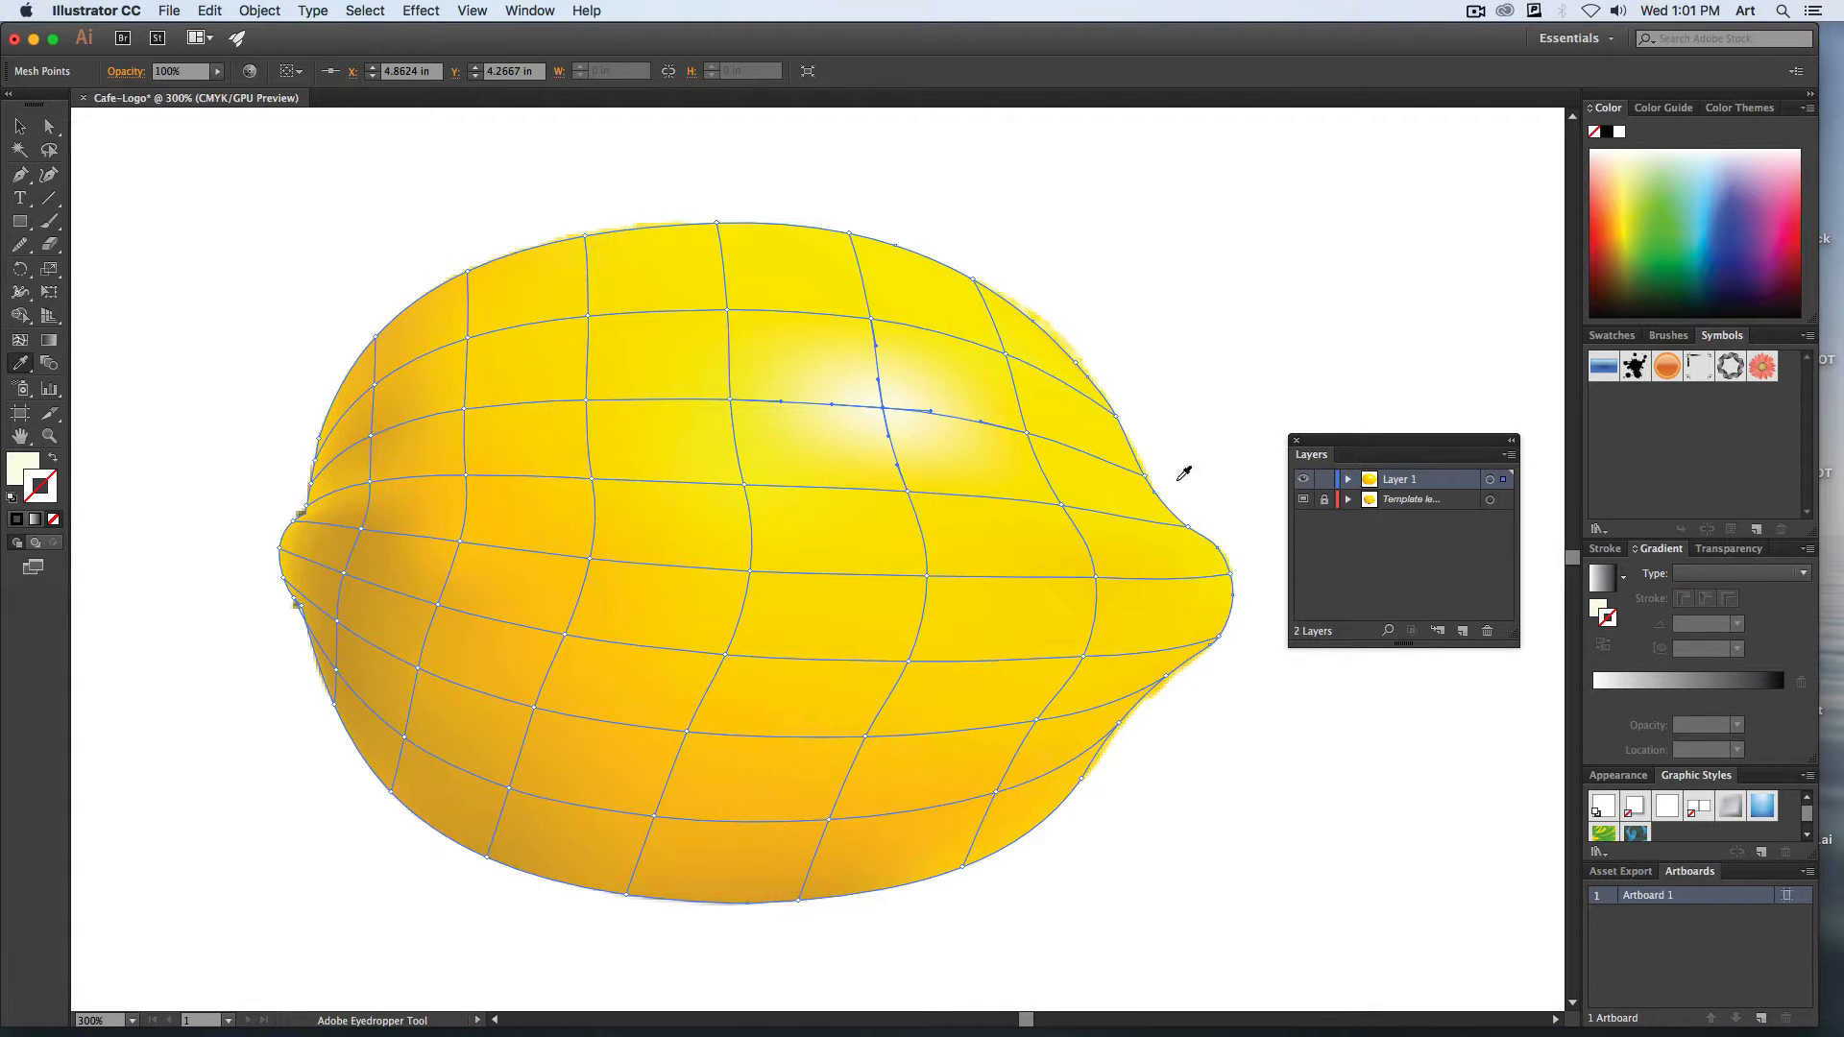
Try adding two yellow mesh points, one at the lemon's bottom and one at its lower right, and undo both additions.
key("super+shift+a")
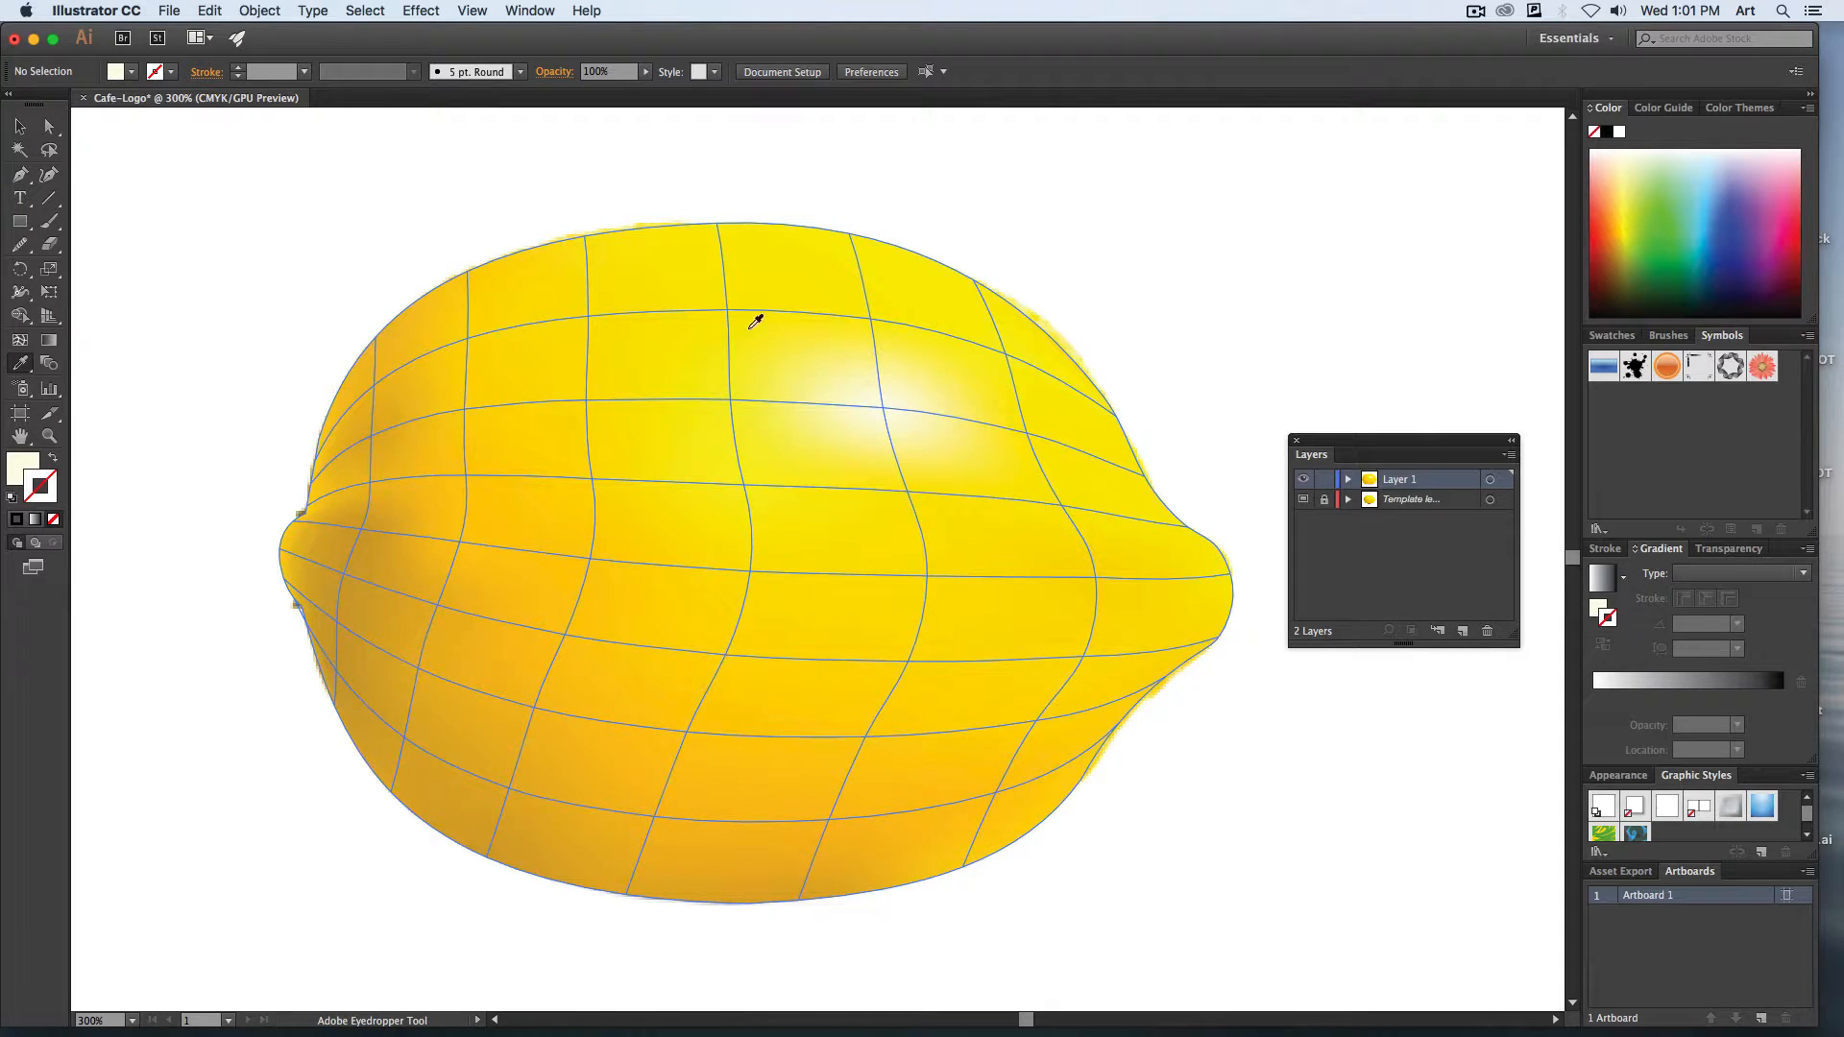
left_click(750, 573, "super")
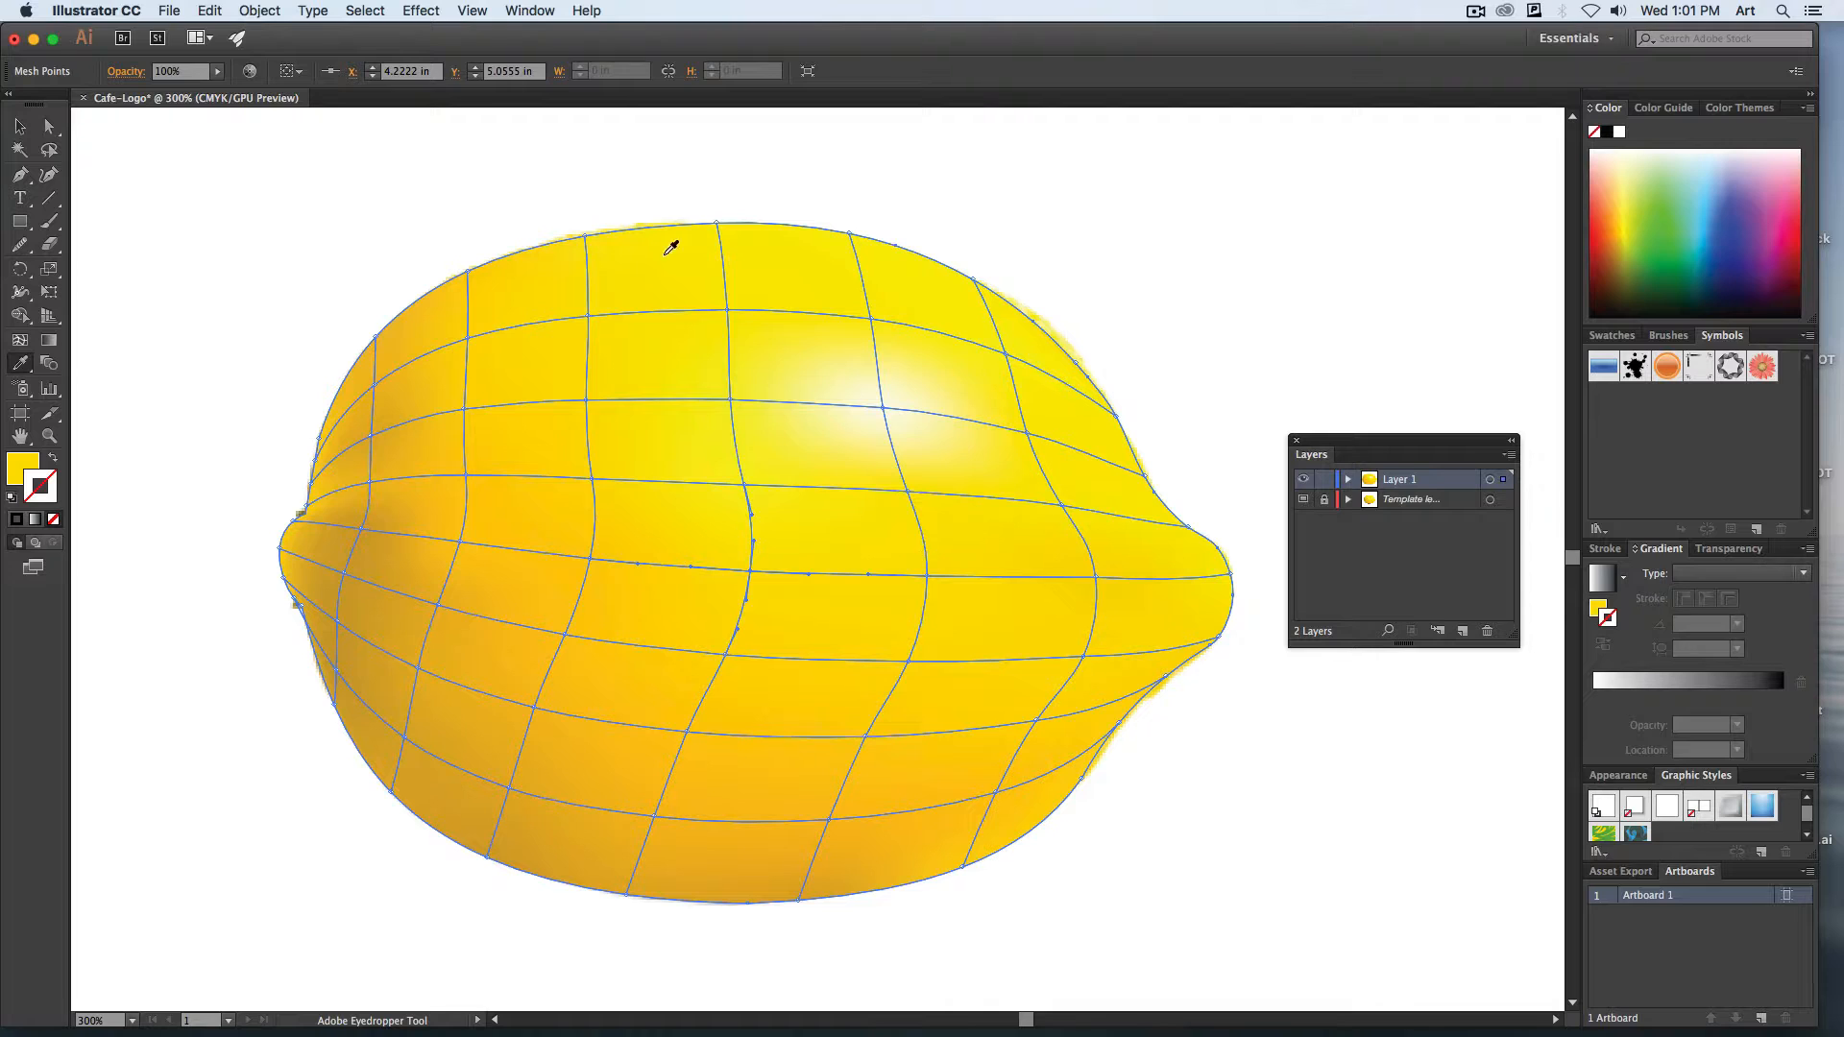
left_click(260, 10)
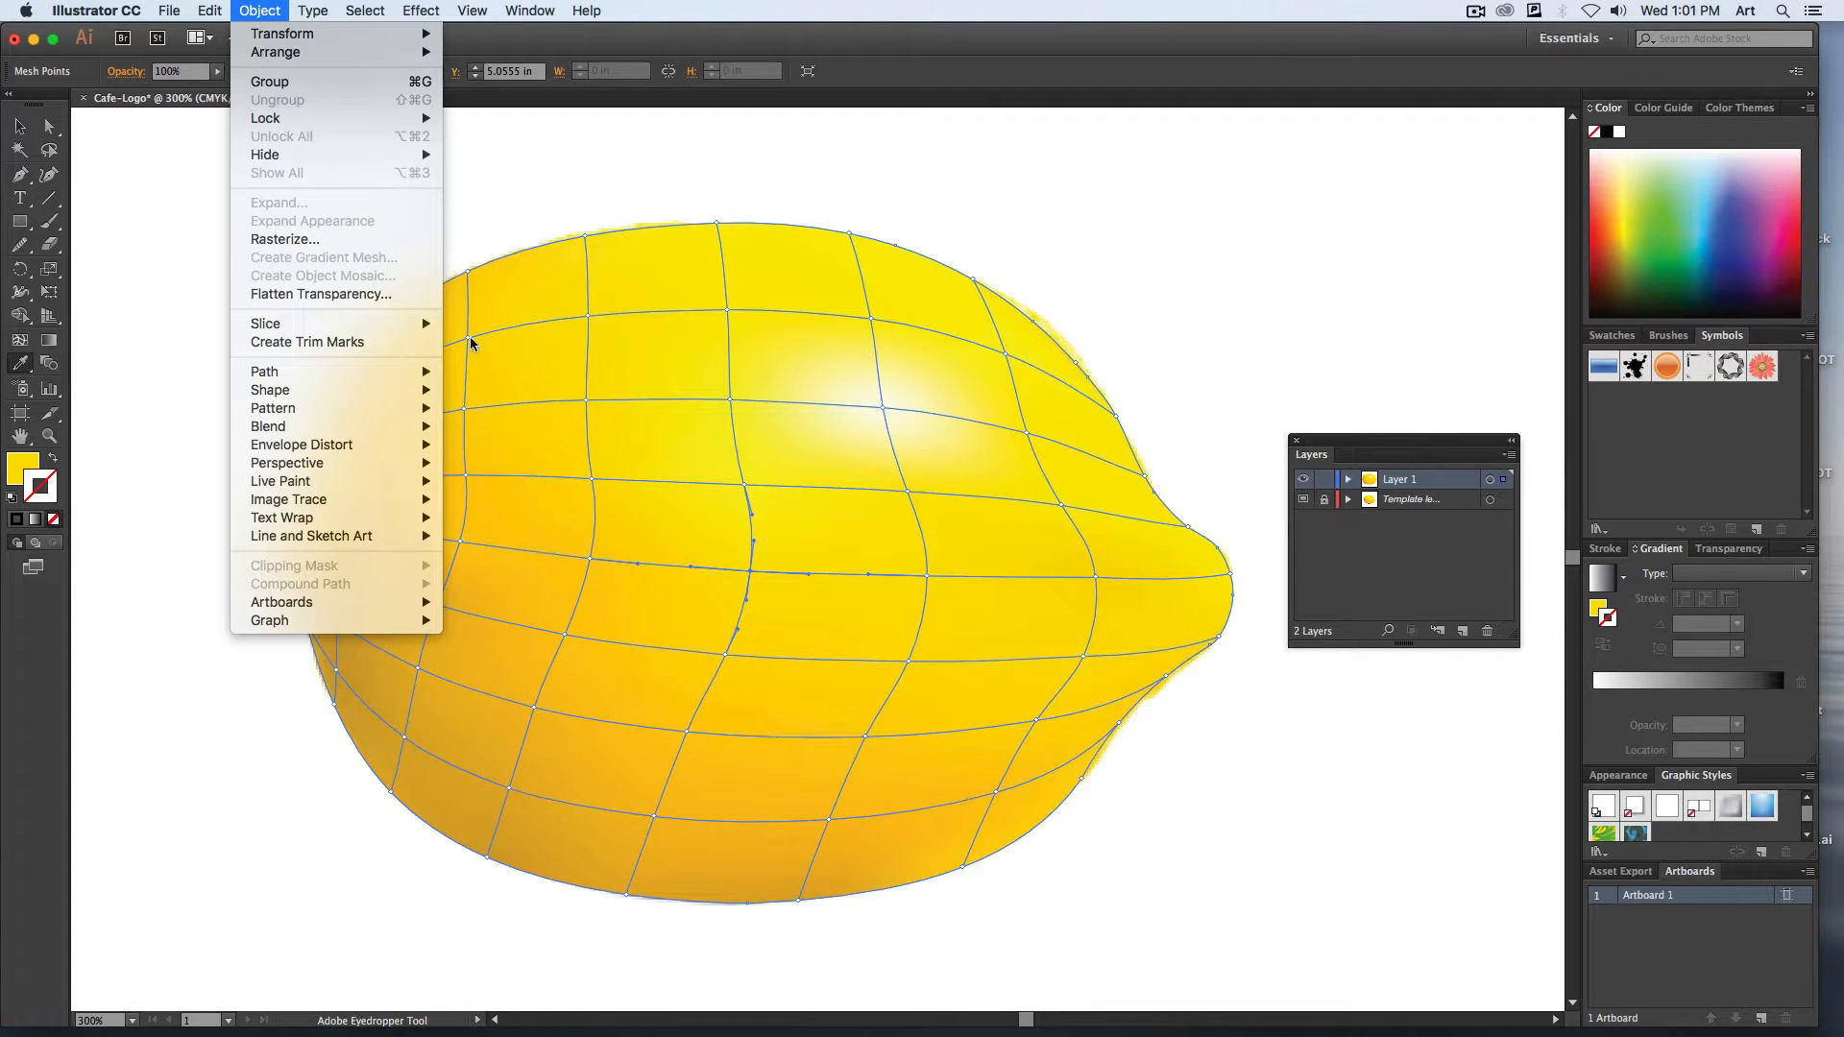
left_click(257, 9)
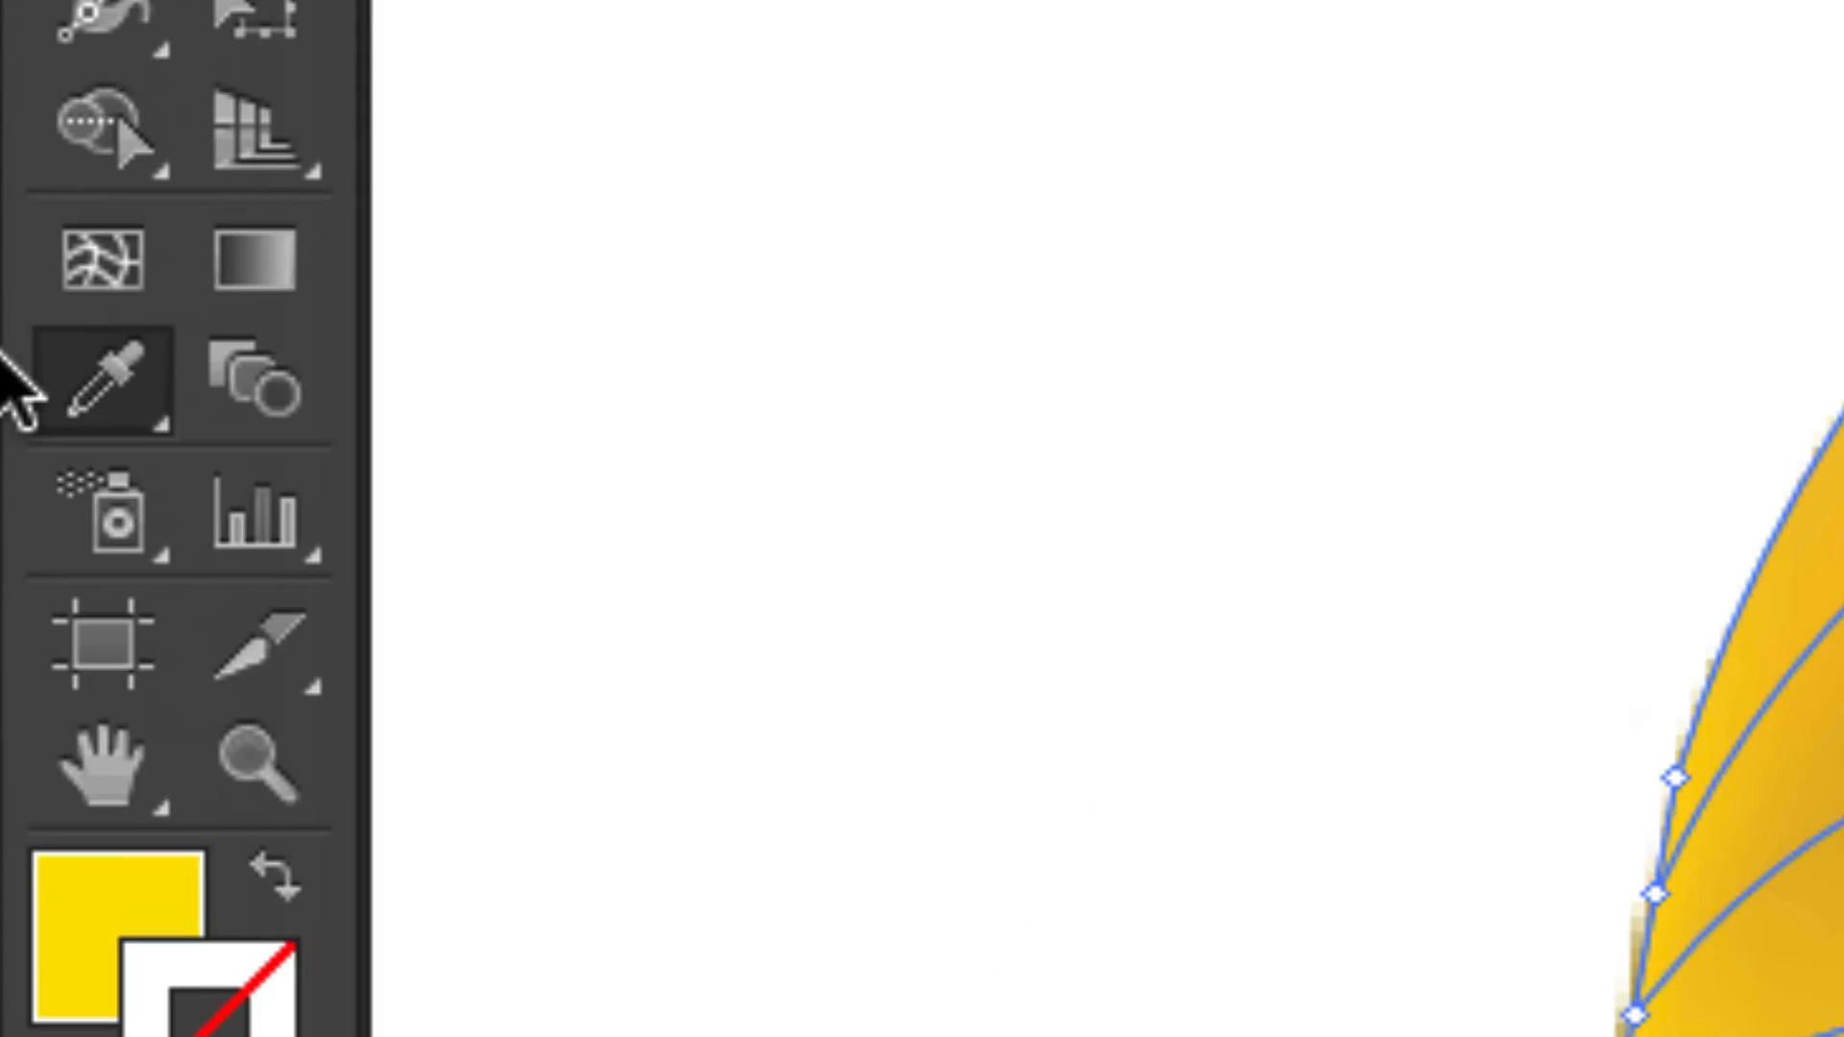
left_click(100, 282)
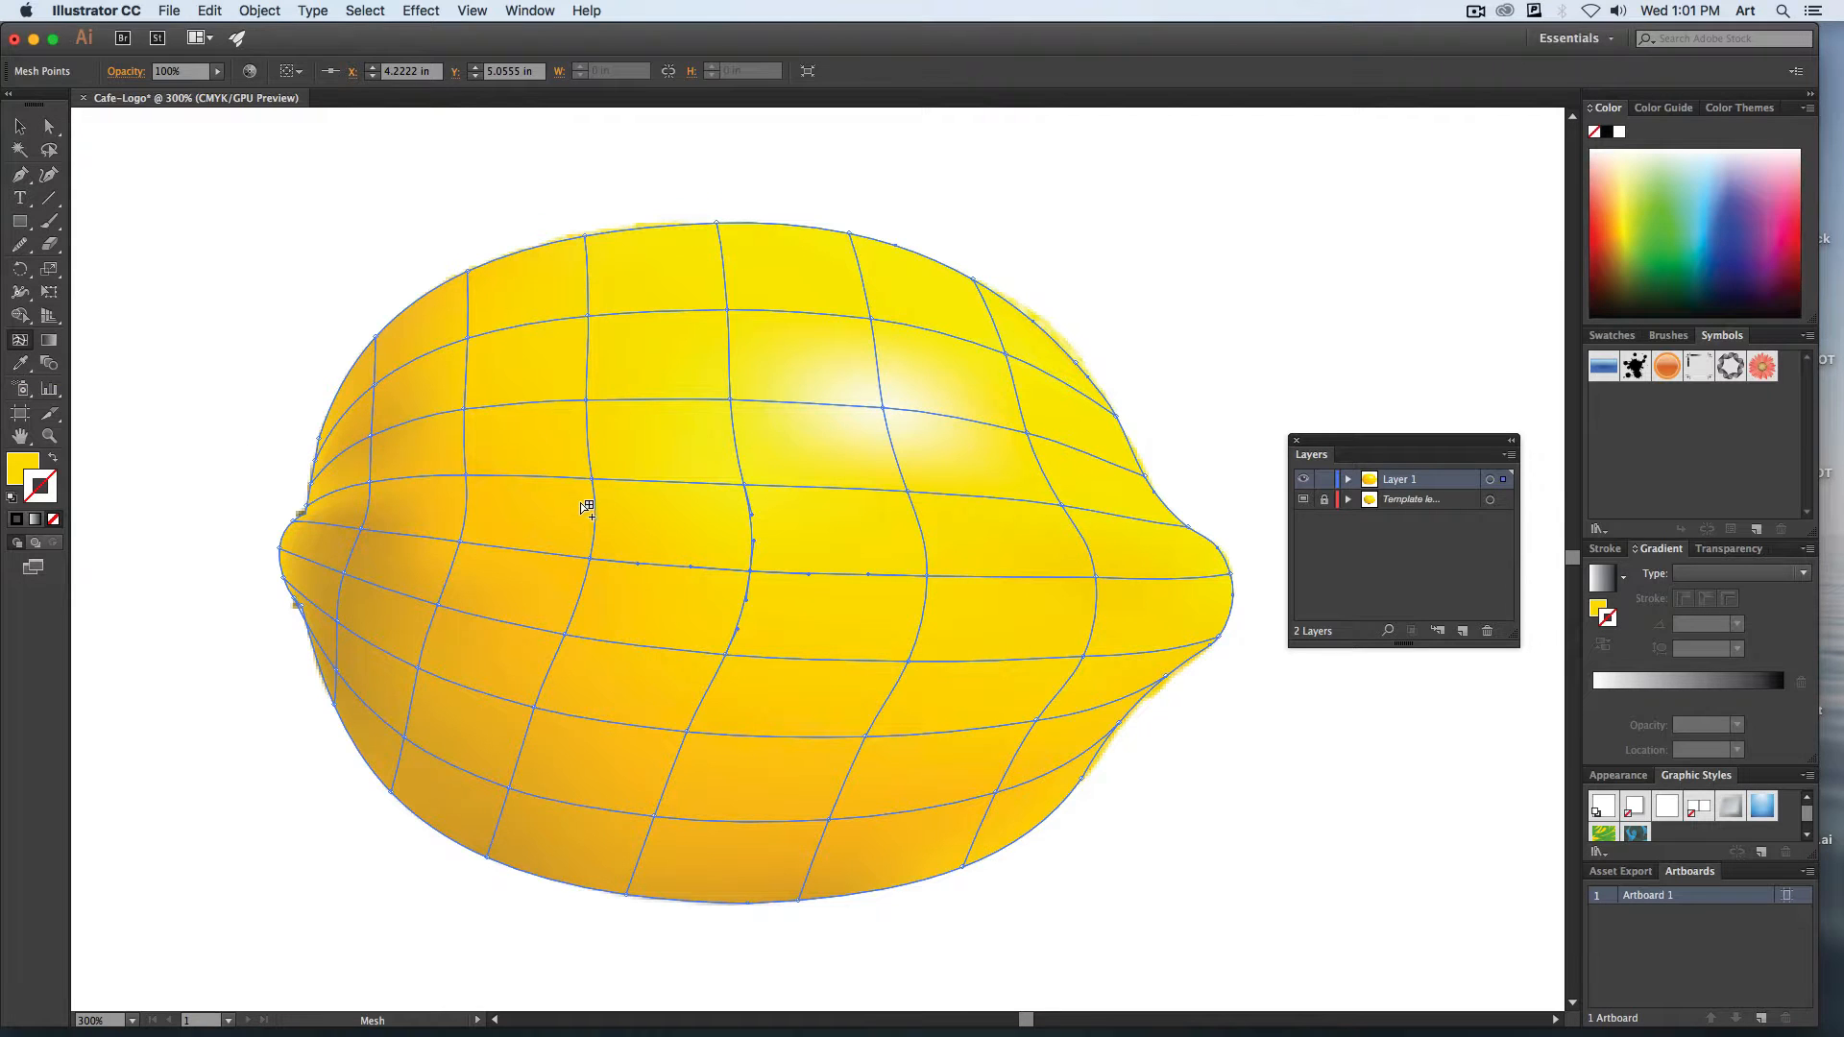
left_click(728, 862)
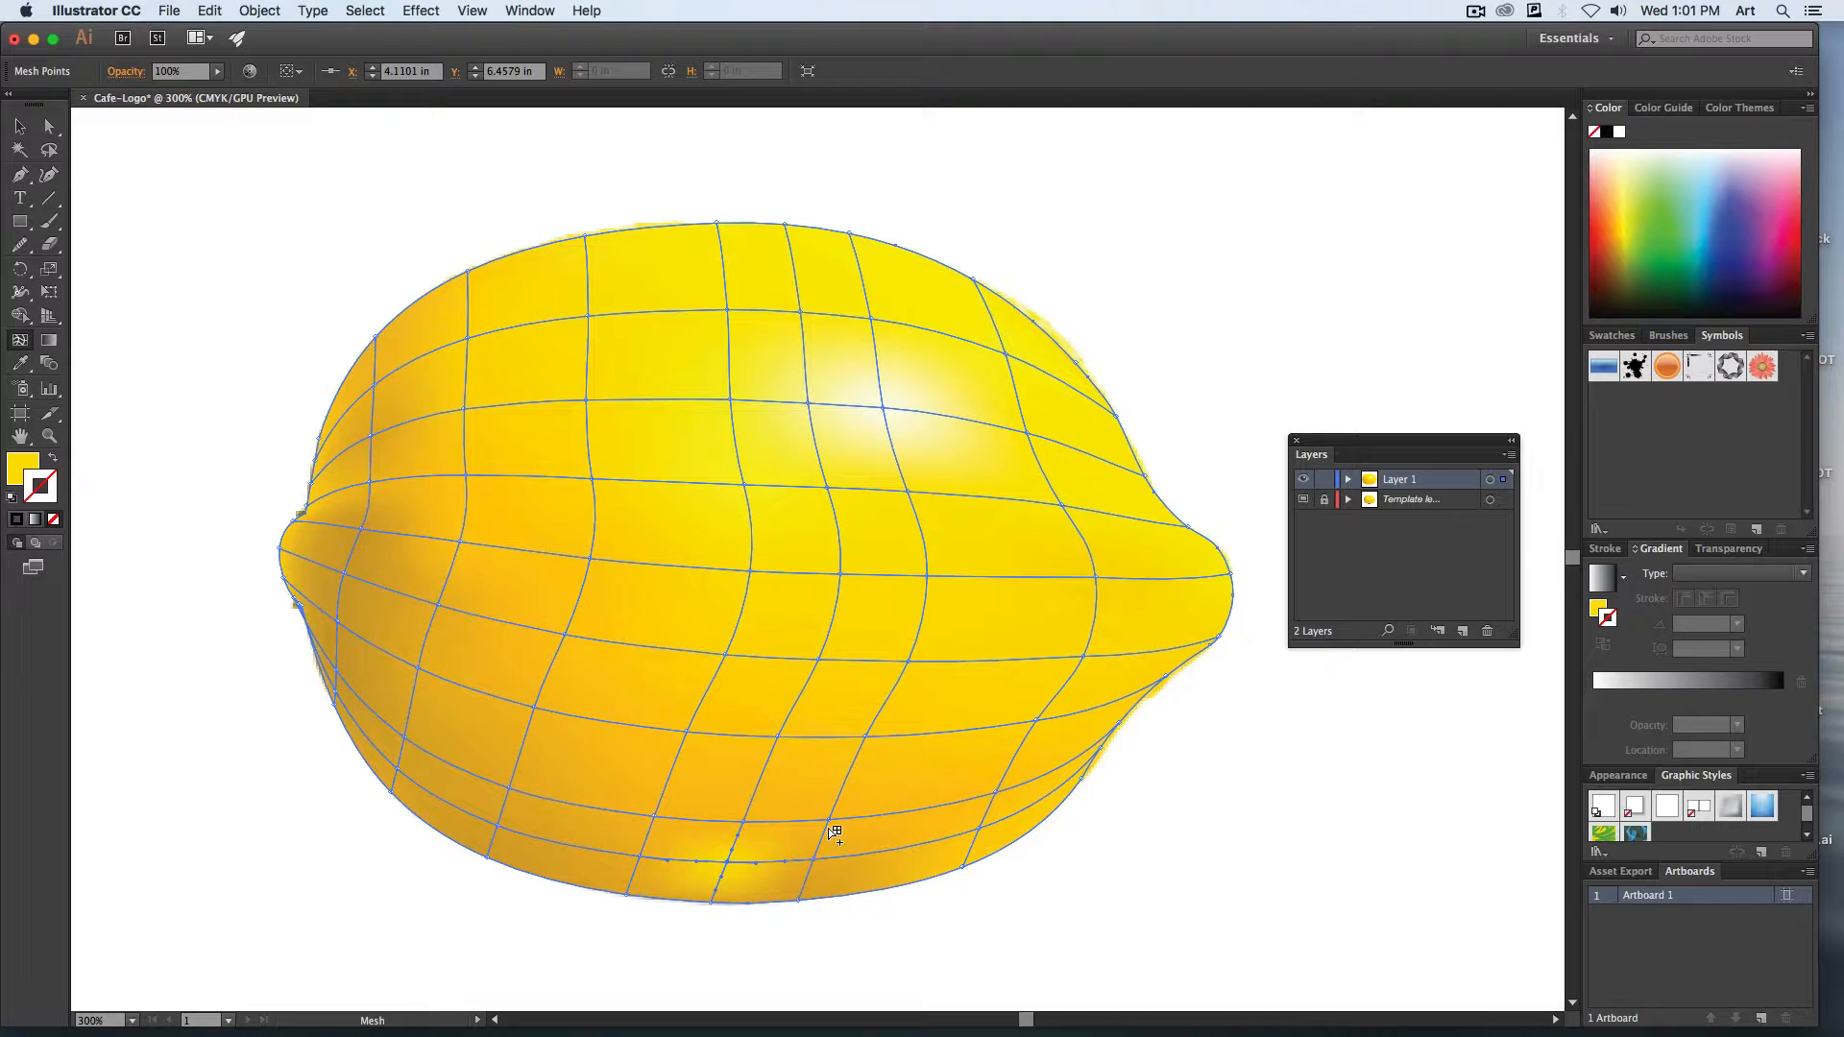
left_click(937, 773)
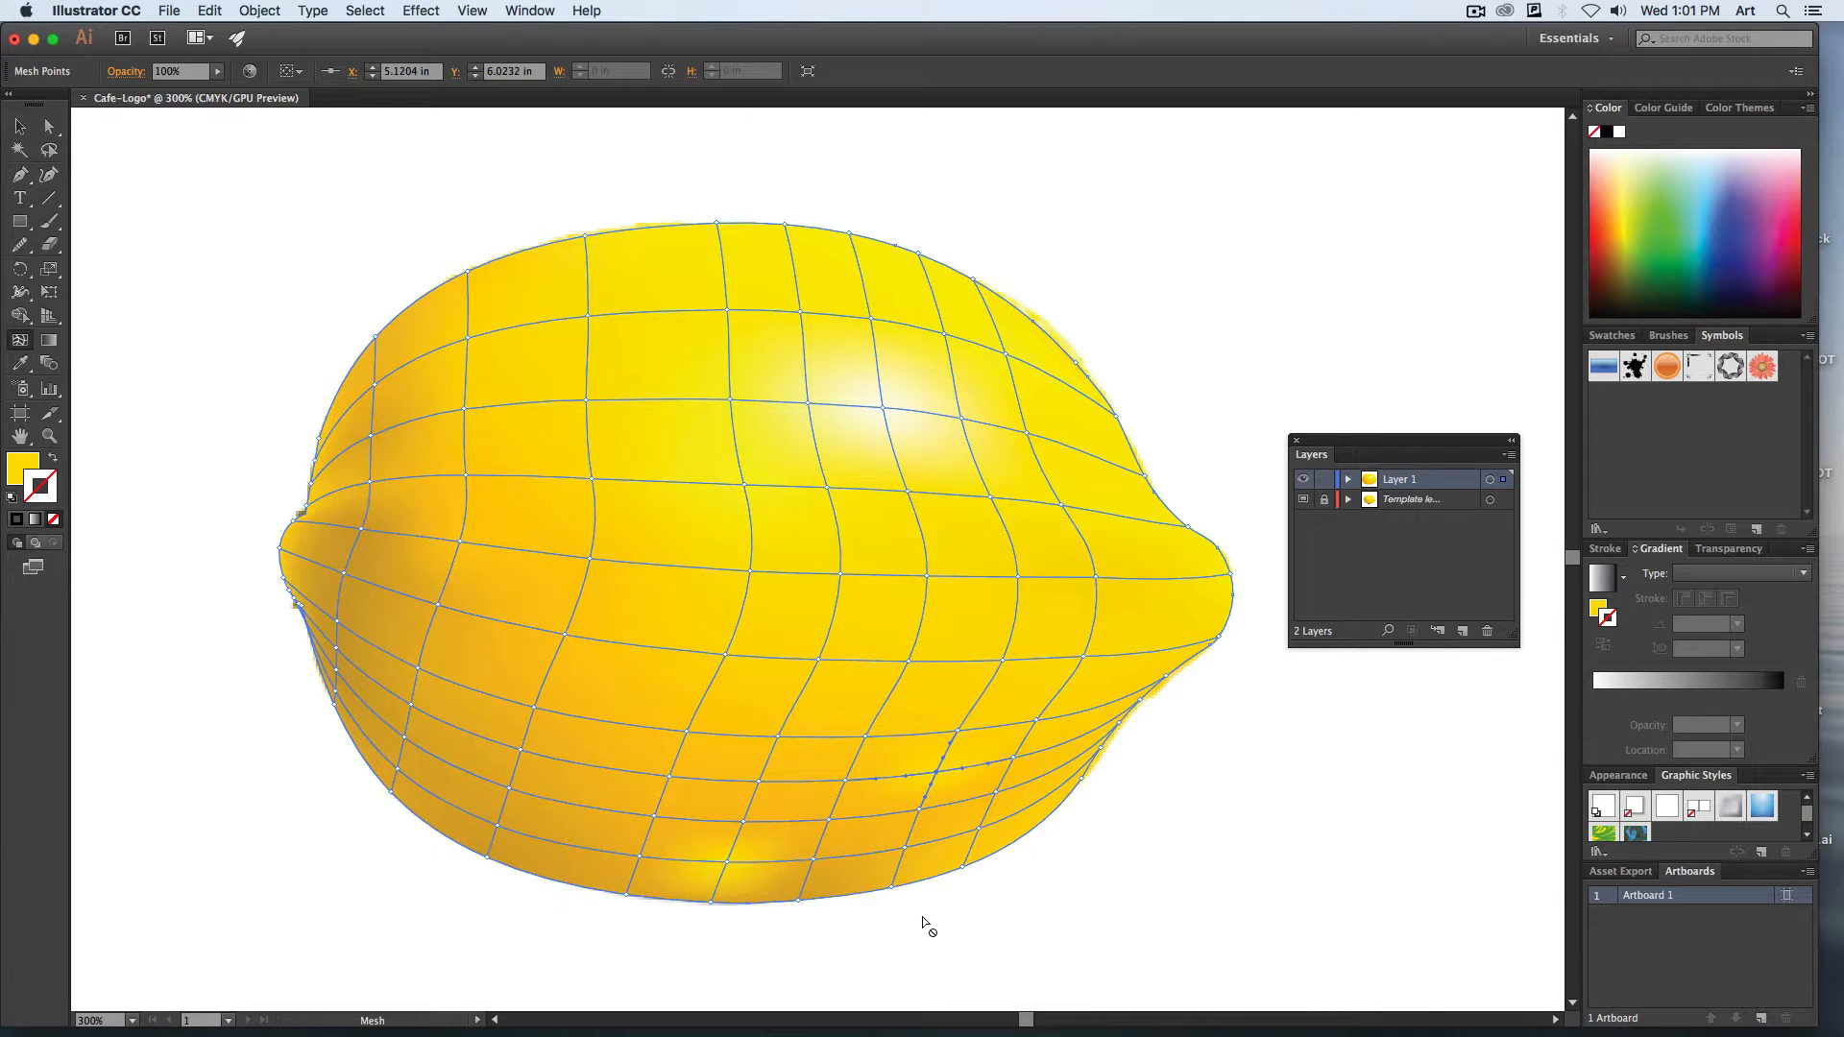
left_click(1100, 884)
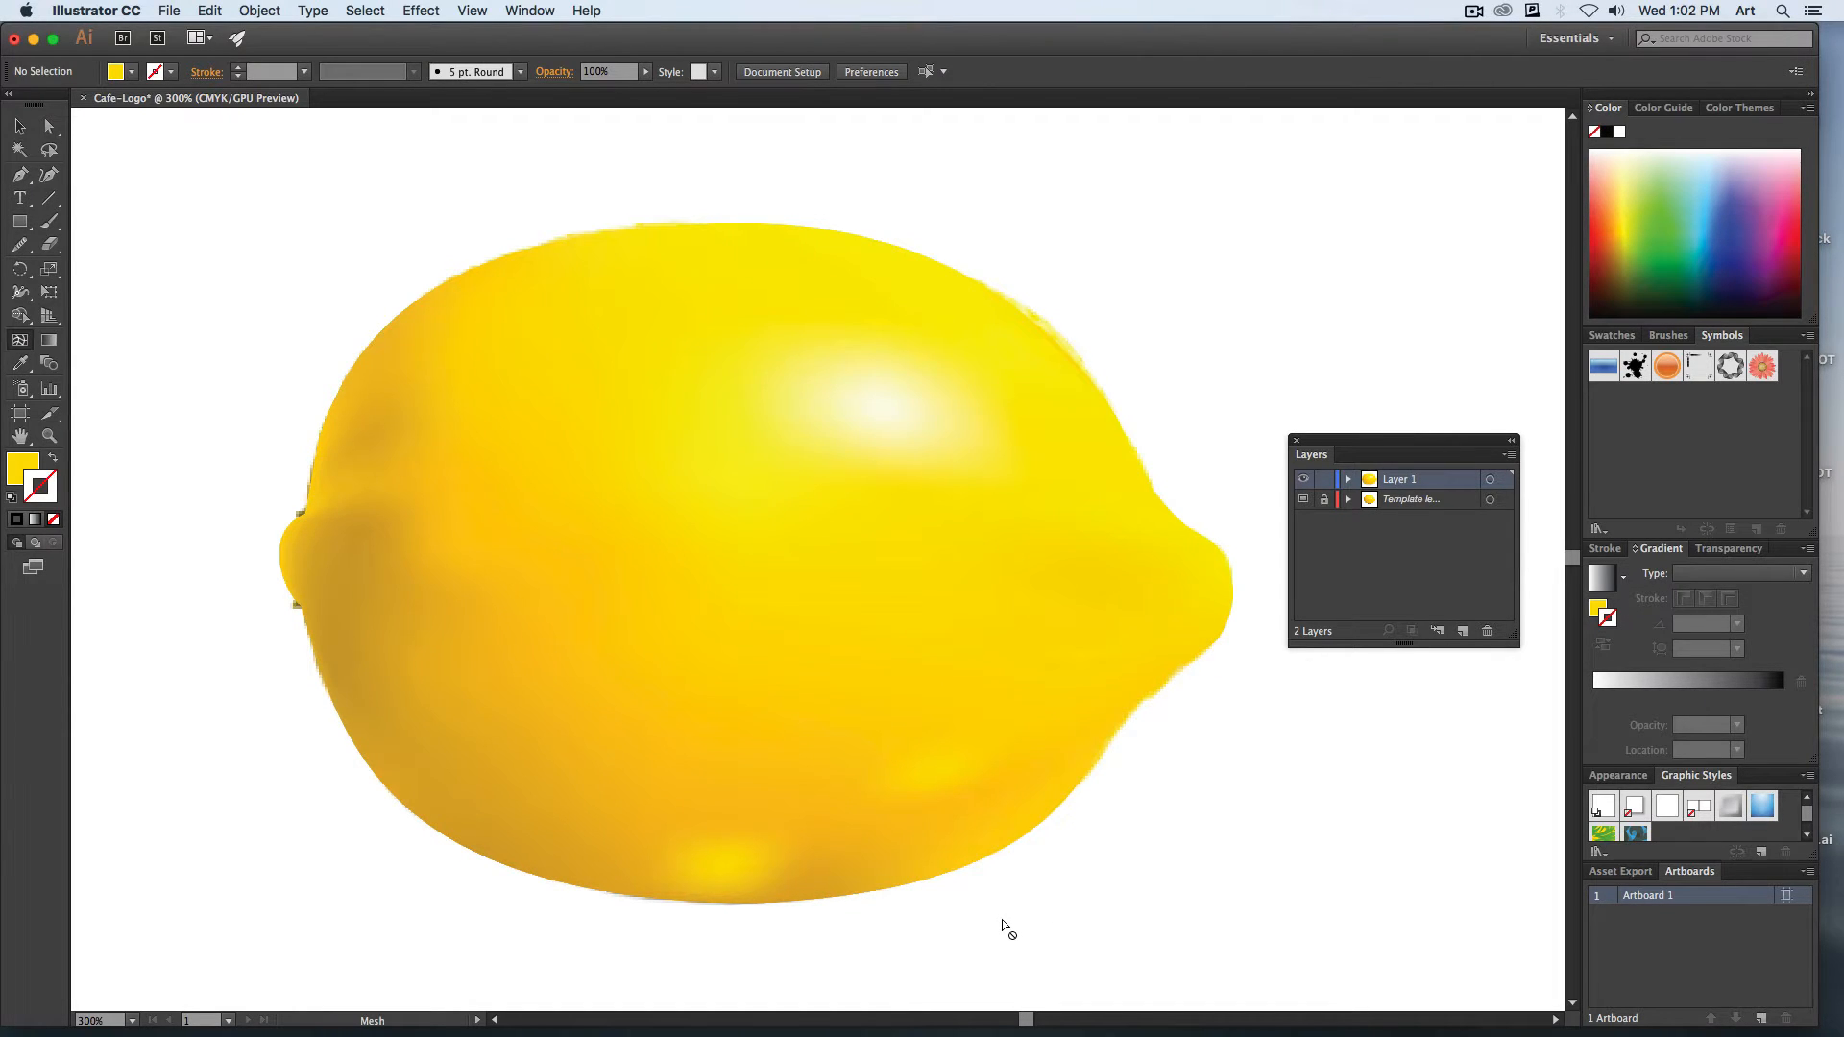
key("super+z")
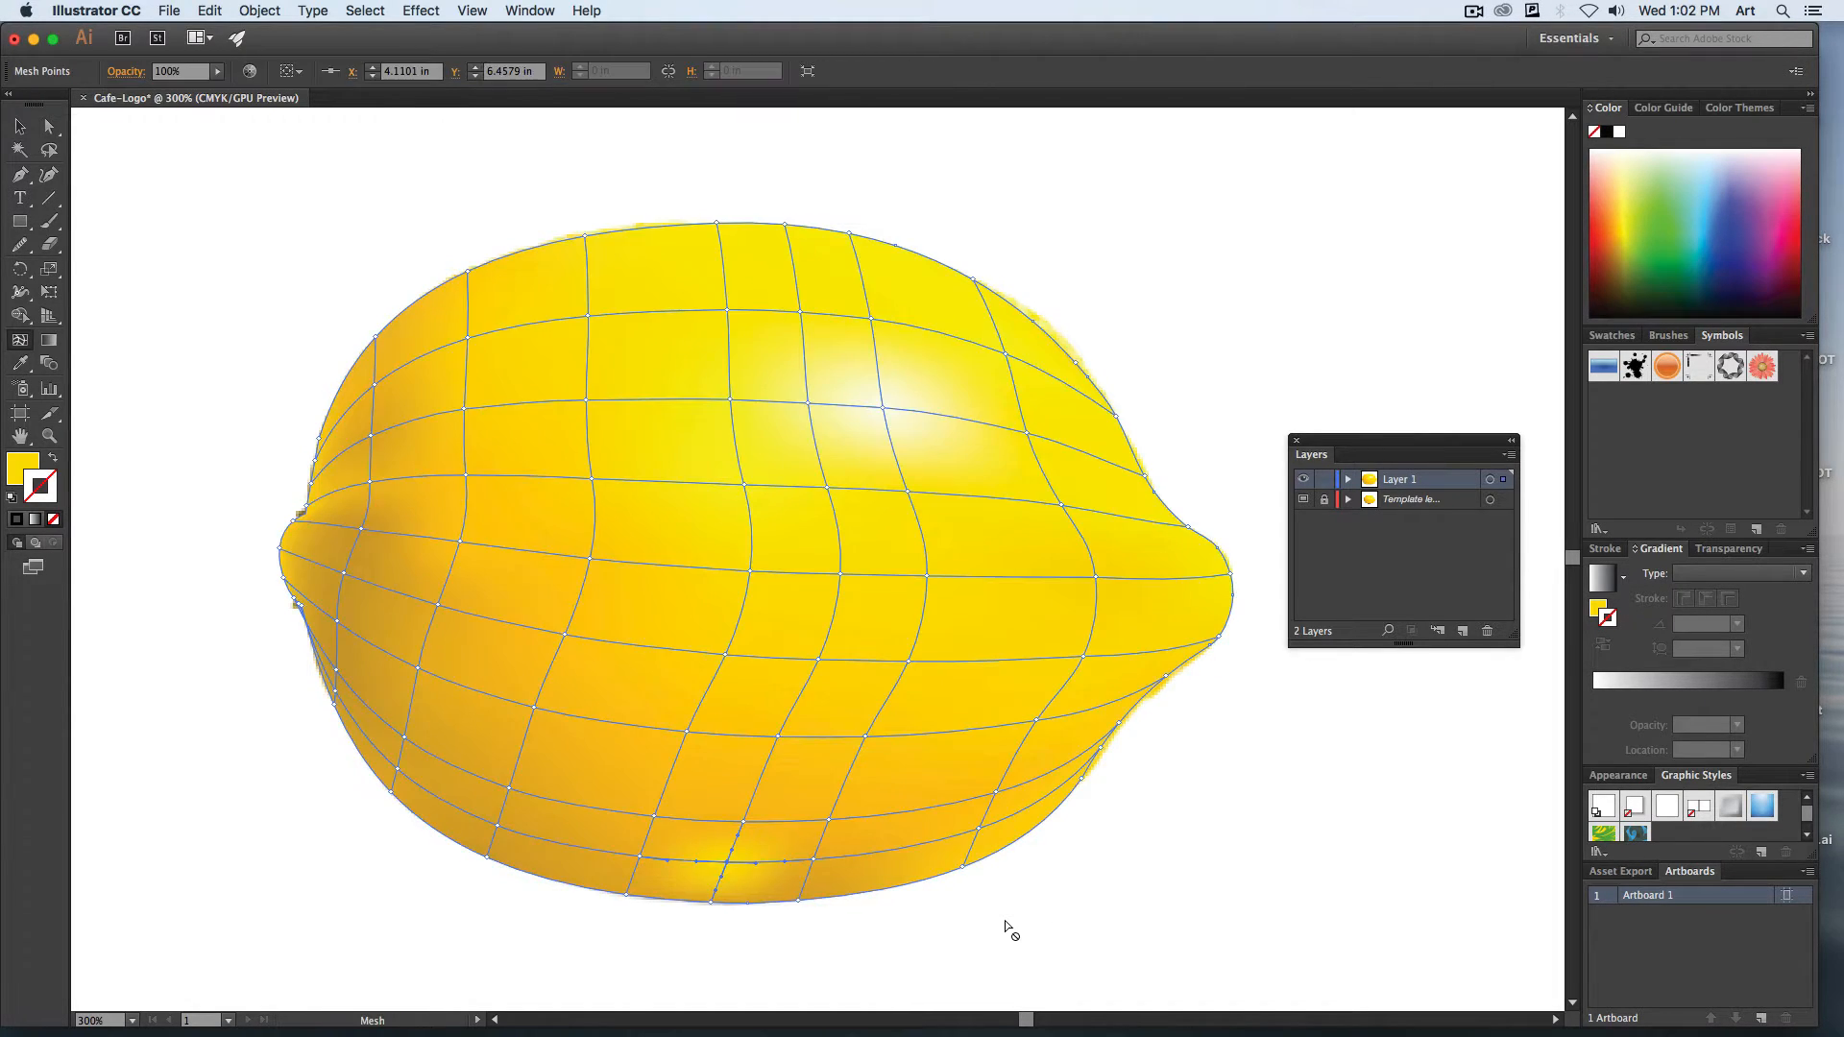
With the mesh deselected, sample orange from the lemon's lower area and add a mesh point in that tone near its bottom edge.
left_click(19, 363)
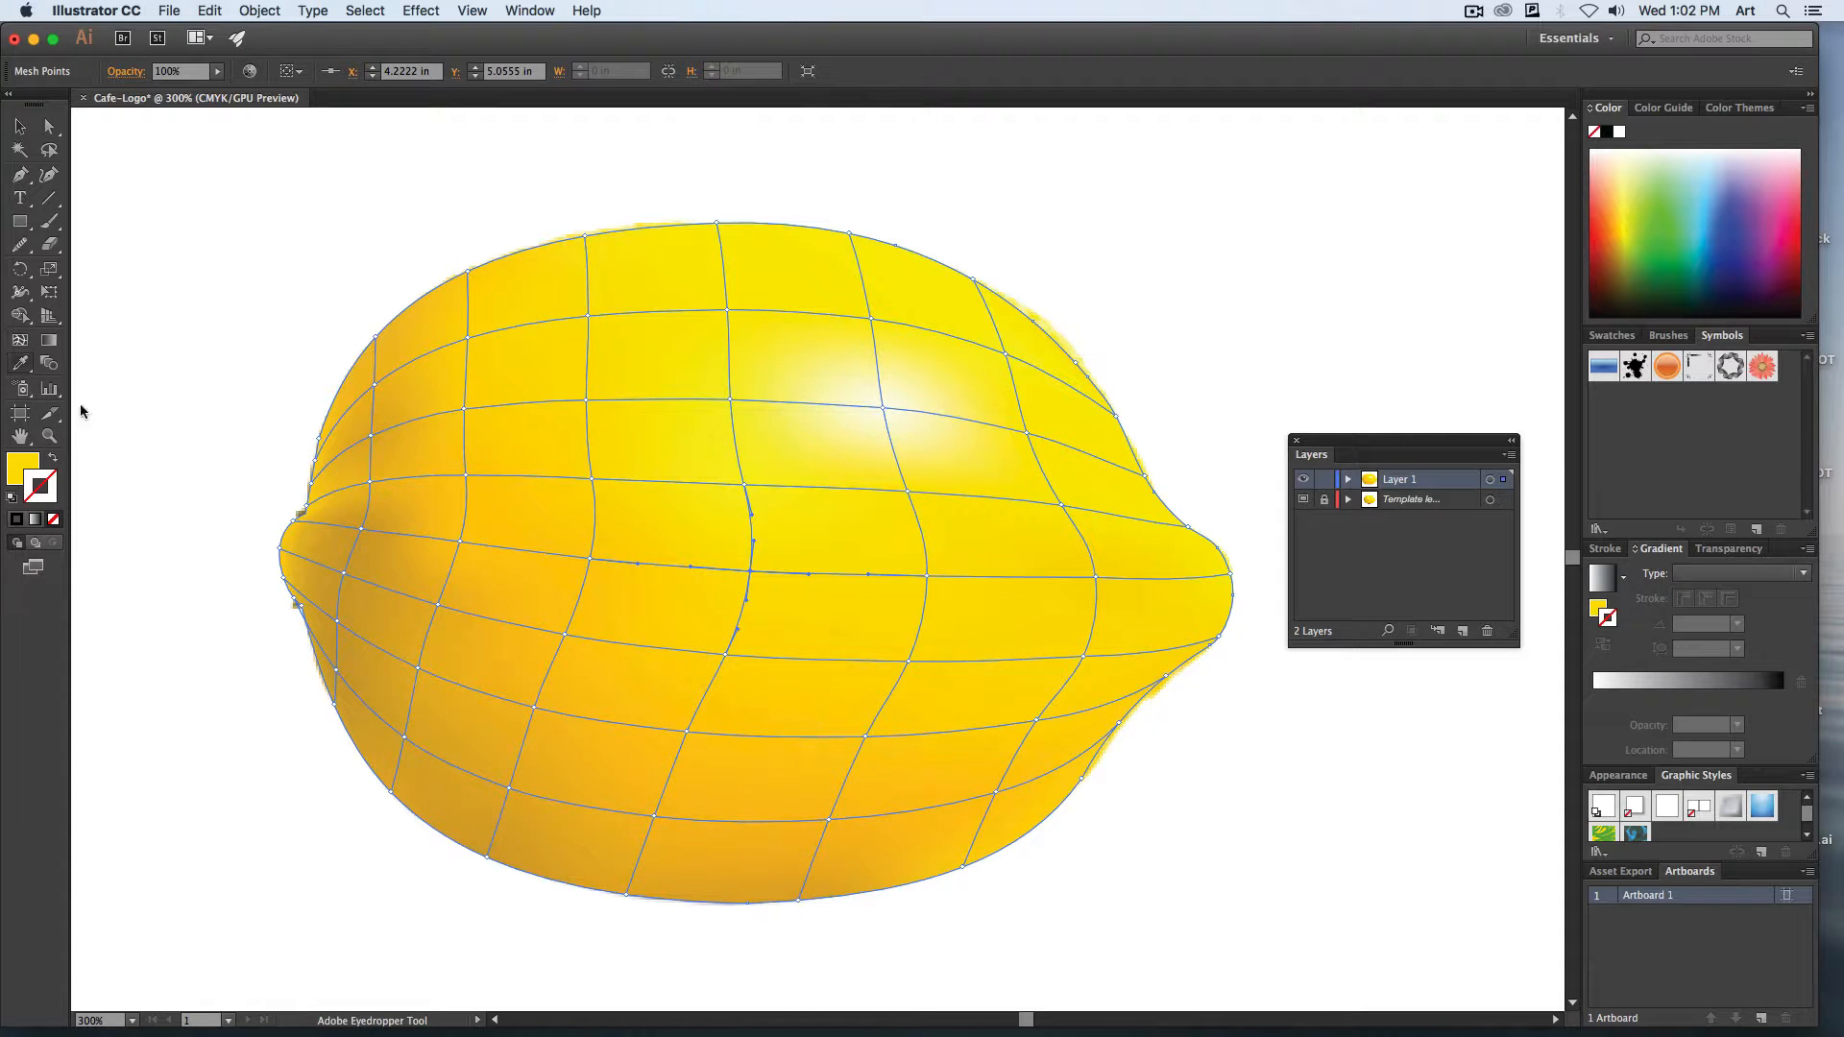
left_click(726, 862)
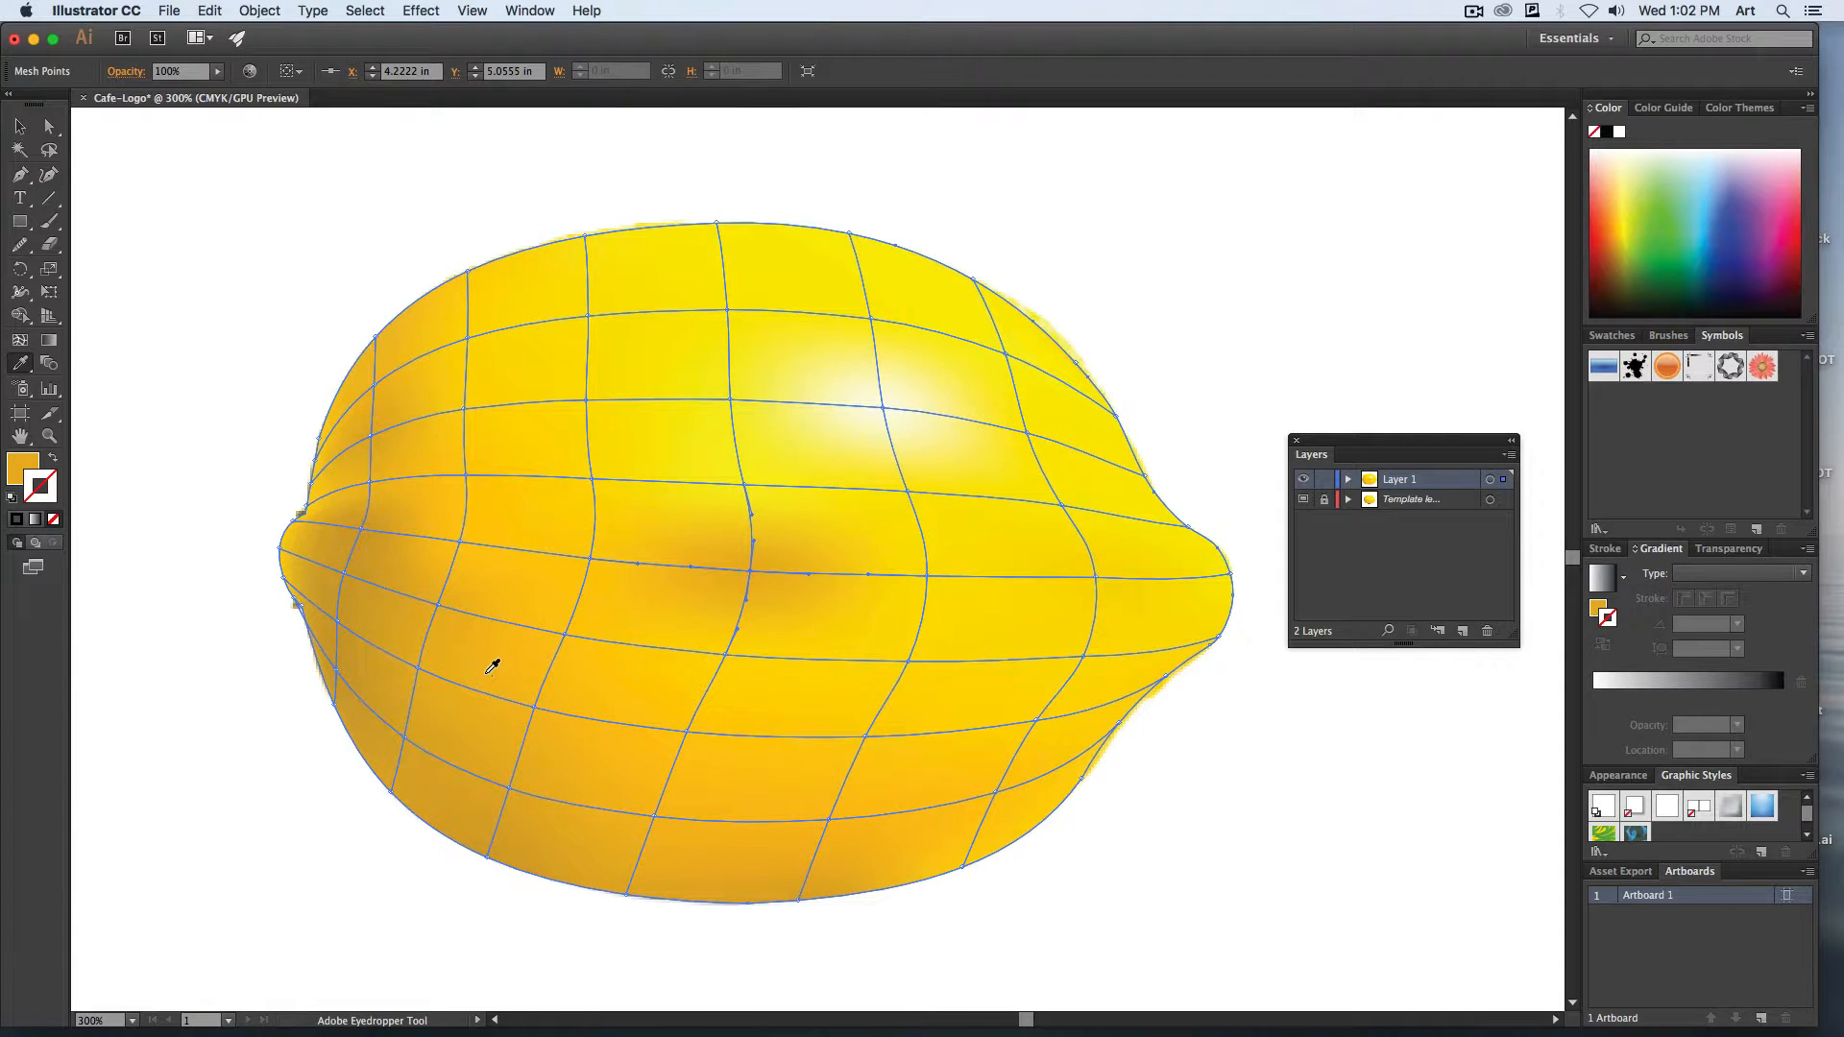
left_click(722, 799)
left_click(730, 847)
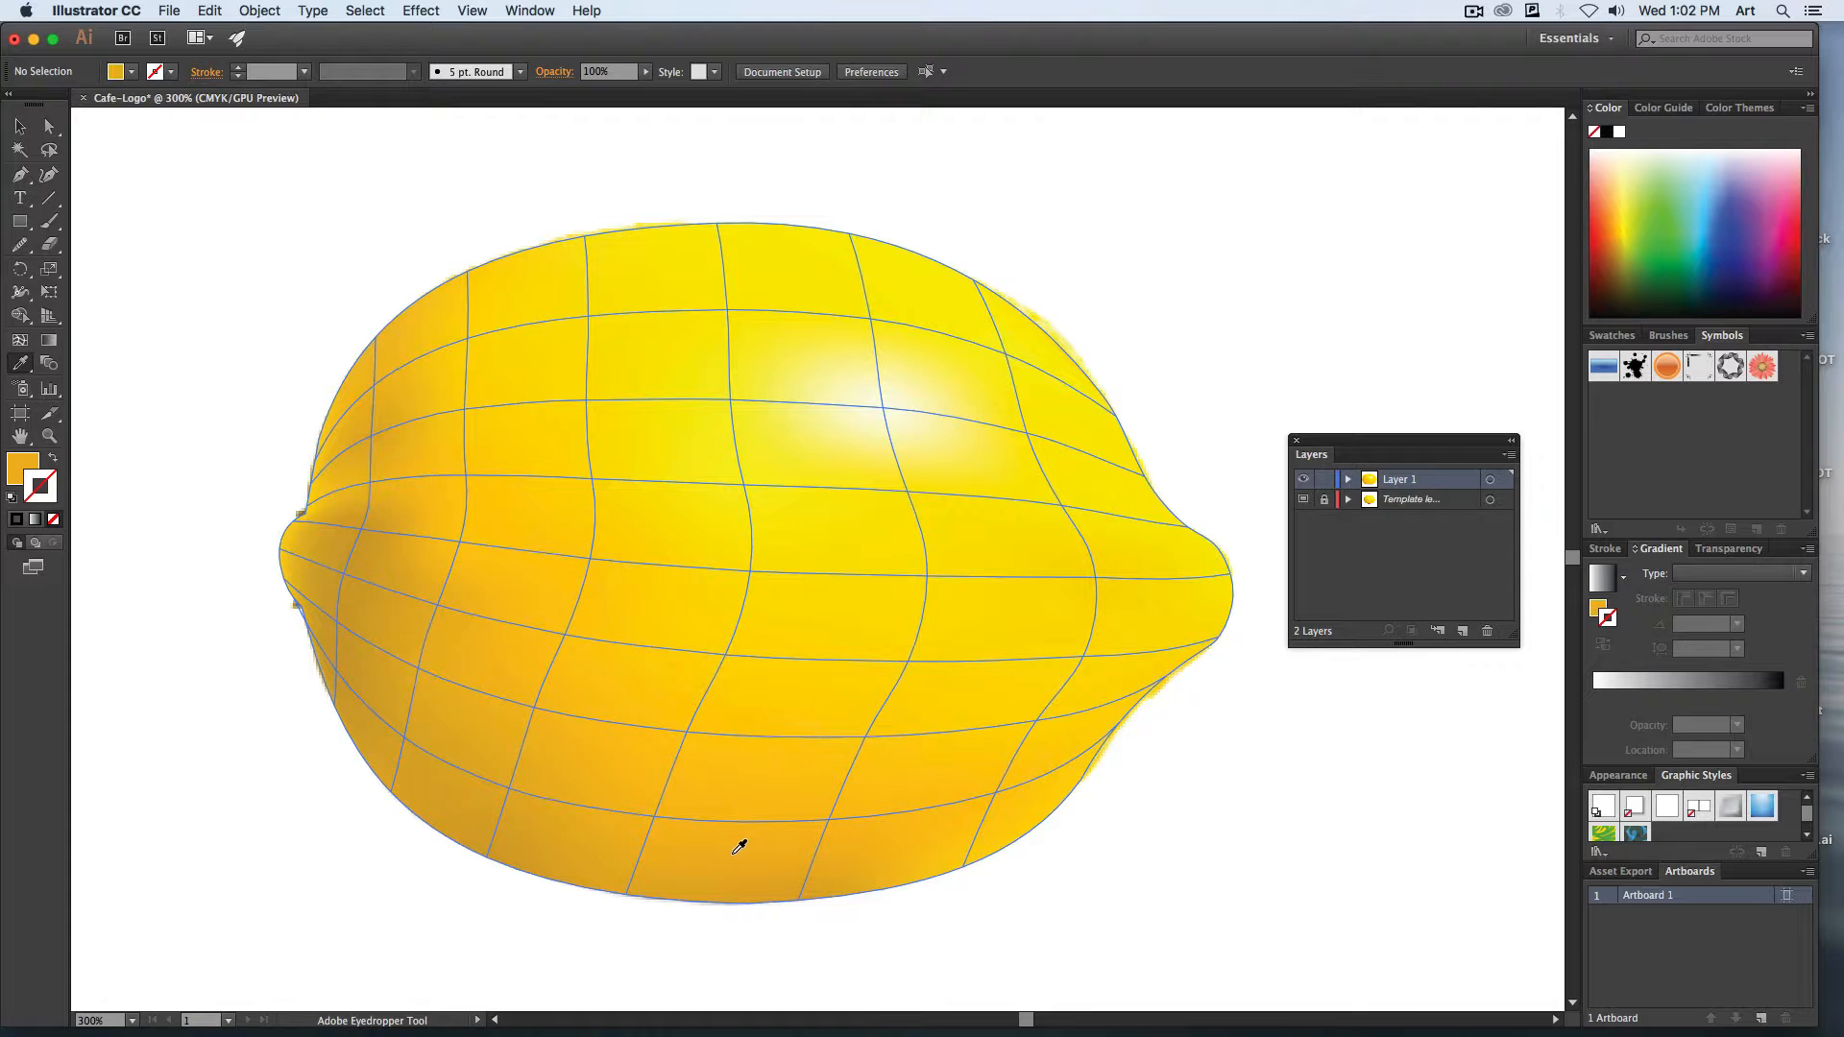
left_click(20, 340)
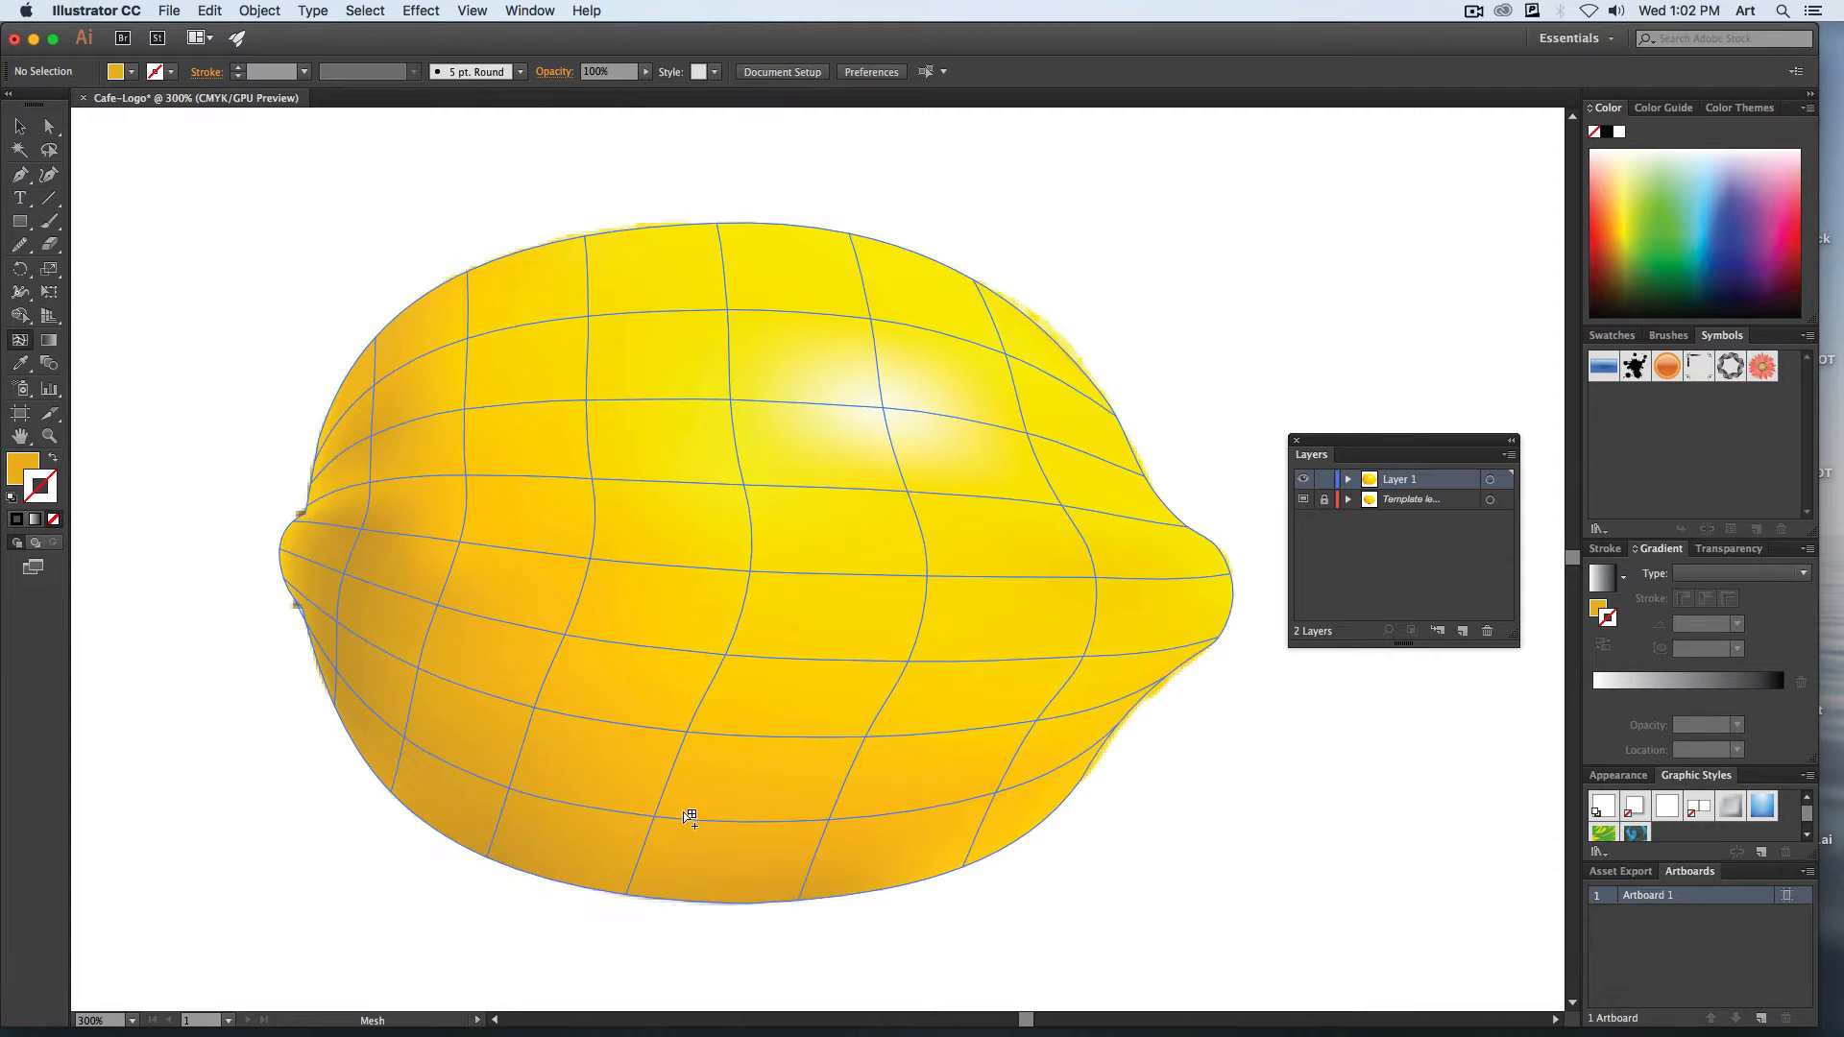
left_click(730, 867)
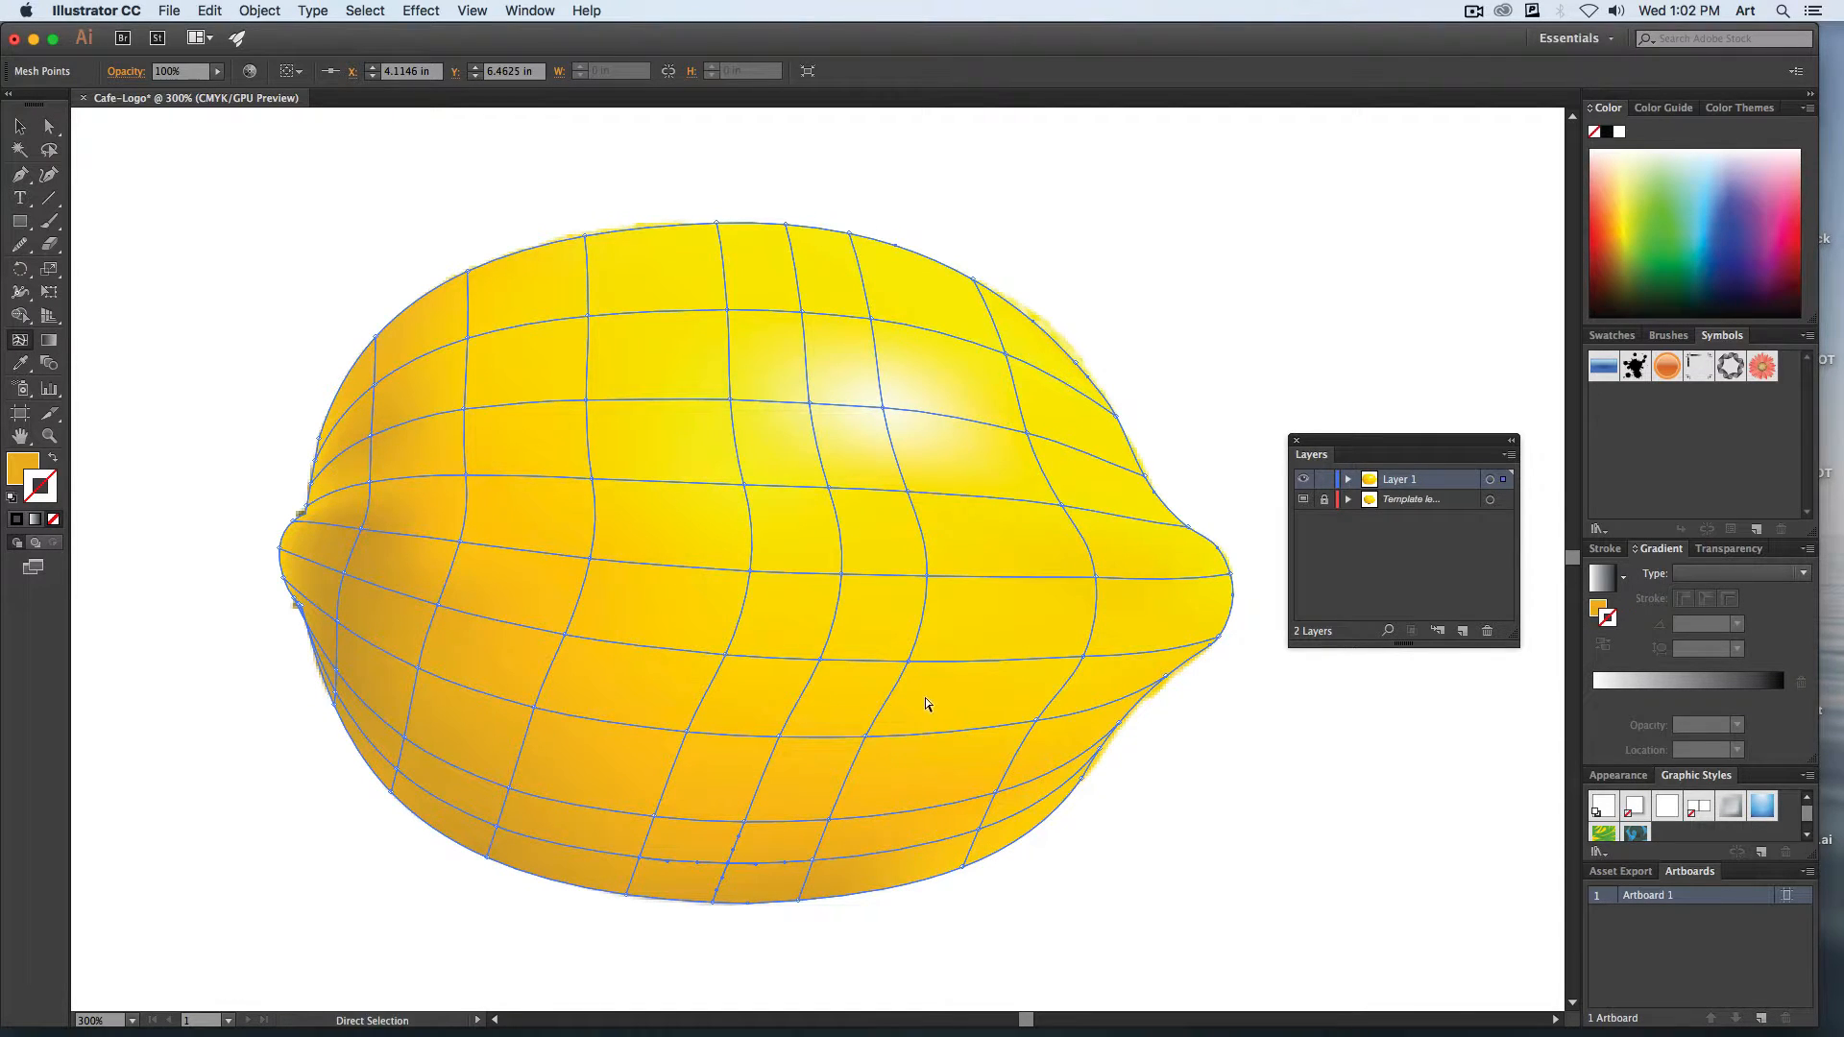
left_click(18, 128)
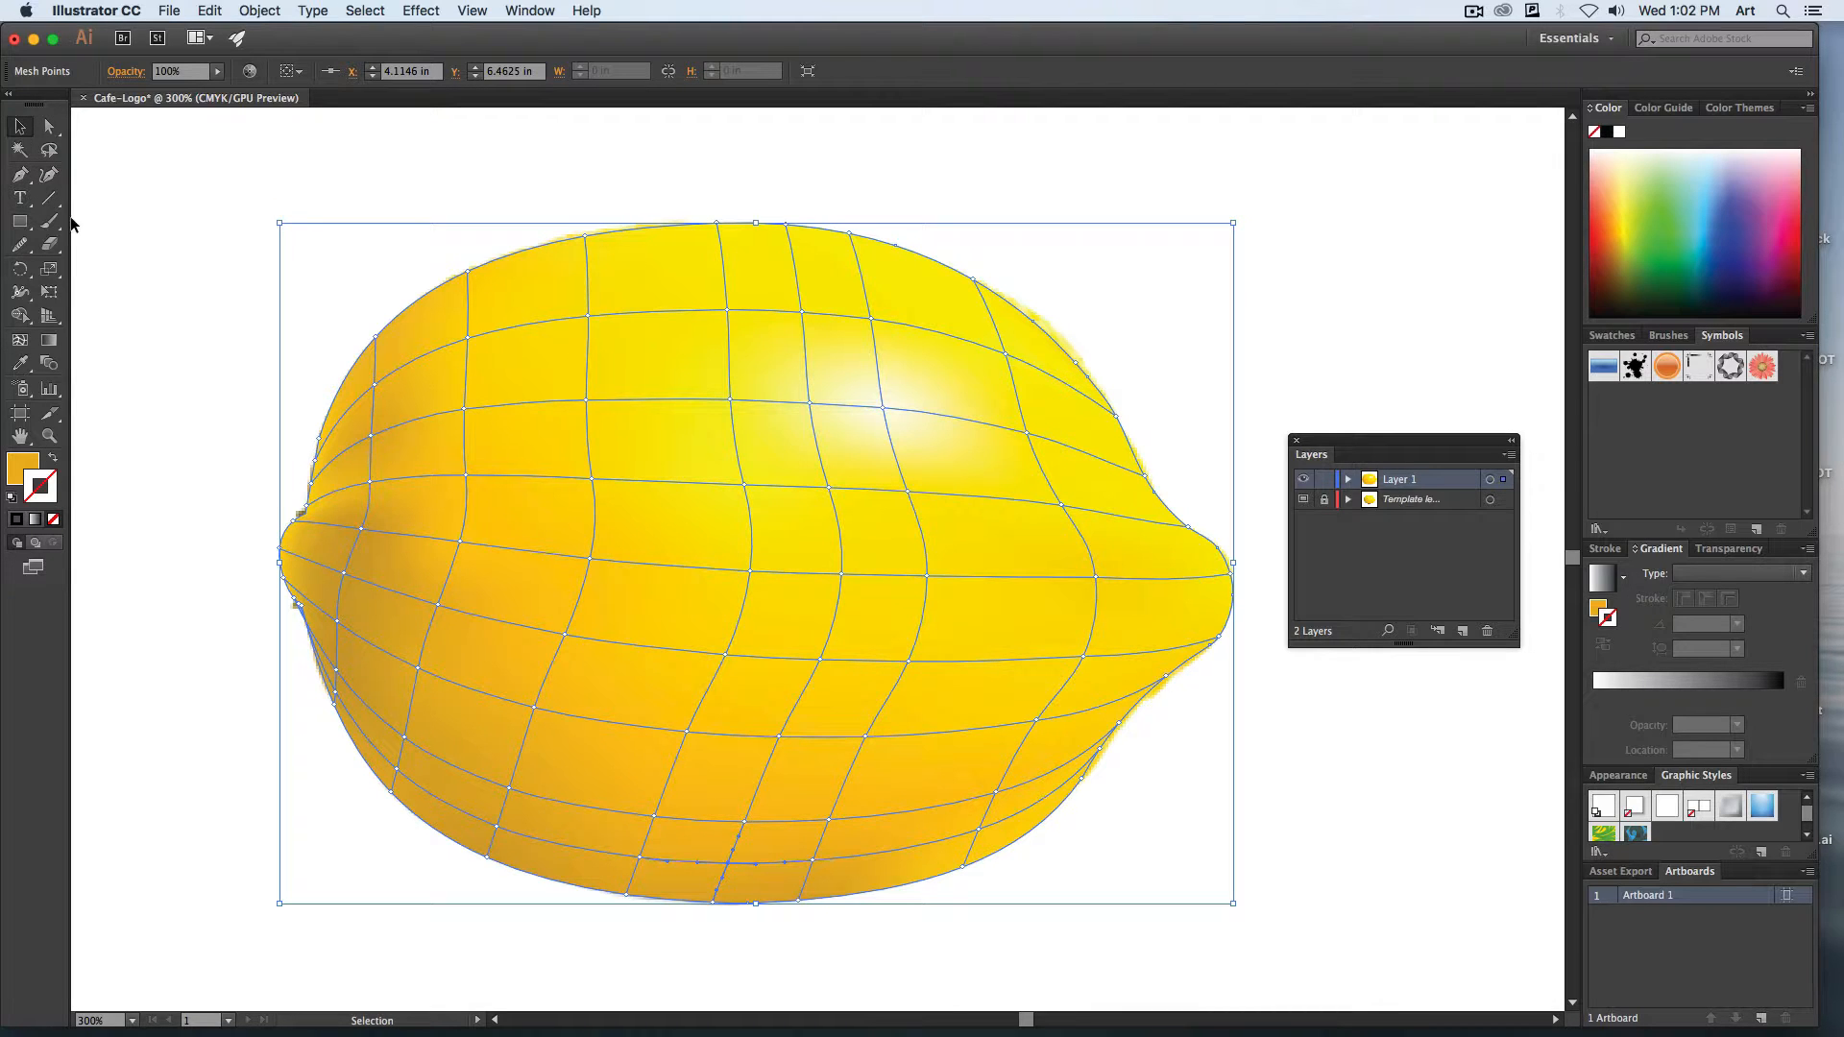
Save the document as Cafe-Logo.ai on the Desktop, accepting the Illustrator CC format options.
left_click(165, 11)
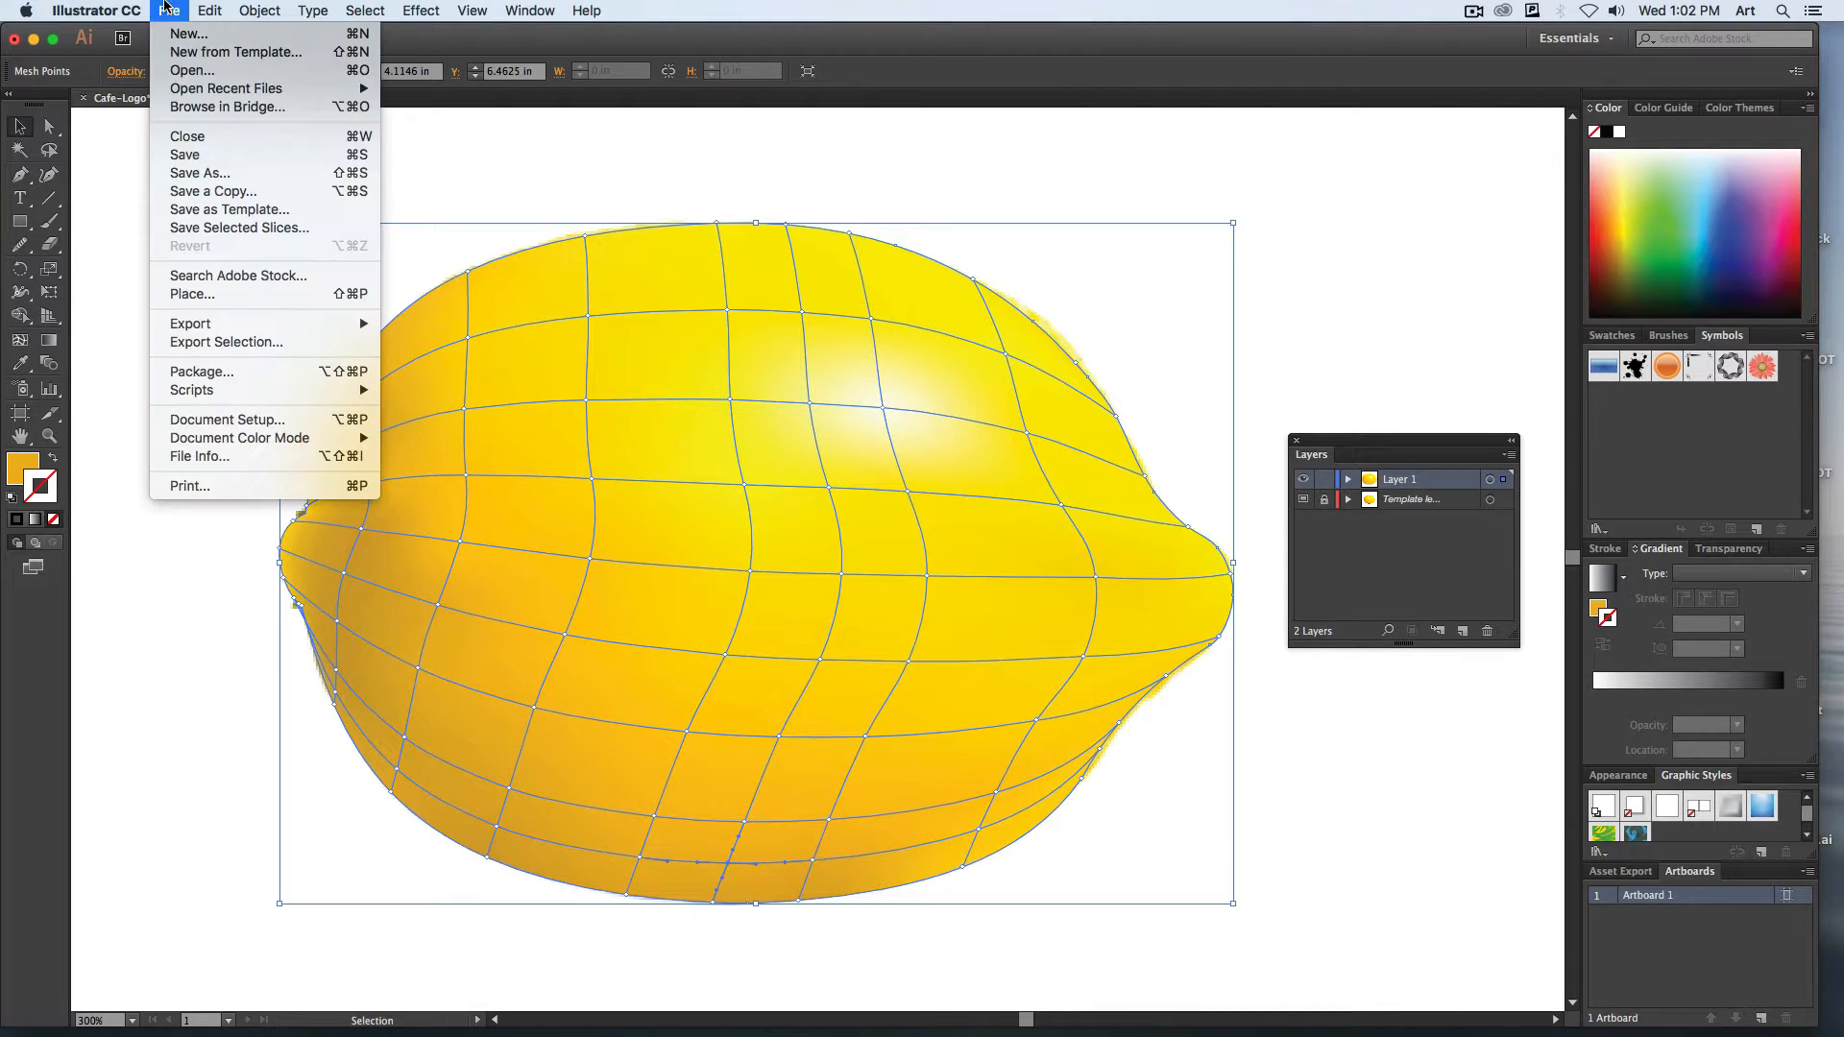
left_click(279, 174)
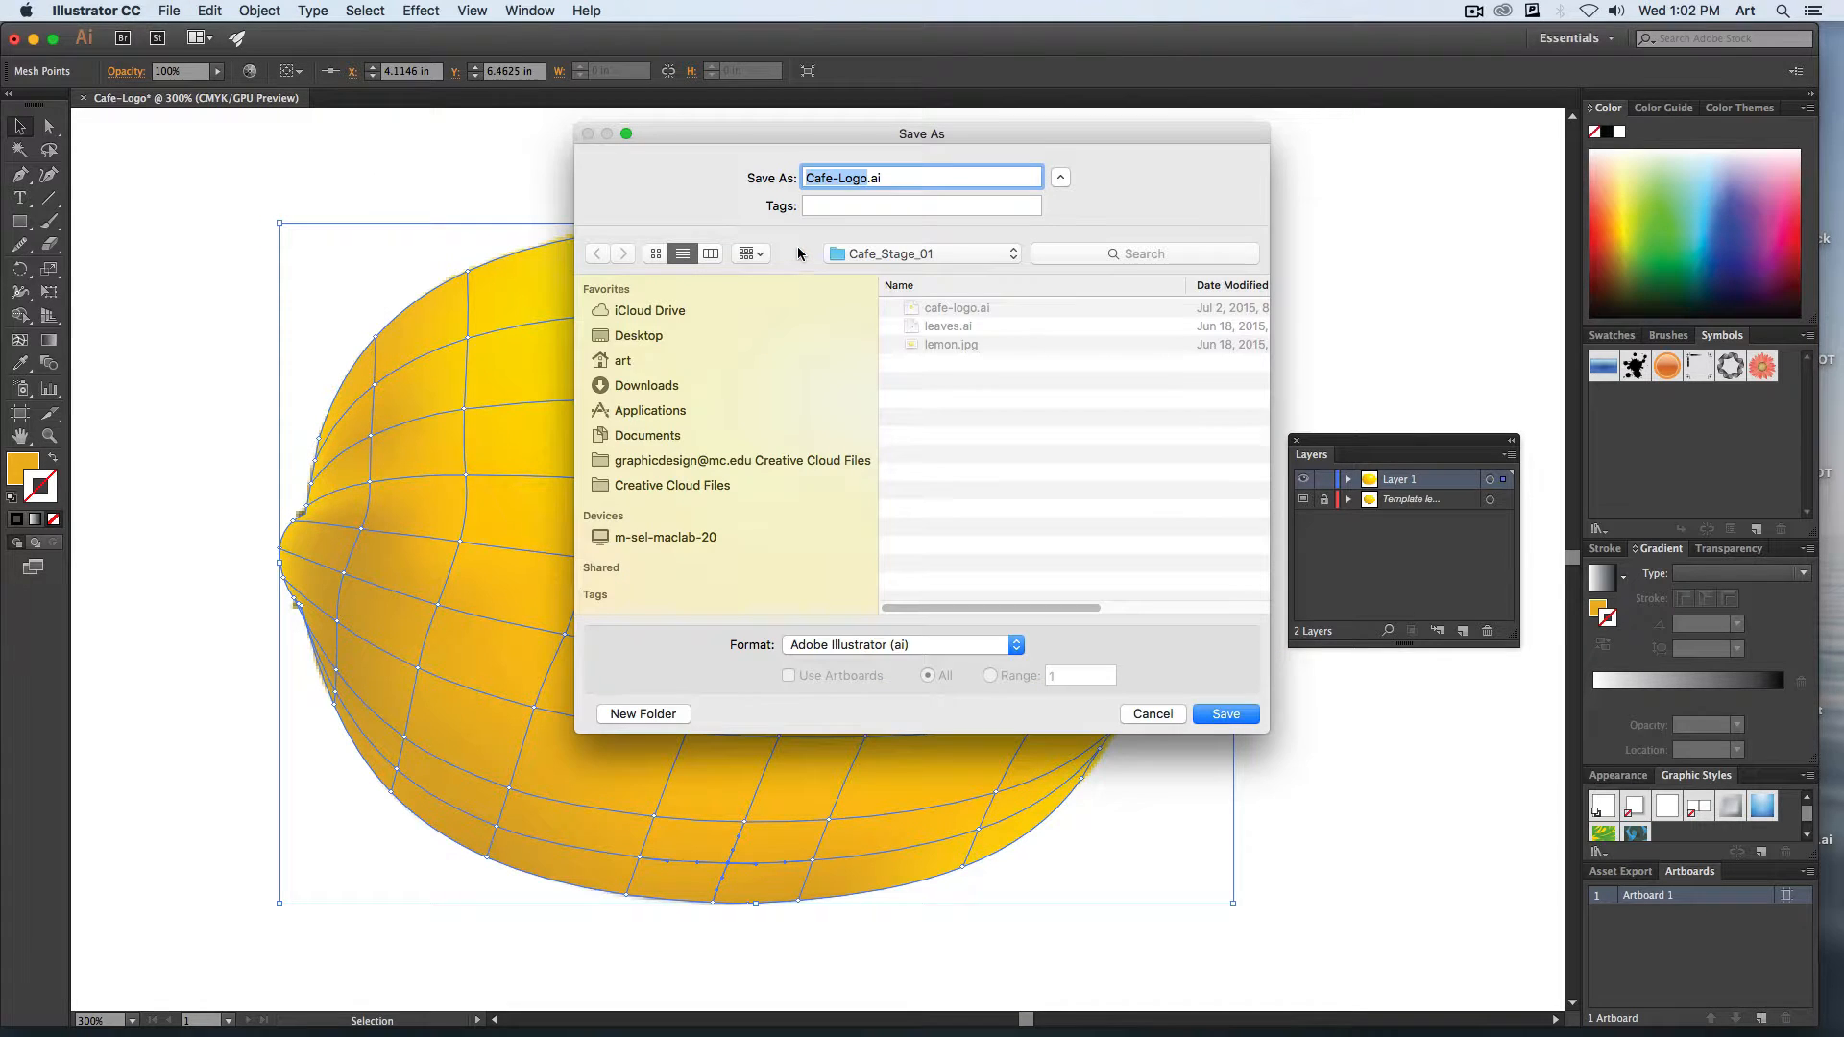
left_click(646, 341)
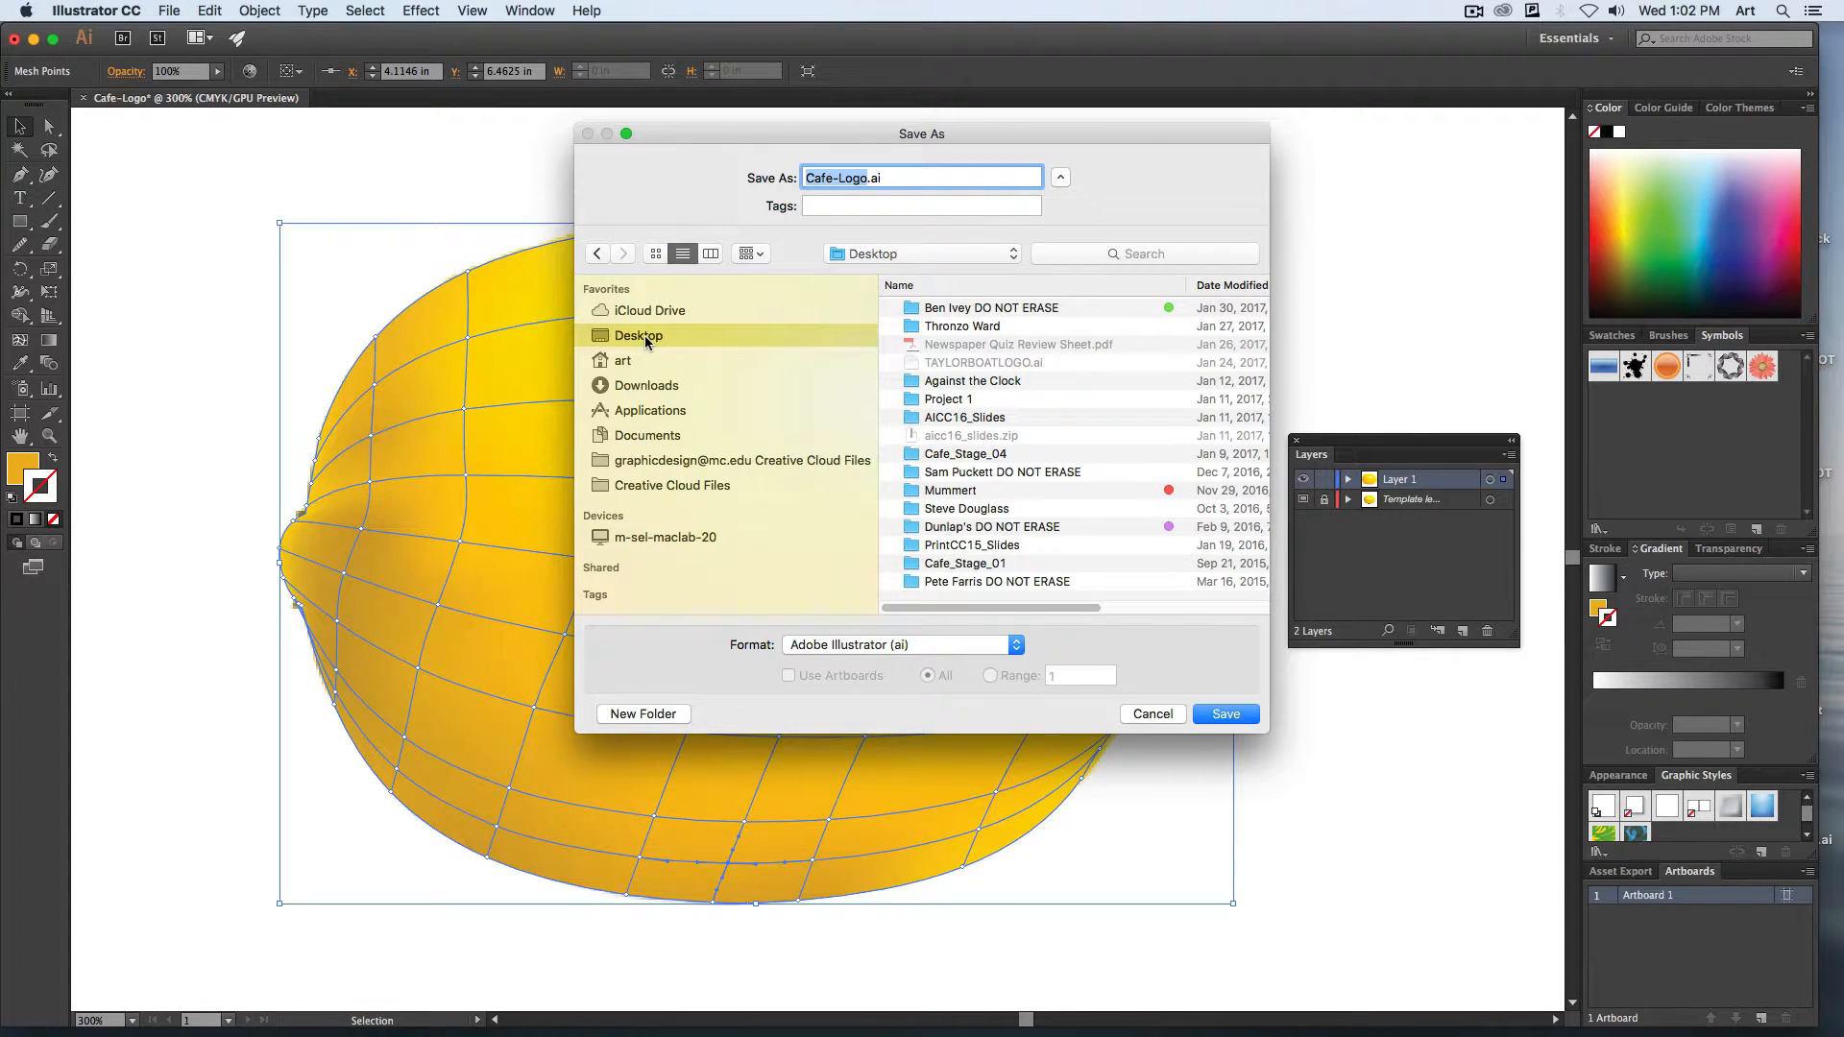
key("Return")
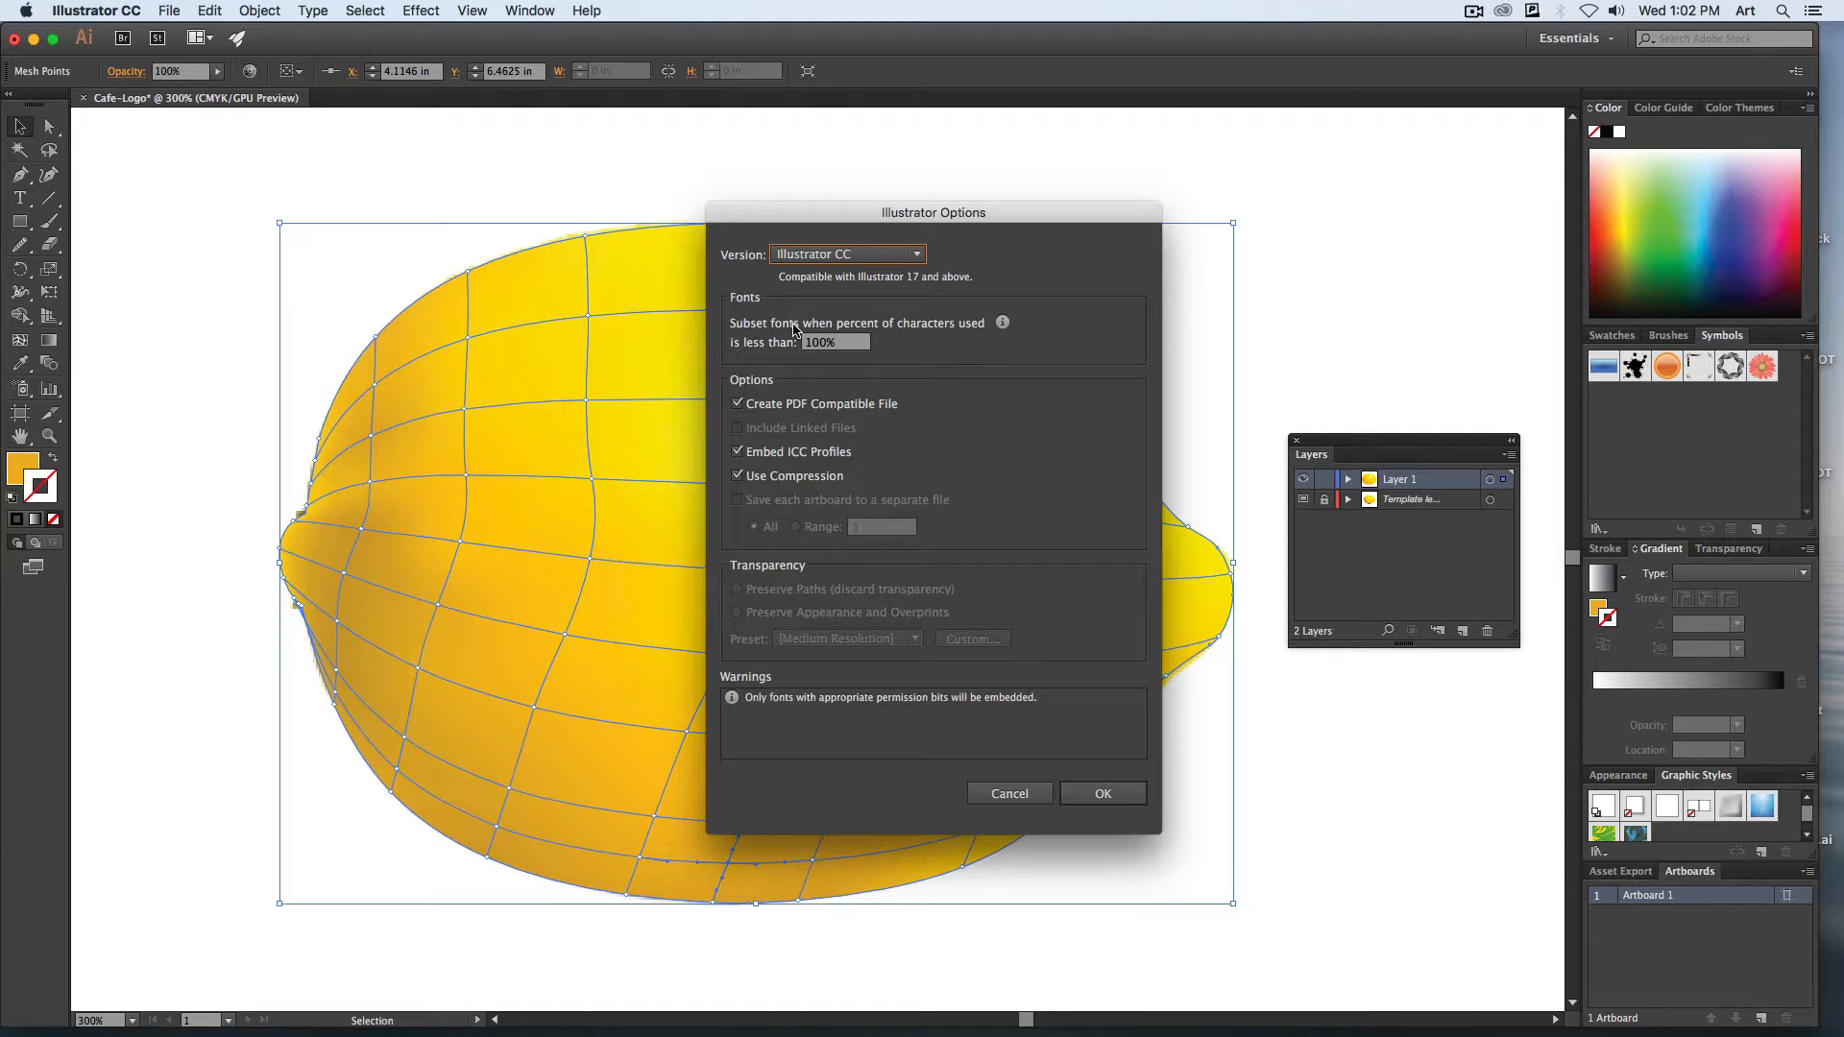
key("Return")
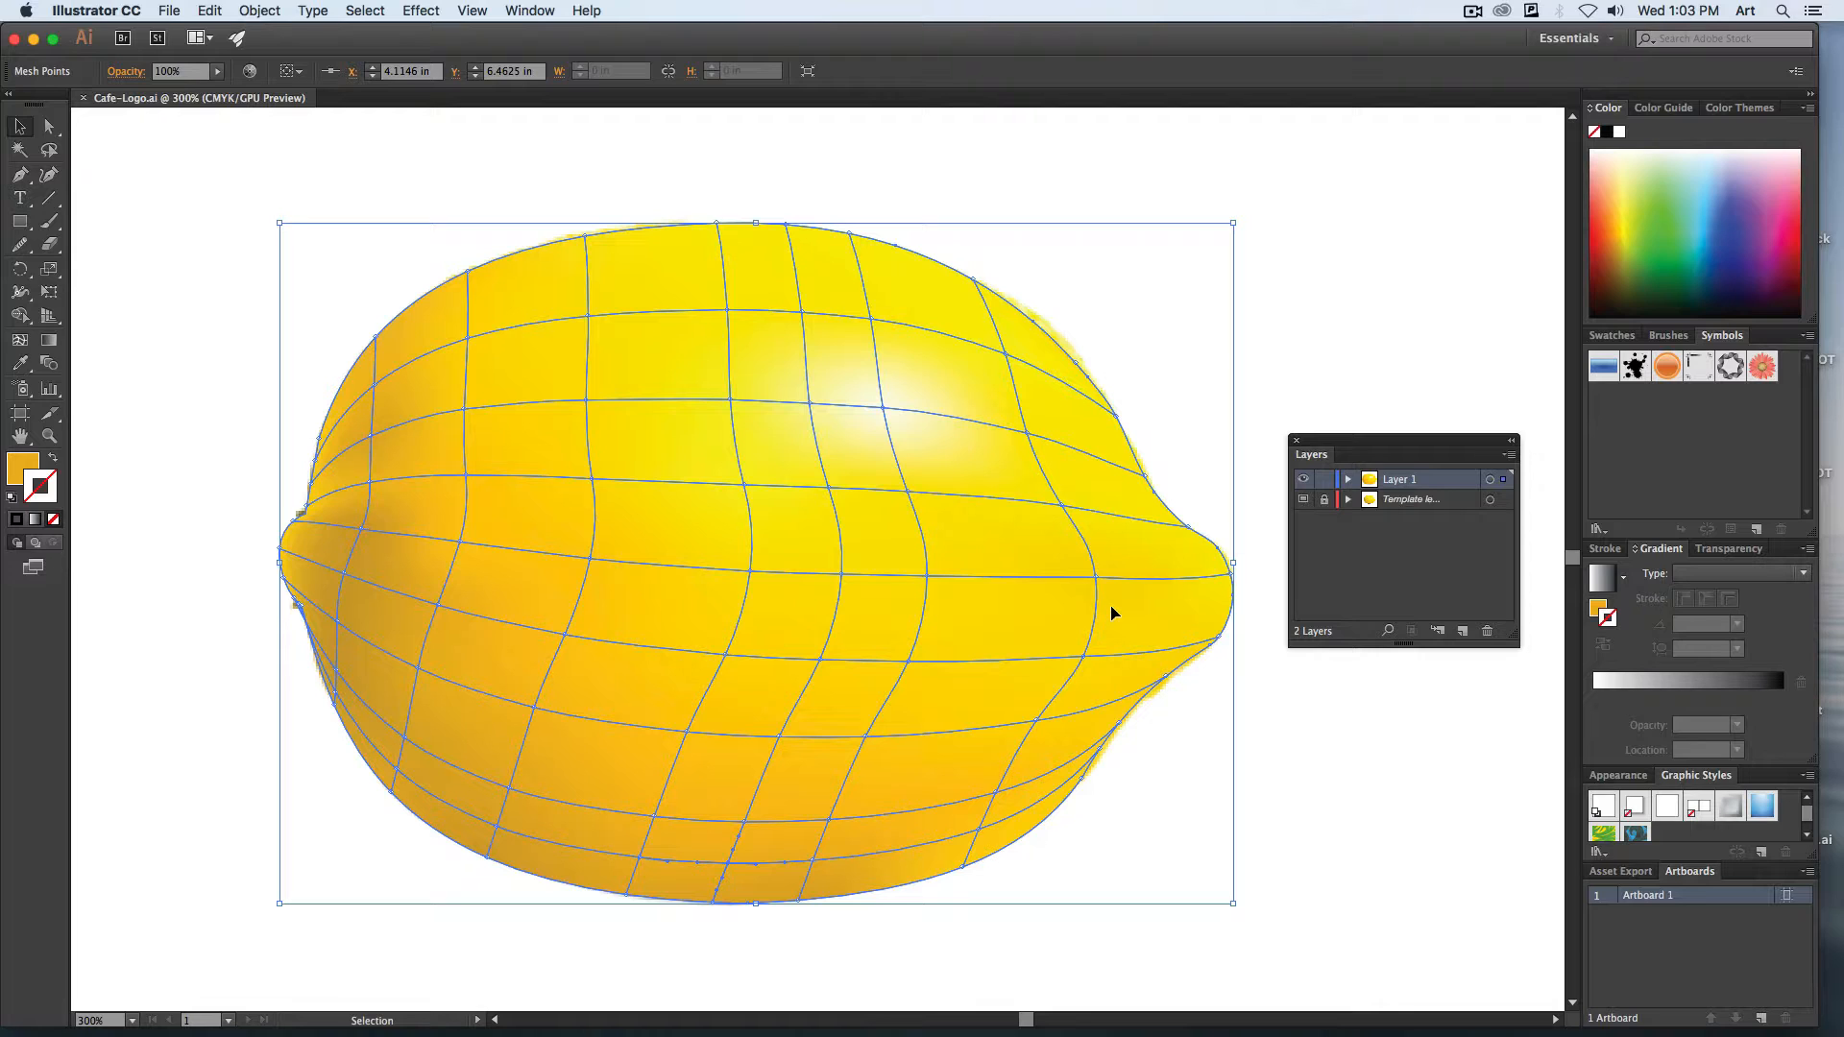
Fit the artboard in view, add a layer named Type above Layer 1, and lock Layer 1.
key("super+0")
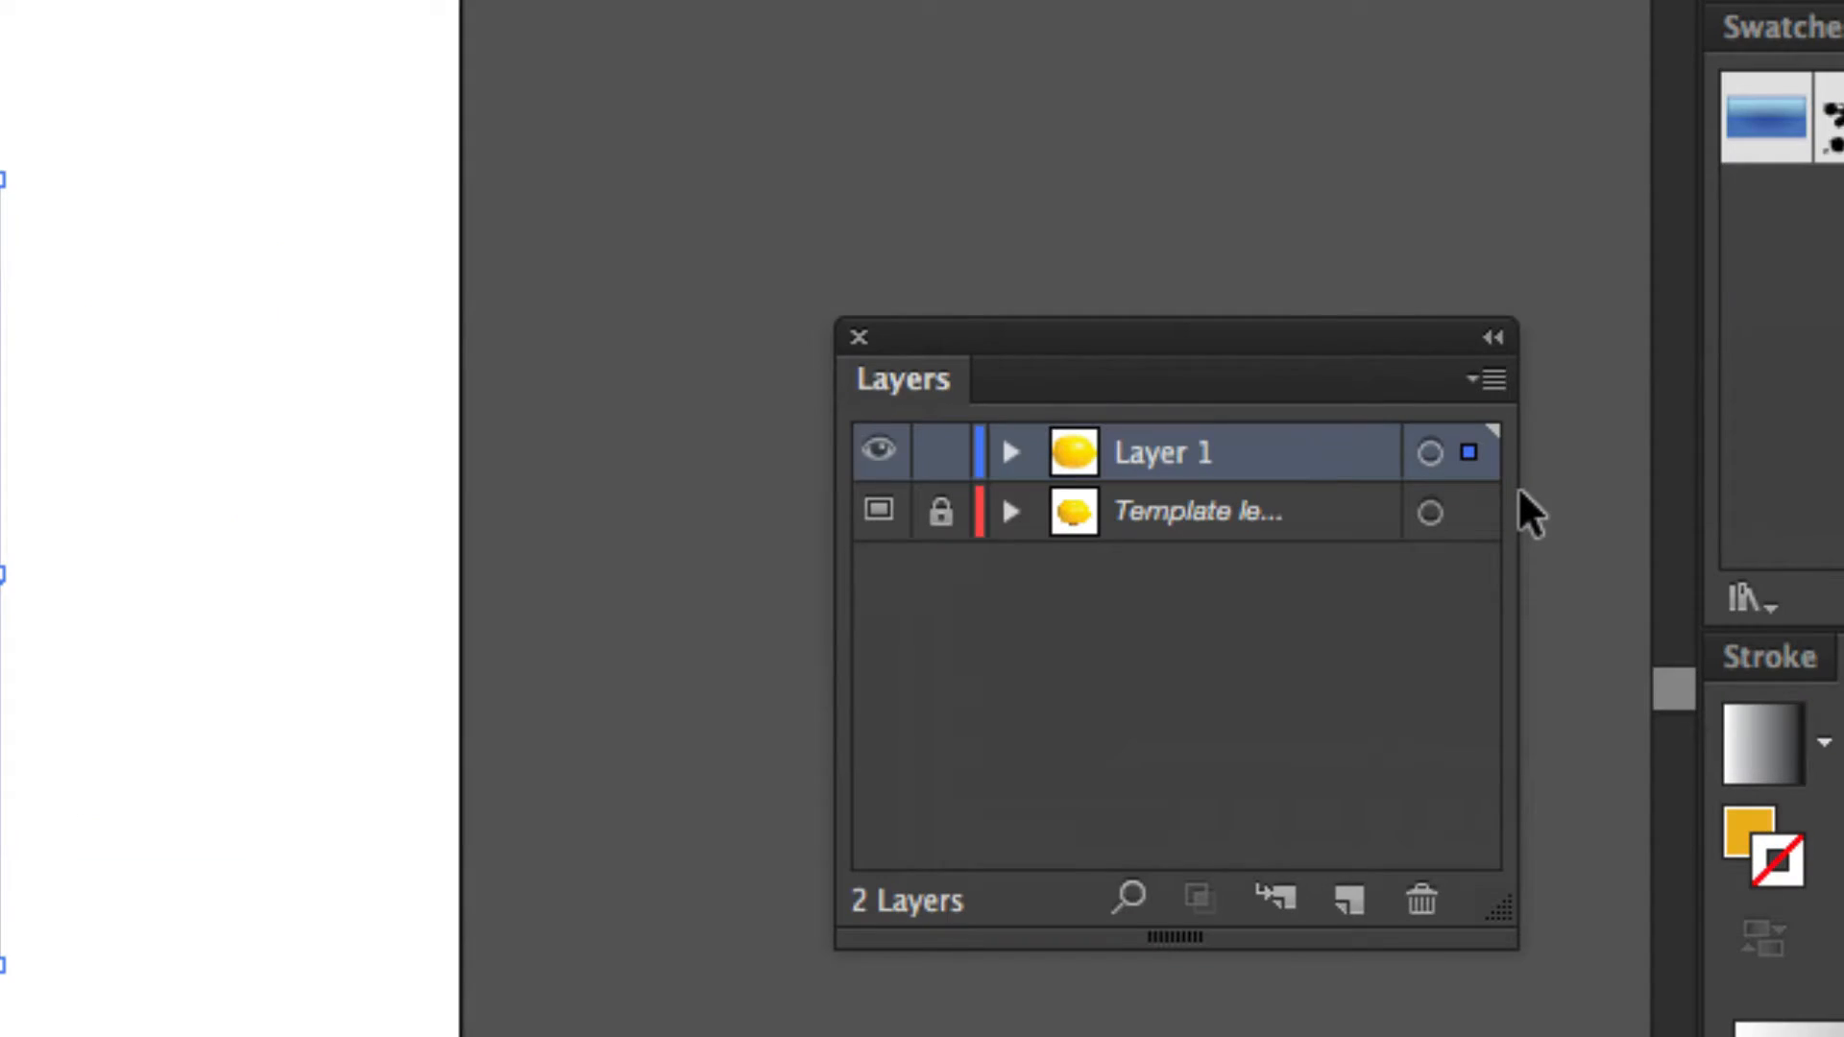
left_click(1349, 899)
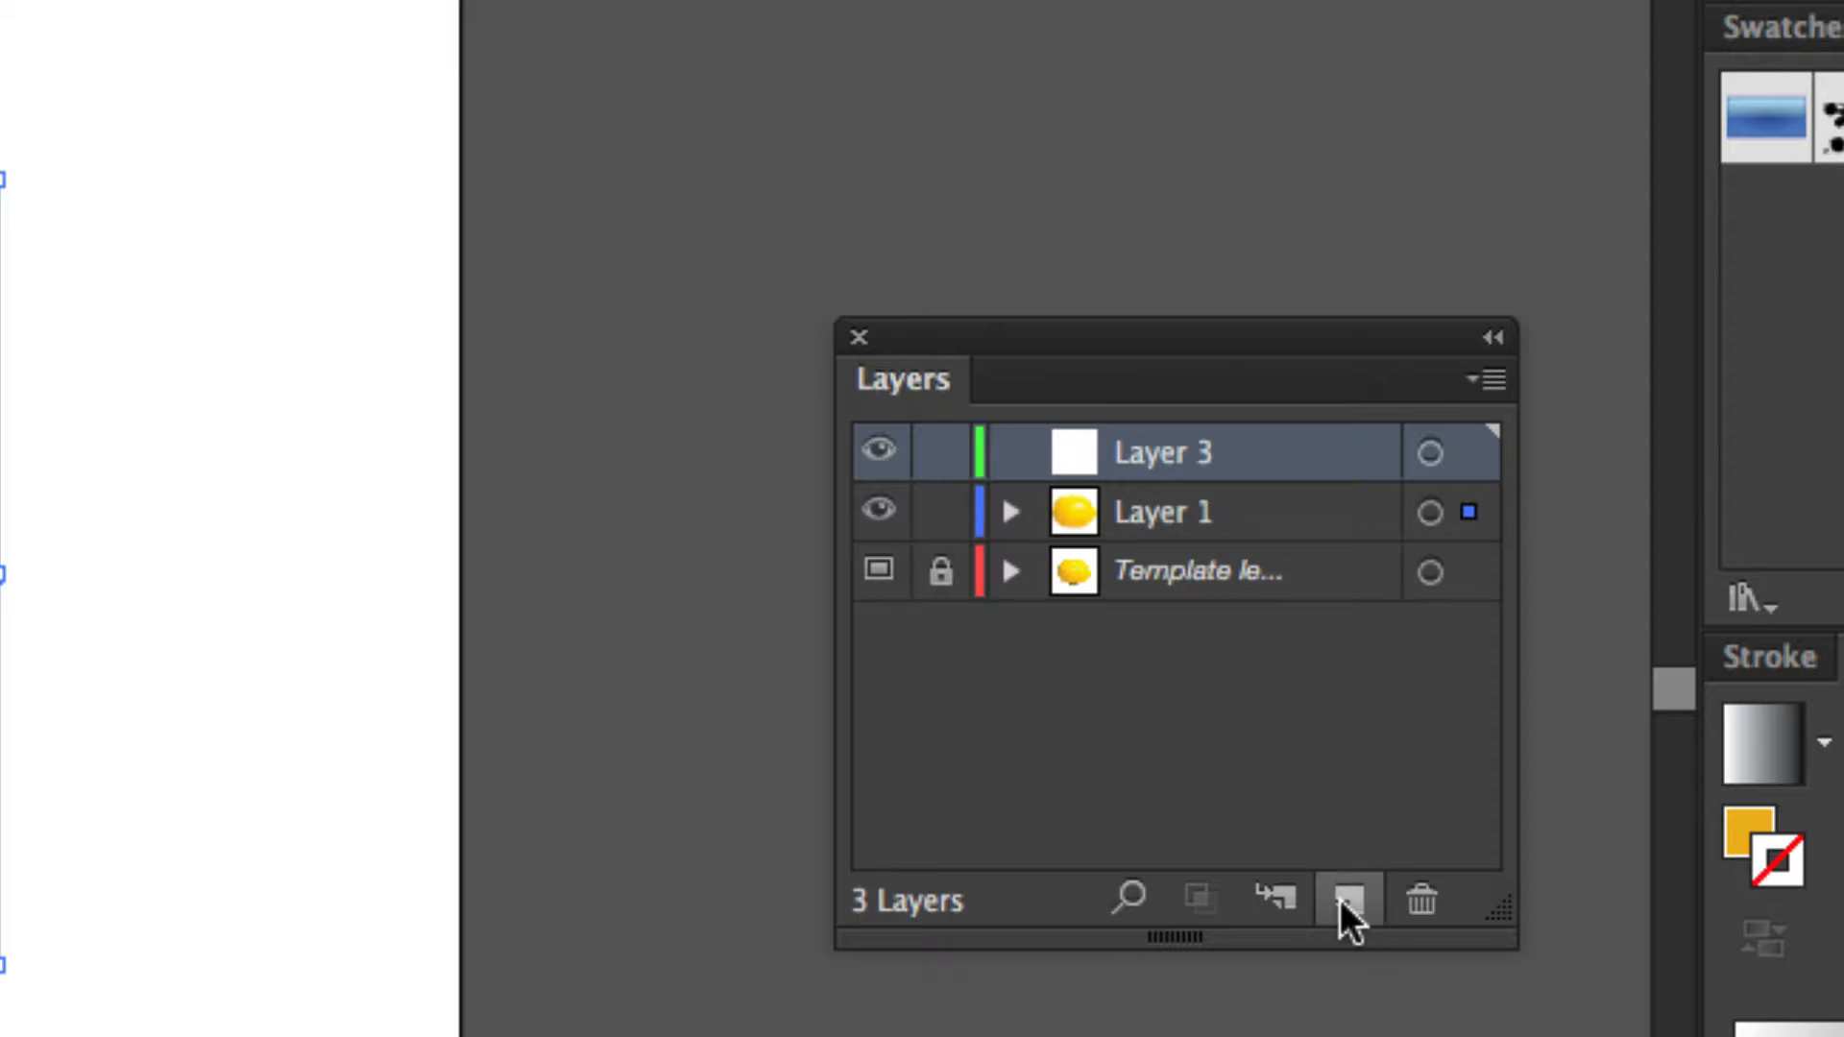
double_click(1147, 453)
type("Type")
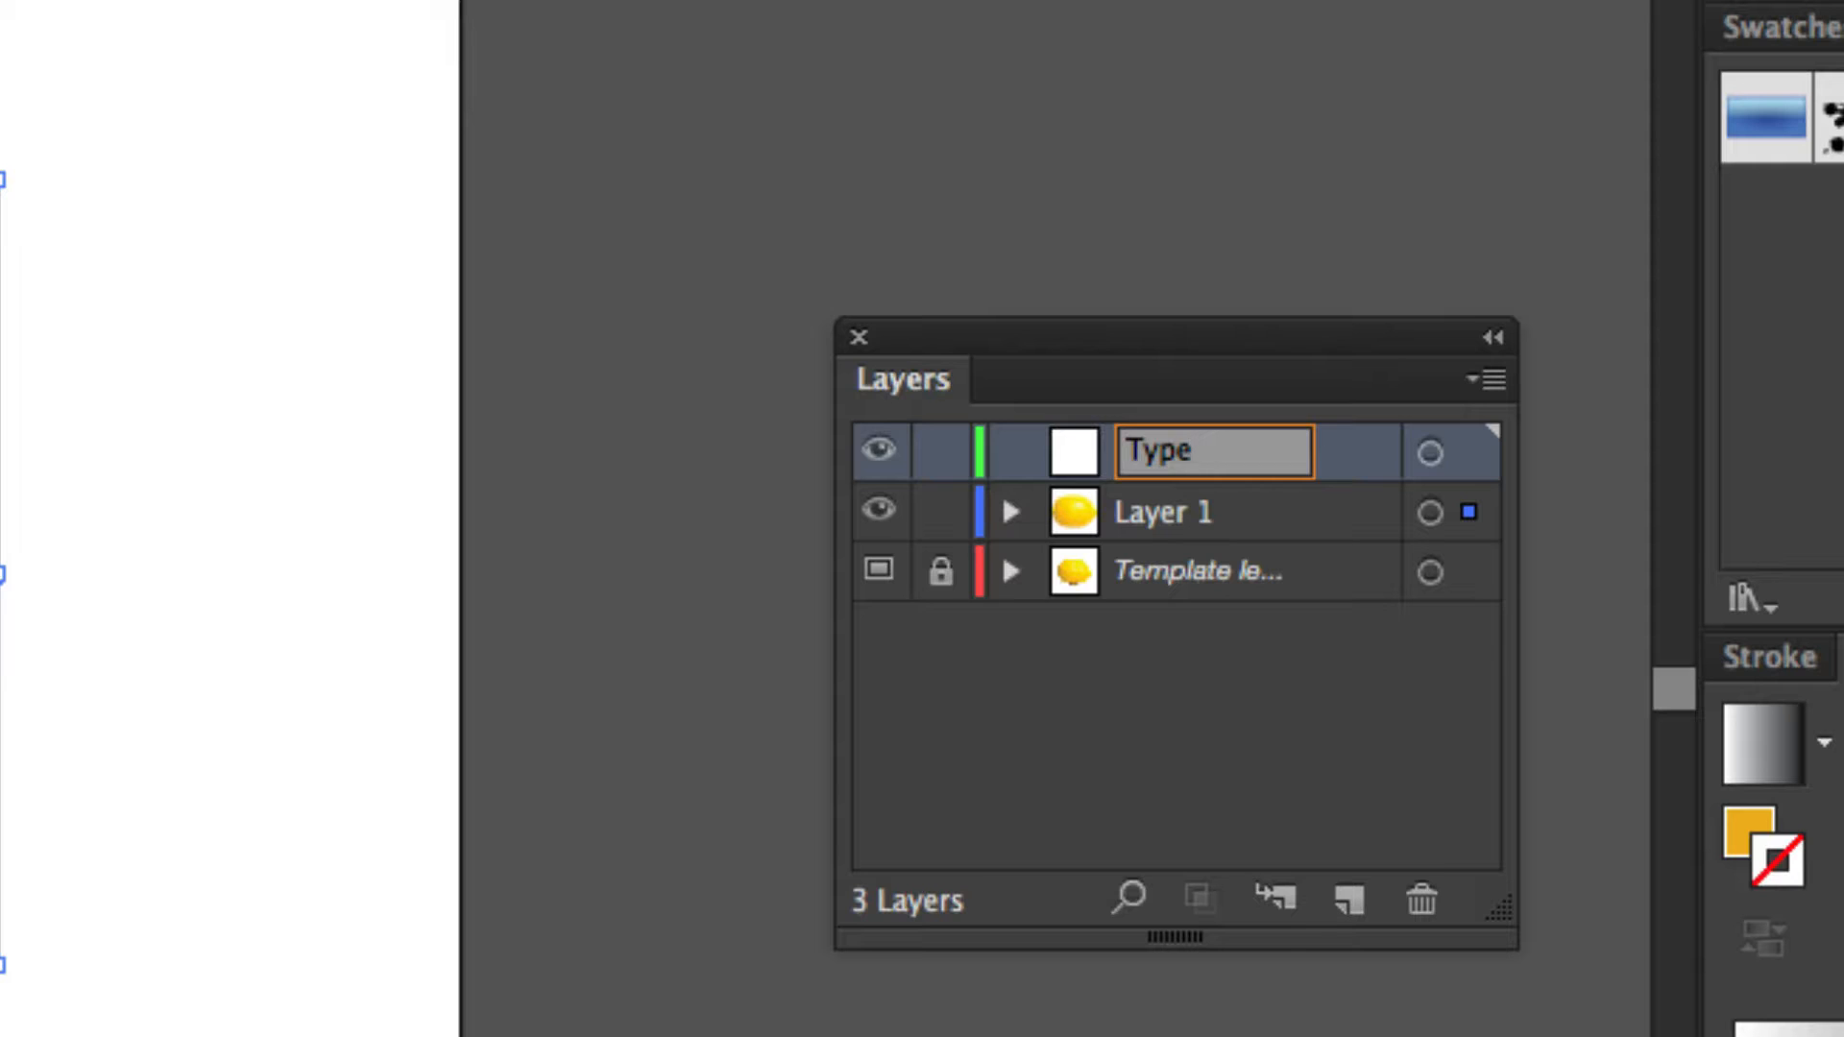
key("Return")
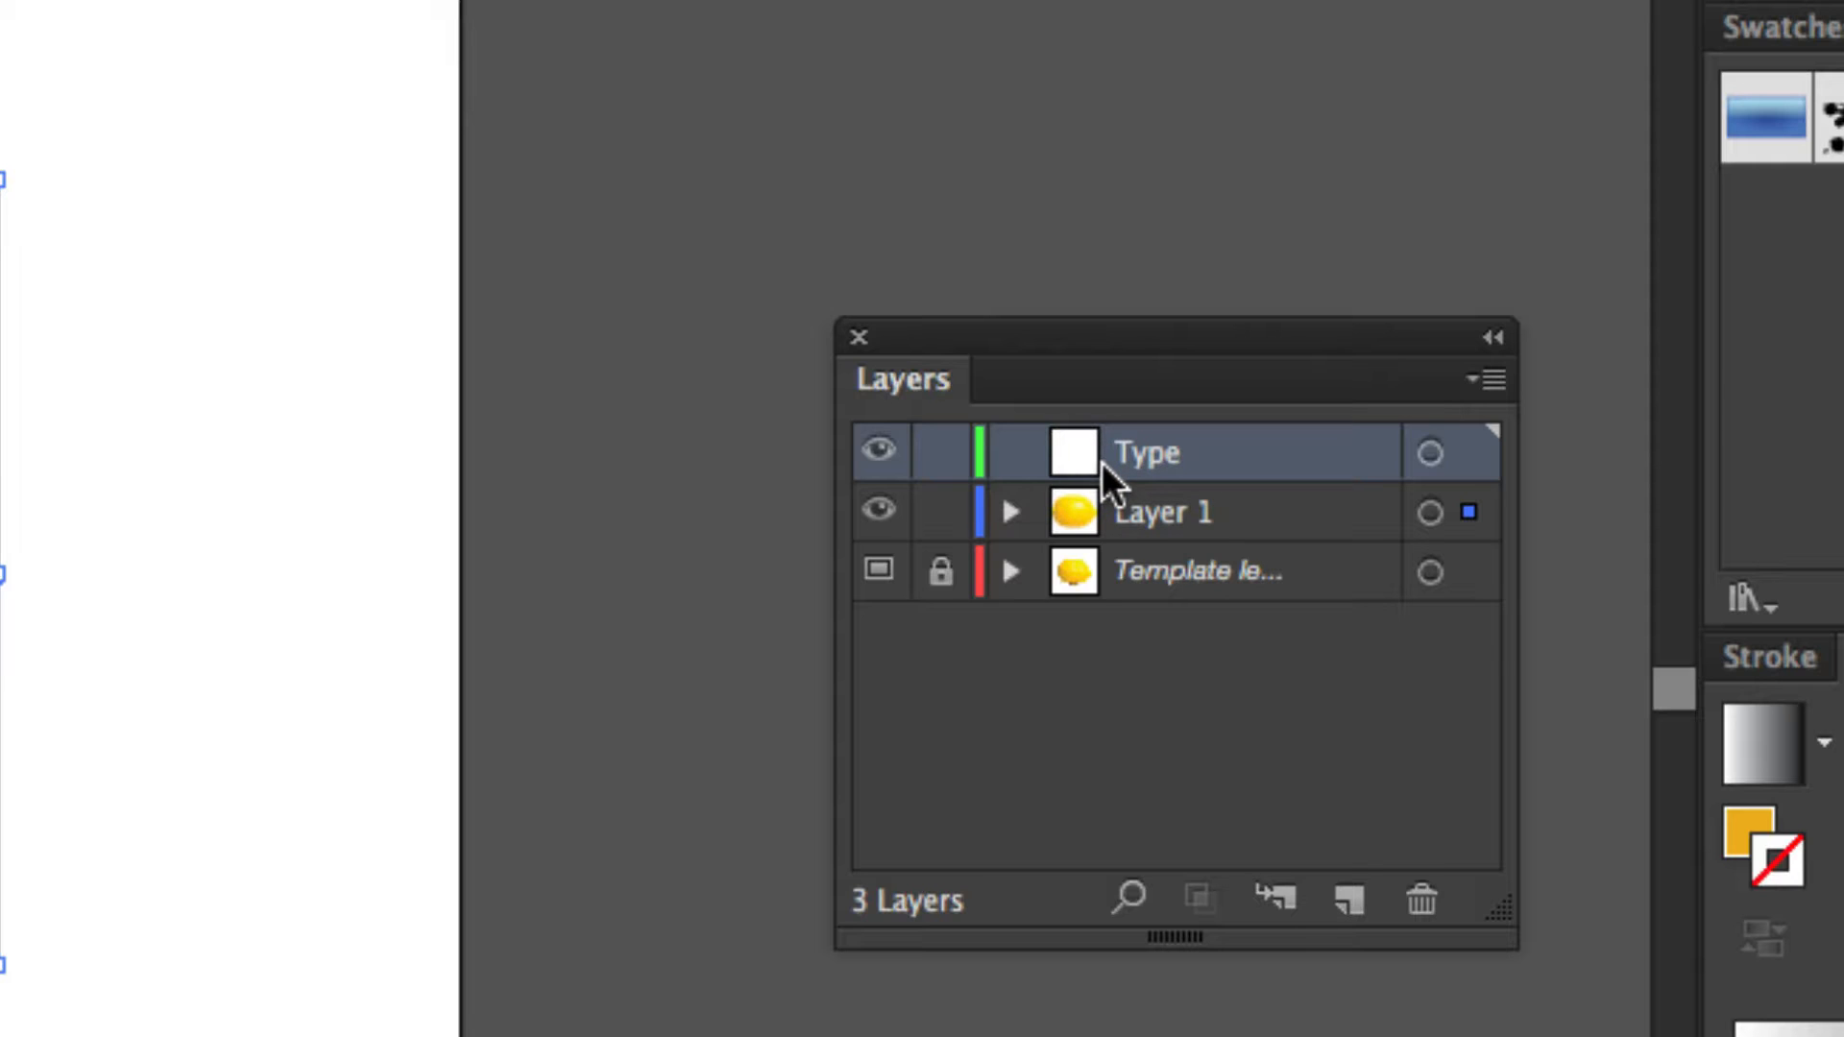
left_click(940, 514)
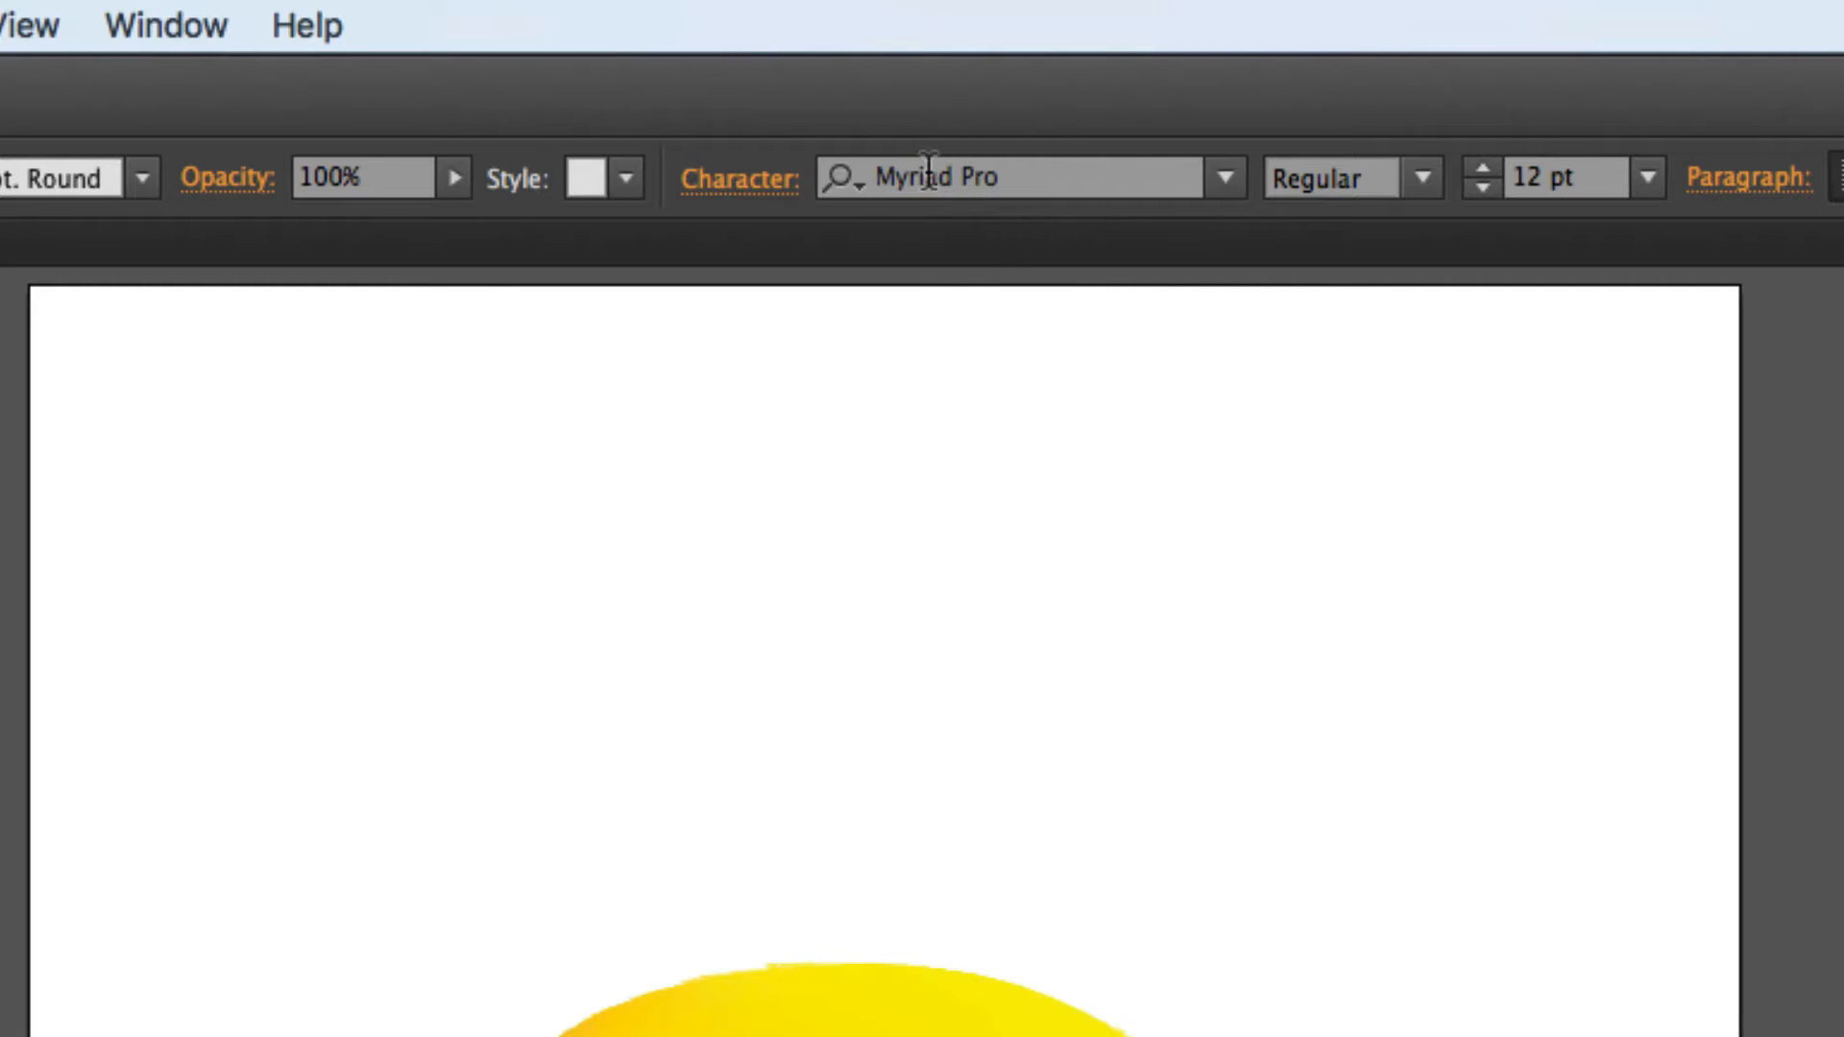
Examine the available typefaces, the Myriad Pro styles, and the character and paragraph options for the Type tool.
left_click(1228, 176)
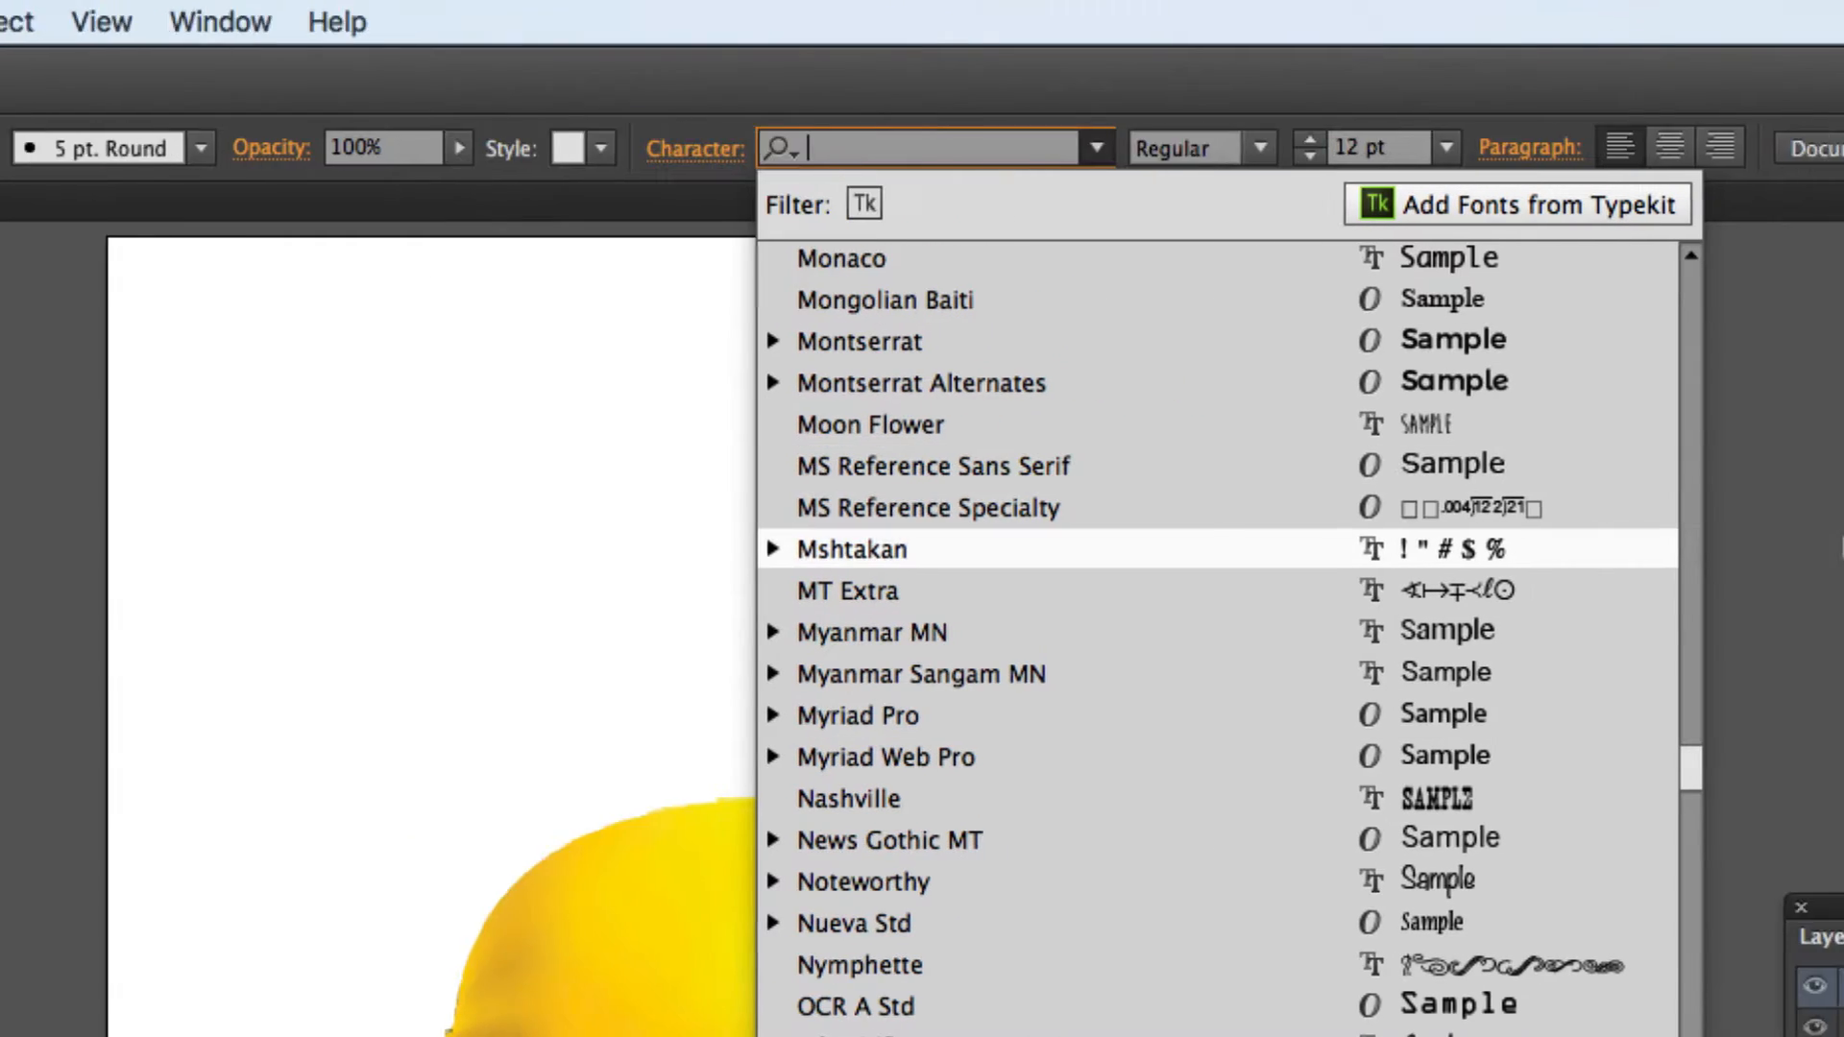
scroll(1344, 547, "down", 12)
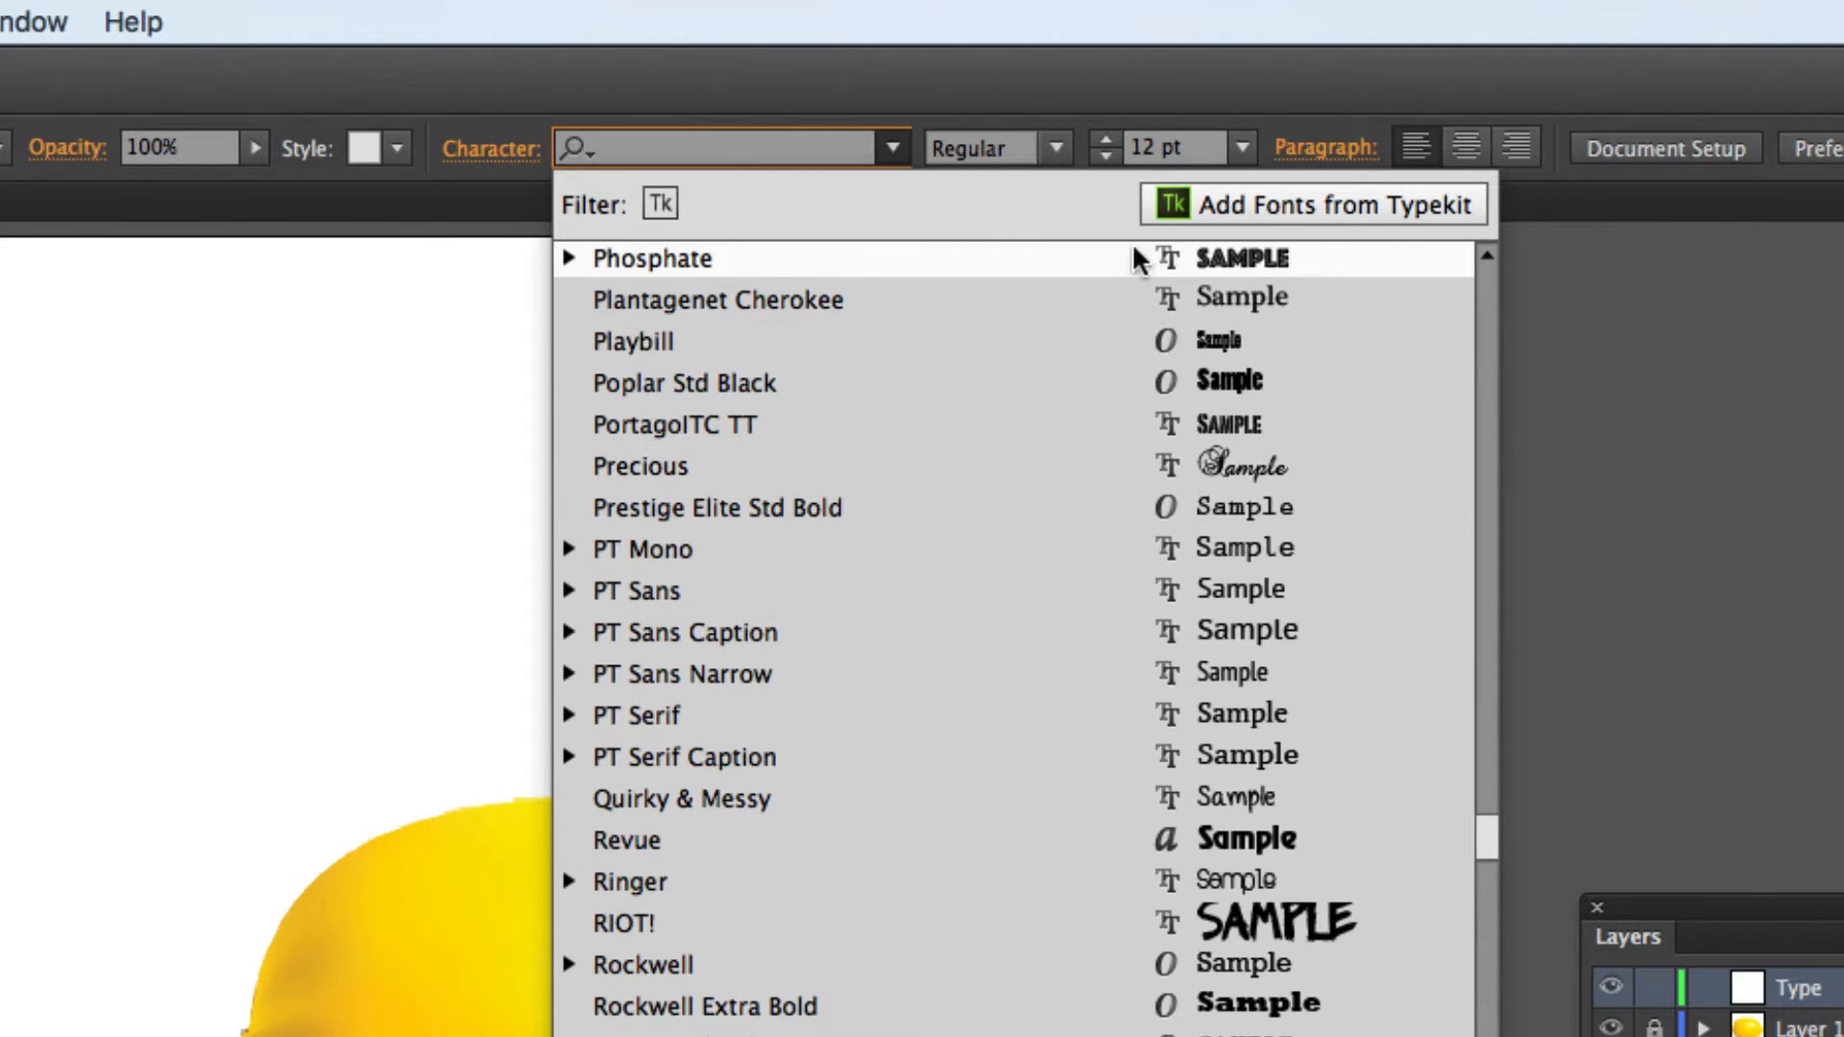
left_click(987, 79)
left_click(1056, 149)
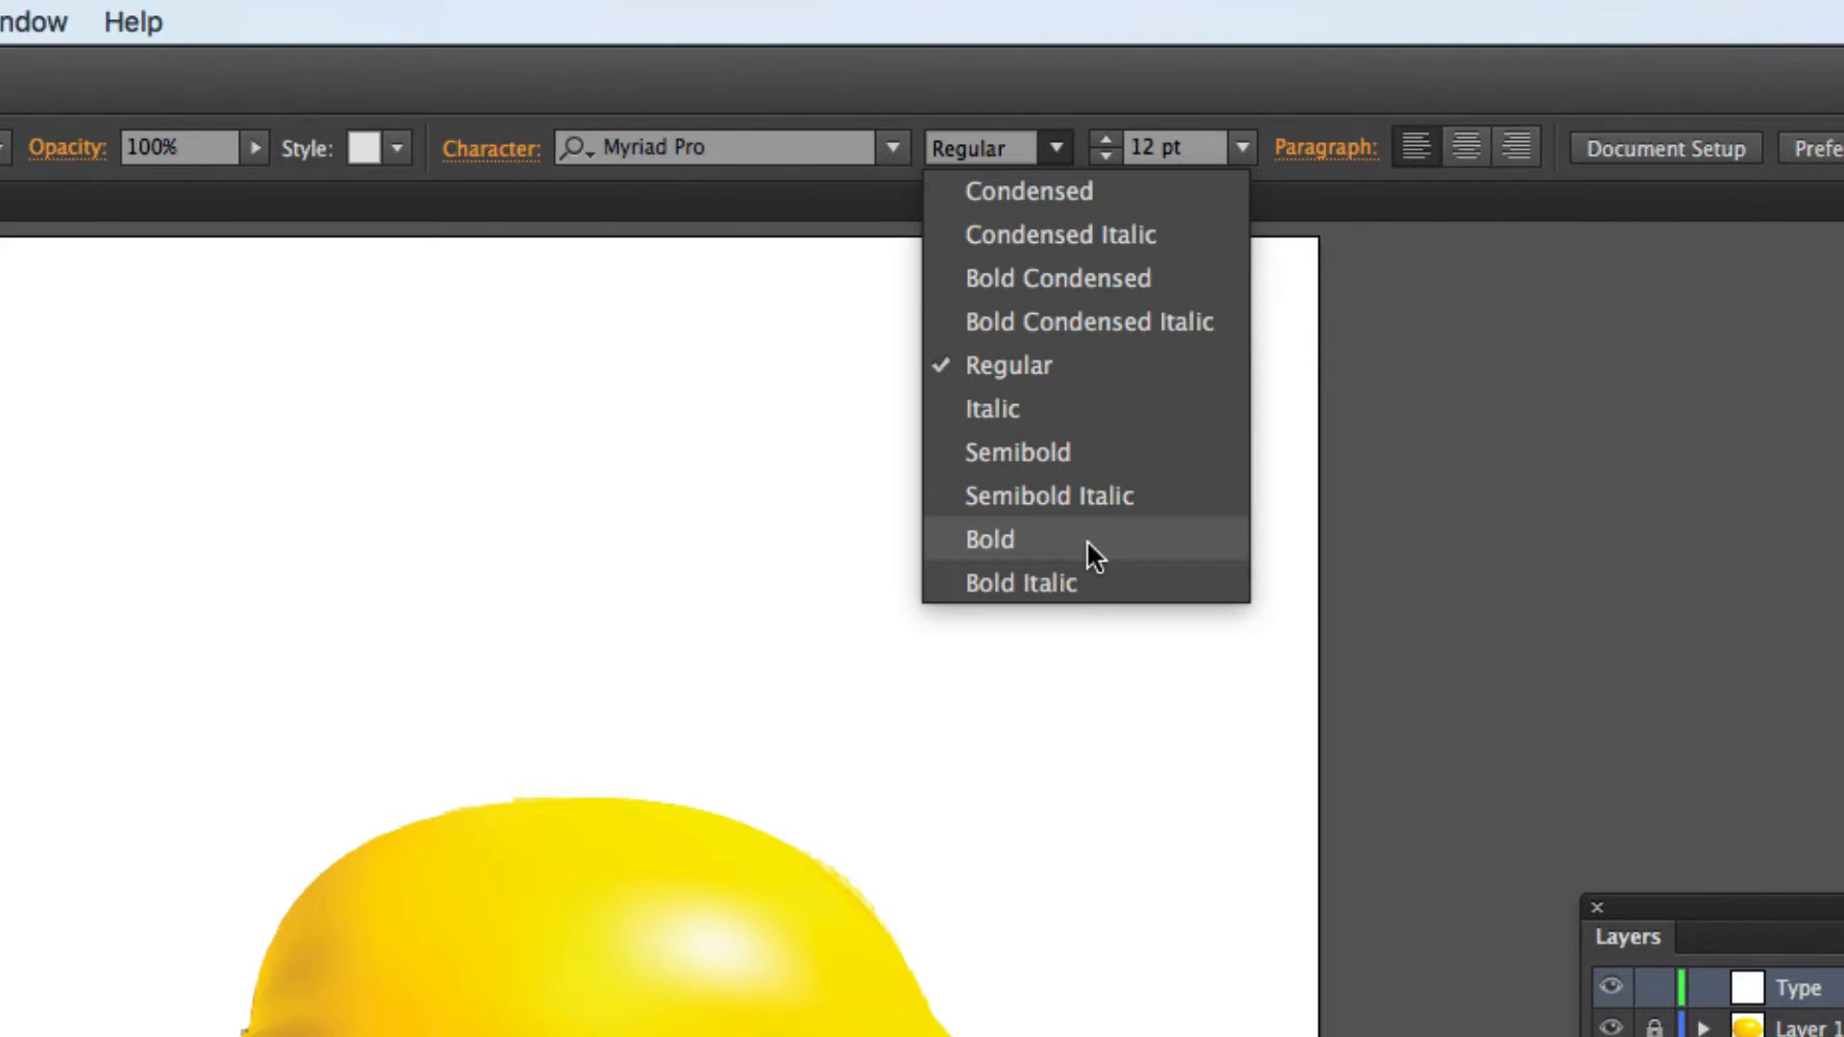
left_click(987, 95)
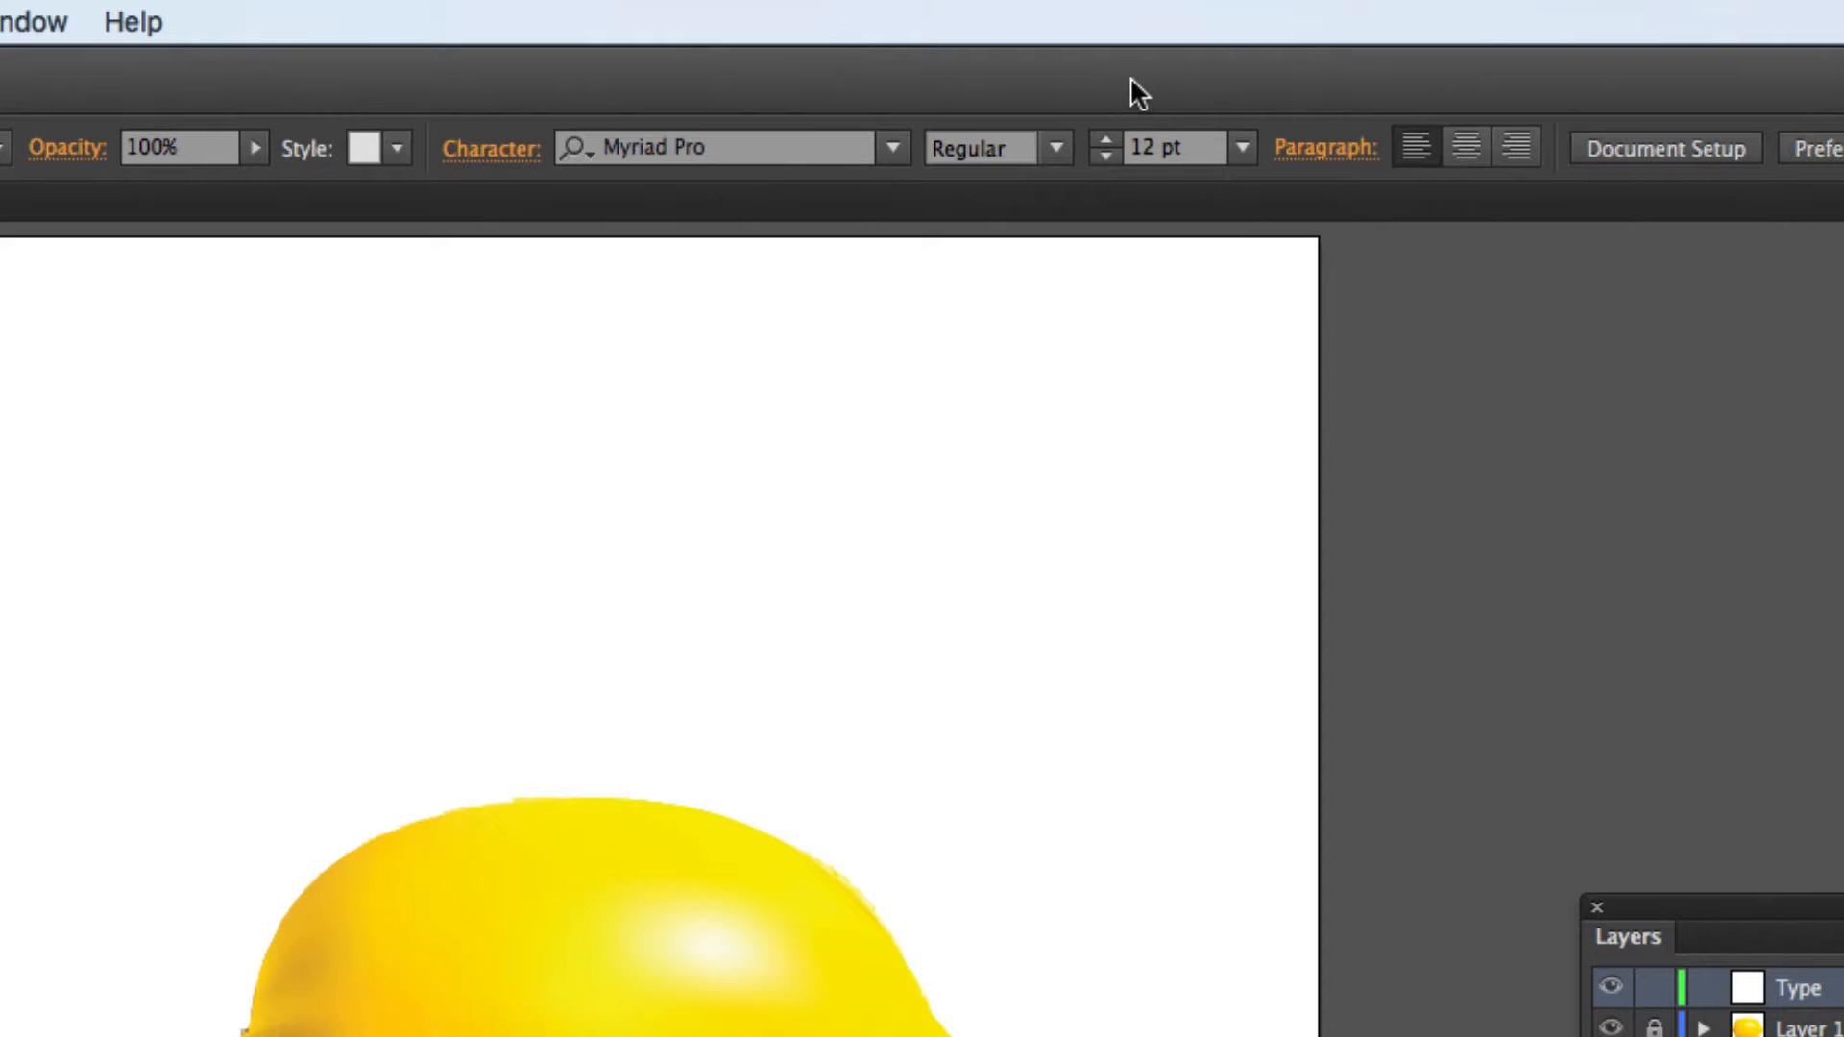
left_click(1334, 144)
left_click(485, 153)
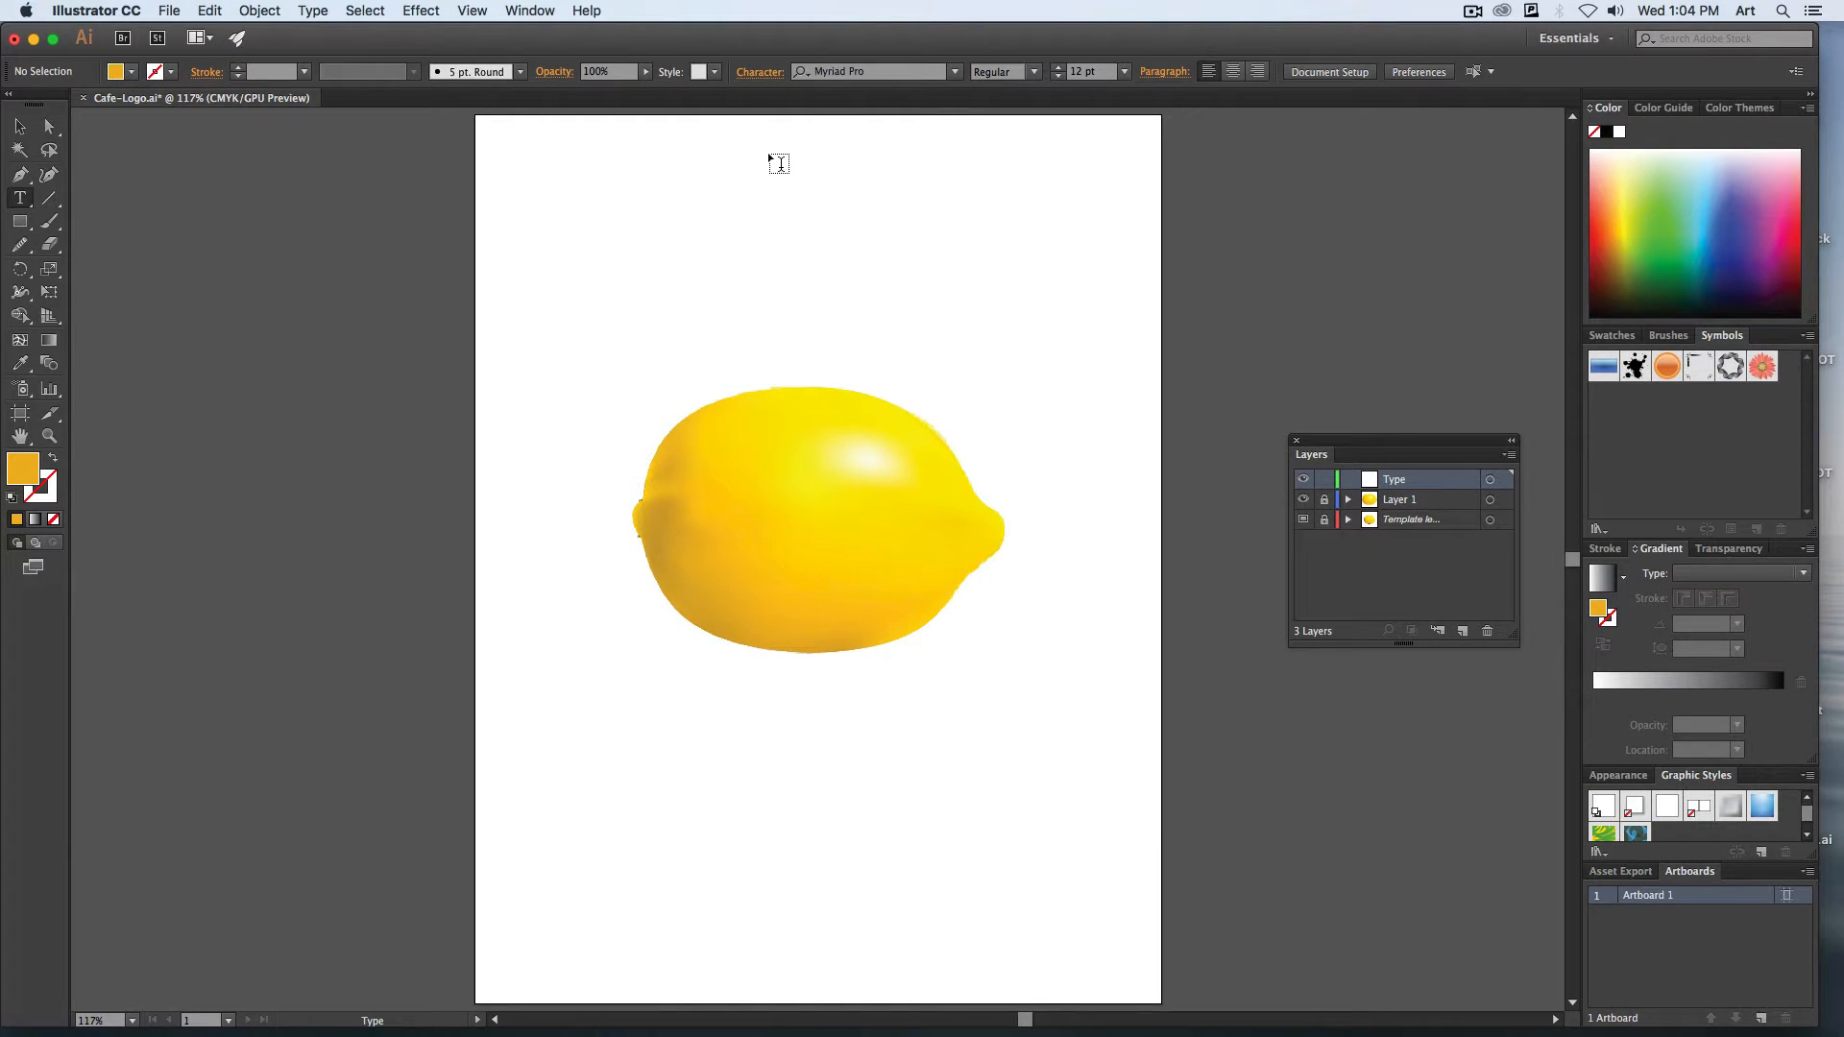
Hide Layer 1 and the template layer to clear the artboard for the lettering.
key("super+plus")
key("super+plus")
key("space")
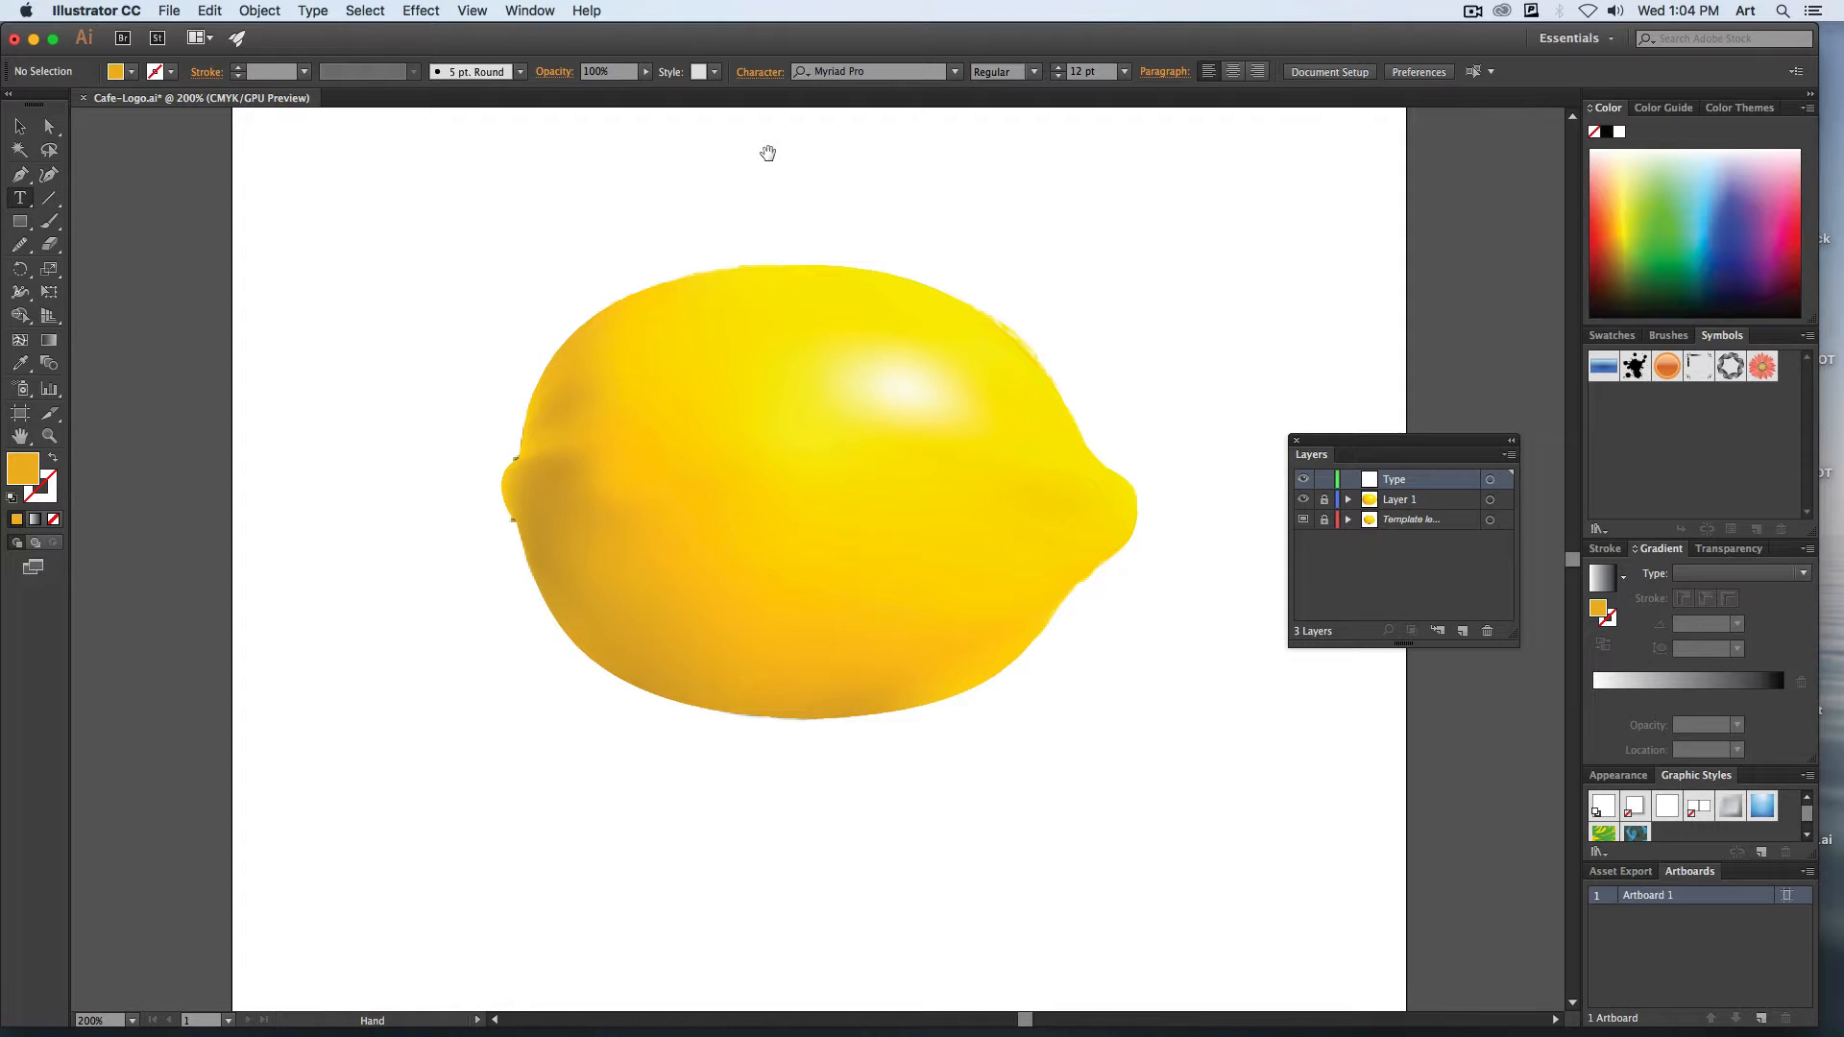
left_click_drag(736, 223, 791, 589)
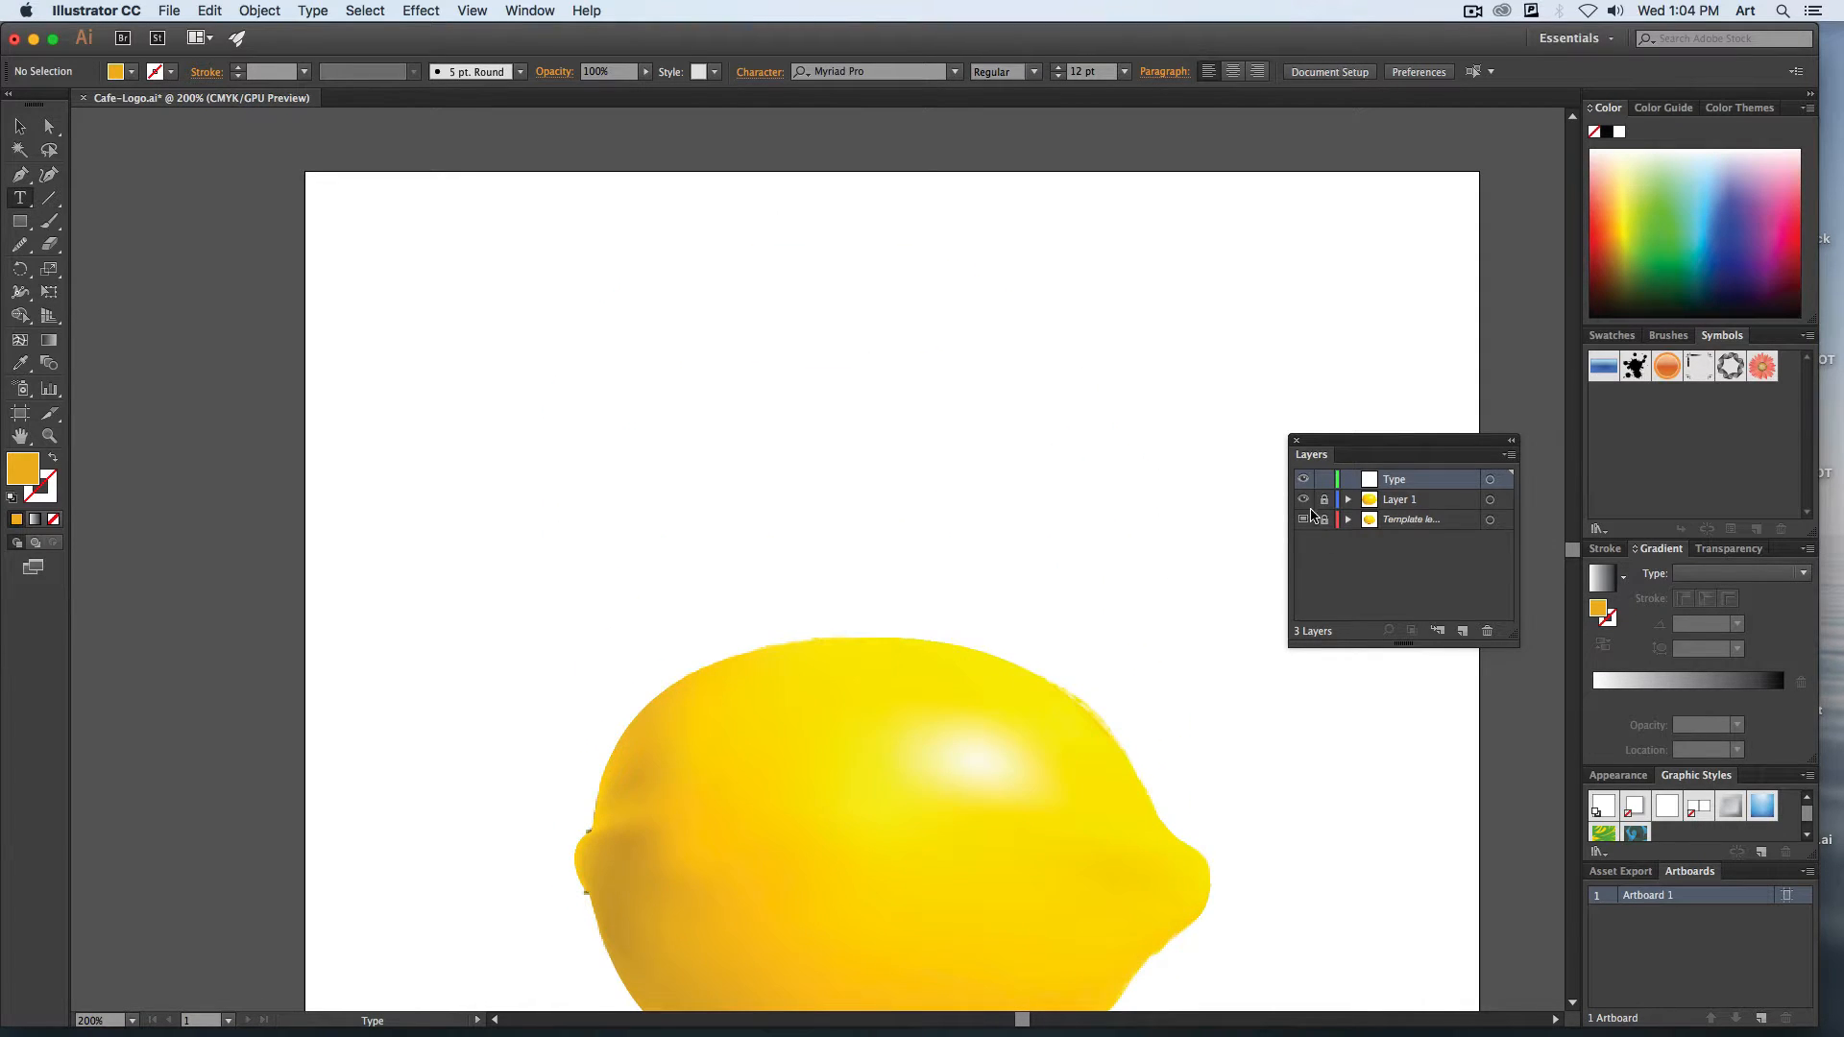
left_click(1304, 499)
left_click(1303, 519)
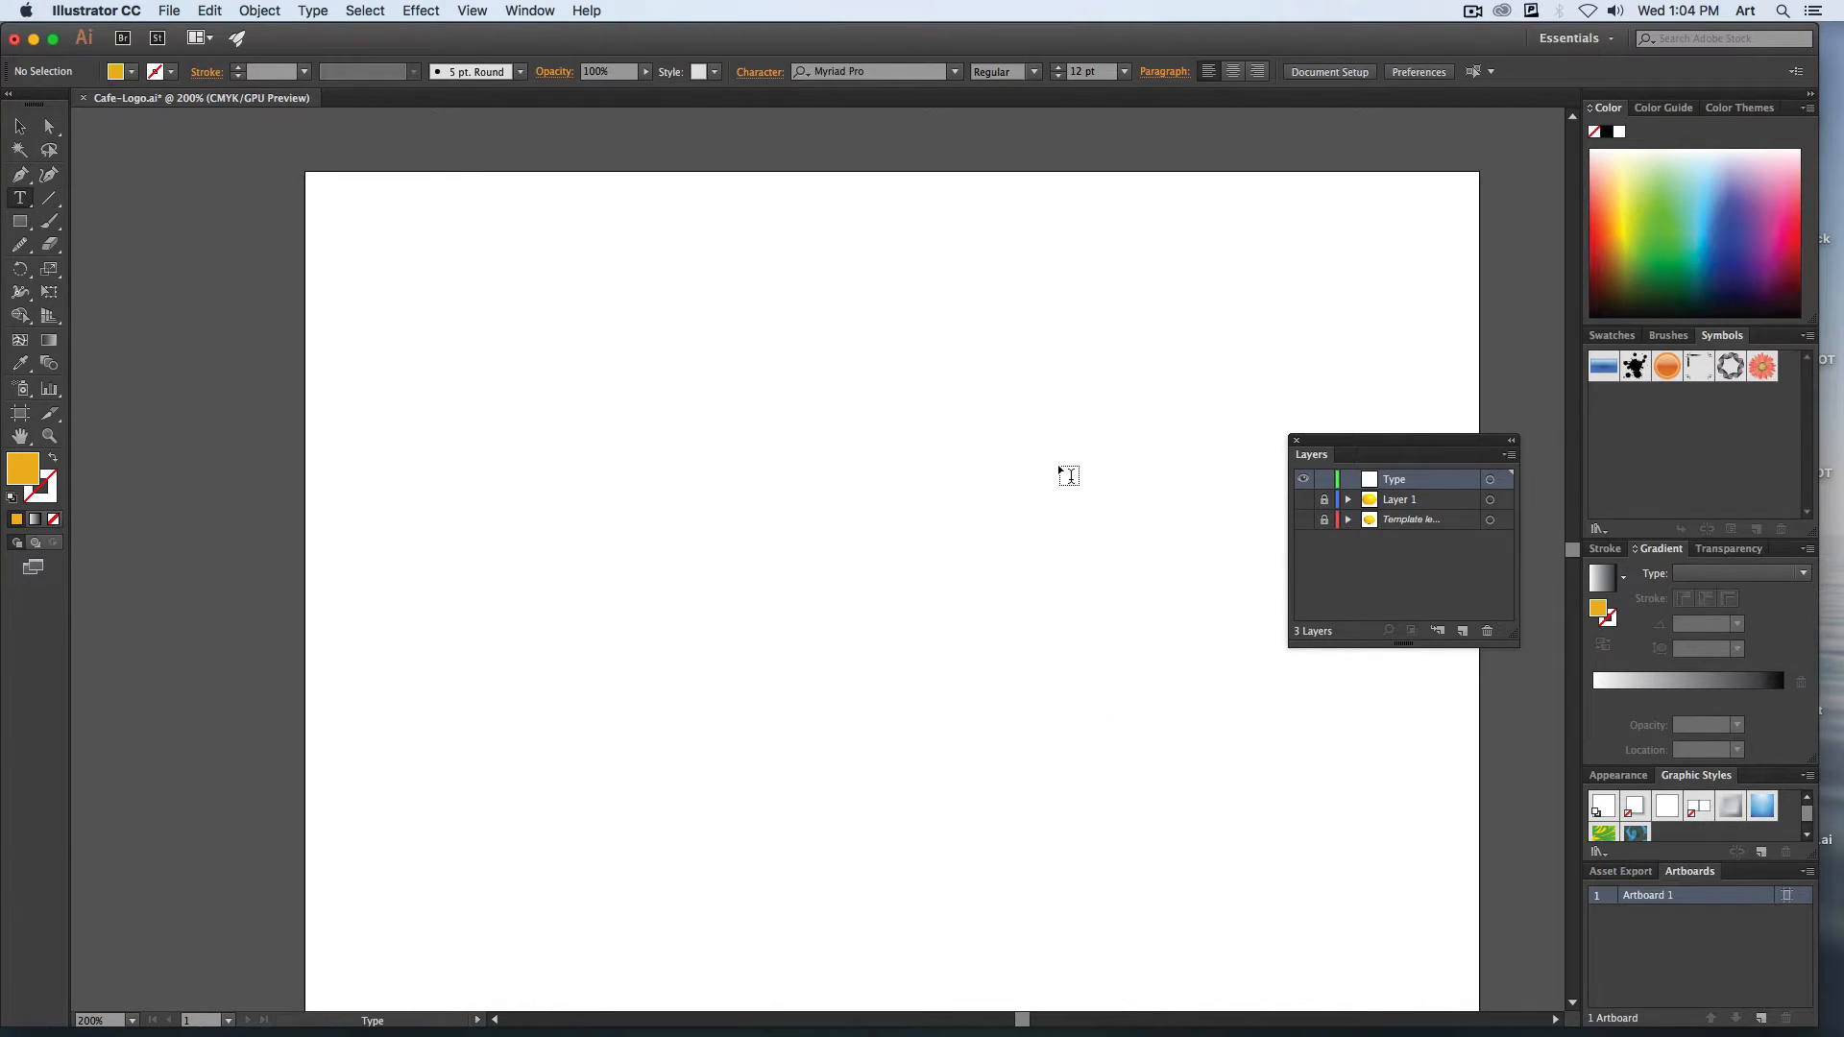
Place a point text reading "cafe" in the upper part of the artboard.
key("super+plus")
key("space")
left_click_drag(597, 373, 651, 557)
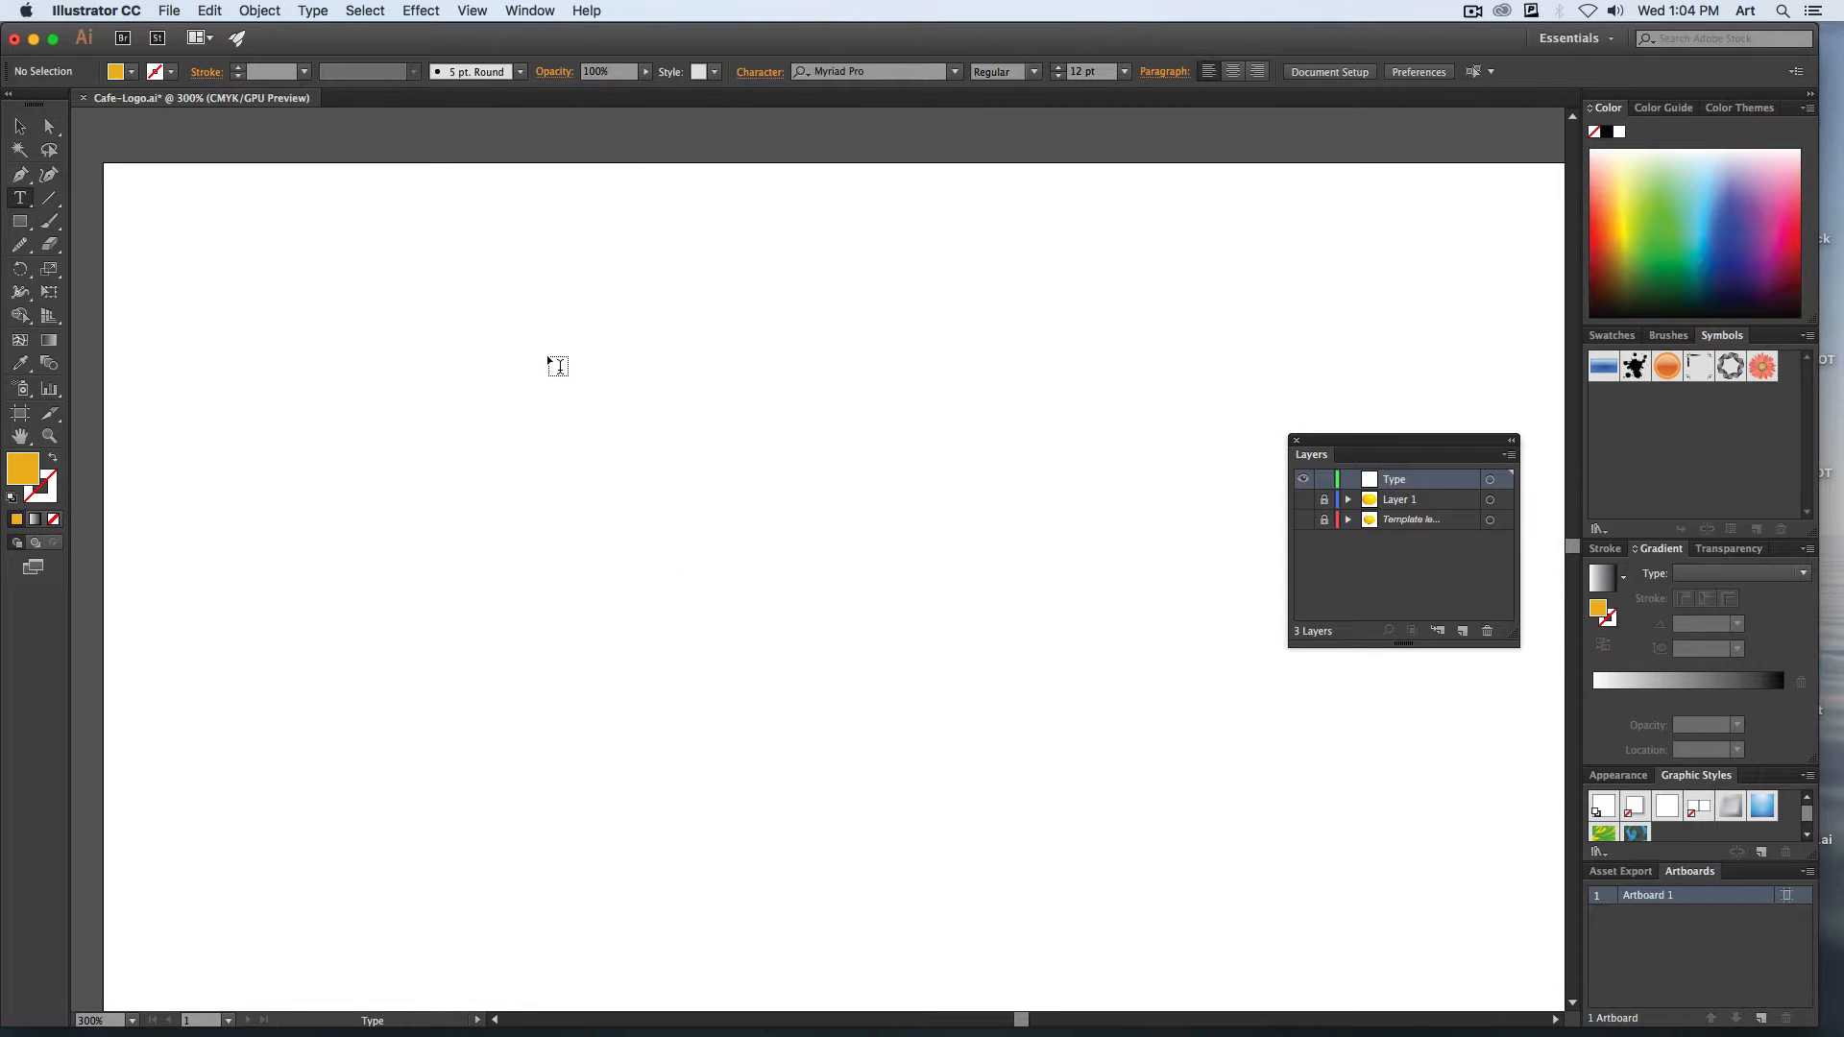
left_click(586, 405)
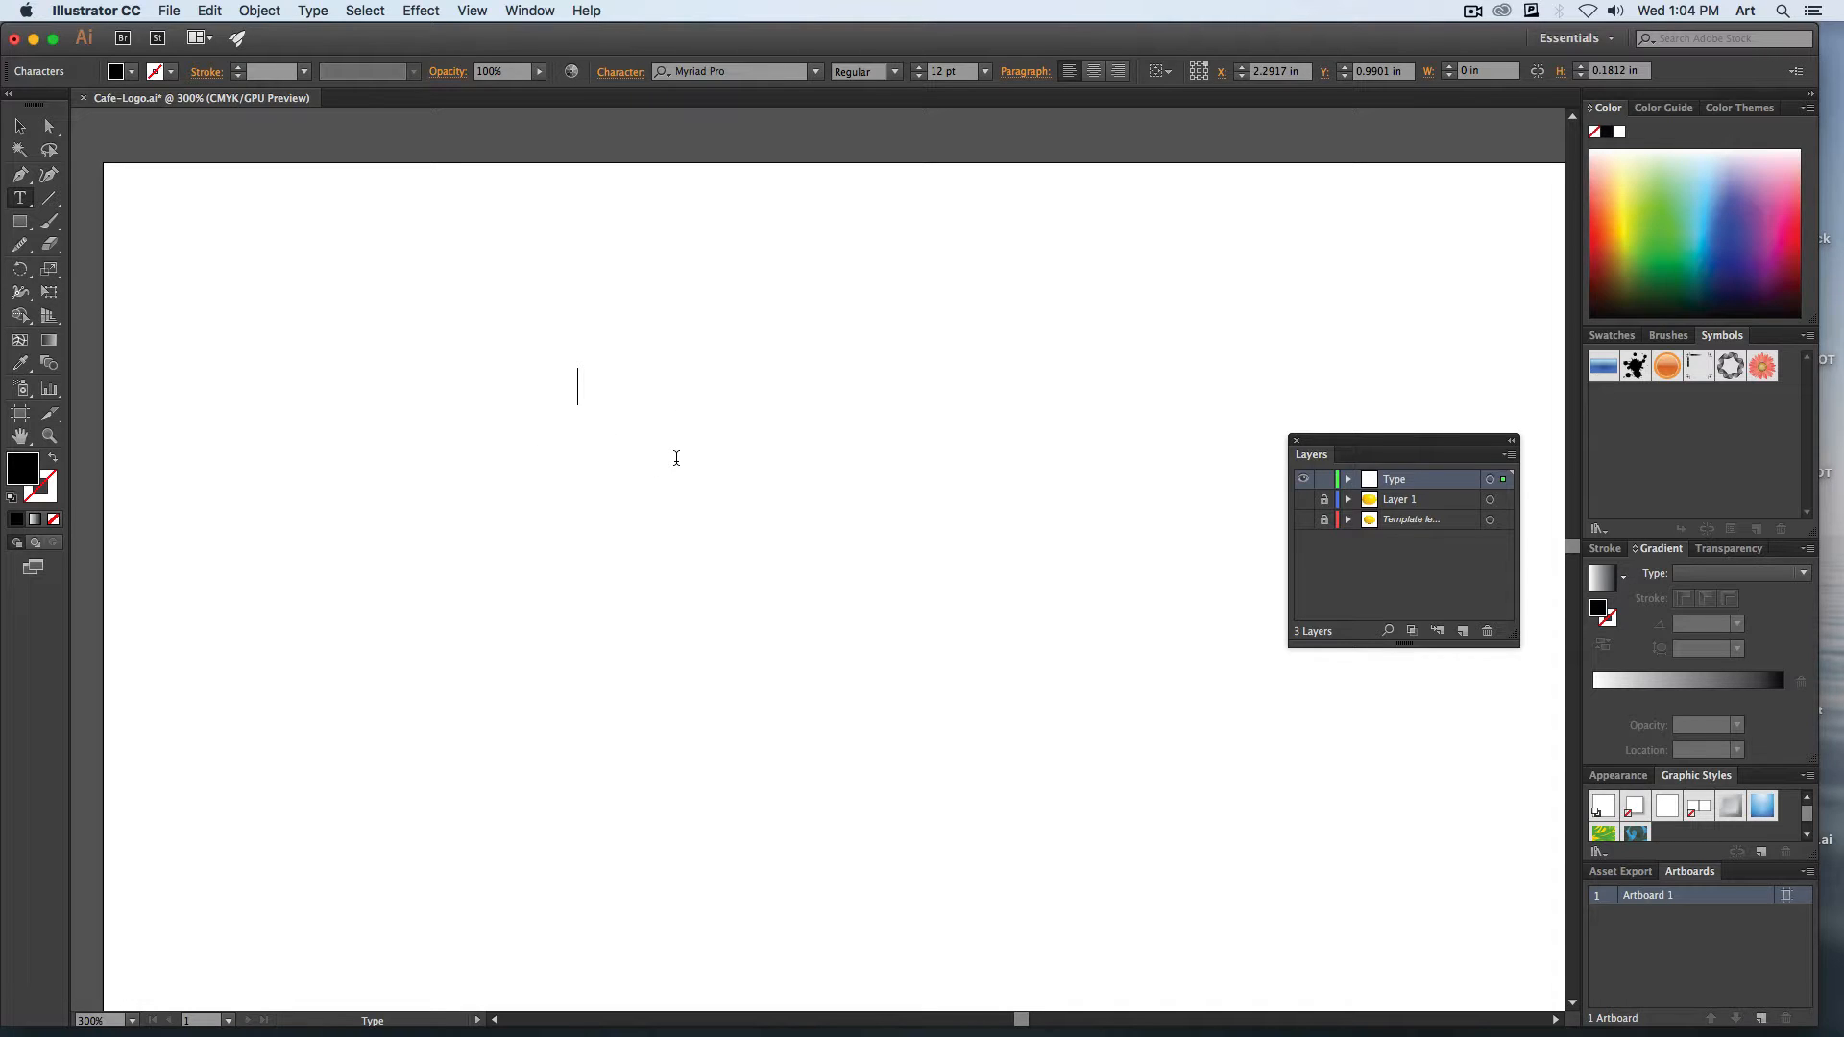
type("cafe")
Change the font of the word "cafe" to ATC Garnet Medium.
left_click_drag(578, 392, 698, 399)
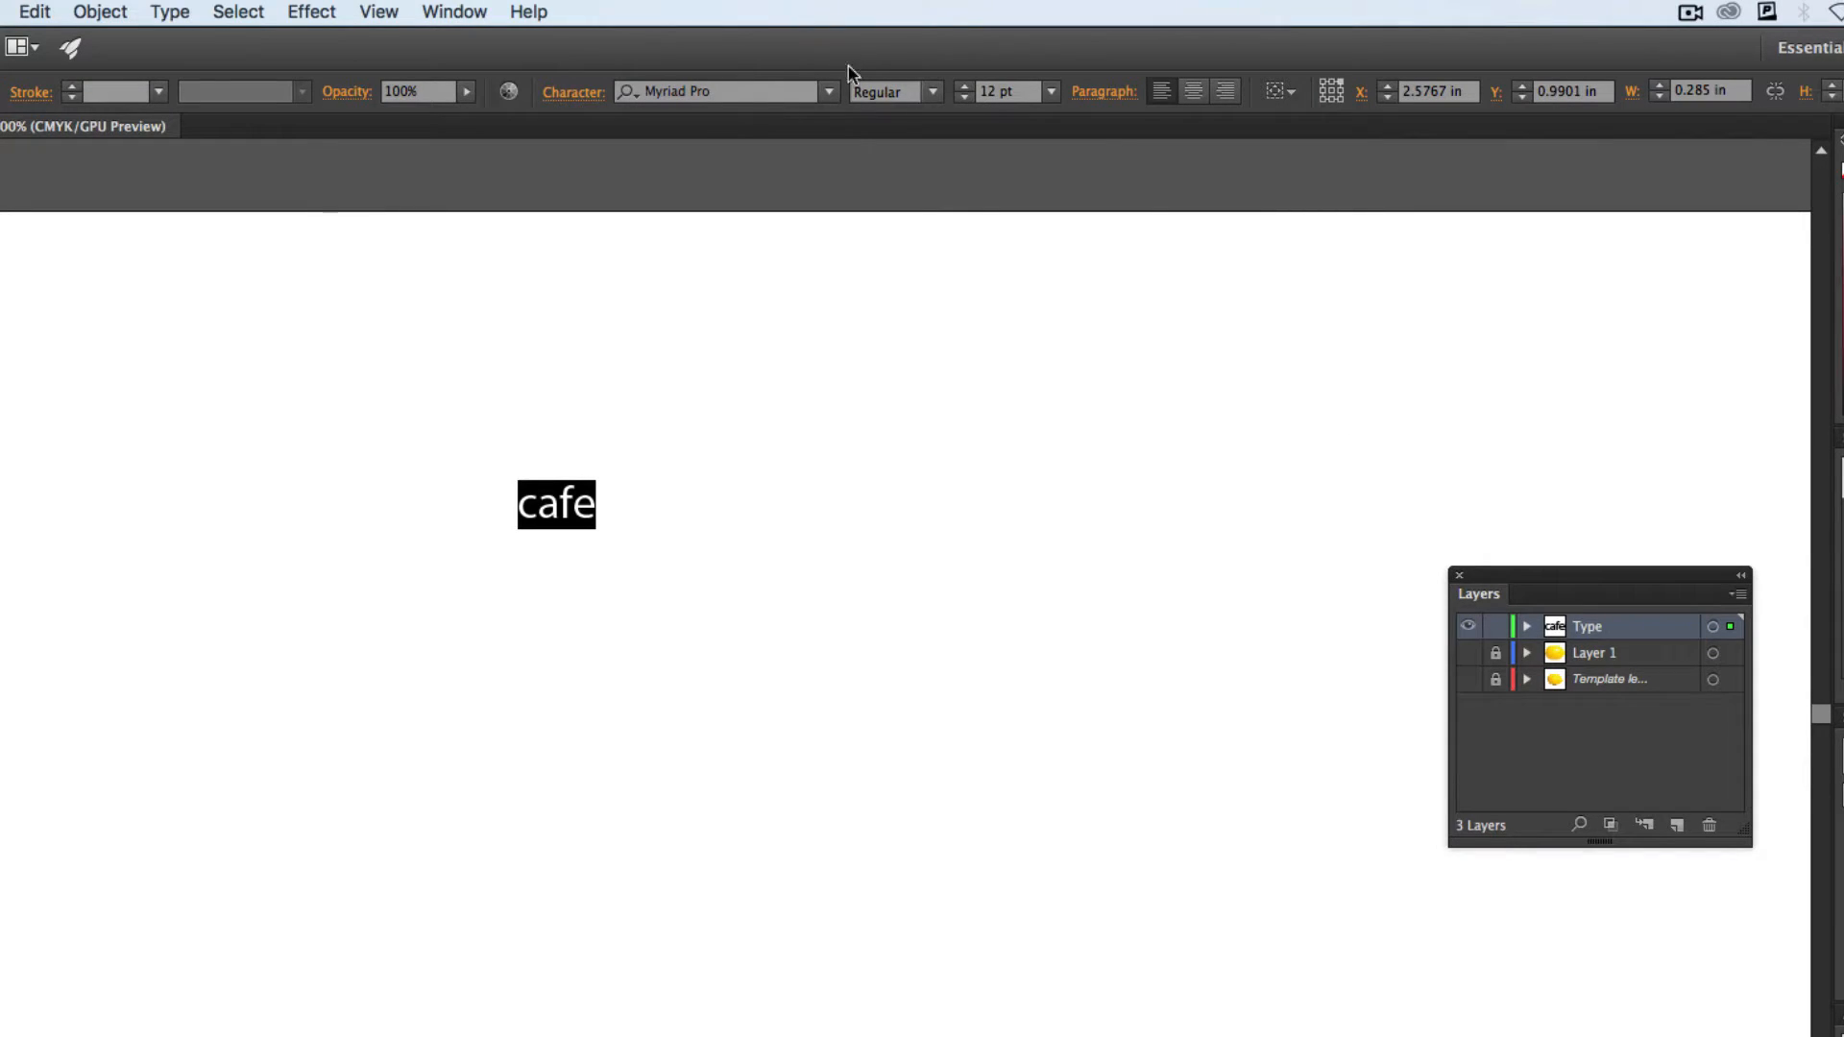
left_click(757, 88)
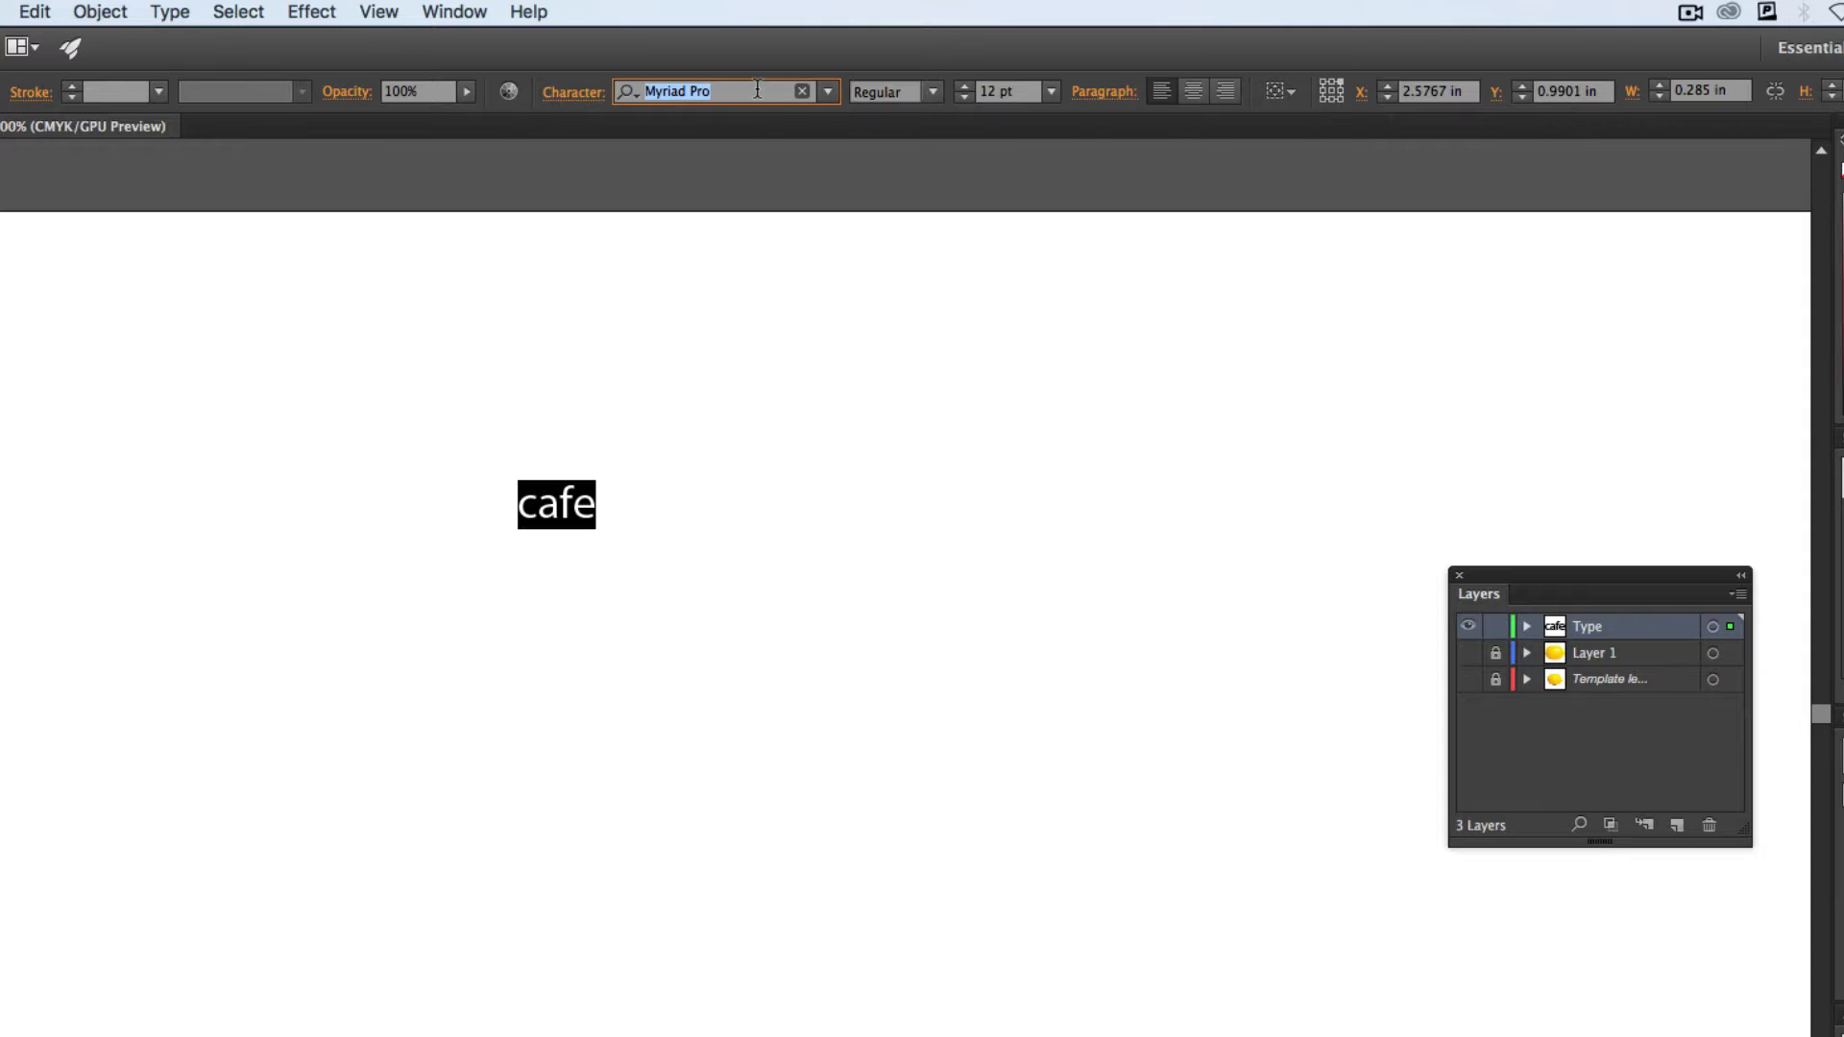
type("atc")
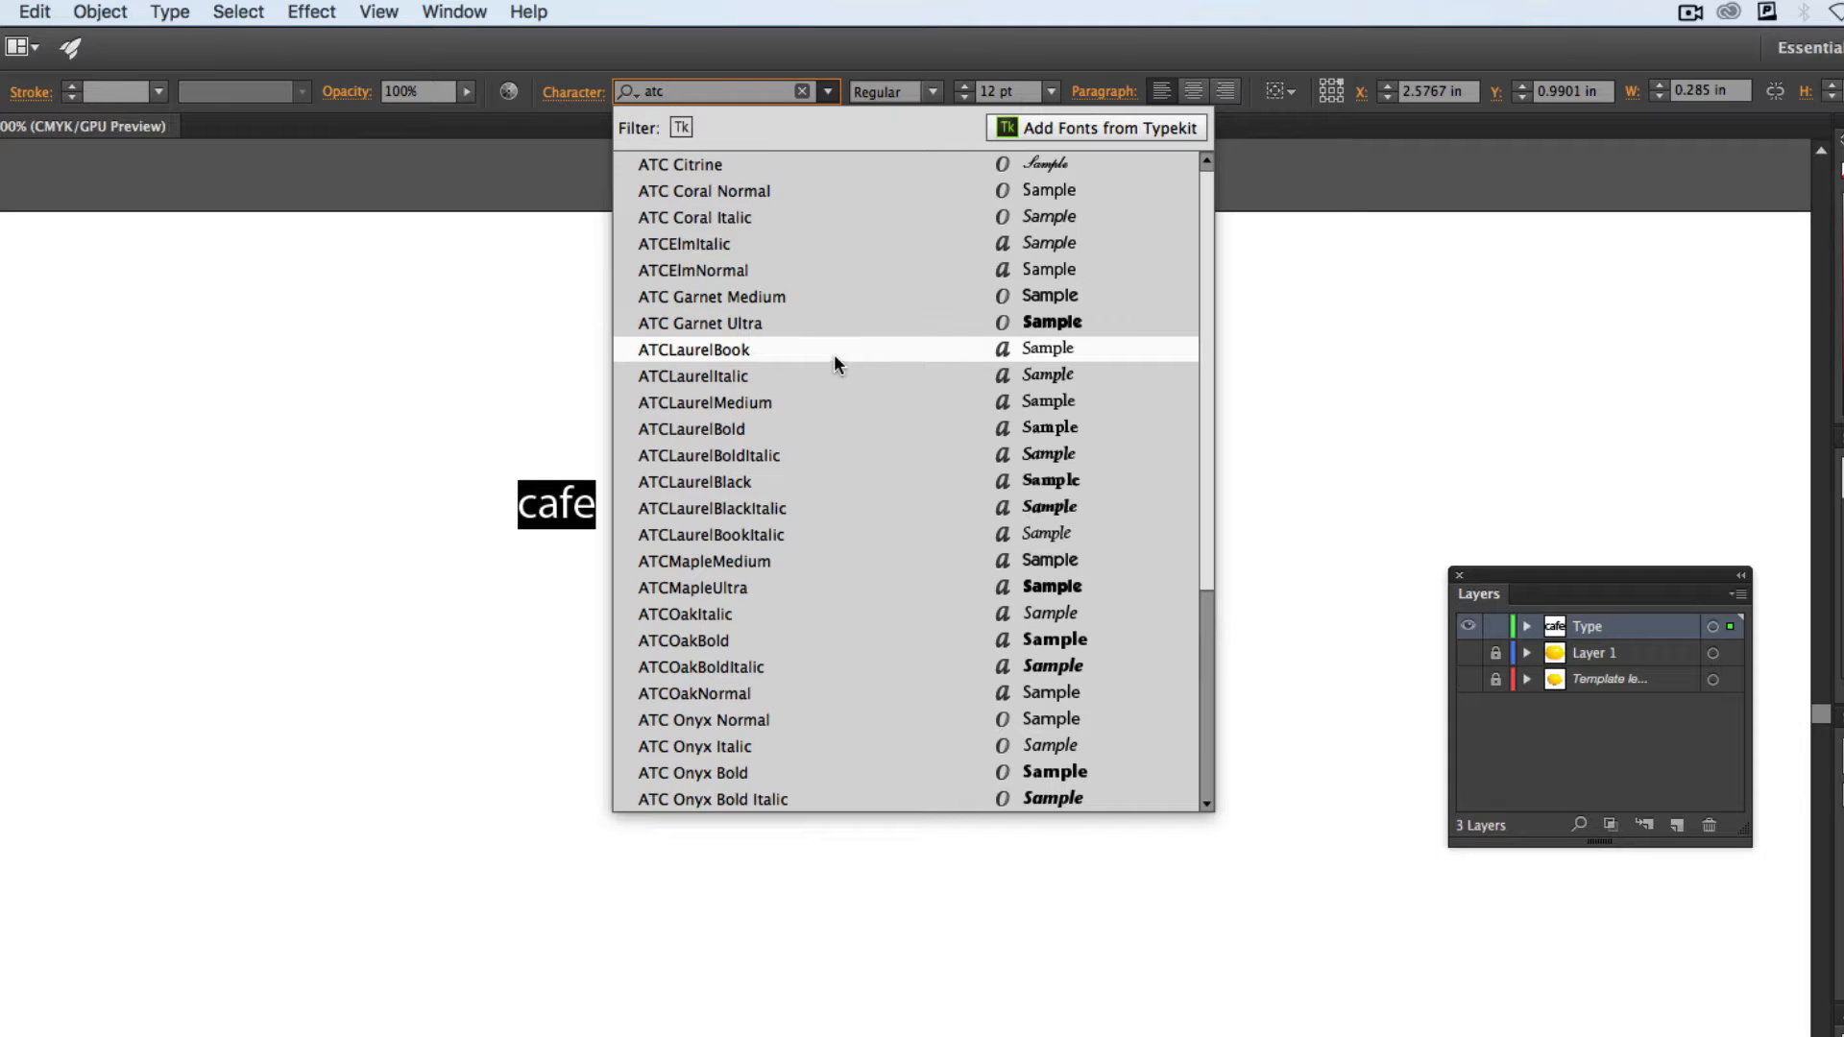
left_click(772, 296)
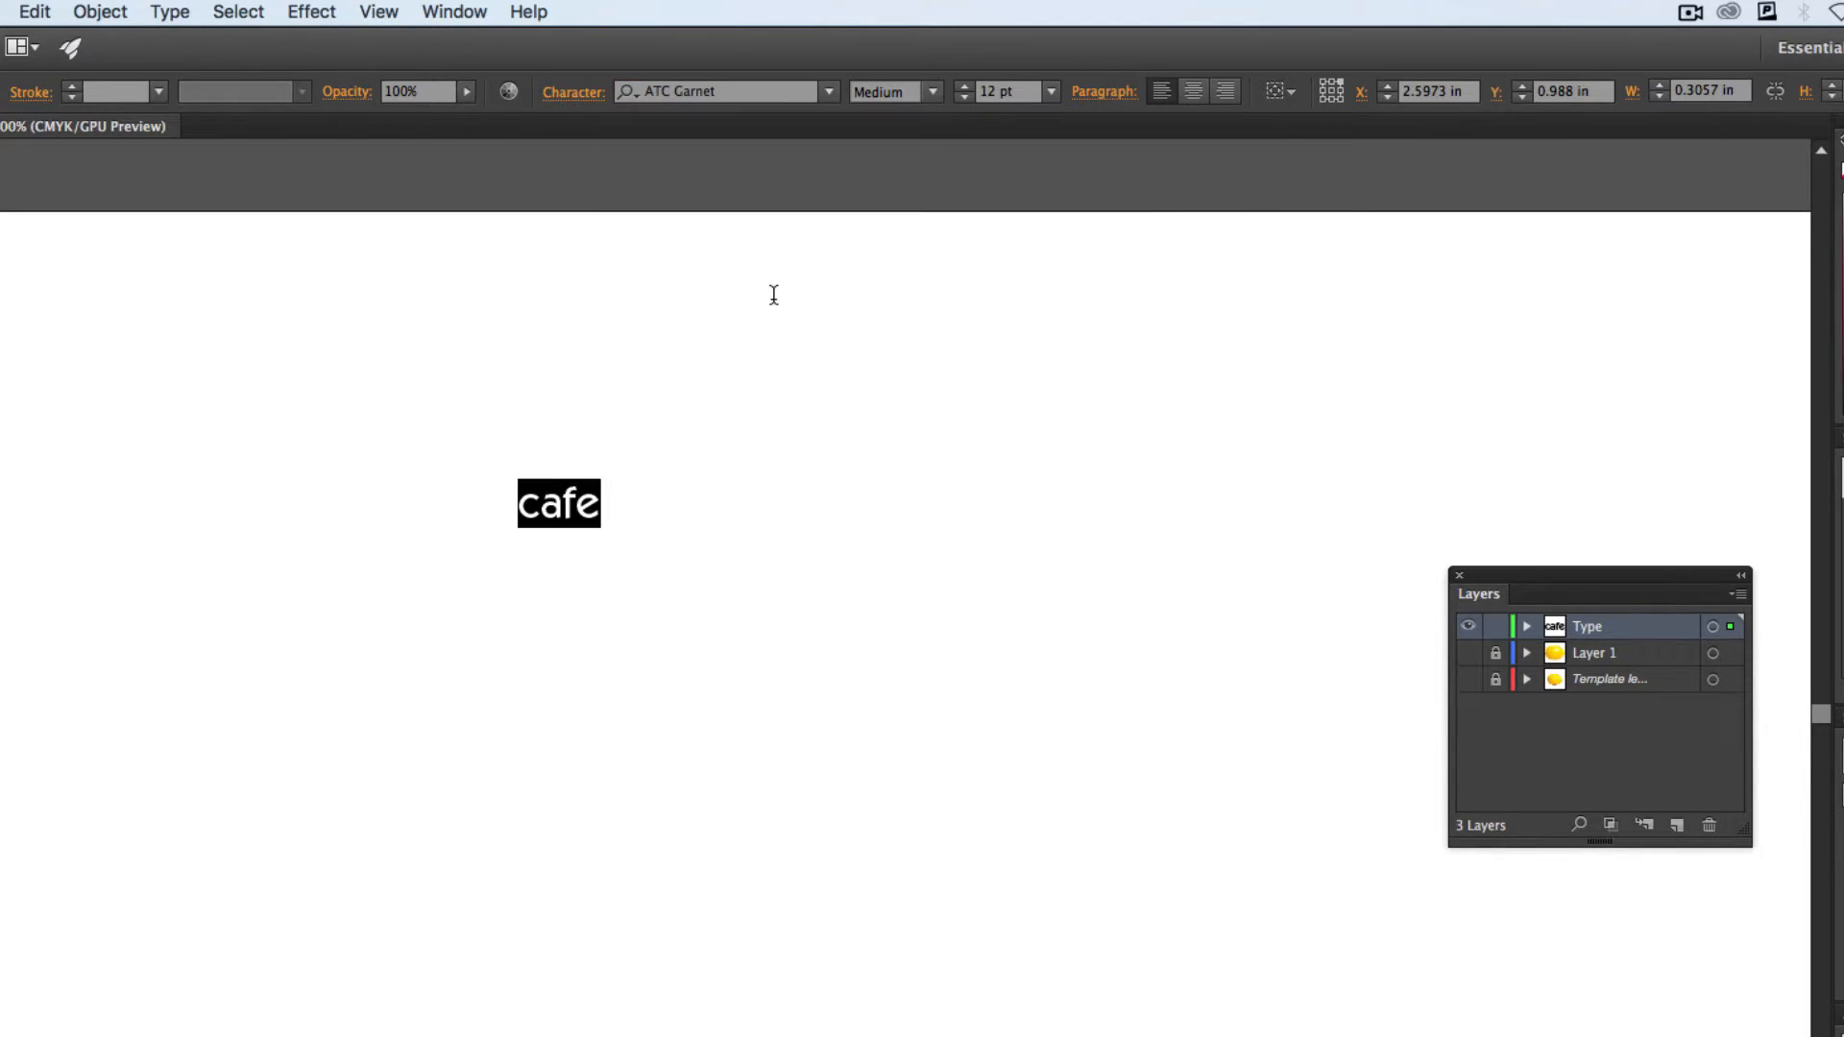
left_click(562, 514)
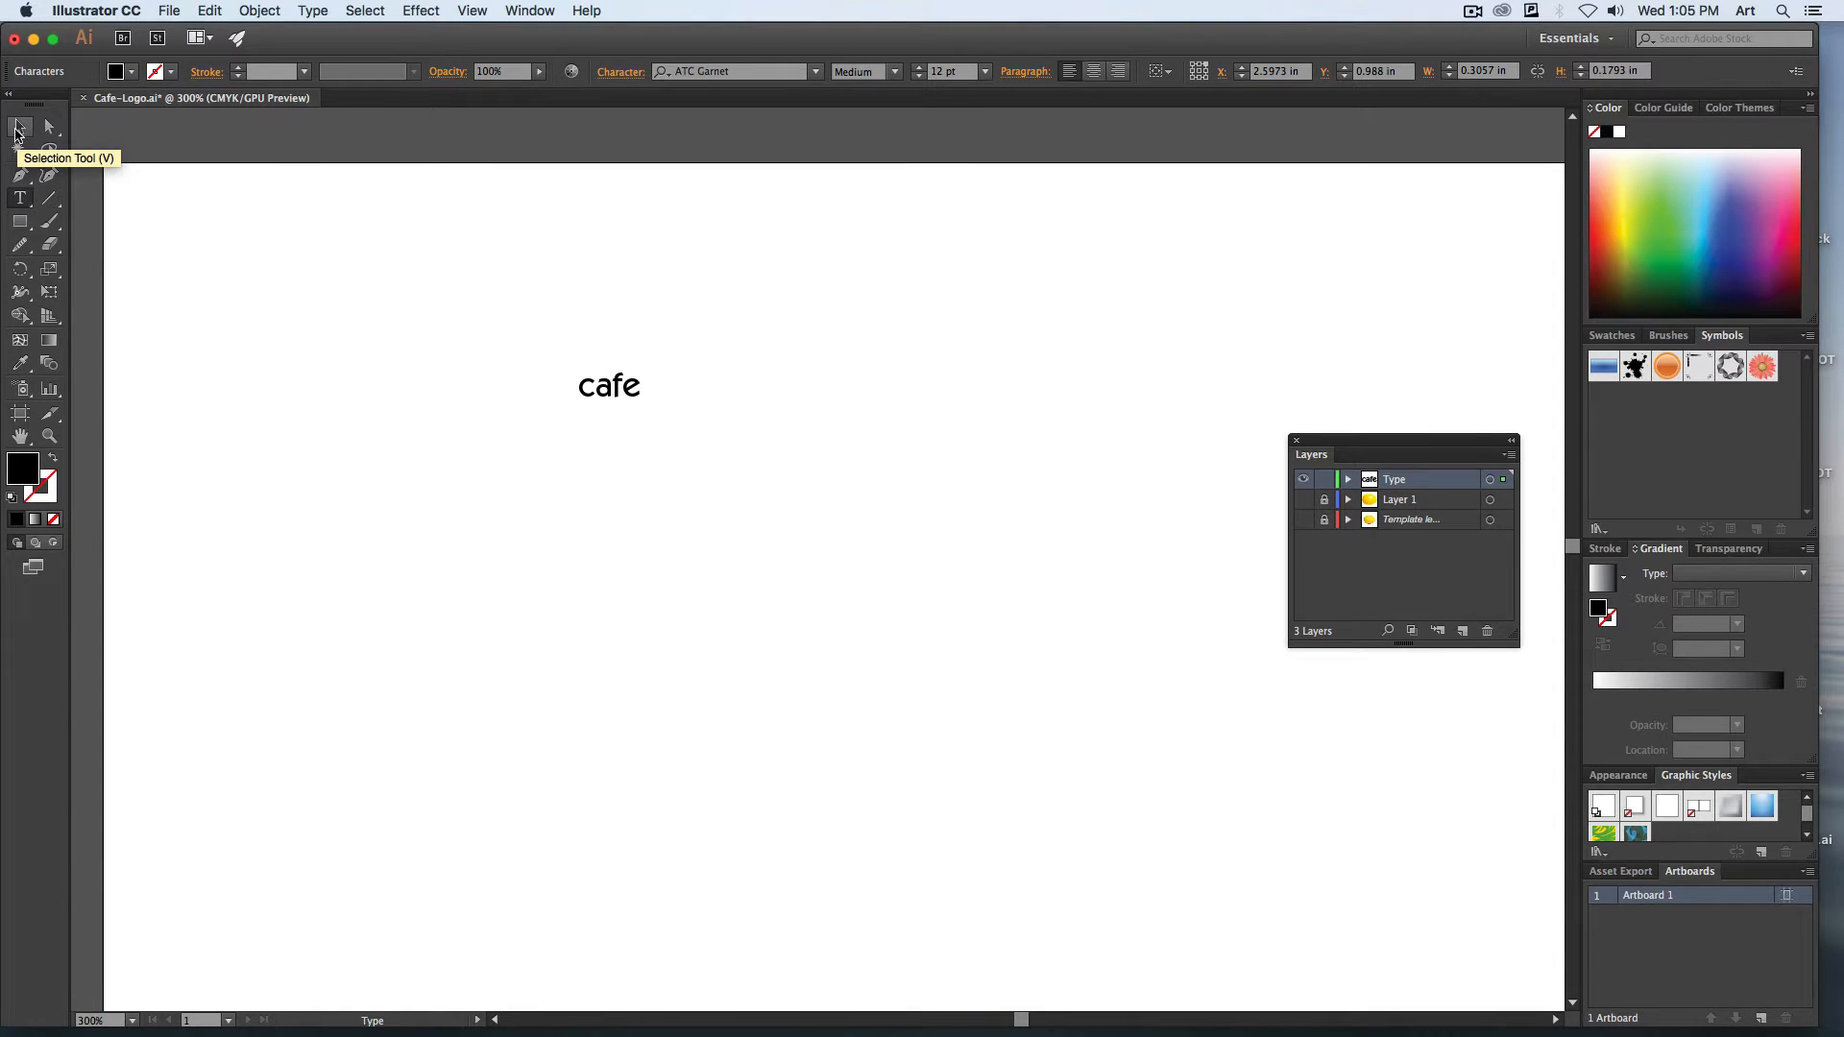
Try enlarging the "cafe" text freehand by its bounding box, undoing the distorted scaling.
left_click(18, 130)
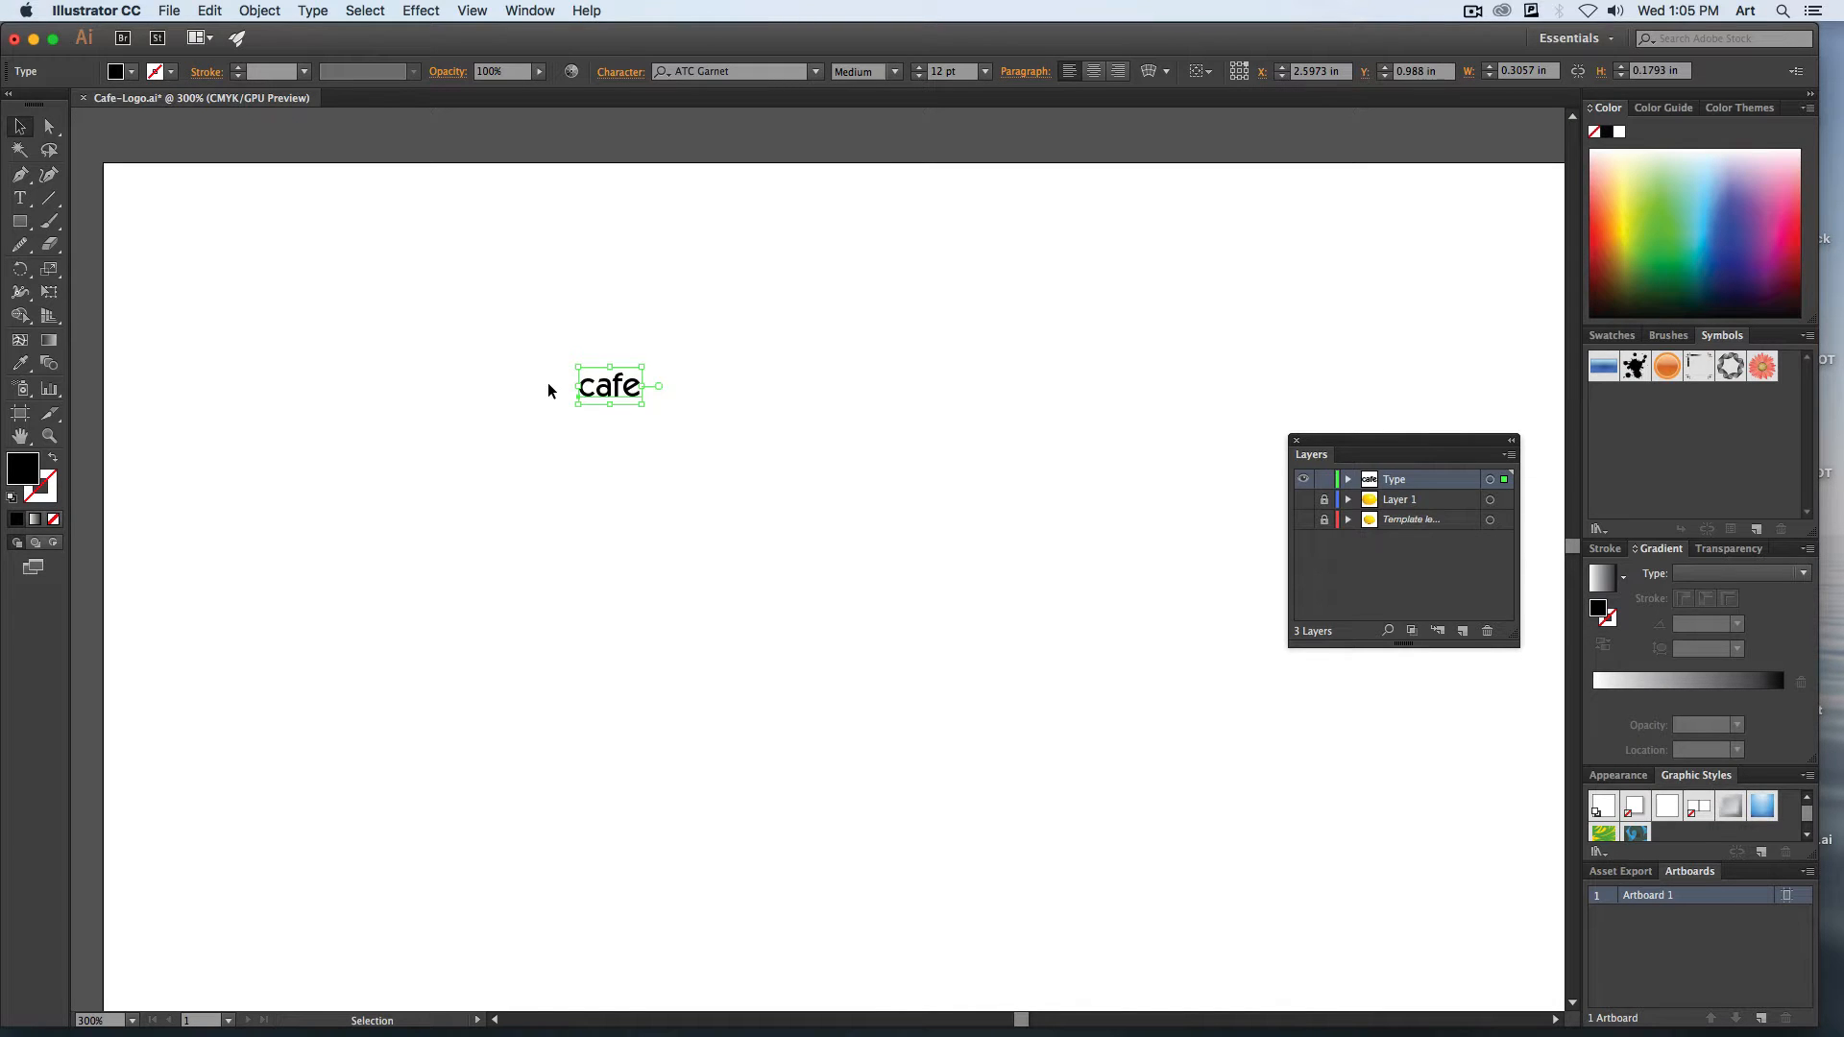
left_click_drag(641, 405, 778, 630)
key("super+z")
key("super+z")
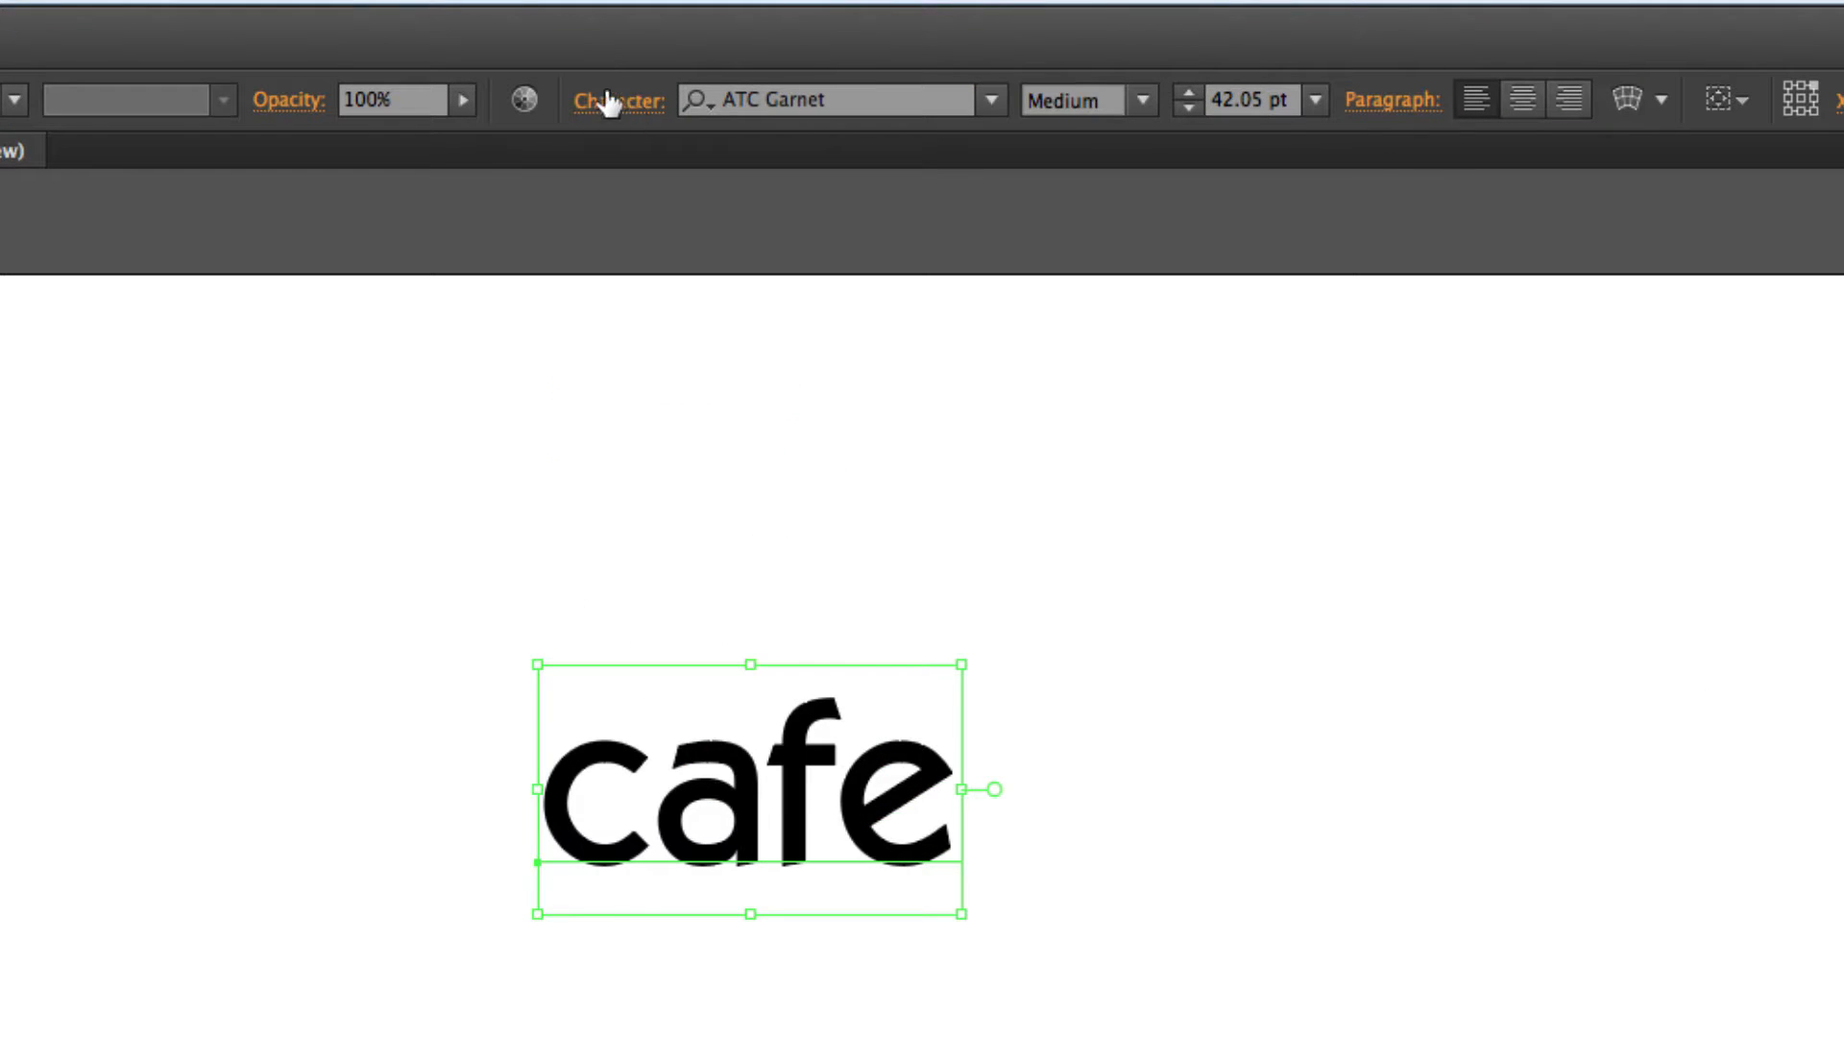
Set the font size of the "cafe" text to 72 pt.
left_click(611, 106)
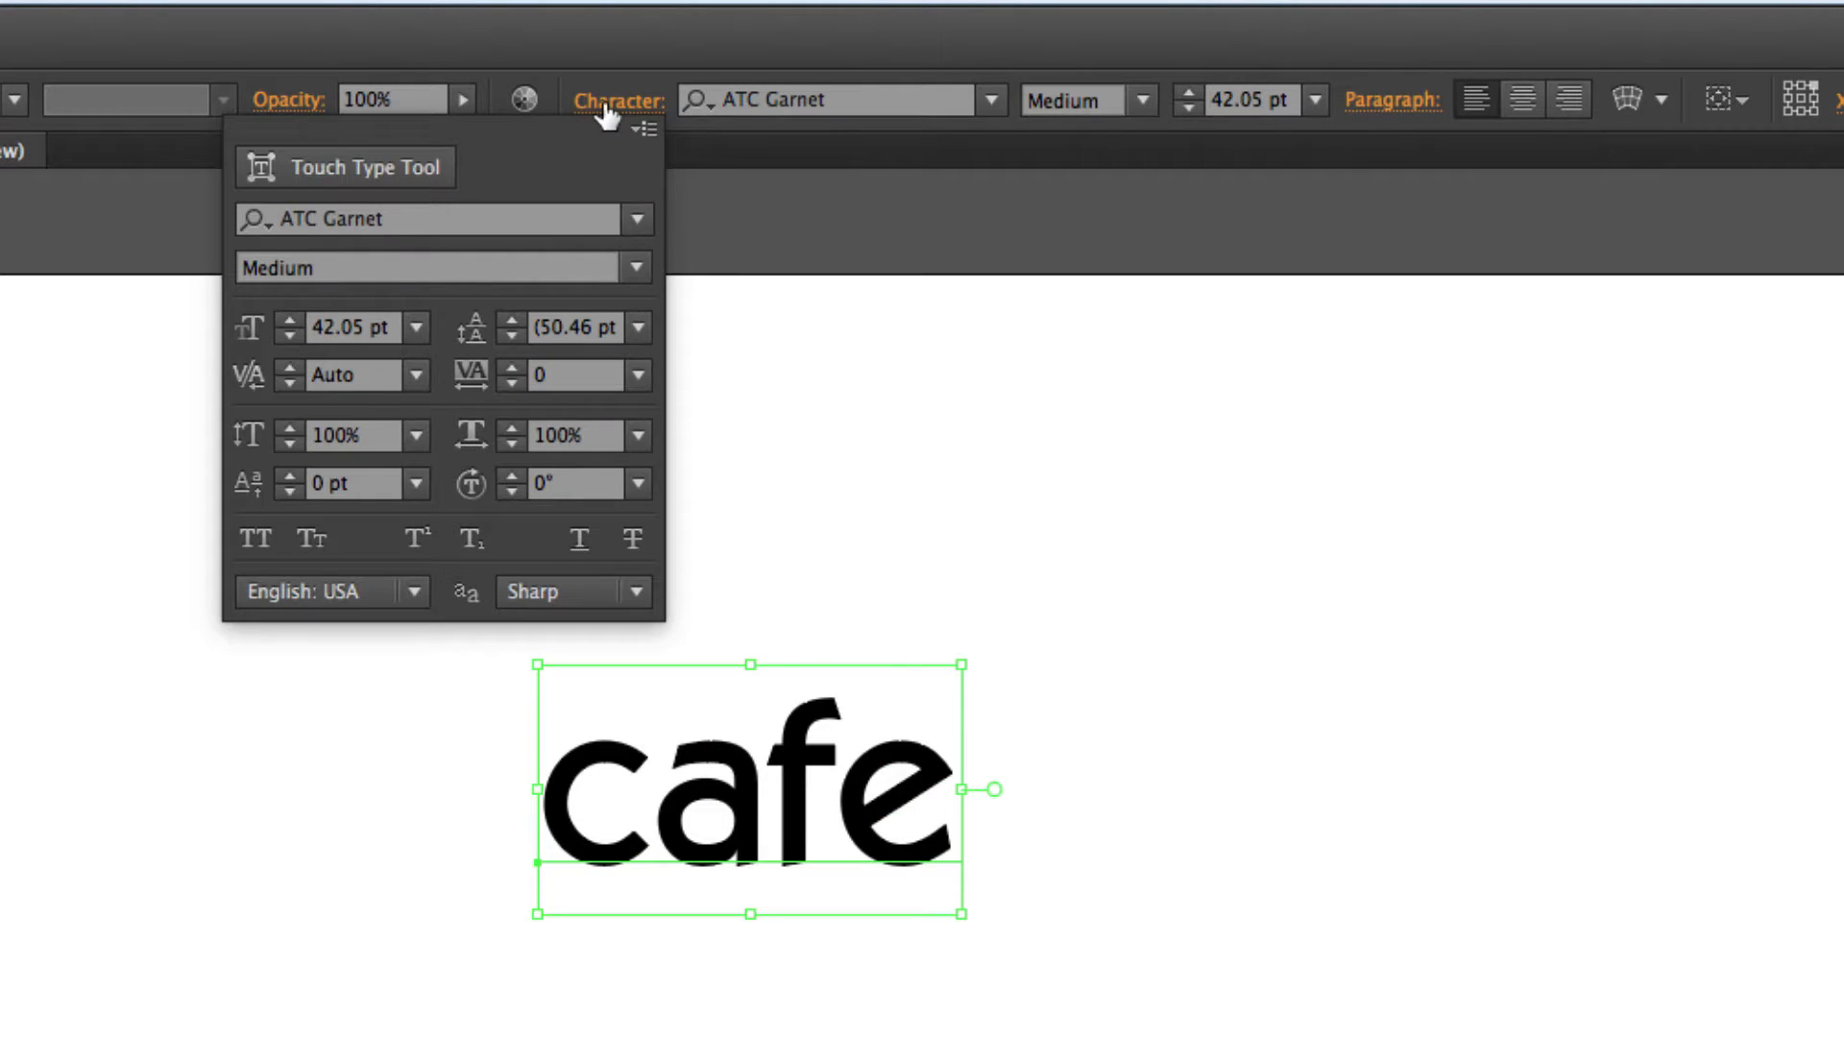
left_click(336, 319)
type("72")
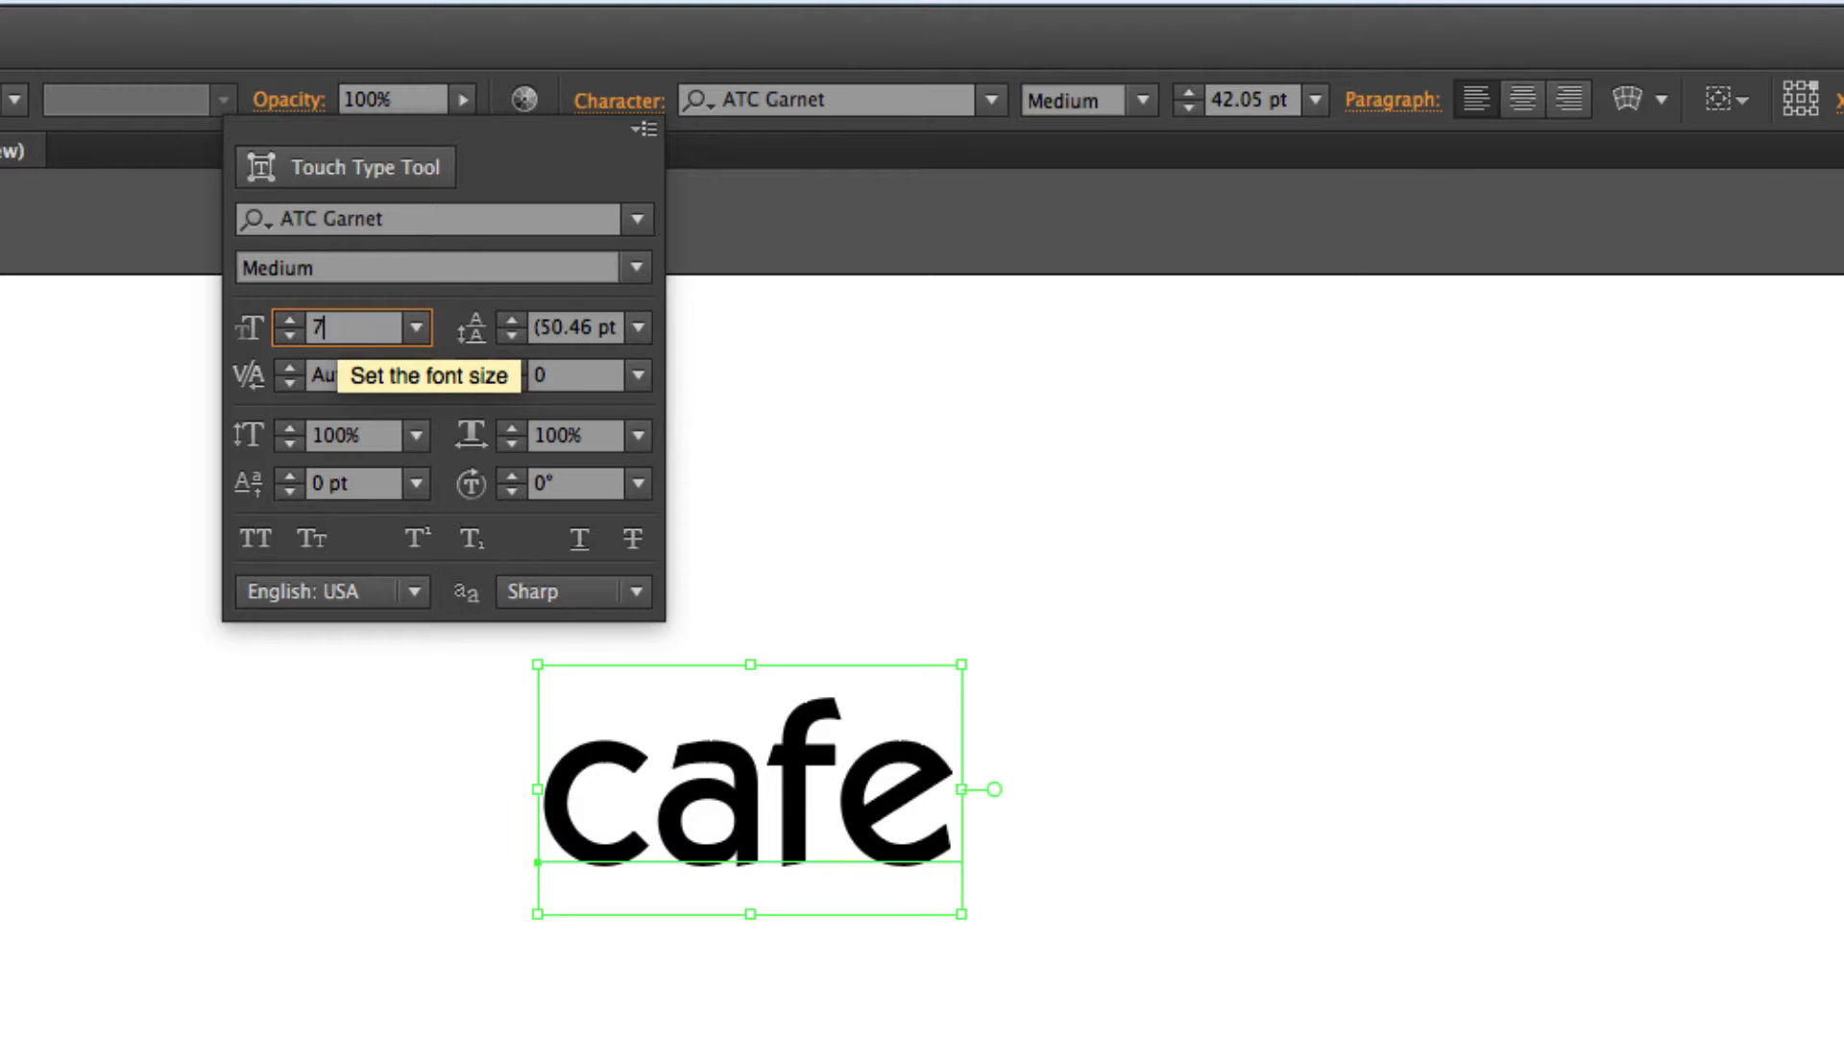
type("pt")
key("Return")
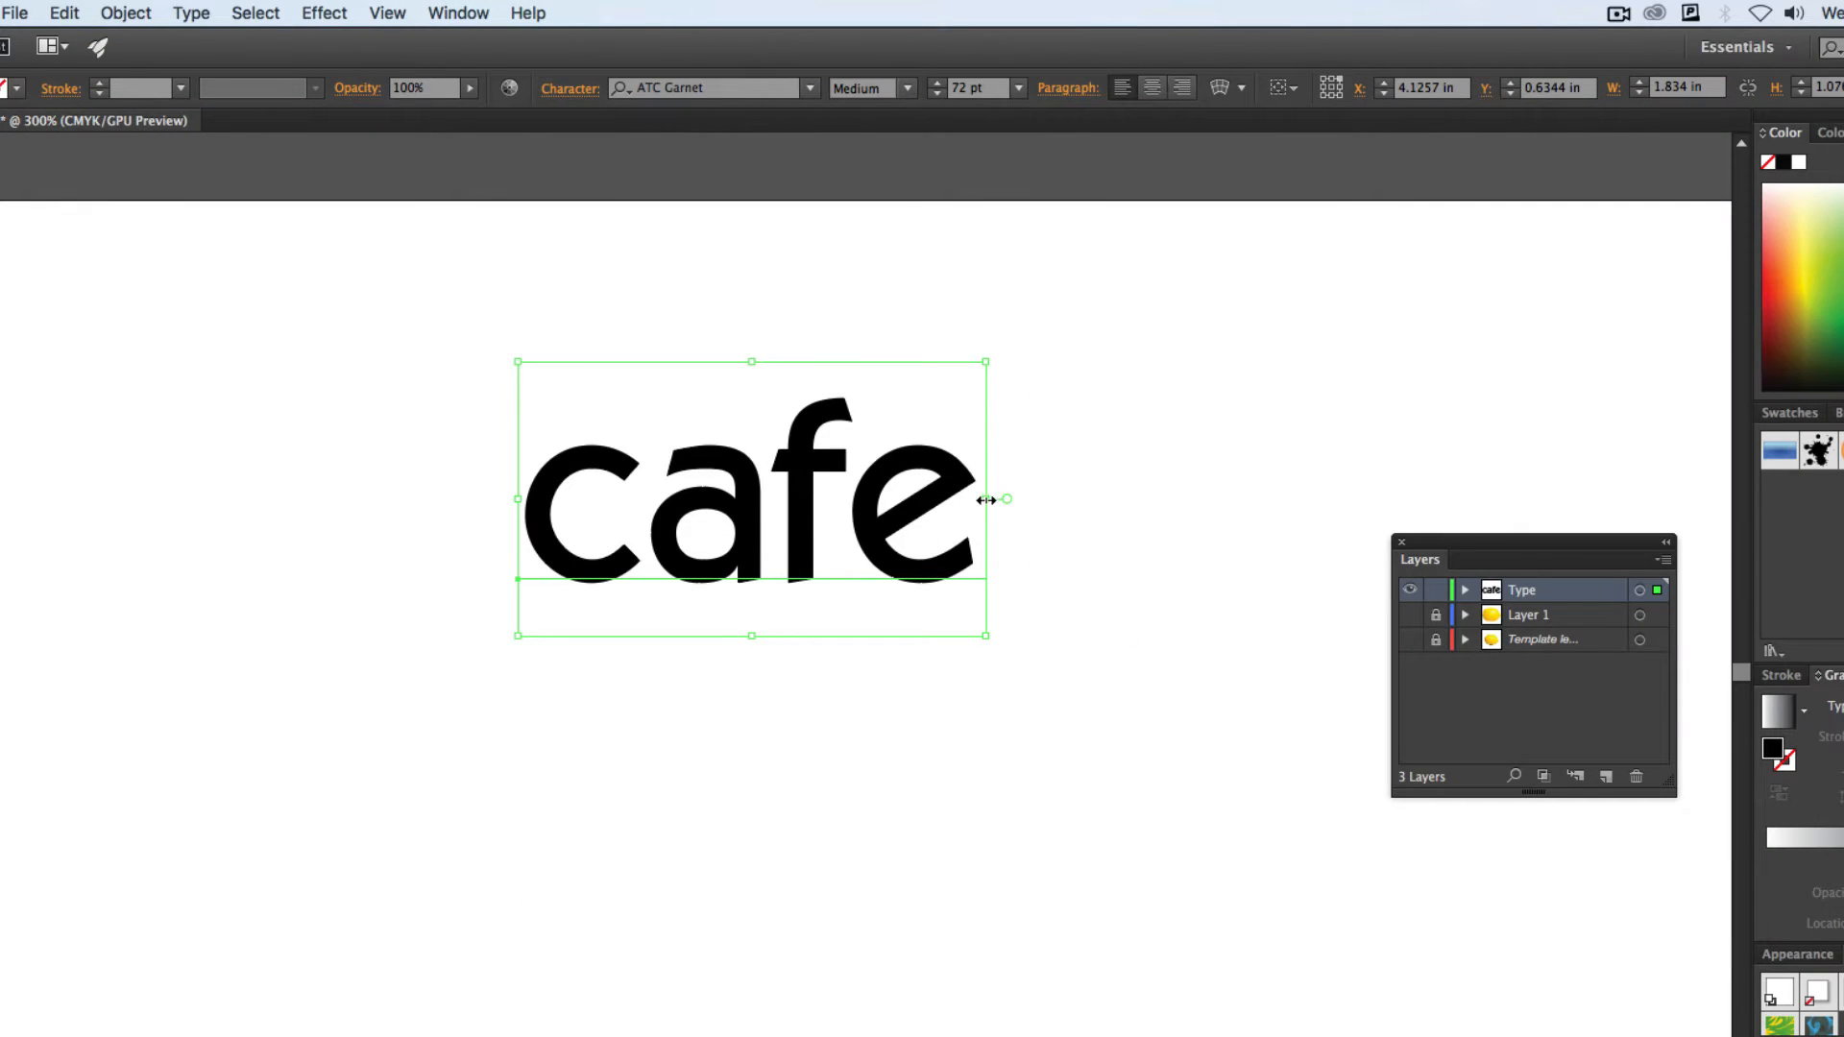
Try squeezing the "cafe" text out of proportion, restore its horizontal scale to 100% and size to 72 pt, and deselect it.
left_click_drag(986, 634, 800, 687)
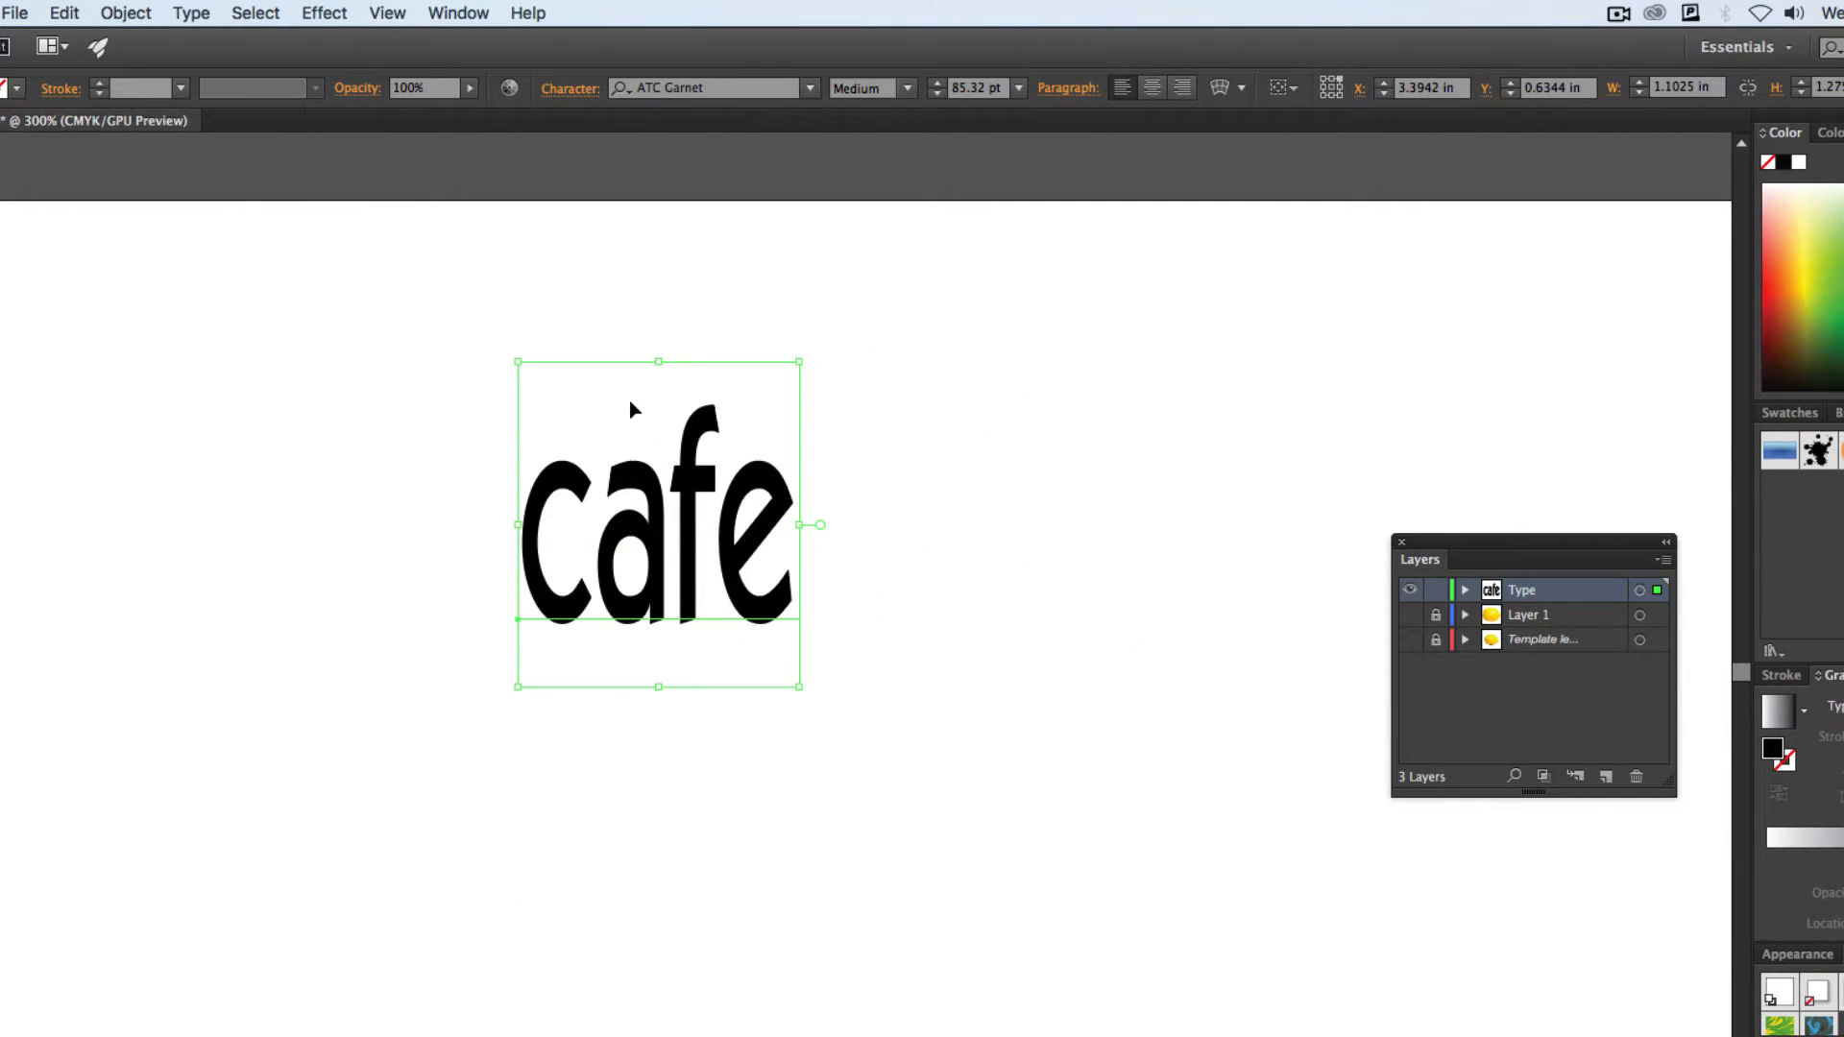
left_click(555, 93)
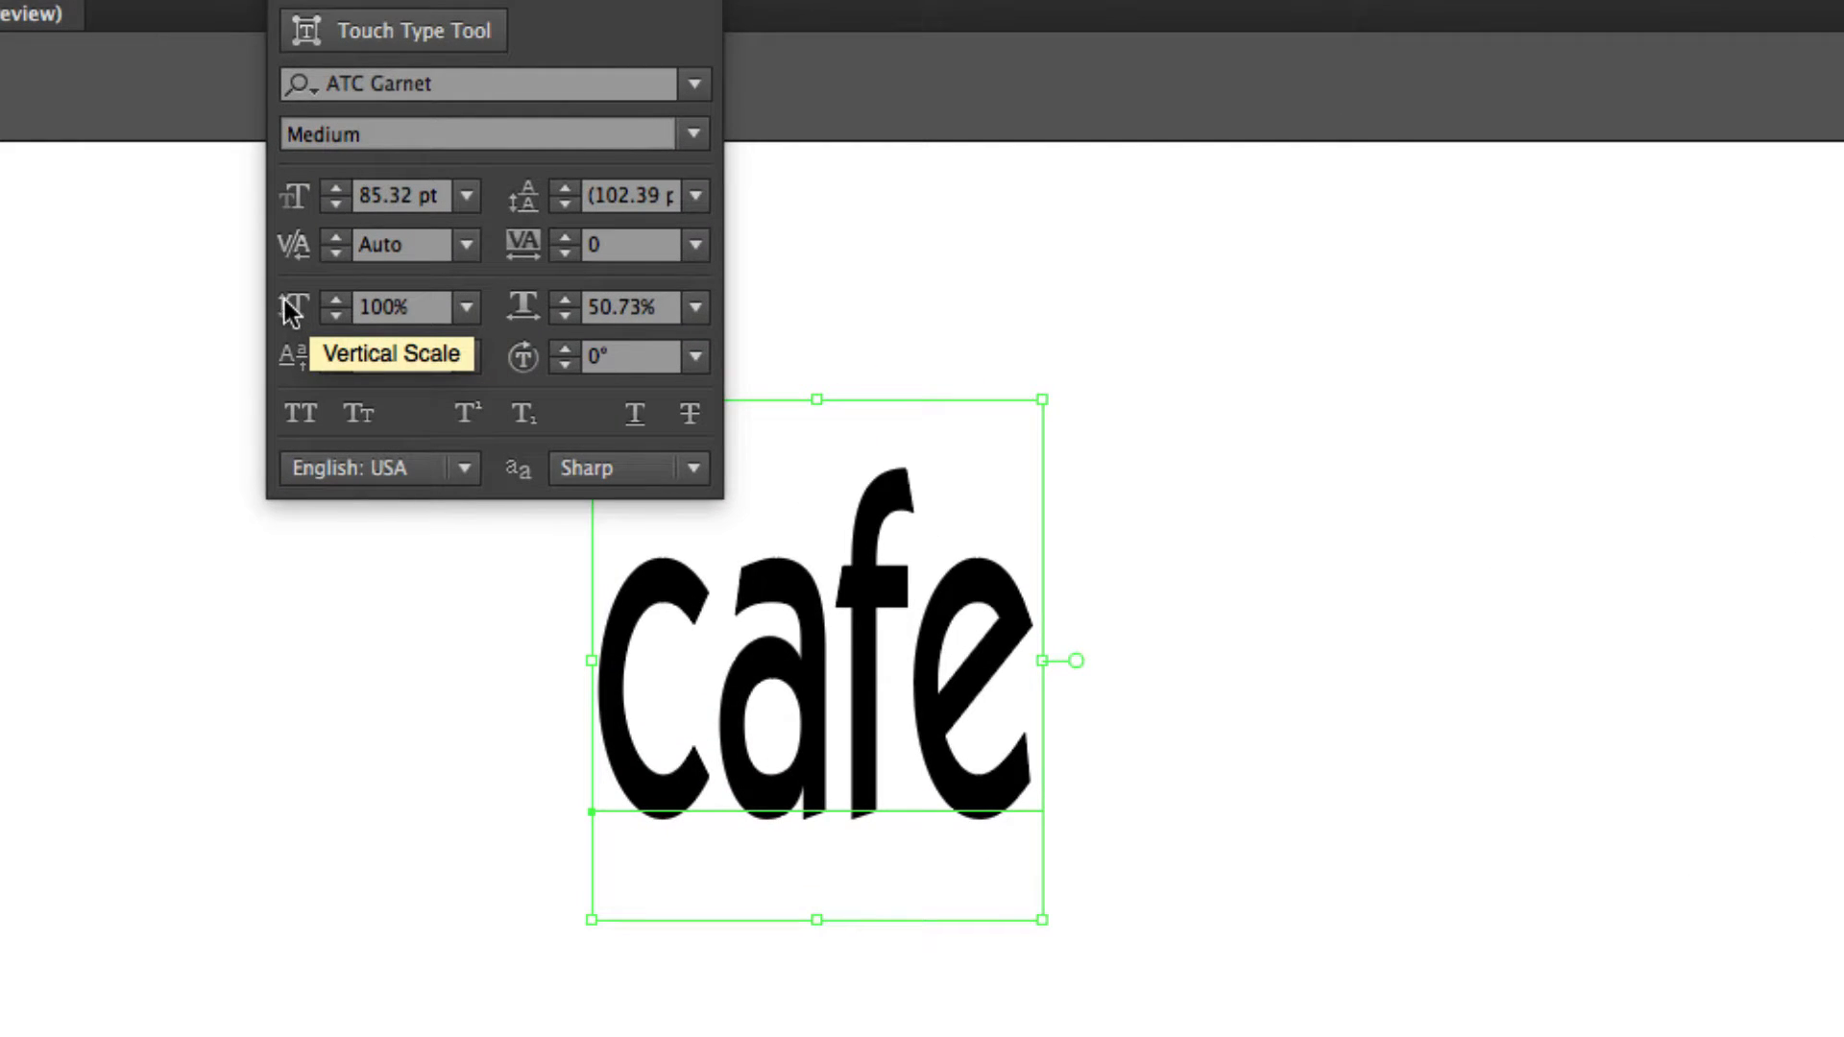
left_click(600, 309)
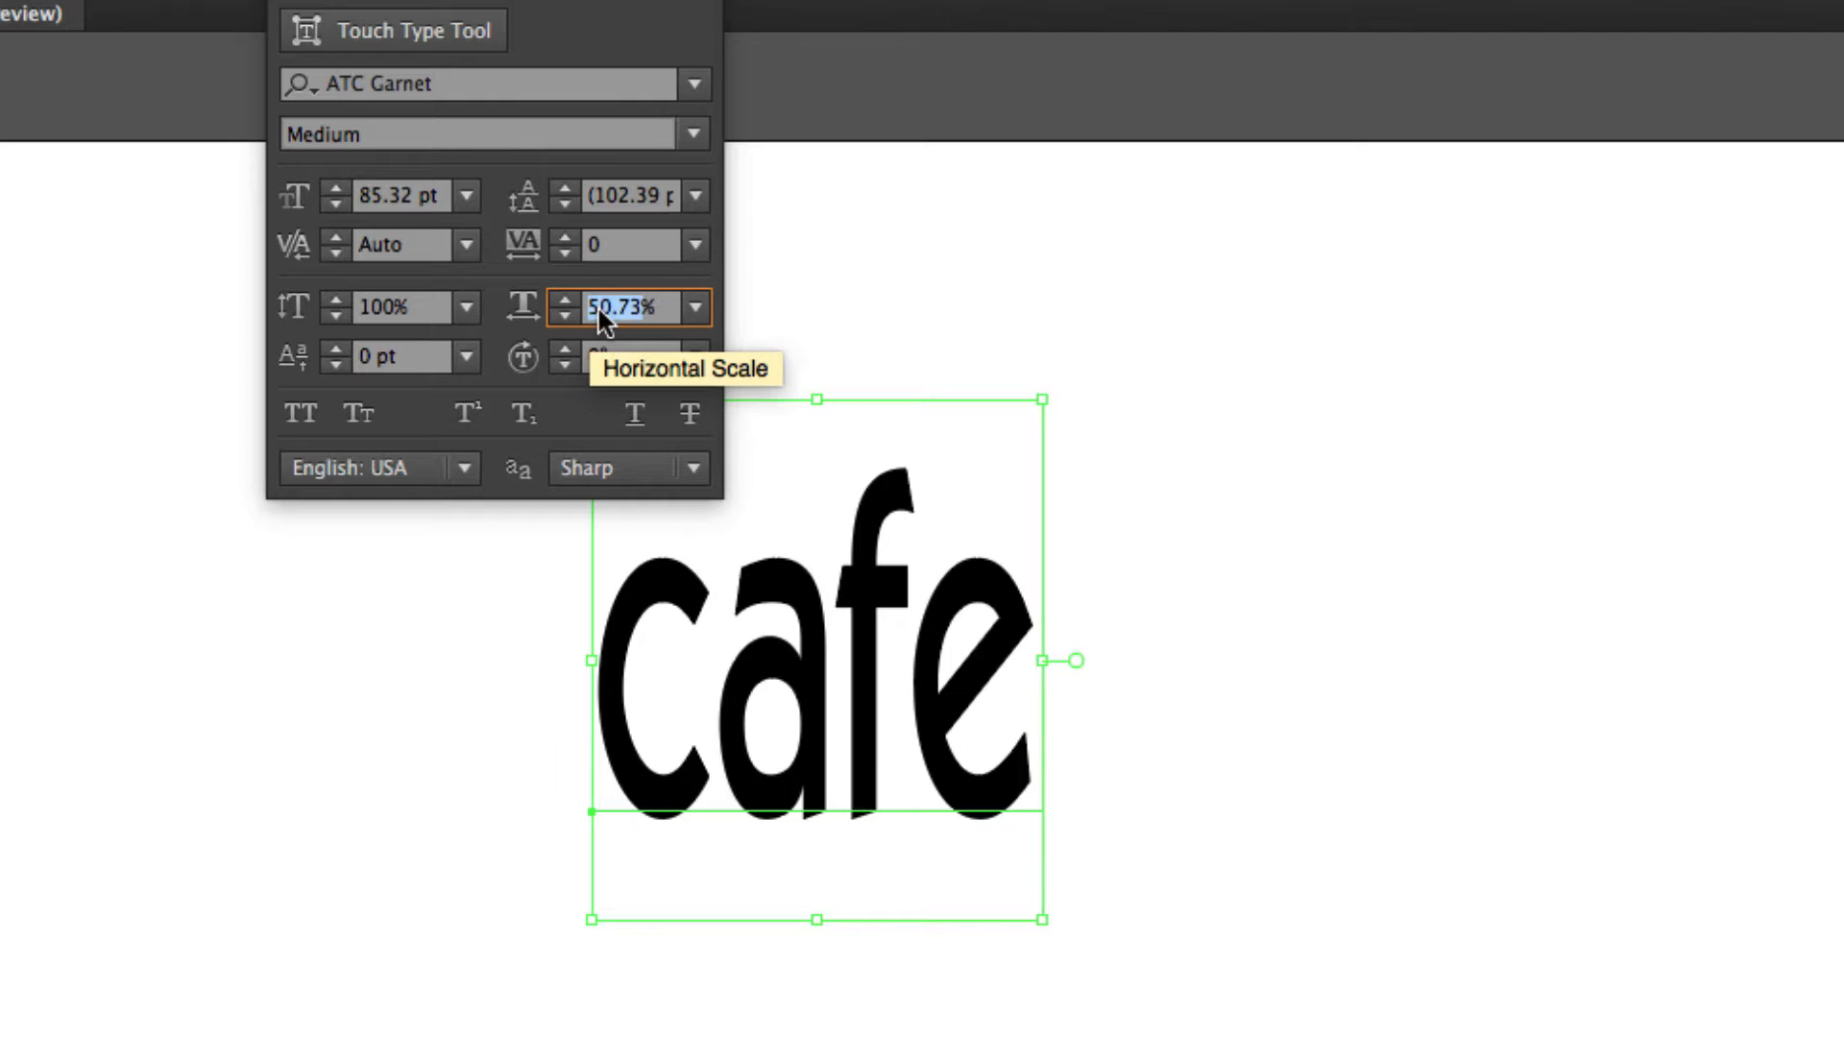
type("100")
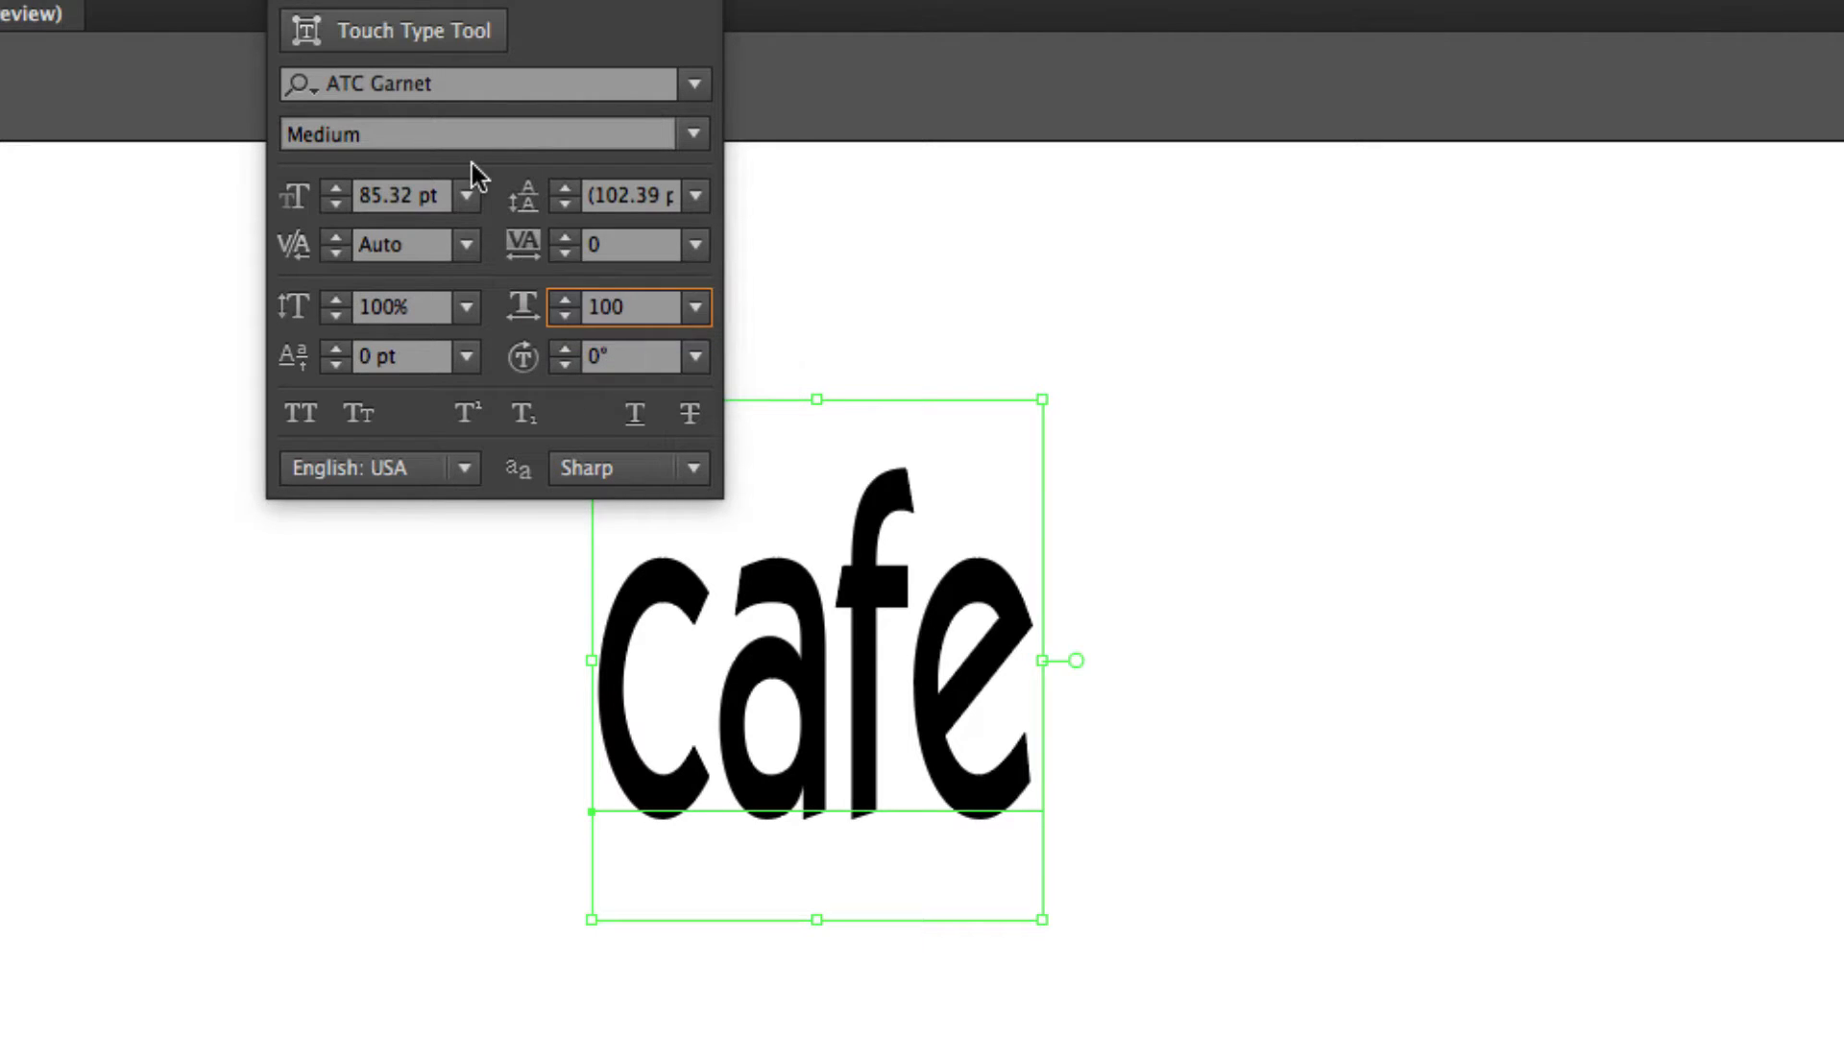
left_click(413, 197)
type("72")
key("Return")
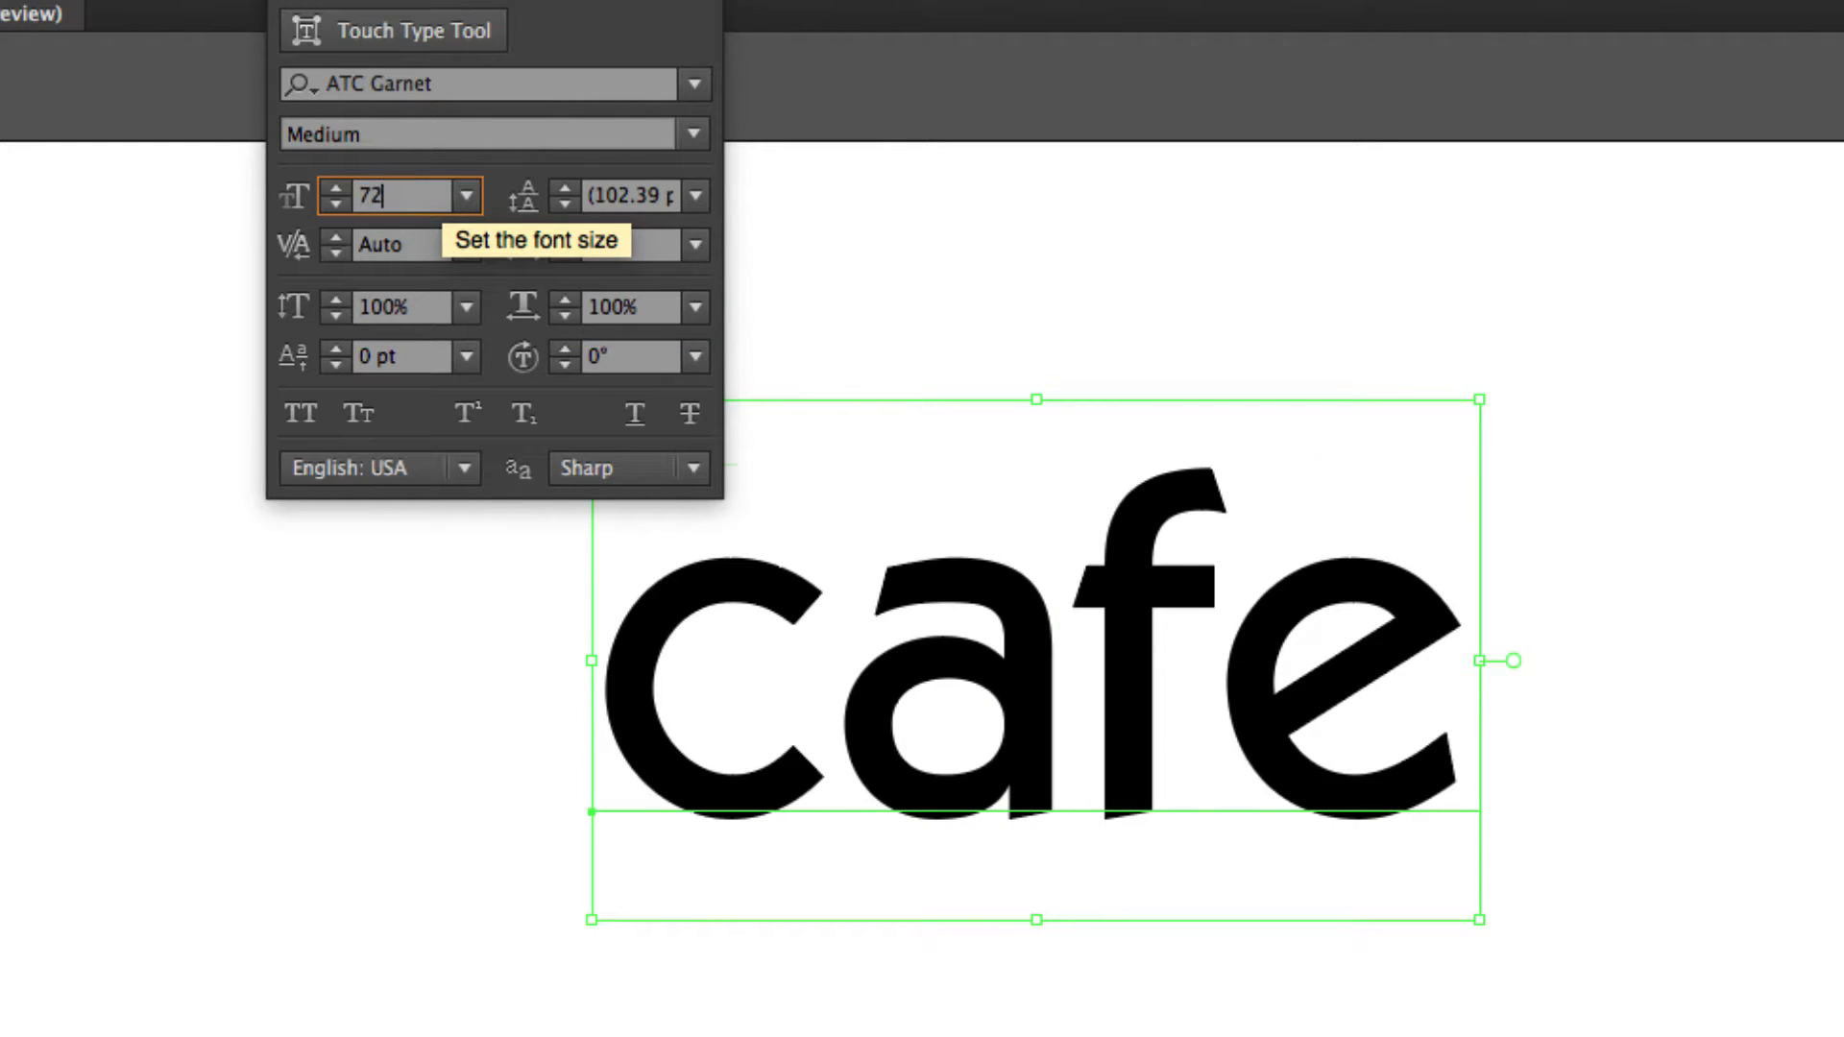
left_click(720, 403)
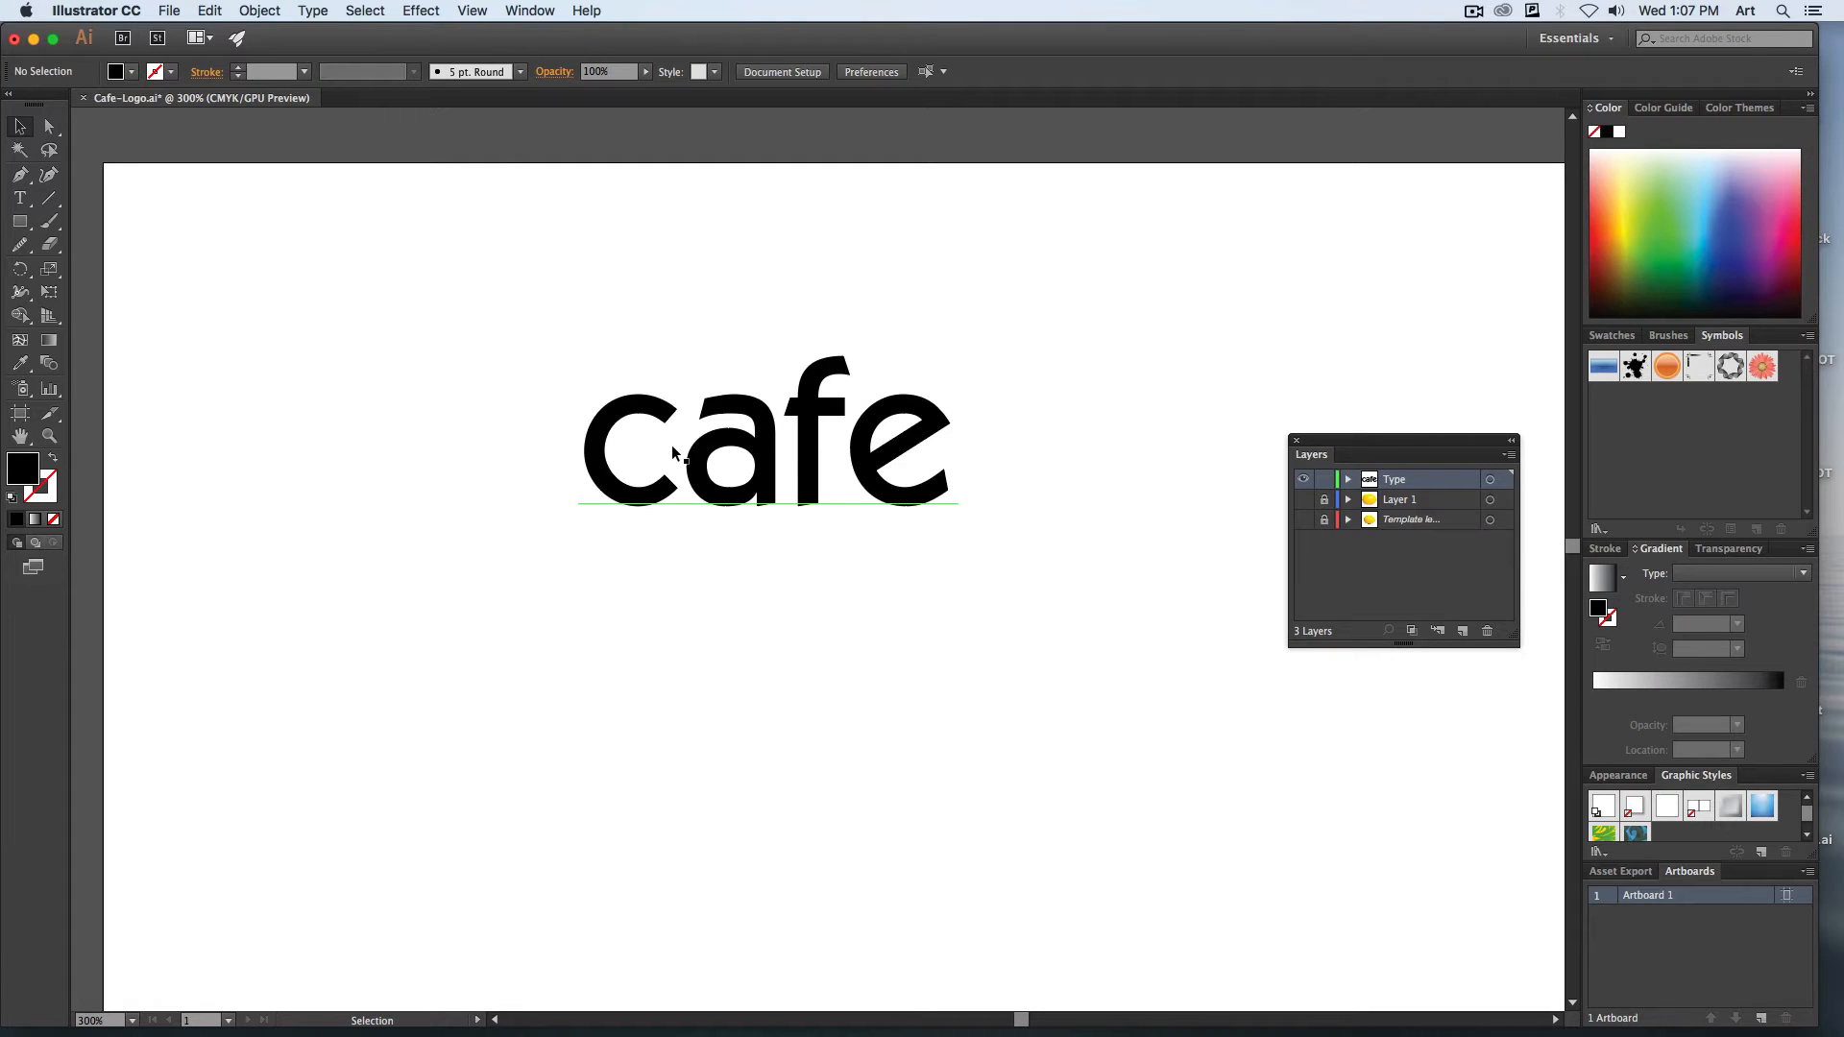
Set the kerning between the "c" and "a" of "cafe" to -20.
double_click(683, 454)
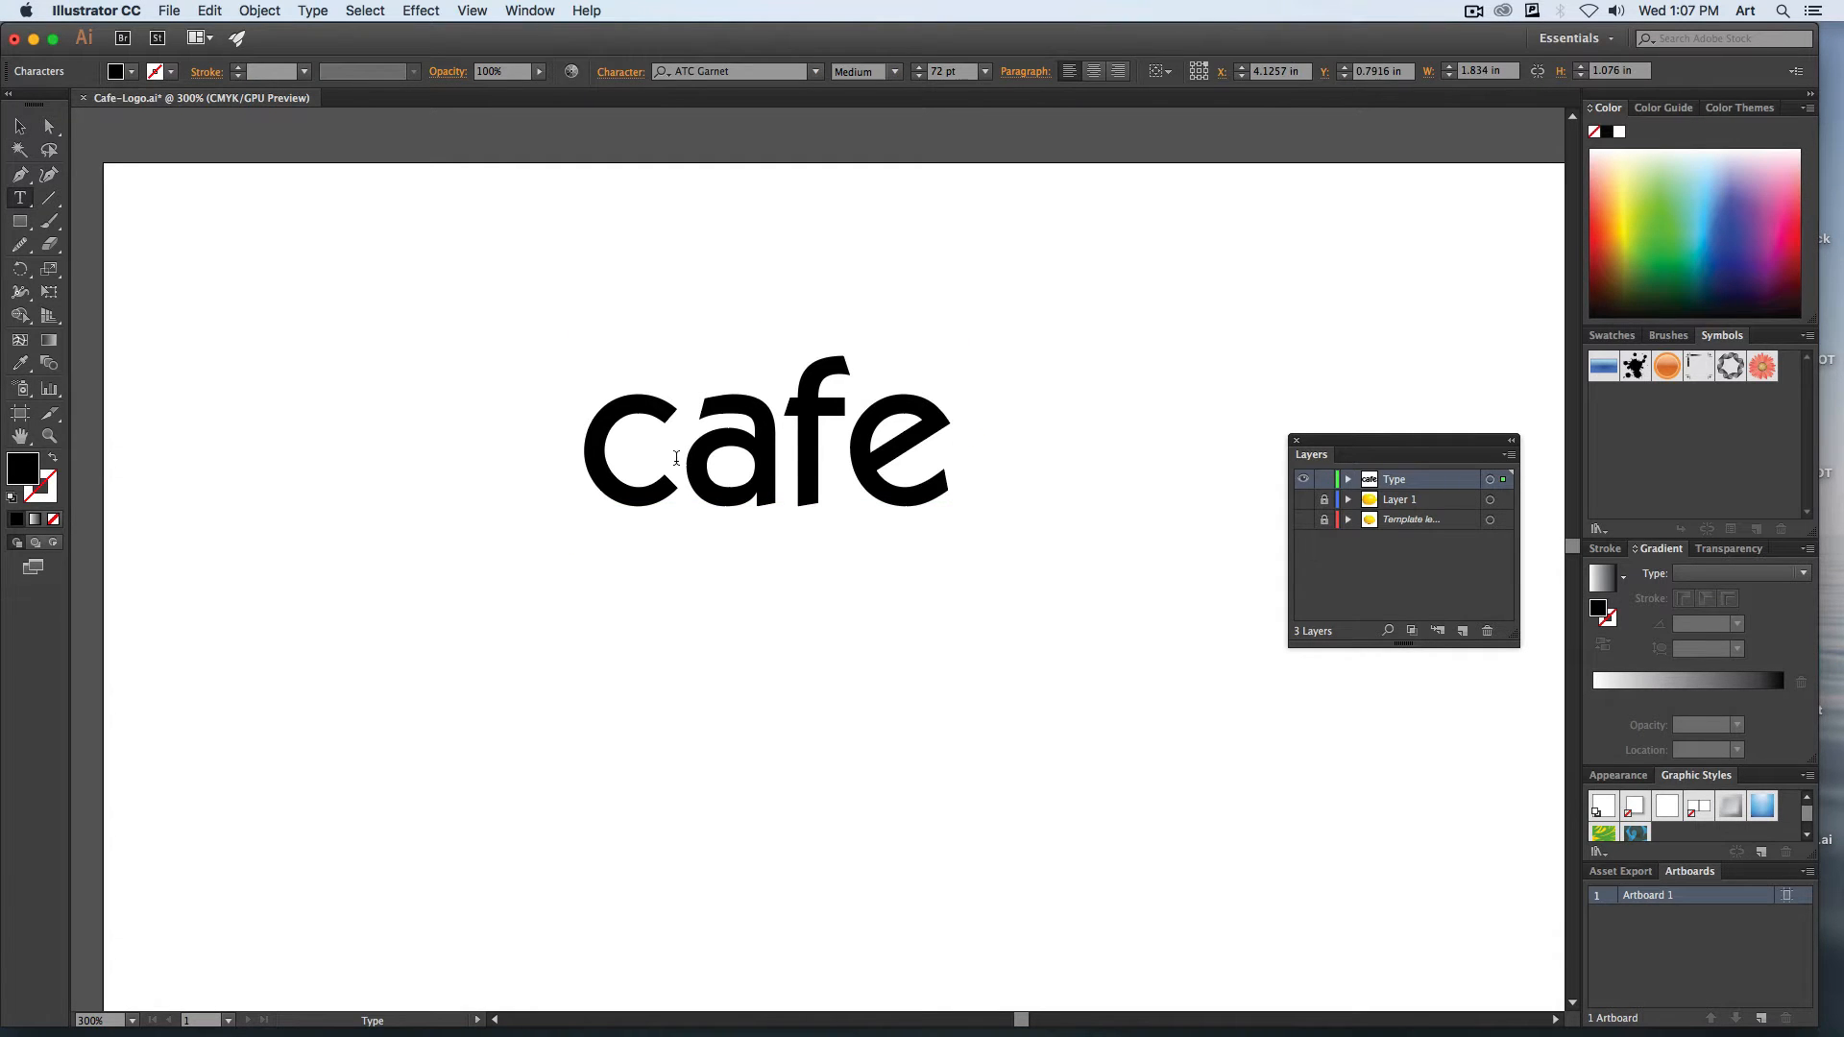
left_click_drag(582, 452, 848, 465)
left_click(882, 469)
left_click(680, 444)
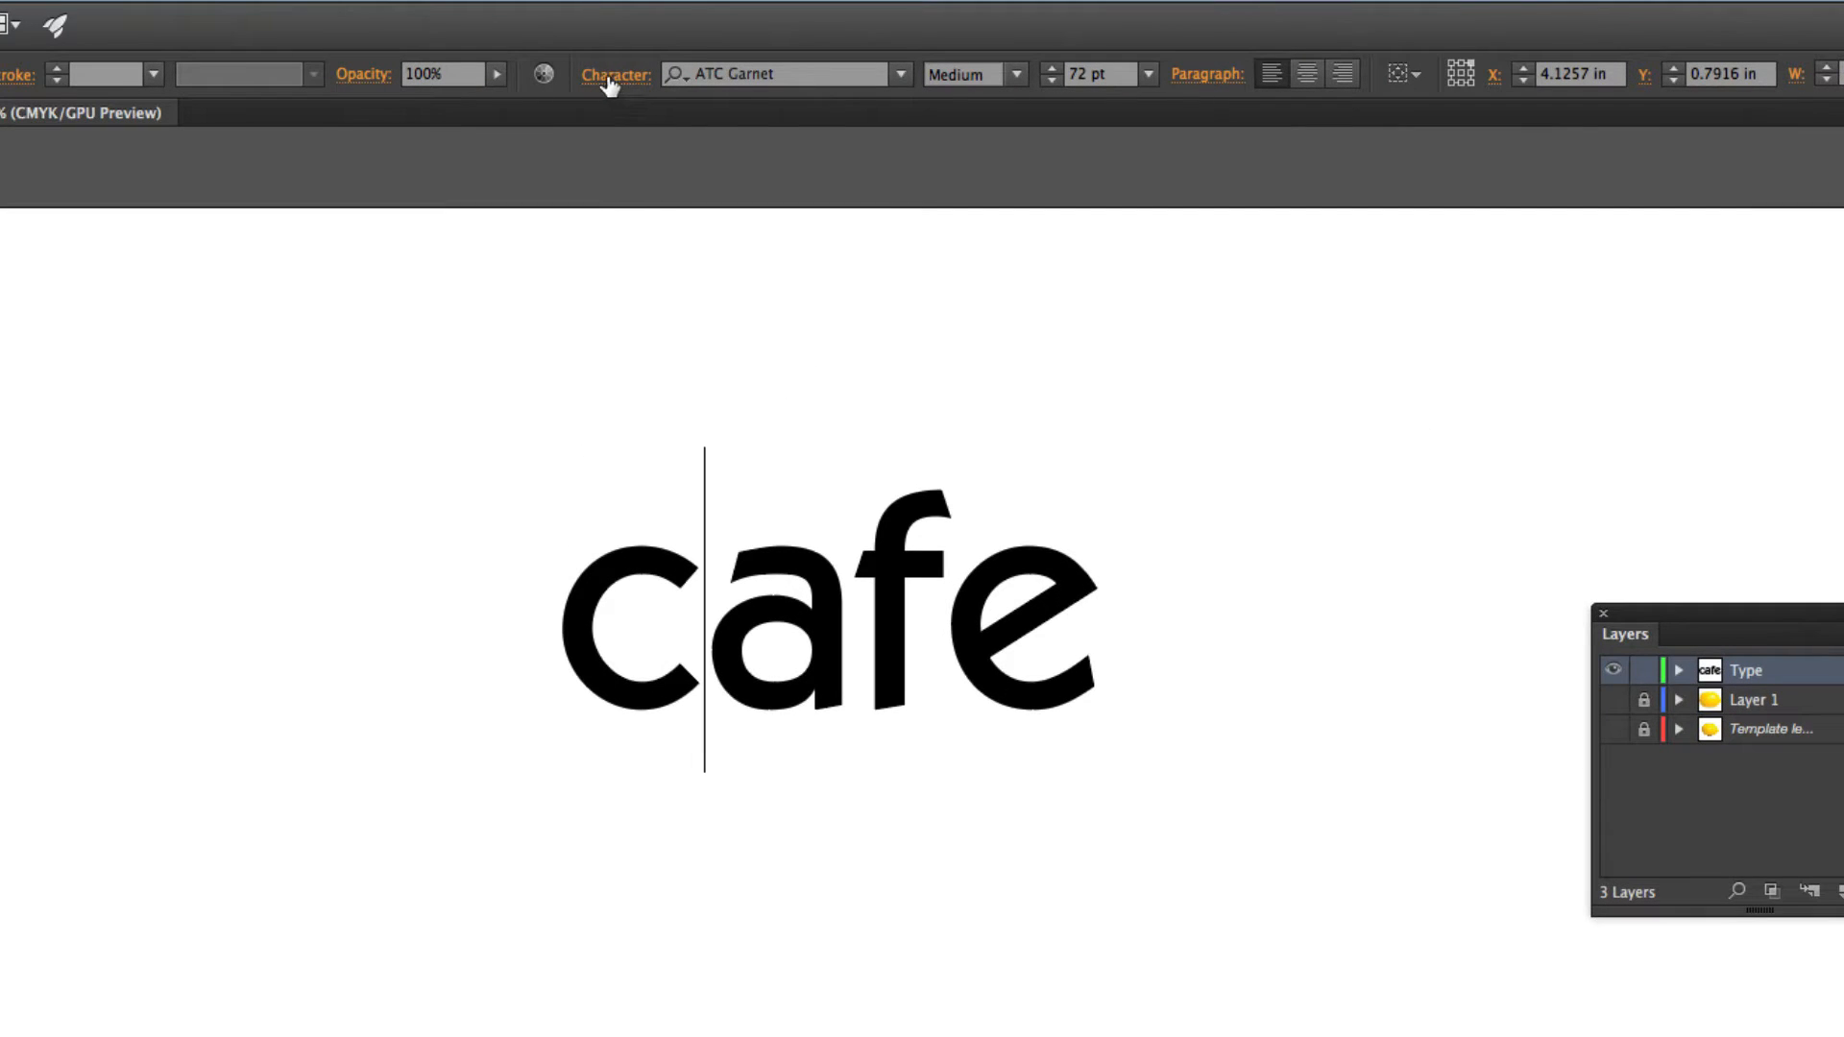
left_click(612, 72)
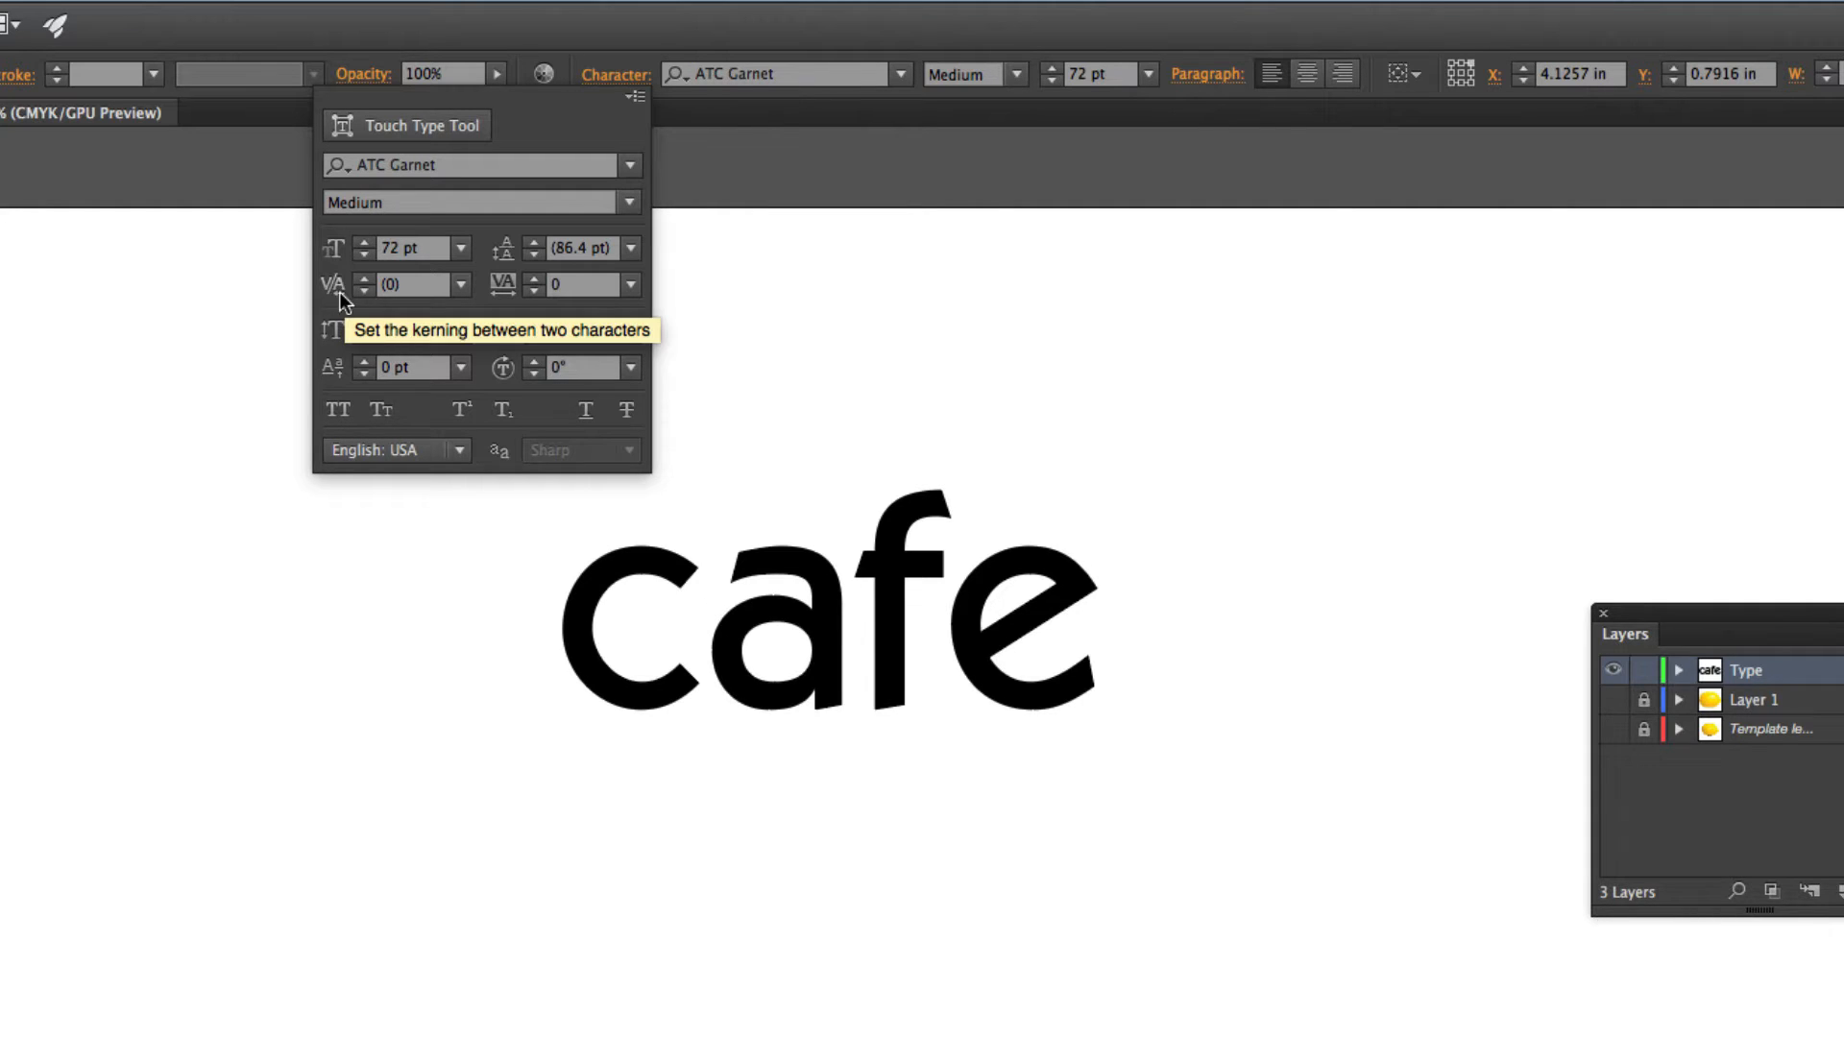
left_click(424, 286)
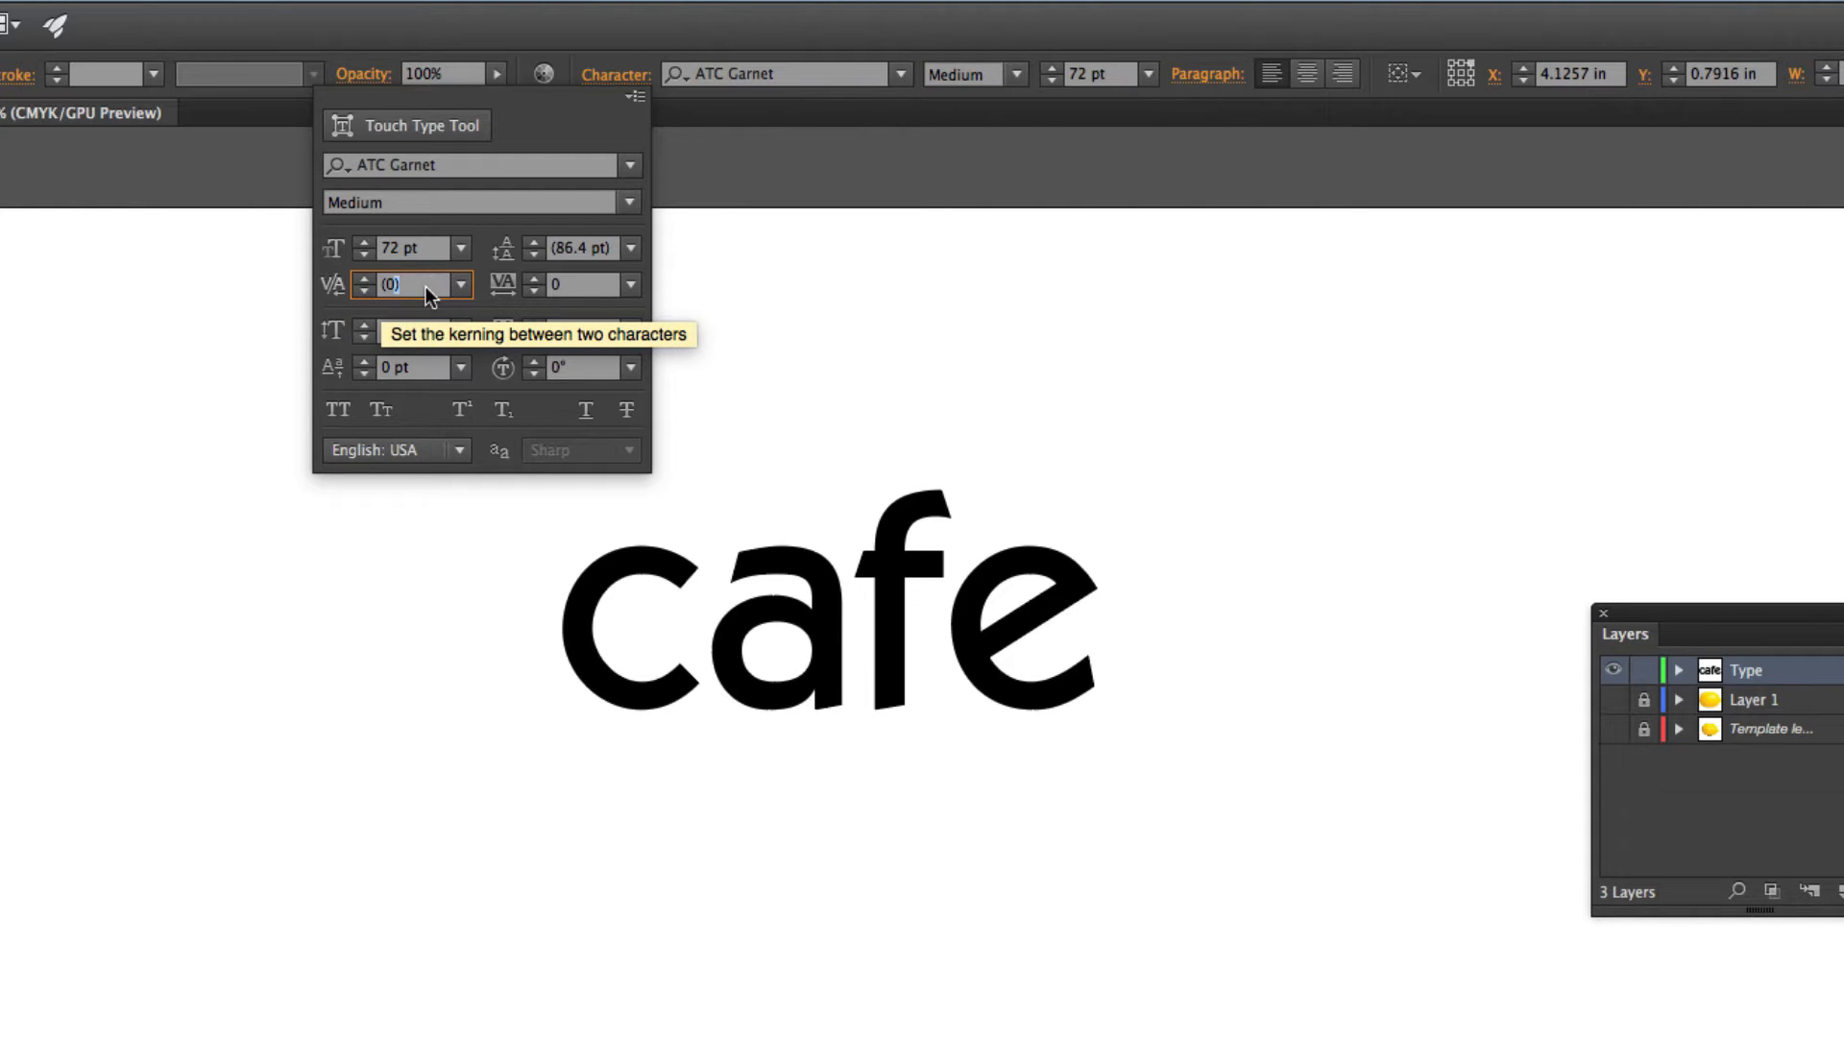
type("-20")
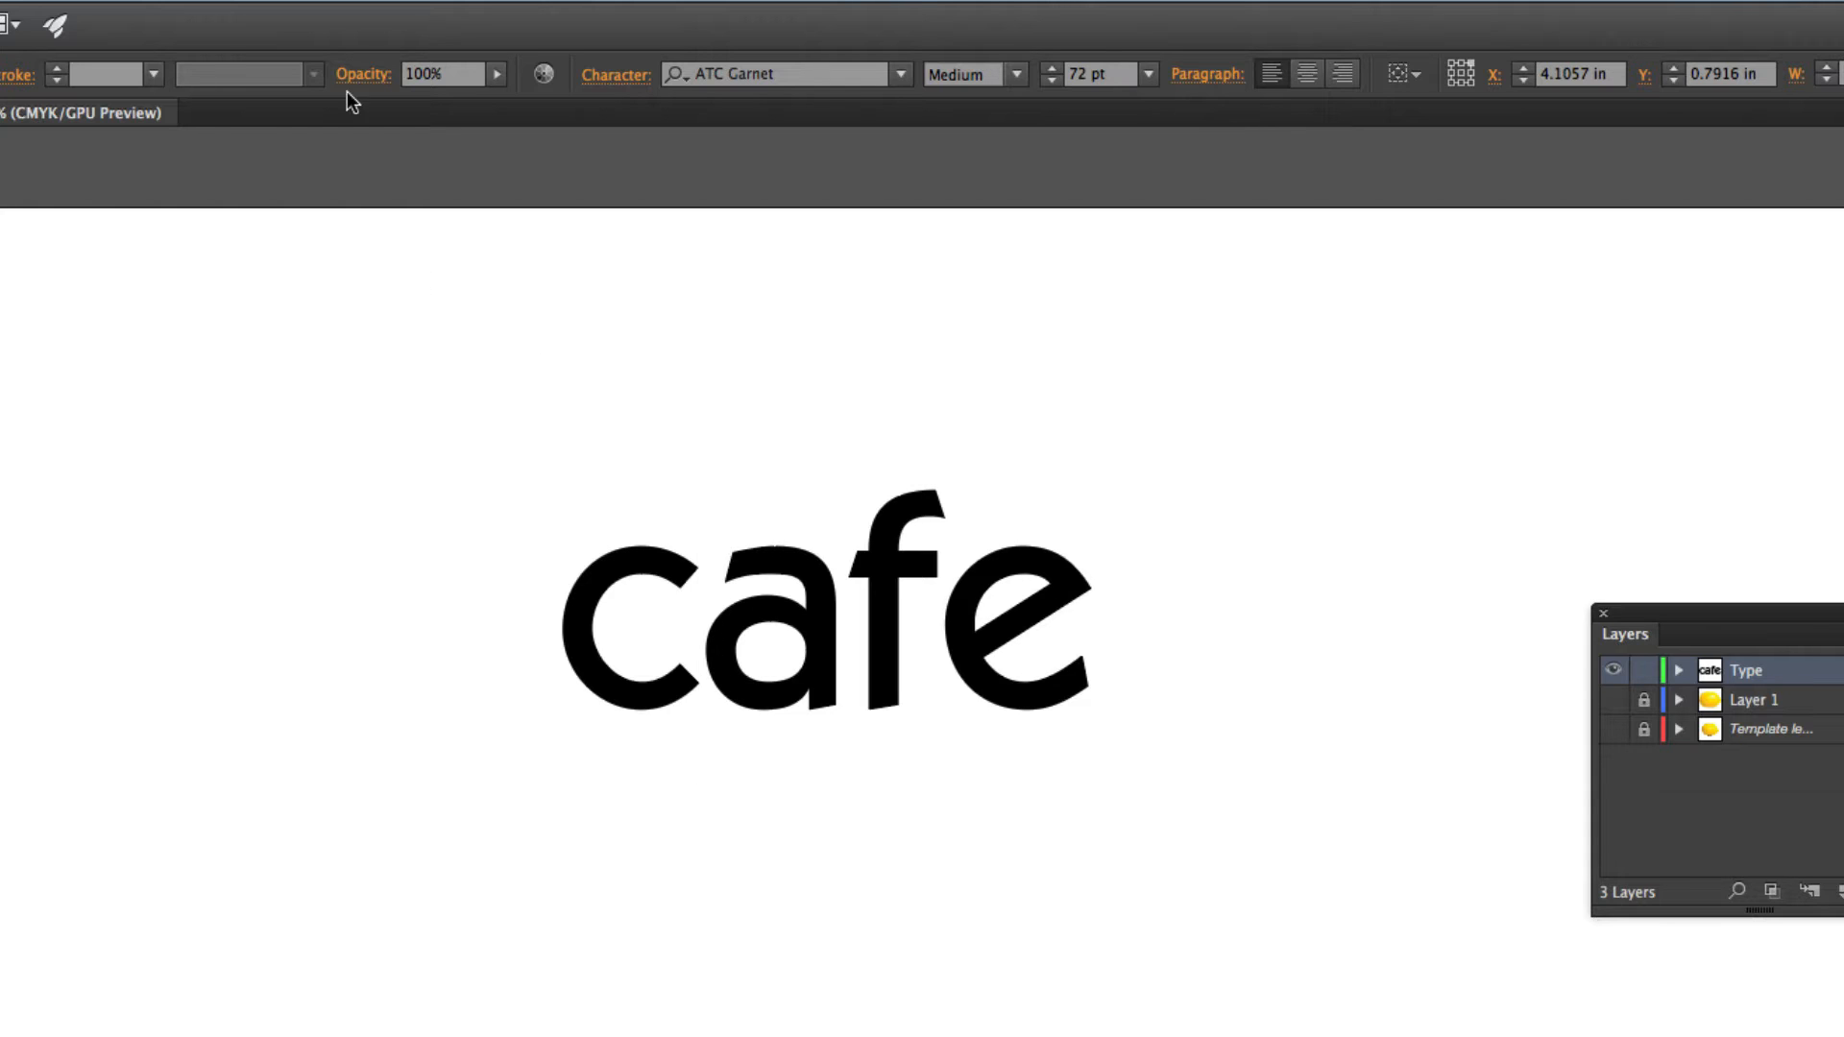
Try a kerning value of -100 between the "c" and "a" of "cafe".
left_click(613, 75)
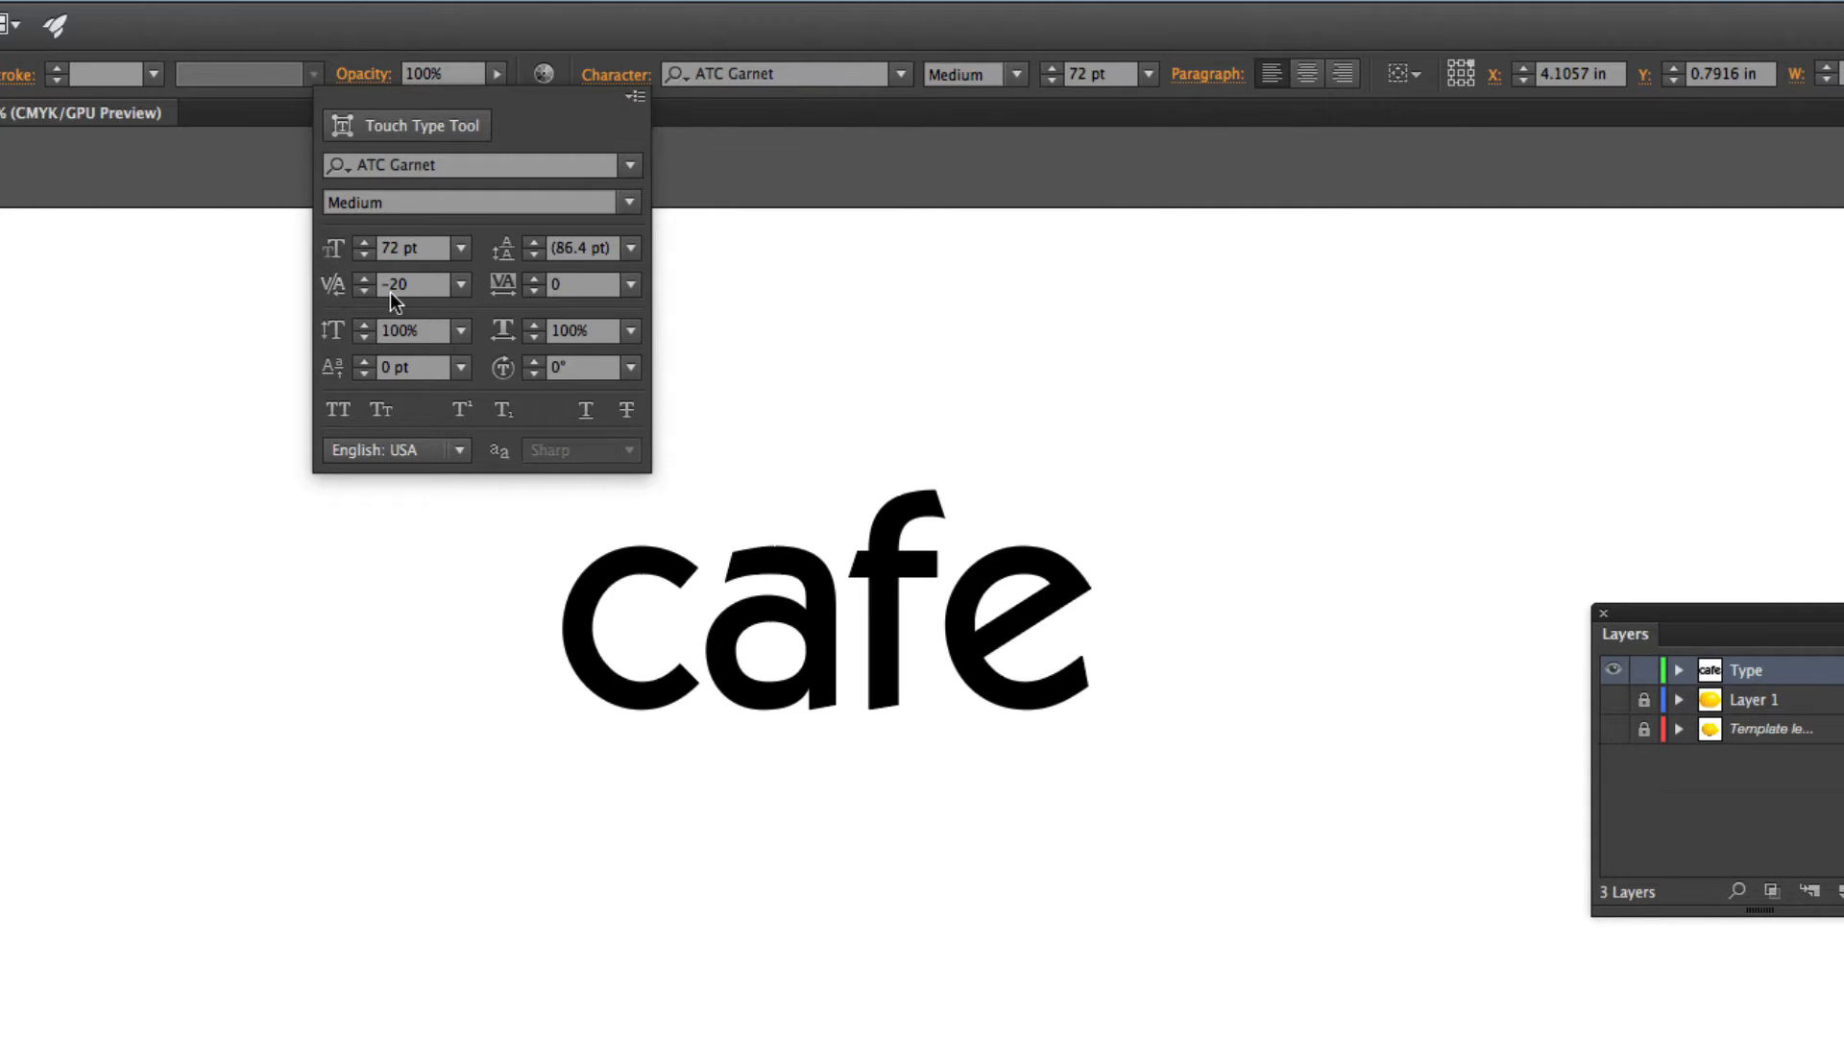
type("-100")
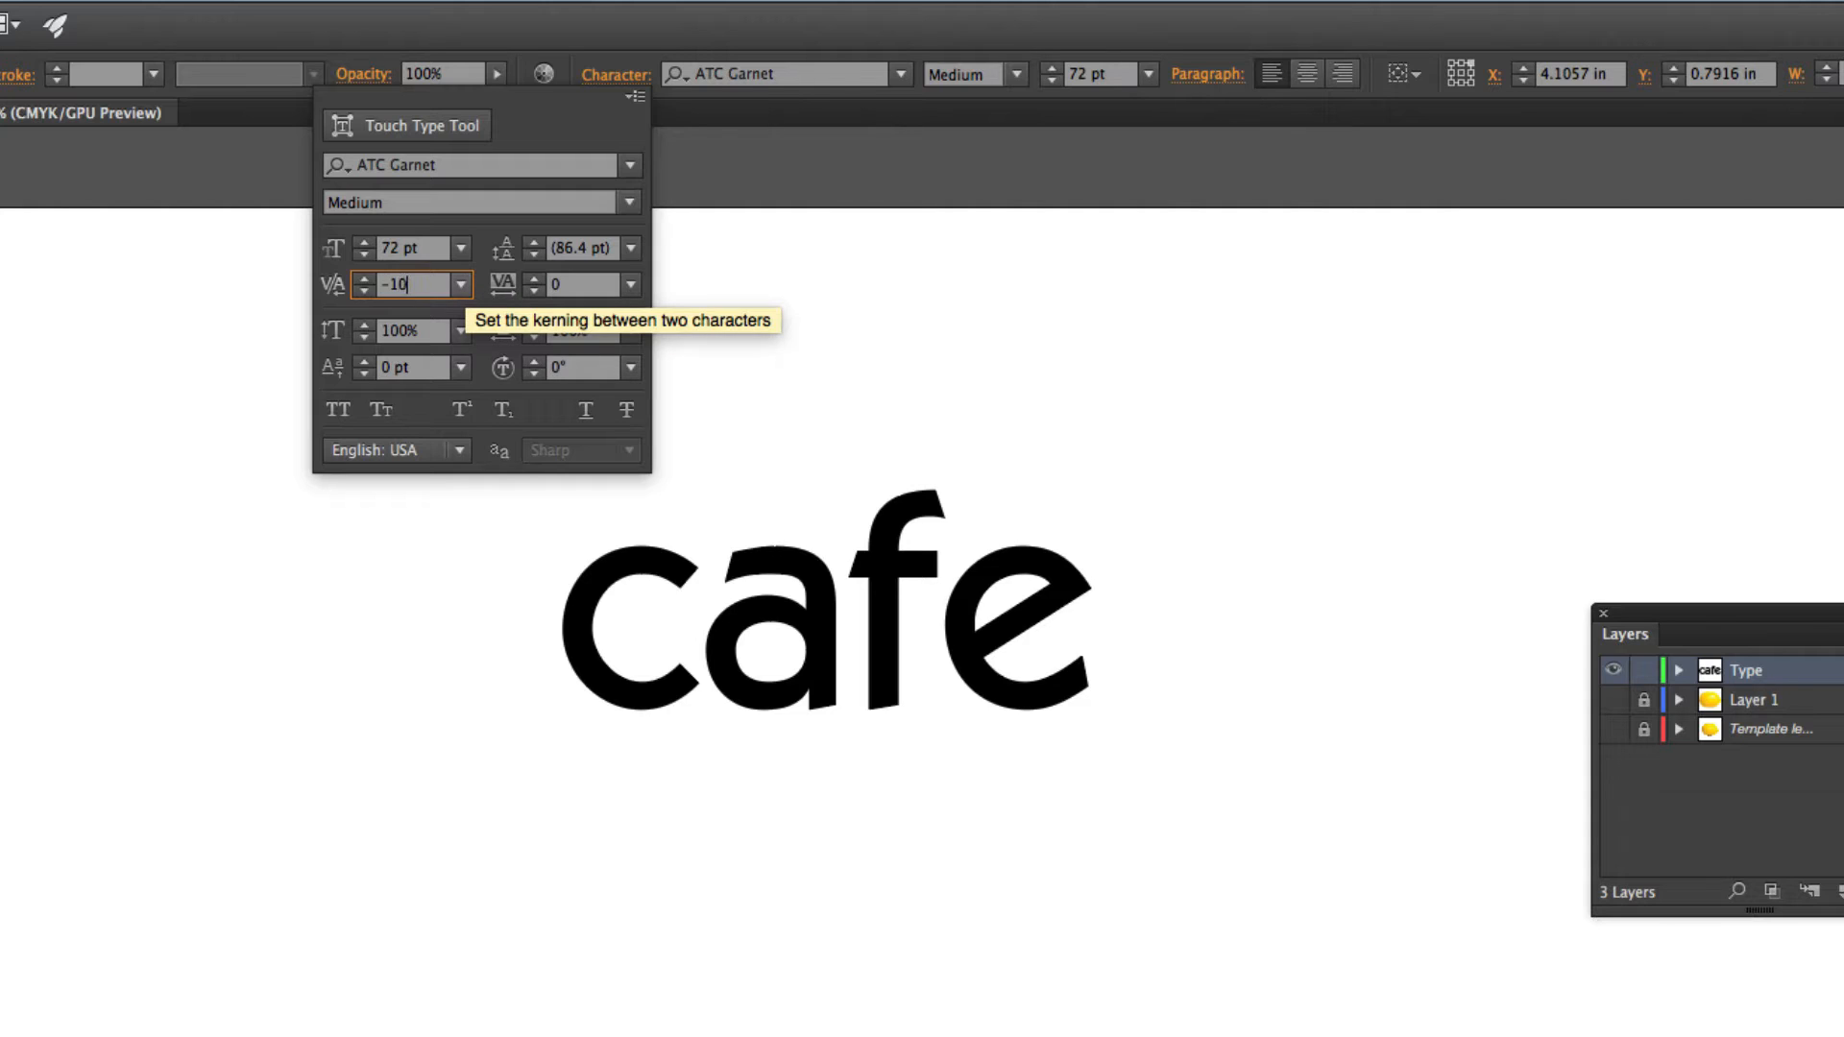
key("Return")
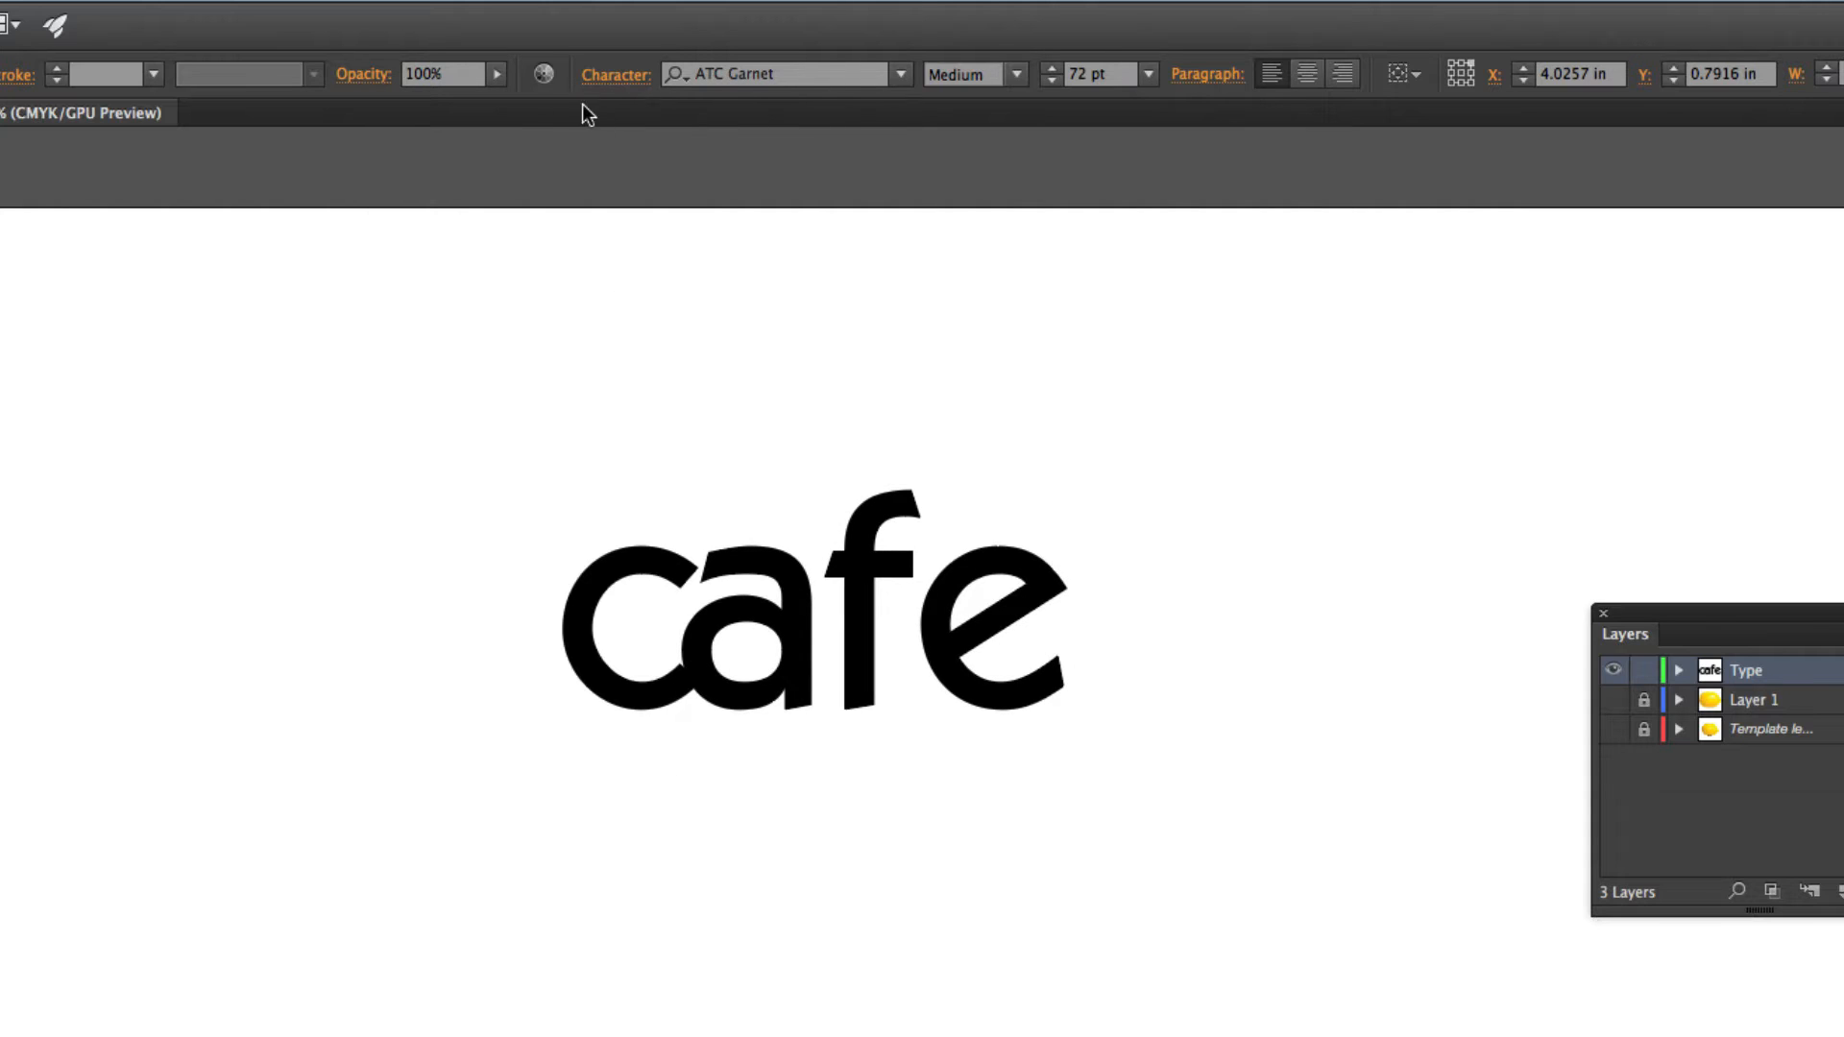
Return the kerning between the "c" and "a" to -20 and finish editing the "cafe" text.
left_click(611, 75)
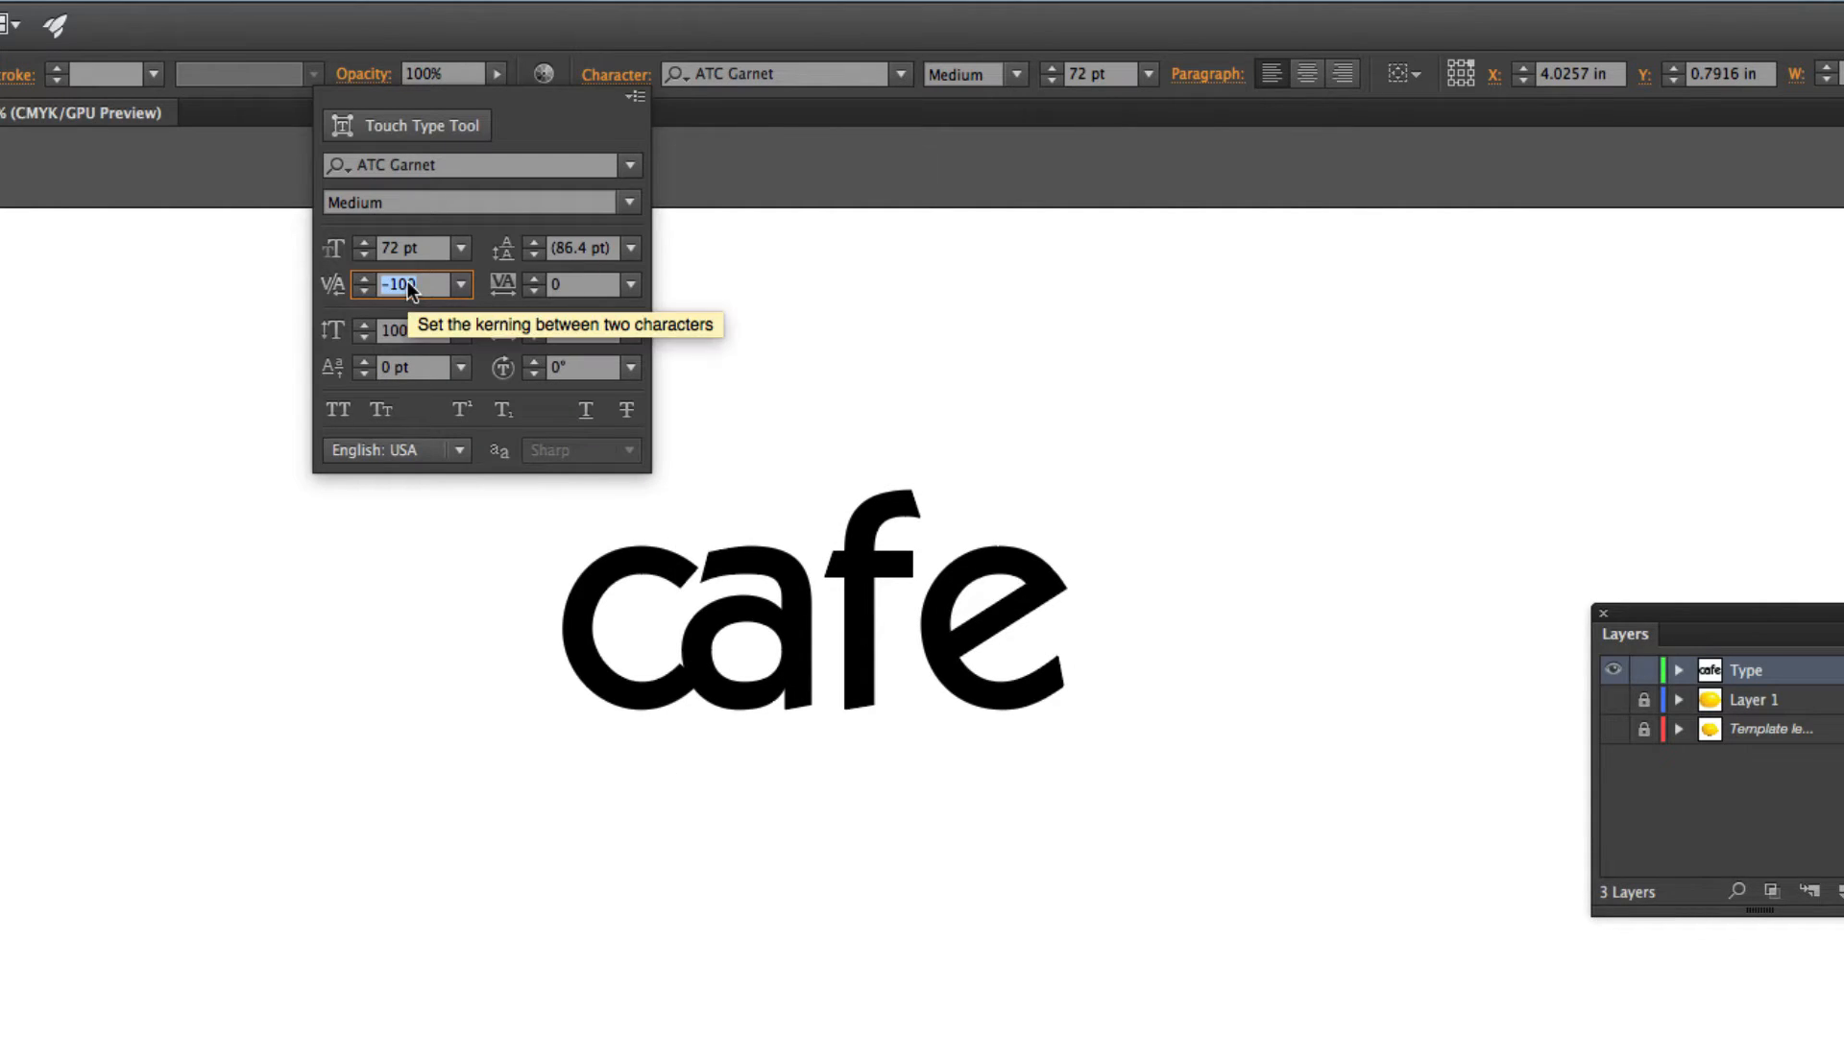
type("-20")
key("Return")
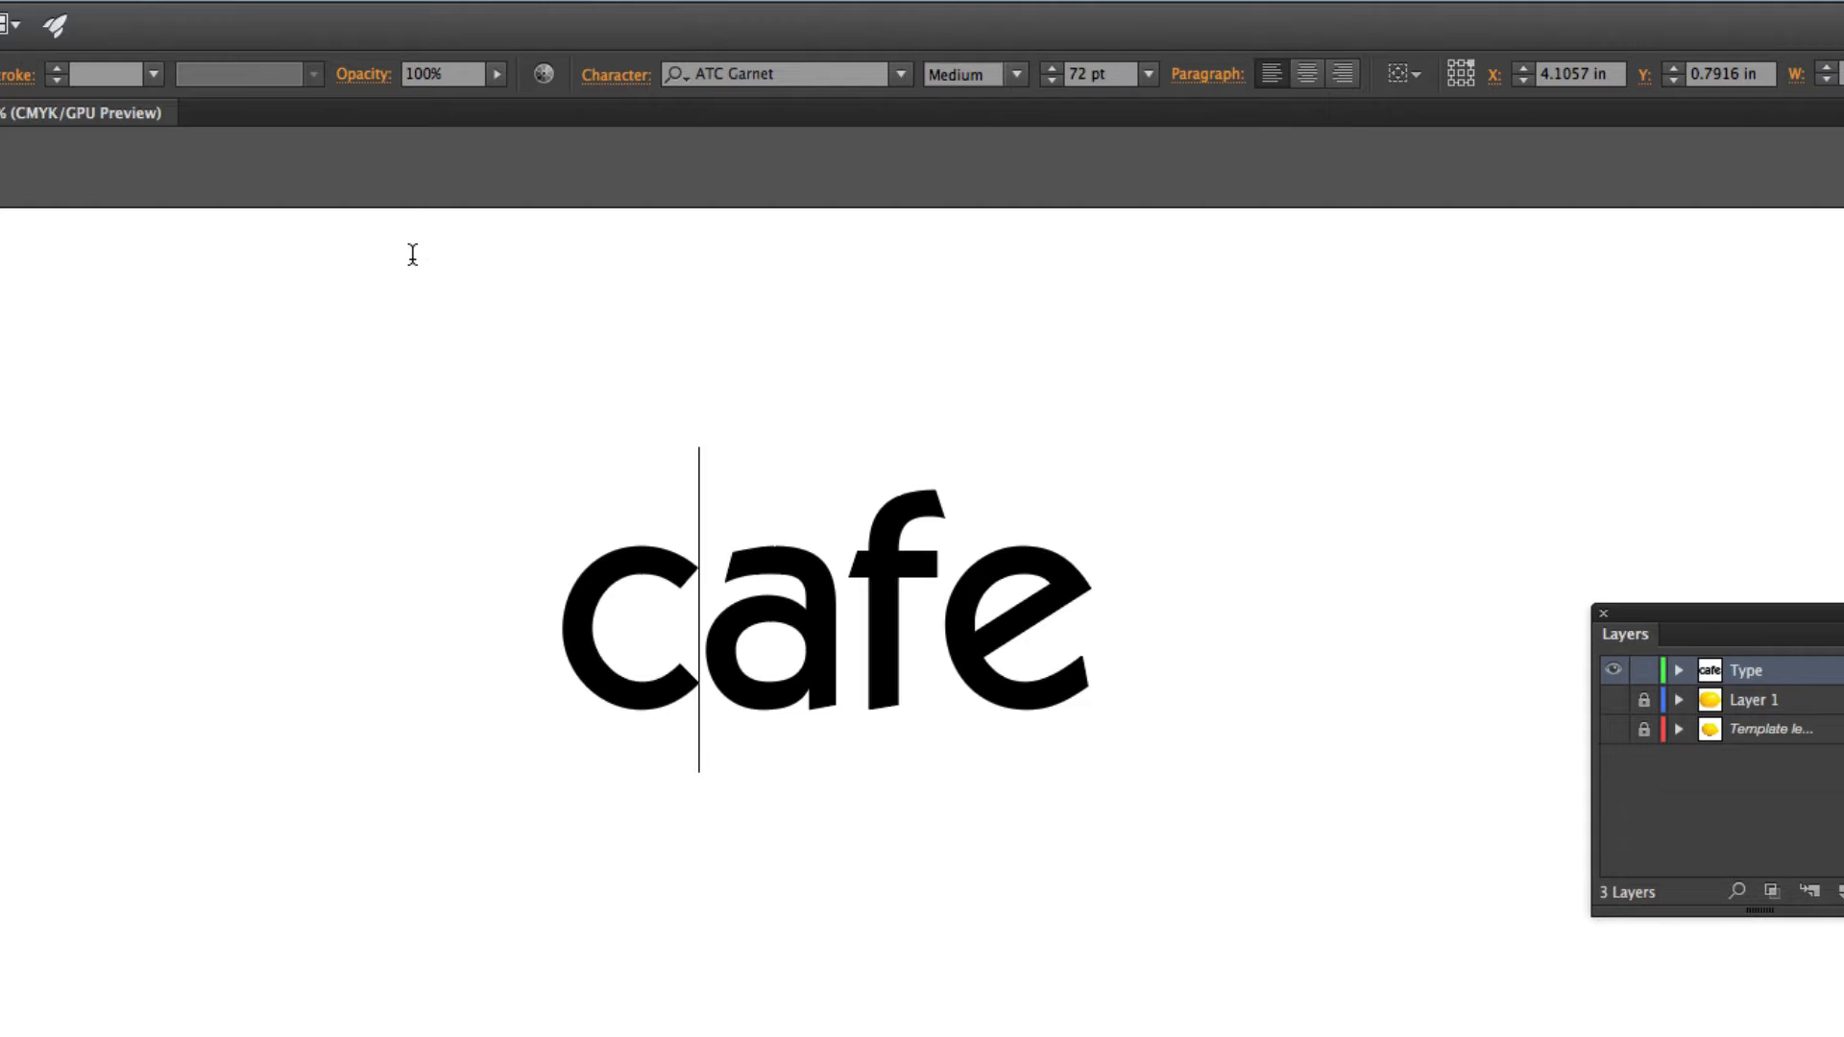
key("Escape")
left_click(1226, 546)
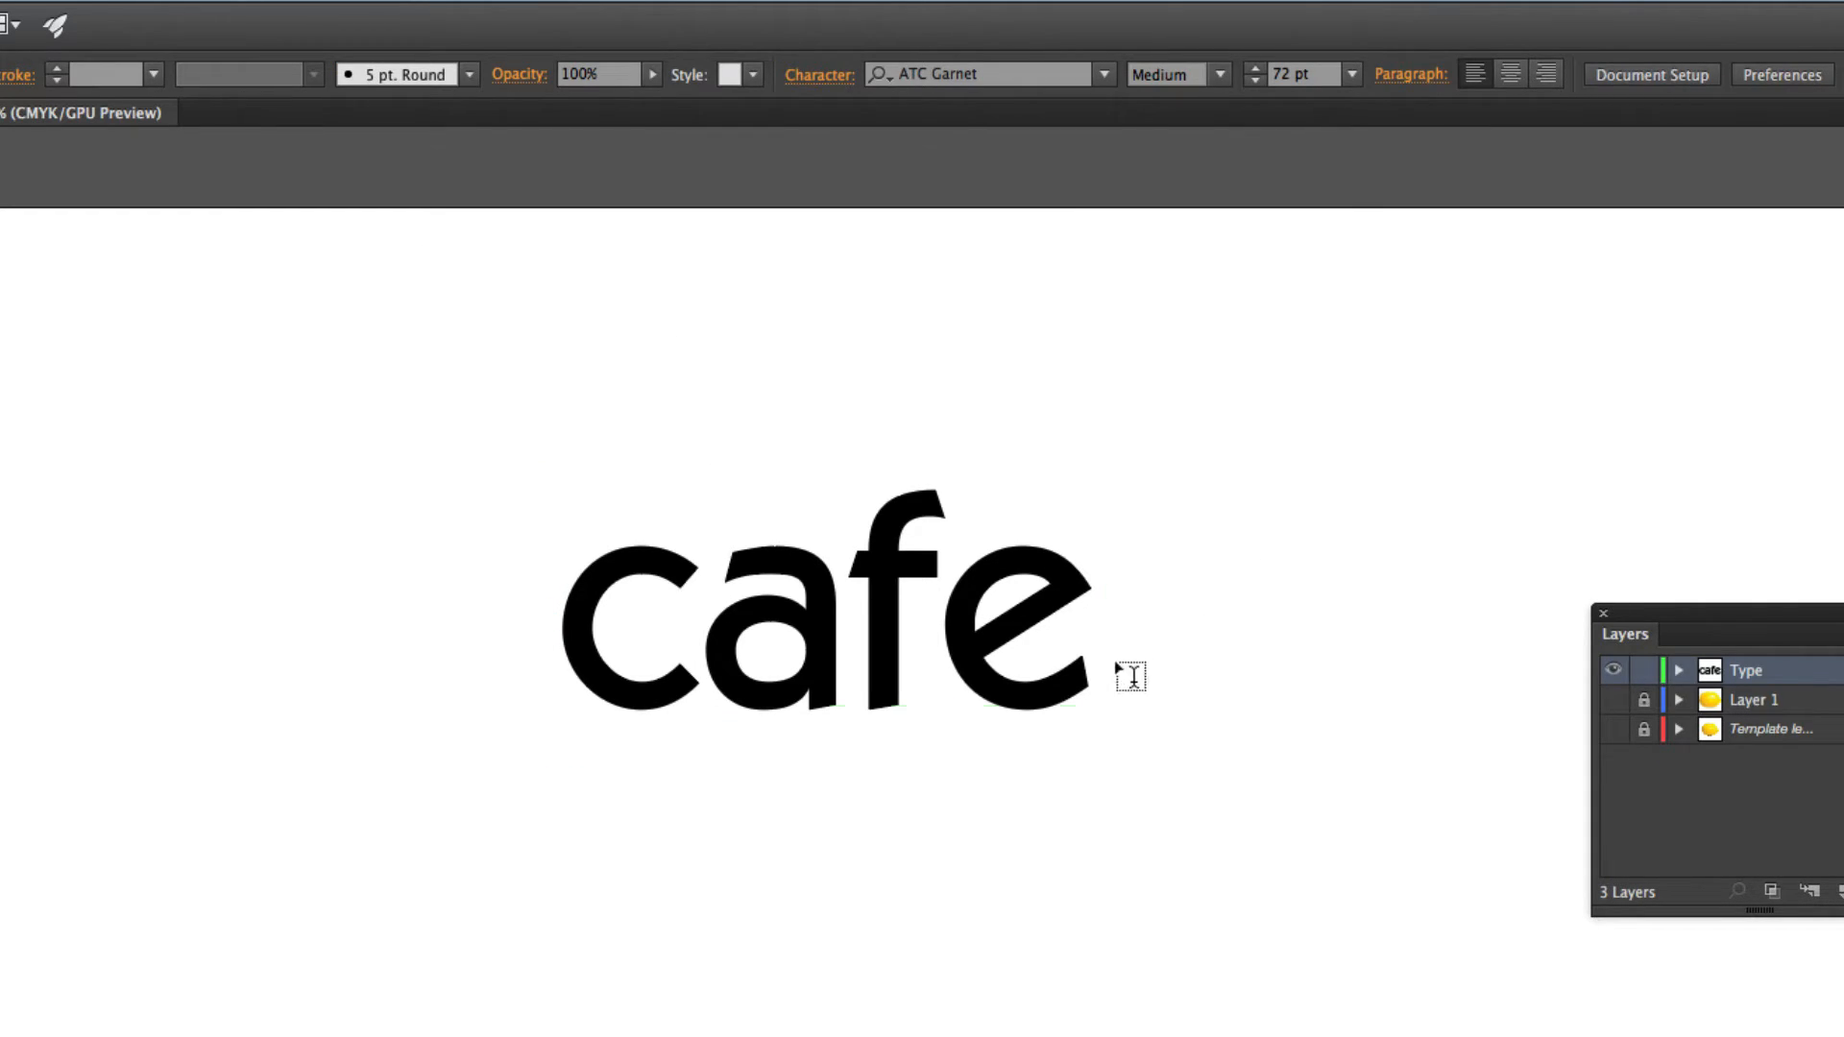
Add a separate text object reading "Limon" and move it just below "cafe", offset to the right.
left_click(768, 771)
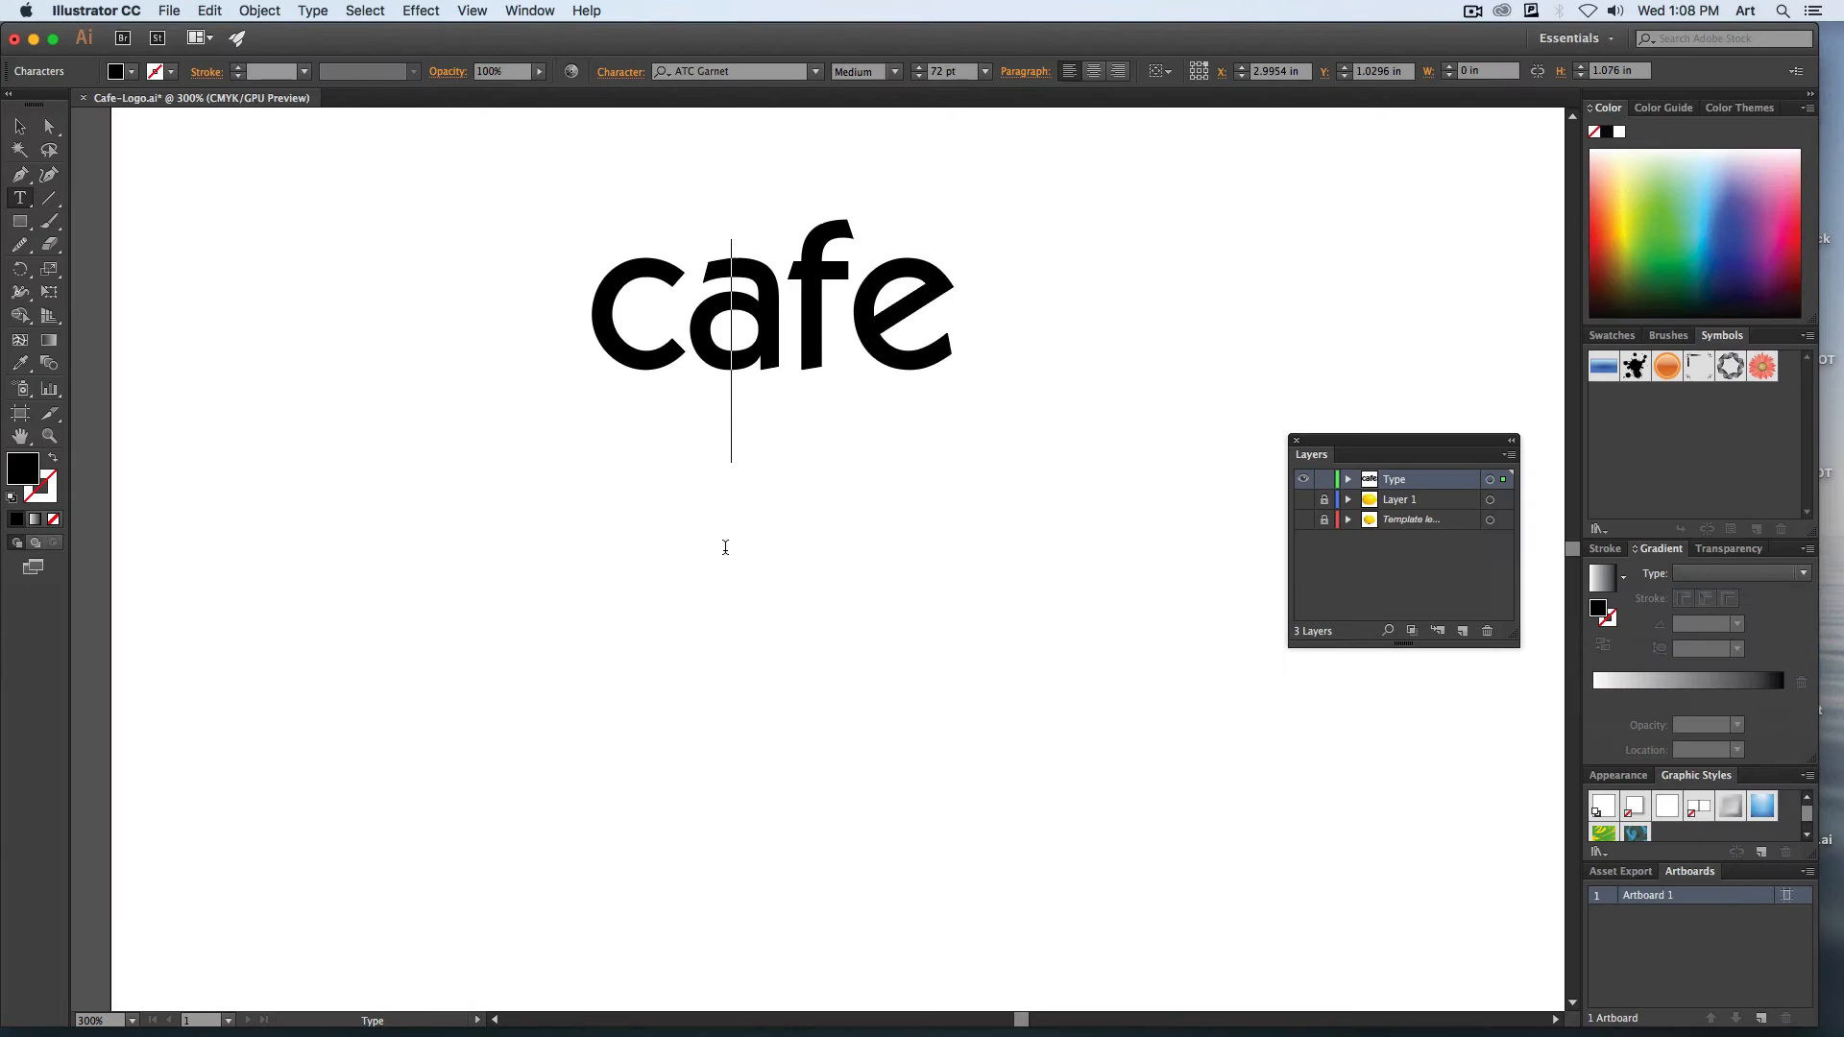
type("Limon")
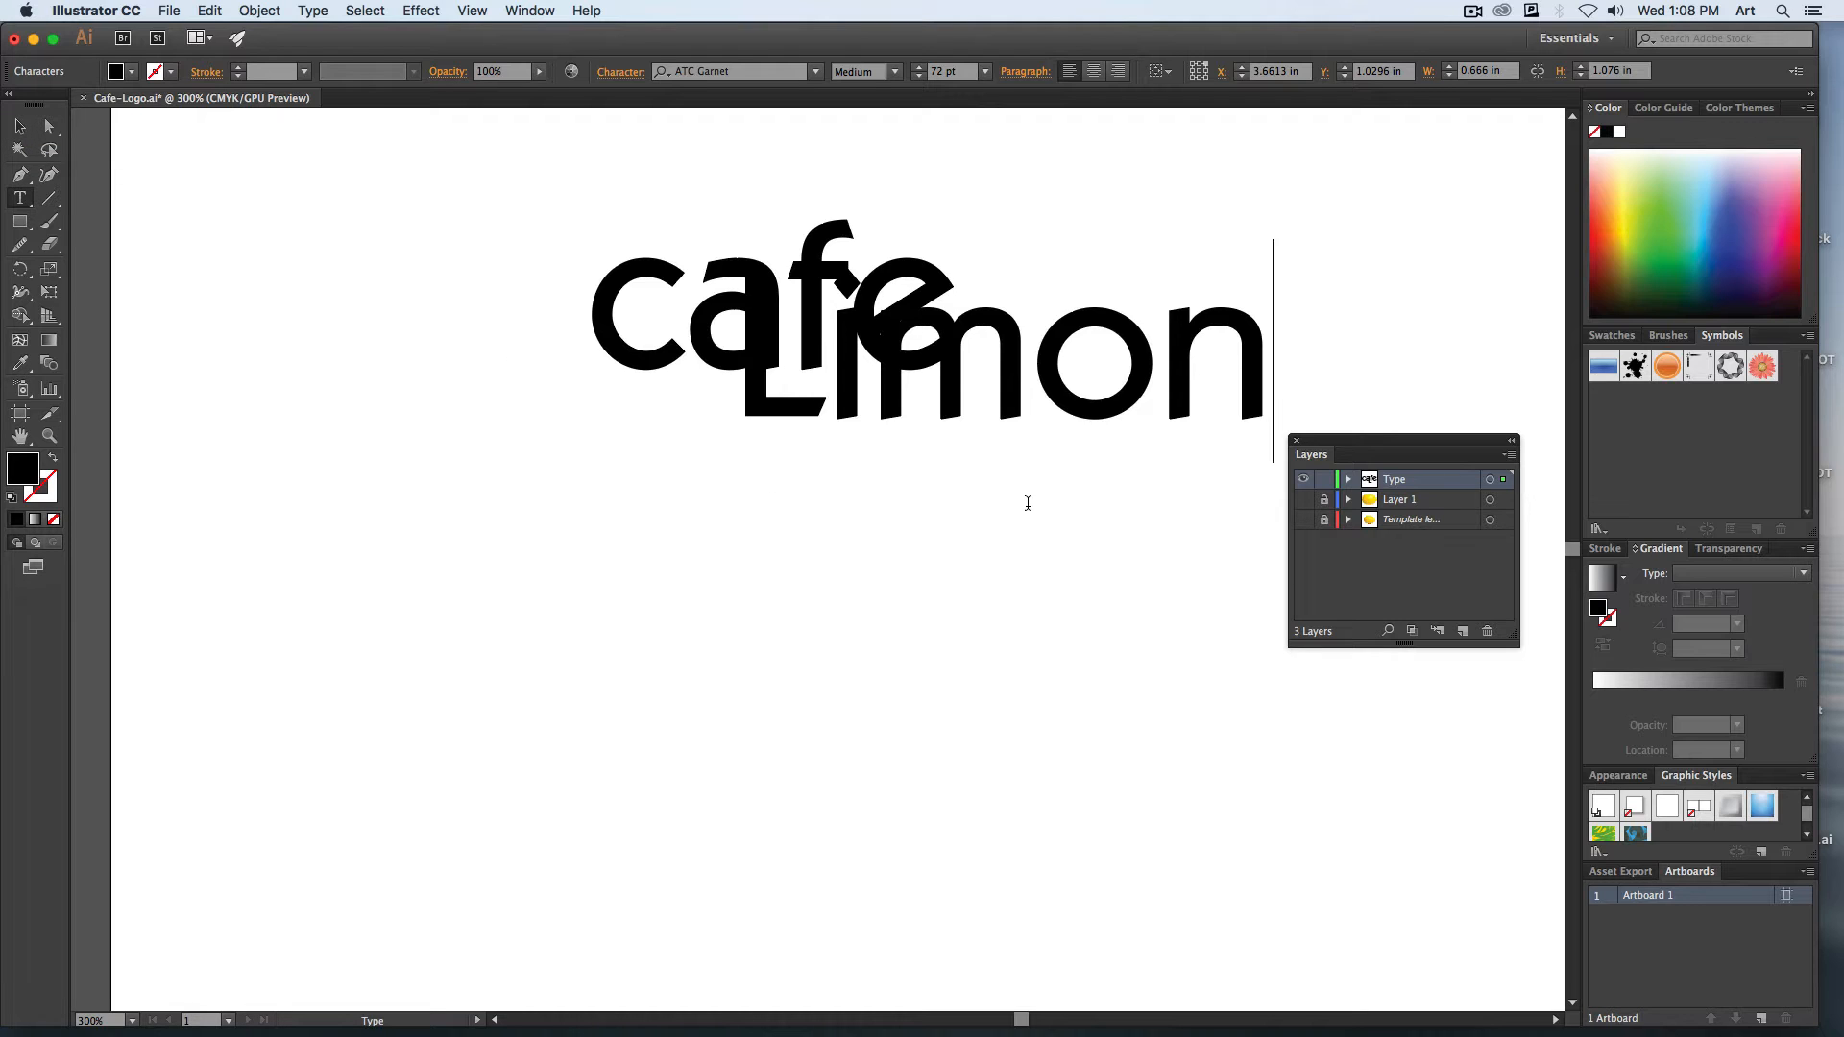
key("Escape")
left_click_drag(1081, 415, 1050, 509)
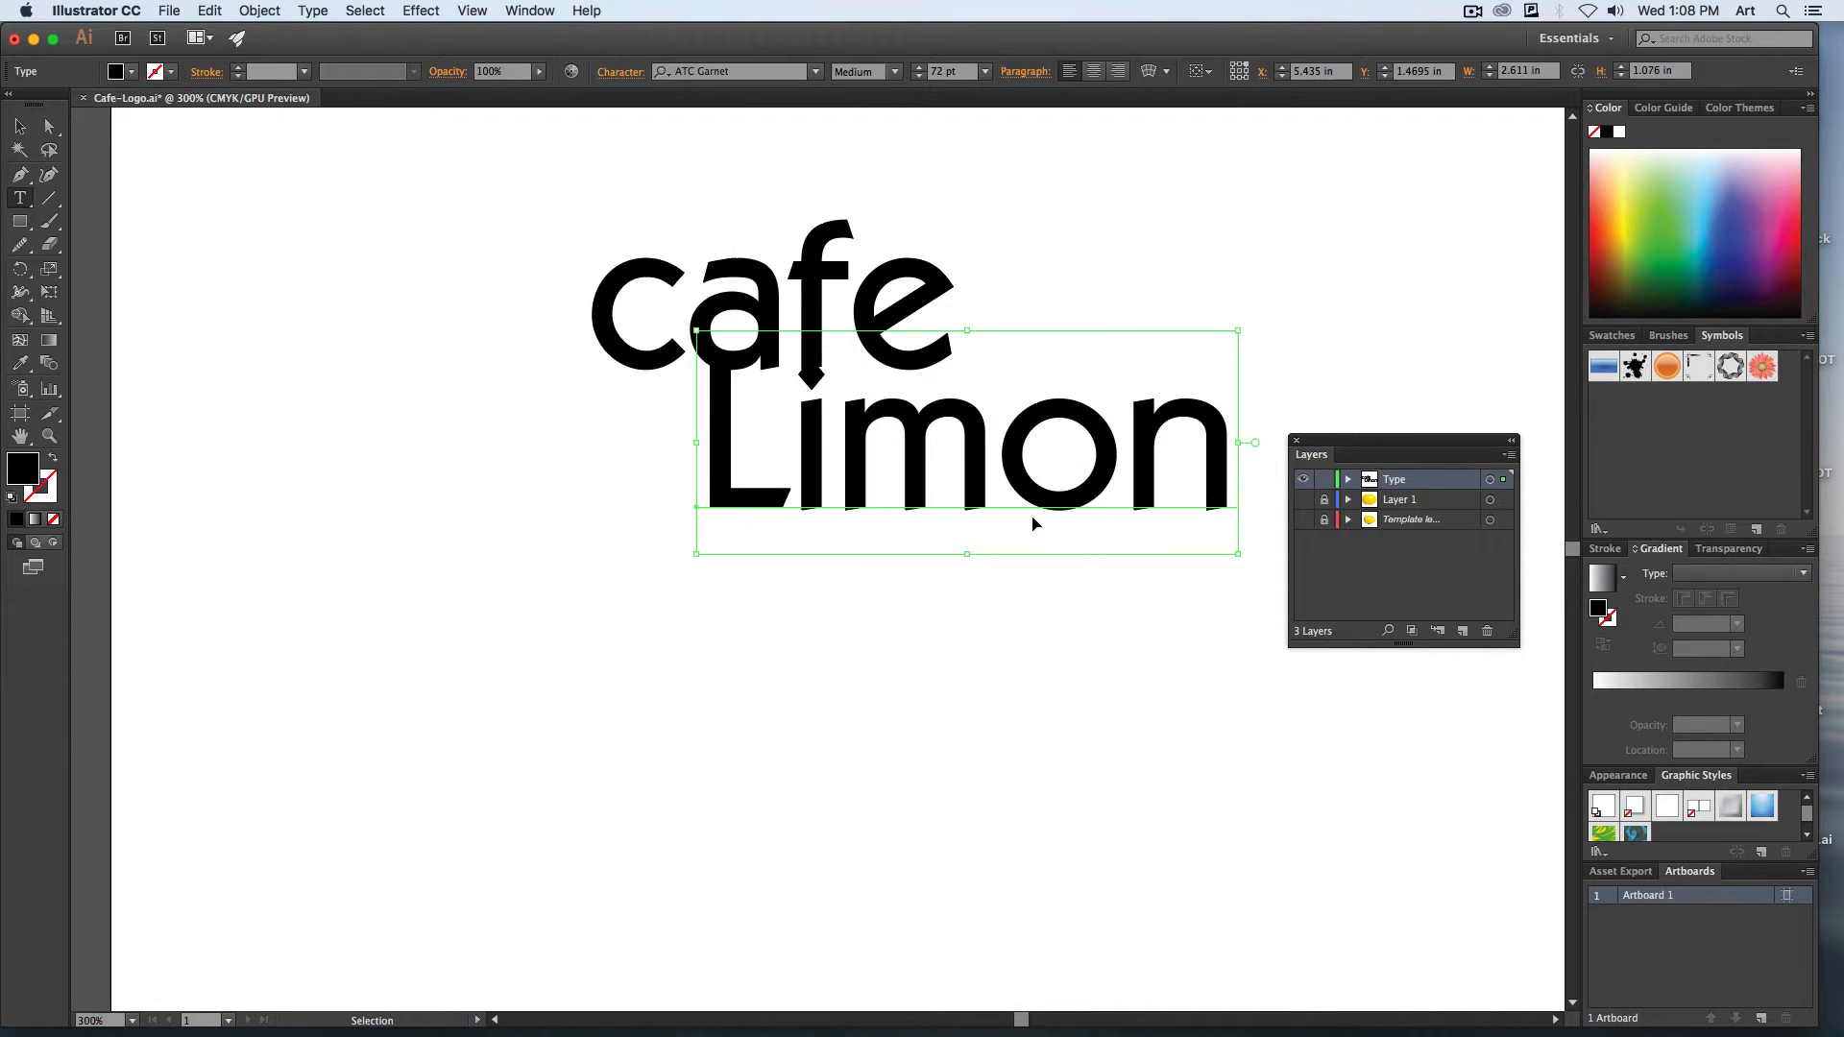
Select both the "cafe" and "Limon" text objects and convert them to outlines with Create Outlines.
double_click(830, 417)
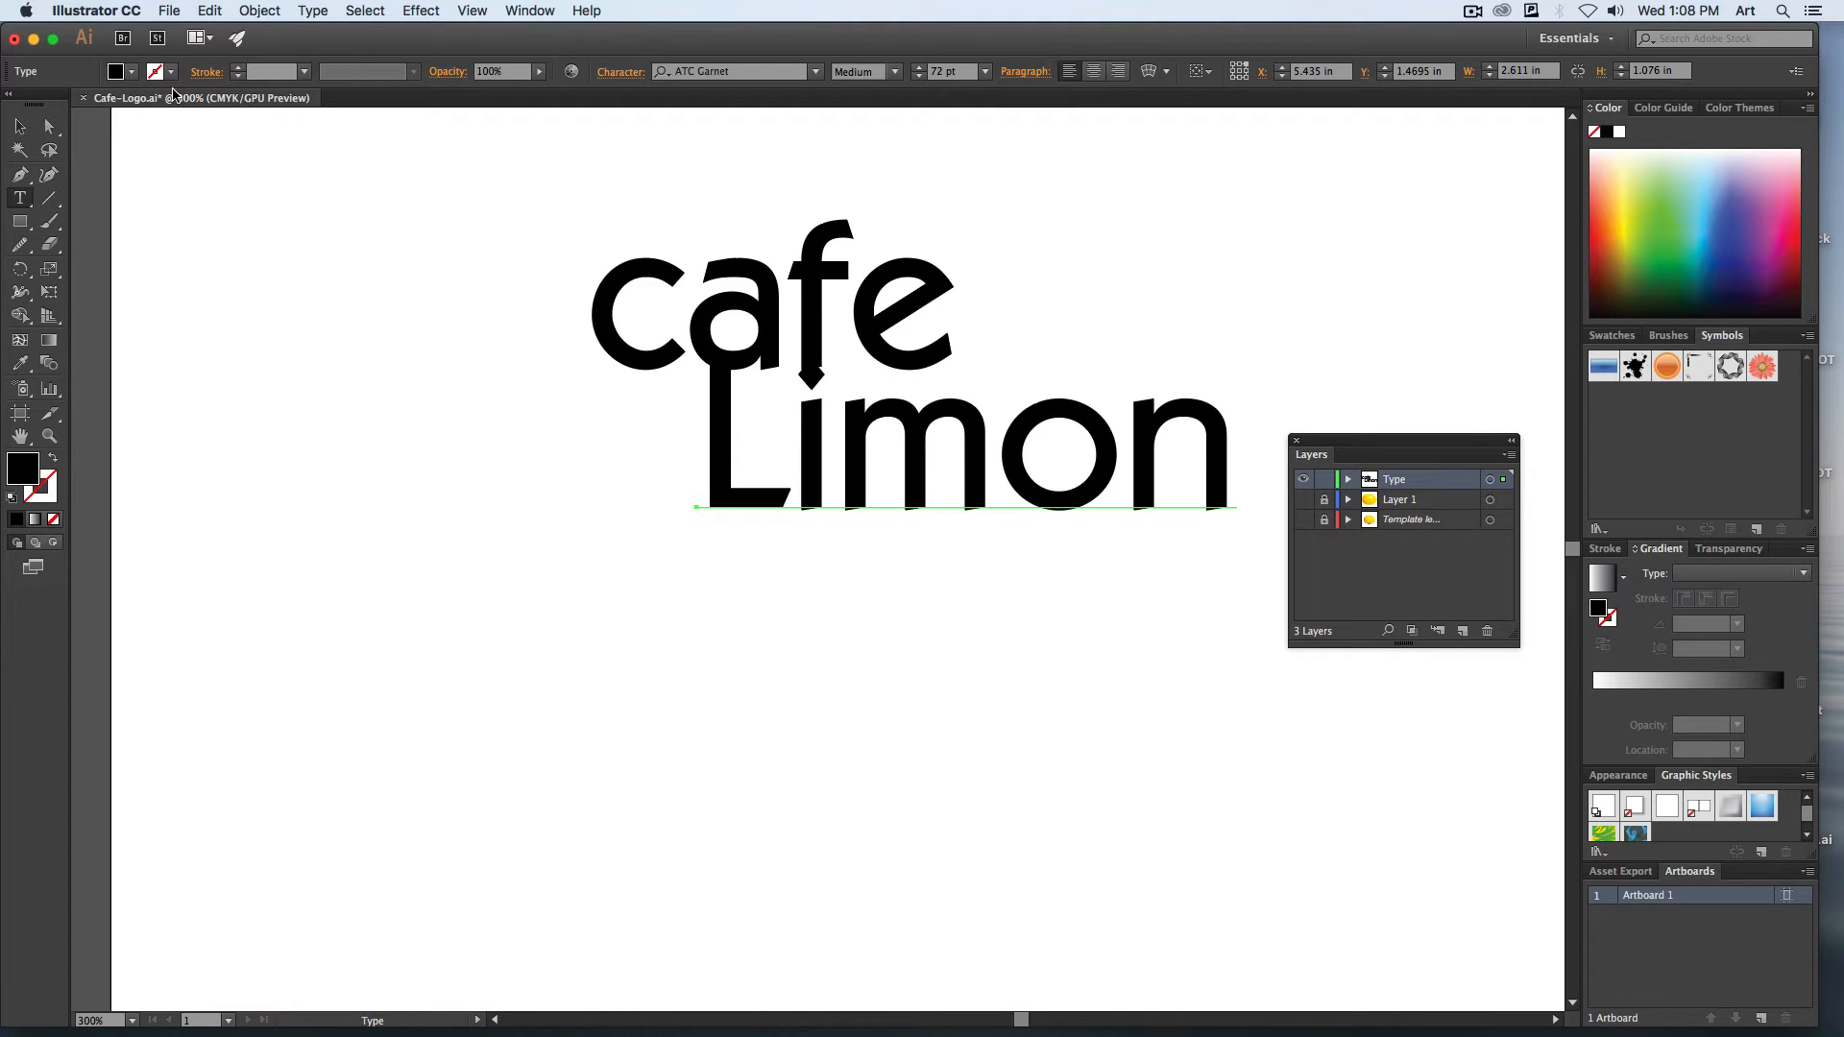
left_click(29, 129)
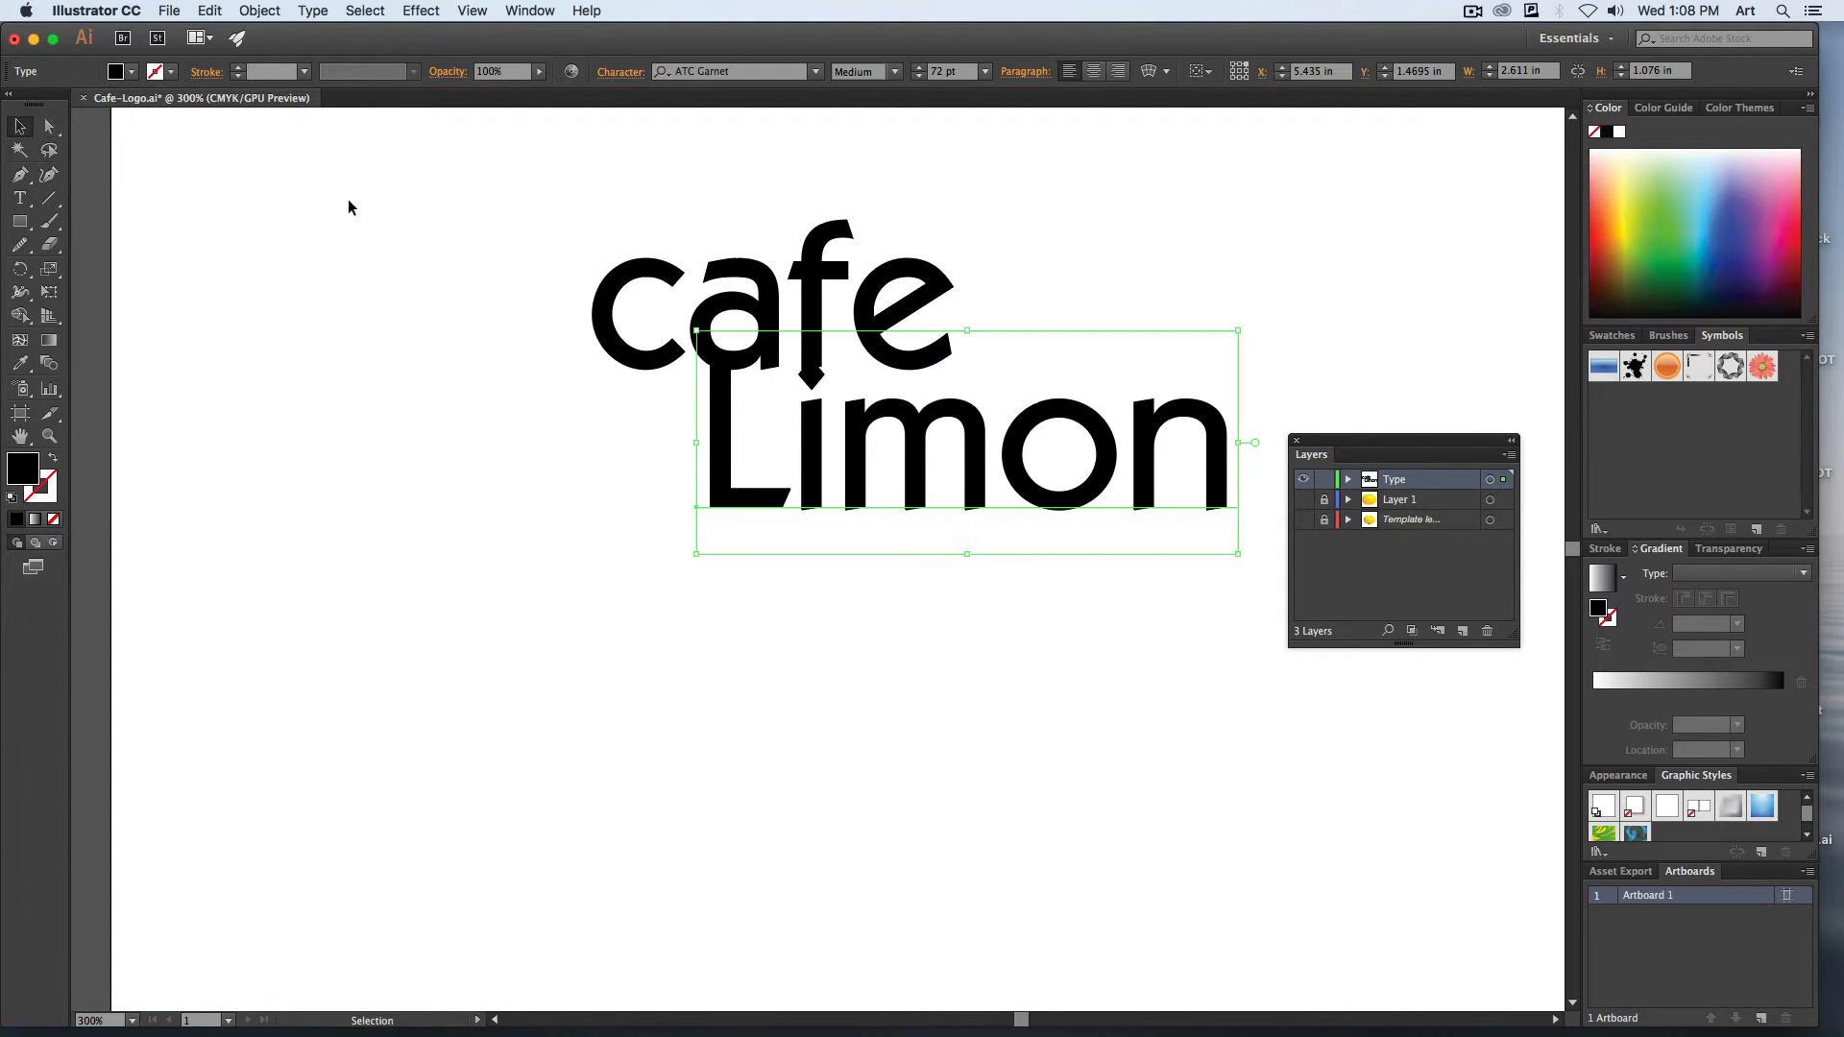
left_click(629, 287, "shift")
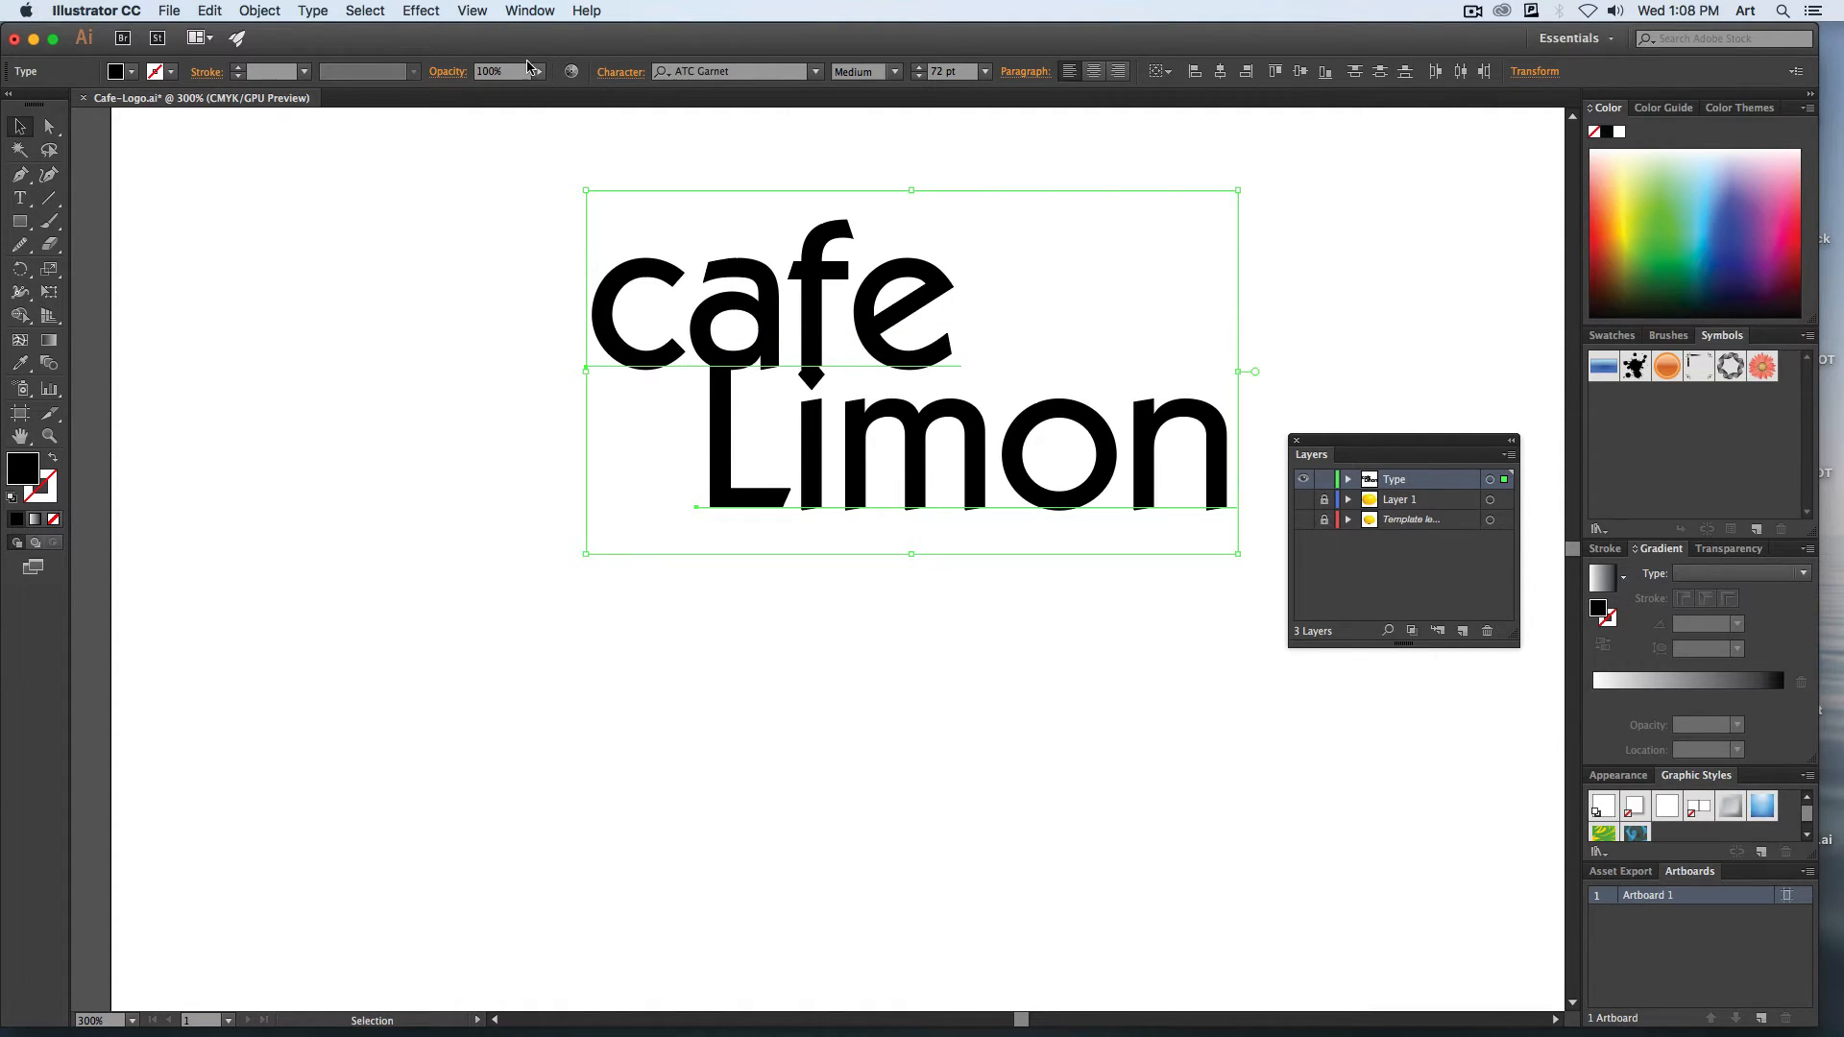
left_click(320, 8)
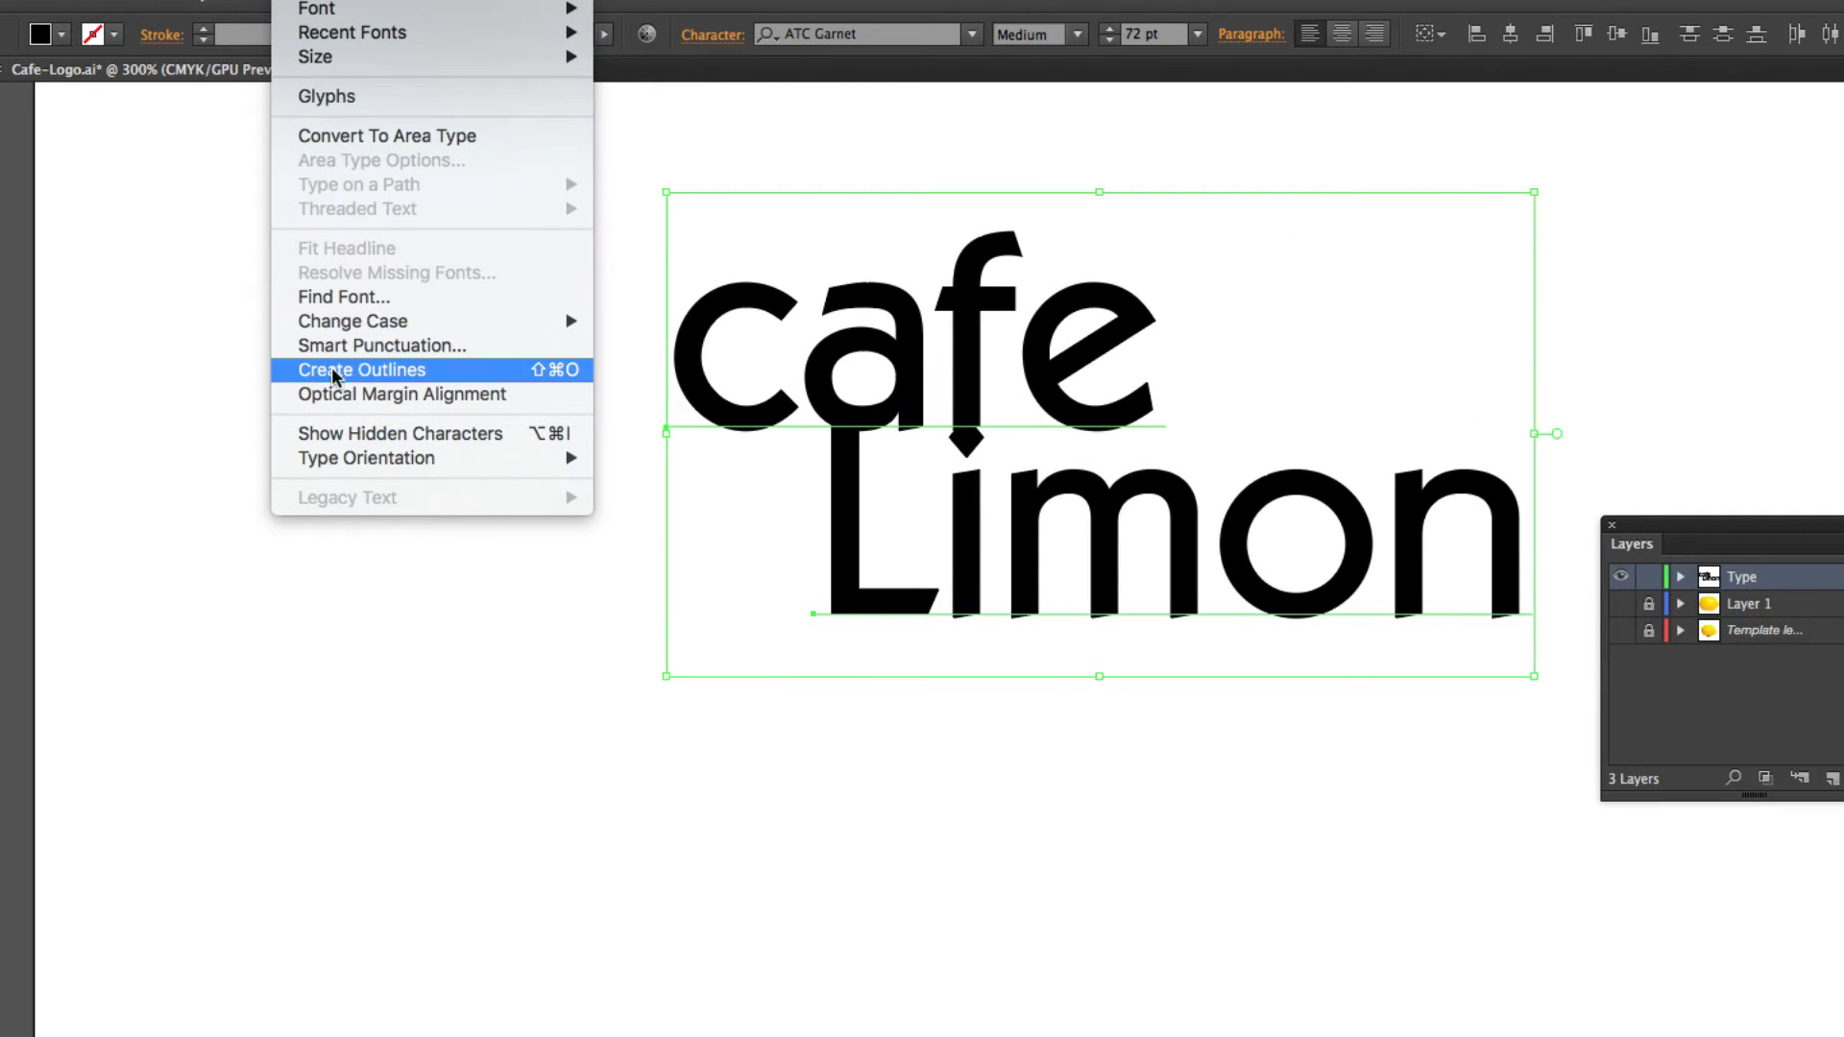
left_click(398, 372)
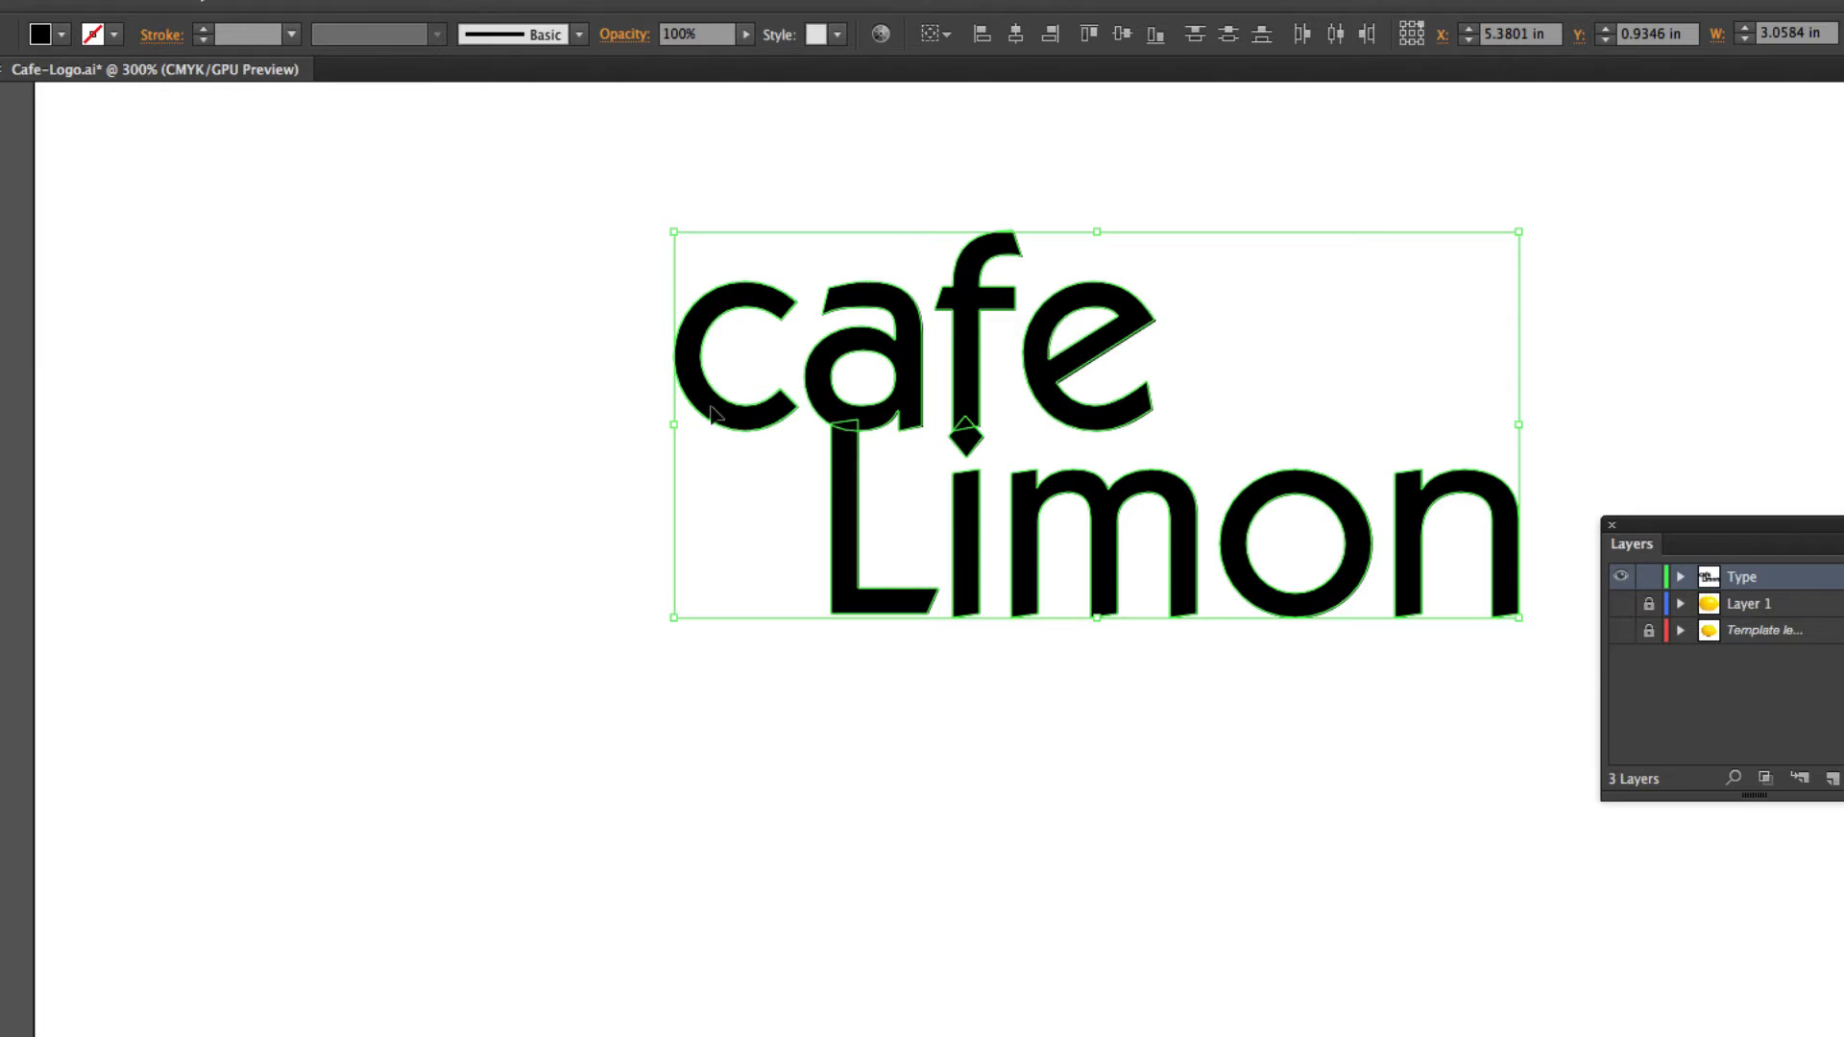
left_click(743, 434)
left_click(747, 433)
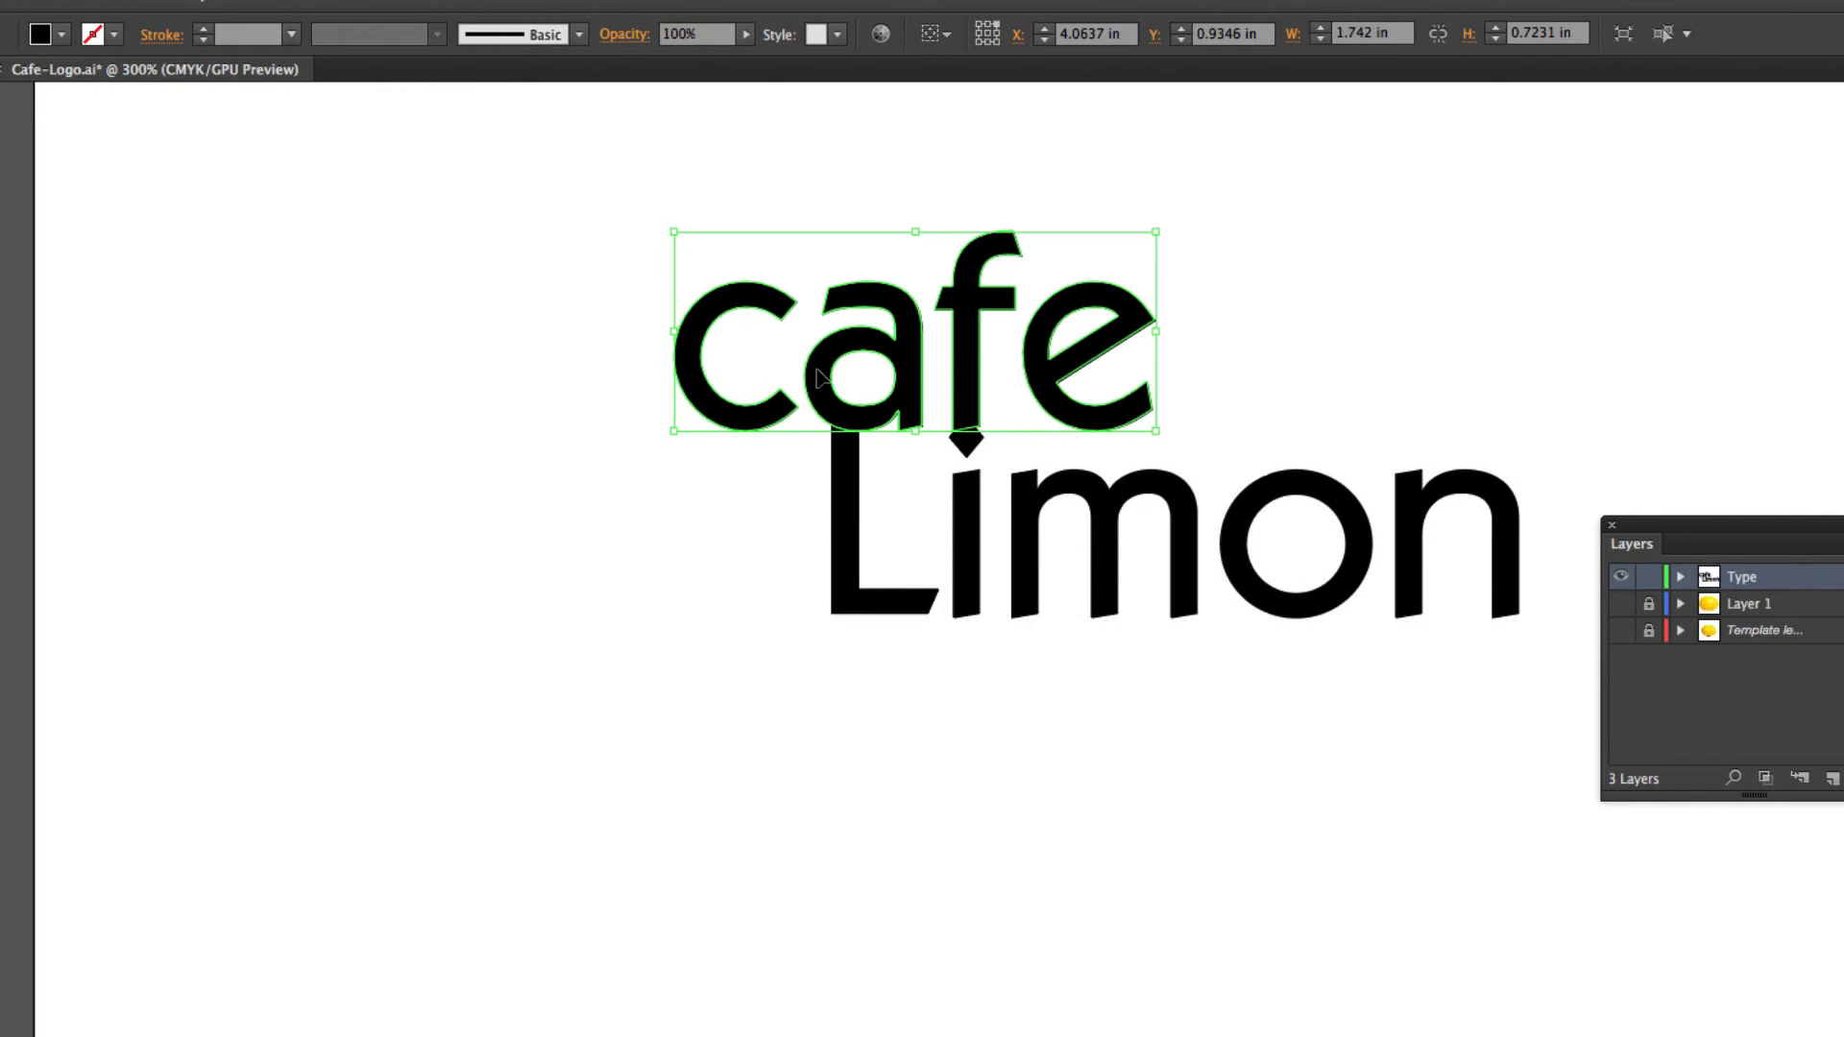
left_click(970, 509)
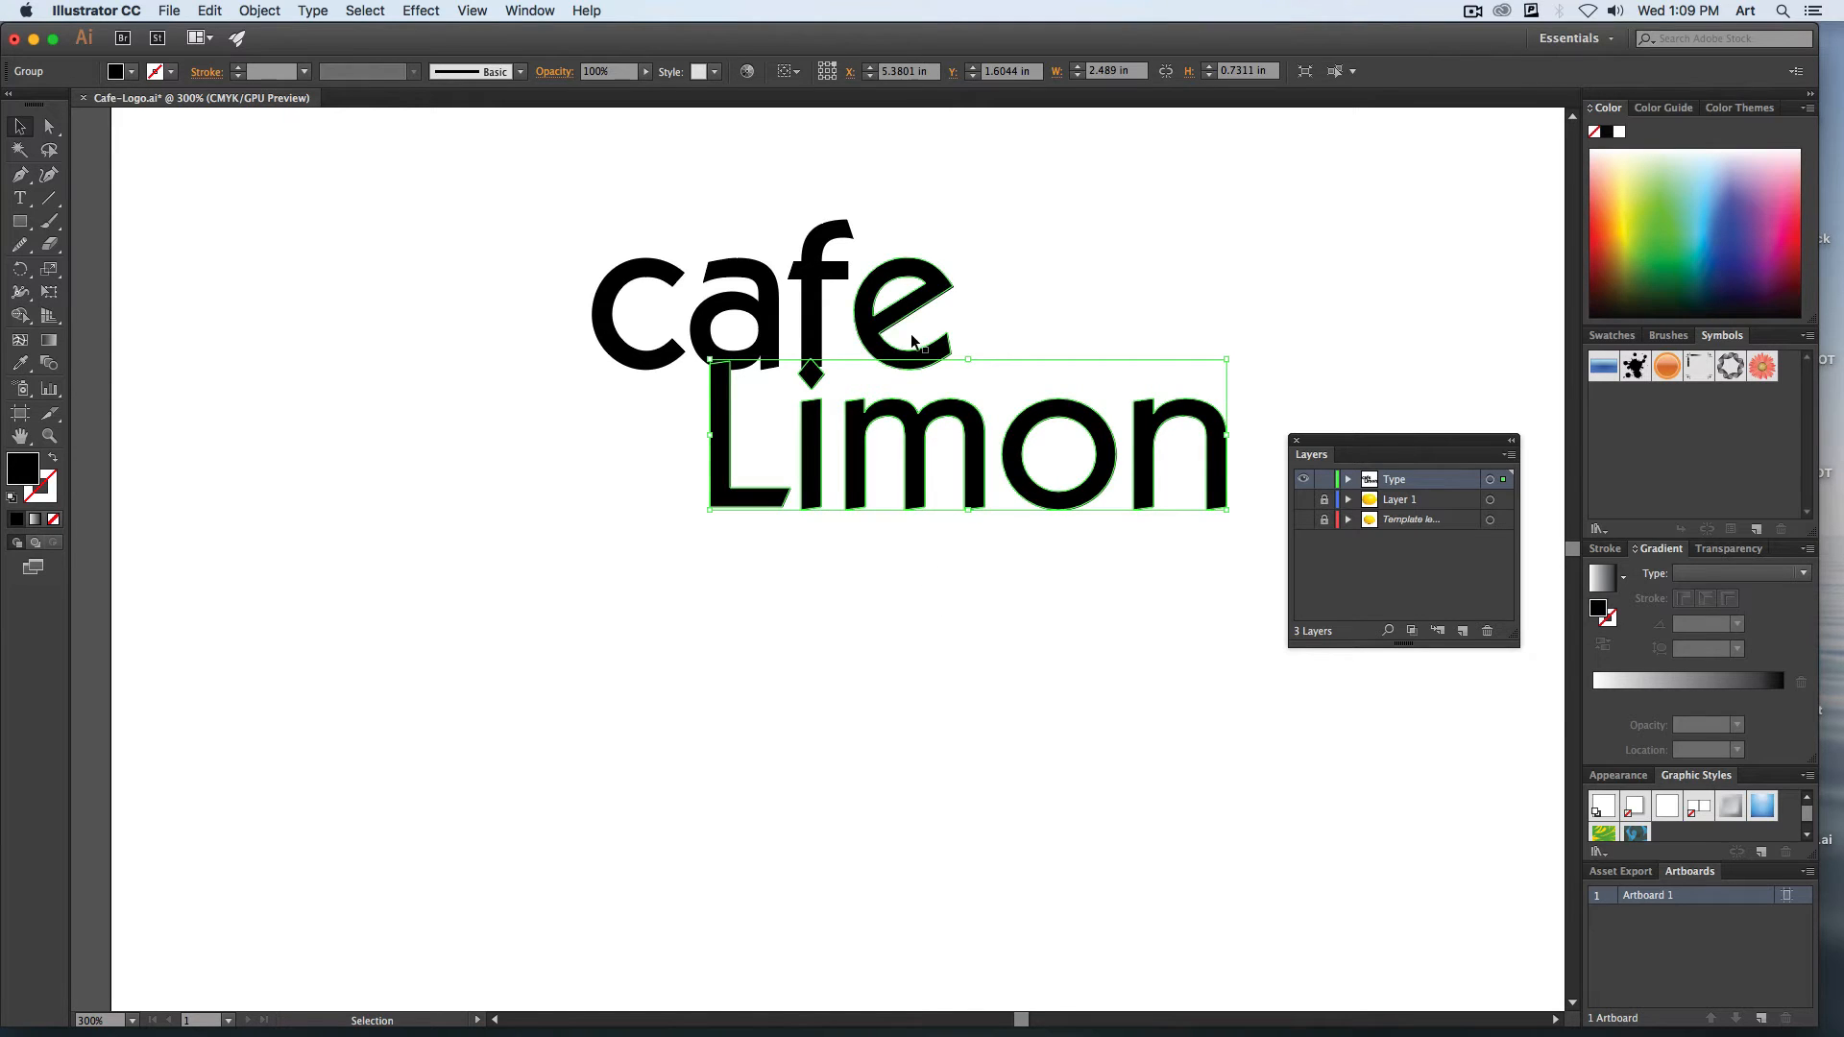
left_click(866, 309)
left_click(1122, 476)
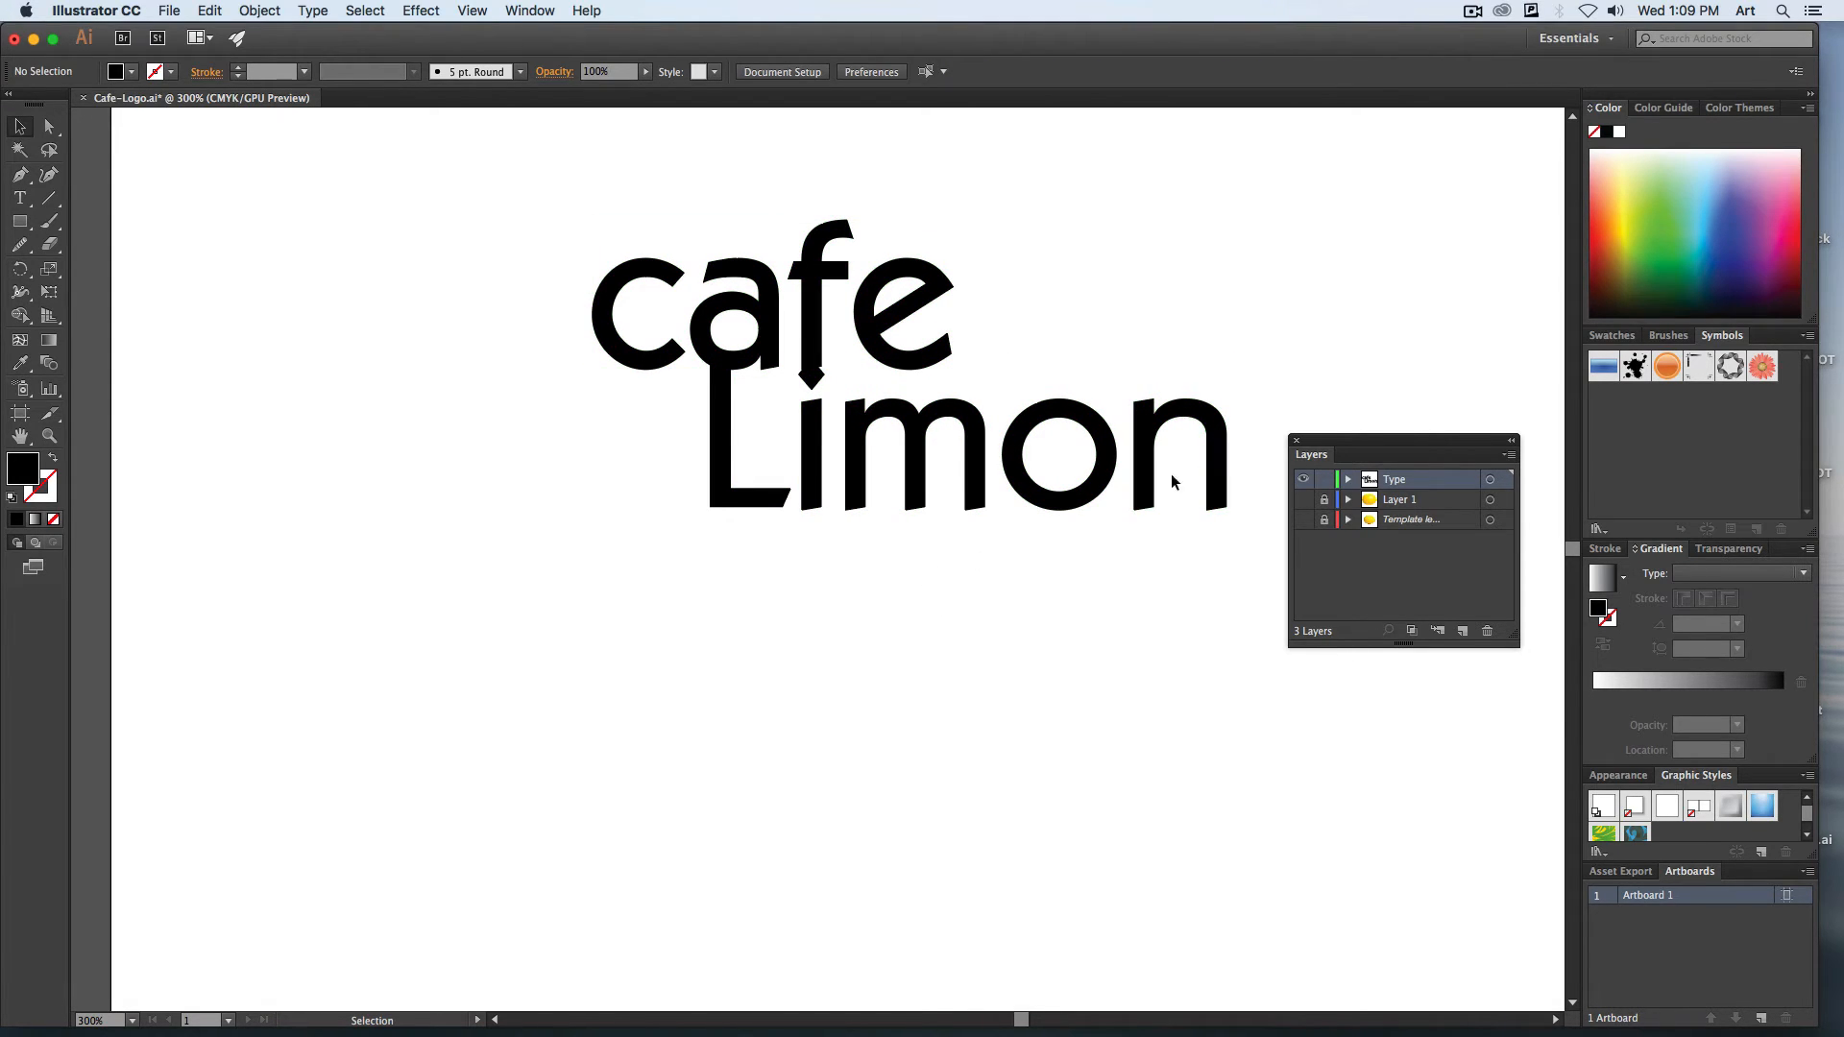
Expand the Type layer's outlined "Limon" group, select only its letter "n" and nudge it slightly closer to the "o".
key("super+plus")
key("super+plus")
left_click_drag(1160, 435, 752, 652)
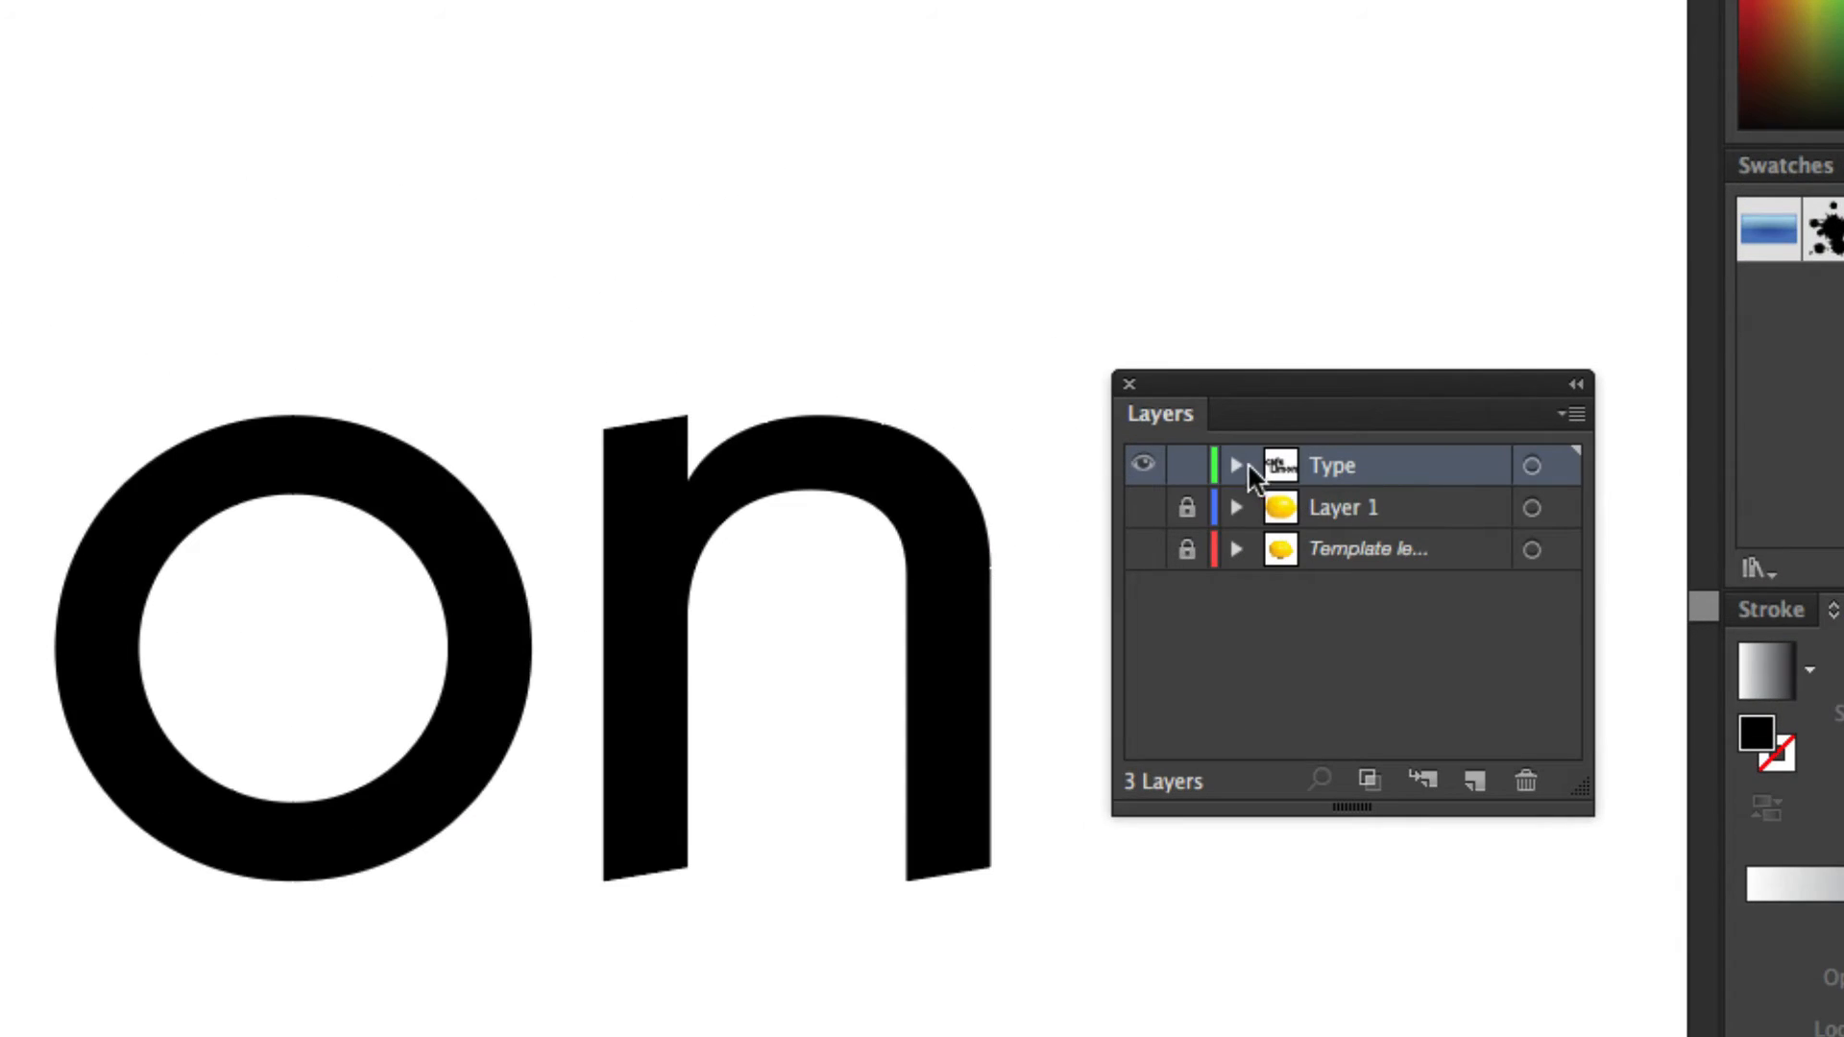
left_click(1236, 464)
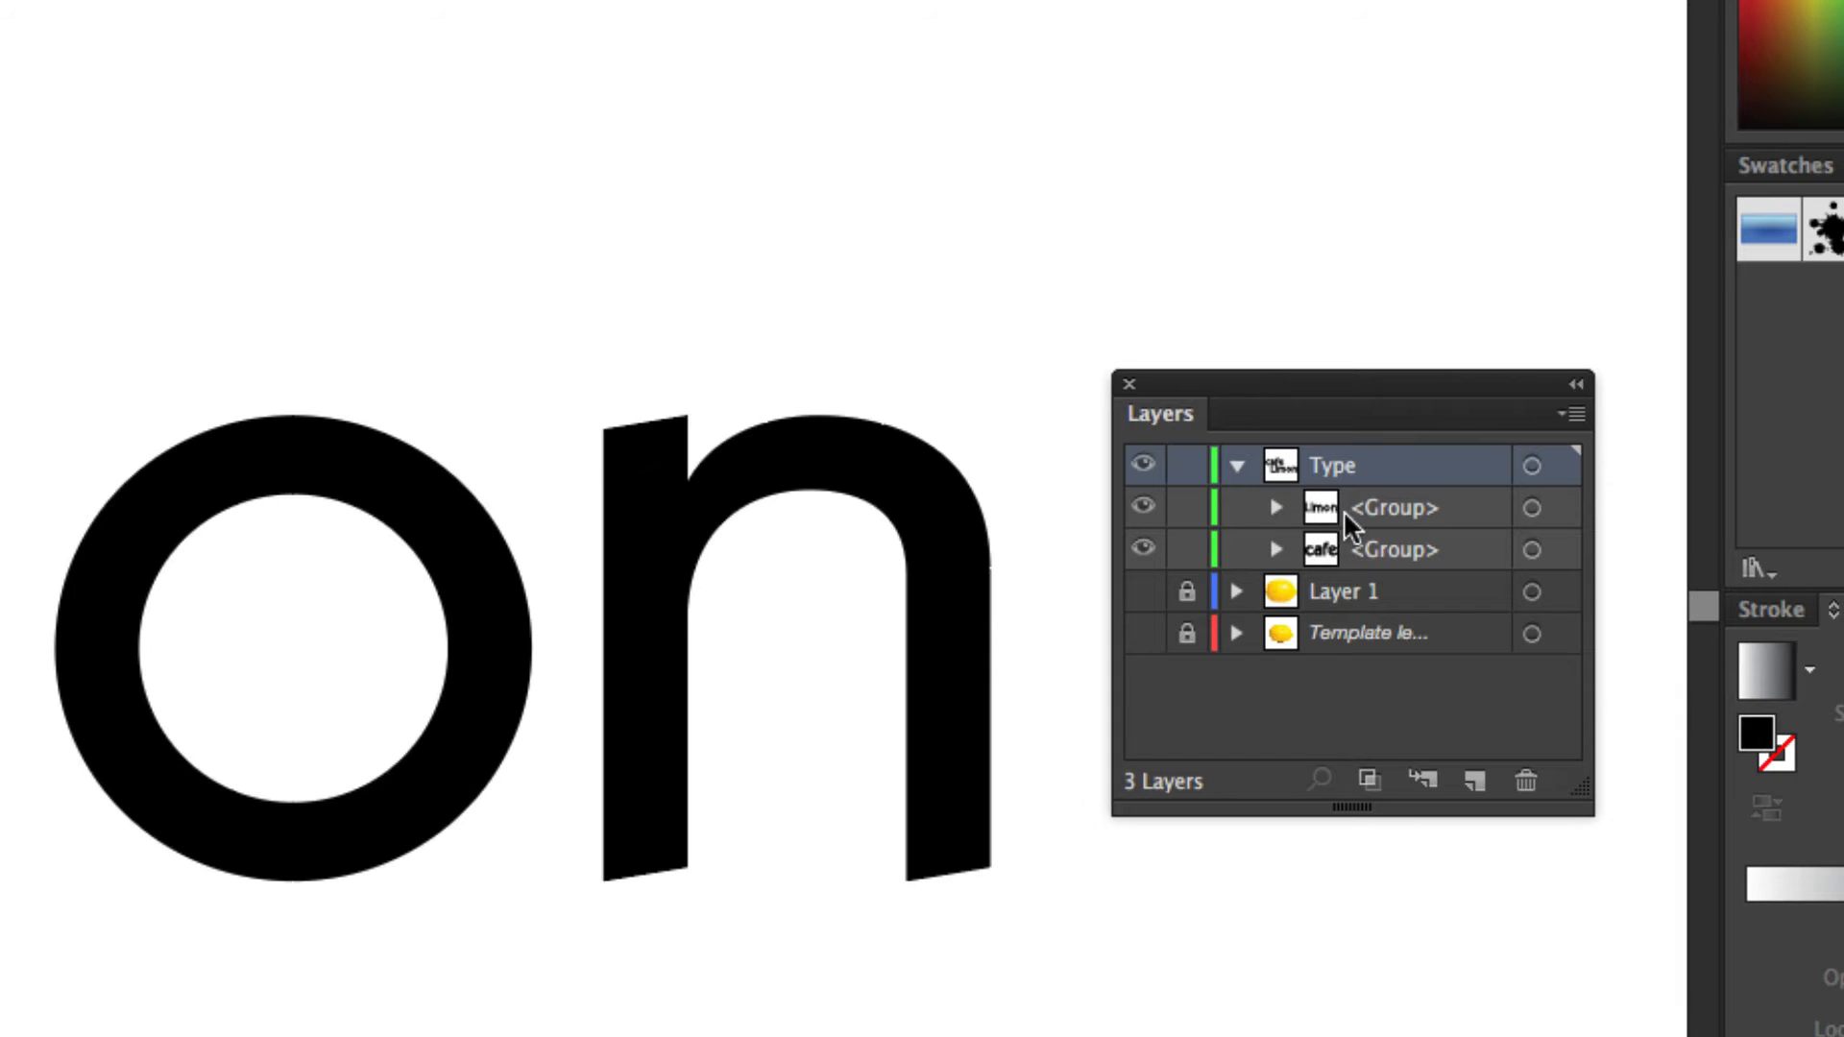
left_click(1276, 508)
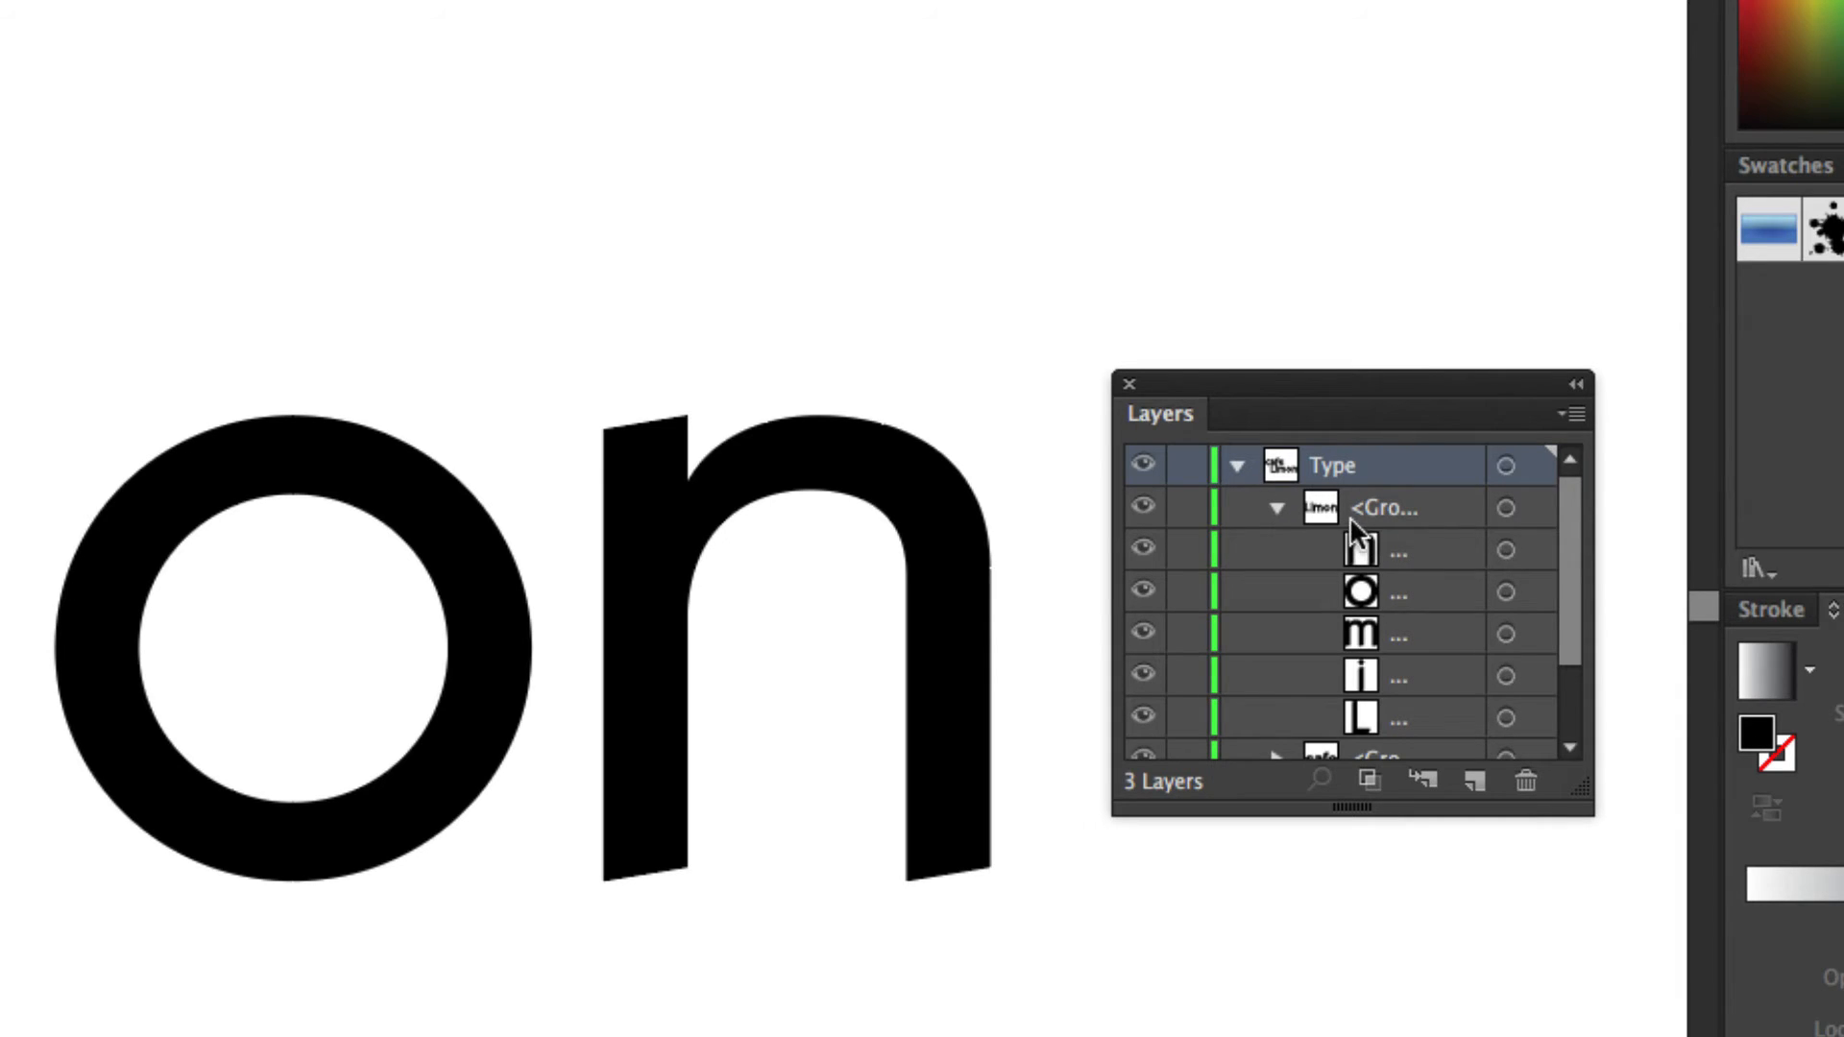
left_click(1505, 551)
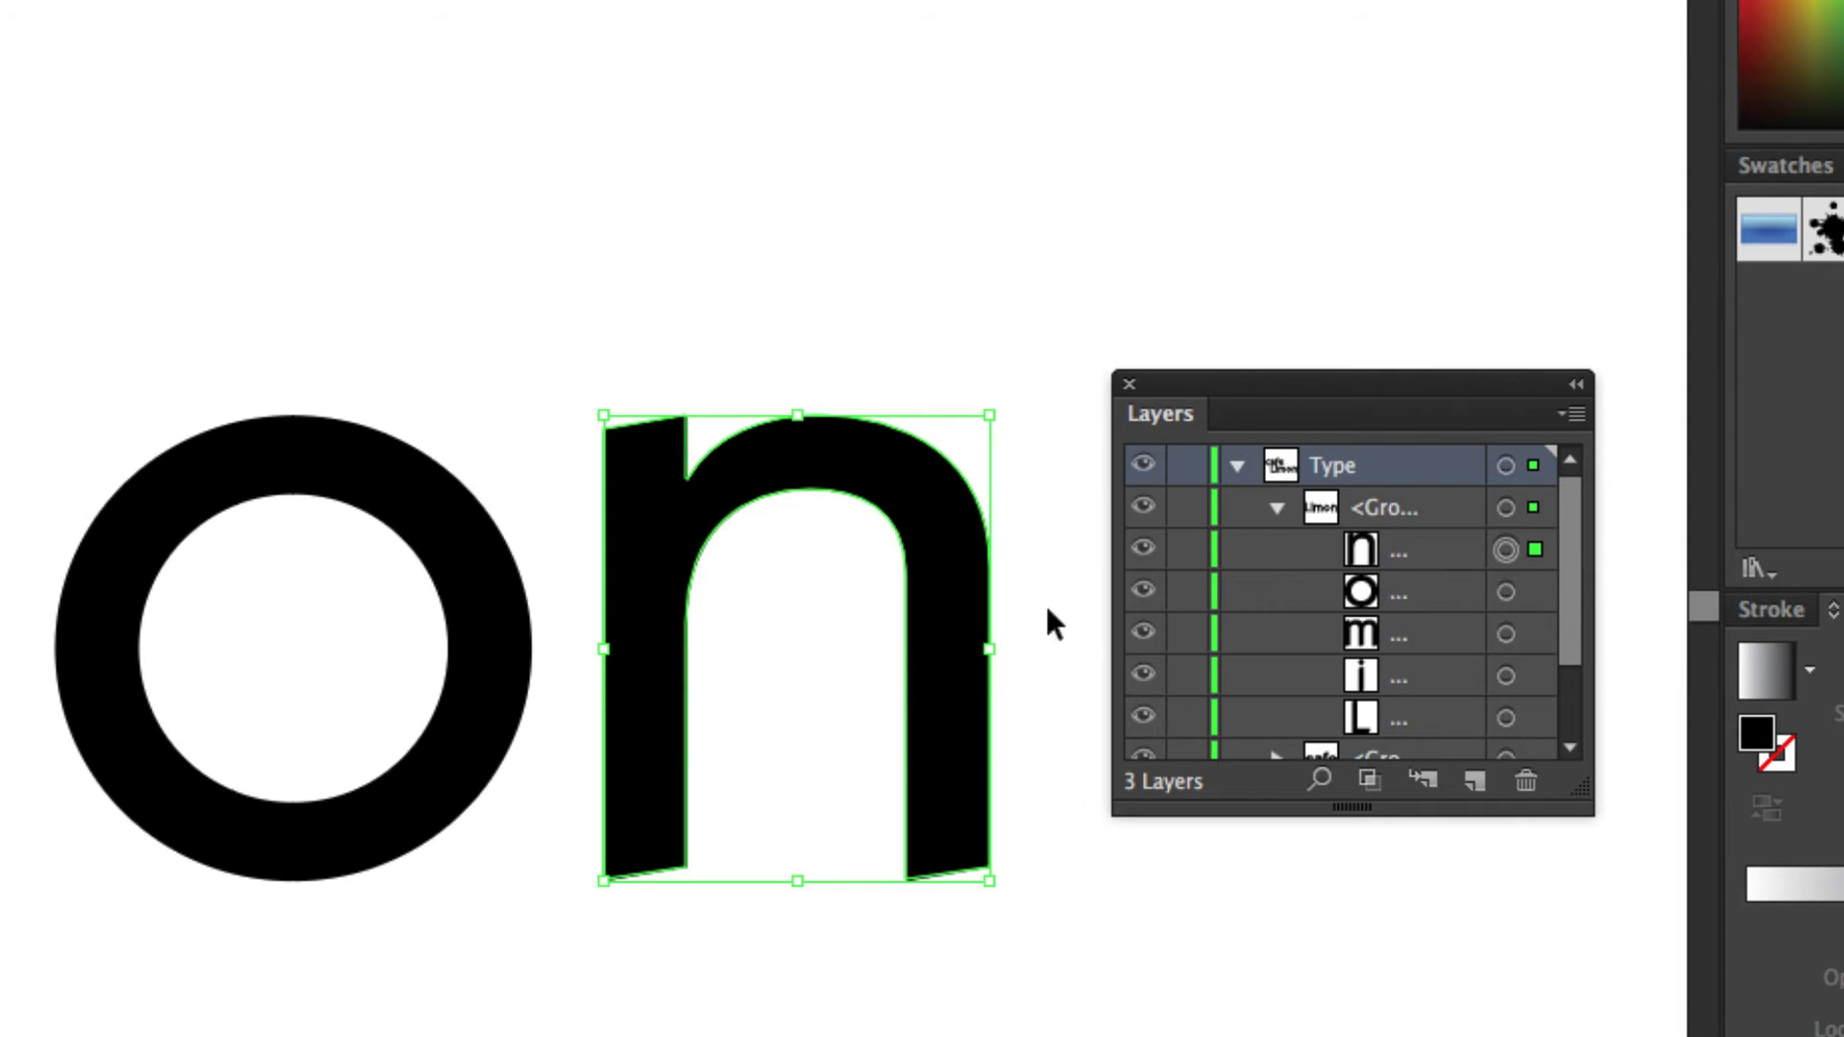
key("Left")
key("Left")
key("Left")
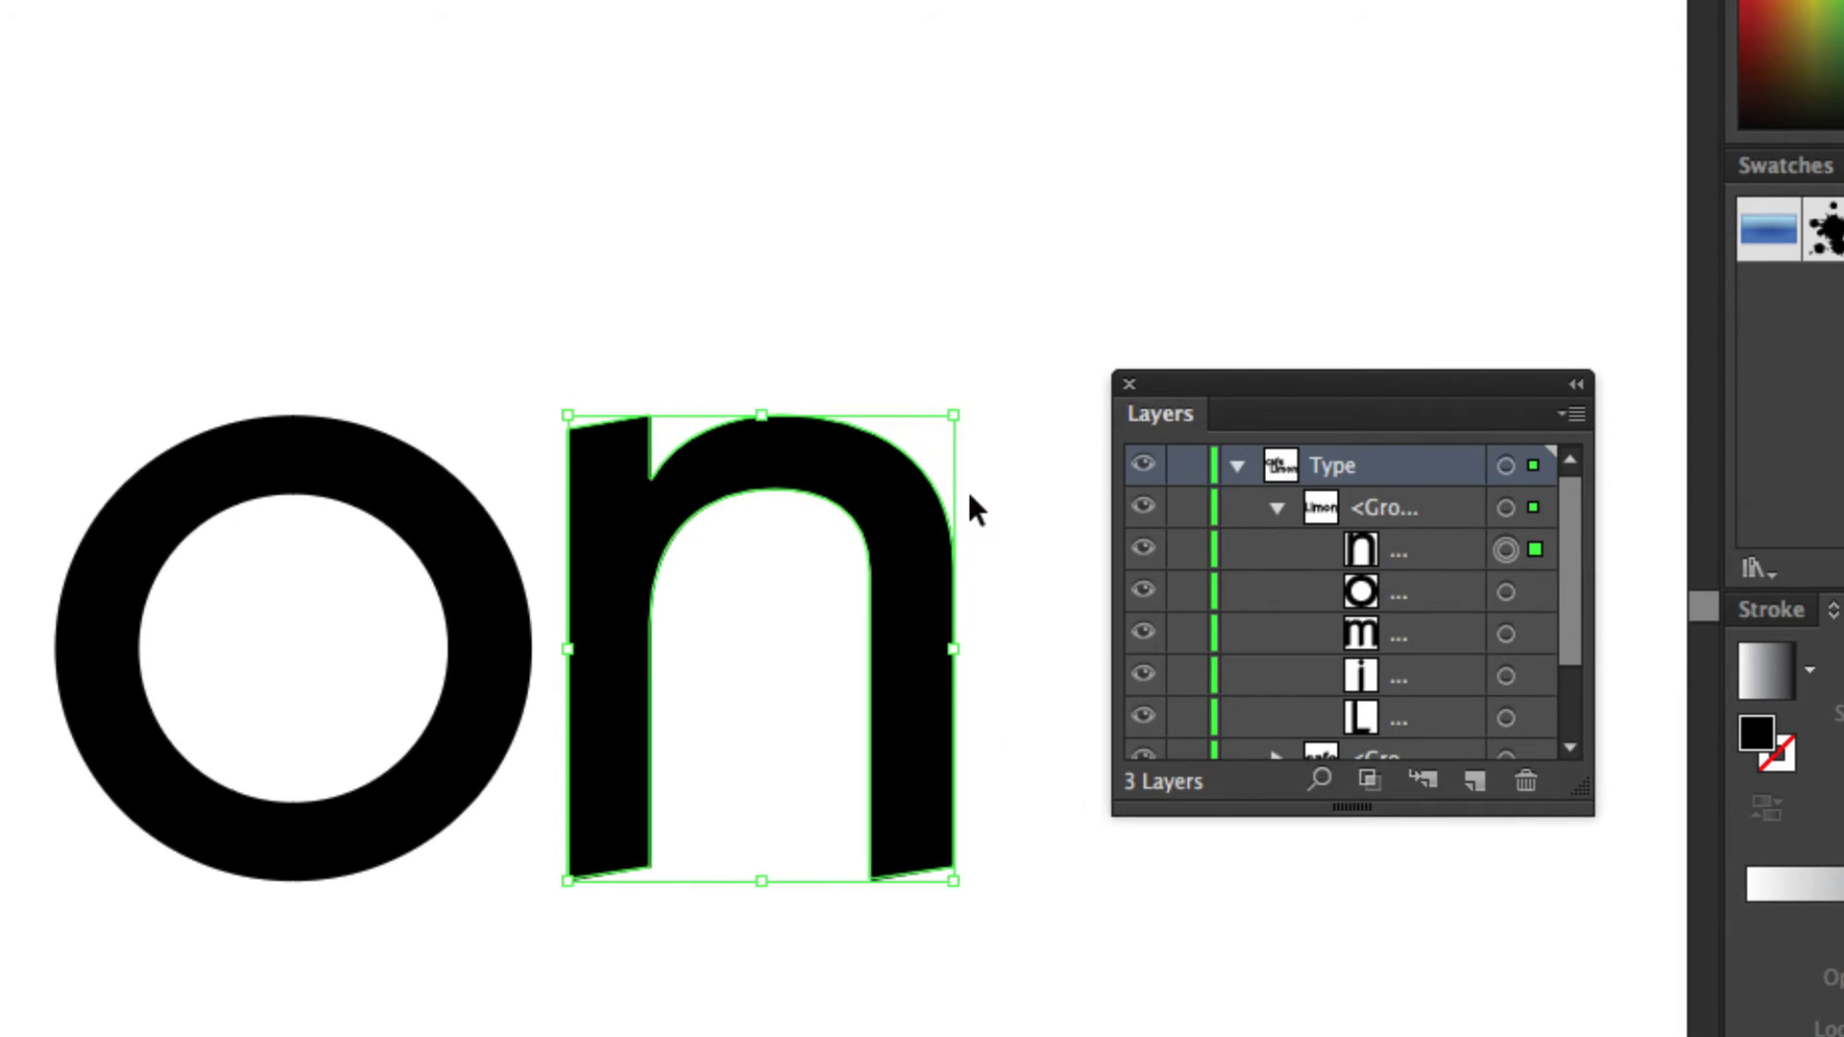
left_click_drag(634, 543, 653, 548)
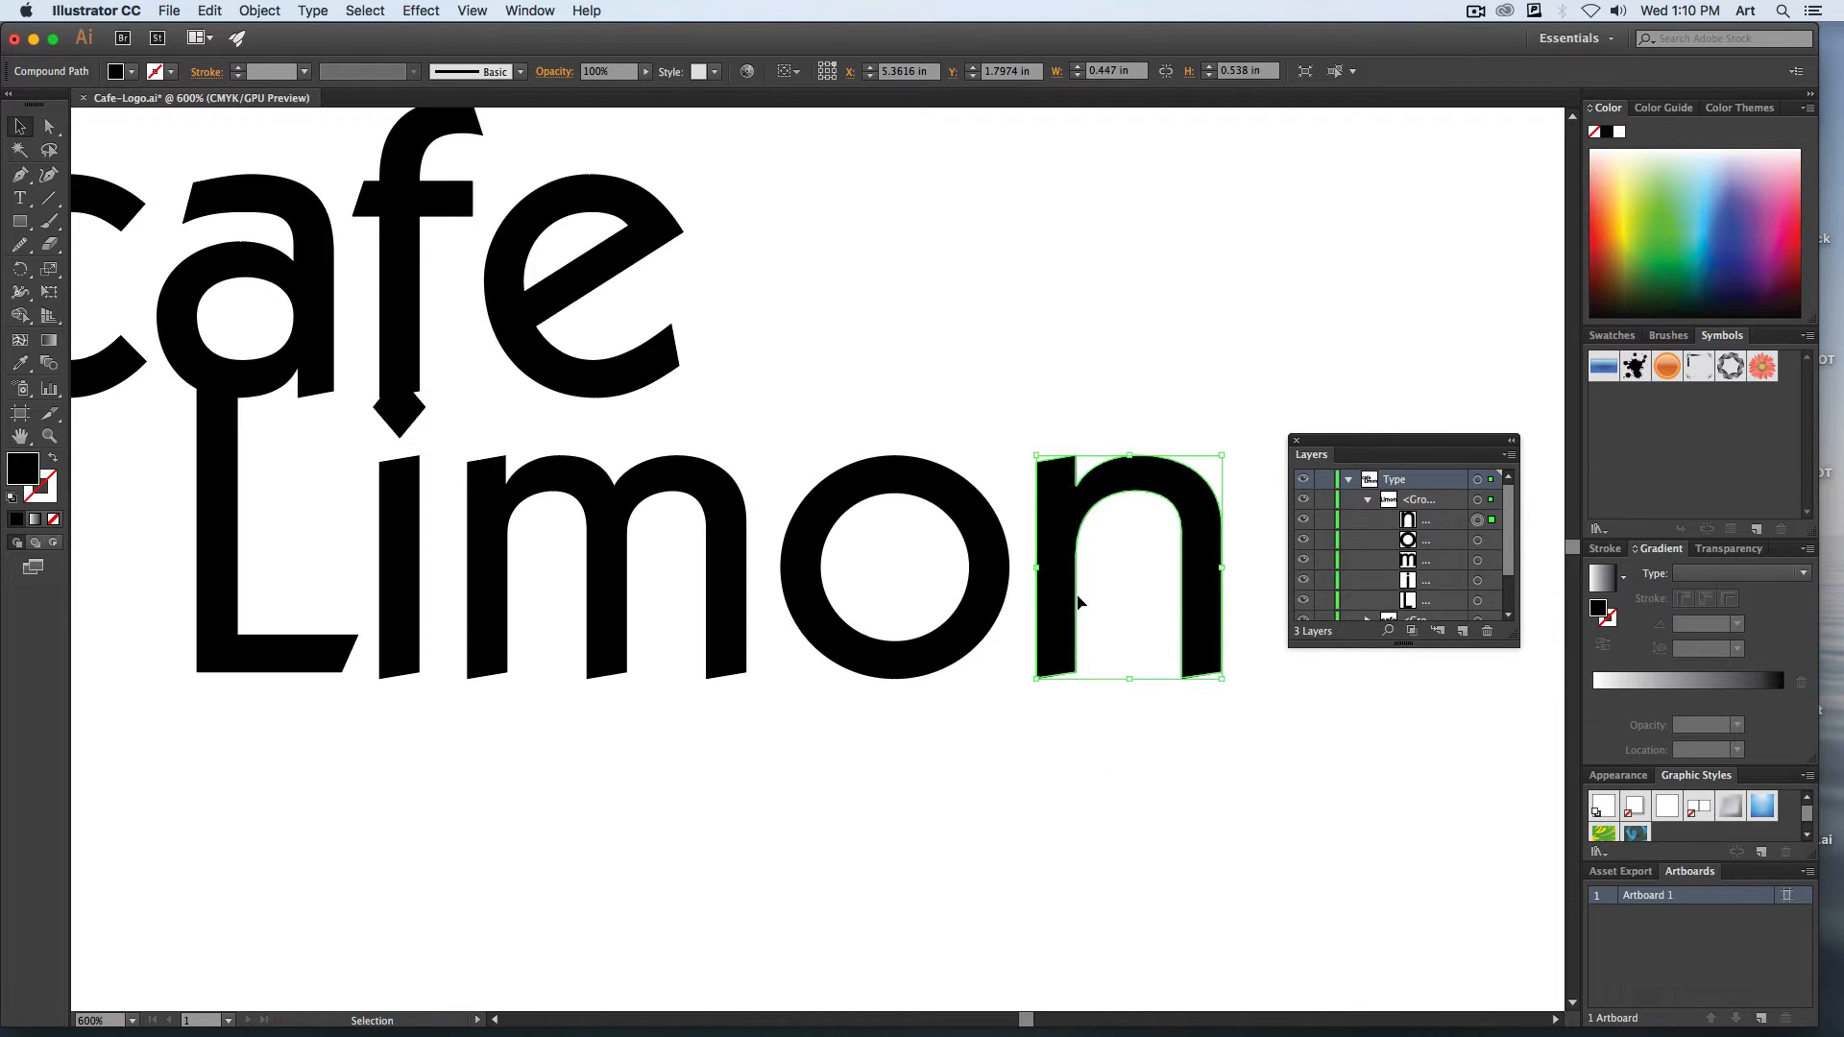
left_click(1479, 581, "shift")
left_click_drag(724, 535, 708, 536)
key("super+z")
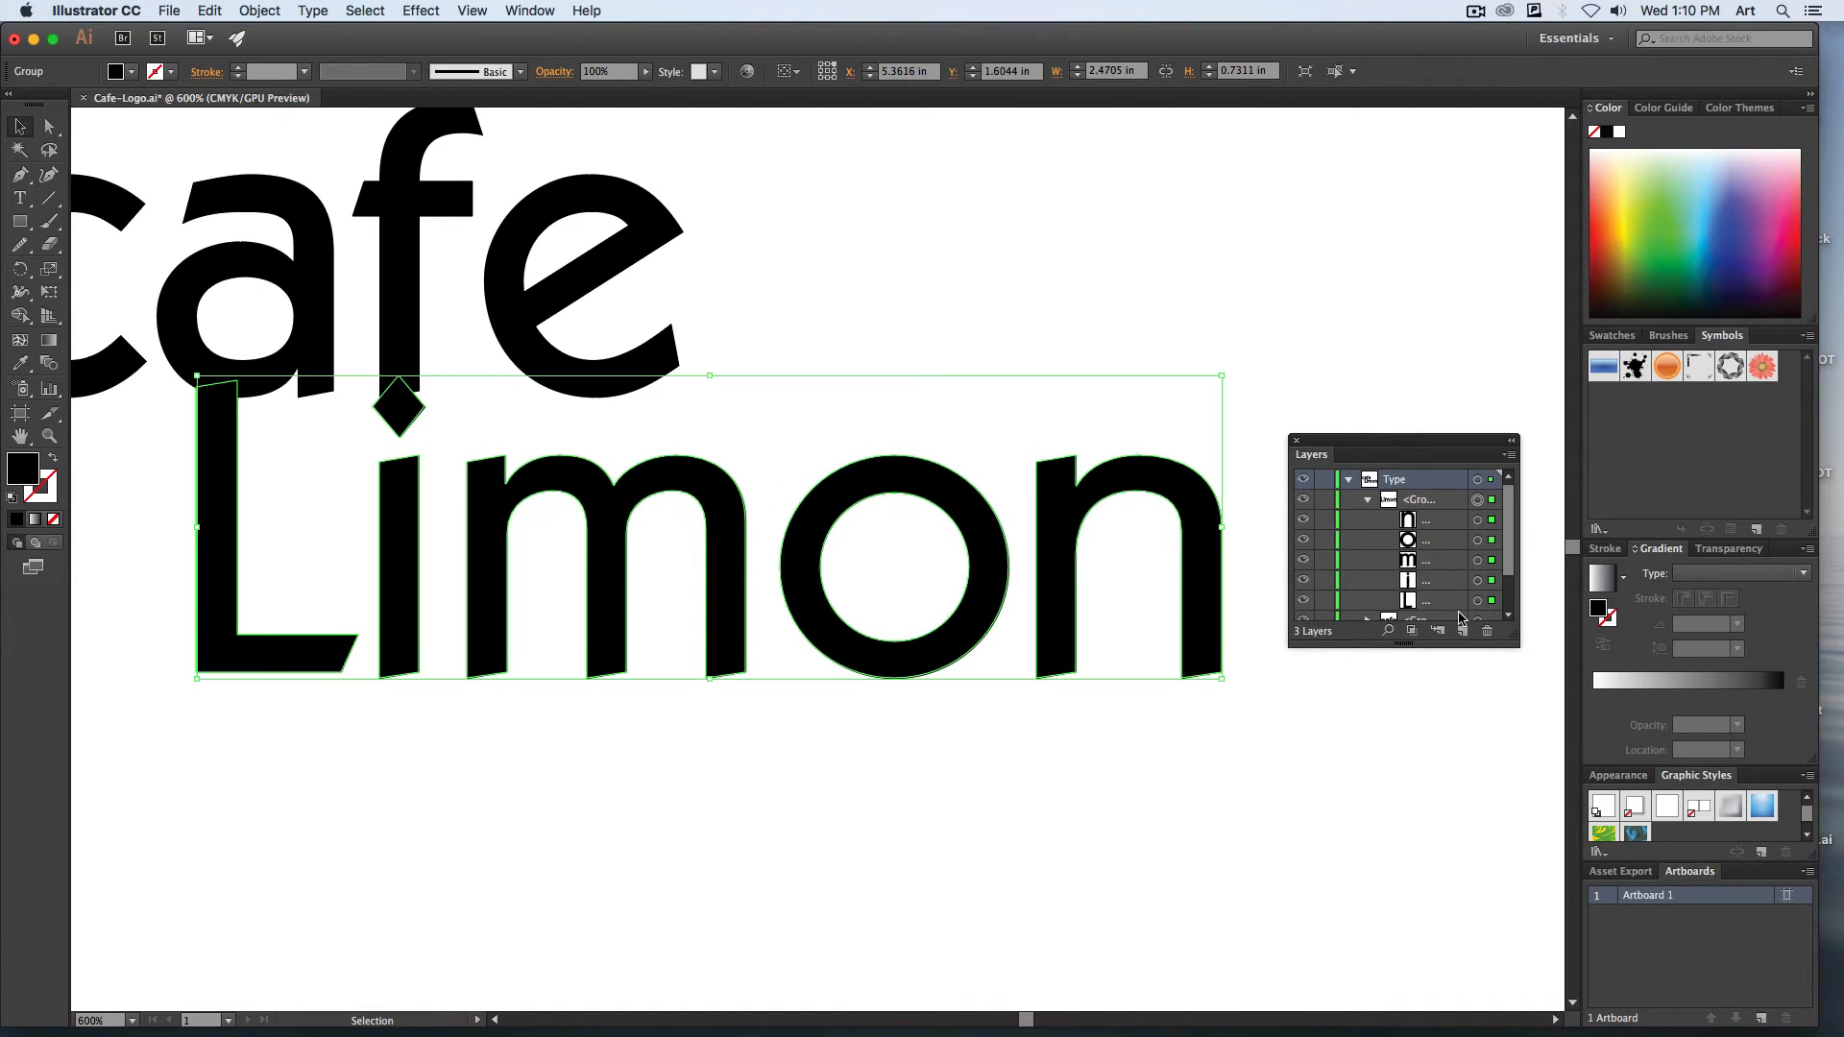
left_click(1478, 601)
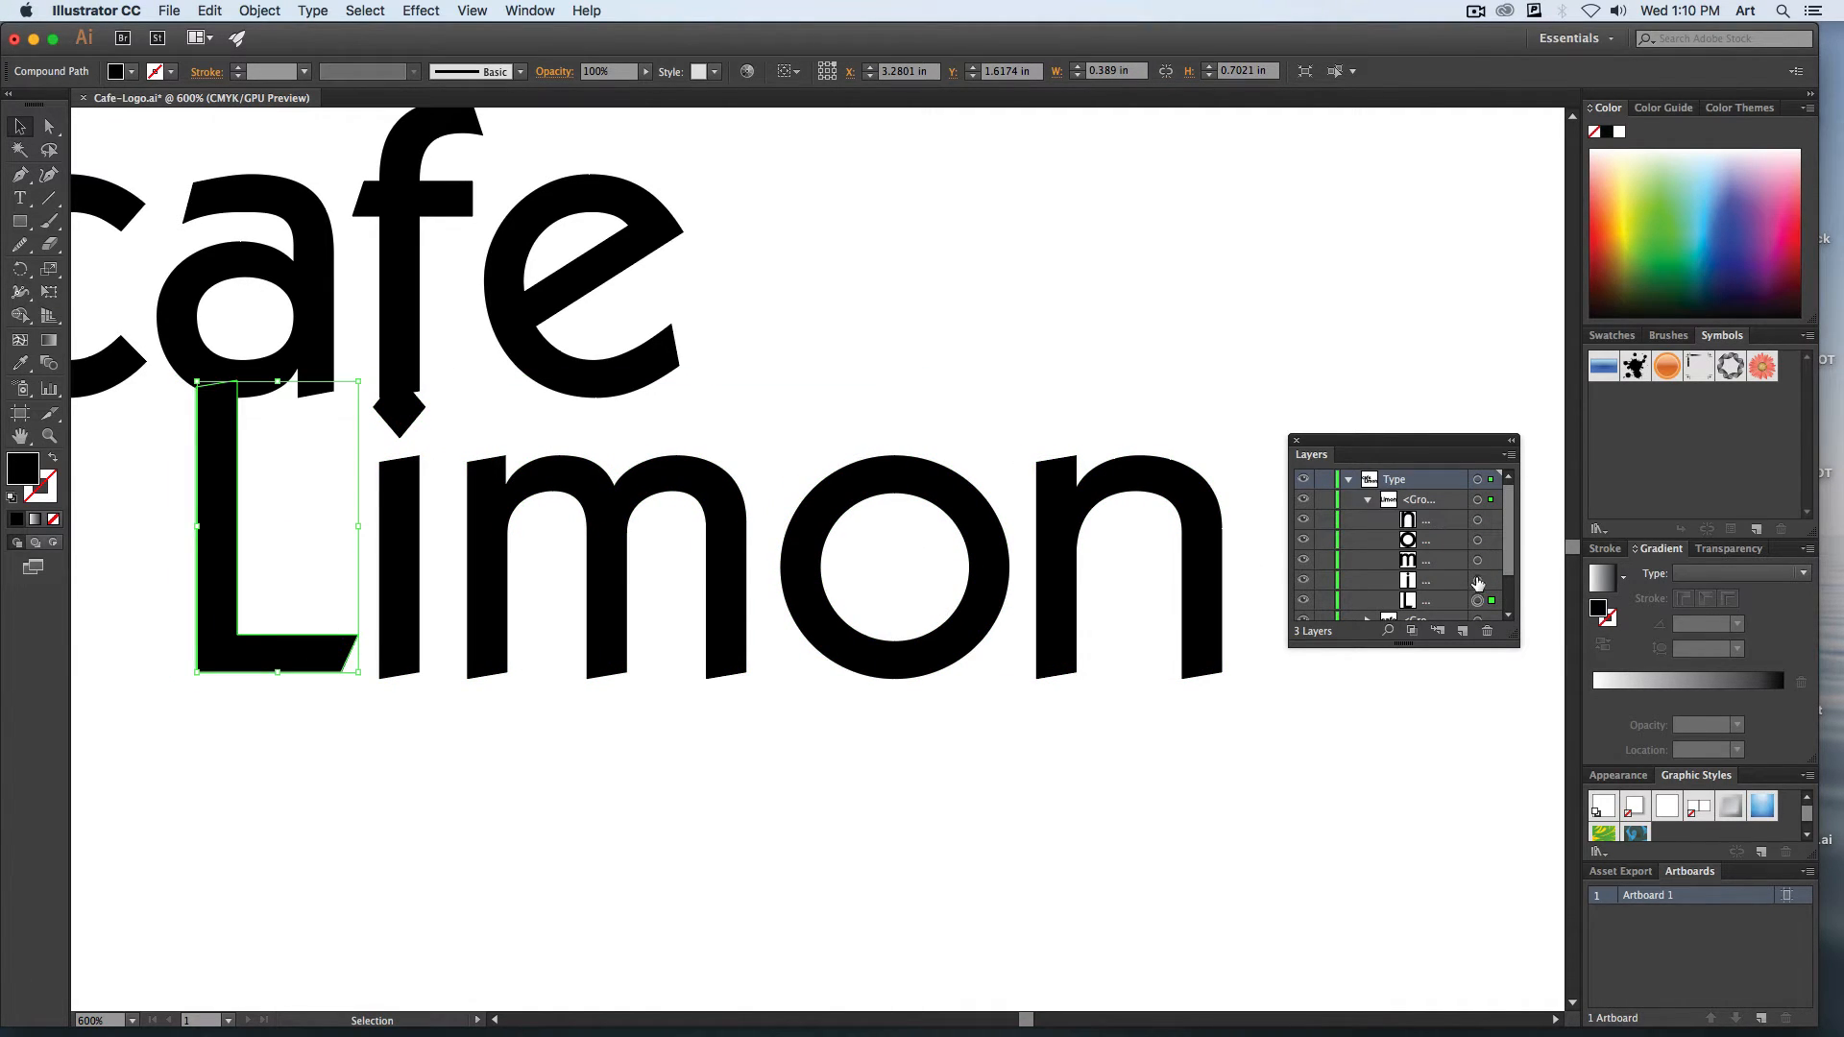
left_click(1478, 581, "shift")
left_click(1478, 562, "shift")
left_click(1478, 581)
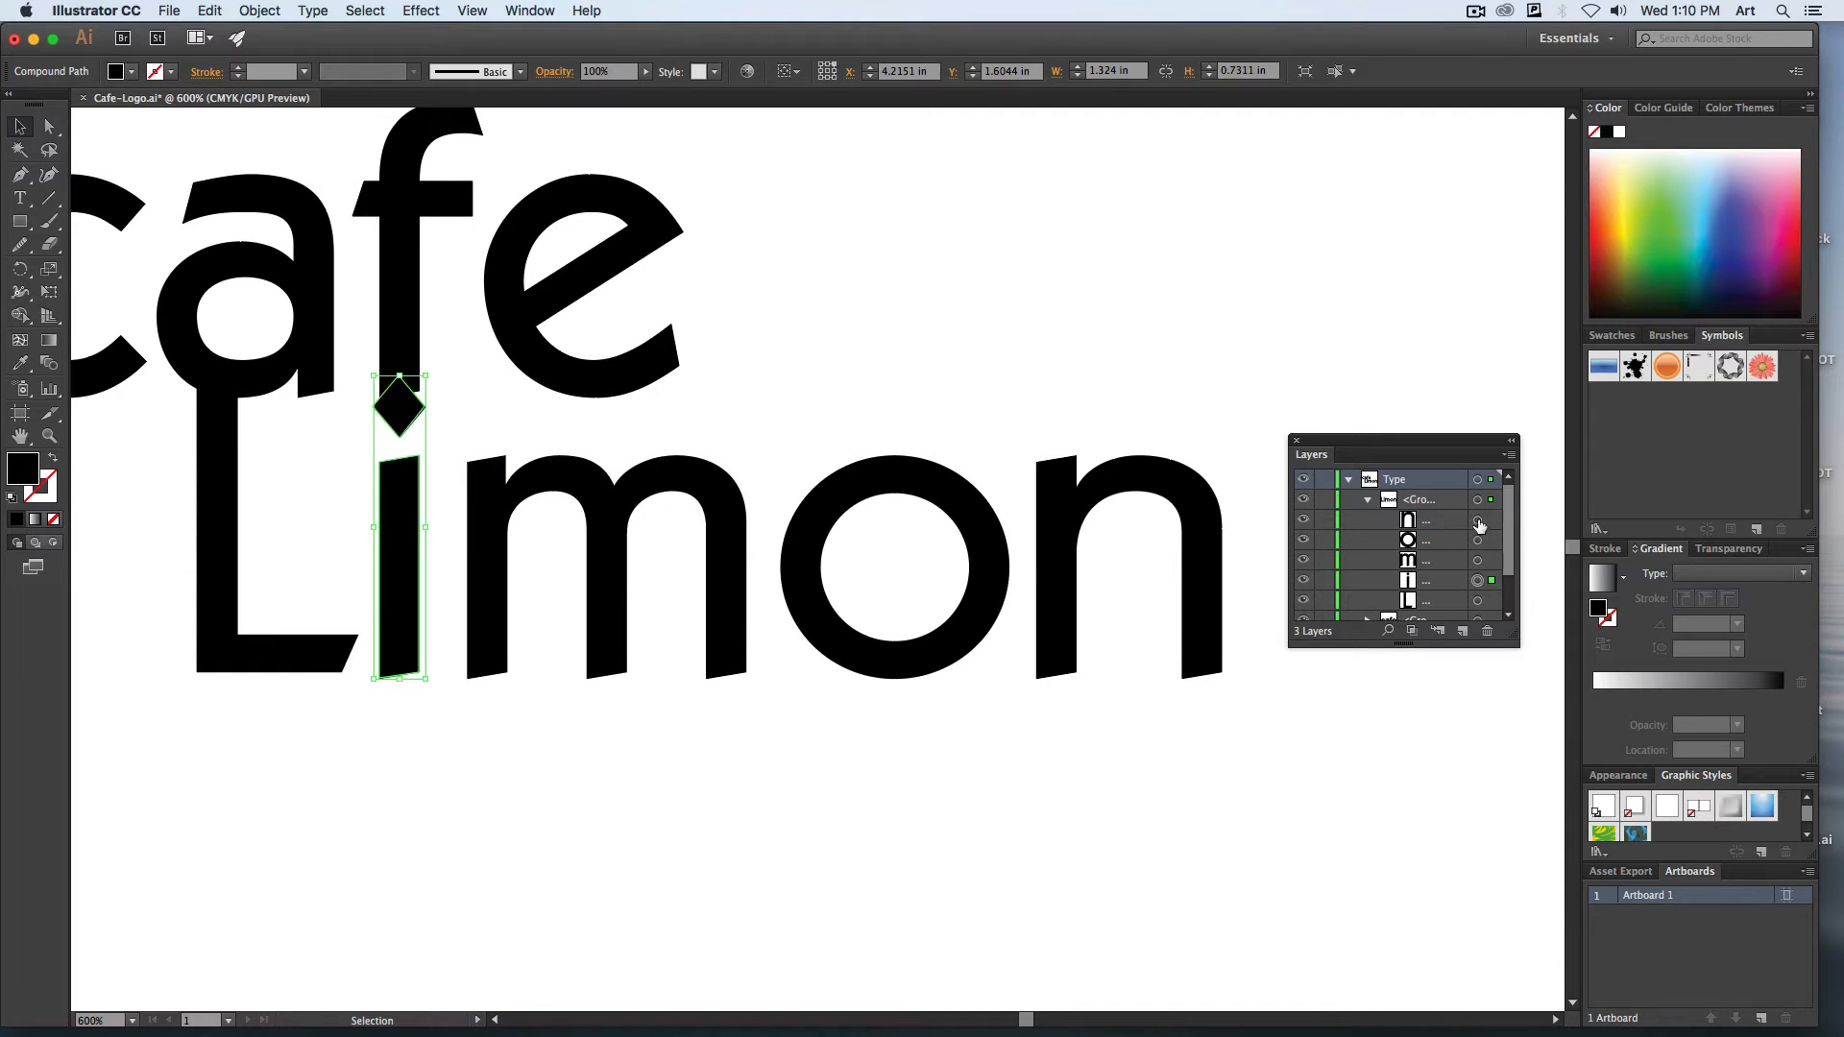
left_click(1479, 520)
left_click(1478, 581, "shift")
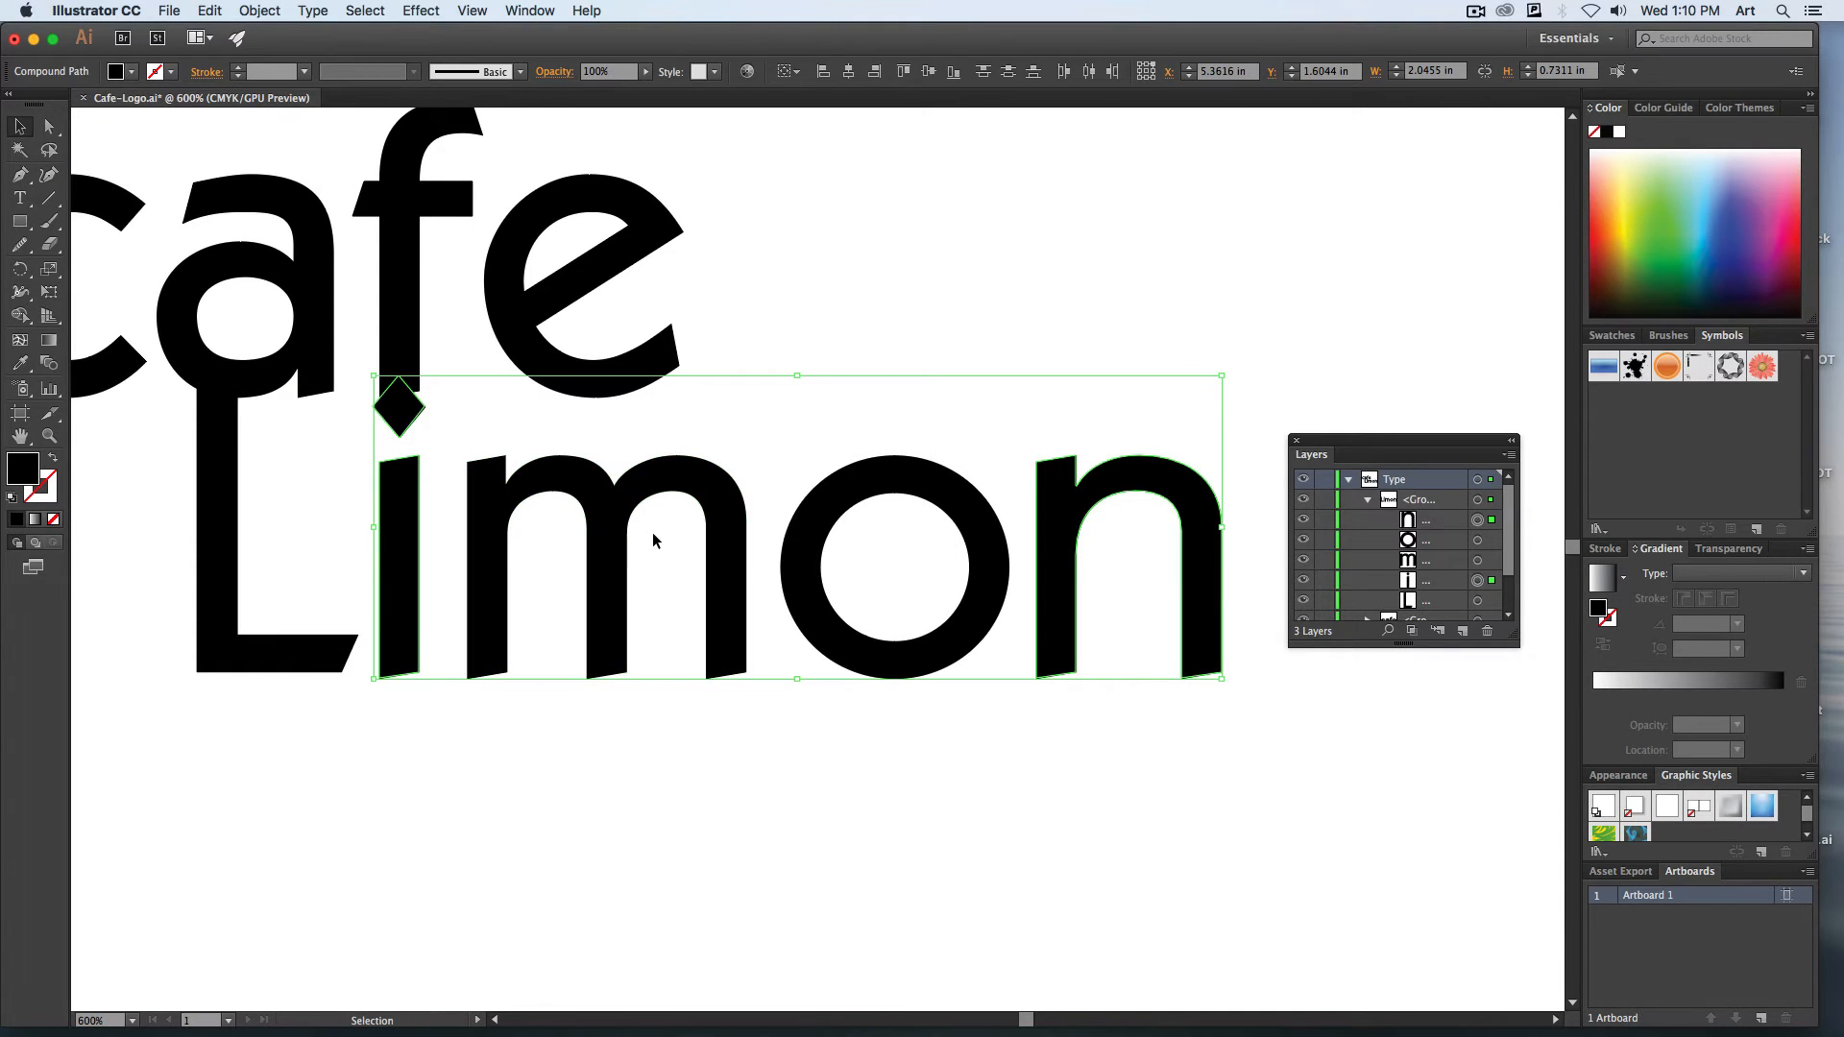
left_click_drag(722, 535, 707, 535)
key("super+z")
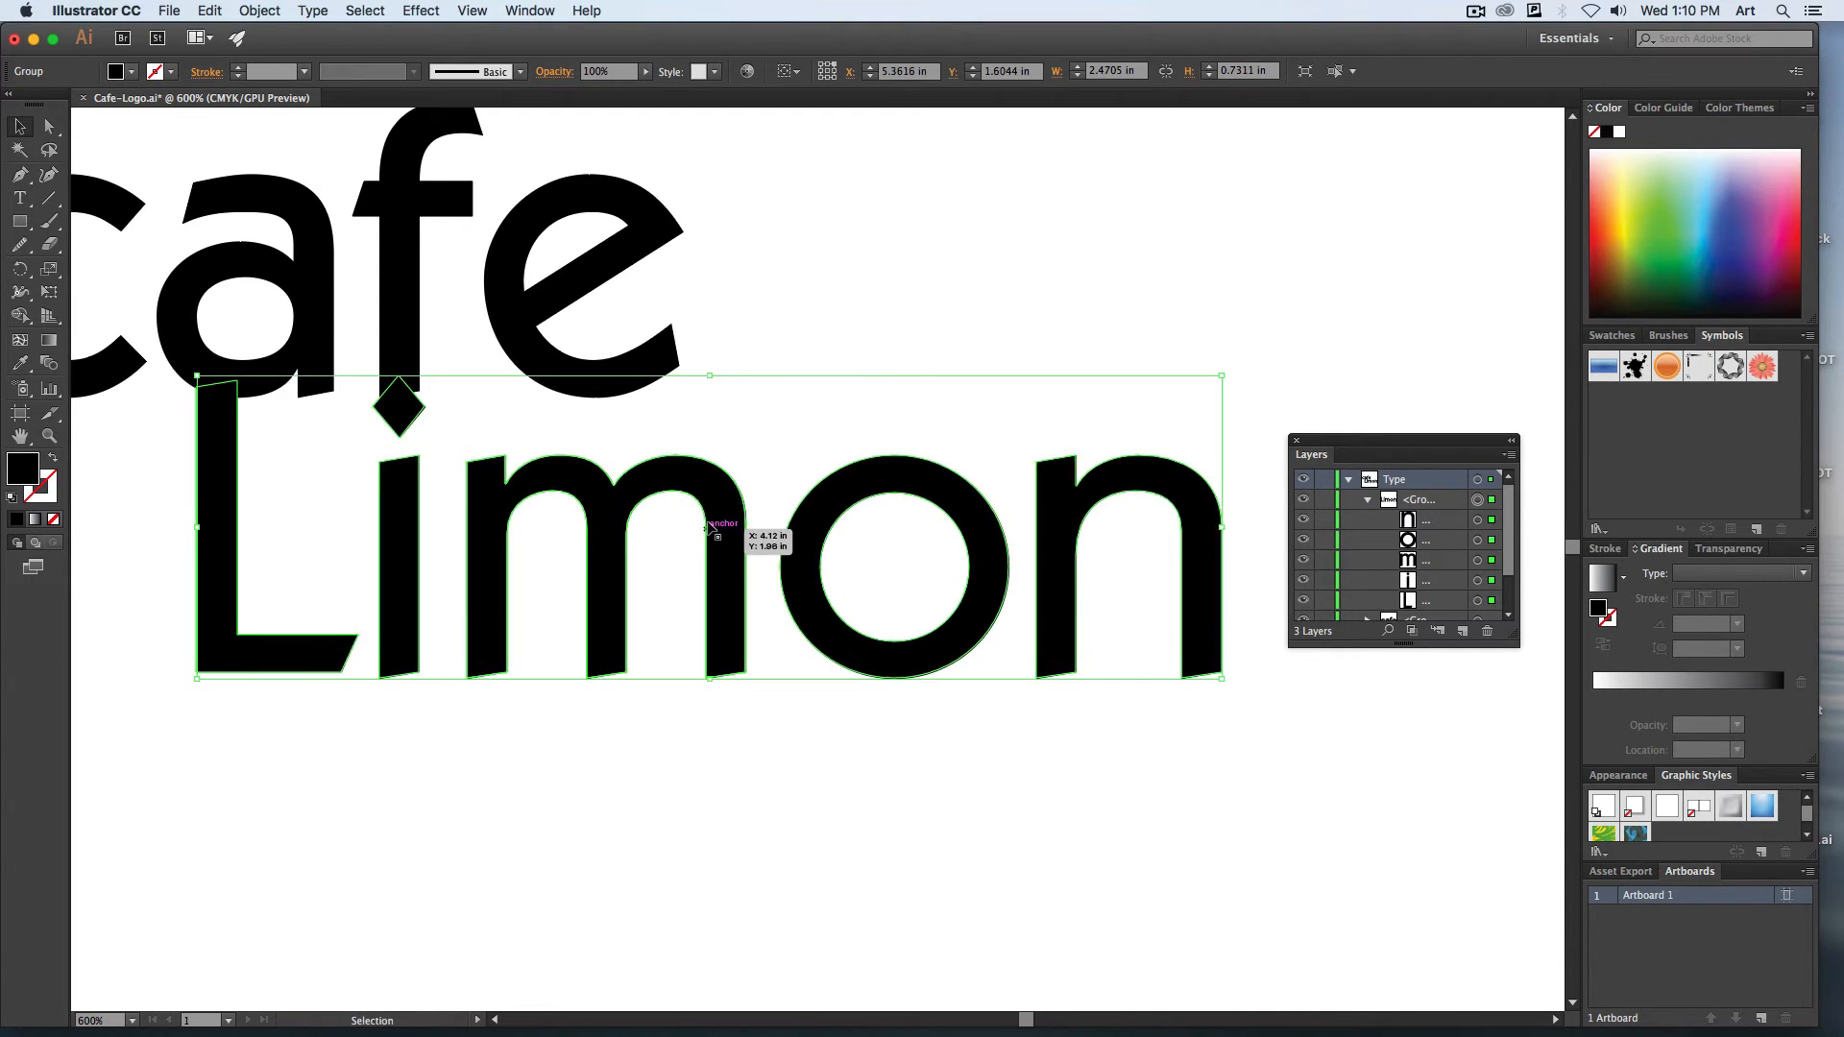
scroll(708, 577, "down", 1)
left_click(702, 713)
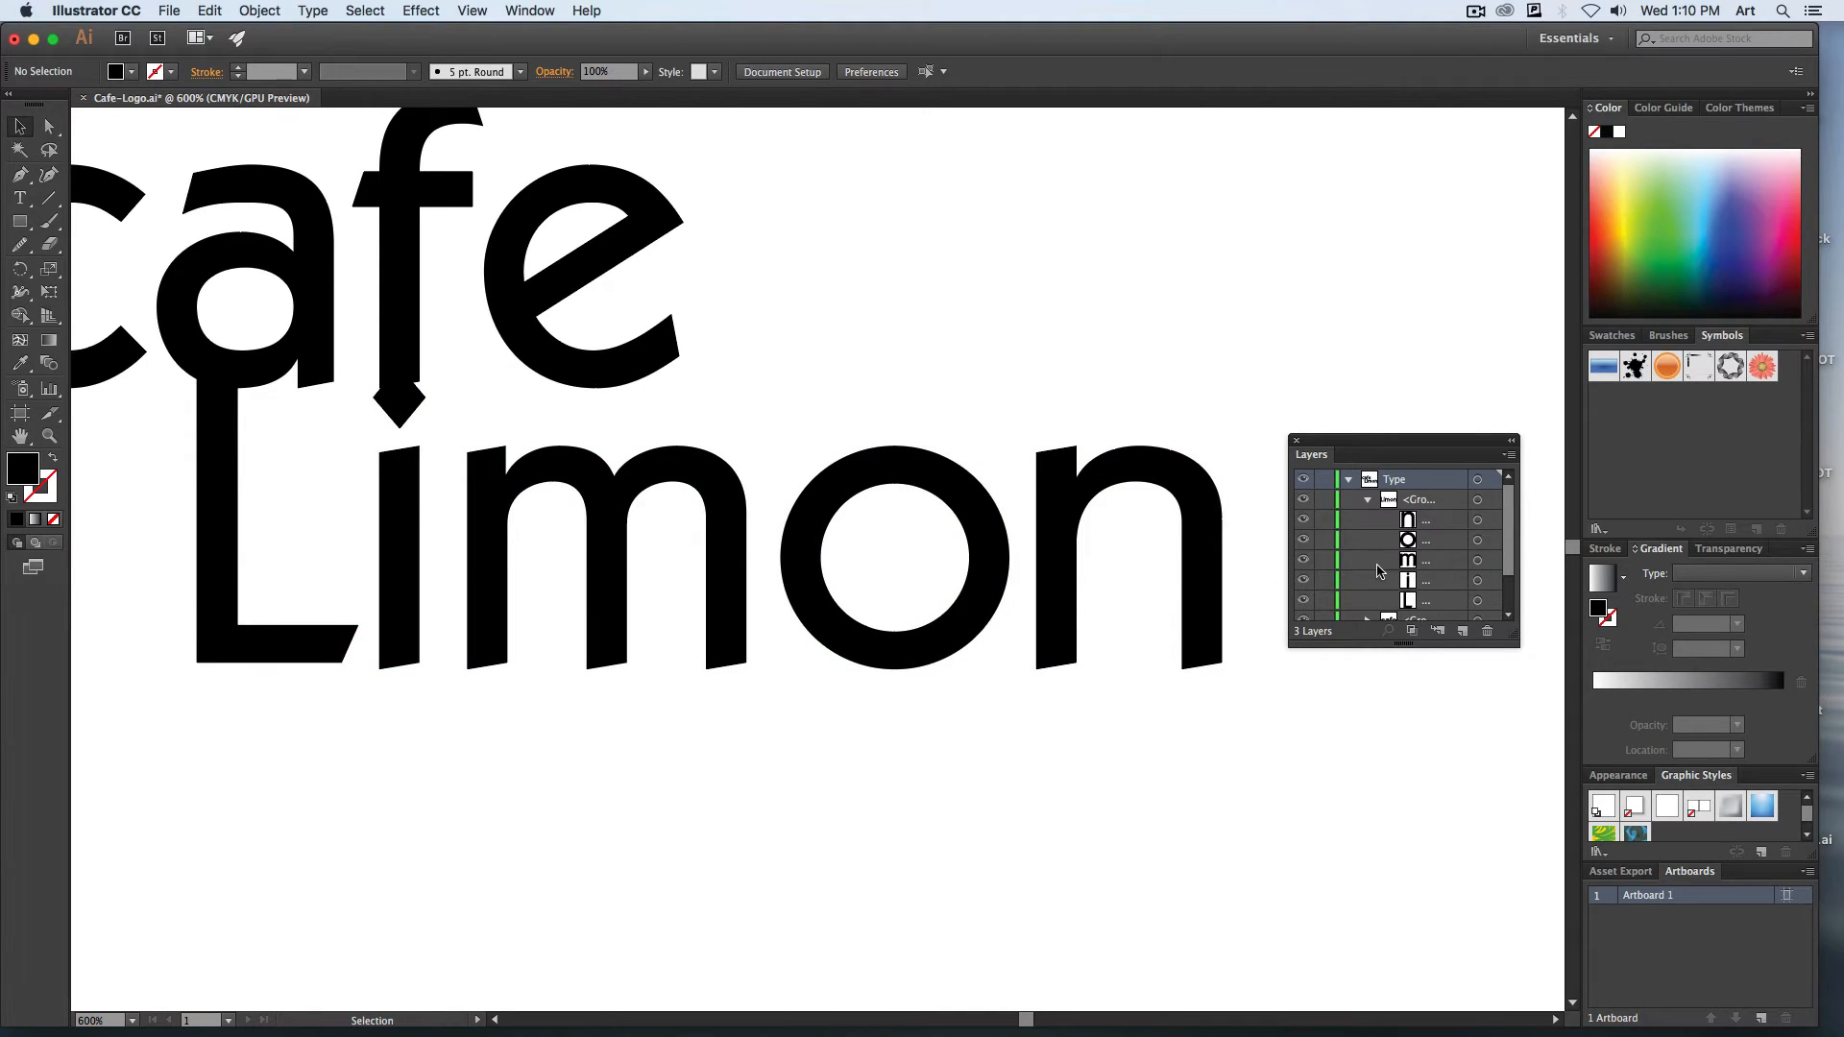
Move the "L" of "Limon" down and right to about X 3.53 in, Y 1.80 in, aligning its top with the "i" stem.
scroll(864, 576, "left", 2)
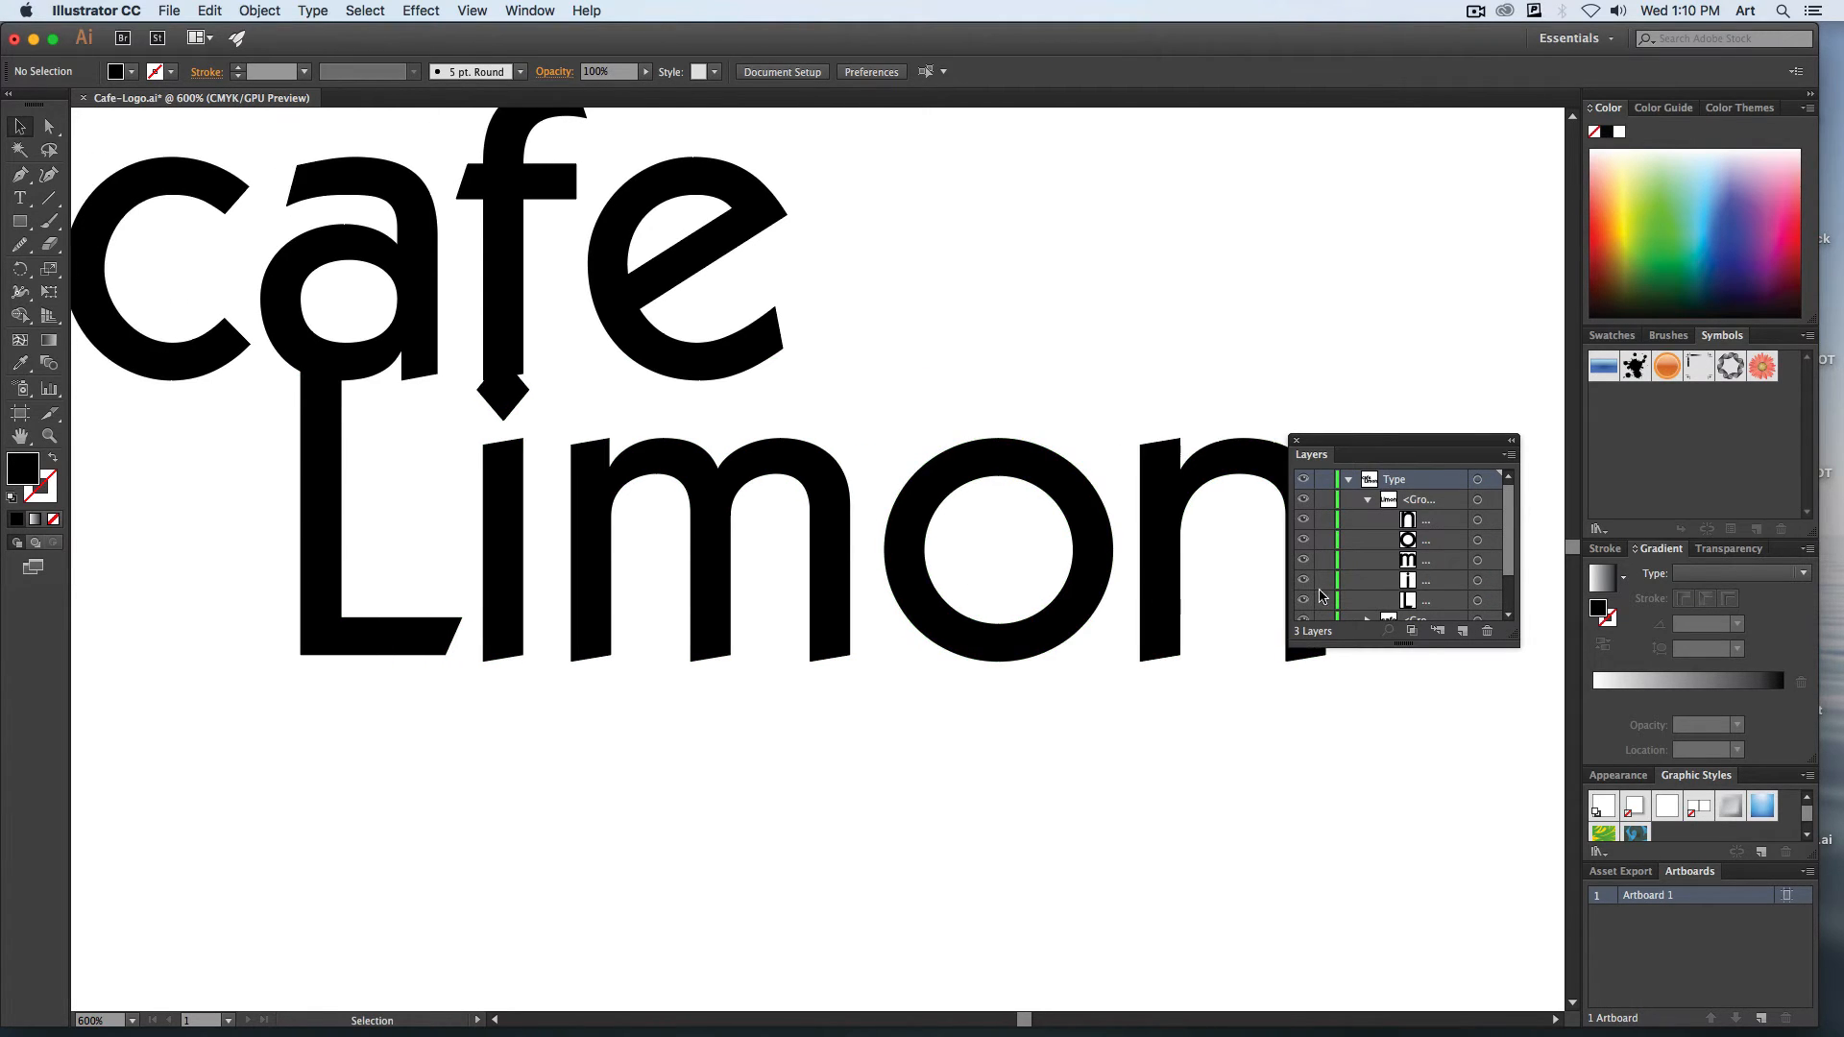
left_click(1476, 603)
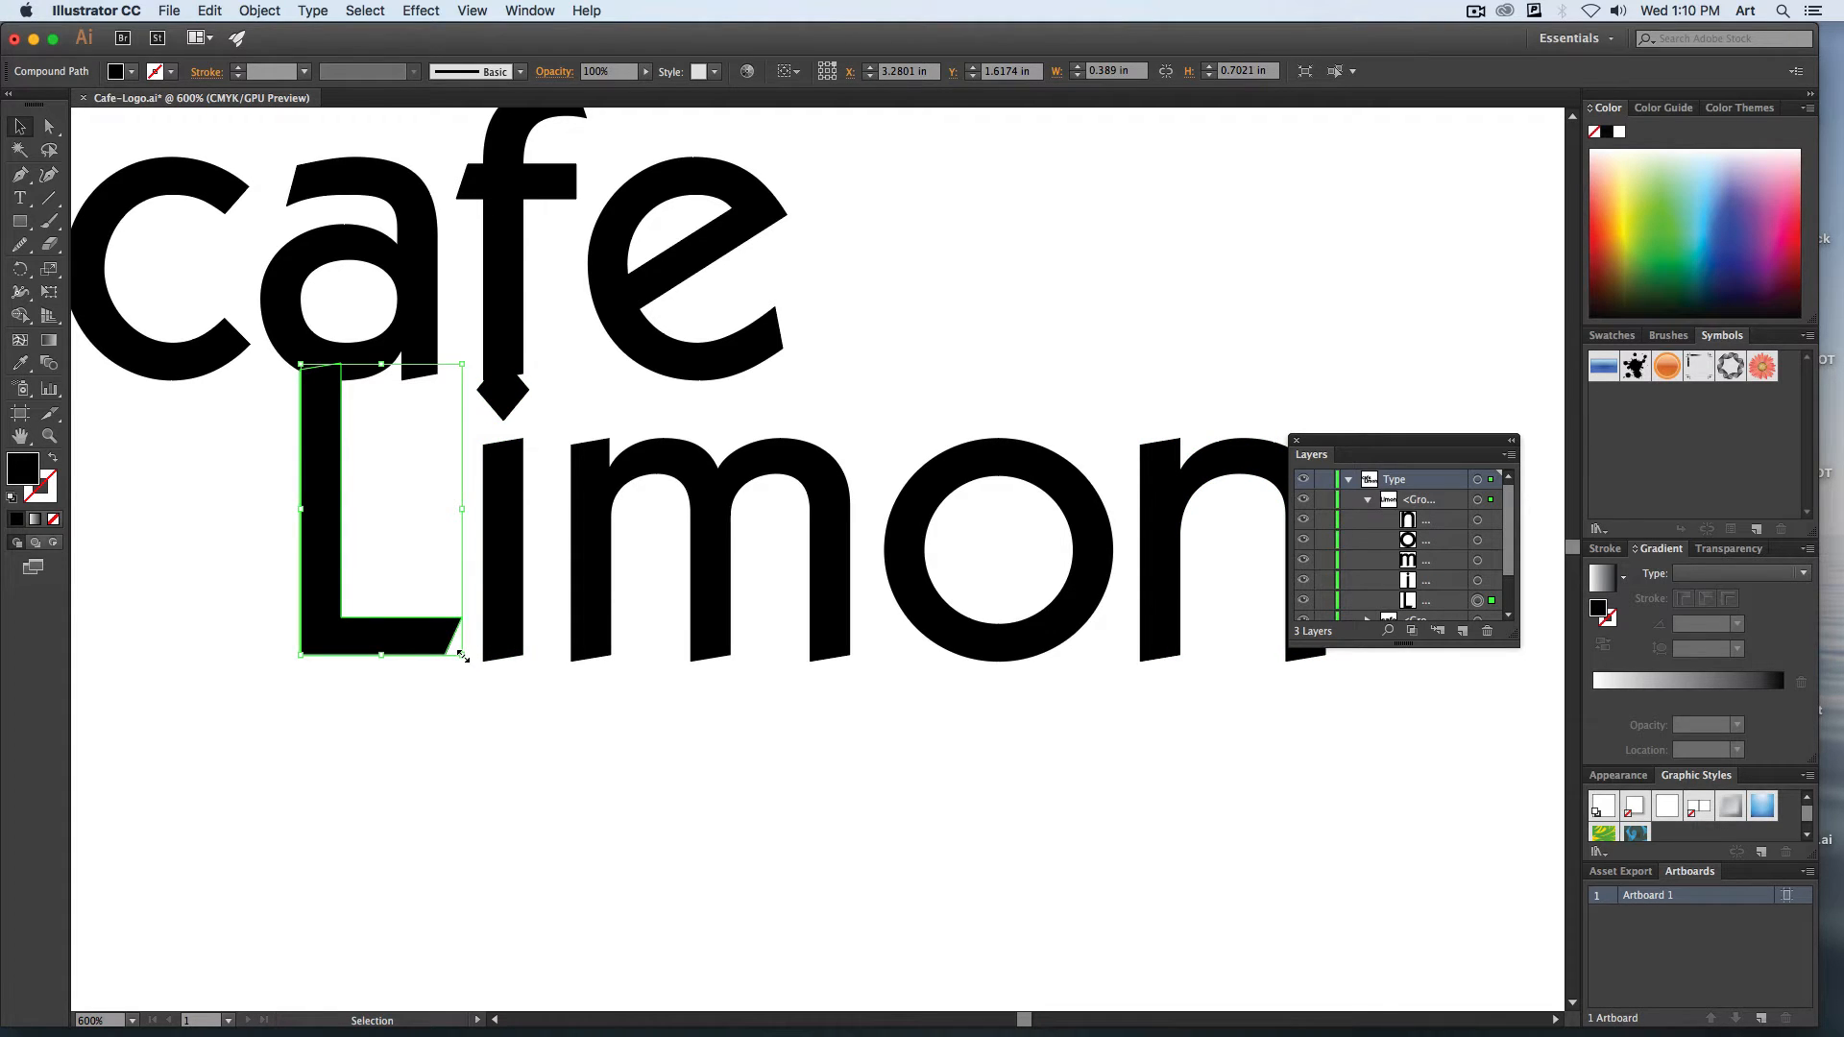
left_click_drag(462, 656, 490, 719)
key("super+z")
left_click_drag(381, 657, 493, 721)
key("super+z")
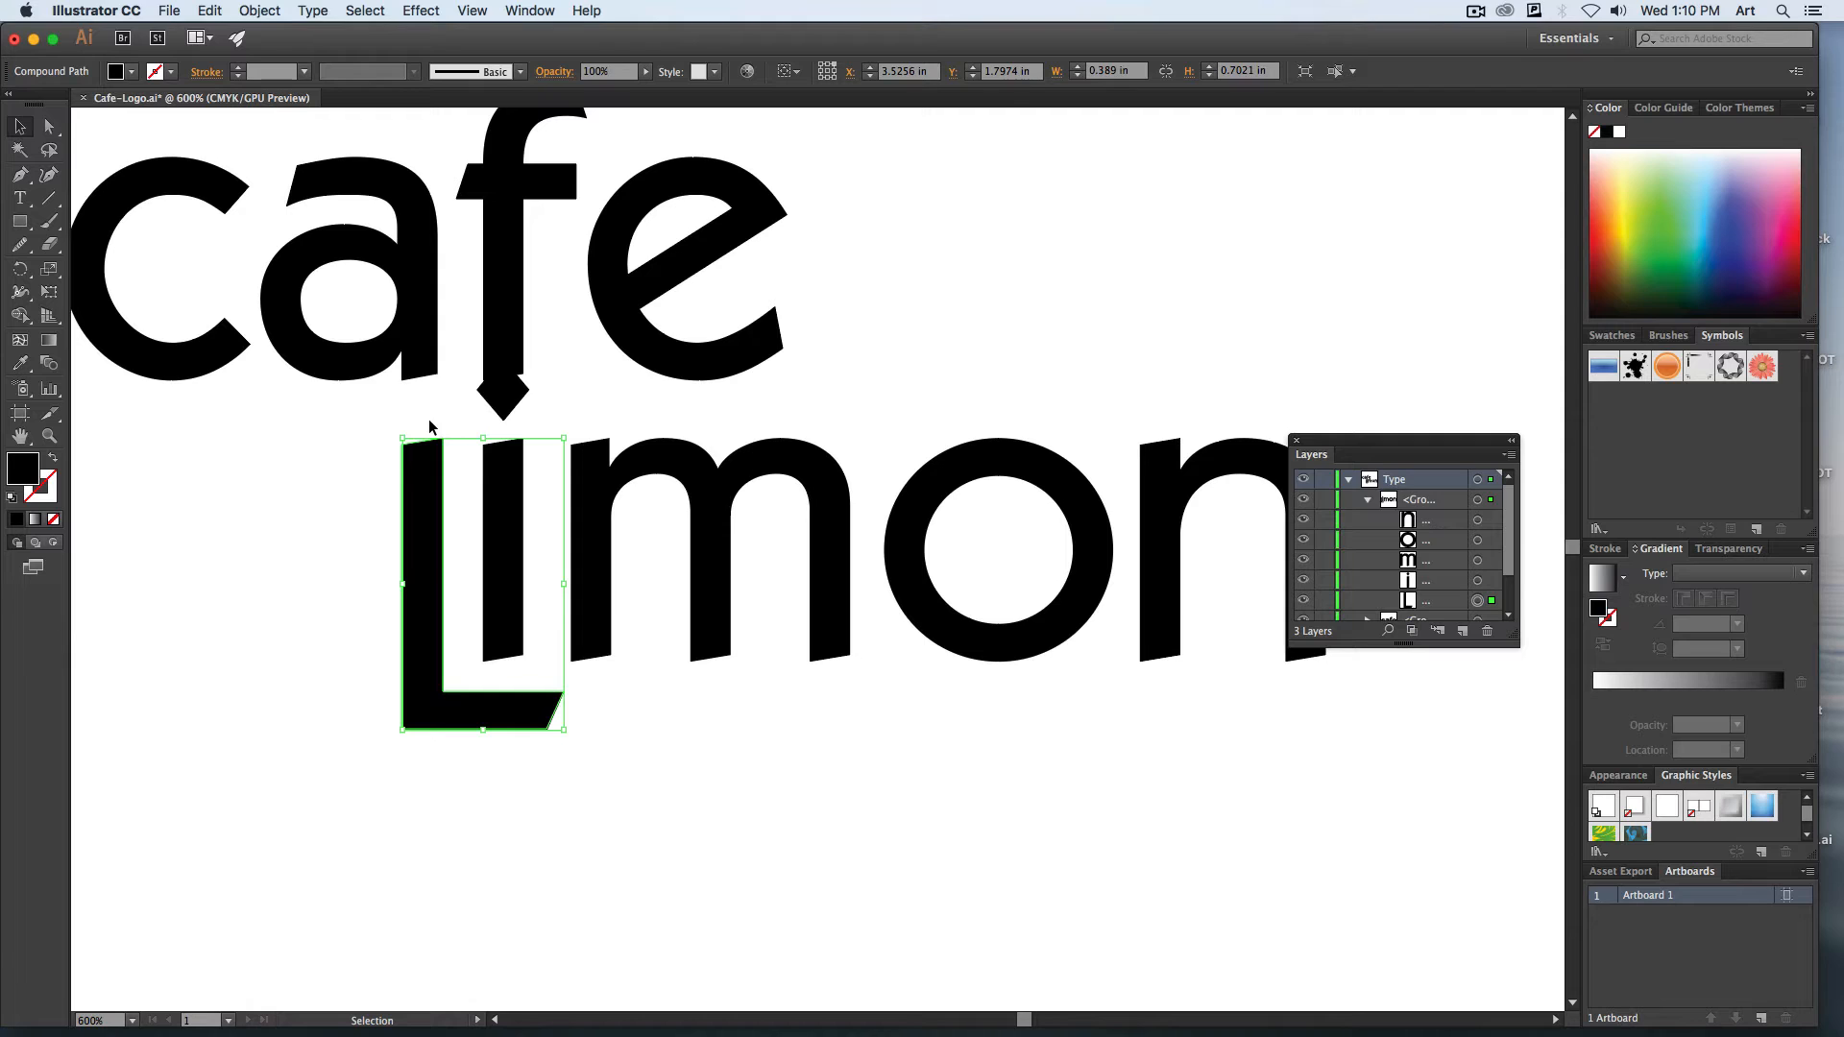
left_click(327, 448)
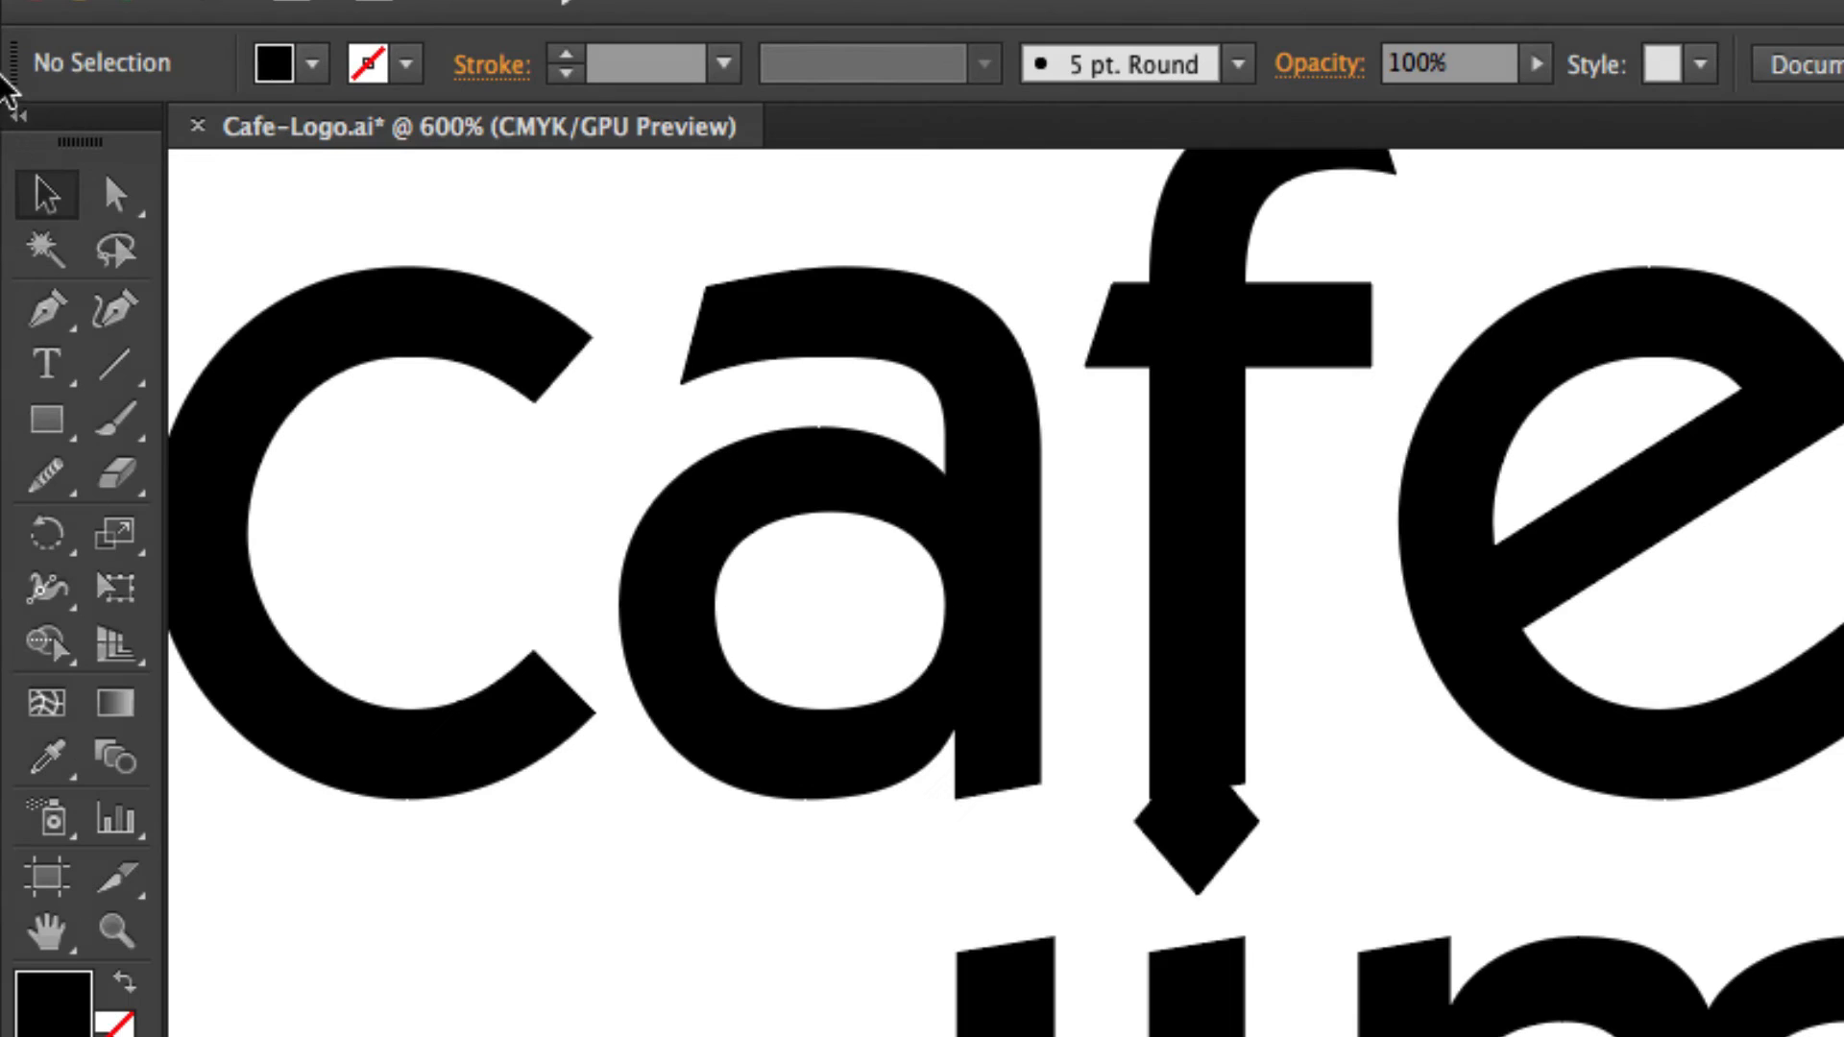
Stretch the end of the "L" foot horizontally with Direct Selection so it underlines "imon" up to the right edge of the "n".
left_click(115, 197)
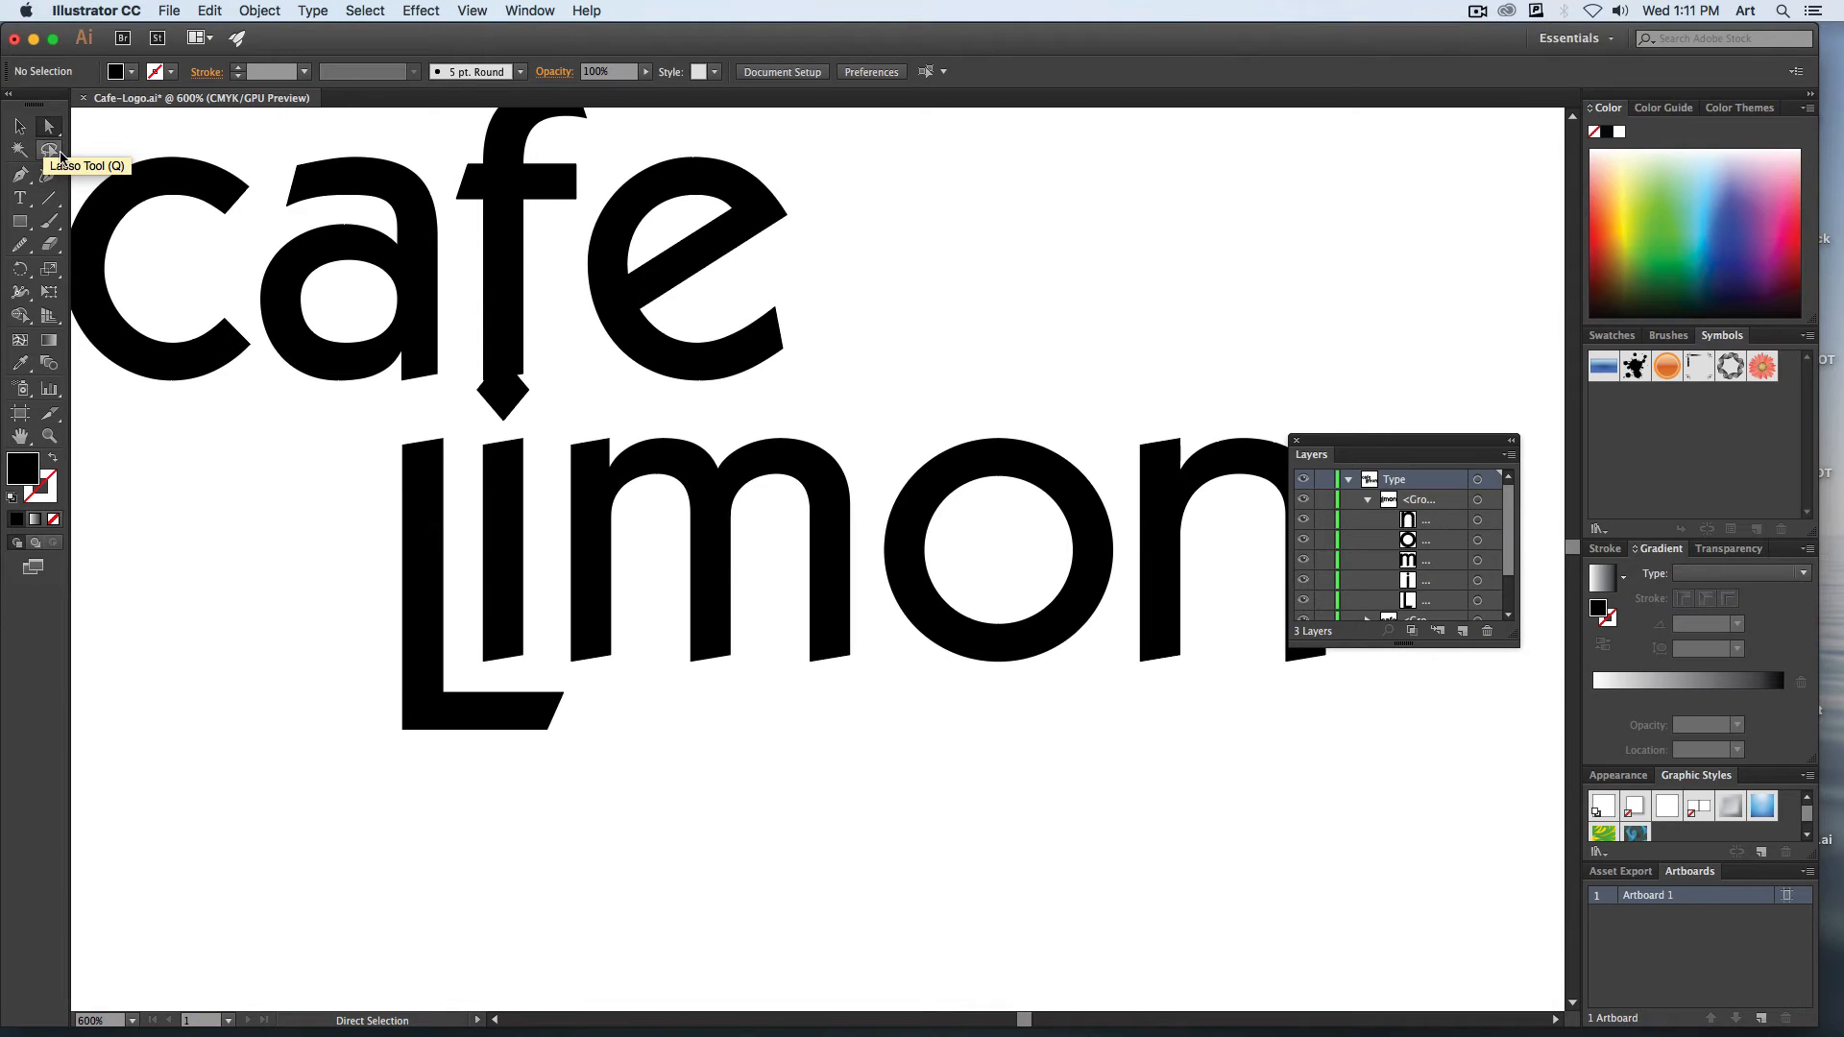
left_click_drag(735, 752, 552, 719)
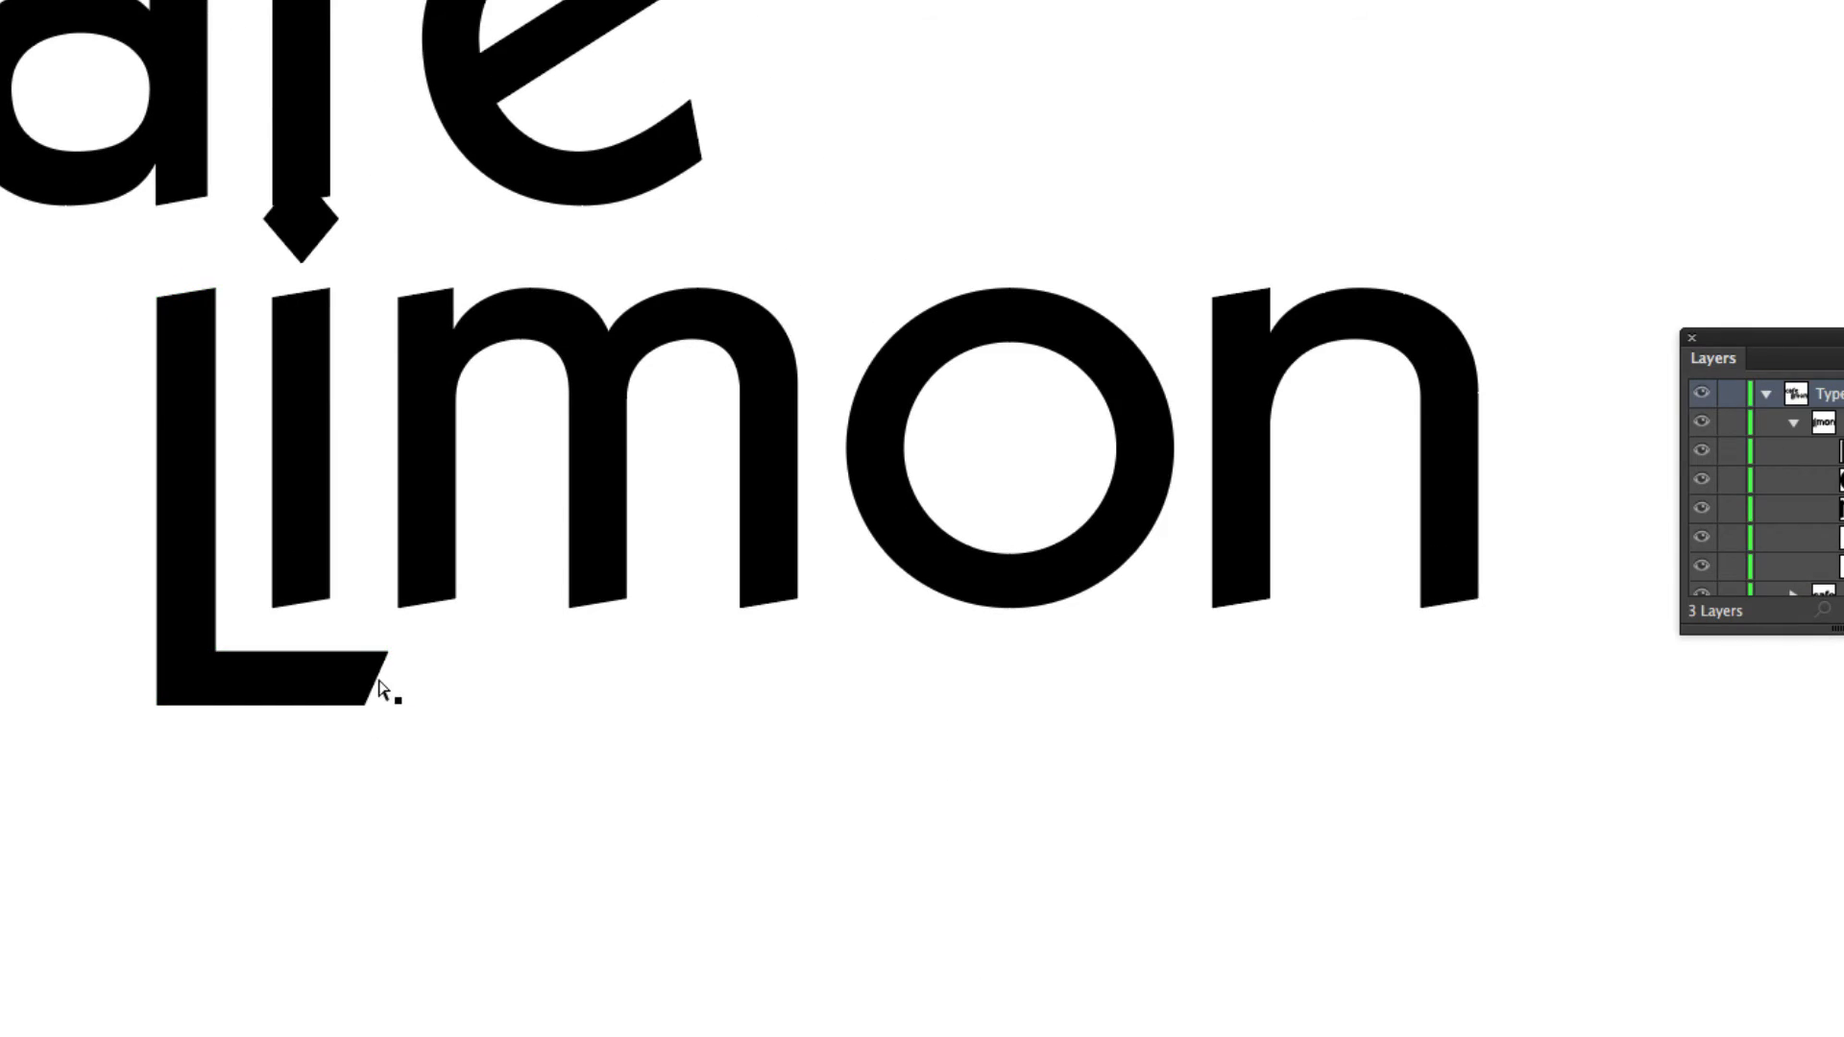
left_click_drag(379, 688, 1484, 715)
left_click(34, 602)
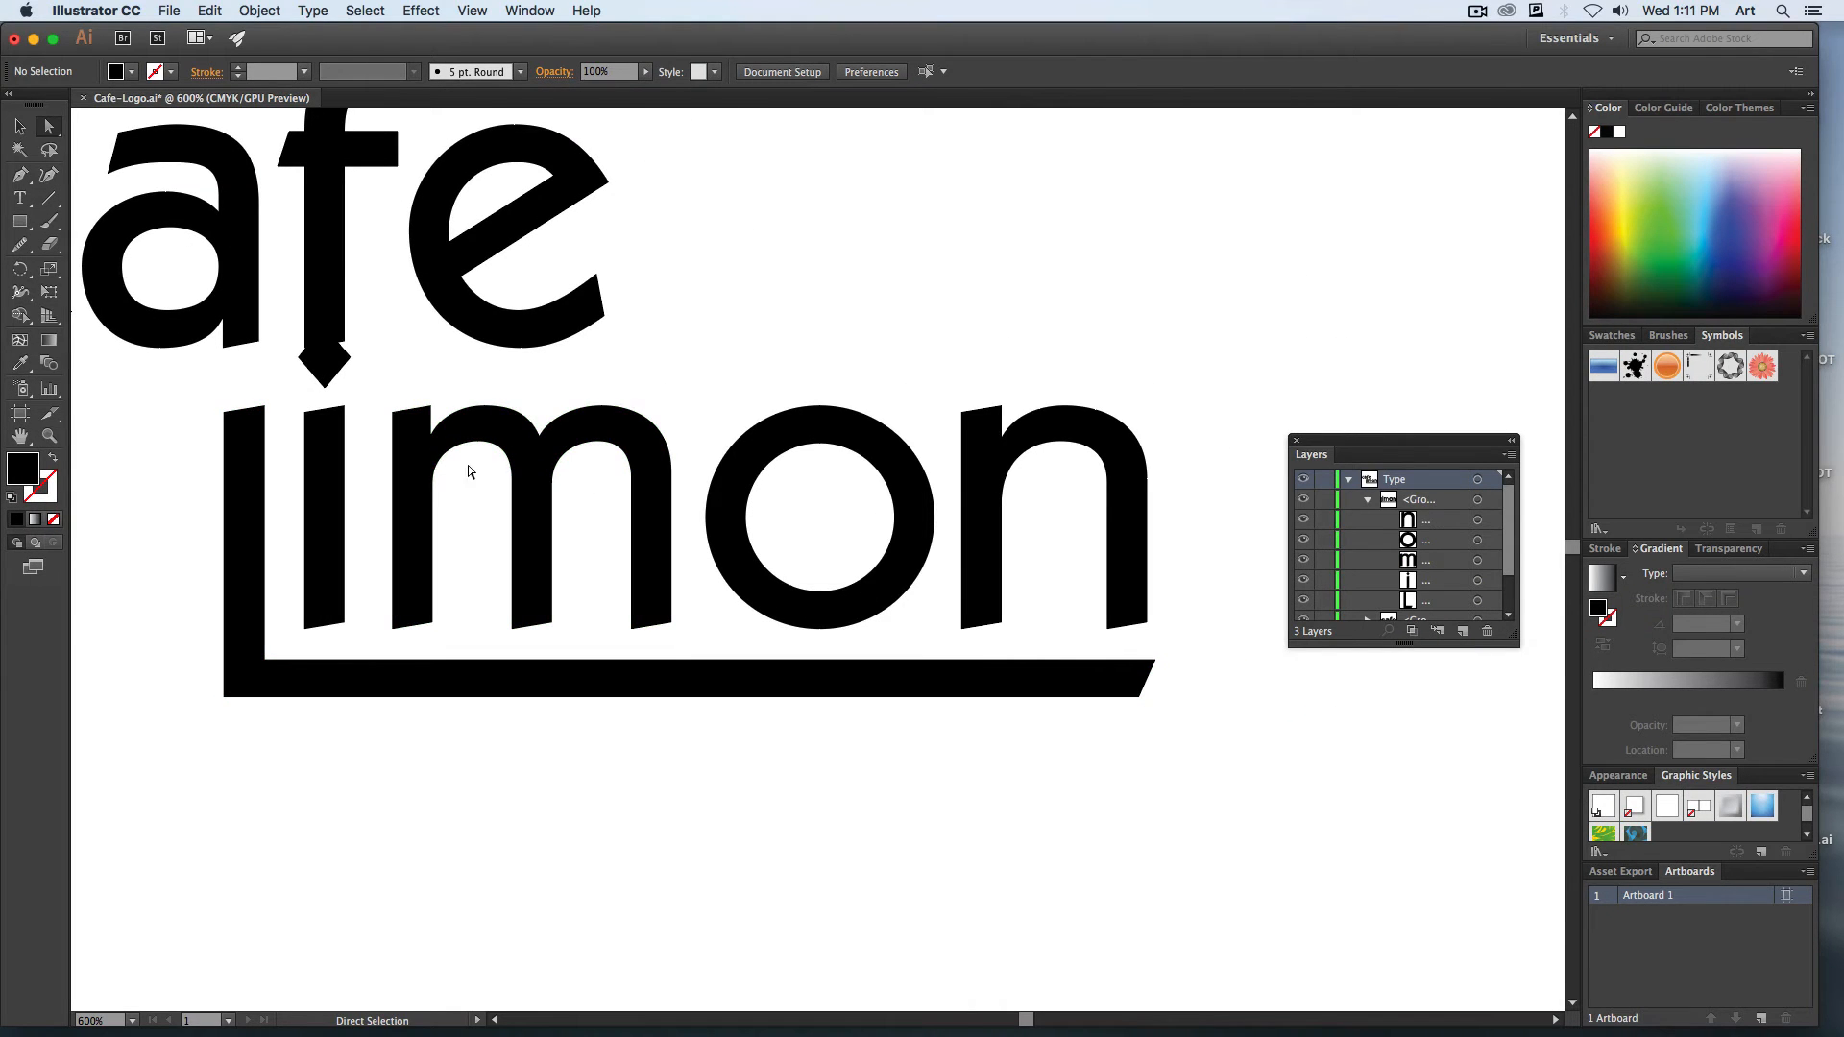
Release the compound path of the "i" in "Limon" so its diamond dot and stem are separate paths.
left_click(319, 461)
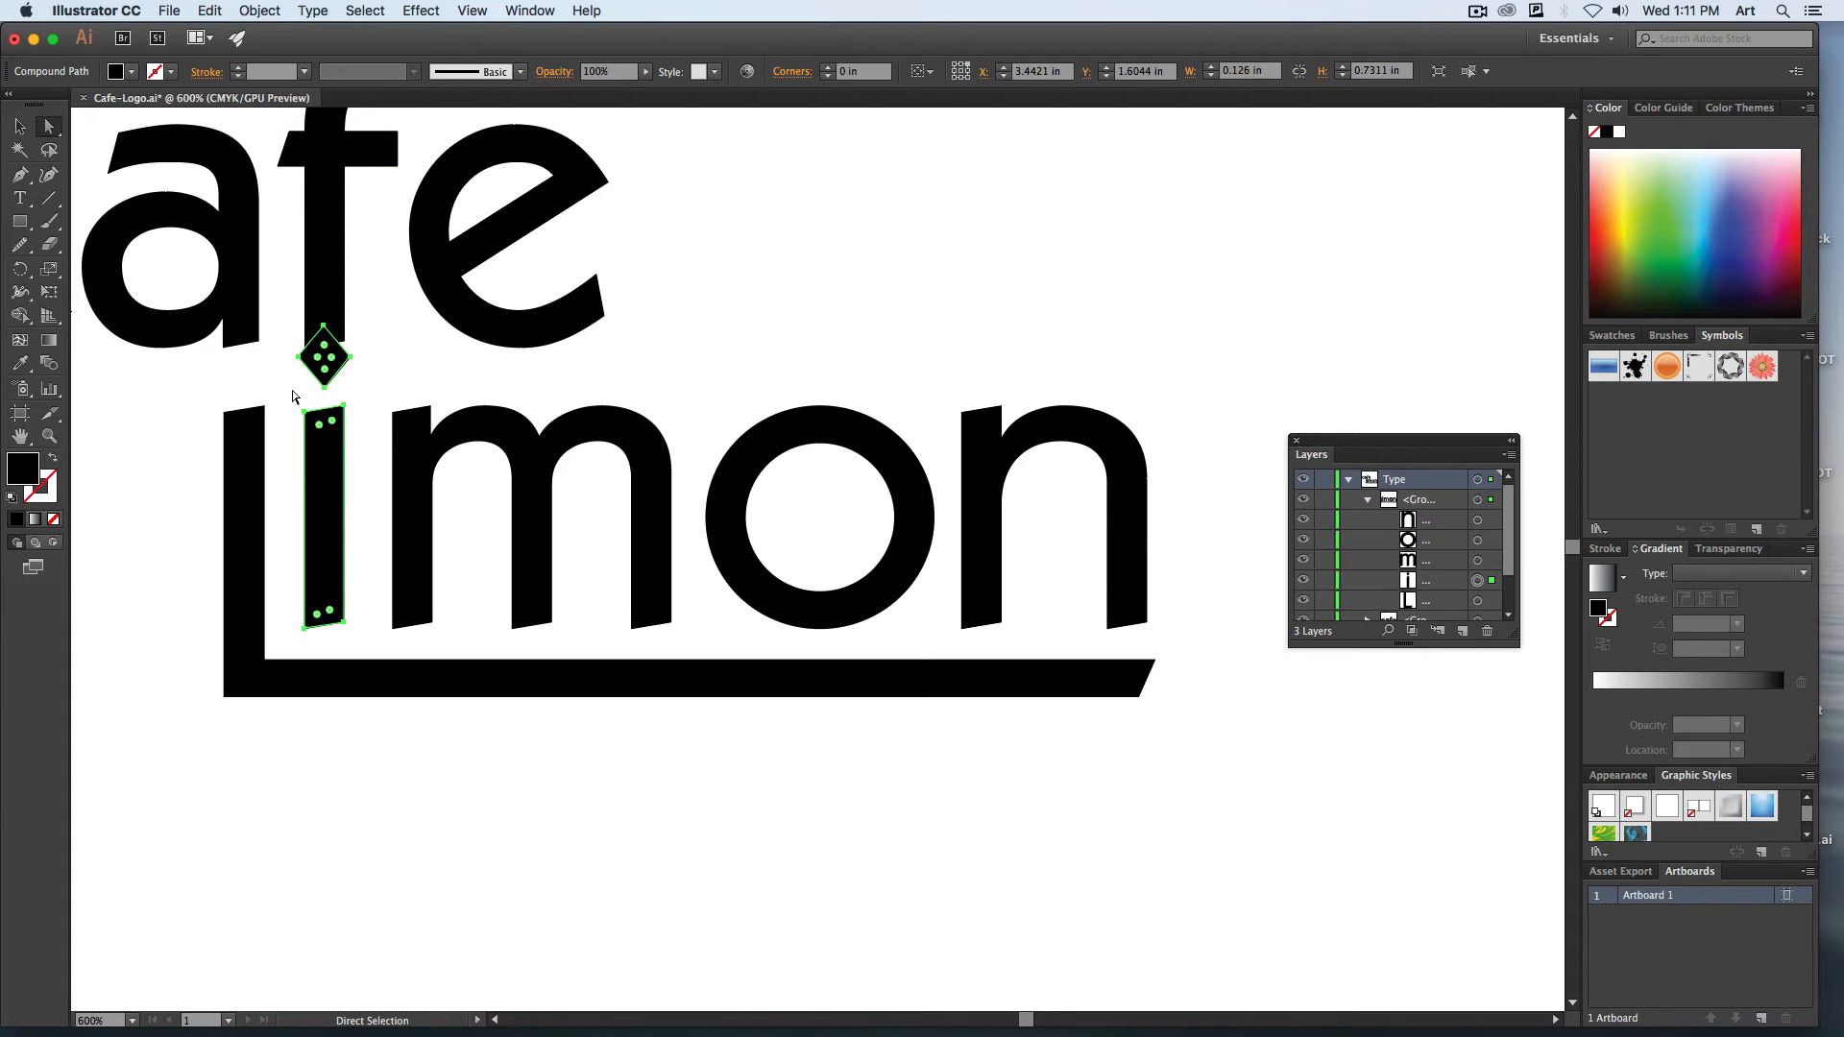
key("super+equal")
key("super+equal")
left_click_drag(290, 395, 1147, 649)
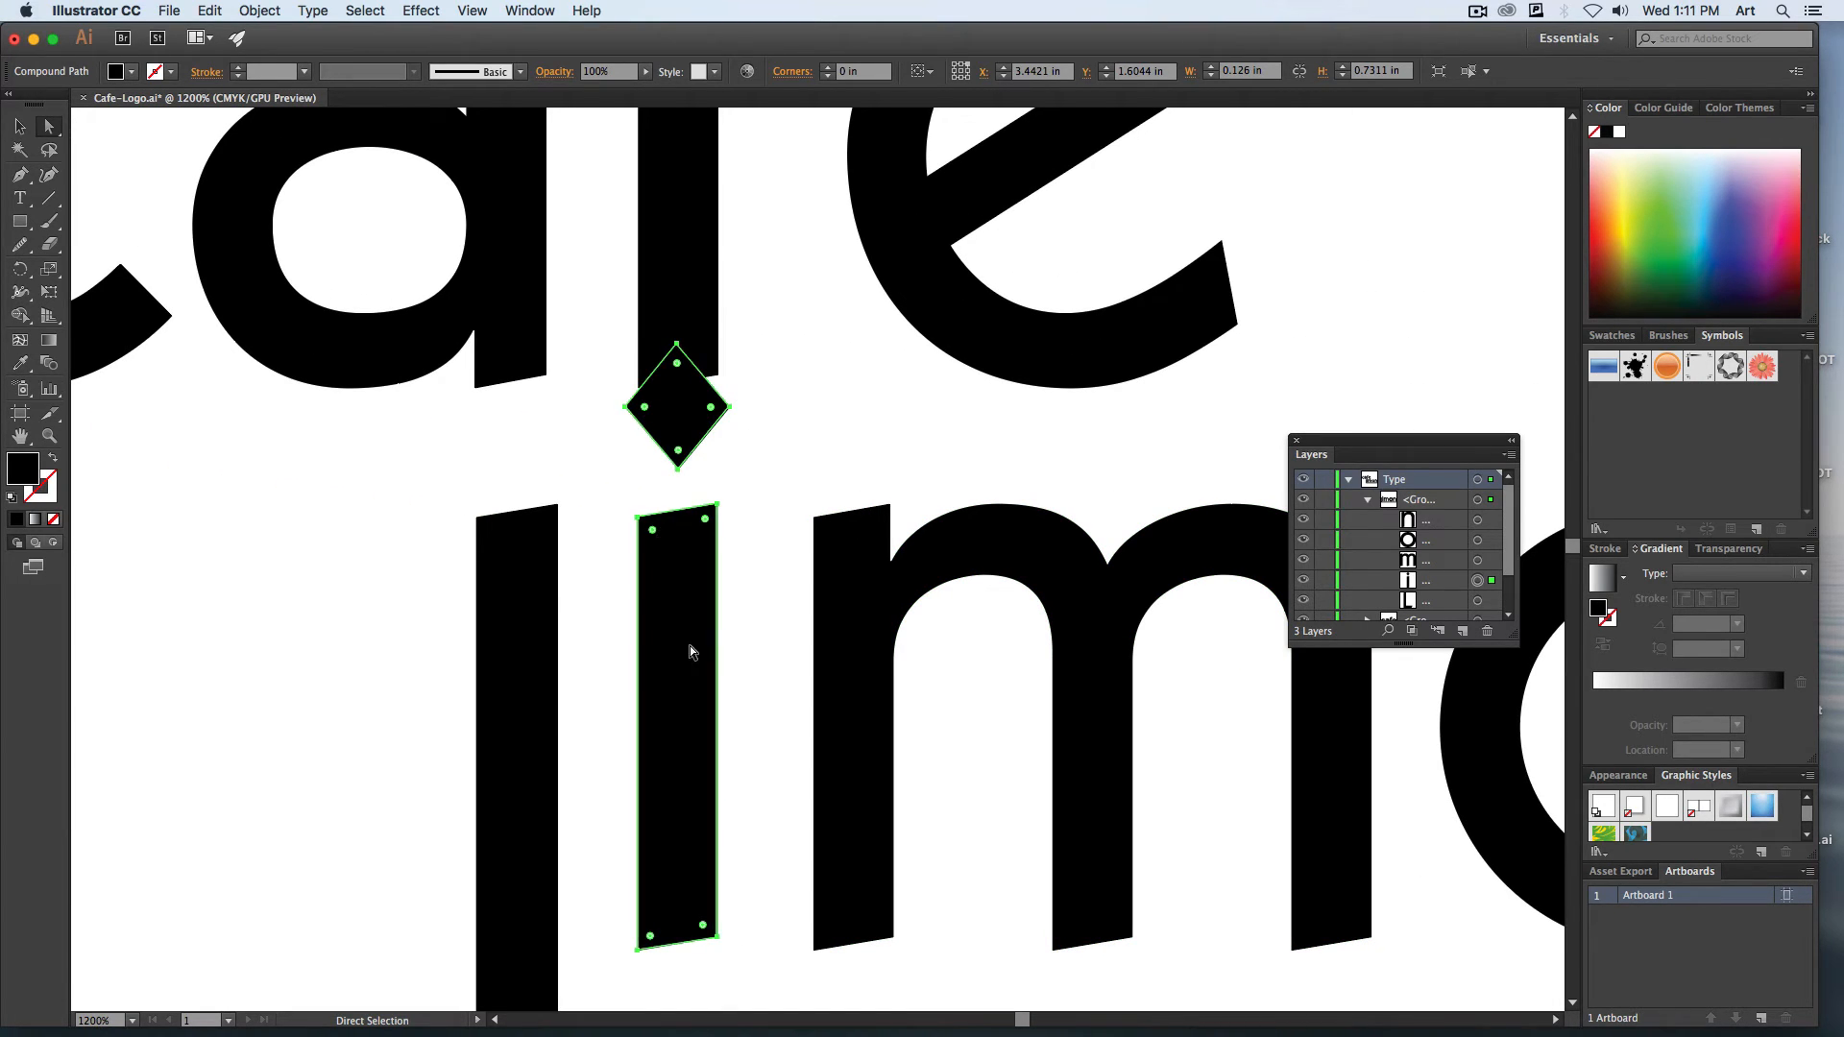
left_click(611, 449)
left_click(673, 587)
left_click(262, 11)
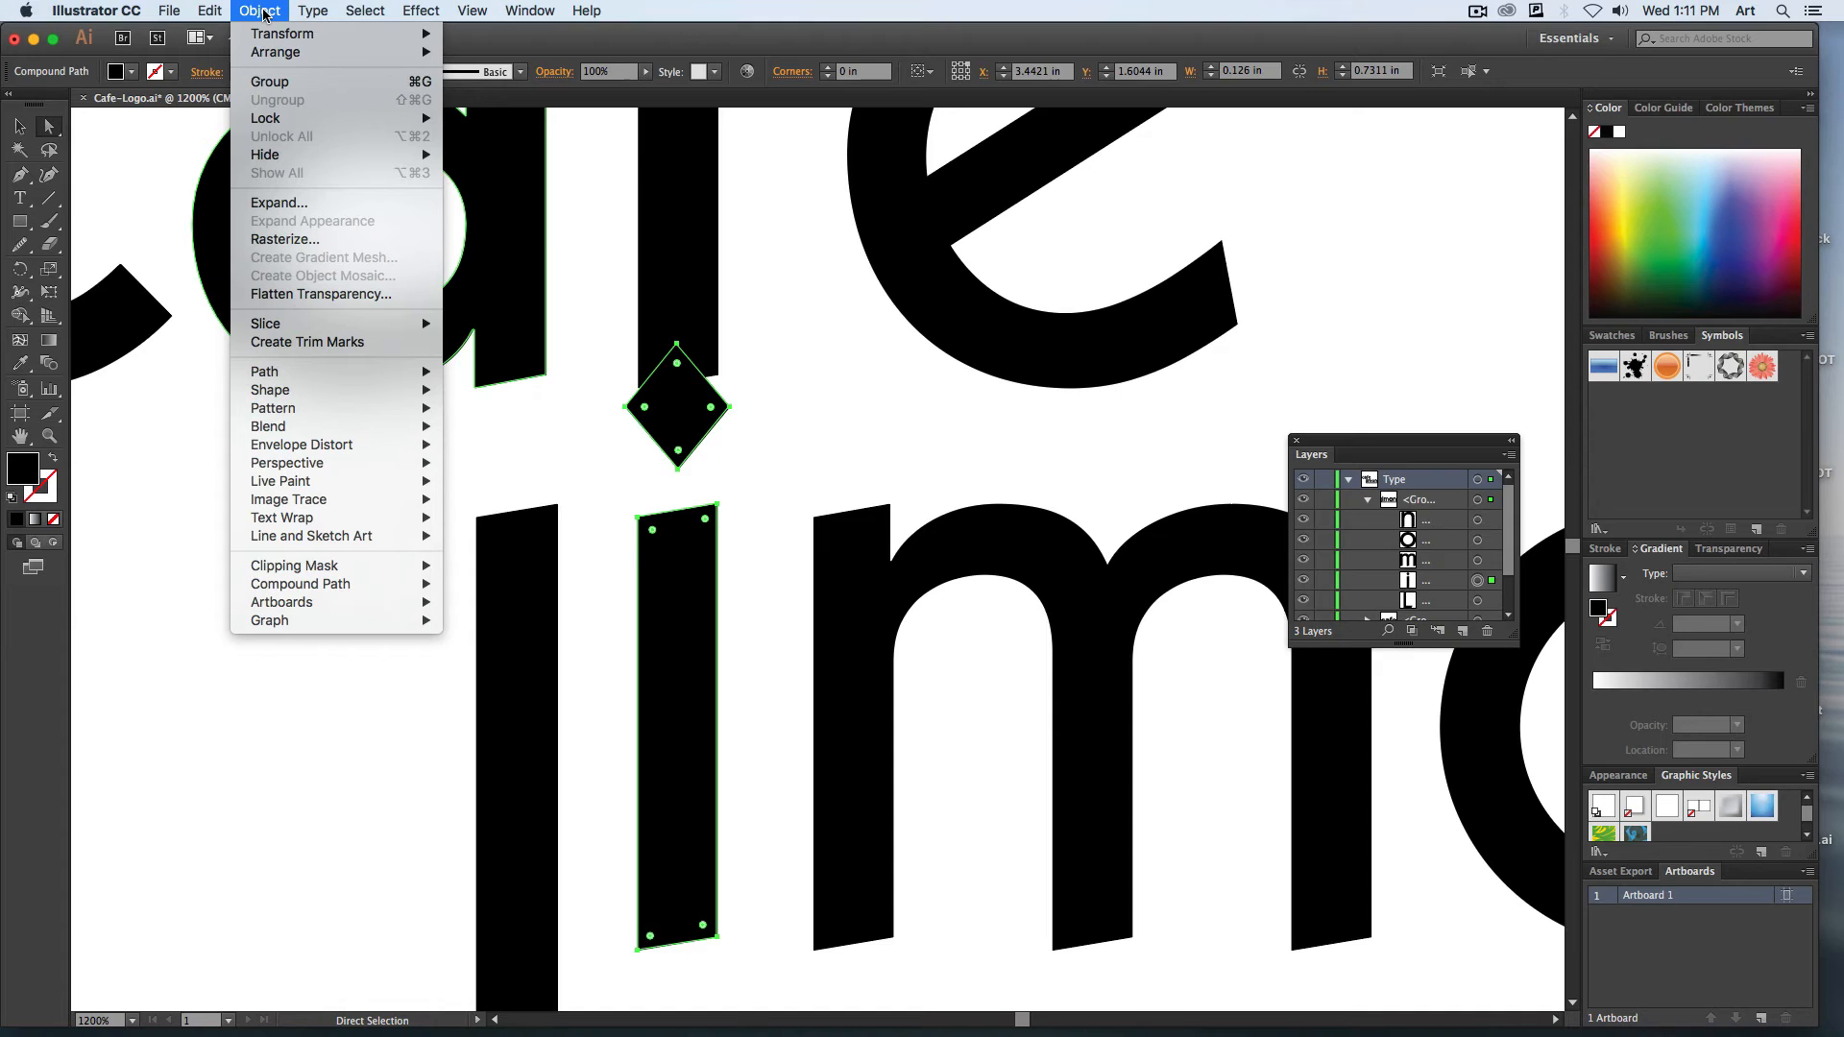
mouse_move(326, 592)
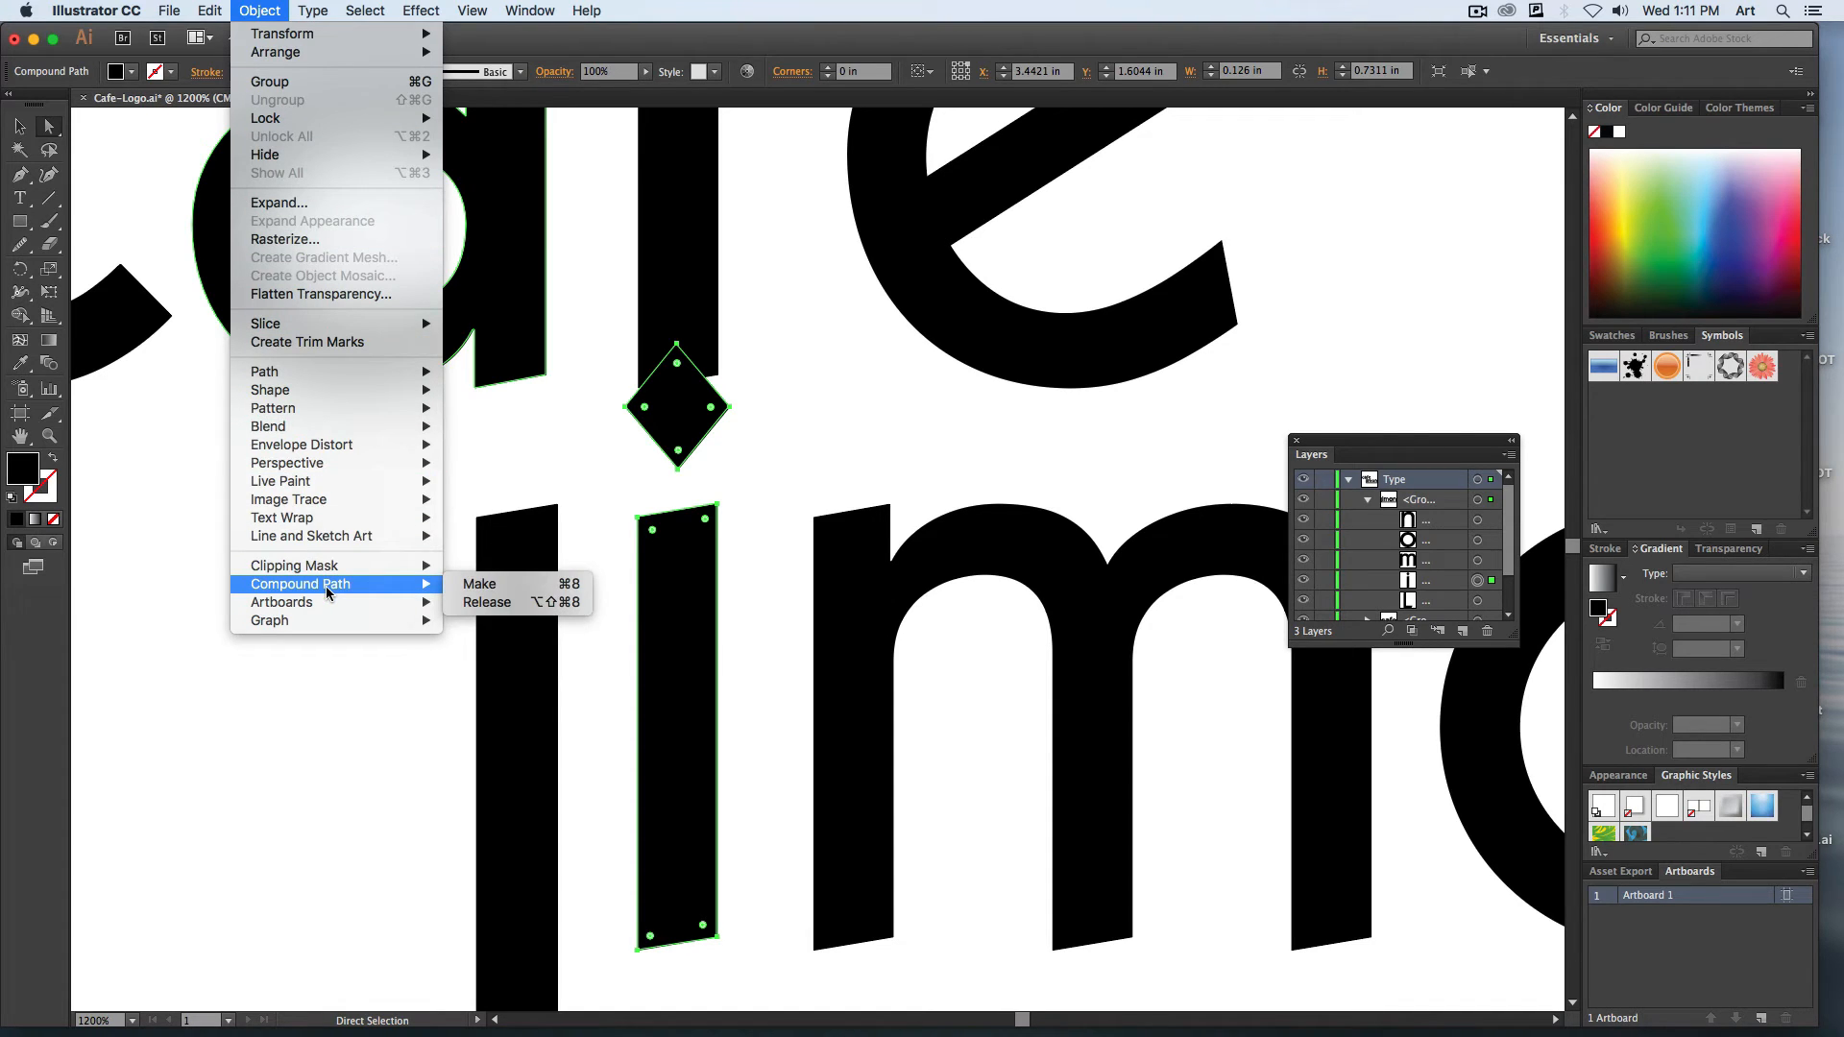
left_click(493, 603)
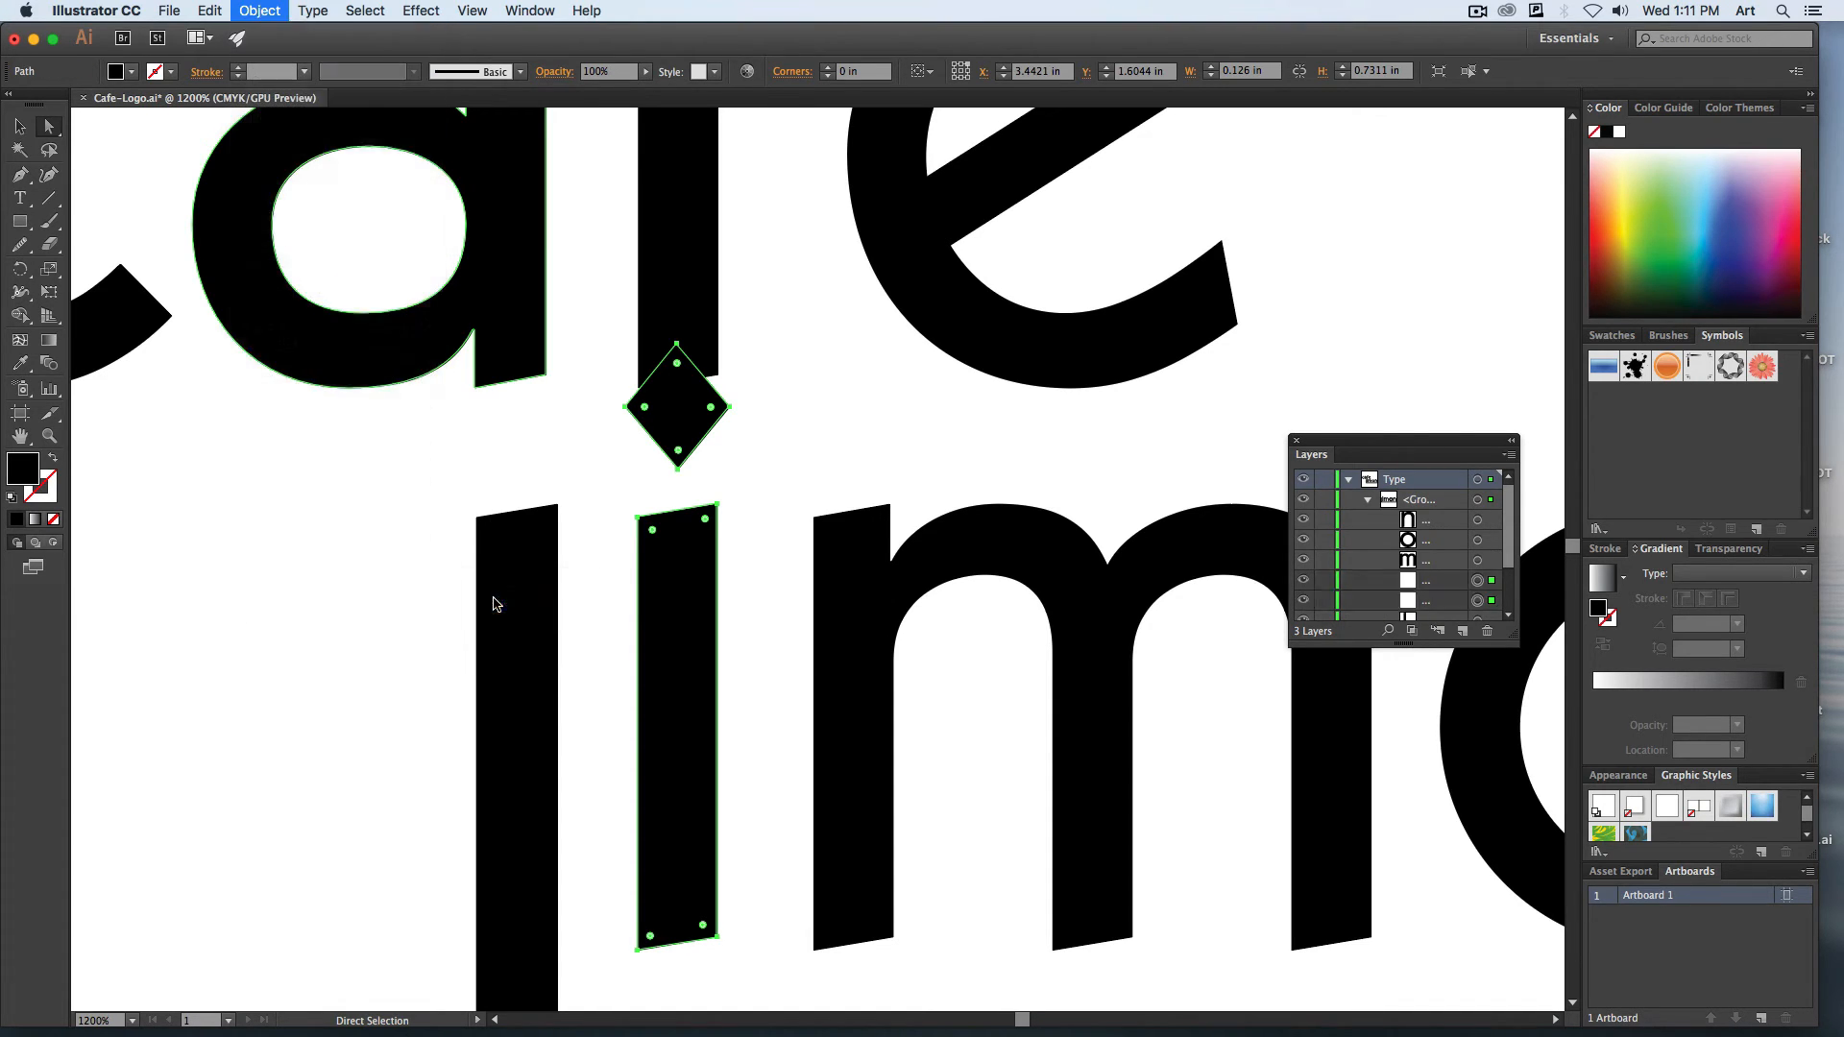
left_click(803, 451)
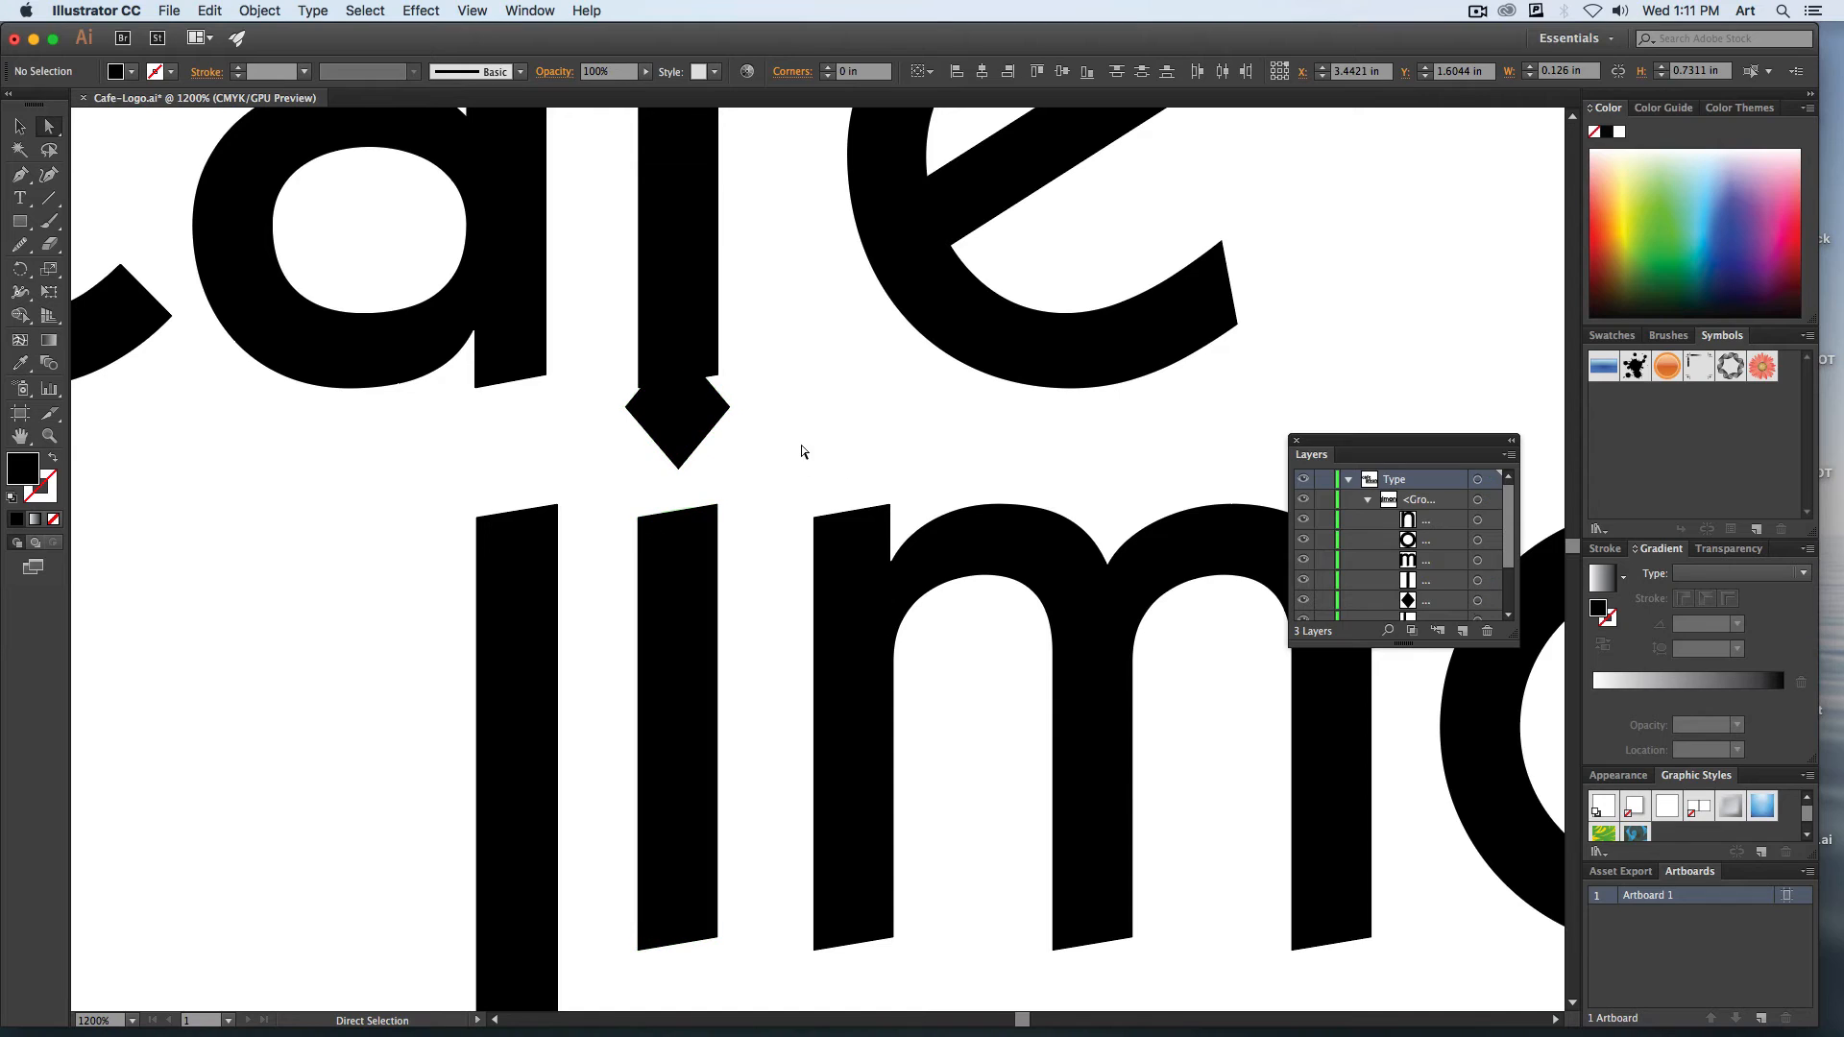
Try moving the diamond dot of the "i" to the right on its own, and undo the move.
left_click(672, 423)
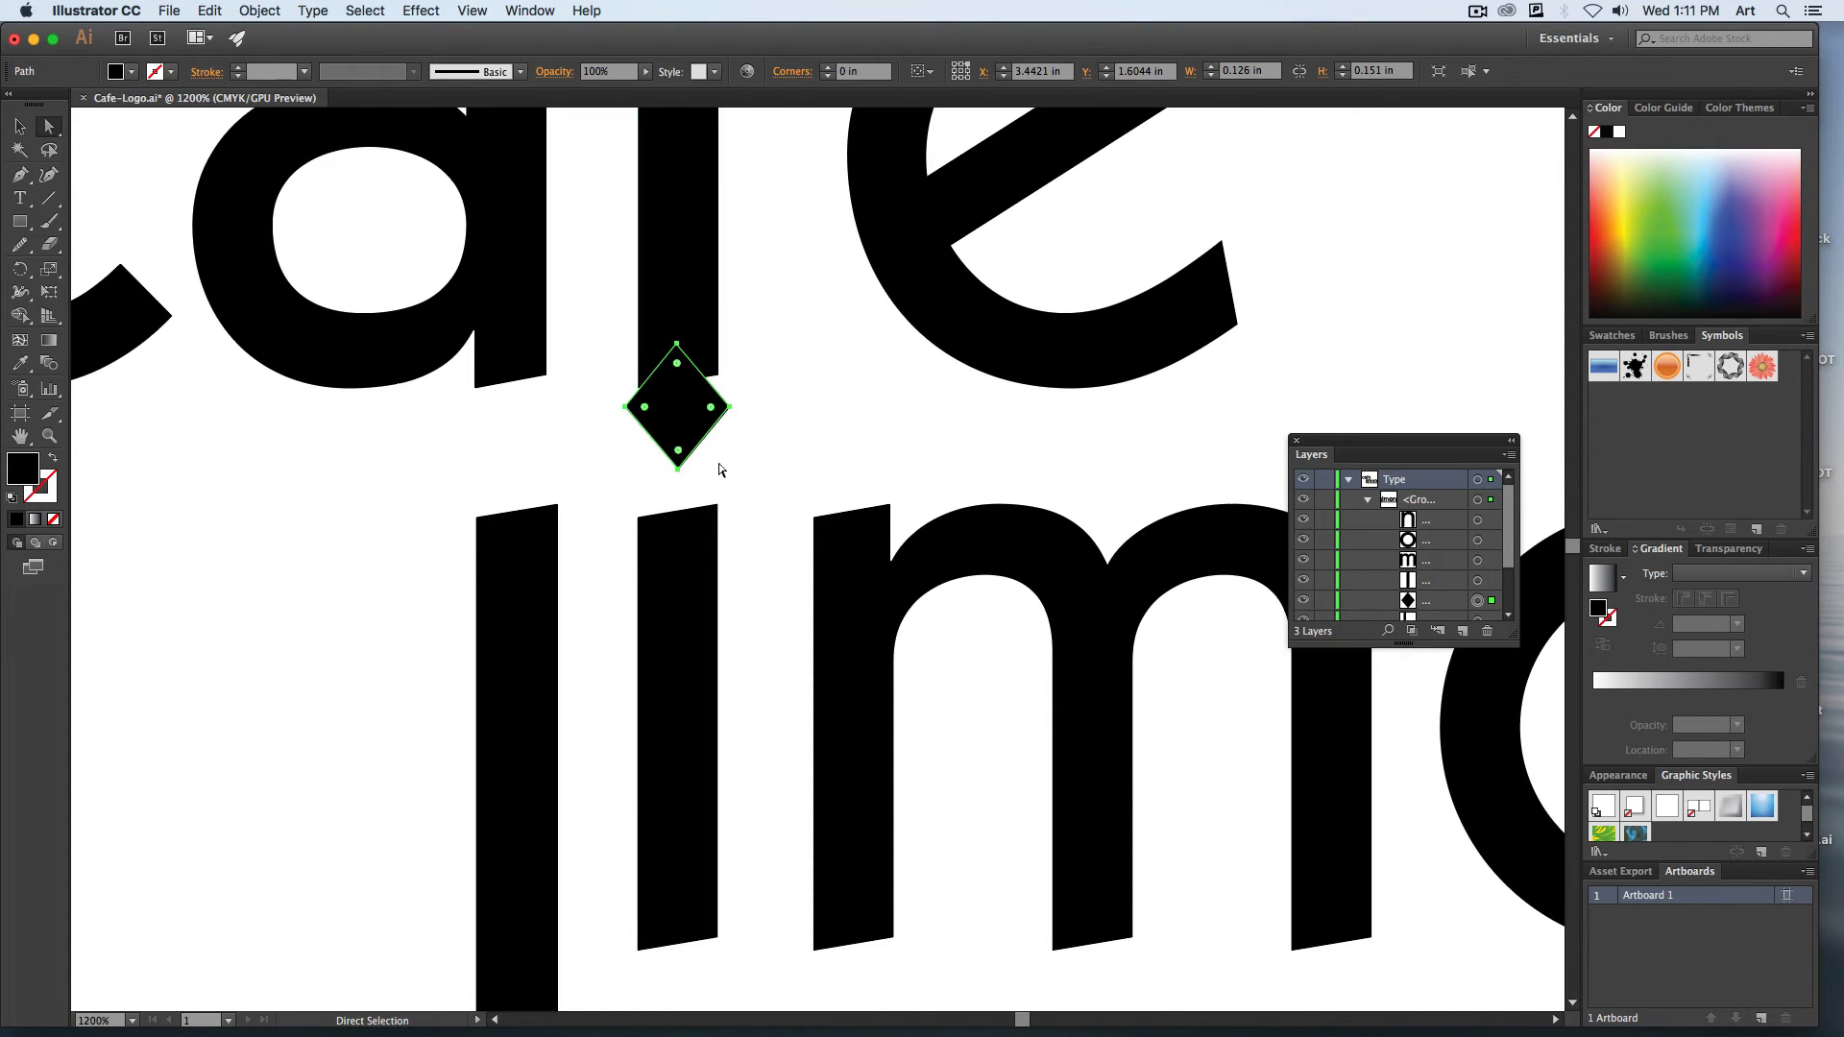
left_click_drag(677, 427, 790, 411)
key("super+z")
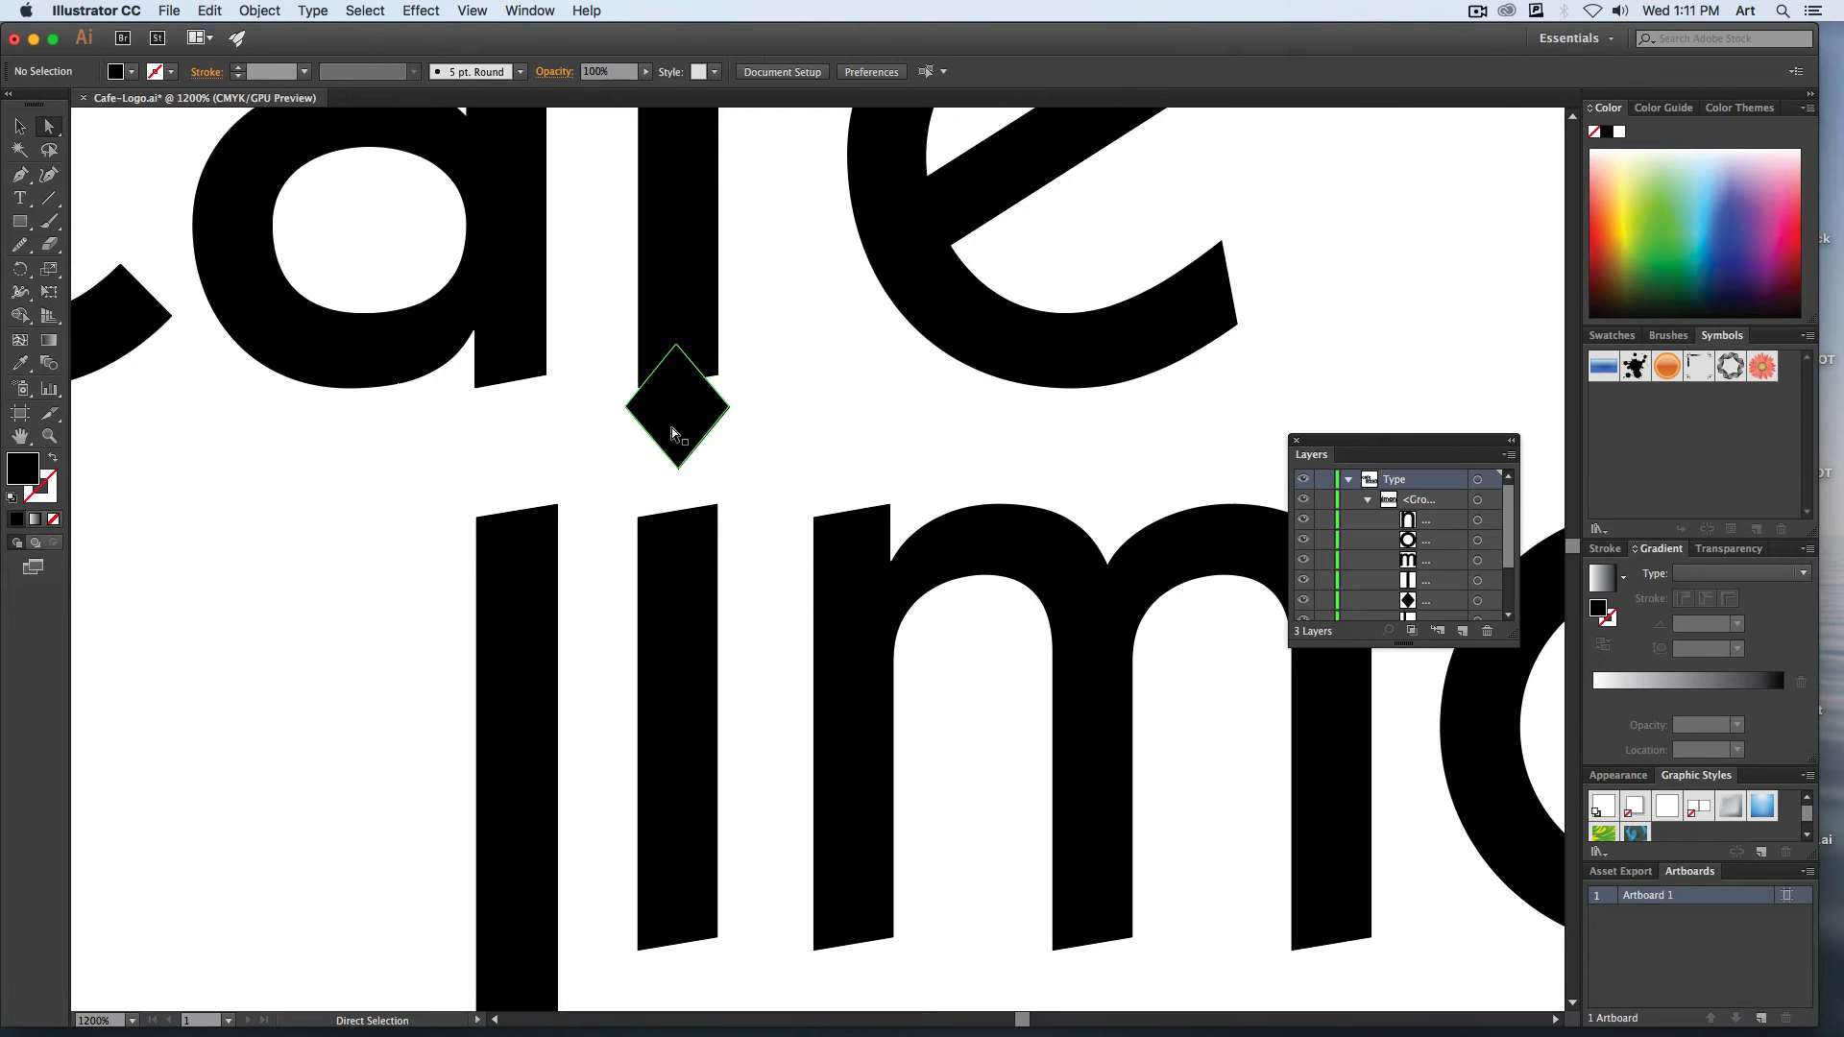
Move the diamond dot of the "i" down, and round its bottom and side corners by about 0.05 in to form a teardrop.
mouse_move(671, 424)
left_mouse_down()
mouse_move(688, 419)
mouse_move(683, 452)
left_mouse_up()
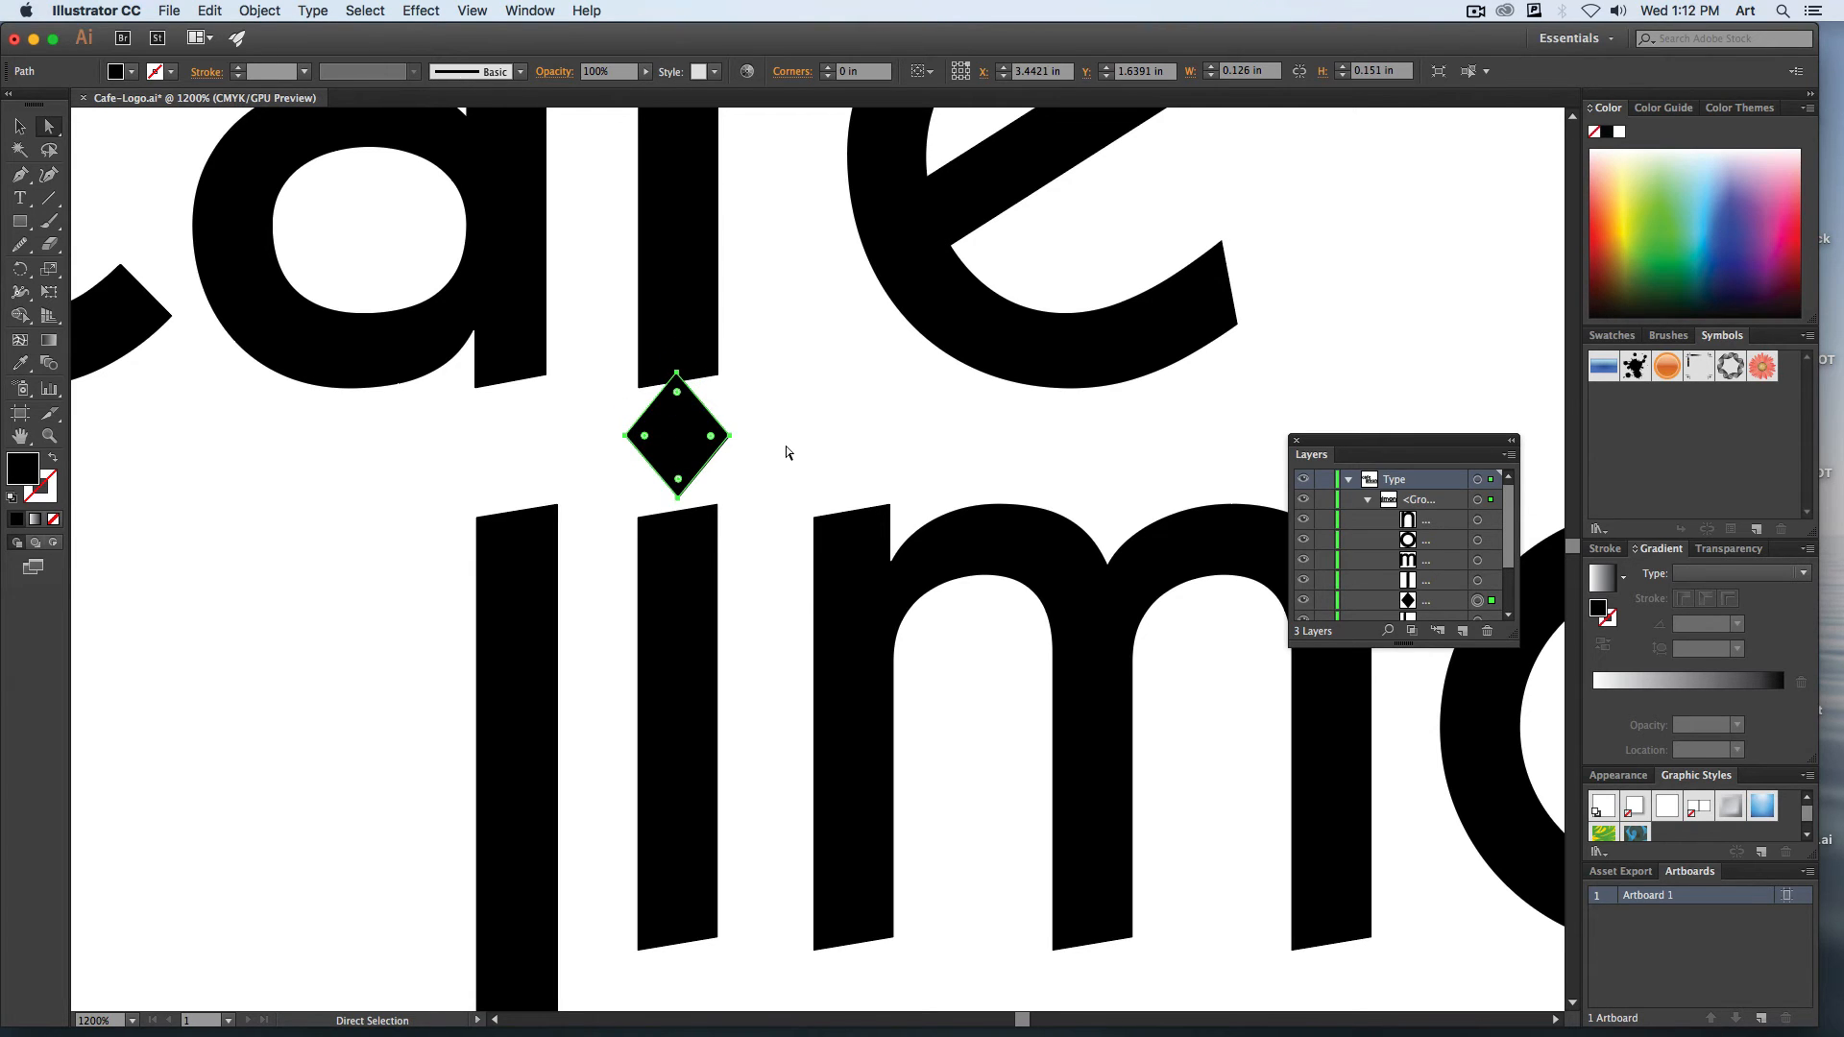
left_click(679, 481)
left_click_drag(679, 480, 682, 436)
left_click(730, 436)
left_click(626, 437)
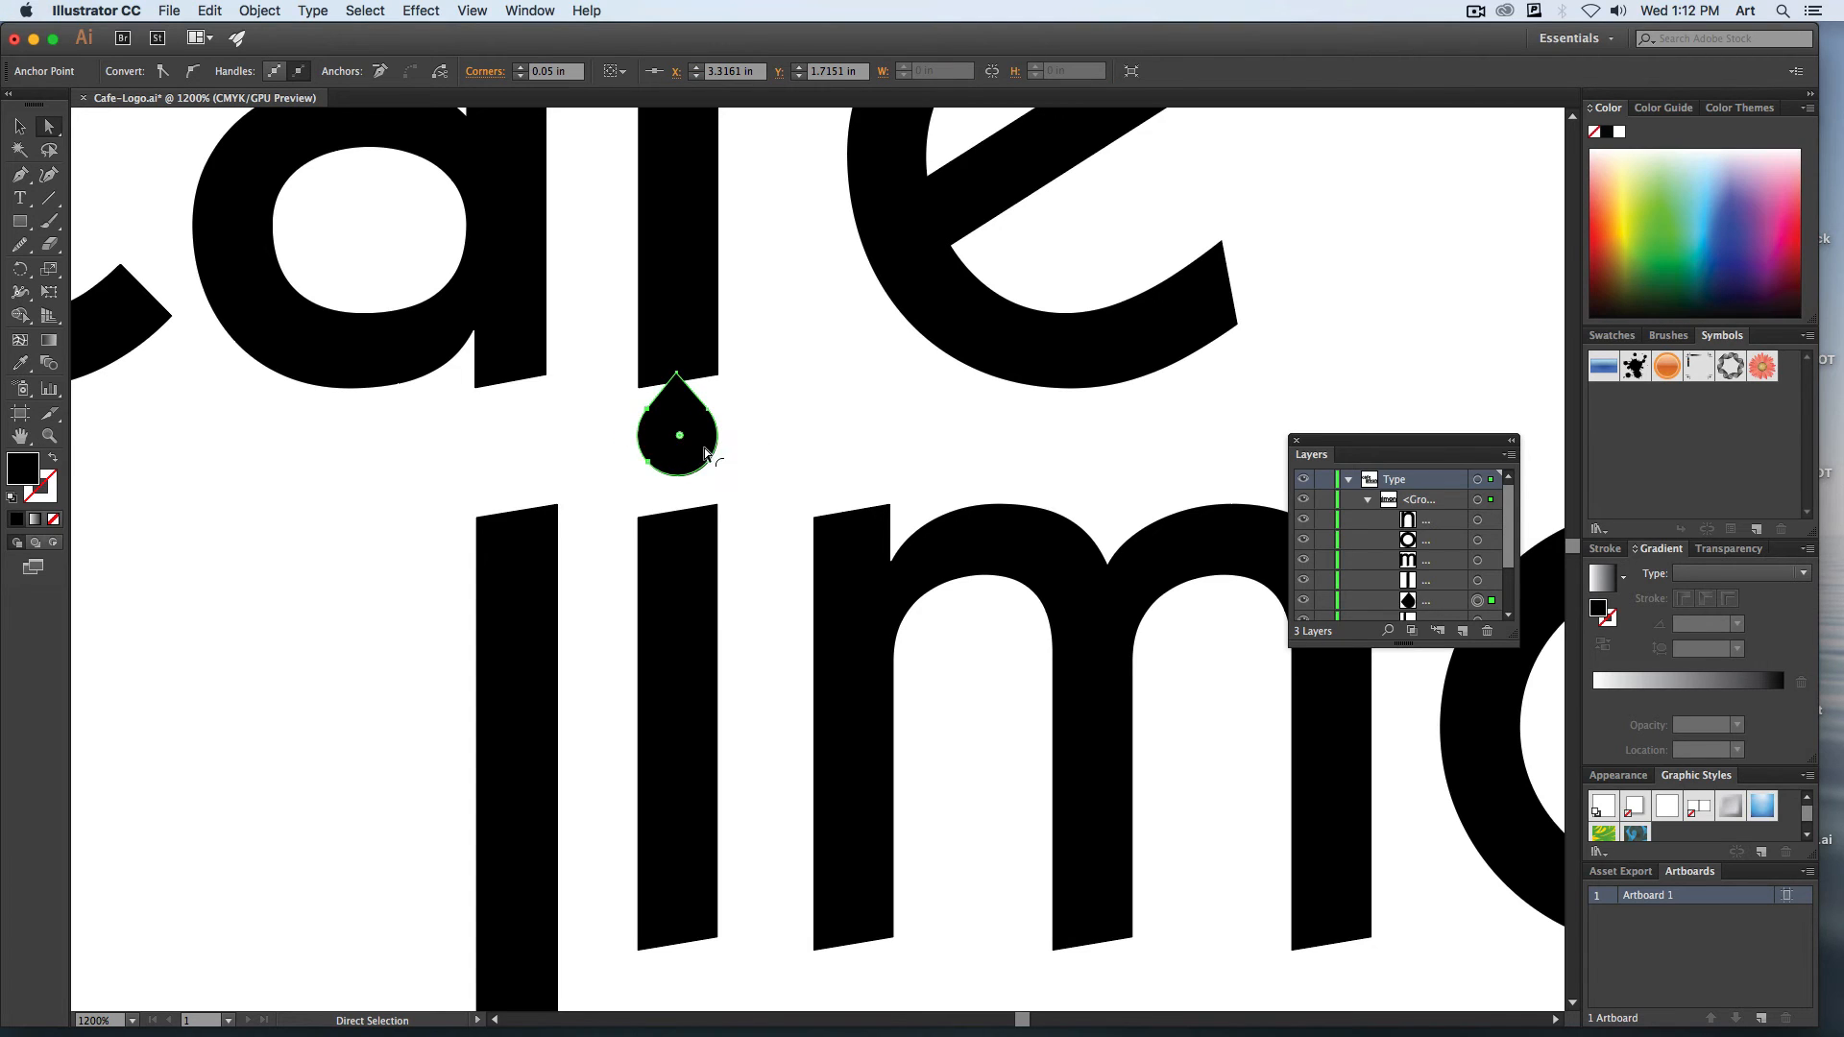
left_click(713, 490)
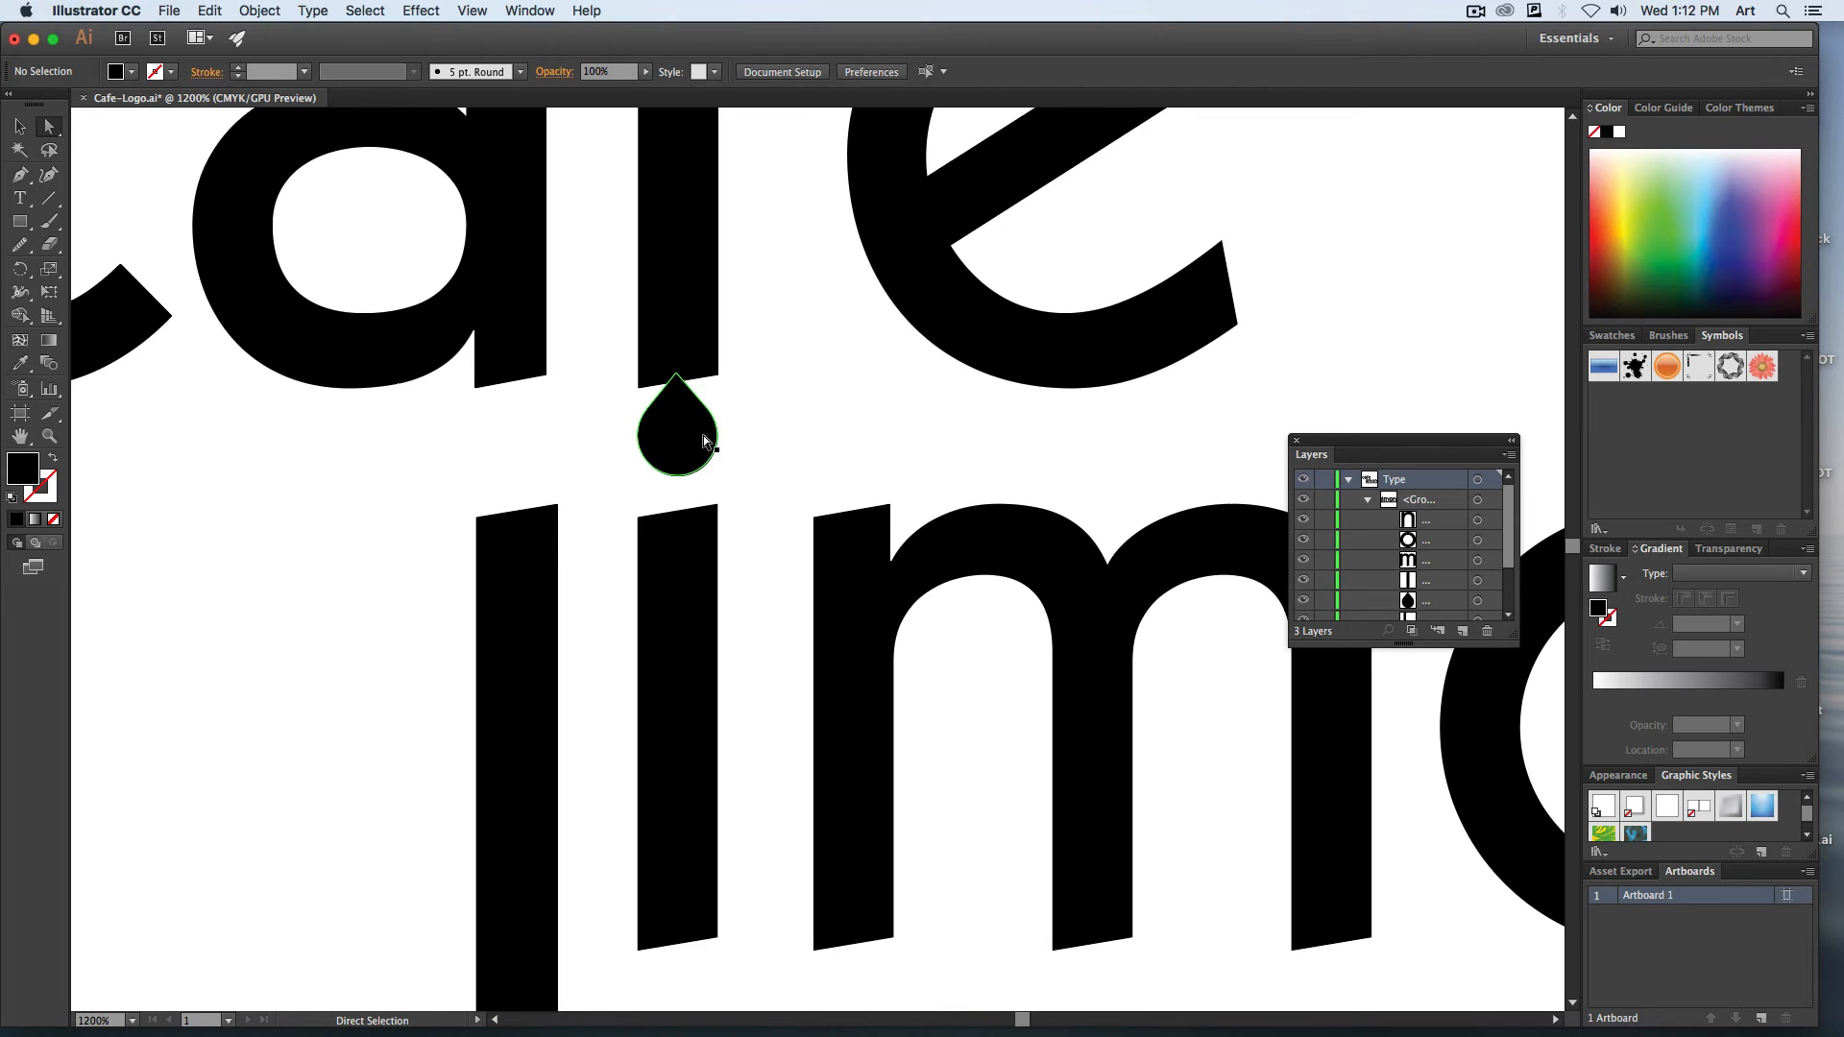
Stretch the teardrop's tip slightly upward and rotate the drop clockwise so its tip leans to the right.
left_click_drag(677, 375, 678, 357)
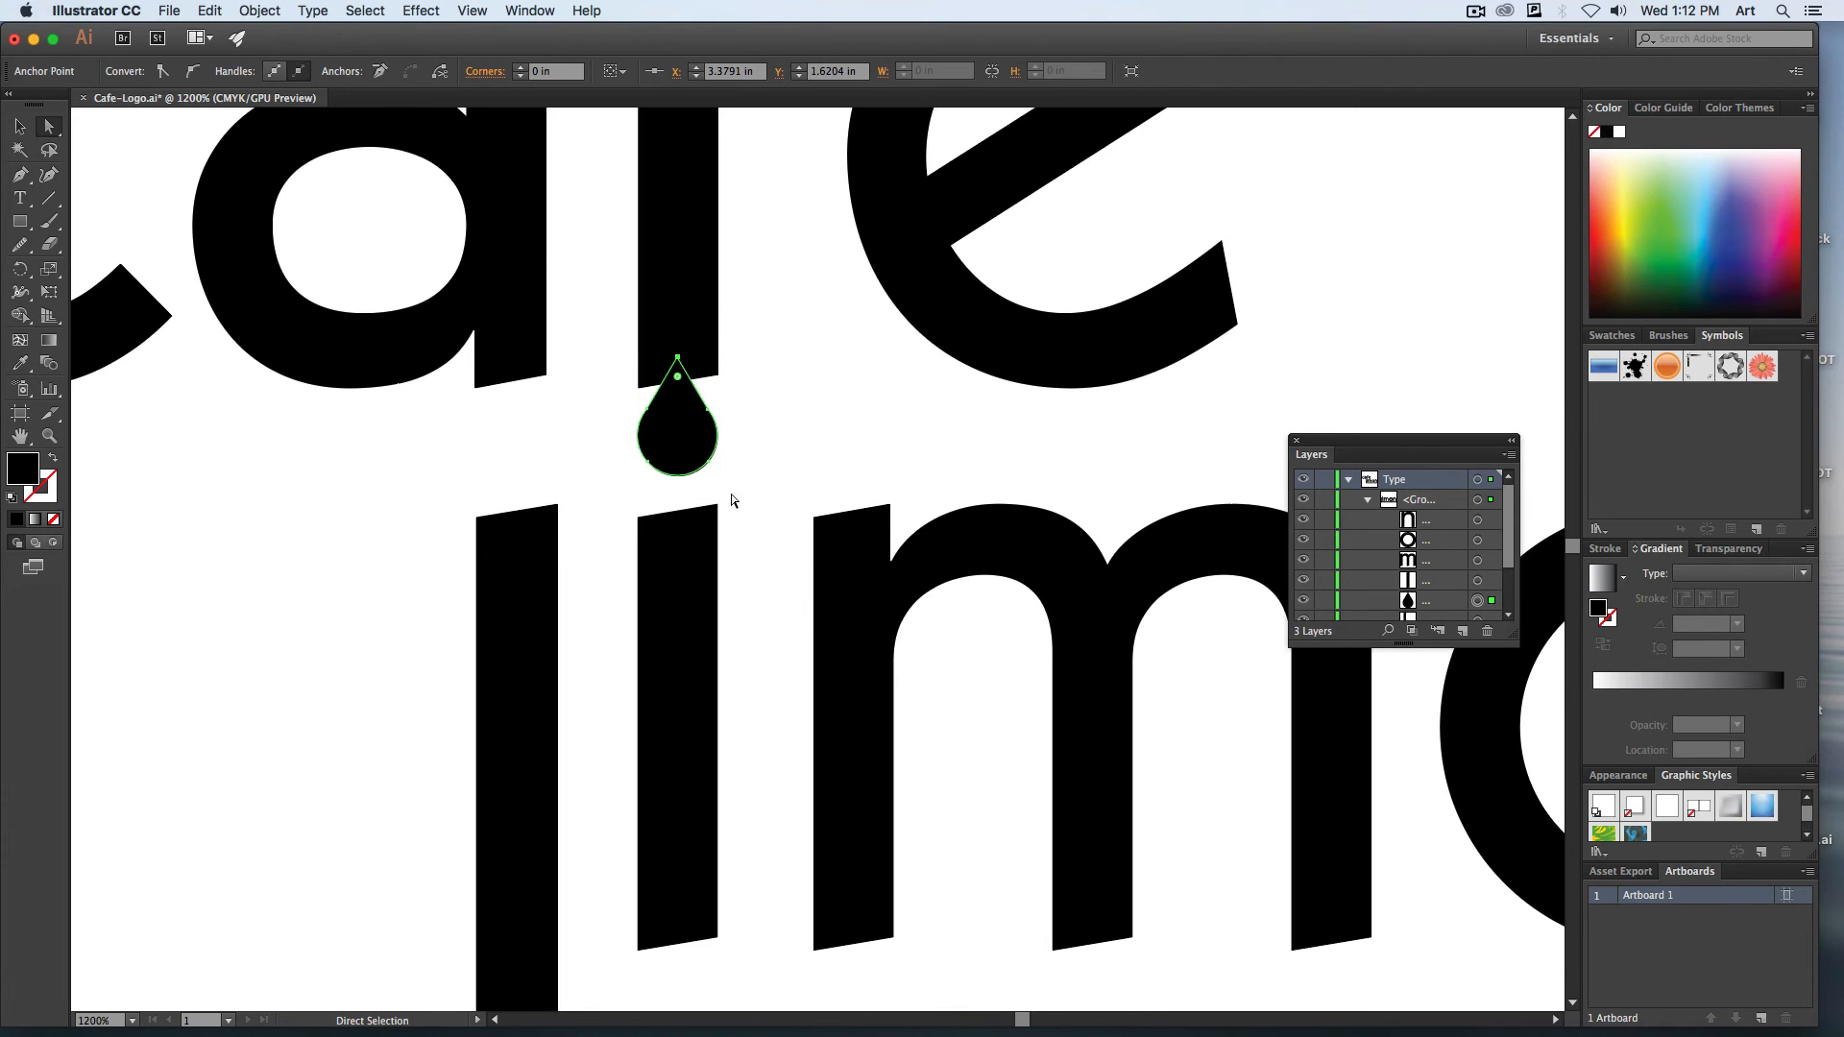
key("v")
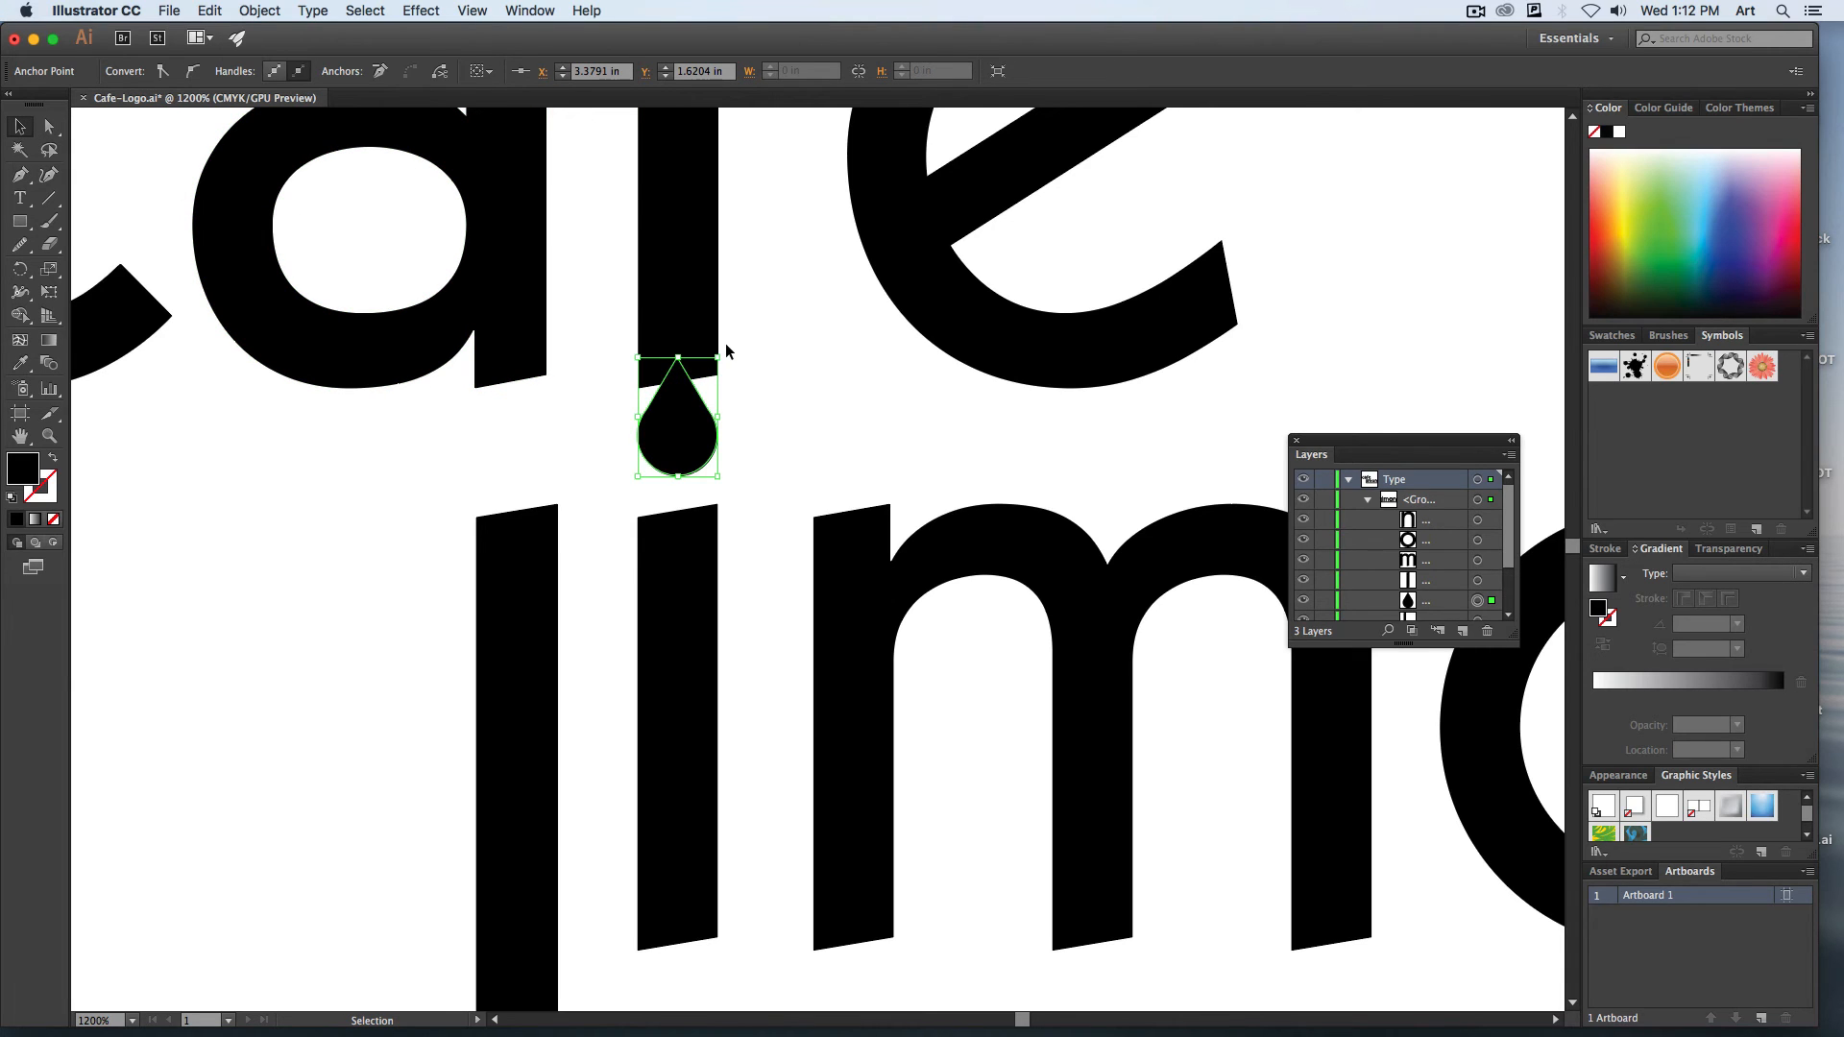
left_click_drag(724, 347, 745, 367)
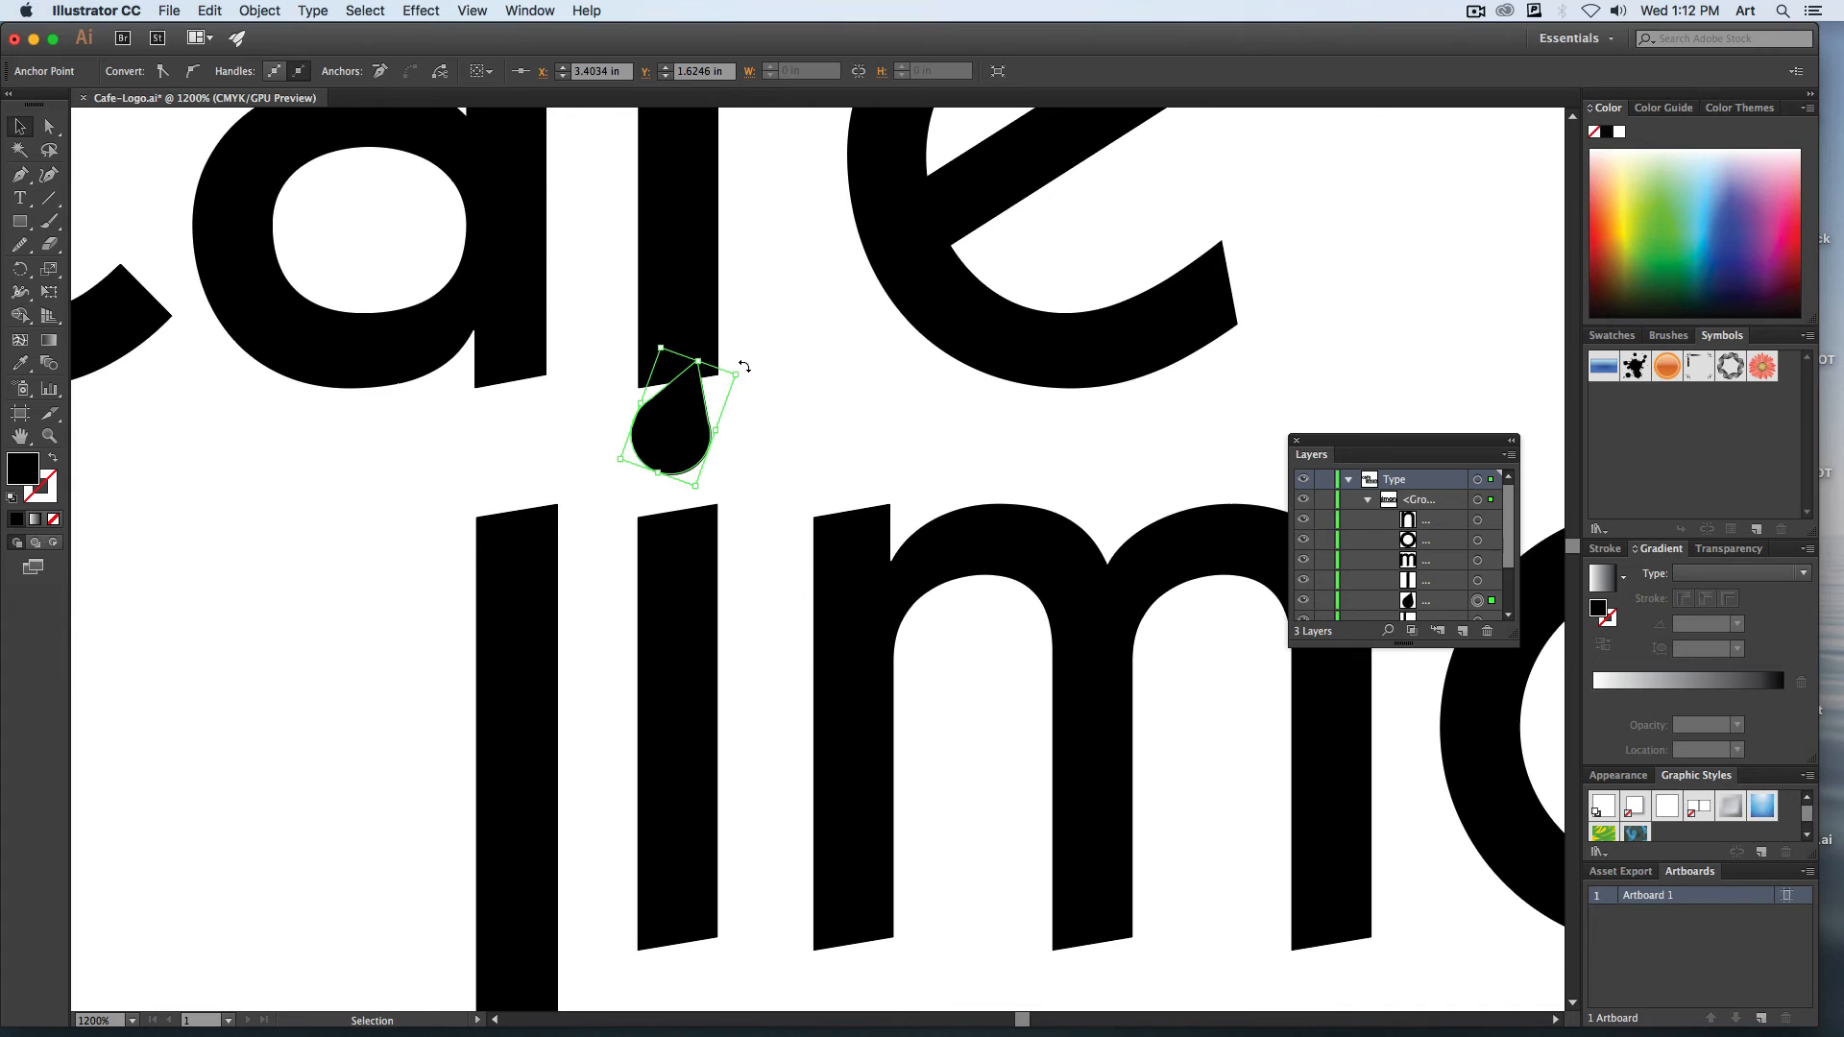
left_click(688, 445)
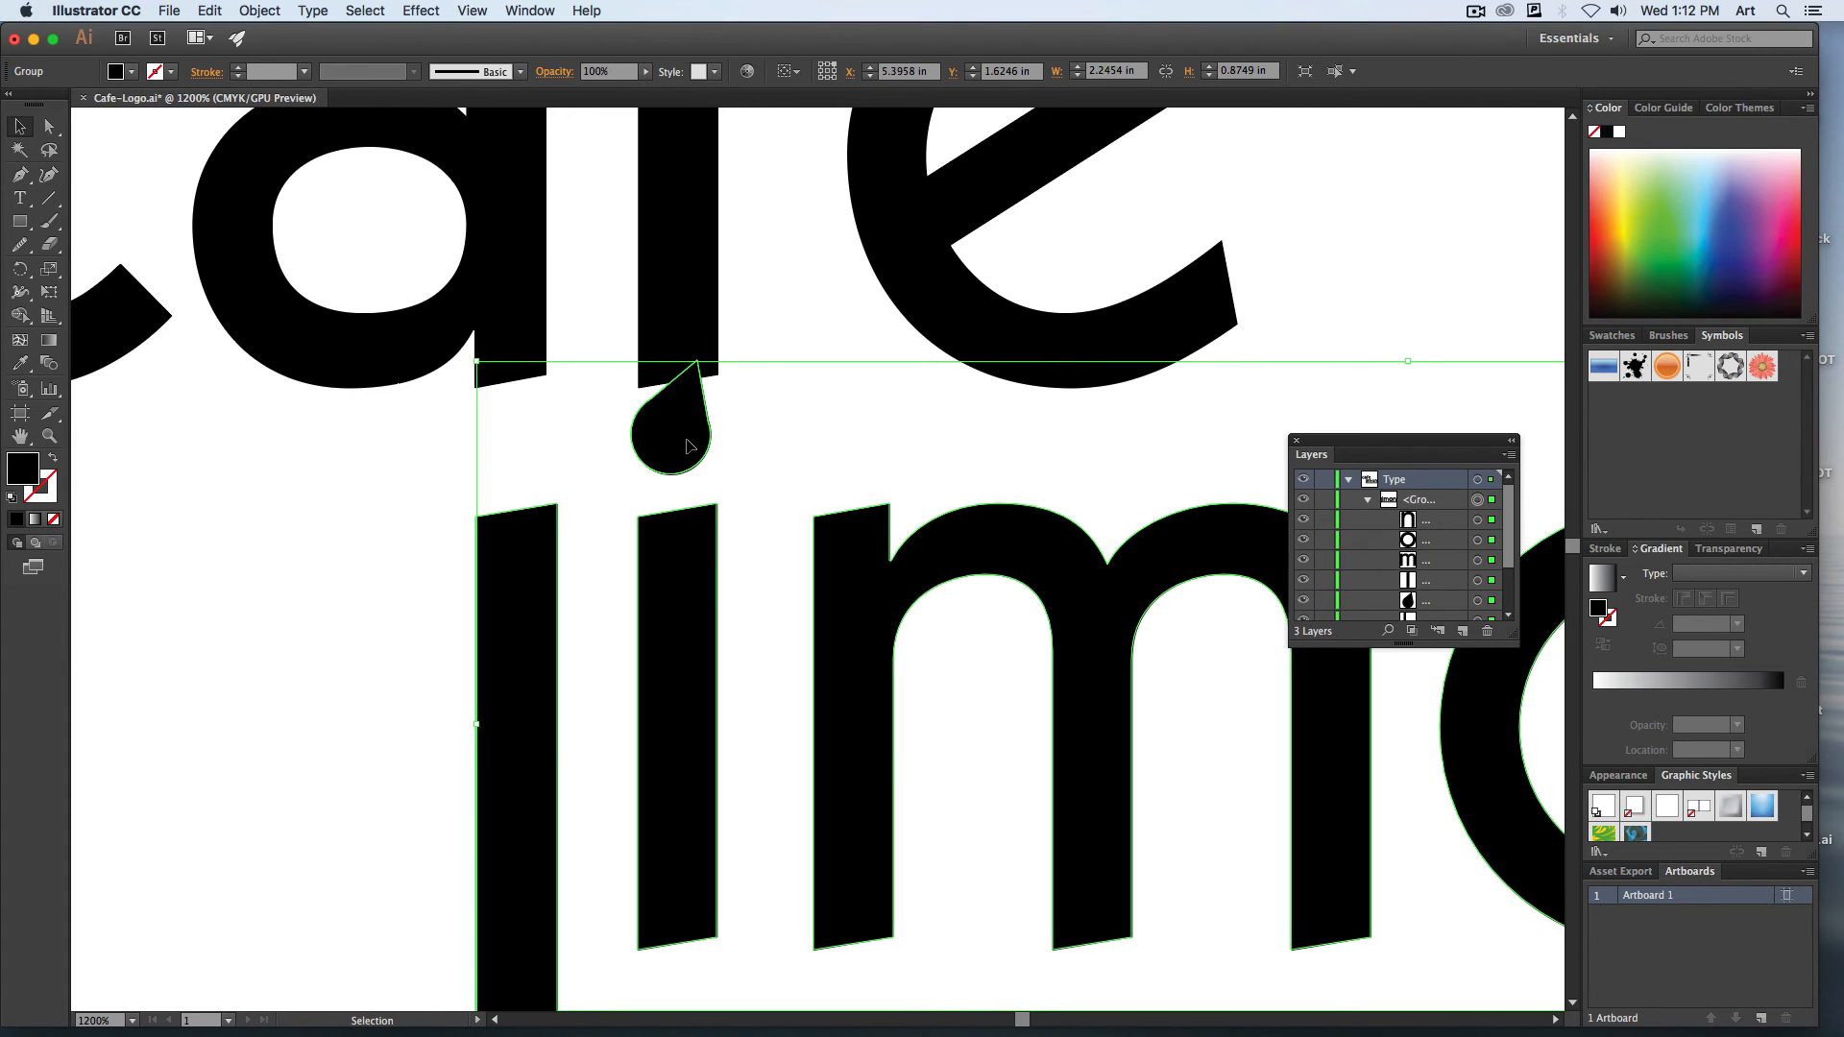
left_click(778, 539)
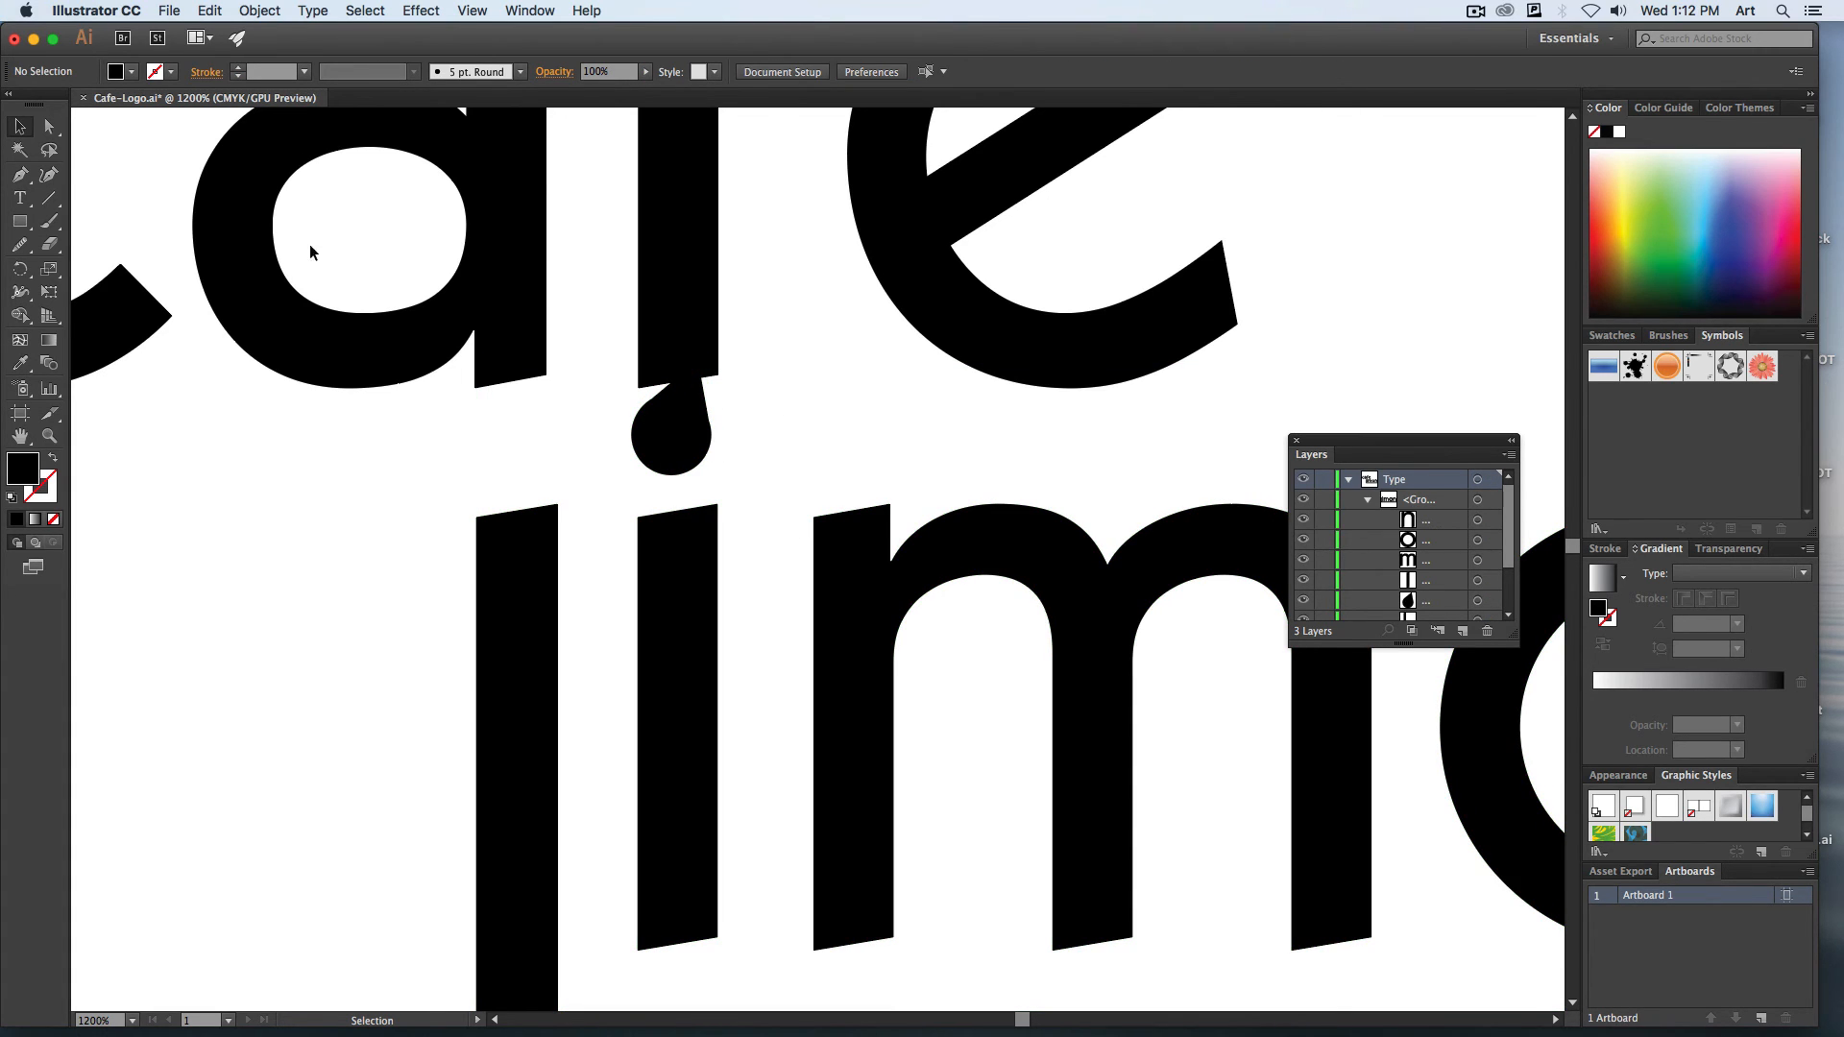
Raise the lower-right corner of the "f" stem so its base slants parallel to the teardrop, leaving a narrow gap.
left_click(50, 127)
left_click_drag(718, 378, 716, 319)
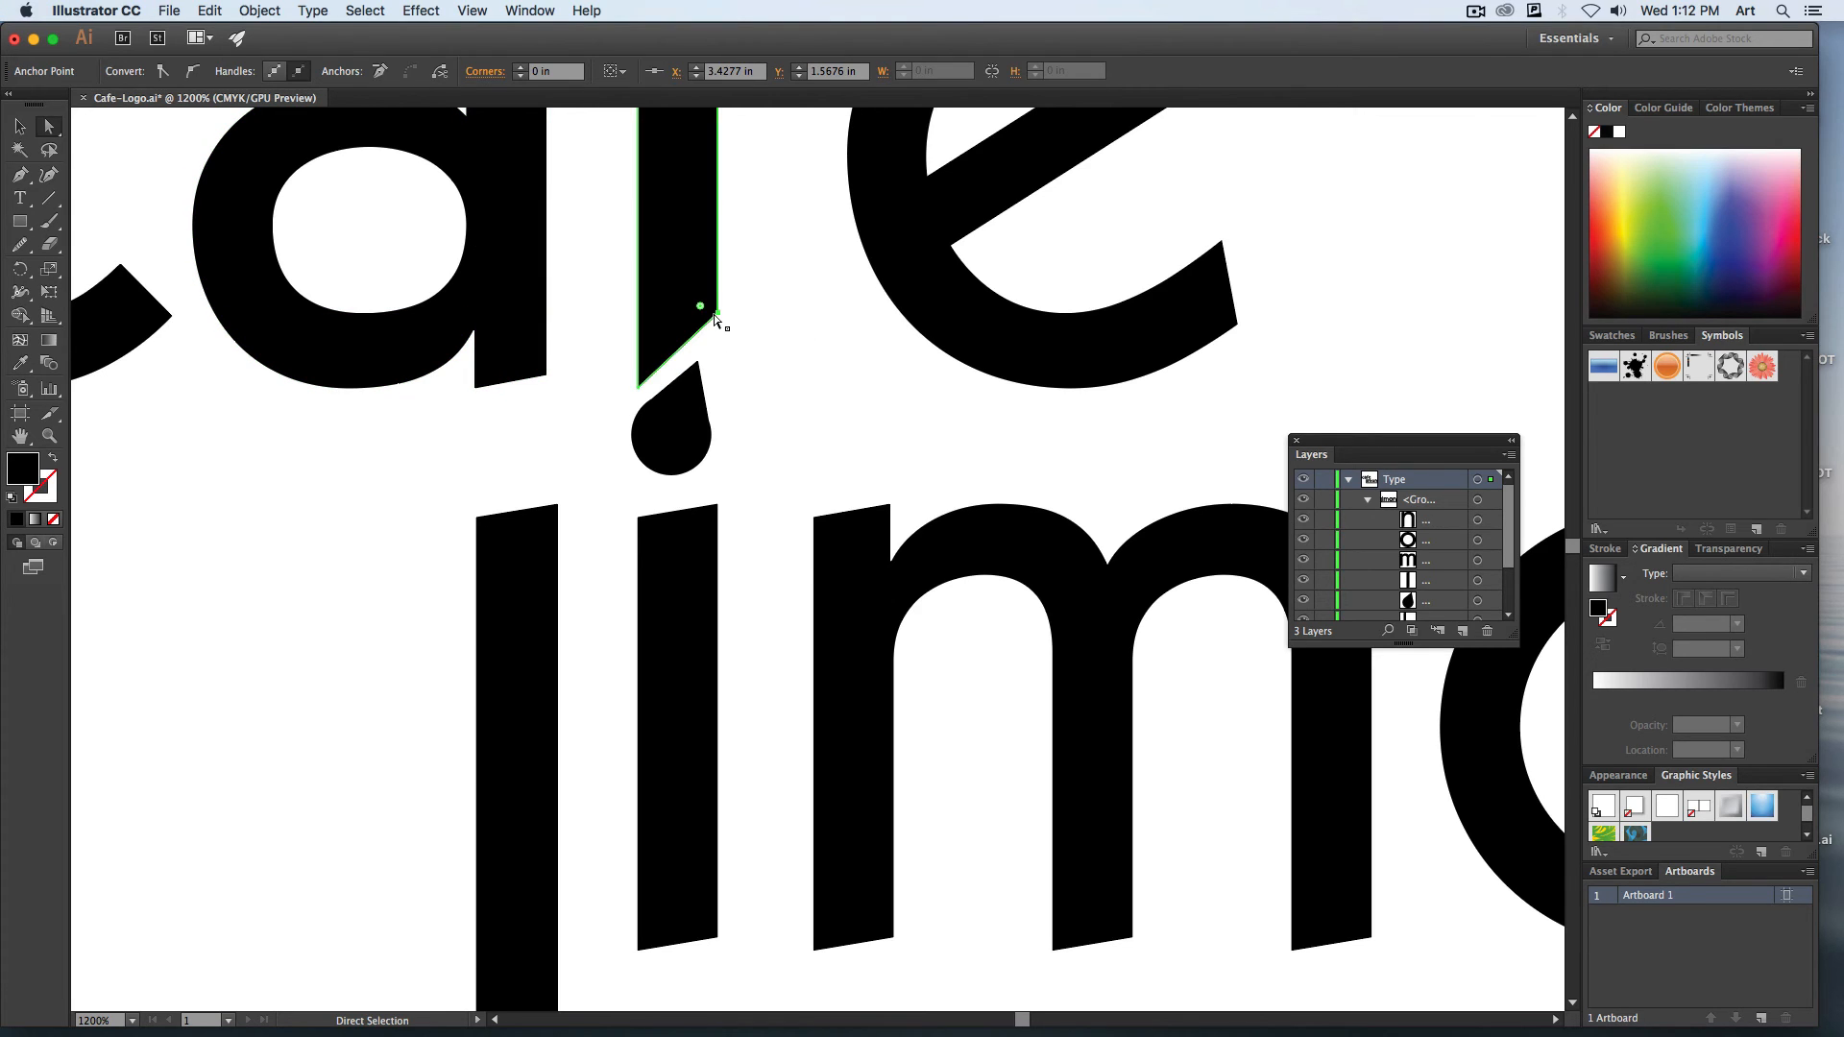
left_click(717, 320)
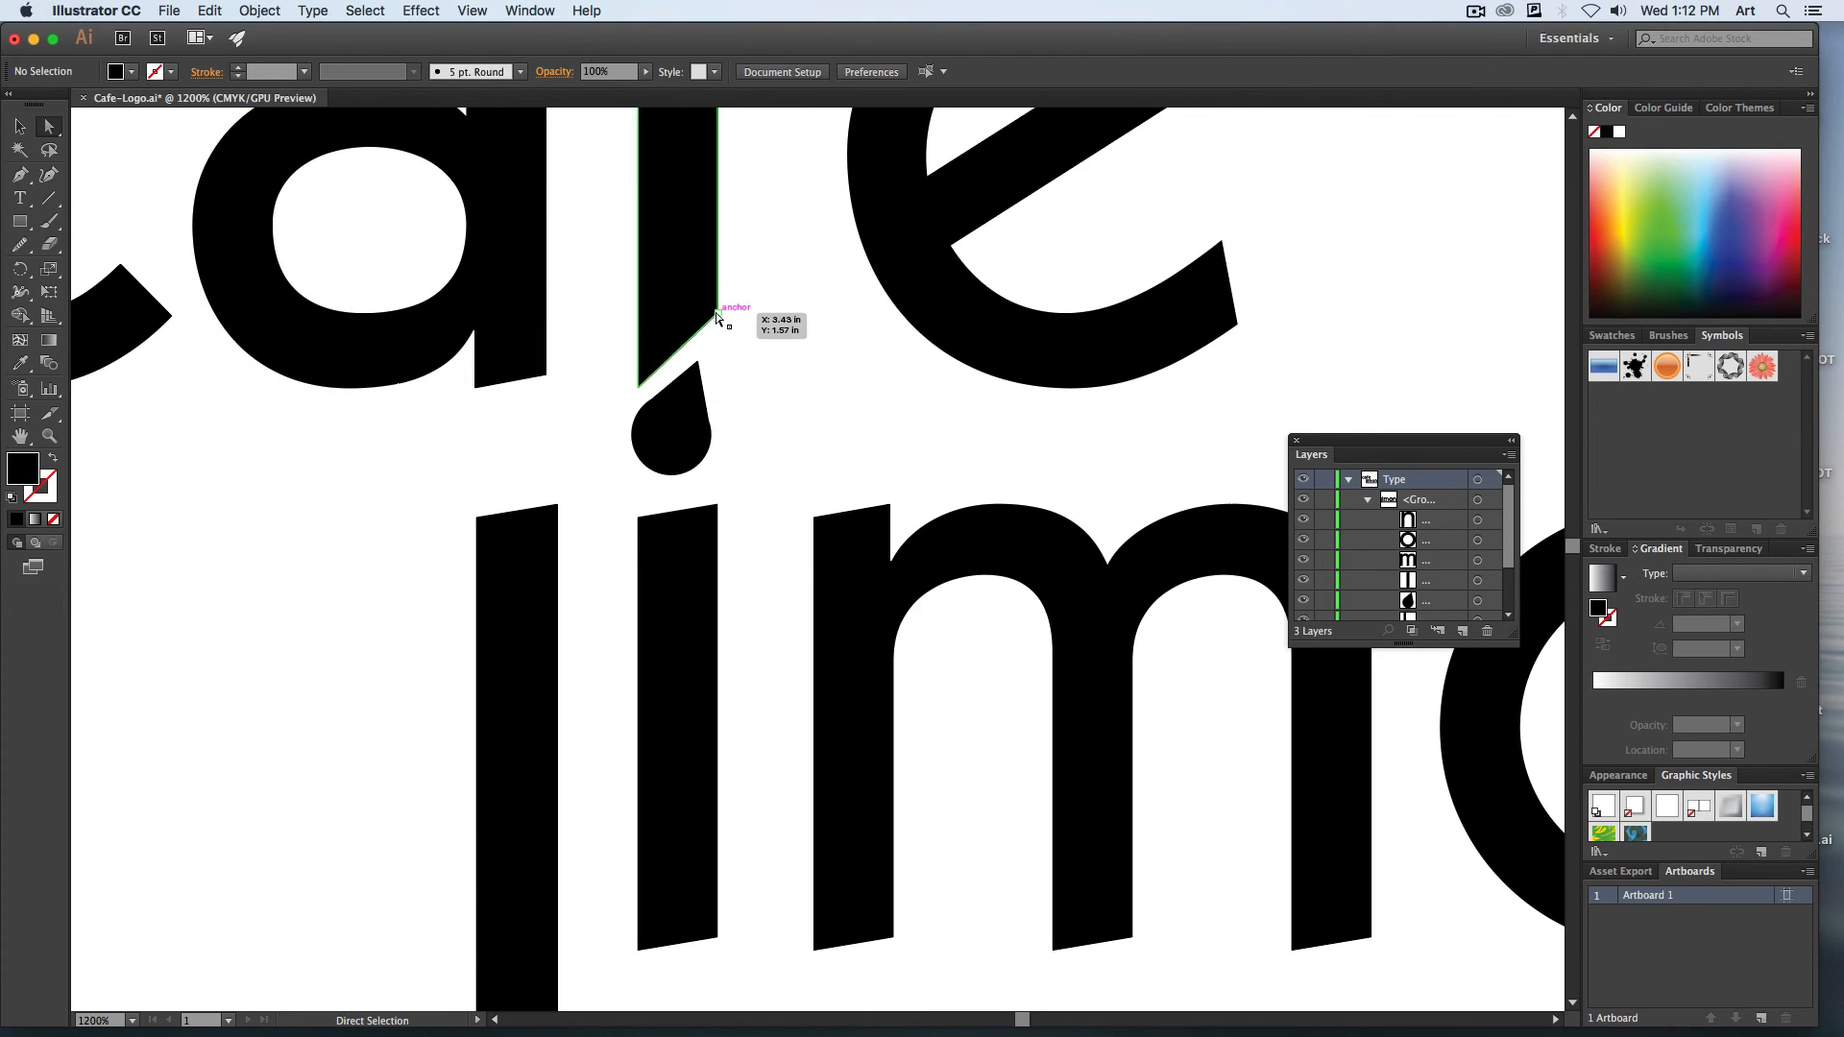
left_click_drag(716, 315, 717, 327)
left_click(741, 353)
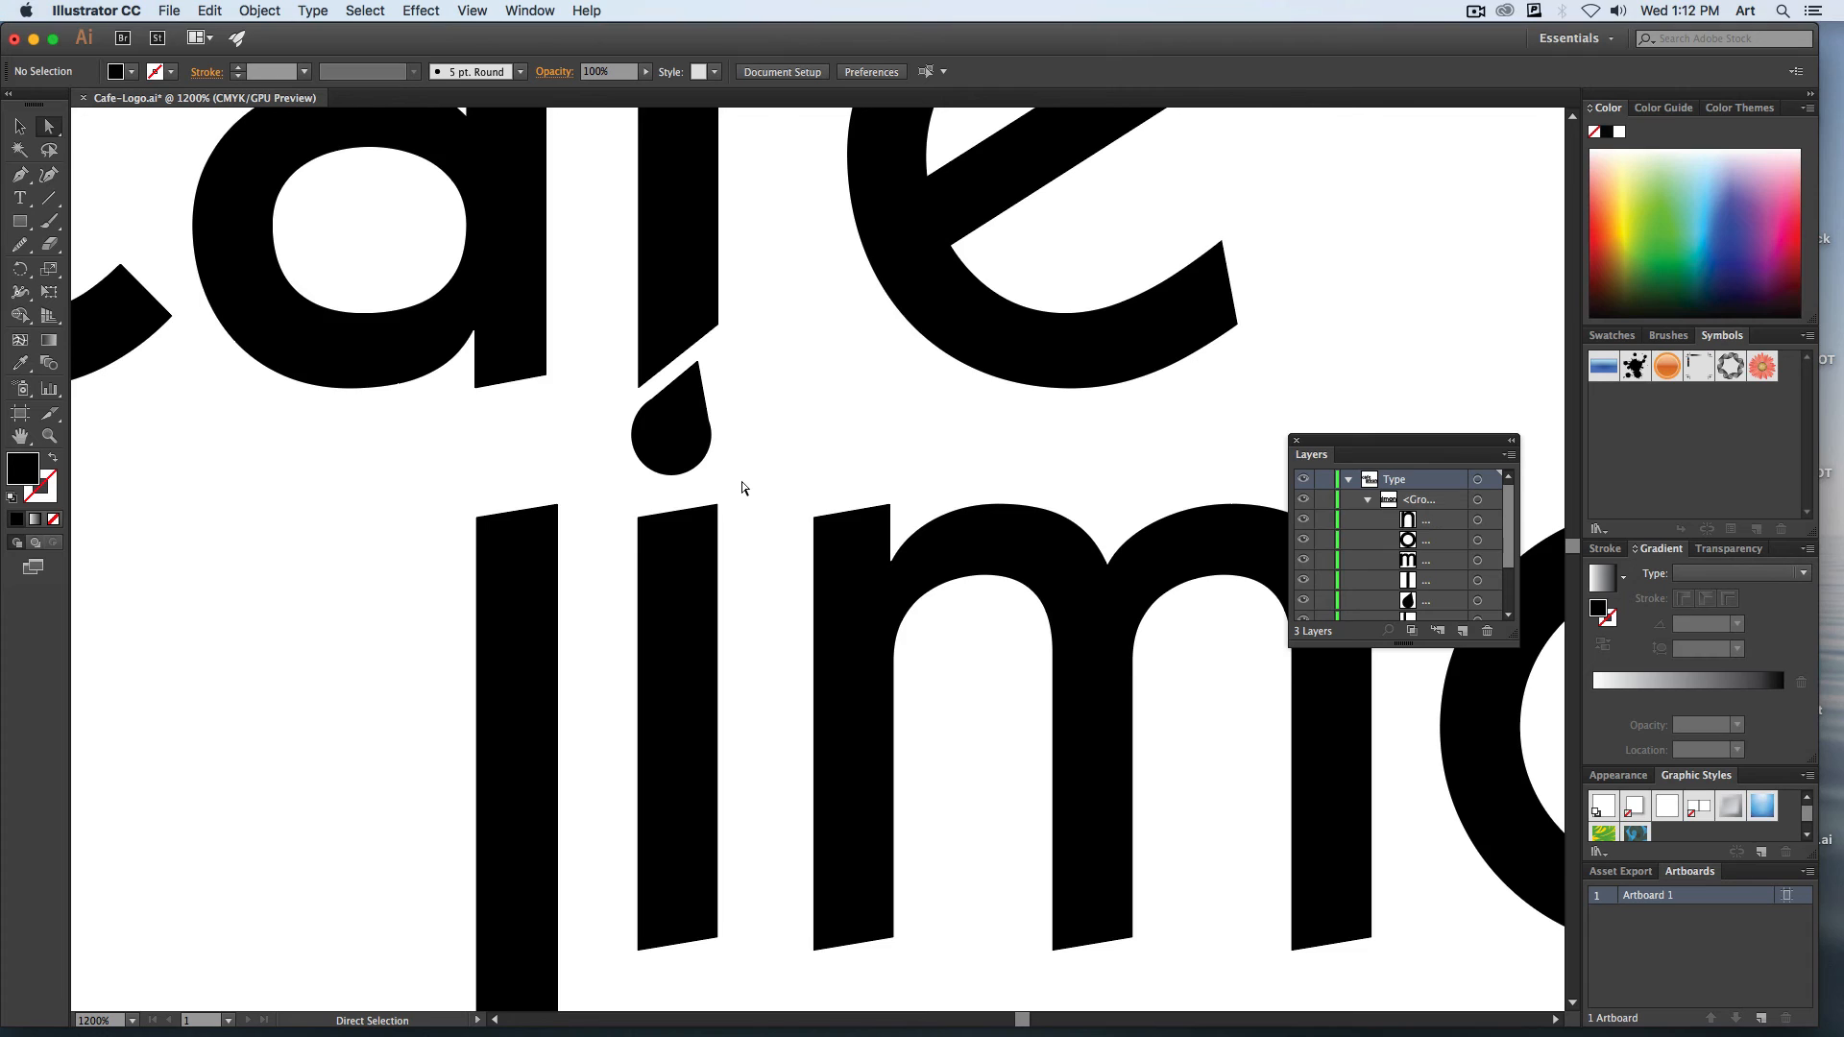
Delete the letter "o" from "Limon".
key("super+0")
key("super+equal")
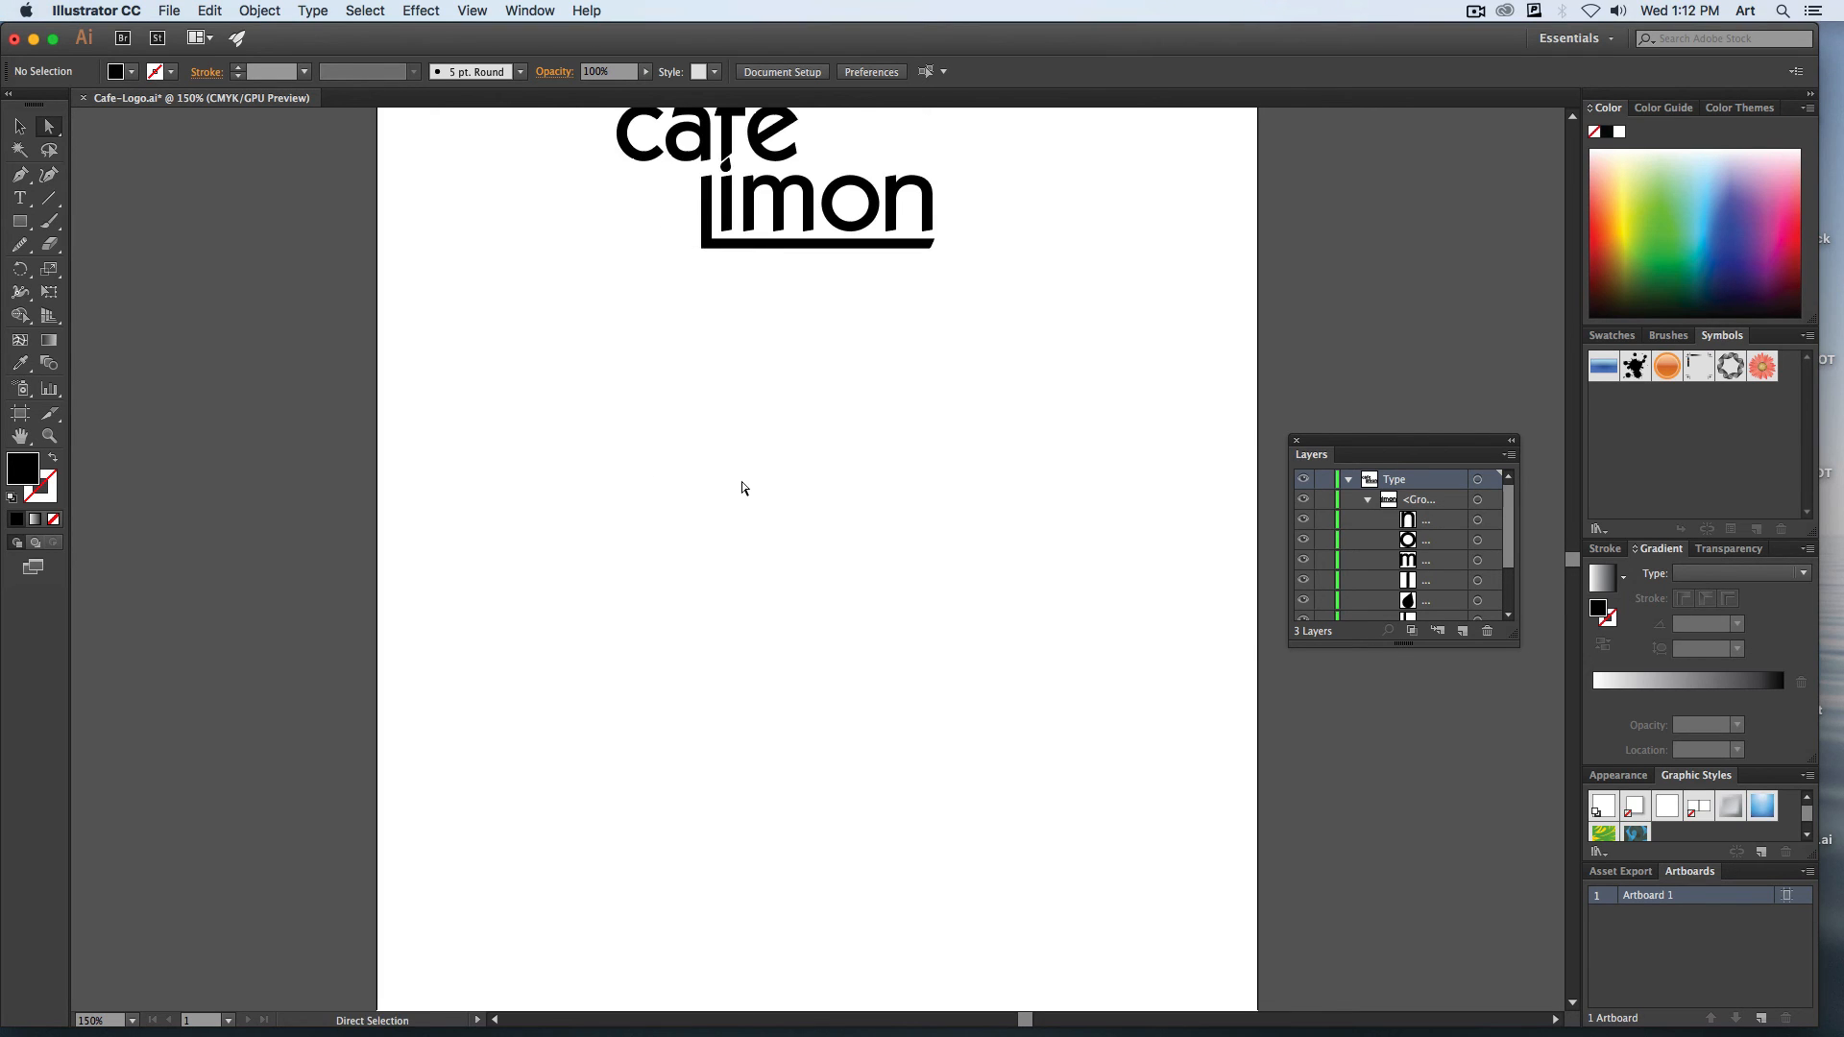
key("super+equal")
scroll(759, 625, "up", 5)
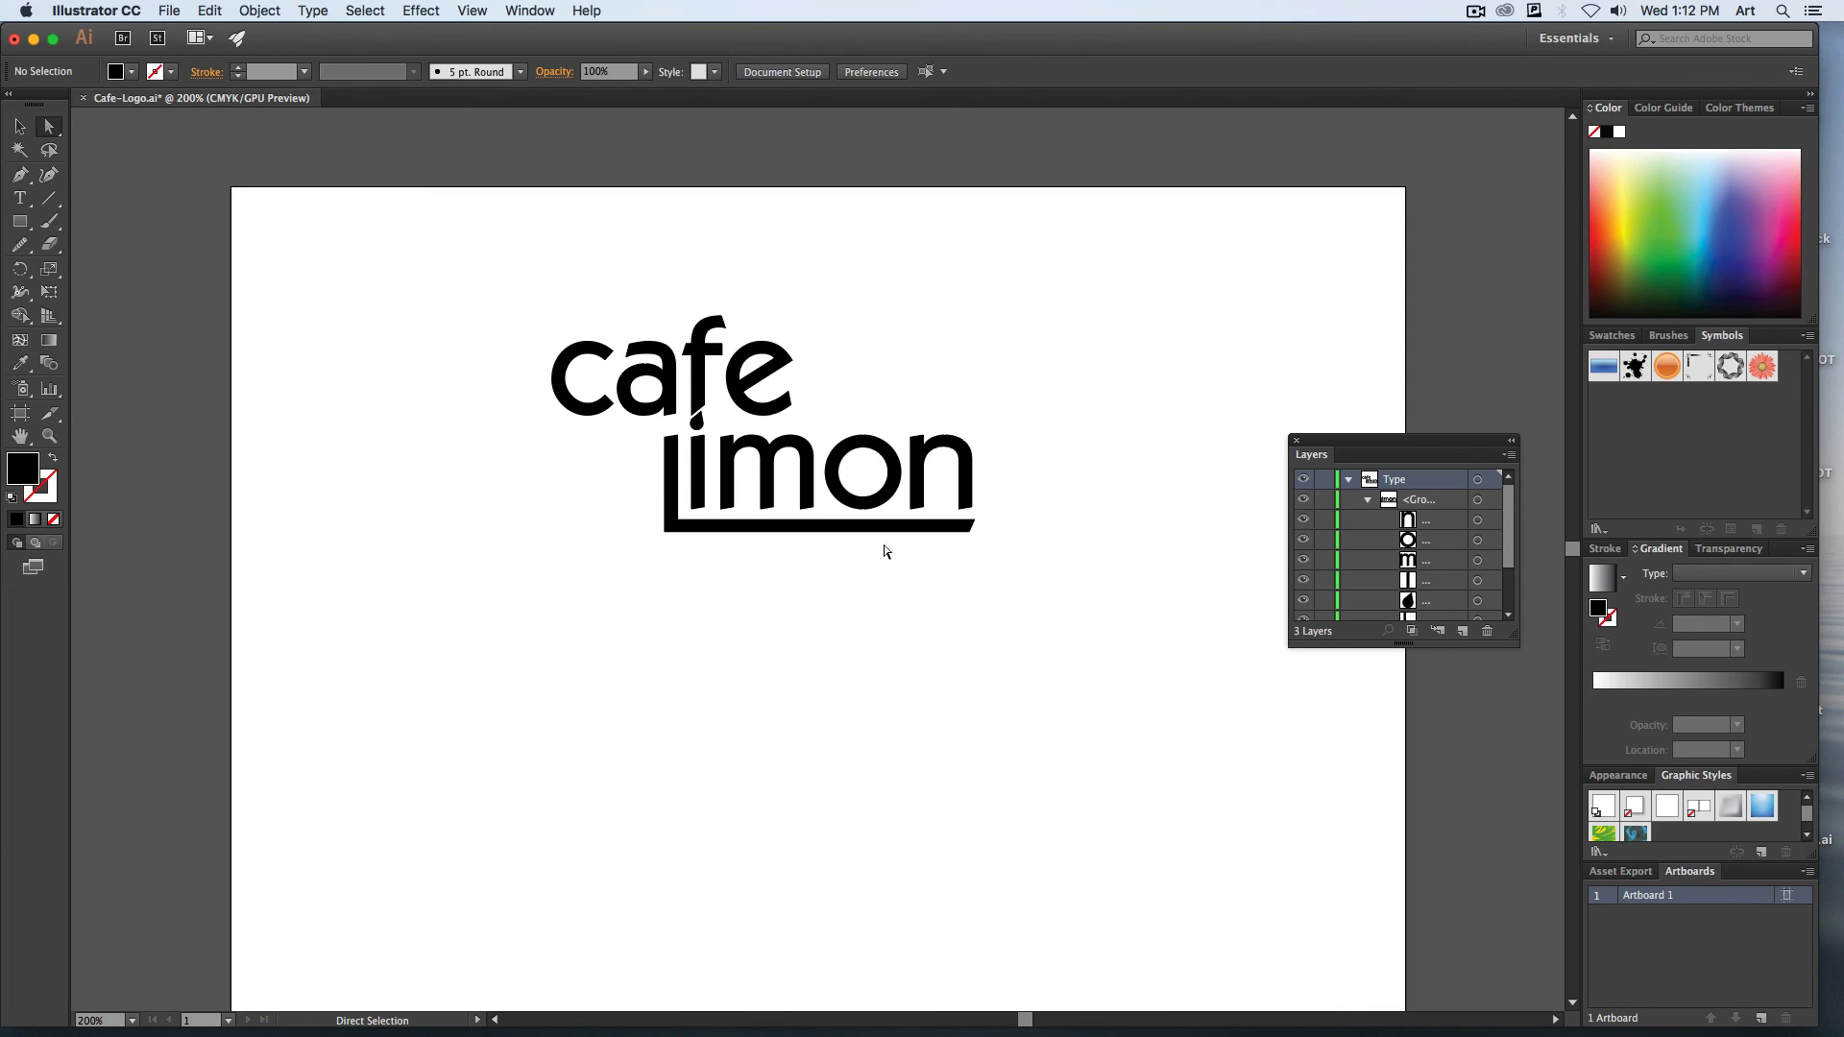
left_click(893, 463)
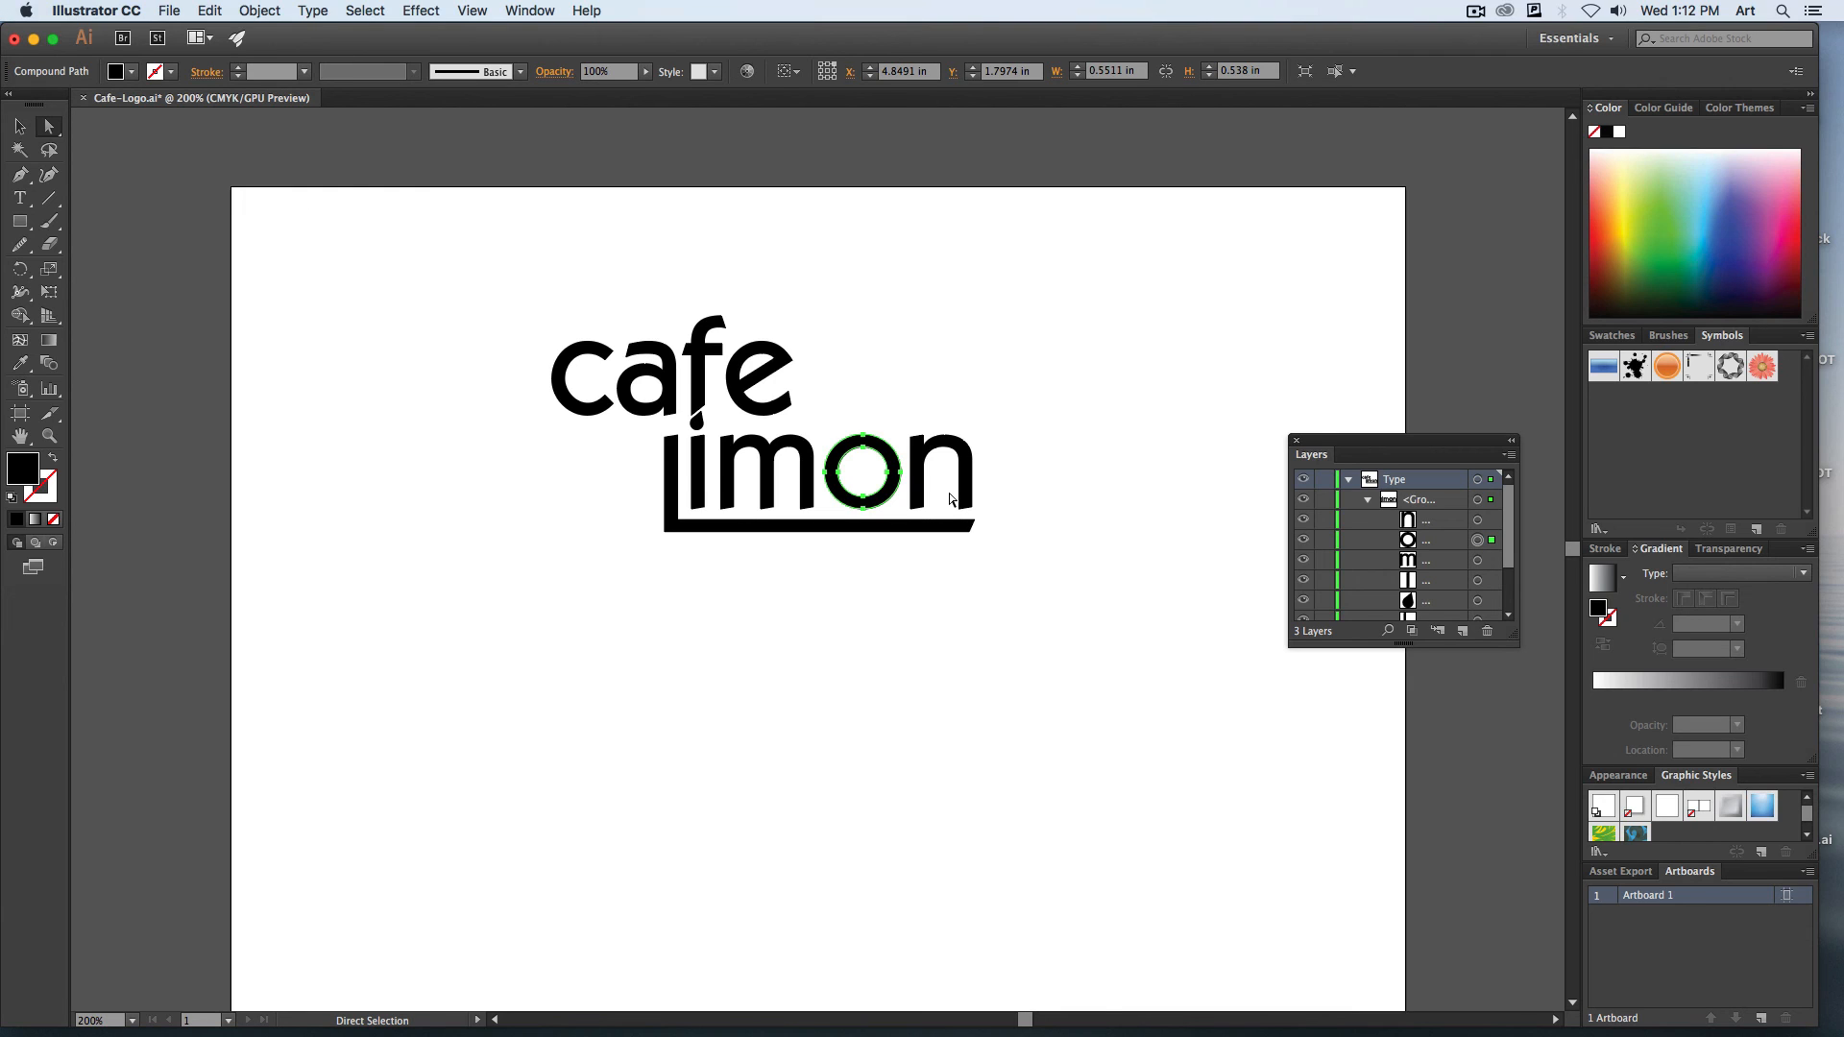
key("Delete")
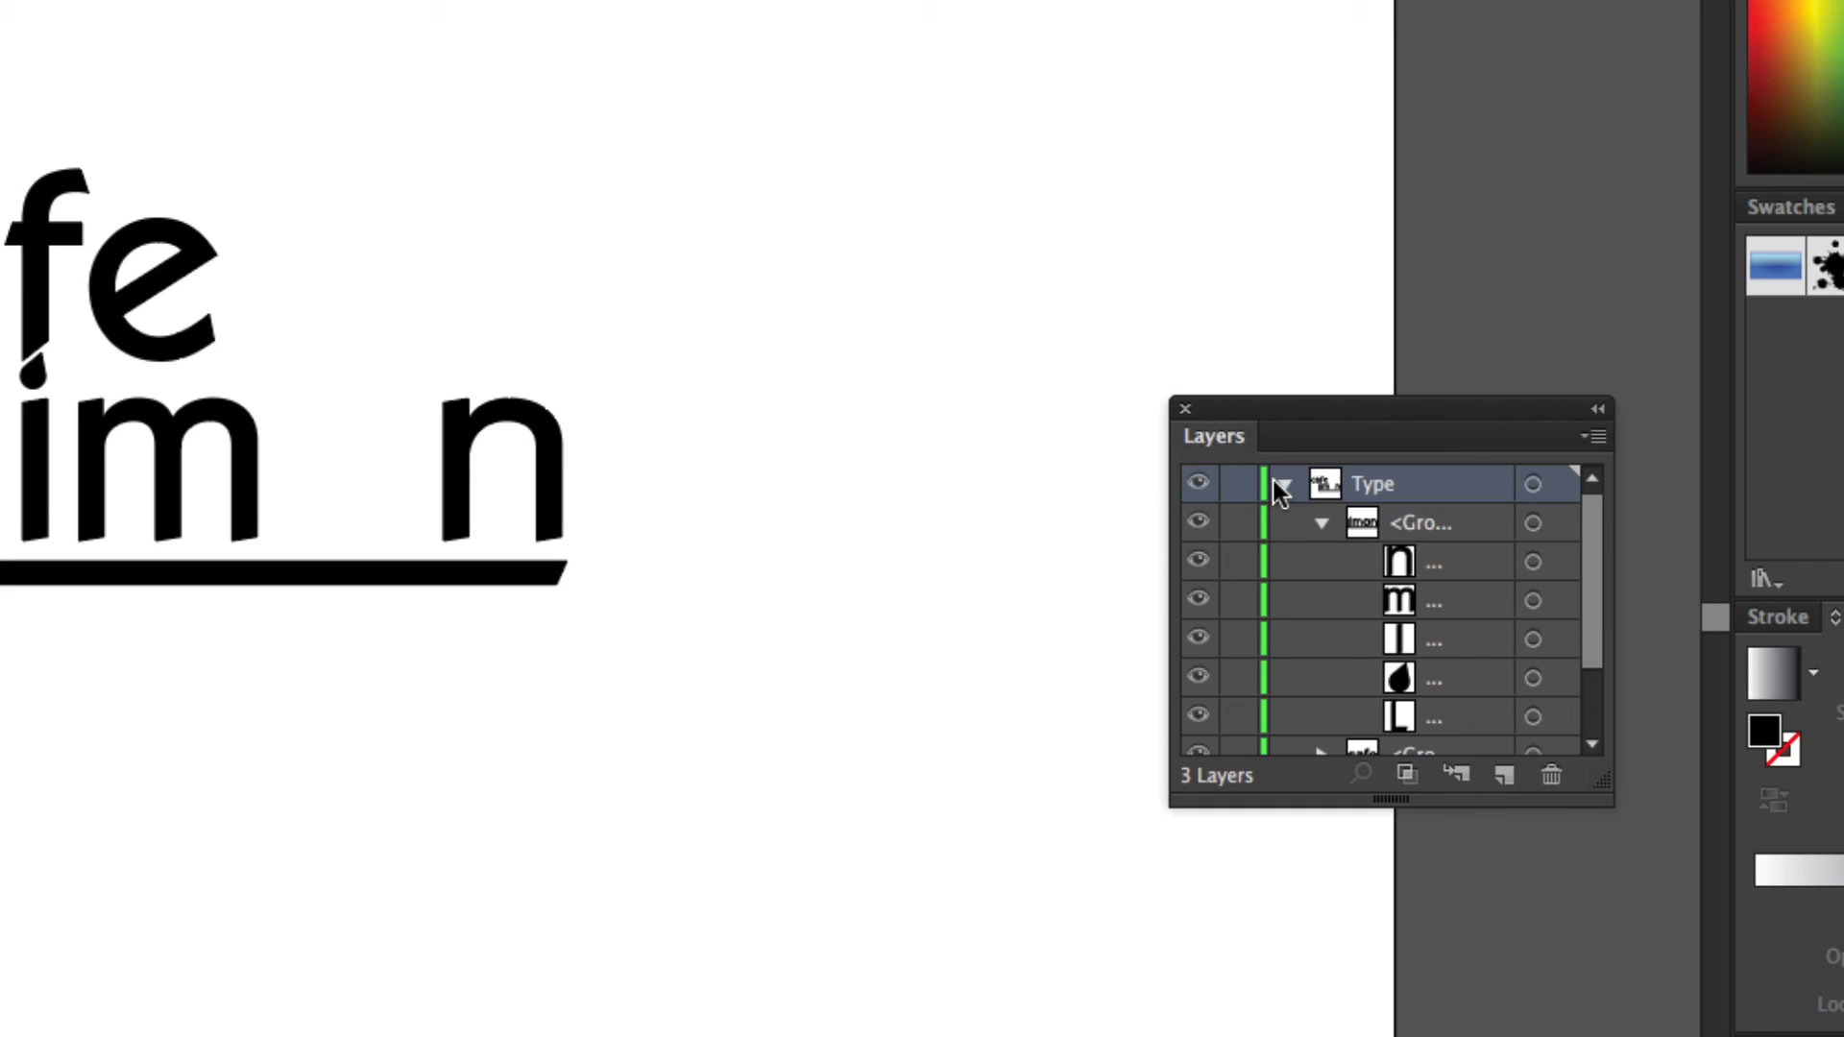
Collapse the Type layer, then show and unlock Layer 1 with the lemon artwork.
left_click(1281, 484)
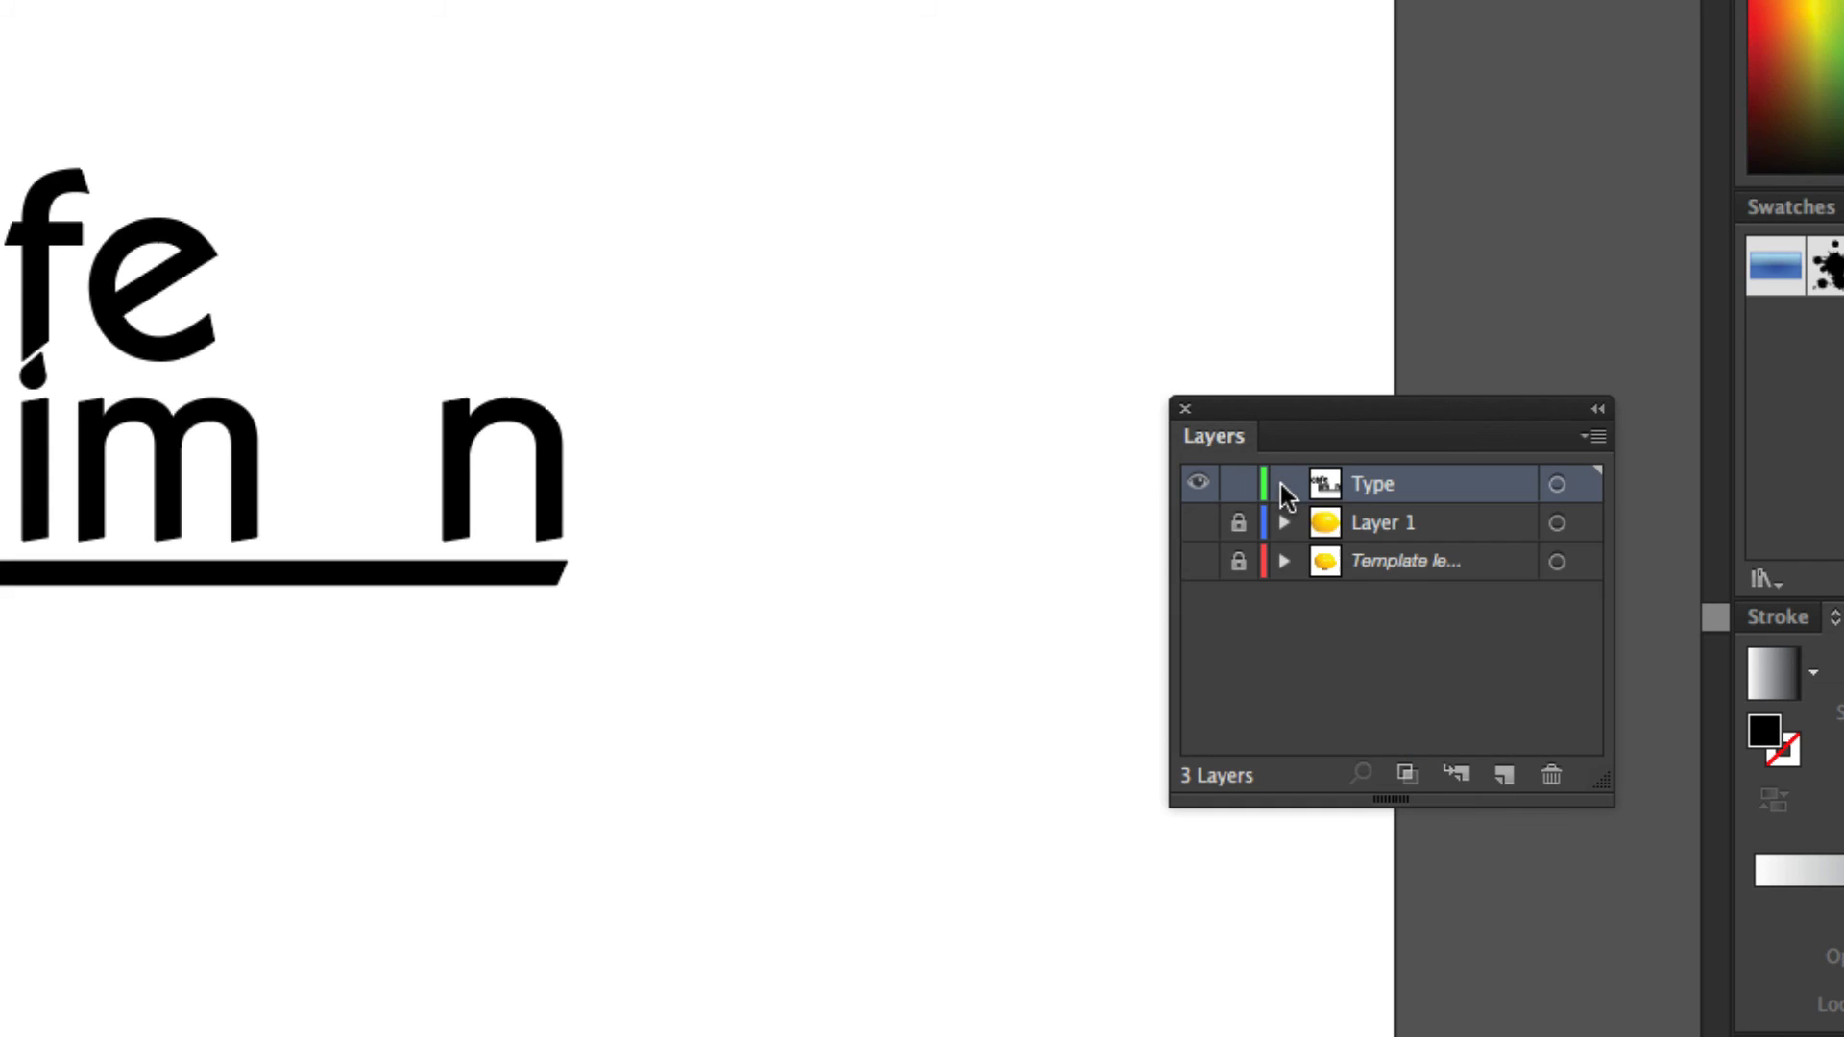
left_click(1199, 524)
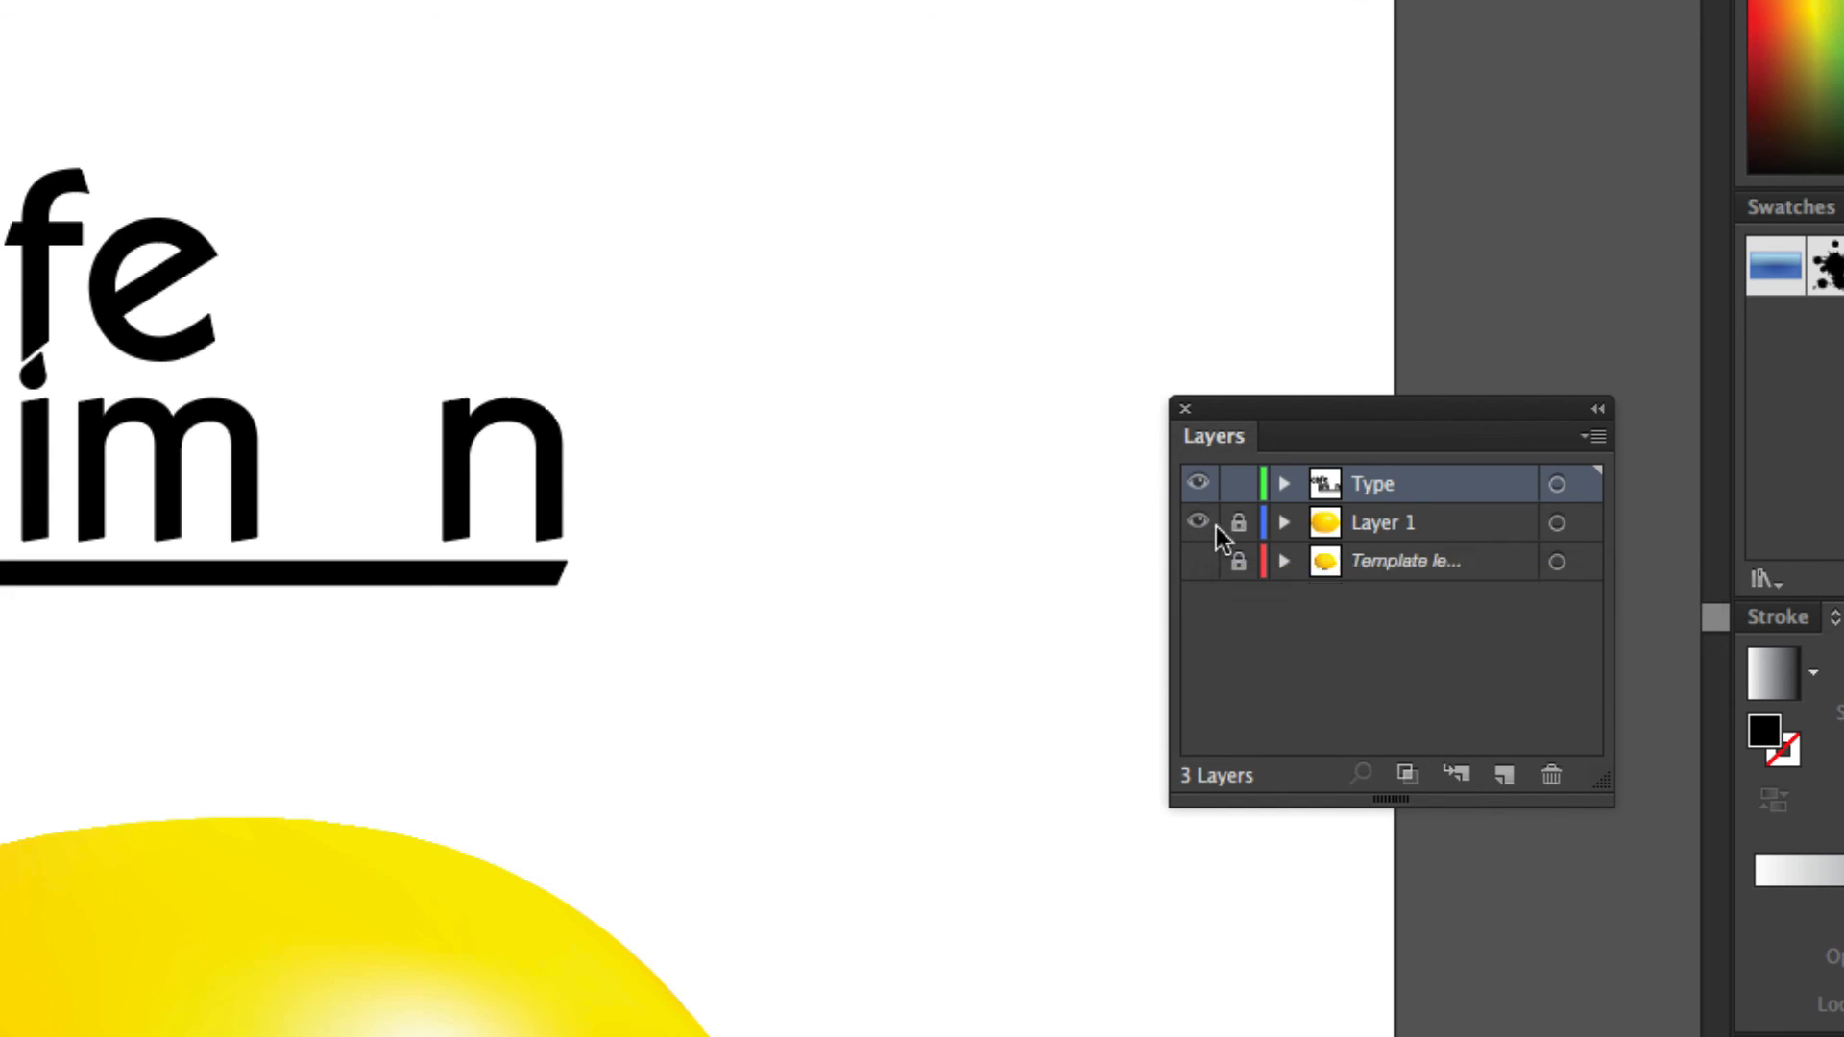
left_click(1238, 523)
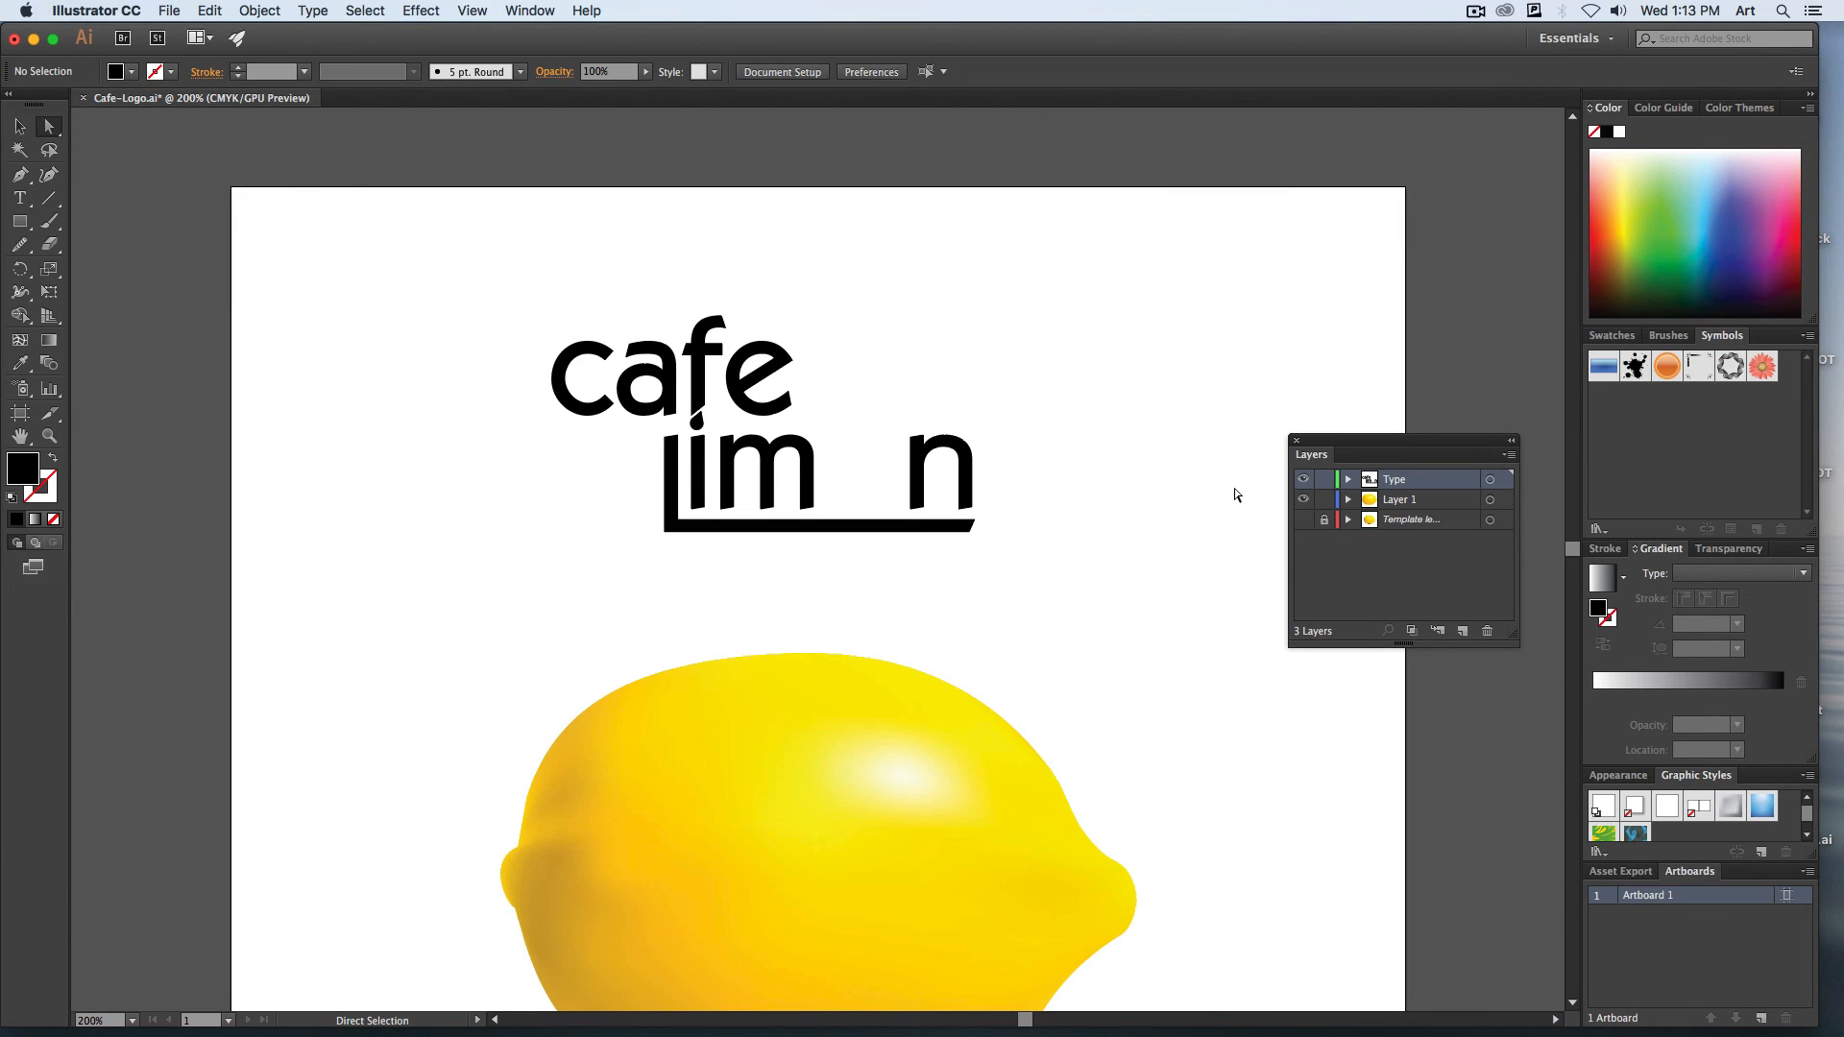
Move the lemon into the gap between "m" and "n", shrinking it to letter size and tilting it to replace the "o".
left_click(19, 126)
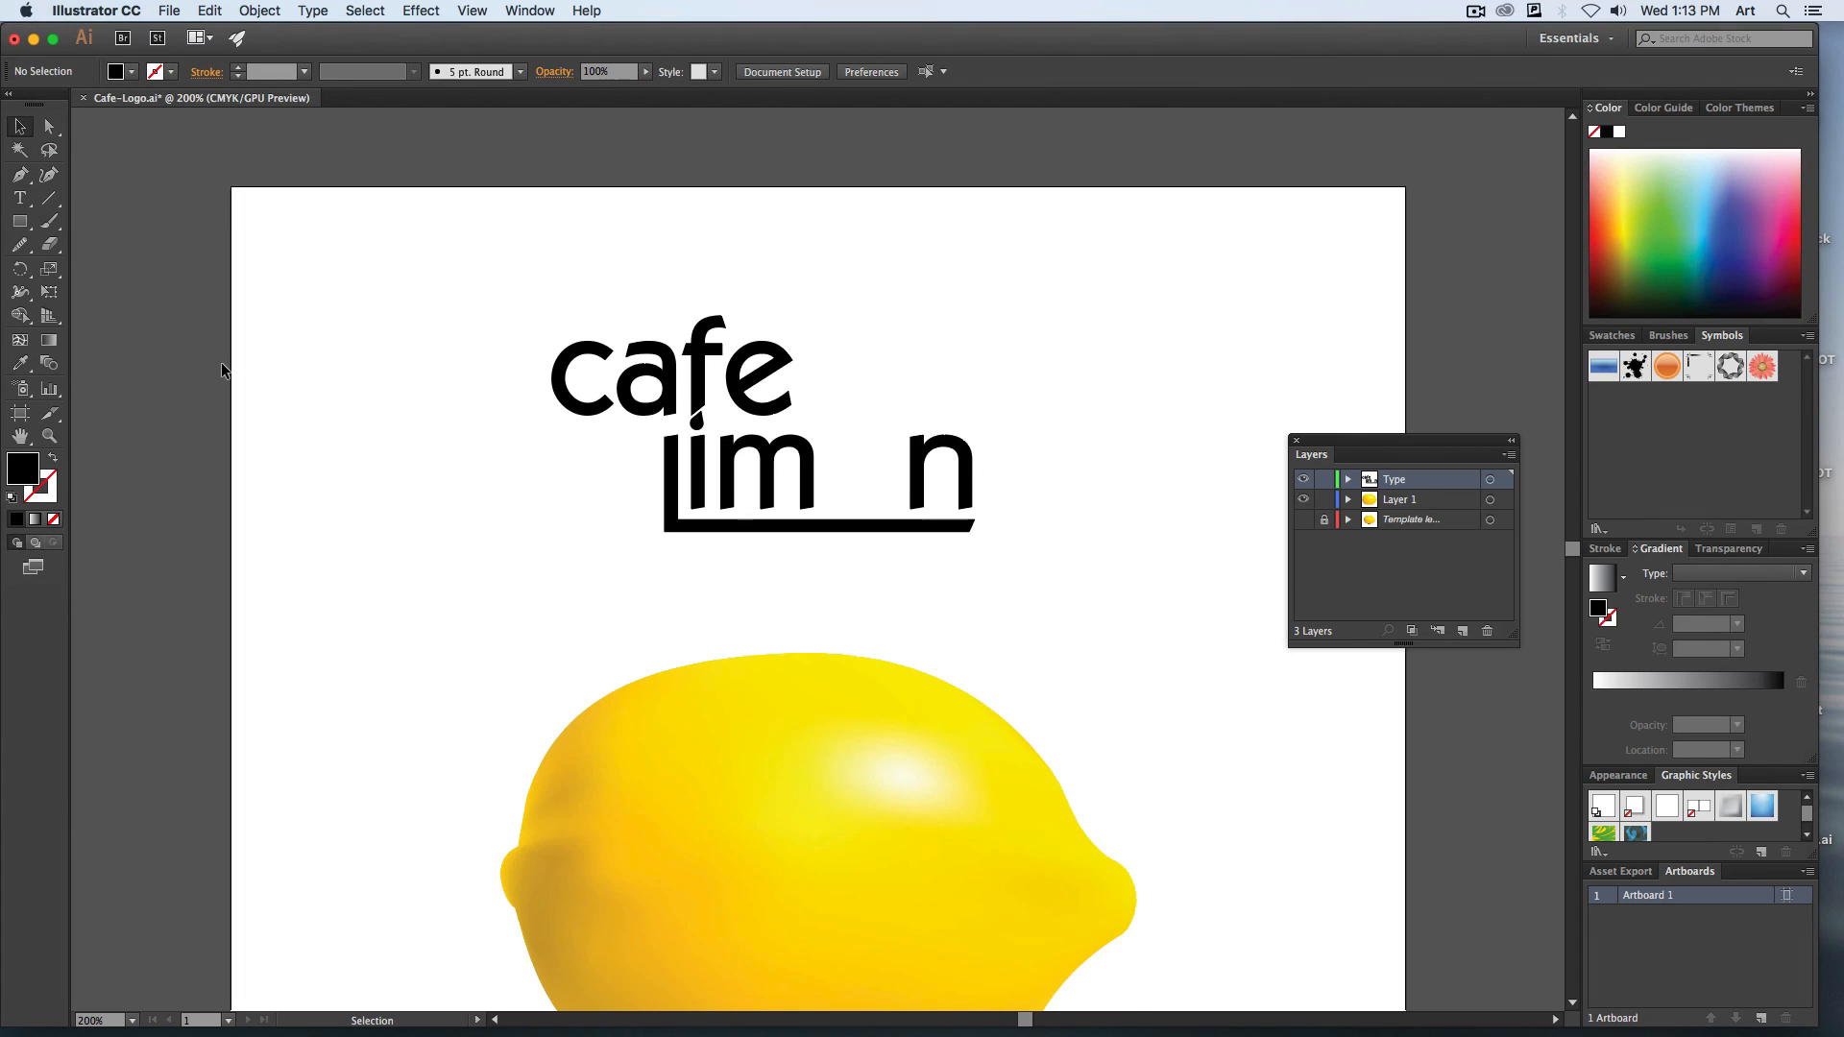
left_click_drag(814, 787, 850, 458)
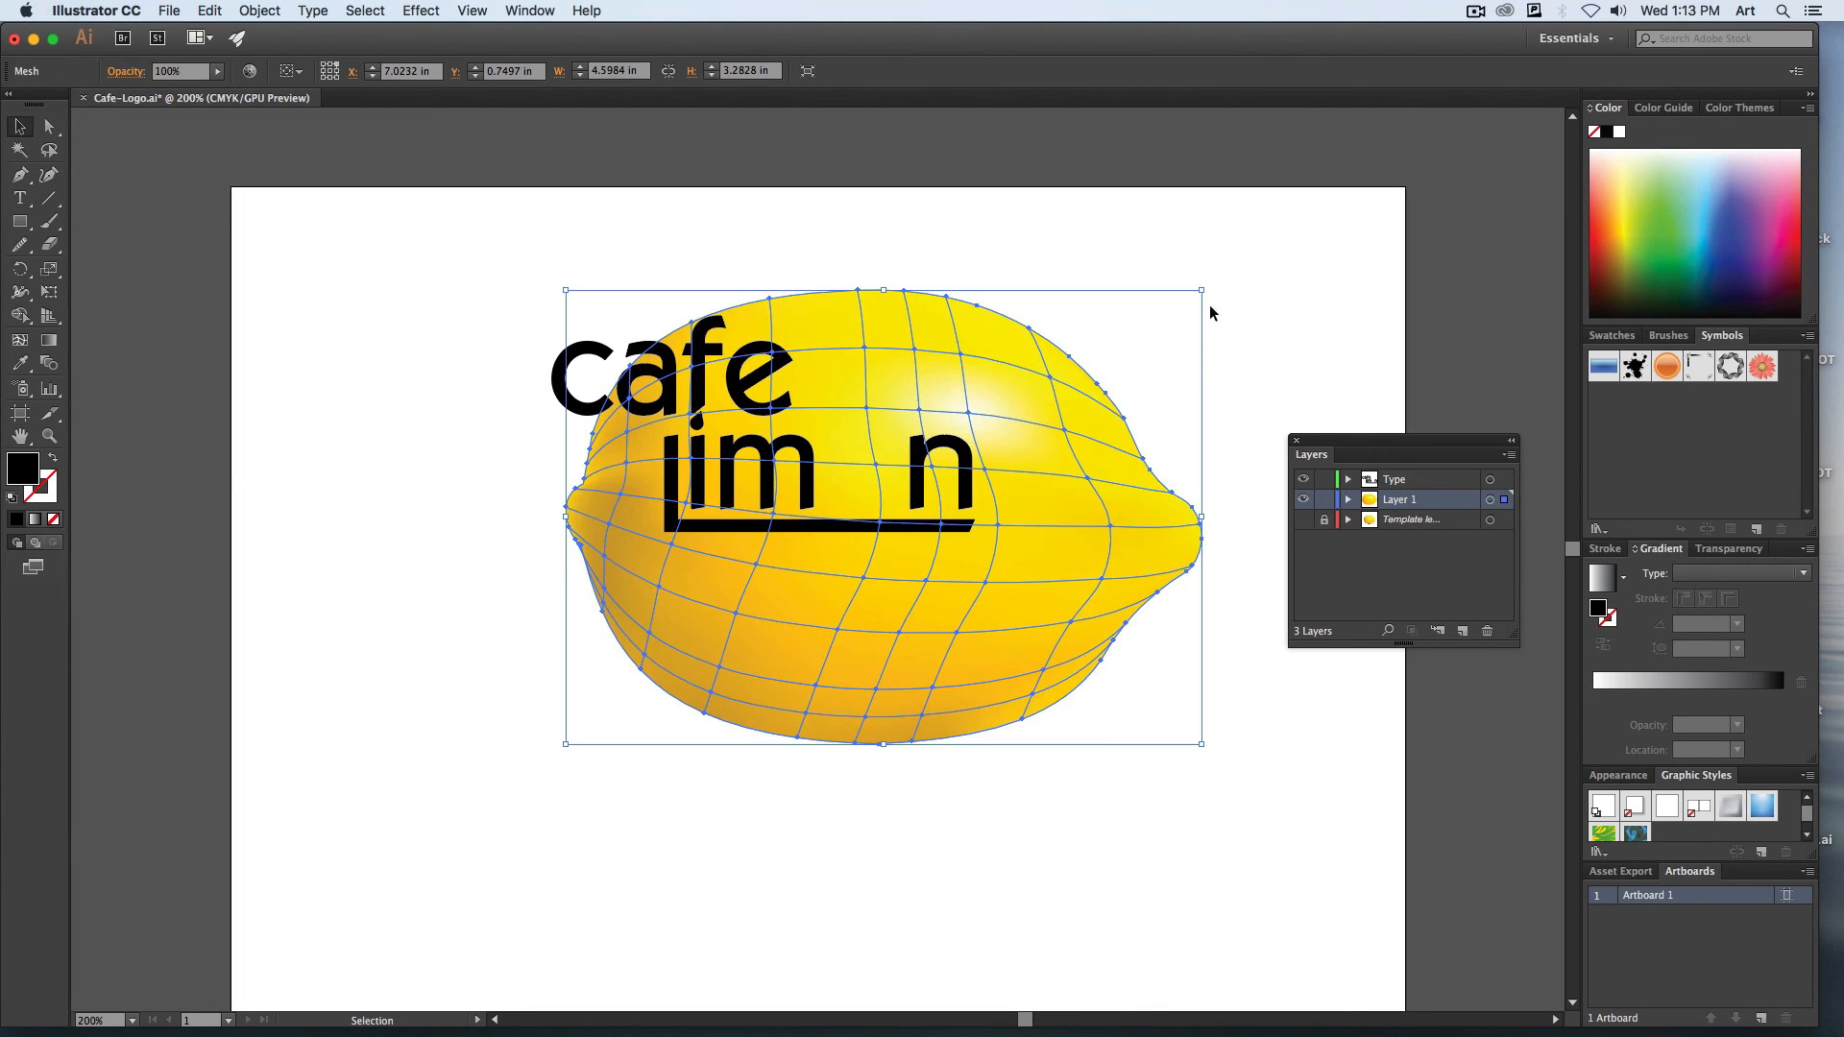
left_click_drag(1205, 288, 893, 425)
left_click(976, 706)
left_click(982, 535)
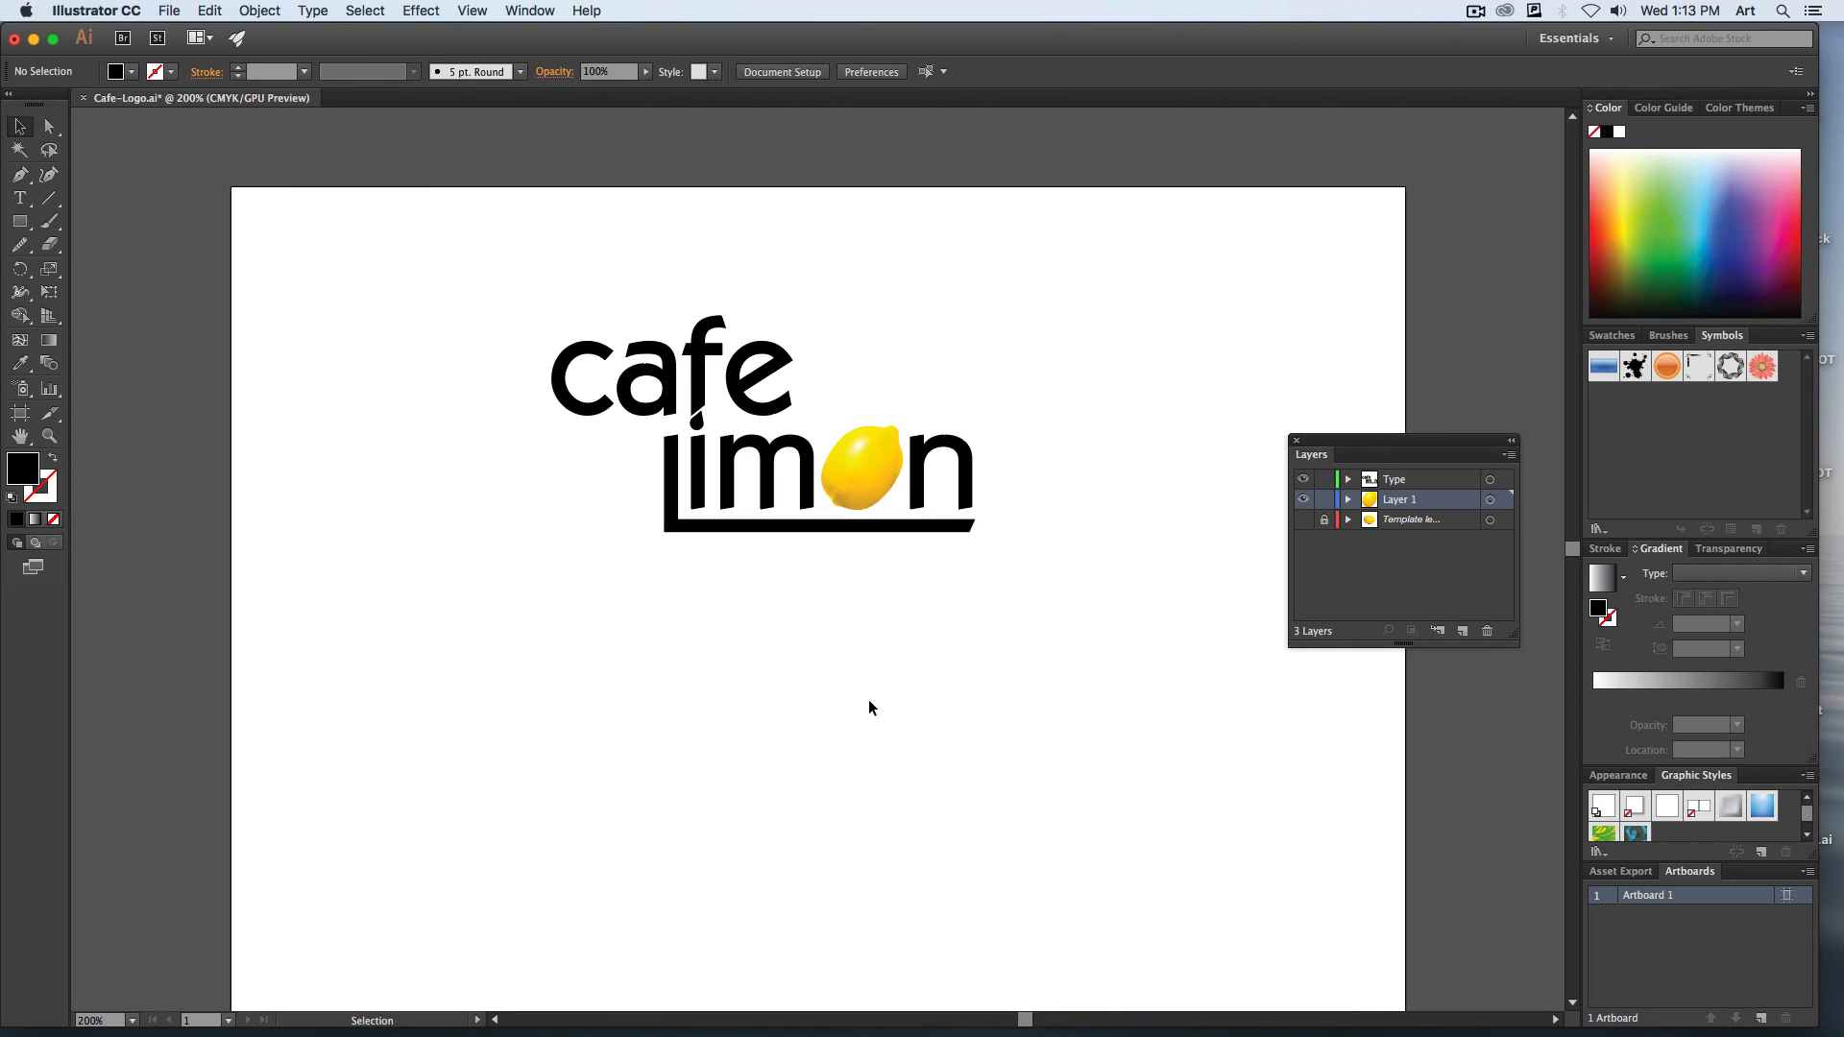
Fill only the teardrop dot of the "i" with green from the color spectrum, and deselect it.
key("super+equal")
key("super+equal")
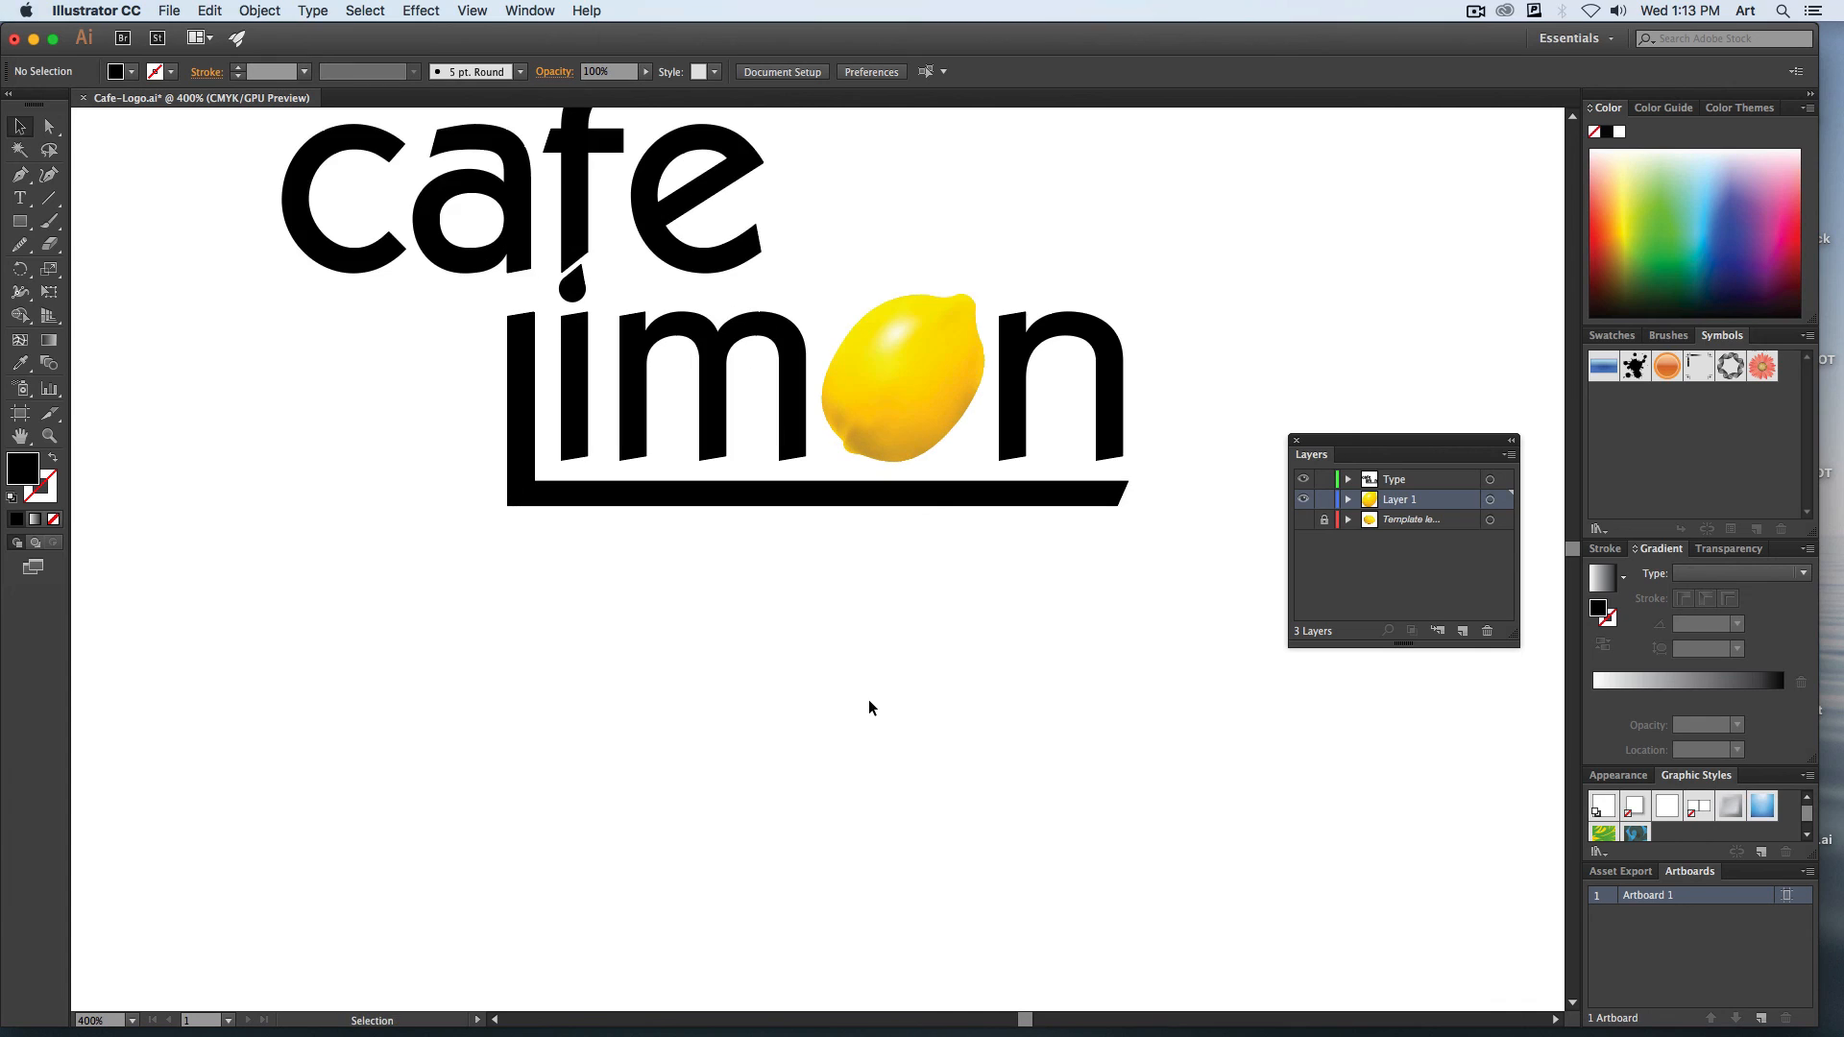
left_click_drag(868, 699, 990, 808)
left_click(686, 411)
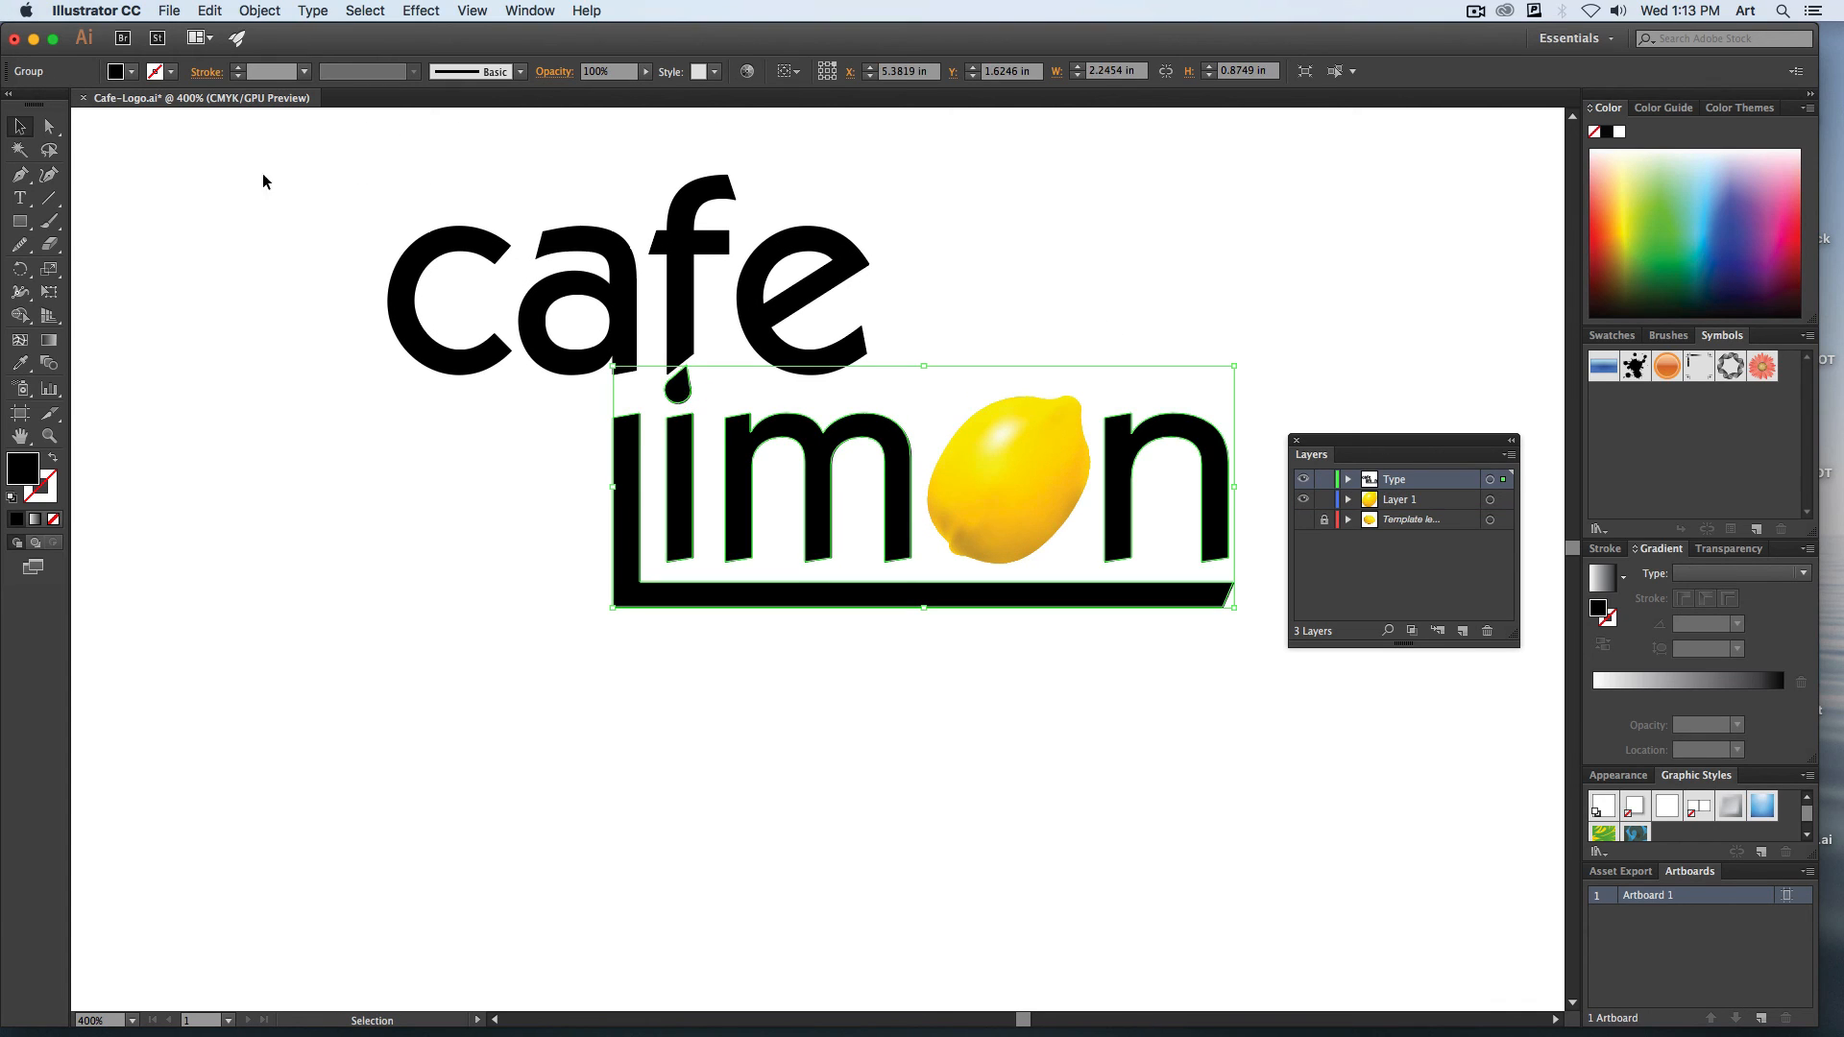
left_click(49, 127)
left_click(162, 213)
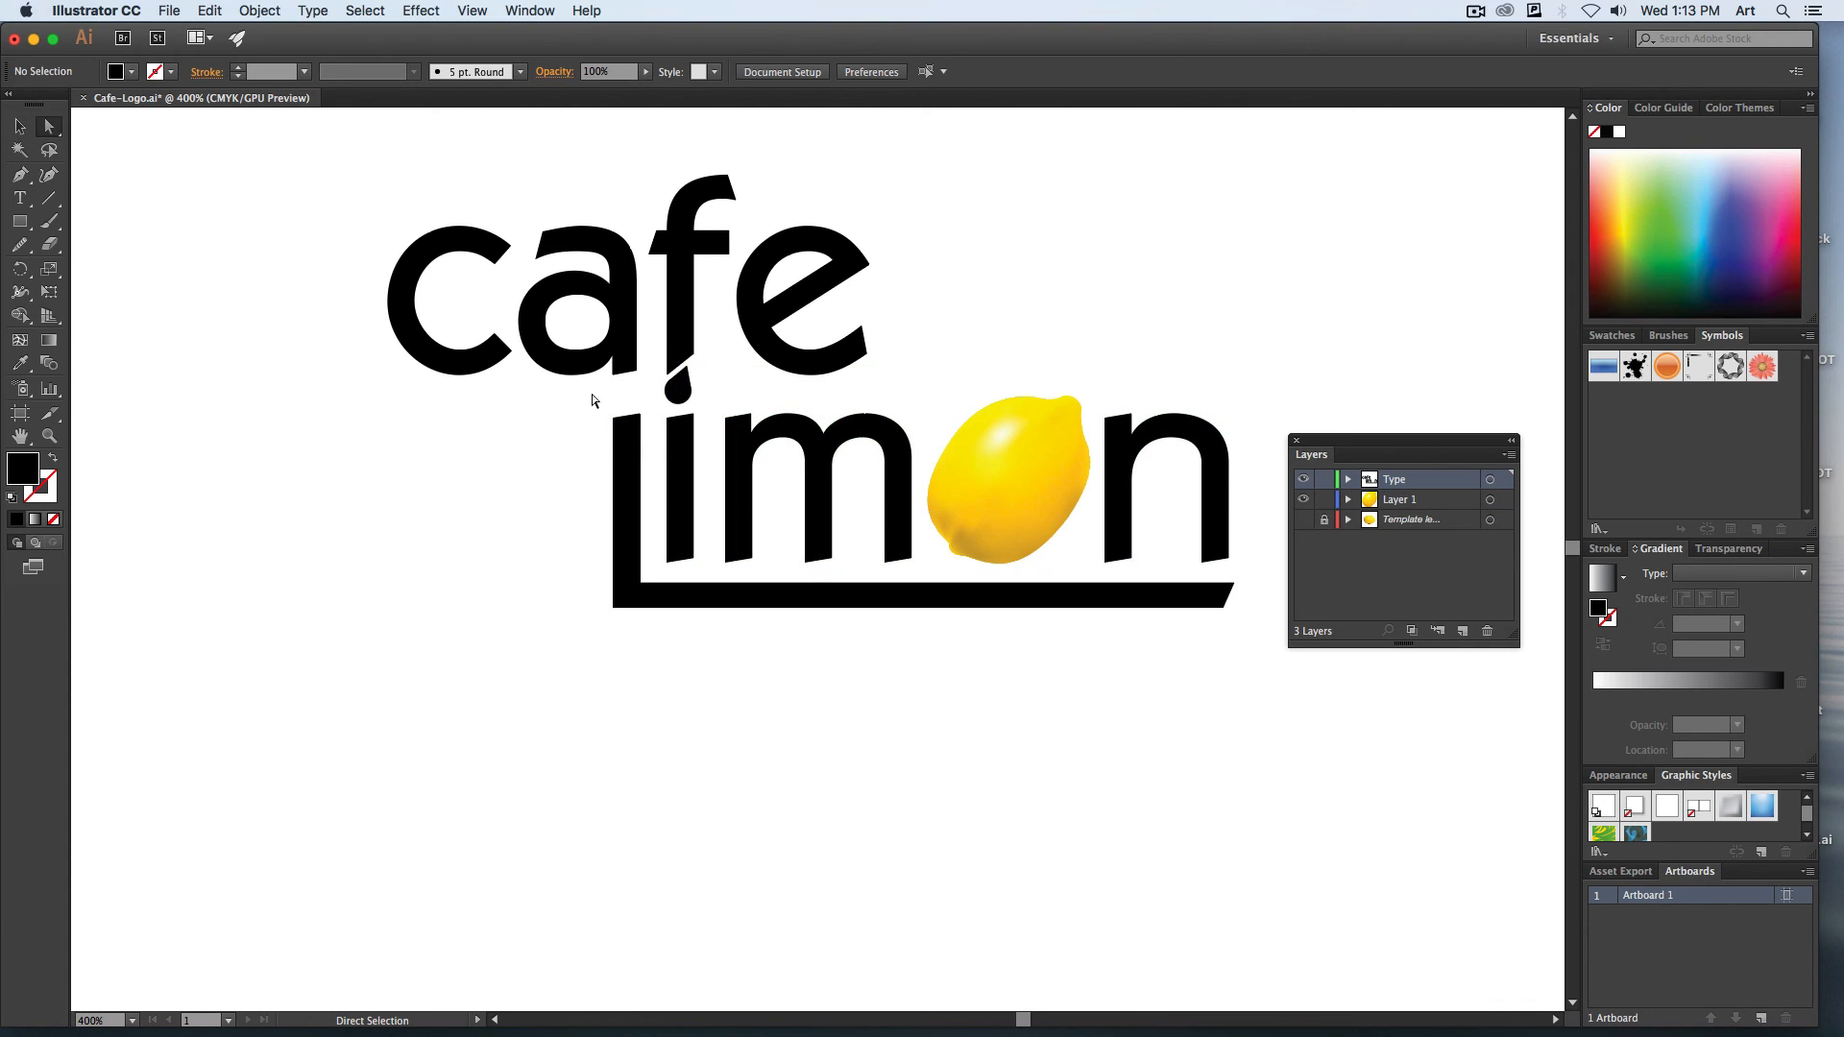
left_click(678, 388)
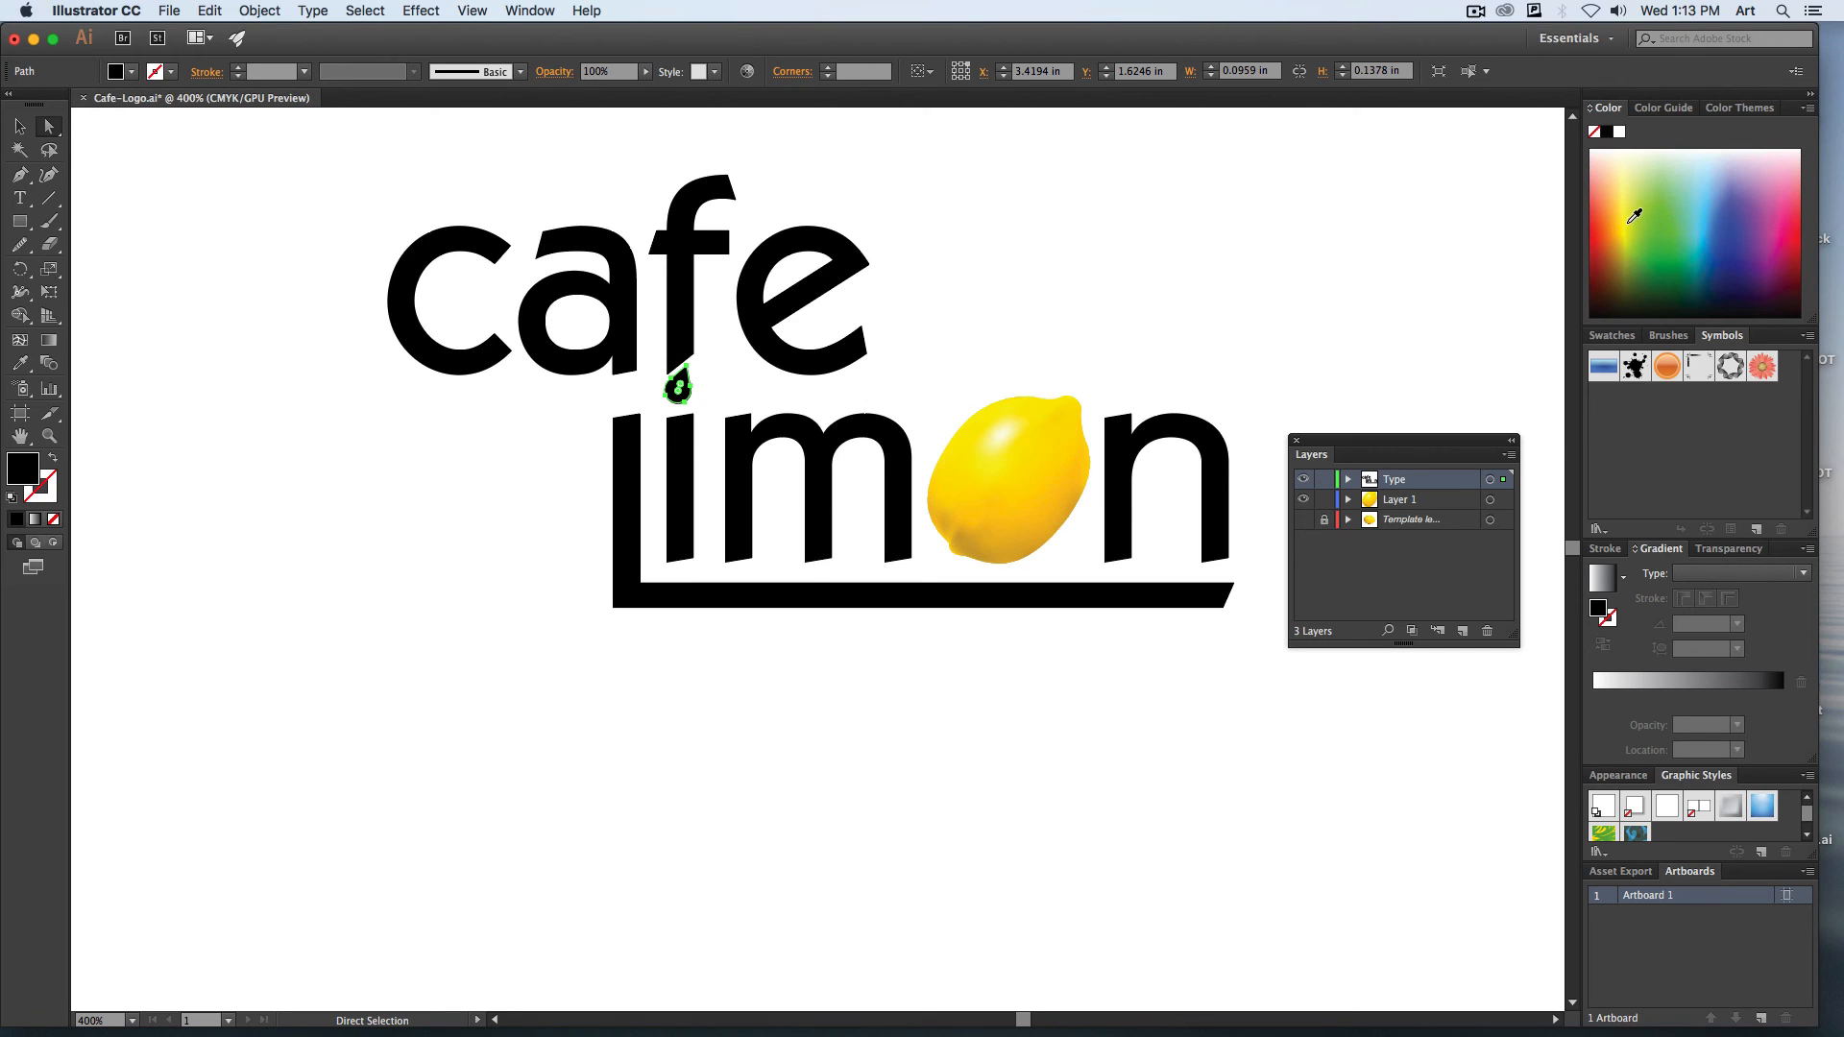
left_click(1662, 215)
left_click(12, 122)
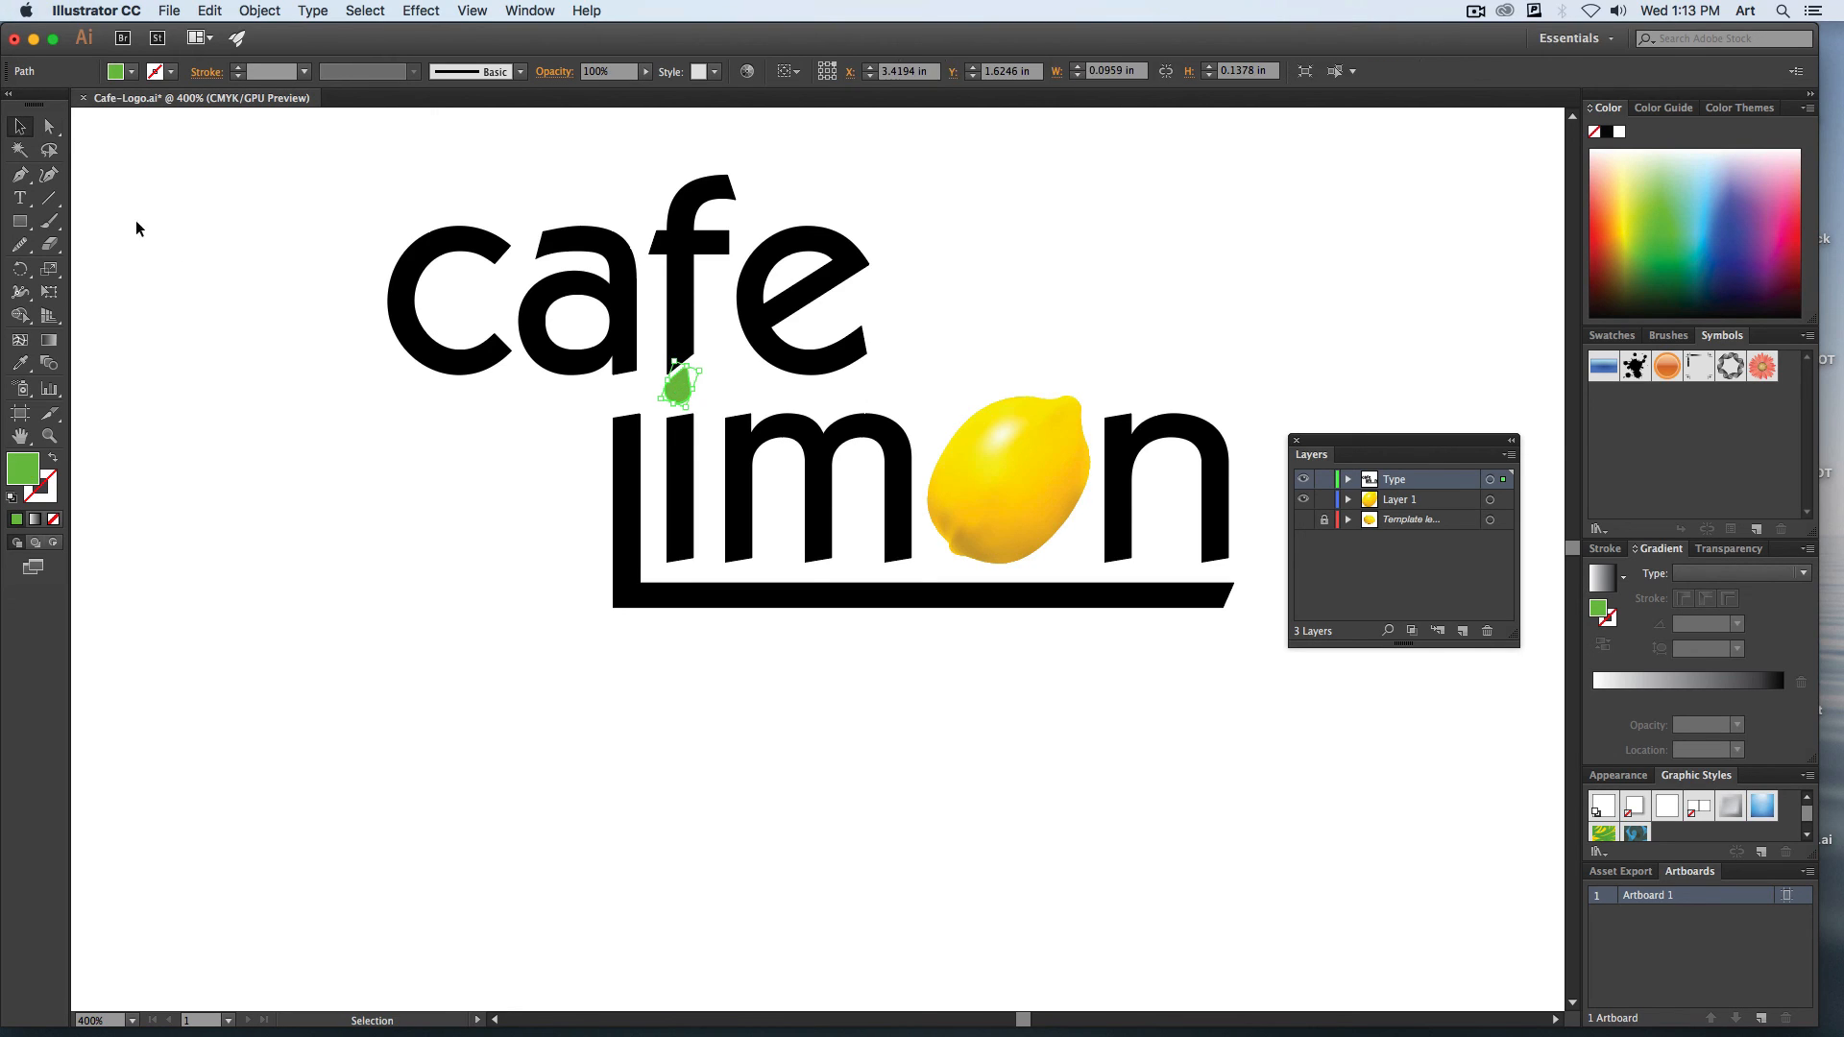
left_click(371, 517)
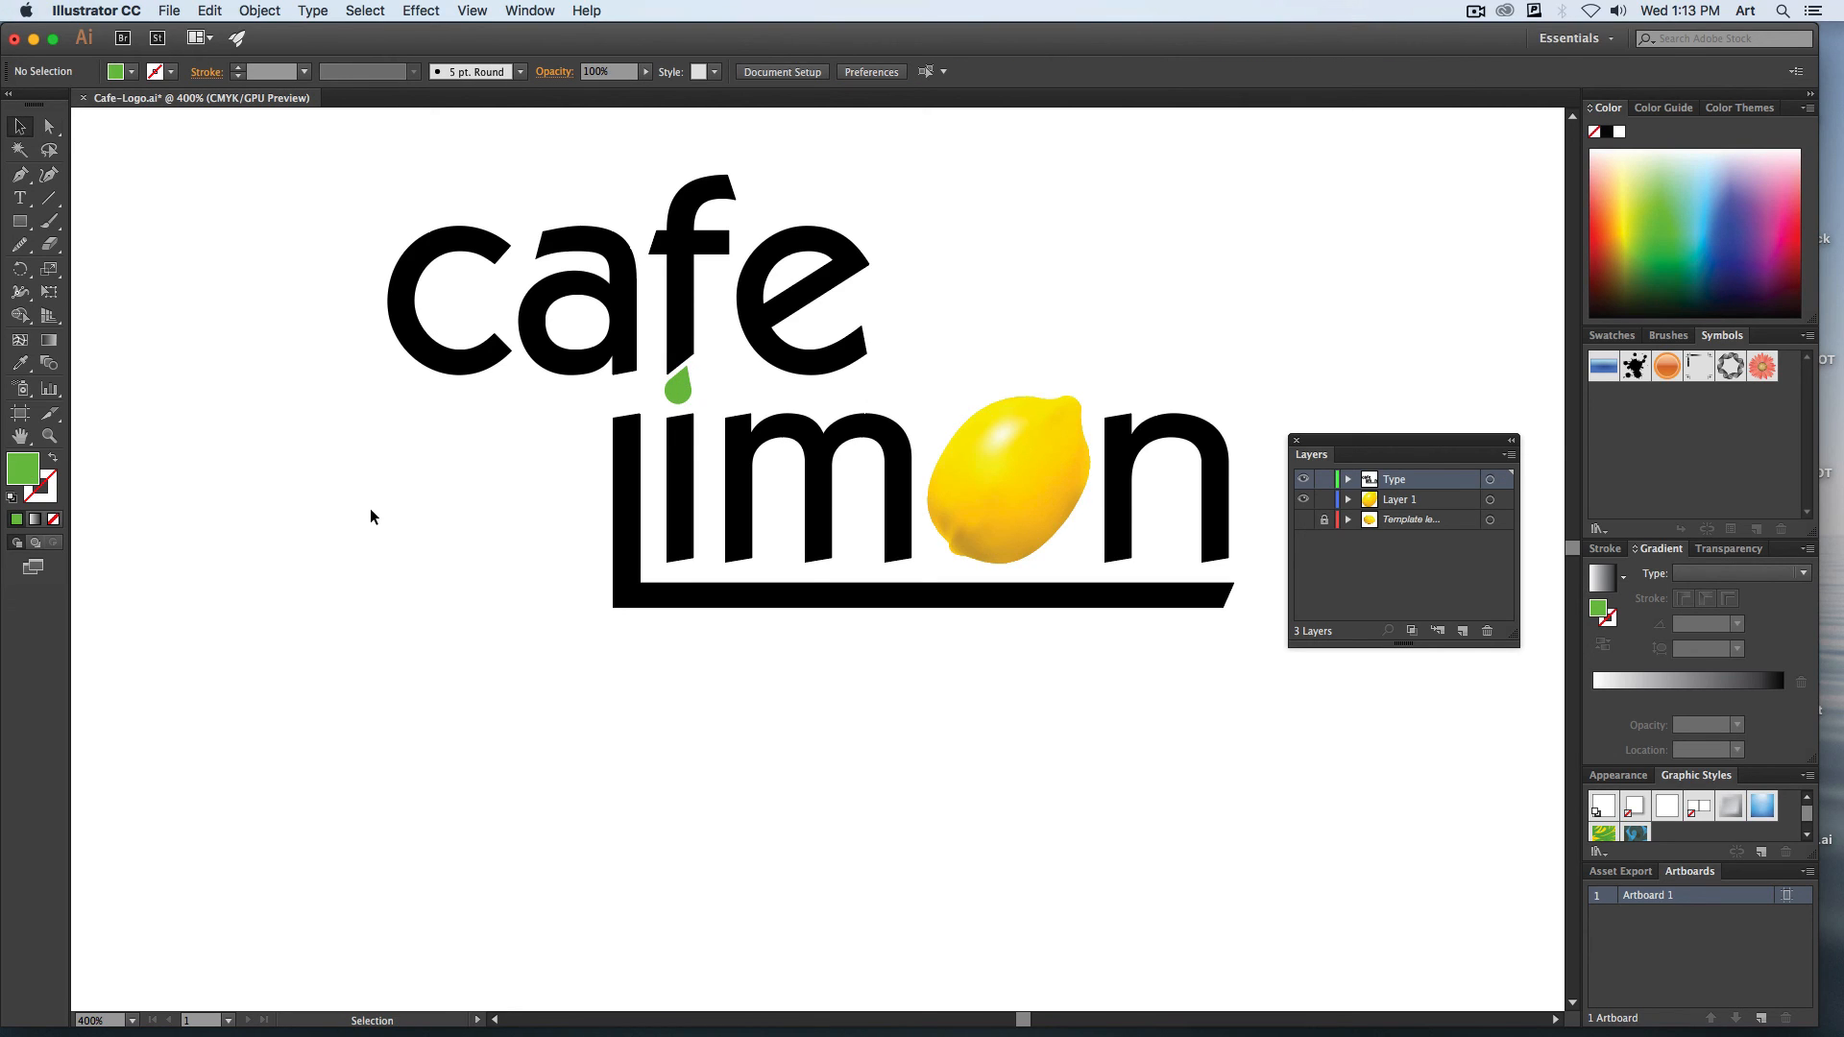
left_click(1472, 10)
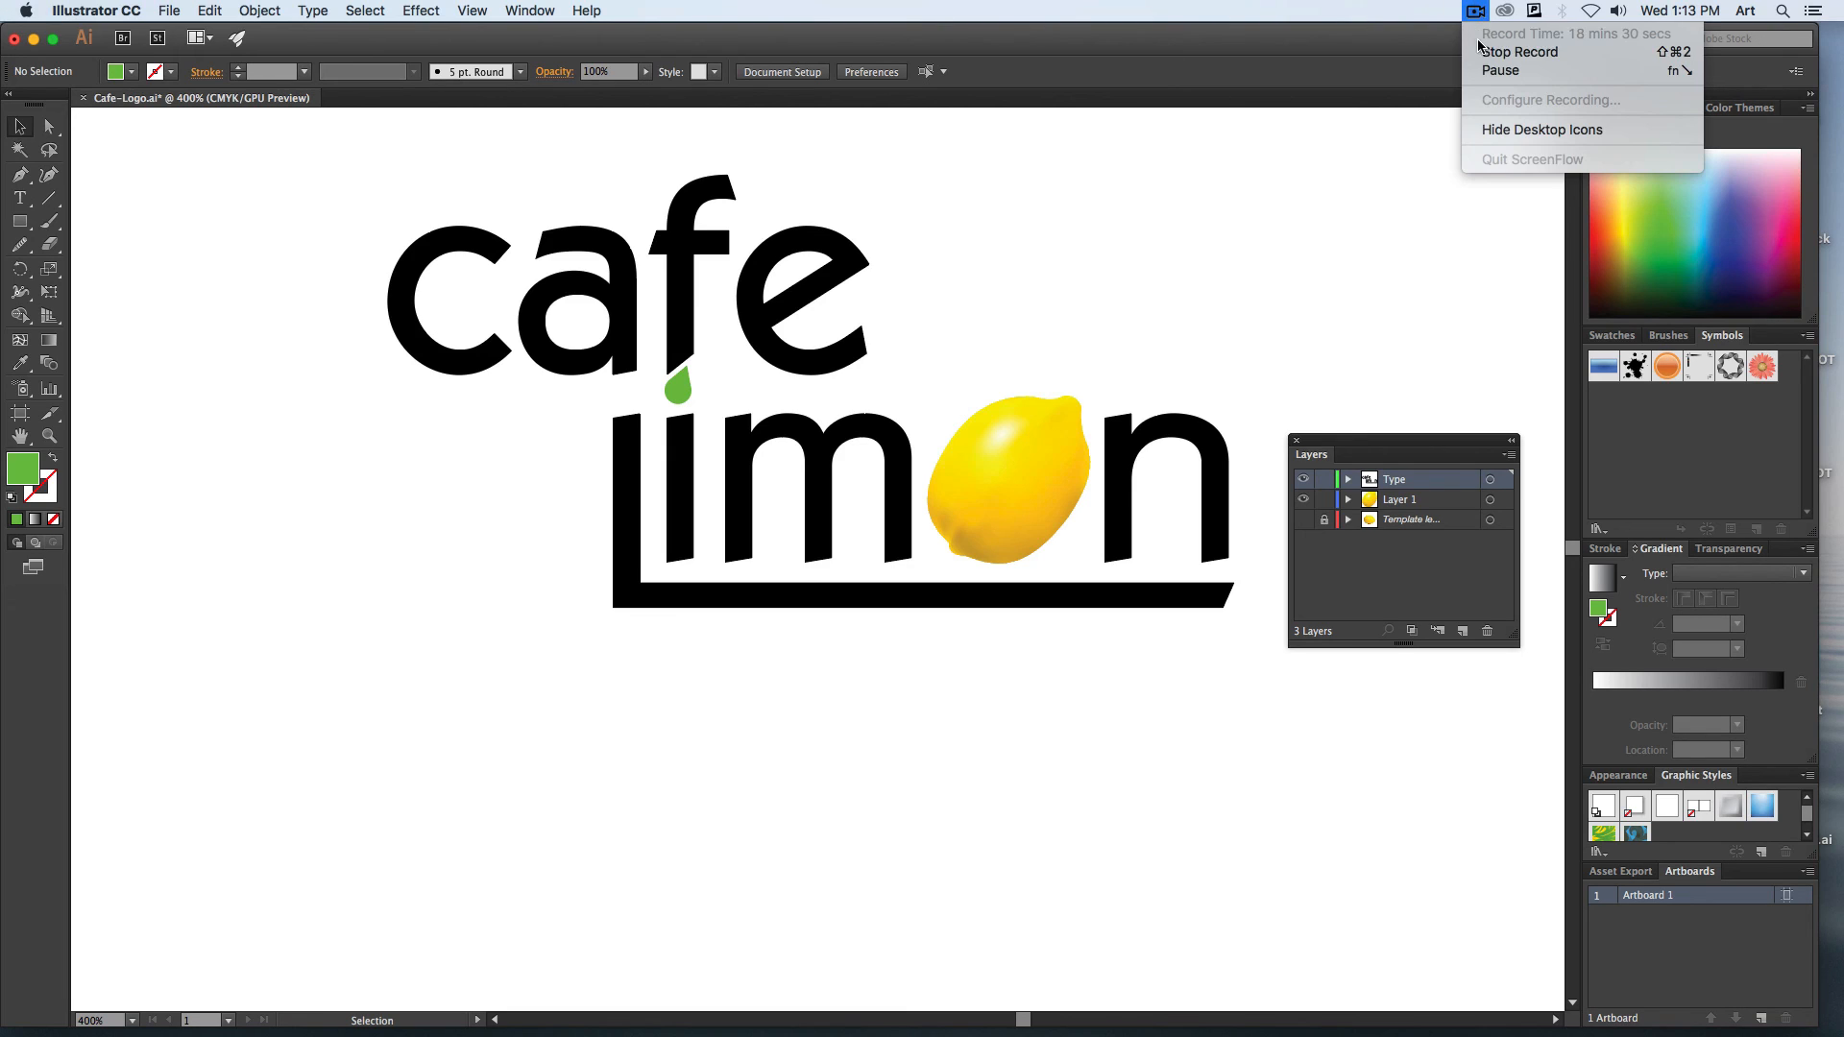